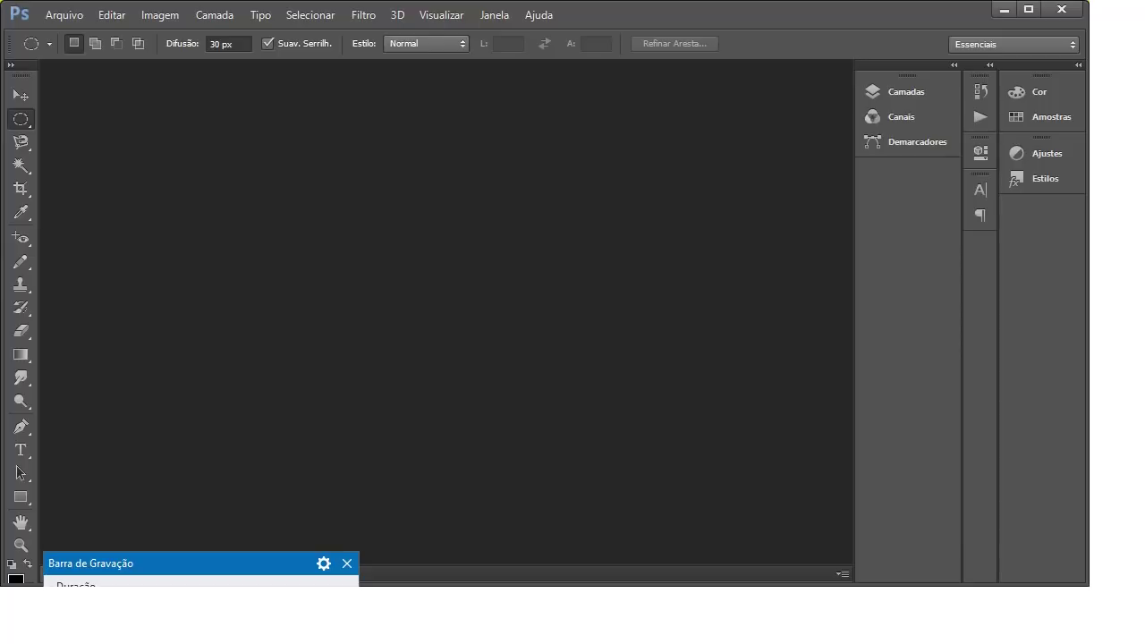
# Step: Start a new document with the Papel internacional preset at A3, 297 × 420 mm, 300 ppi
pyautogui.moveTo(184, 557); pyautogui.dragTo(182, 567)
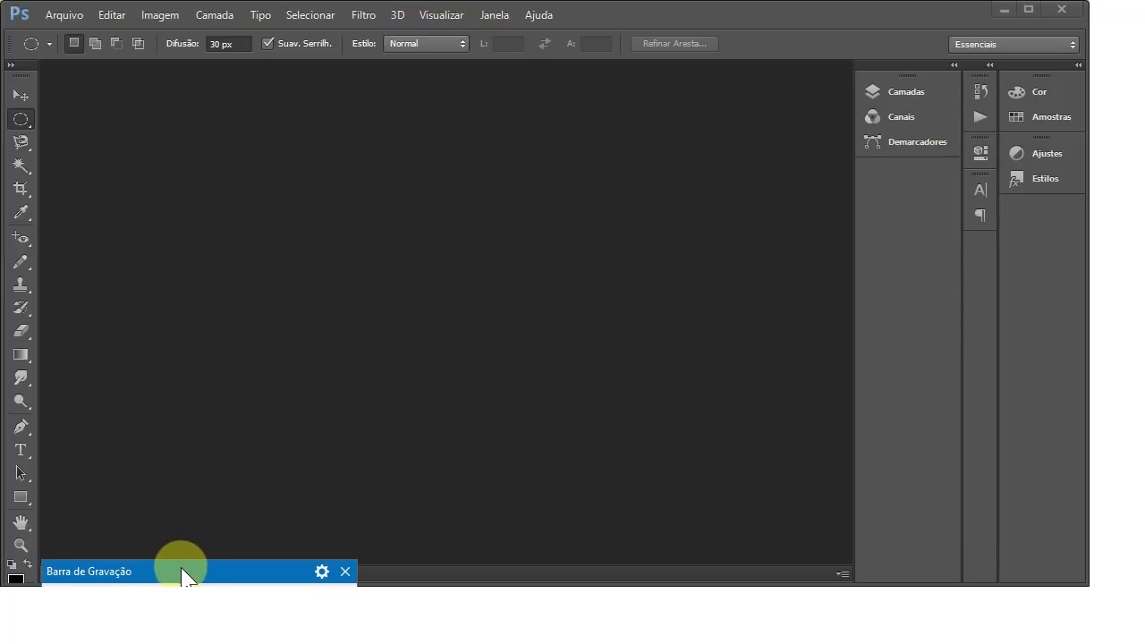
pyautogui.click(64, 15)
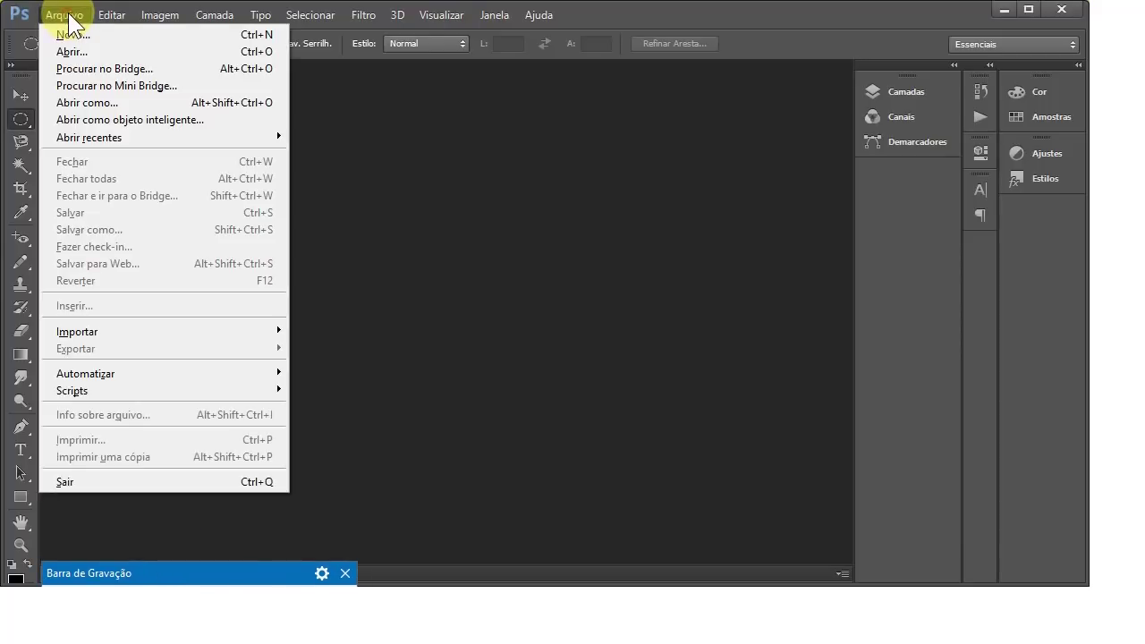
pyautogui.click(72, 34)
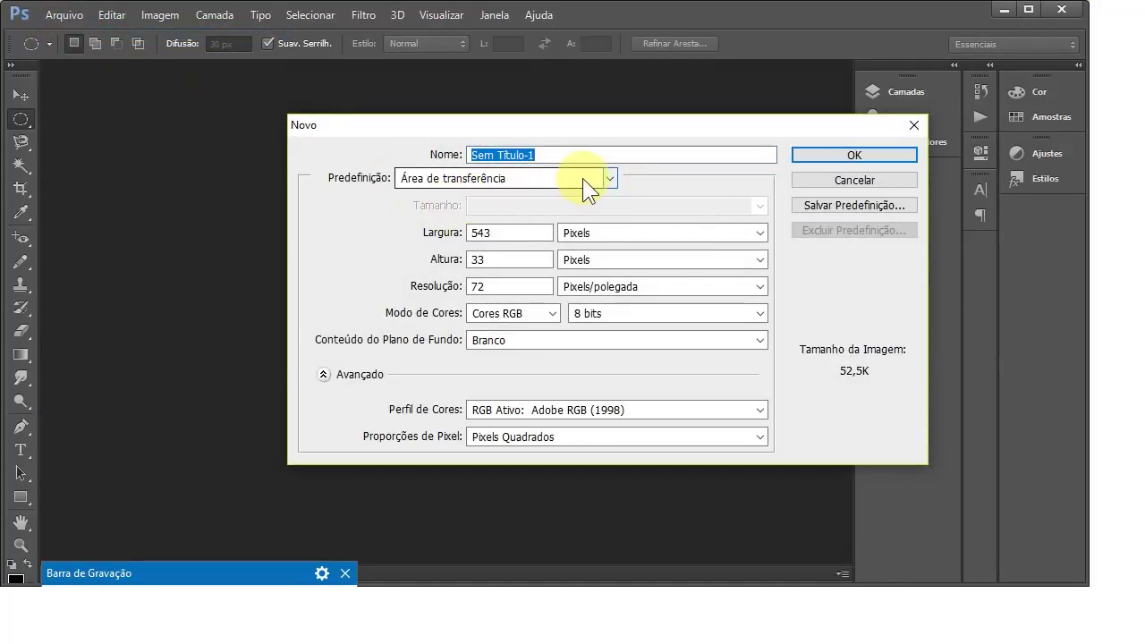
pyautogui.click(598, 175)
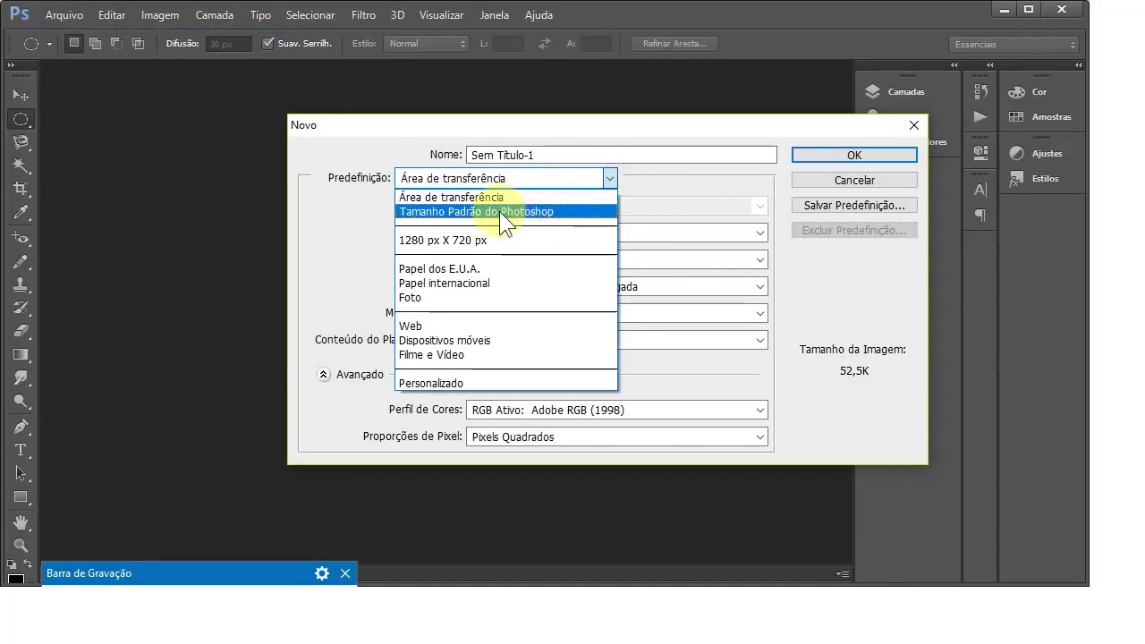
pyautogui.click(450, 283)
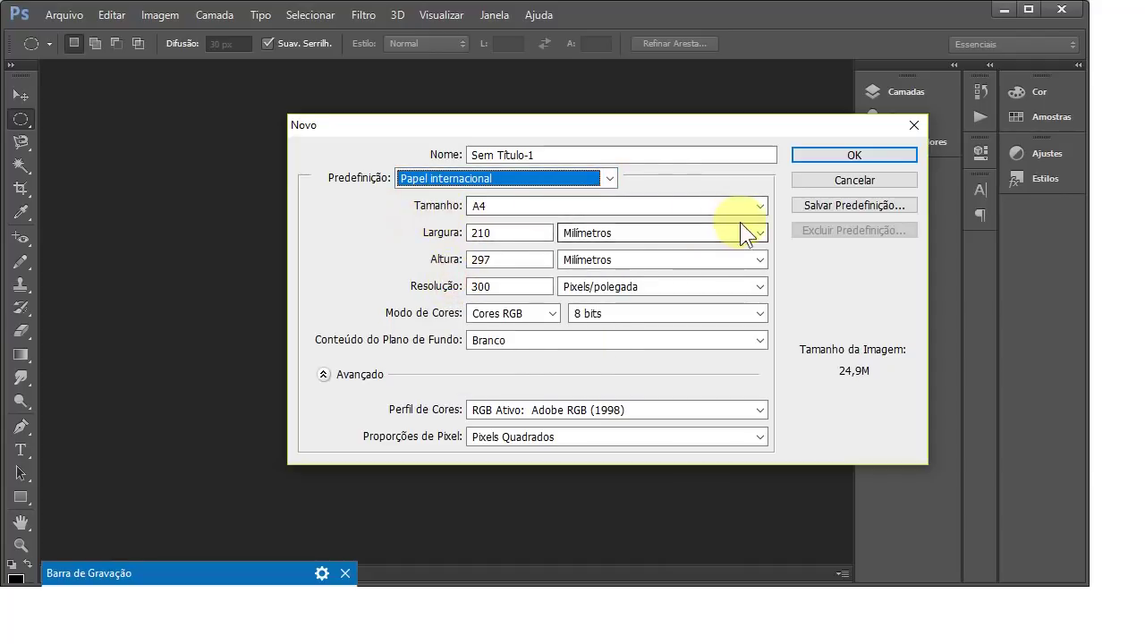
pyautogui.click(758, 205)
pyautogui.click(520, 263)
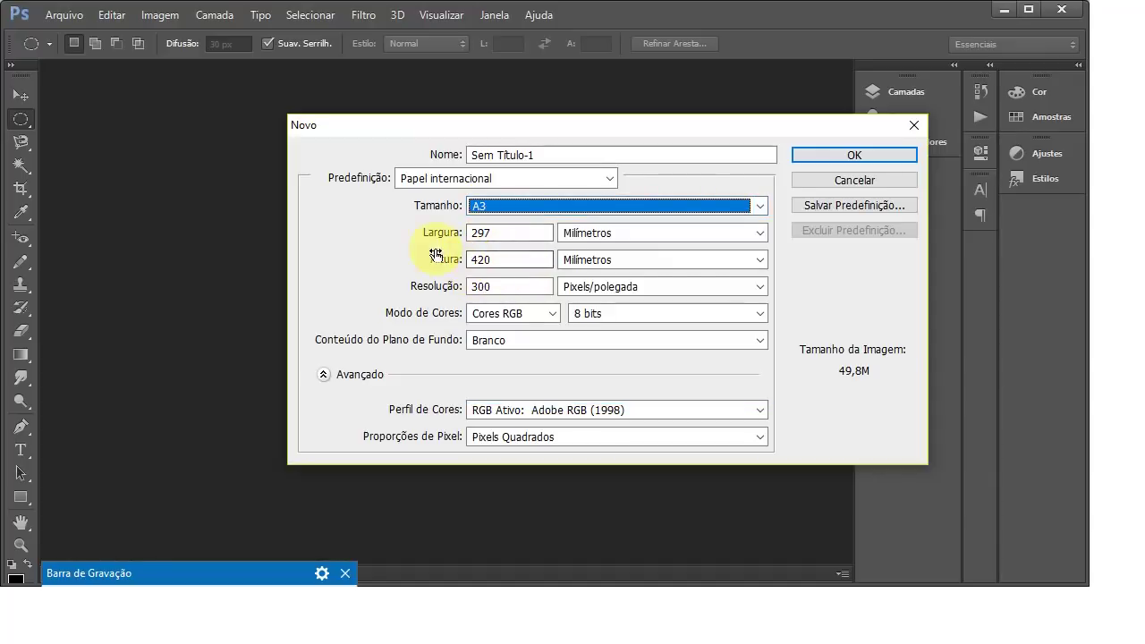
pyautogui.click(385, 287)
pyautogui.click(512, 295)
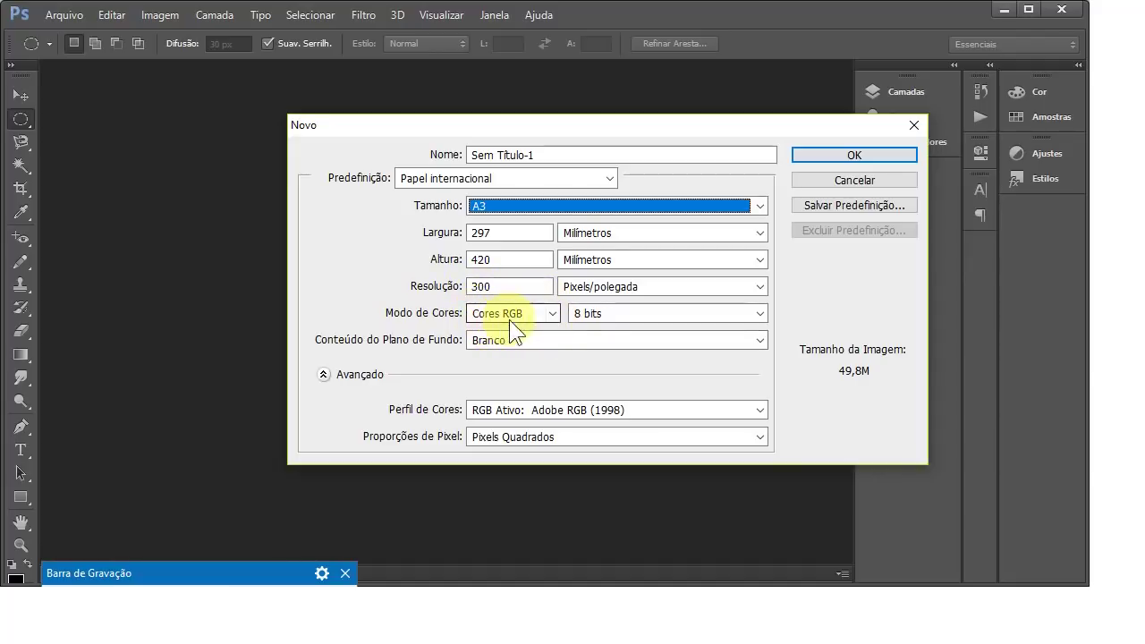
# Step: Try CMYK, then keep the colour mode RGB and name the document 'cartaz banda Pra'
pyautogui.click(549, 312)
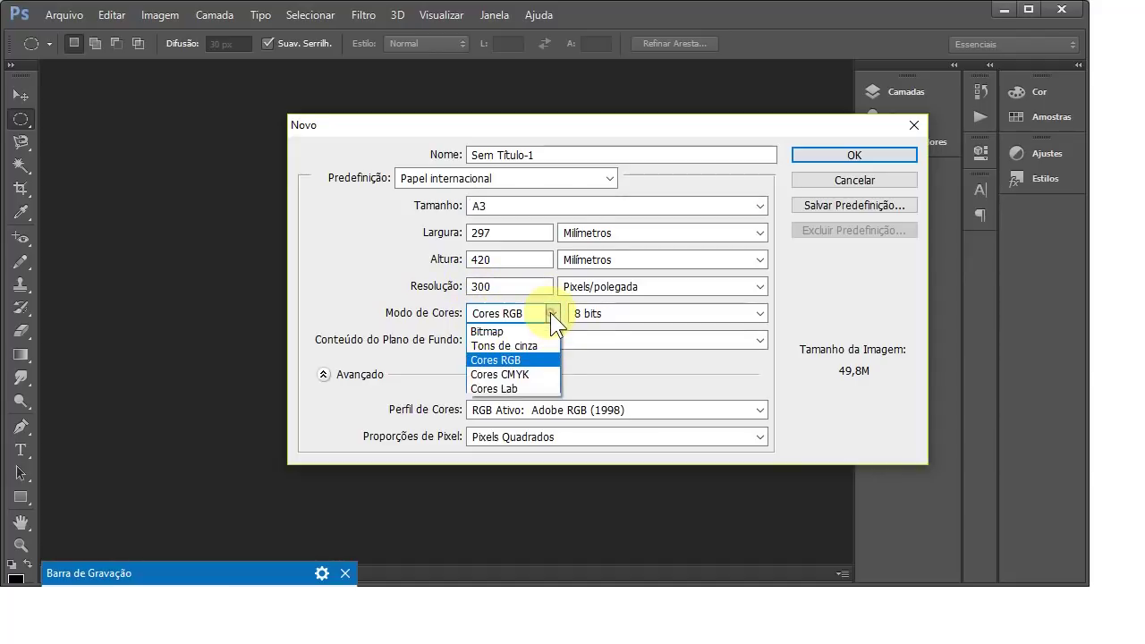
pyautogui.click(490, 373)
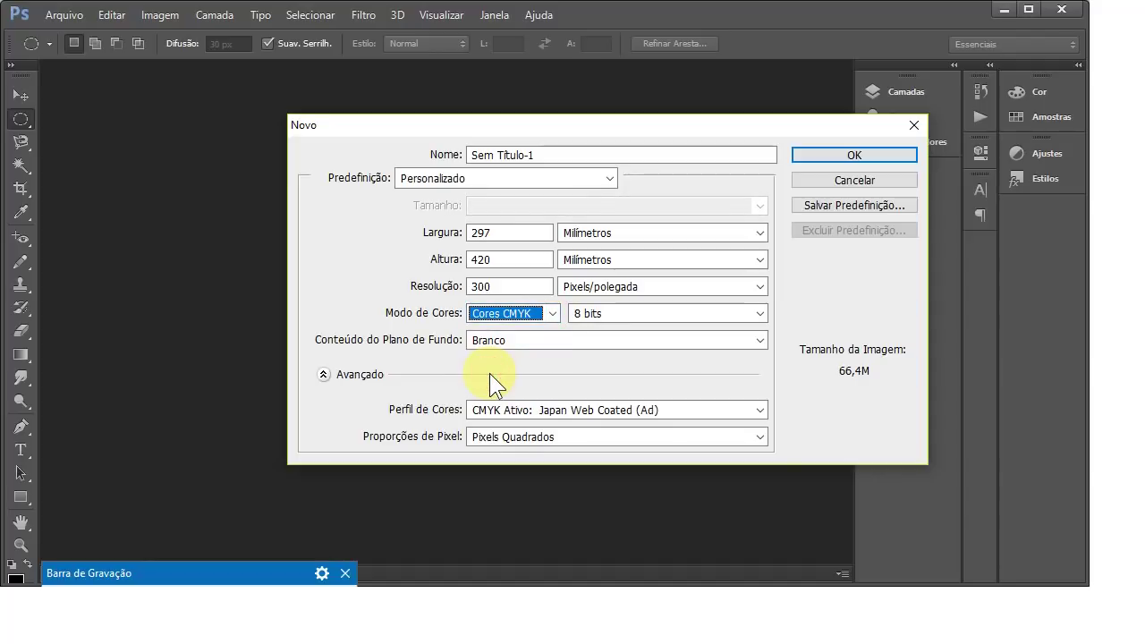
pyautogui.click(554, 313)
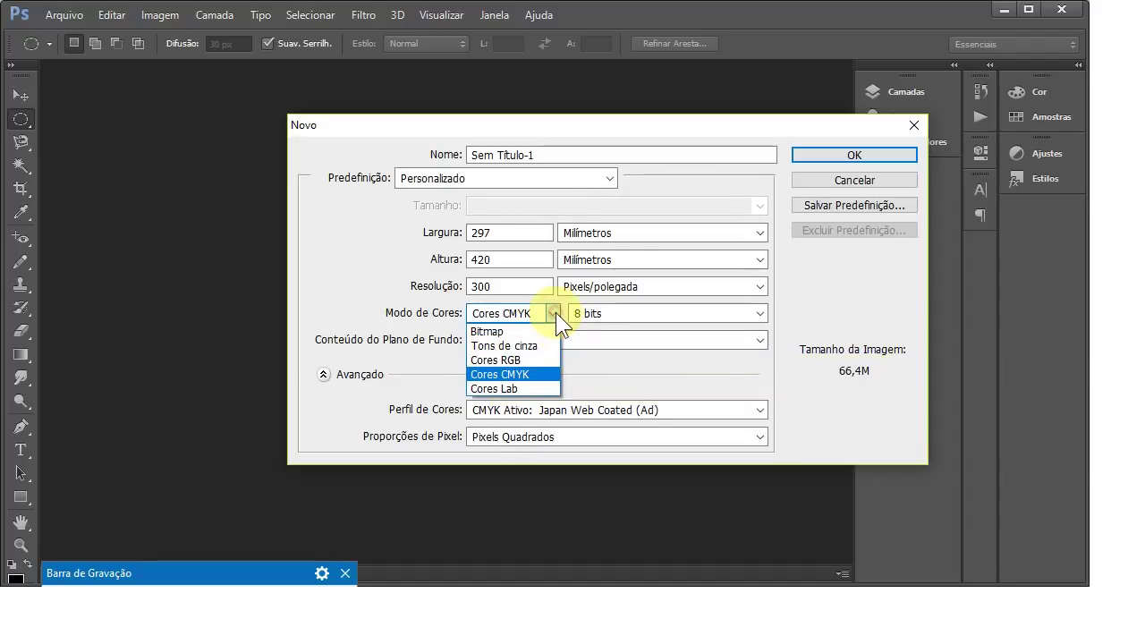
pyautogui.click(488, 359)
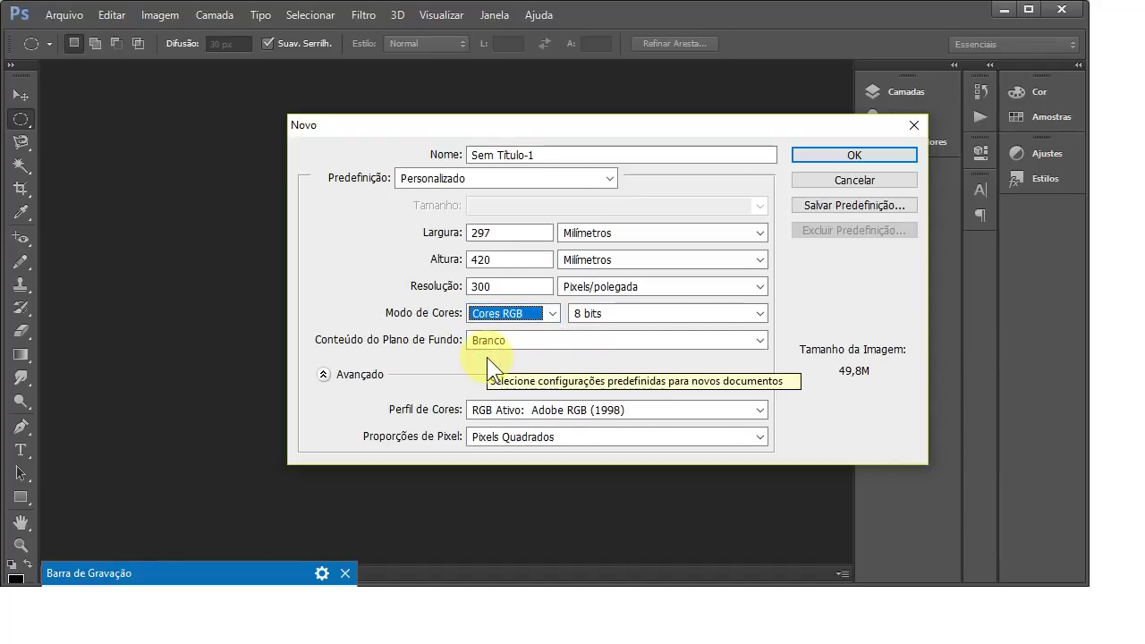
pyautogui.click(553, 314)
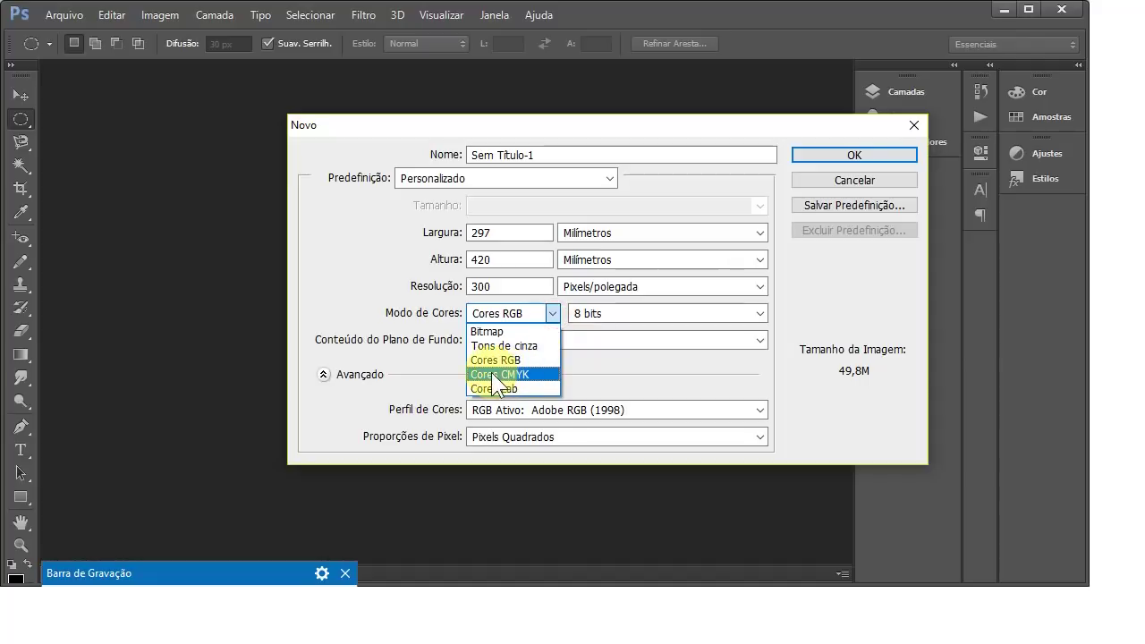
pyautogui.click(555, 315)
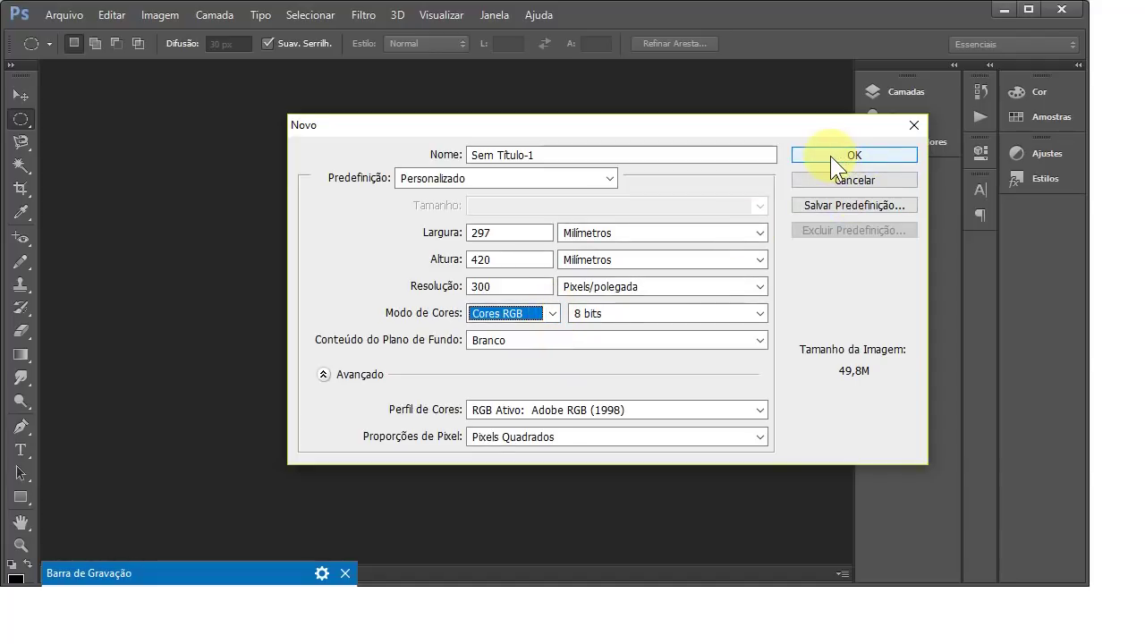
pyautogui.moveTo(548, 155); pyautogui.dragTo(473, 156)
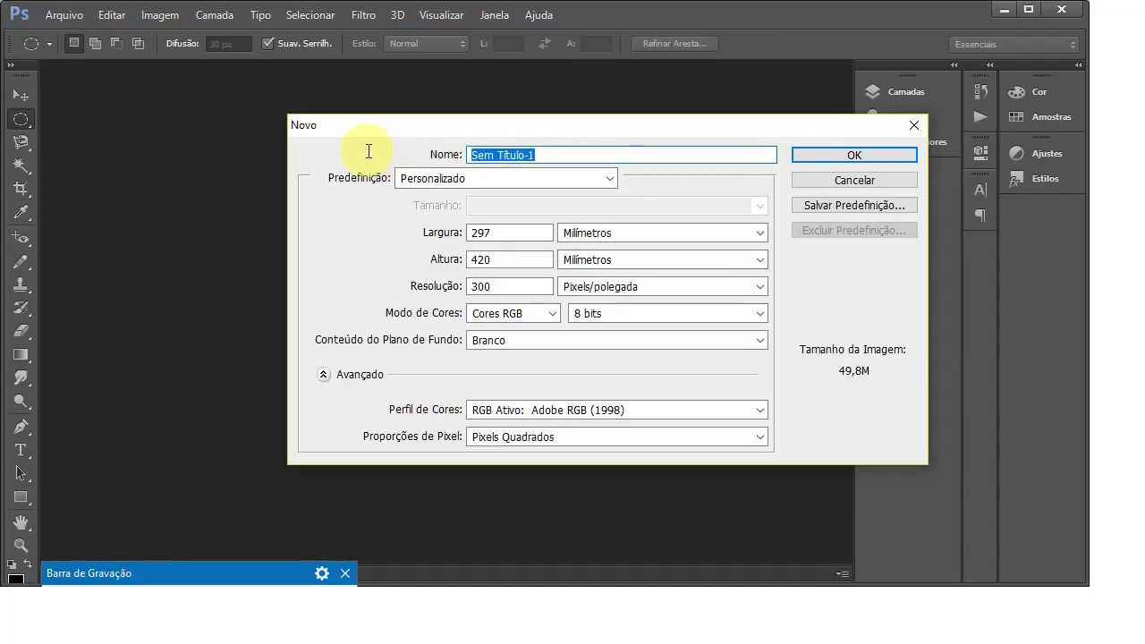
pyautogui.write('cartaz')
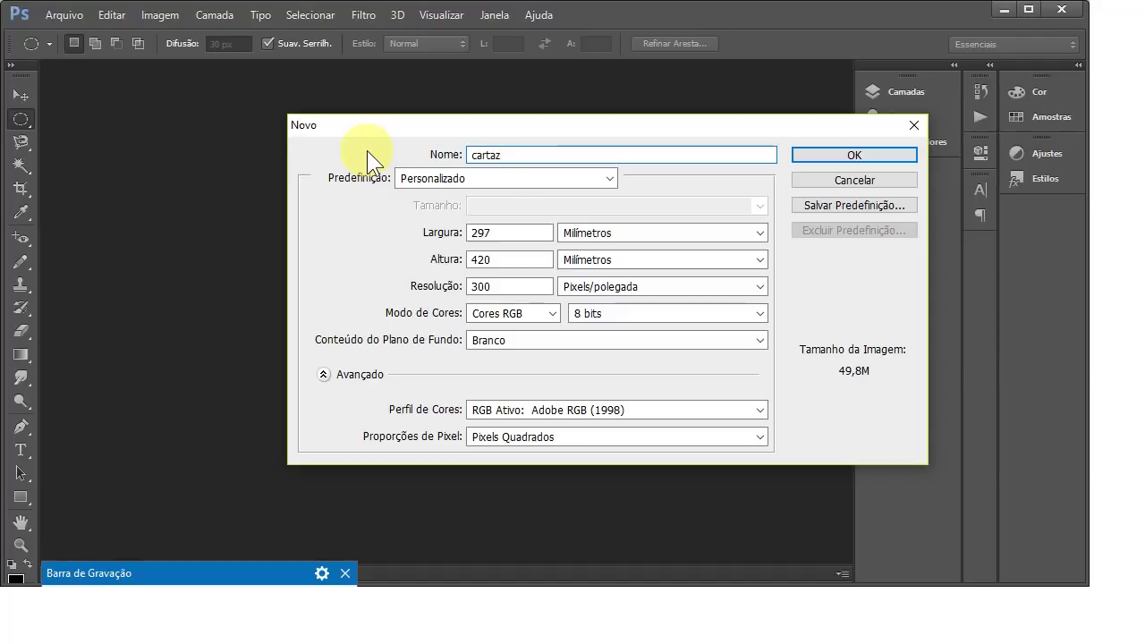
pyautogui.write(' banda ')
pyautogui.write('P')
pyautogui.write('rase')
# Step: Create the blank A3 document, toggle View Extras, and set the ruler origin at the page's top-left
pyautogui.click(822, 159)
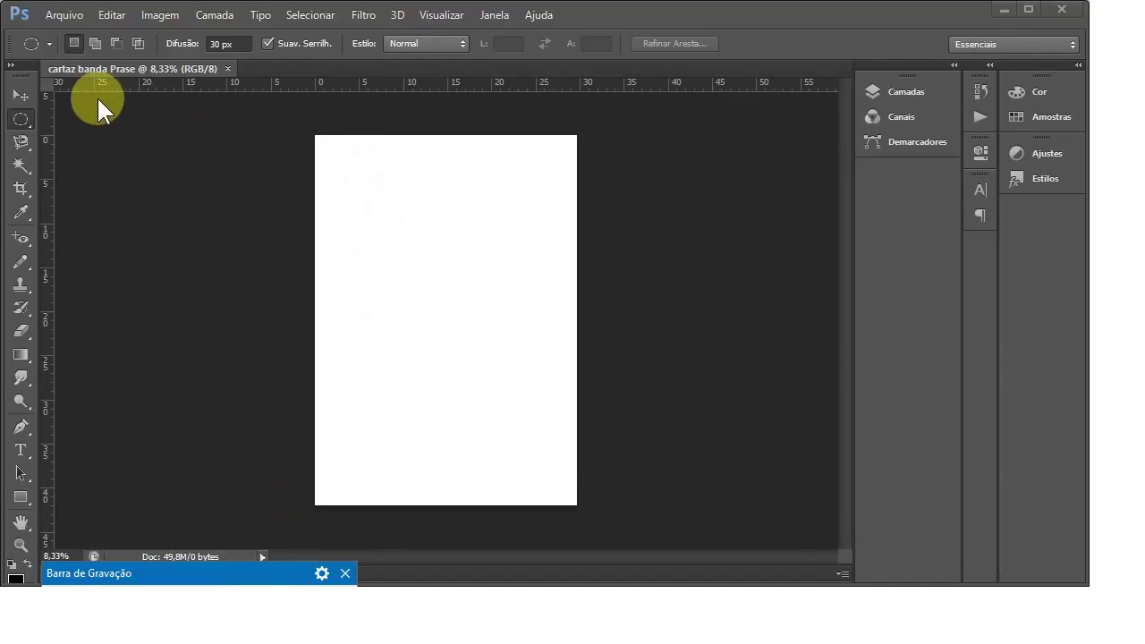
pyautogui.click(441, 15)
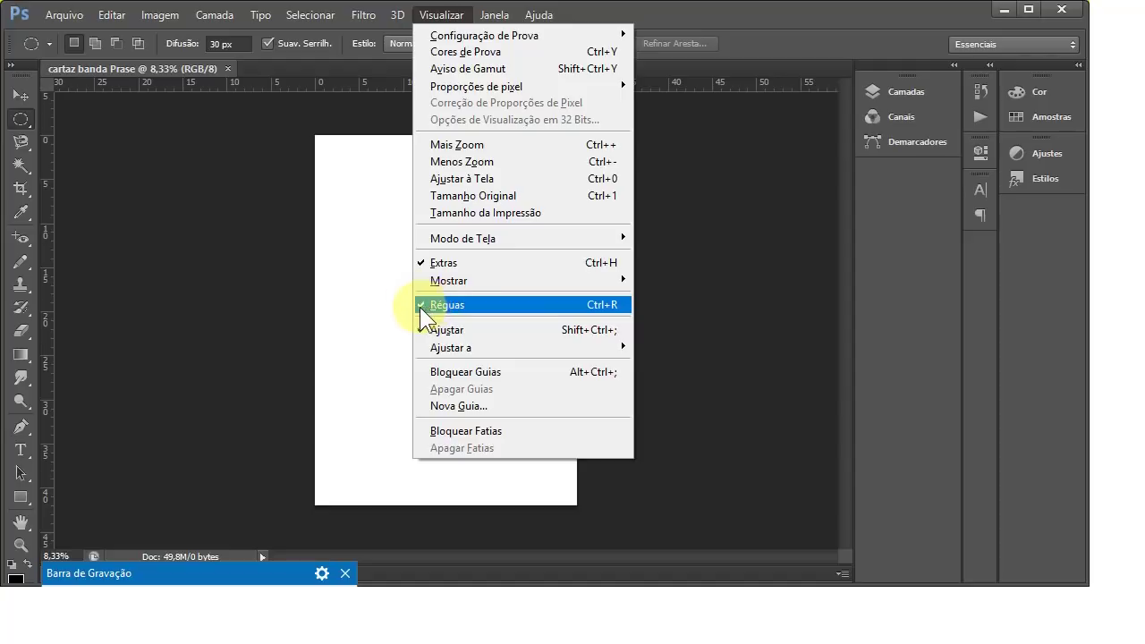
pyautogui.click(420, 263)
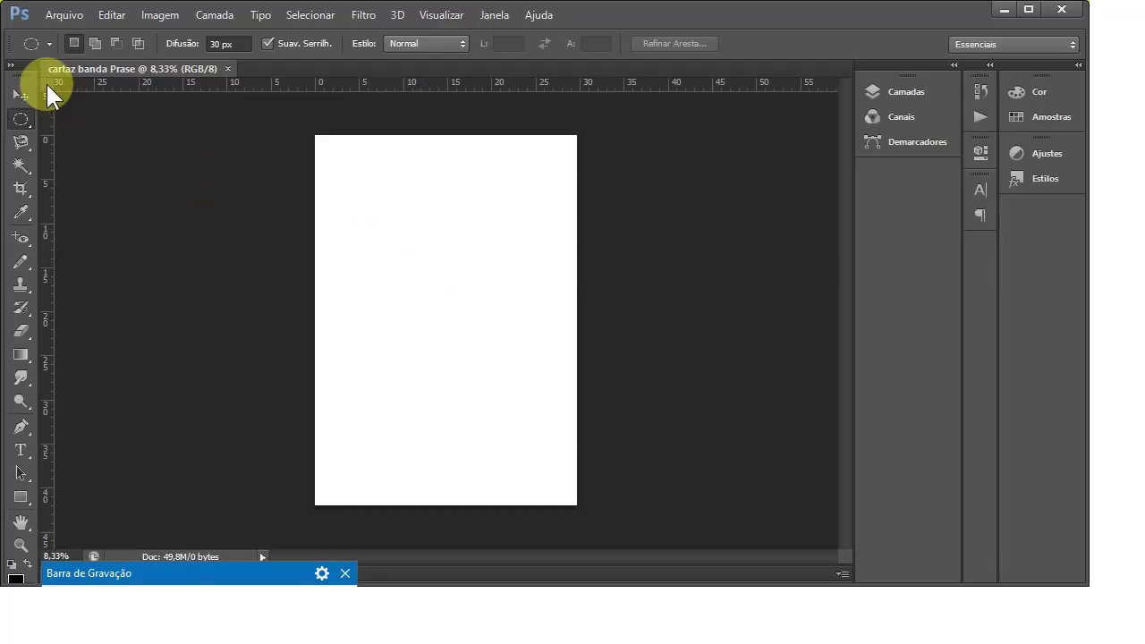
pyautogui.moveTo(58, 94); pyautogui.dragTo(318, 135)
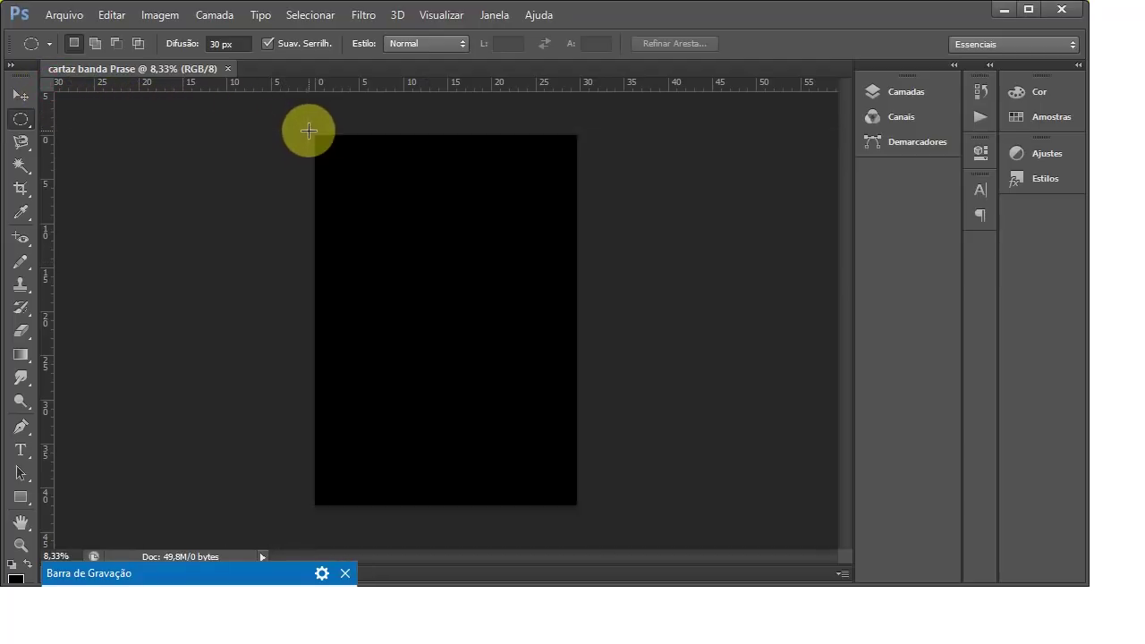
pyautogui.moveTo(317, 135); pyautogui.dragTo(317, 135)
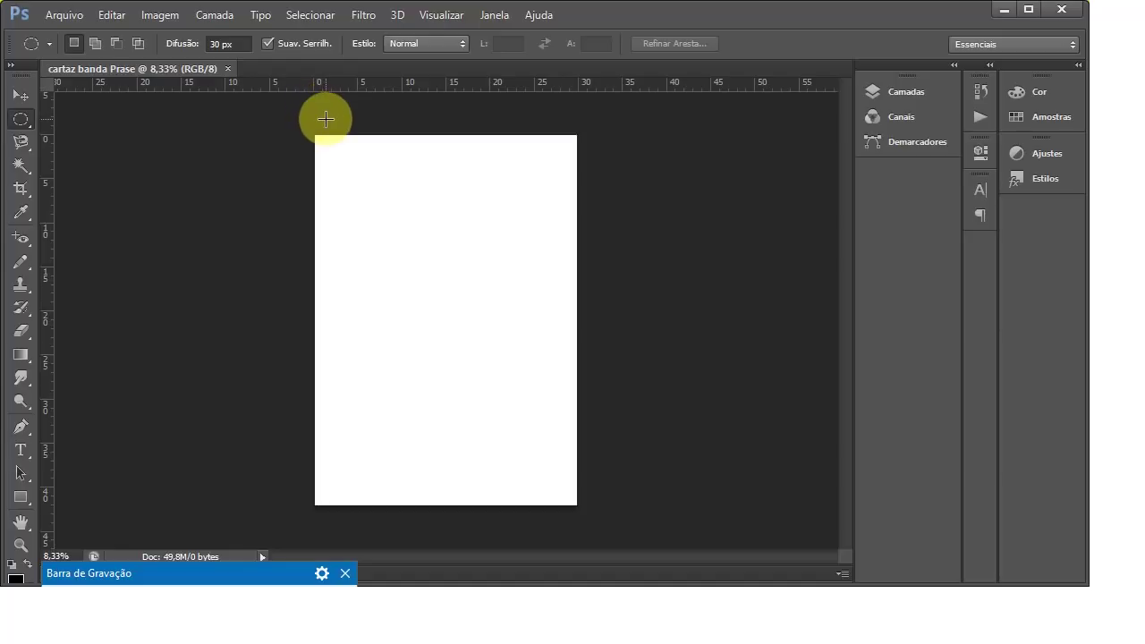
# Step: Place a margin guide about 1 cm in from the page edge
pyautogui.scroll(1, 326, 120)
pyautogui.scroll(1, 286, 85)
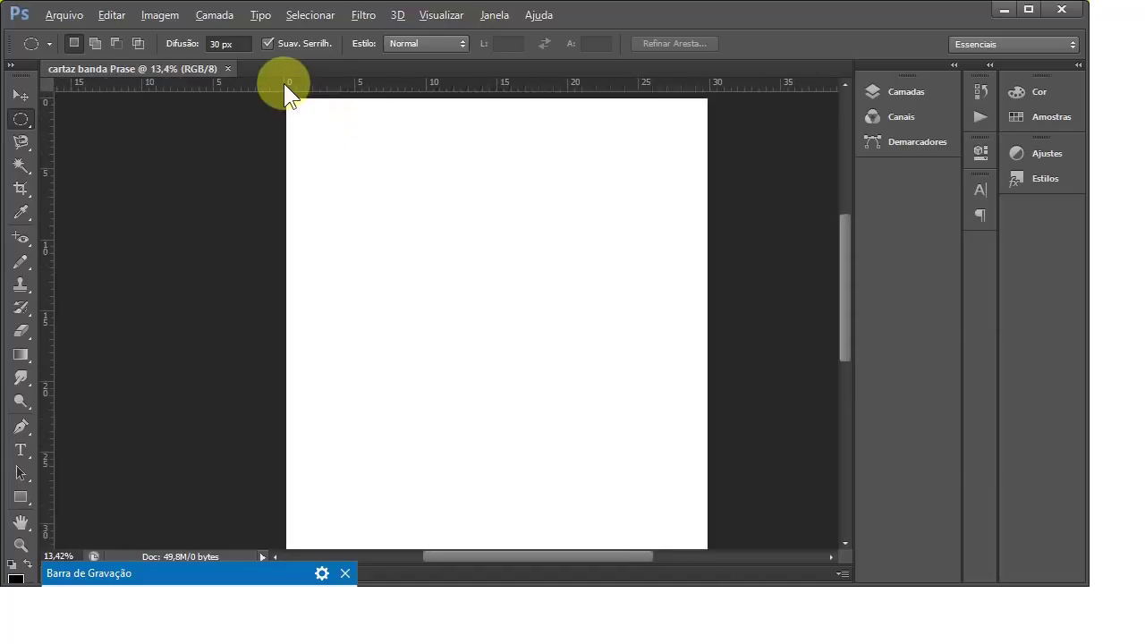
pyautogui.scroll(2, 284, 83)
pyautogui.scroll(2, 284, 83)
pyautogui.scroll(1, 283, 82)
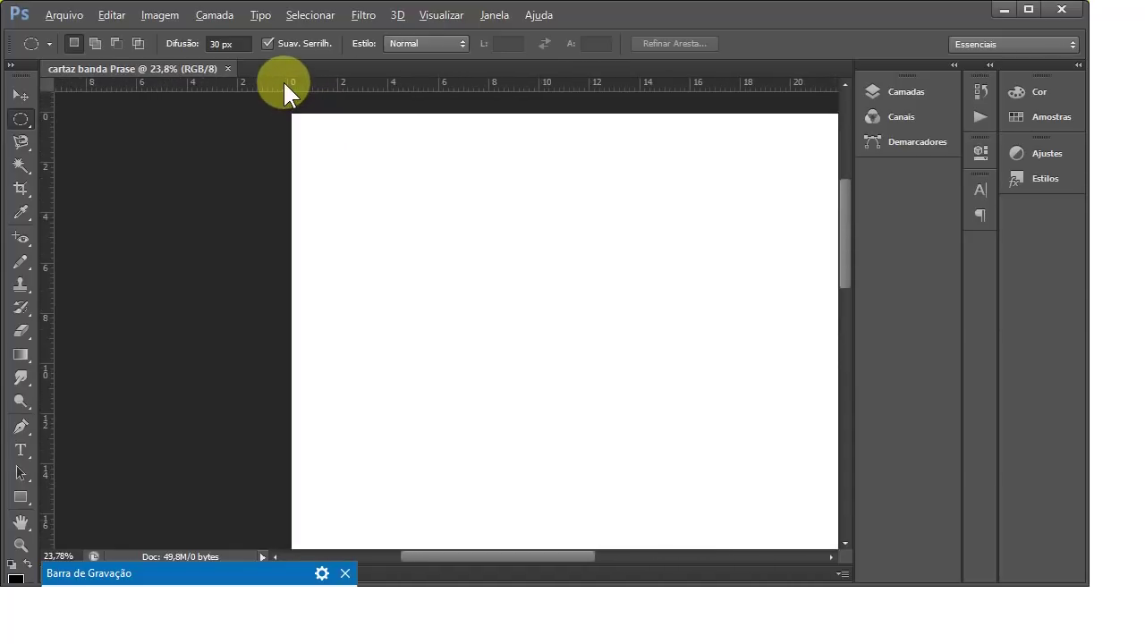
pyautogui.scroll(1, 283, 79)
pyautogui.scroll(1, 282, 79)
pyautogui.press('alt')
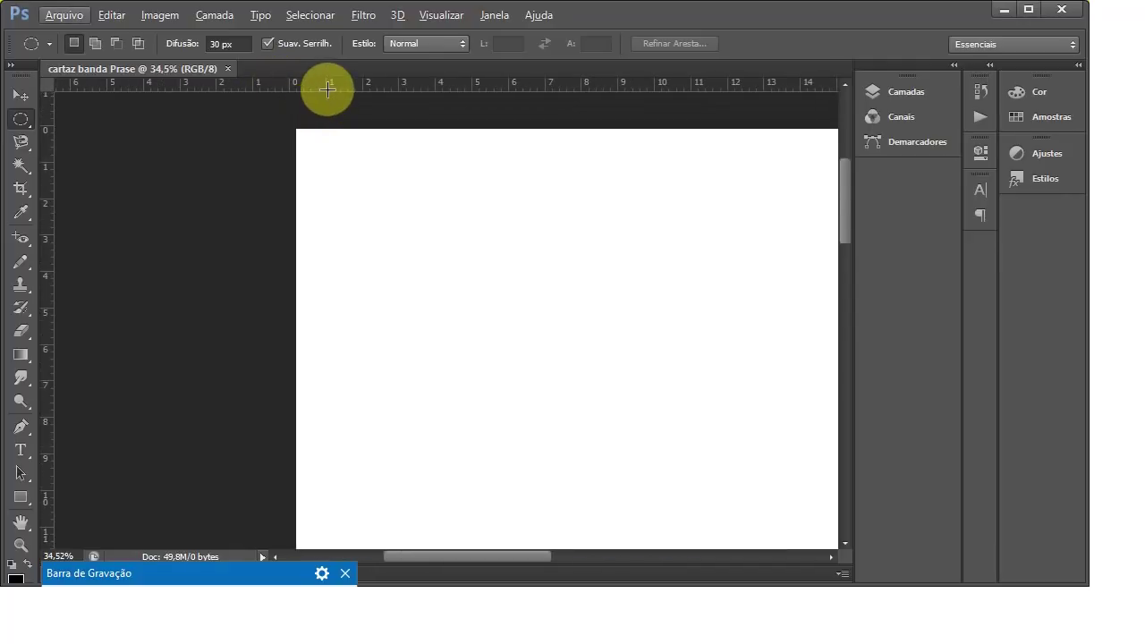
pyautogui.moveTo(51, 120); pyautogui.dragTo(324, 112)
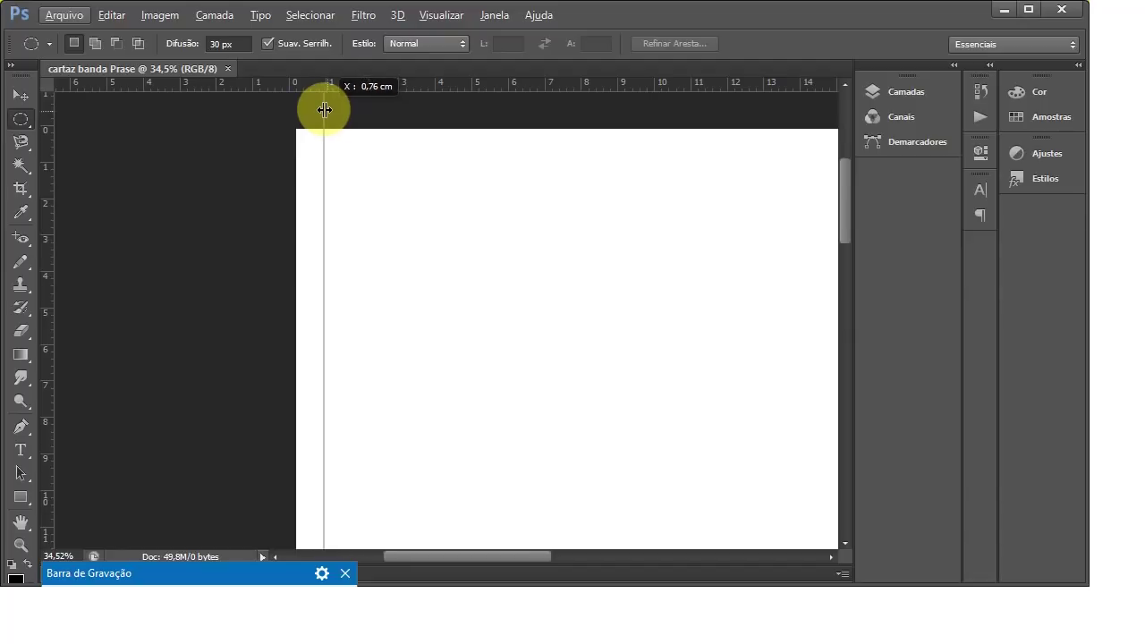
pyautogui.moveTo(324, 112)
pyautogui.mouseDown()
pyautogui.moveTo(277, 98)
pyautogui.moveTo(245, 115)
pyautogui.moveTo(236, 158)
pyautogui.moveTo(201, 163)
pyautogui.mouseUp()
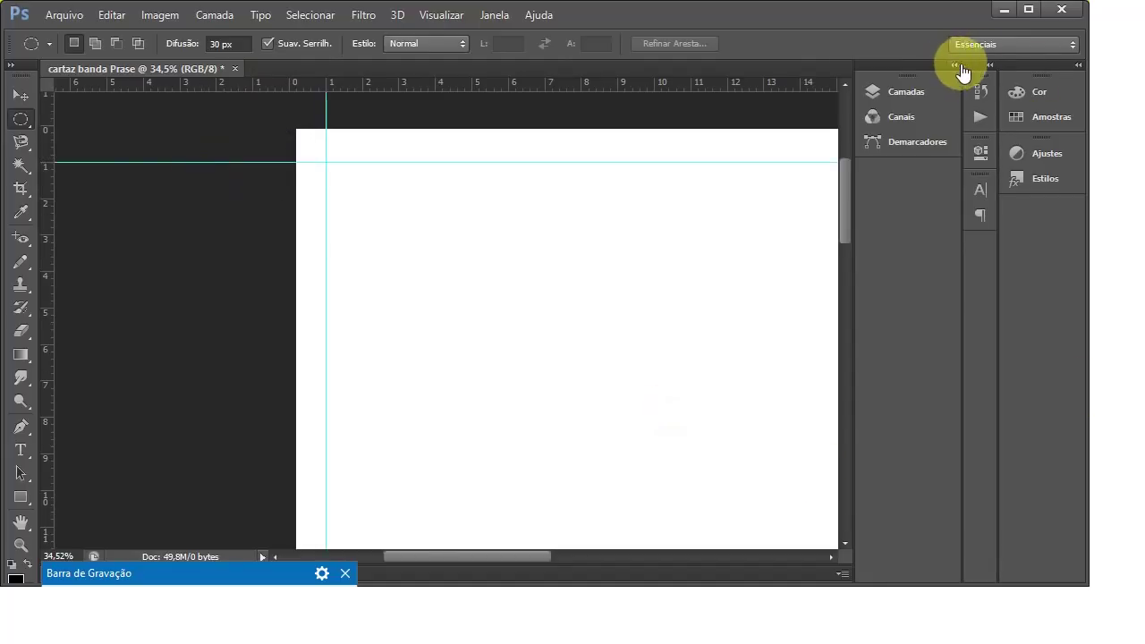
# Step: Collapse the Layers/Channels and Color/Swatches panel groups to widen the canvas
pyautogui.moveTo(505, 556); pyautogui.dragTo(597, 549)
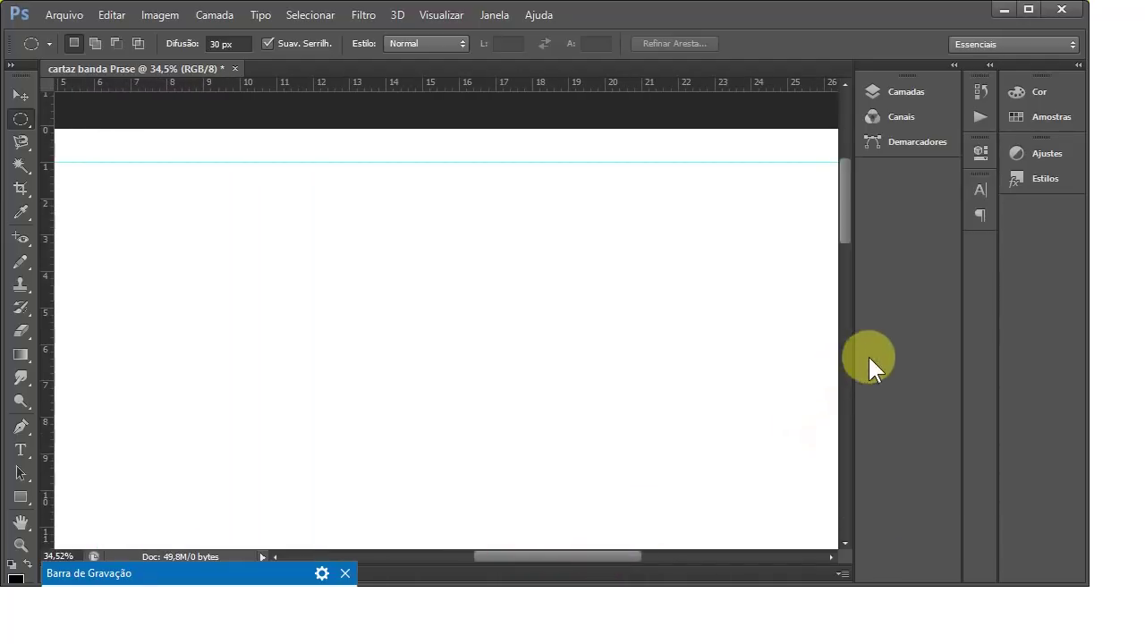
pyautogui.moveTo(852, 348); pyautogui.dragTo(930, 348)
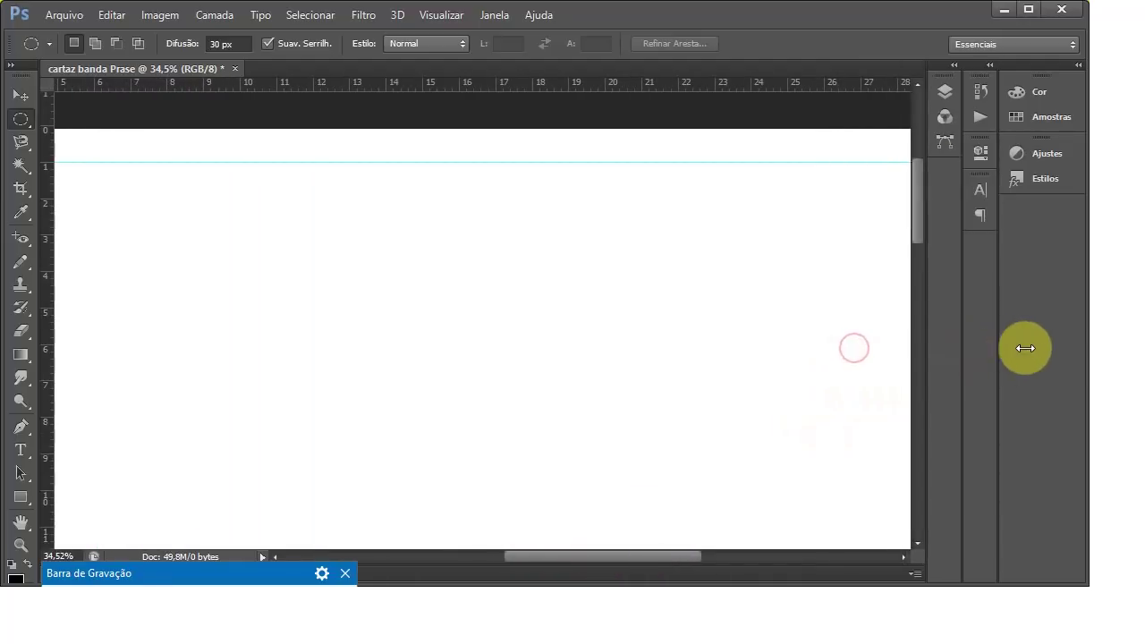
pyautogui.moveTo(1000, 325); pyautogui.dragTo(1076, 325)
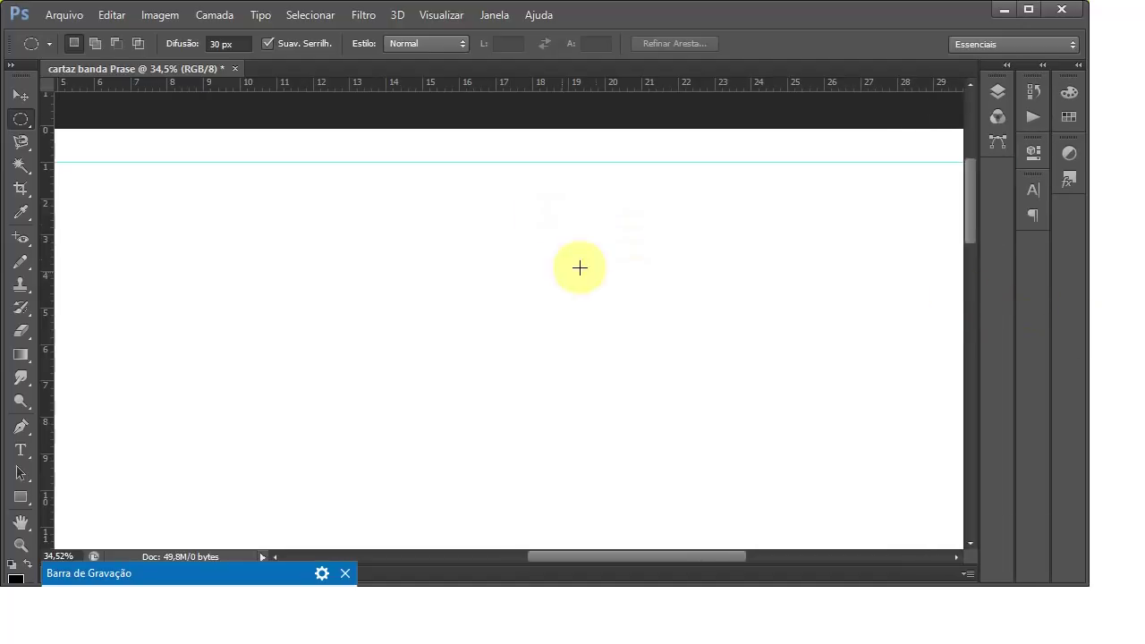
pyautogui.scroll(-2, 460, 277)
pyautogui.scroll(1, 864, 161)
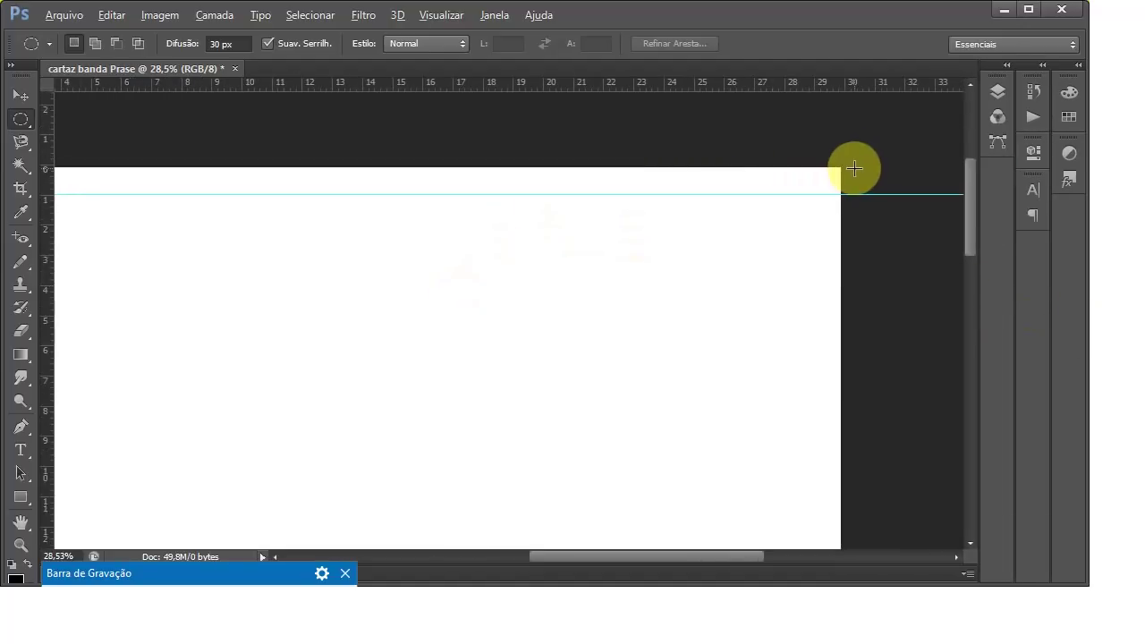
pyautogui.scroll(1, 865, 160)
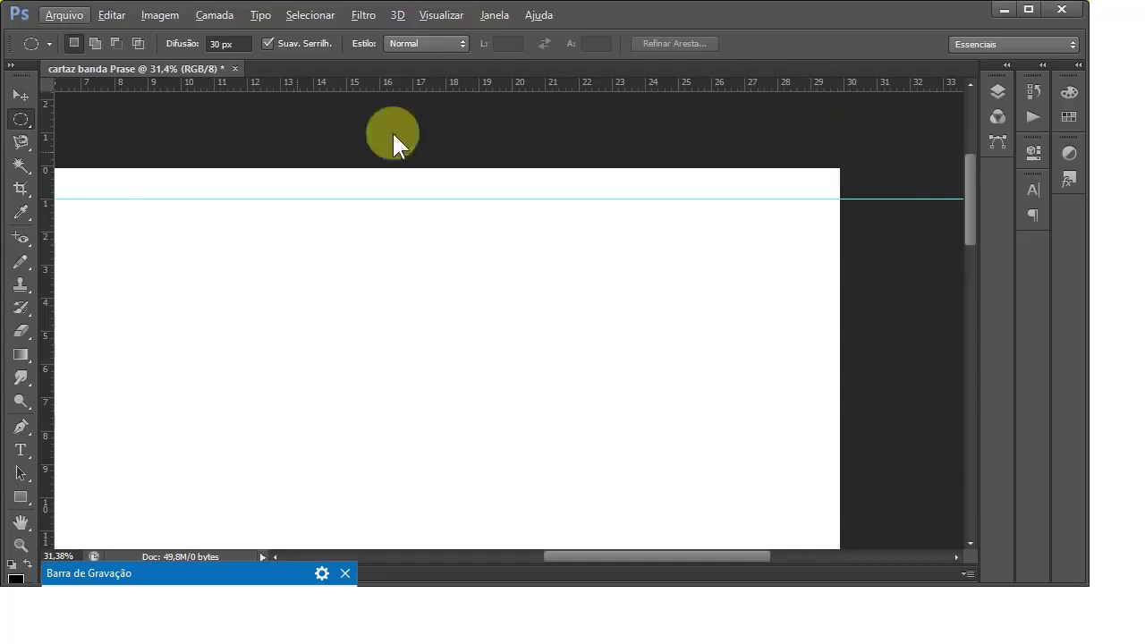
# Step: Add a vertical guide near the page's right edge, around 28.9 cm
pyautogui.moveTo(49, 147); pyautogui.dragTo(813, 145)
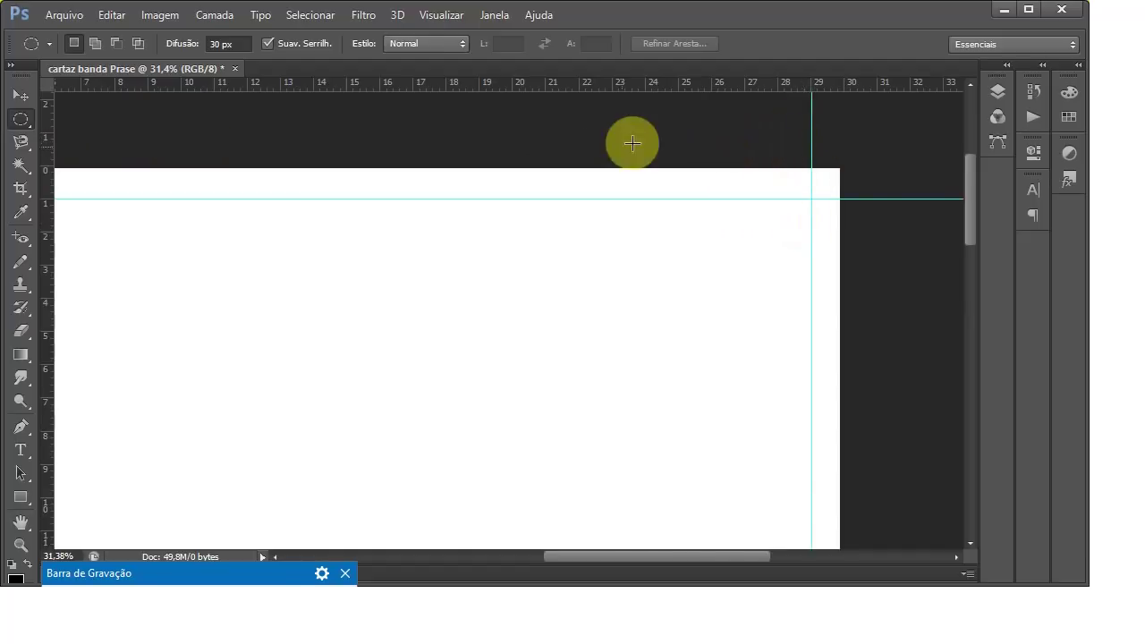
pyautogui.scroll(-3, 392, 201)
pyautogui.scroll(-2, 393, 203)
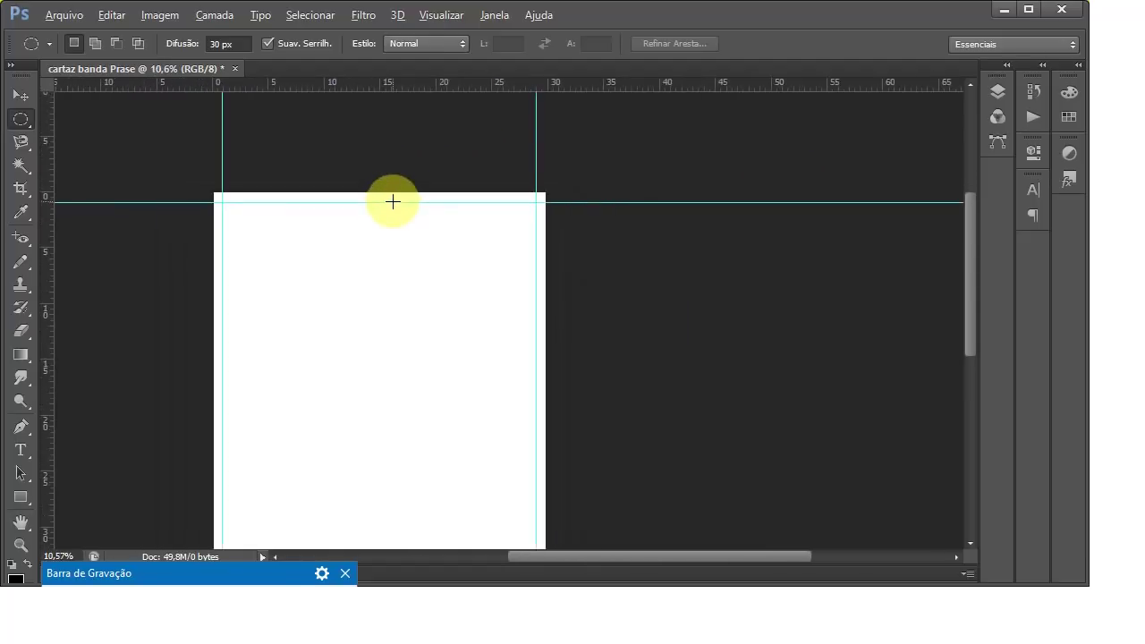
pyautogui.scroll(-2, 392, 202)
pyautogui.scroll(1, 392, 472)
pyautogui.scroll(1, 373, 511)
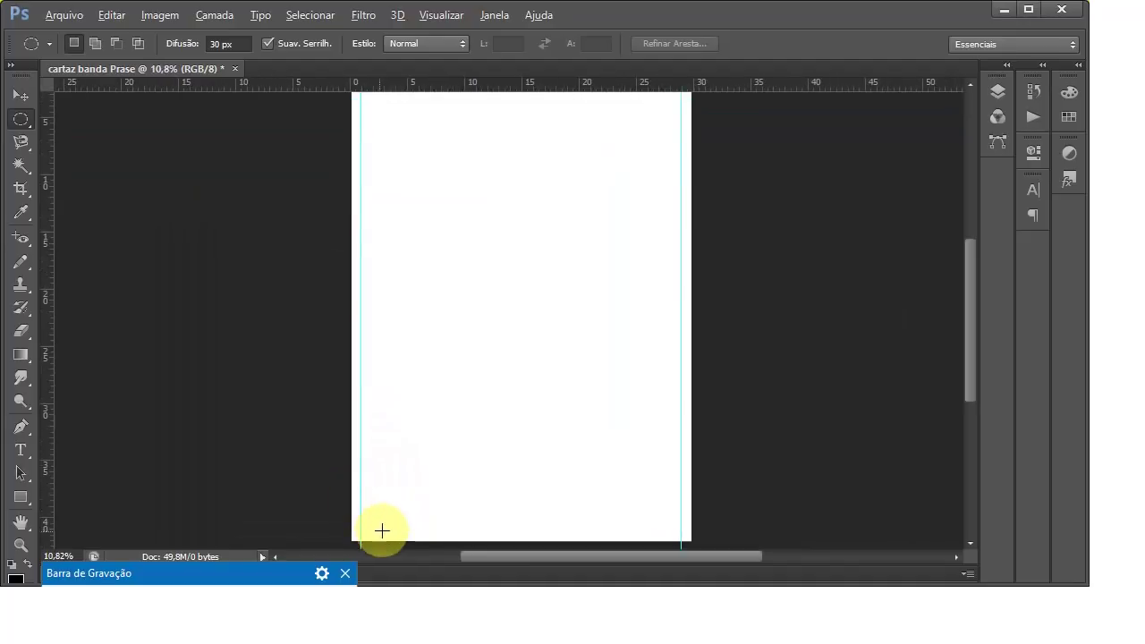
# Step: Reset the ruler zero point to the page corner
pyautogui.moveTo(48, 84); pyautogui.dragTo(351, 542)
pyautogui.scroll(-2, 355, 403)
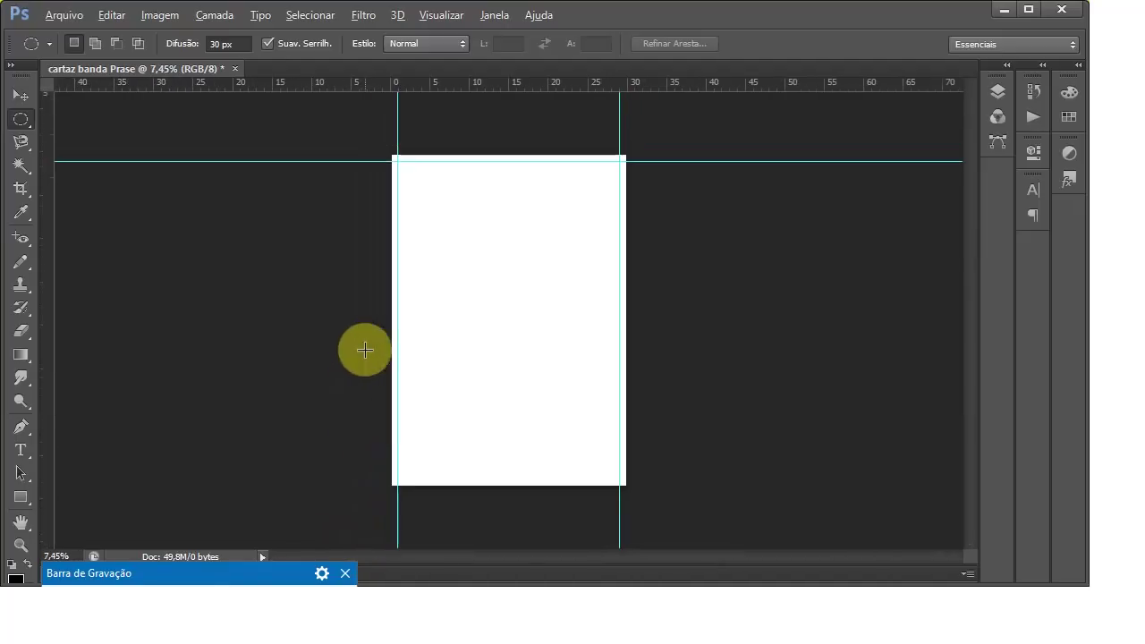
pyautogui.scroll(1, 394, 501)
pyautogui.scroll(2, 360, 532)
pyautogui.scroll(1, 372, 526)
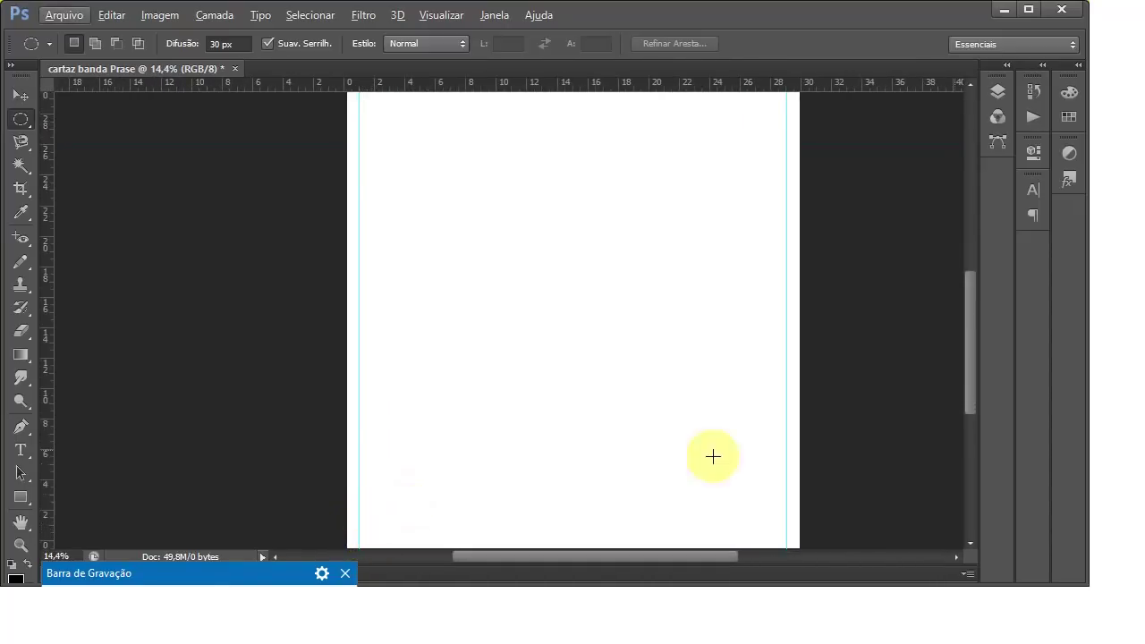
pyautogui.moveTo(968, 318); pyautogui.dragTo(966, 360)
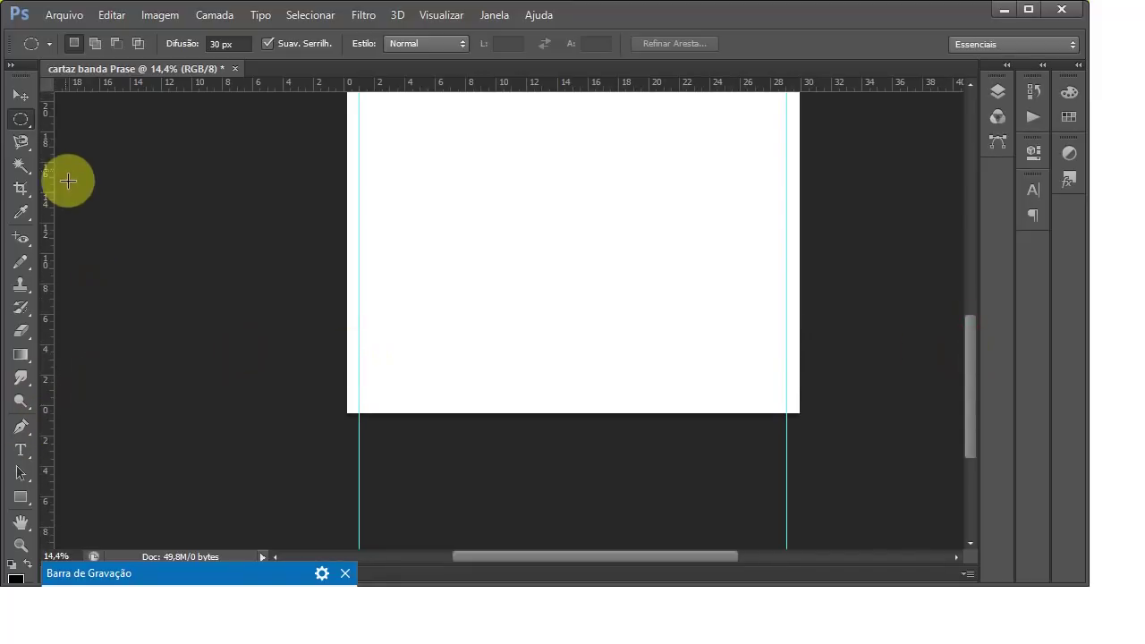
pyautogui.moveTo(48, 85); pyautogui.dragTo(345, 415)
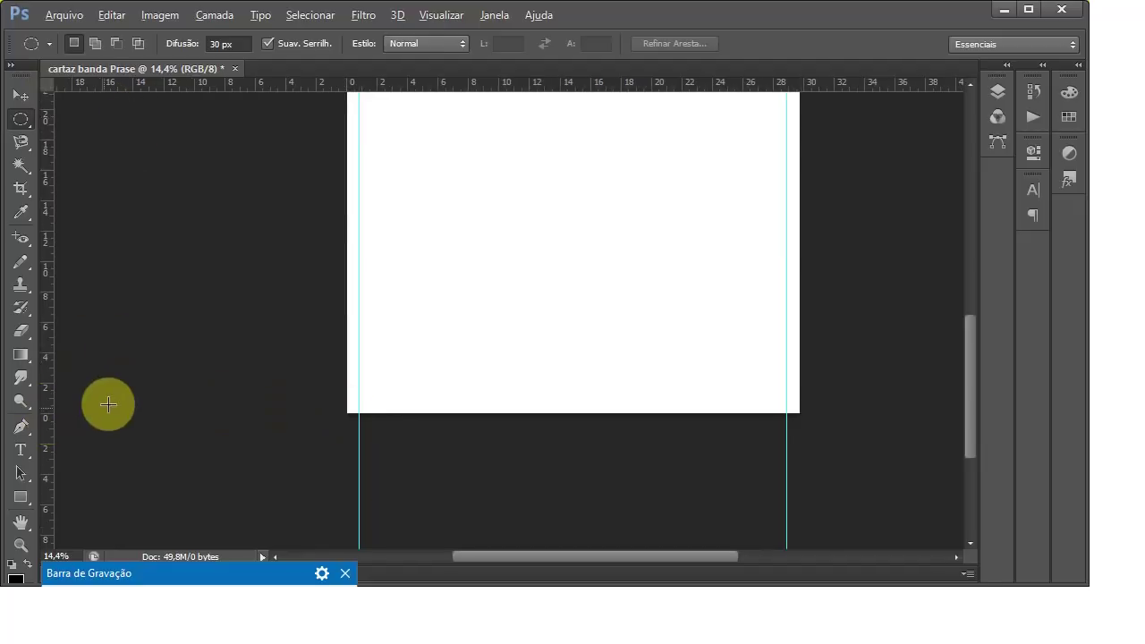
# Step: Add a horizontal guide at about 41 cm near the page bottom
pyautogui.scroll(1, 81, 413)
pyautogui.scroll(1, 125, 413)
pyautogui.scroll(1, 90, 414)
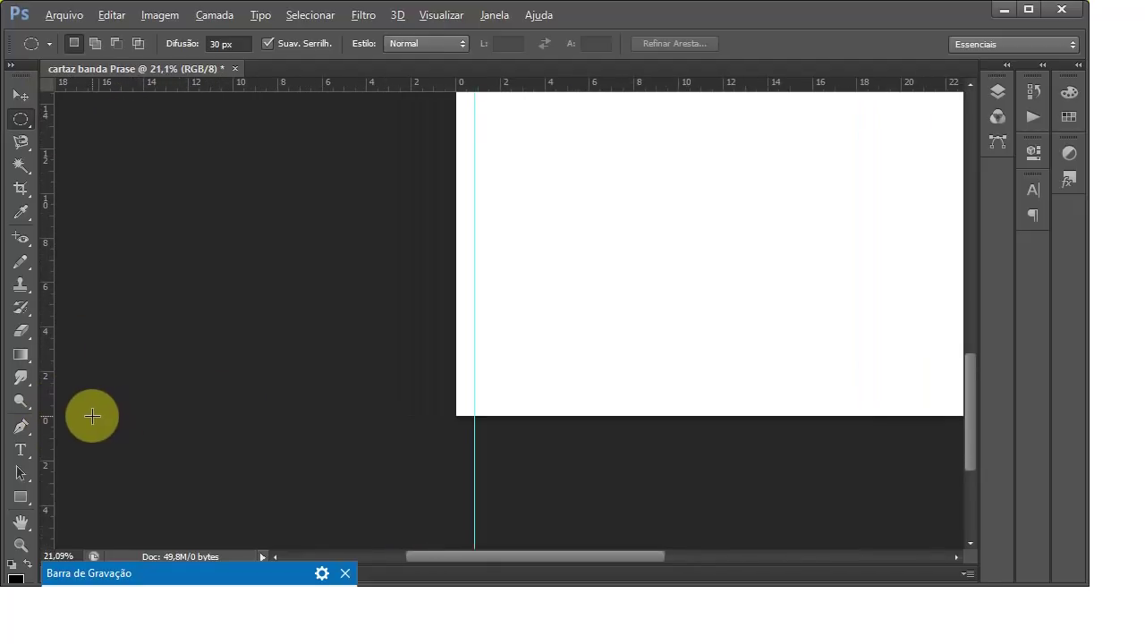
pyautogui.scroll(1, 90, 413)
pyautogui.scroll(1, 85, 410)
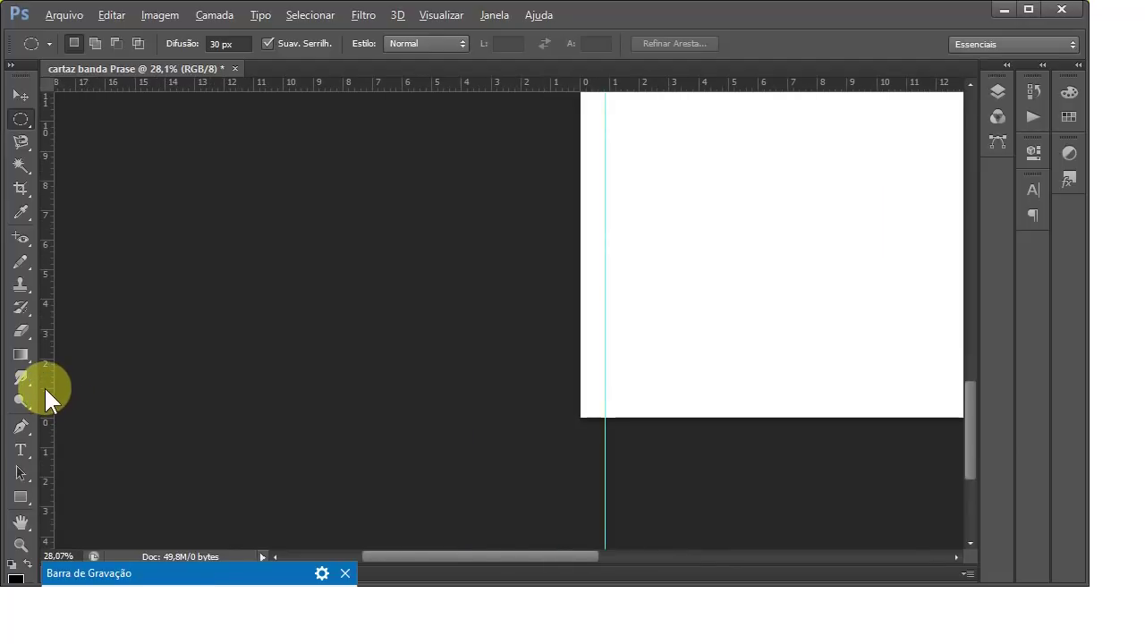
pyautogui.press('alt')
pyautogui.moveTo(96, 88)
pyautogui.mouseDown()
pyautogui.moveTo(56, 450)
pyautogui.moveTo(47, 390)
pyautogui.mouseUp()
pyautogui.moveTo(149, 86); pyautogui.dragTo(77, 388)
pyautogui.scroll(-2, 299, 358)
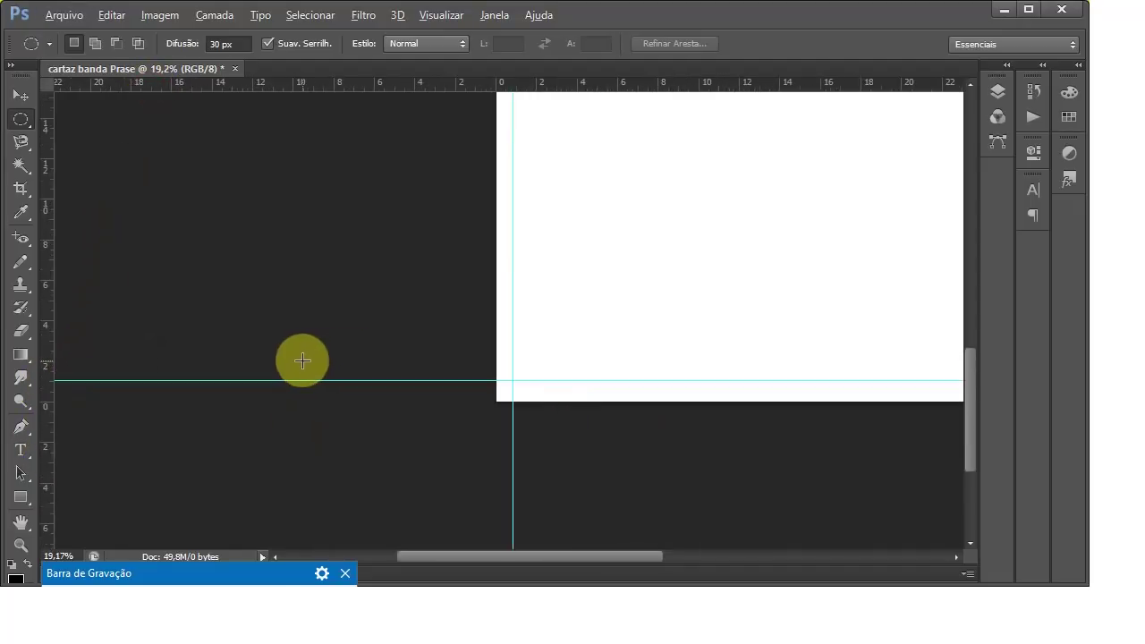
pyautogui.scroll(-2, 302, 359)
pyautogui.scroll(-1, 302, 360)
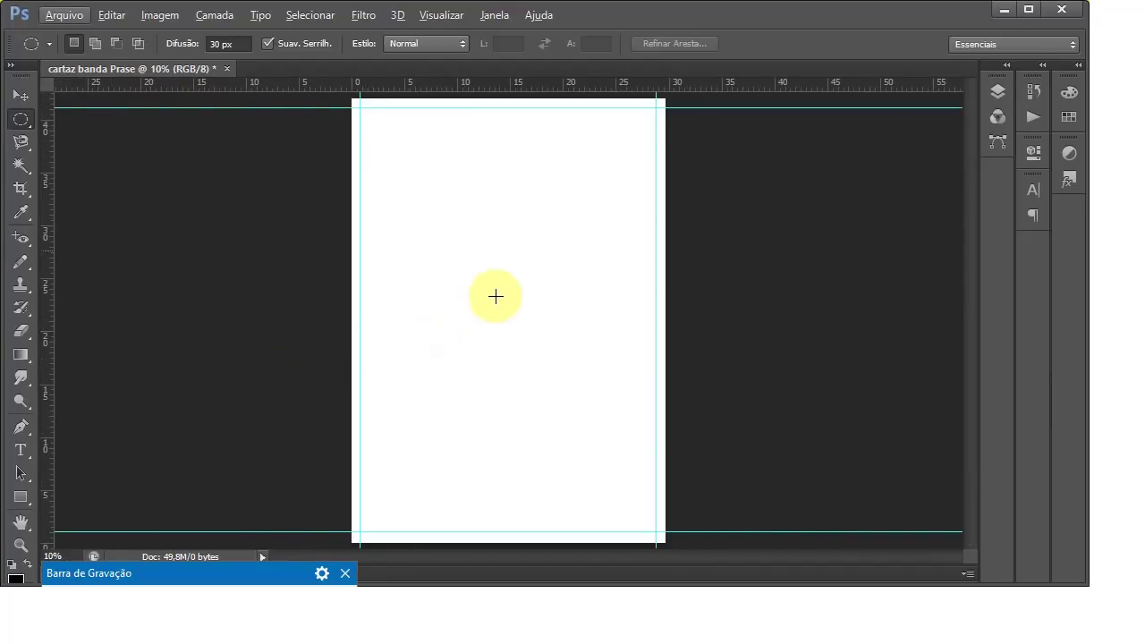
# Step: Place FUNDO PALCO-01 from Imagens > Background as a full-page layer and commit it
pyautogui.click(68, 17)
pyautogui.click(80, 304)
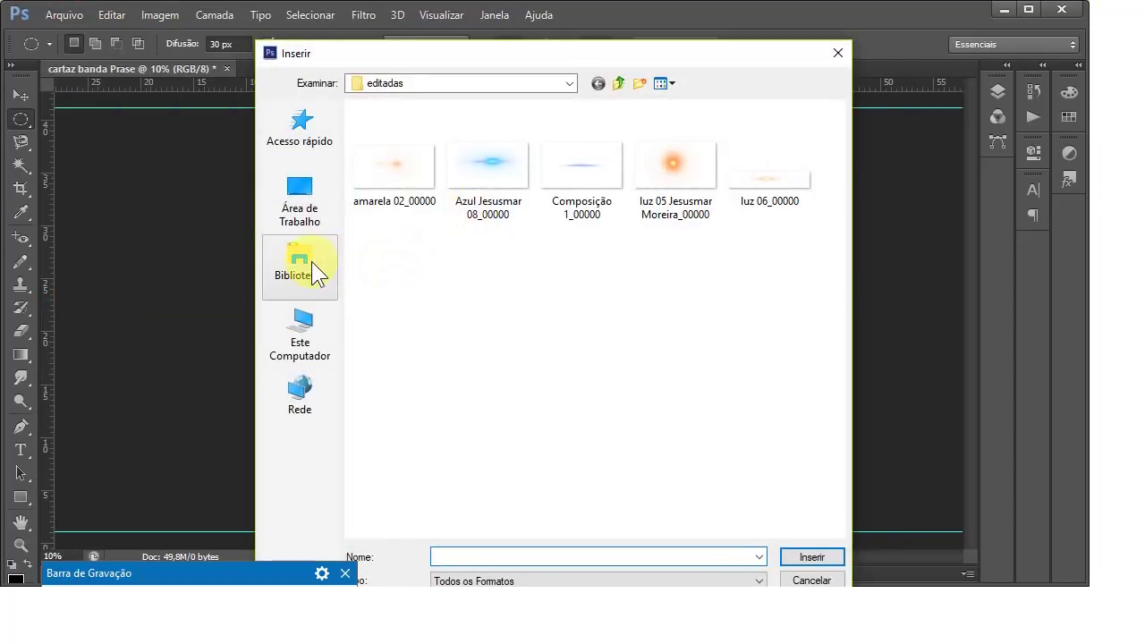
pyautogui.click(310, 261)
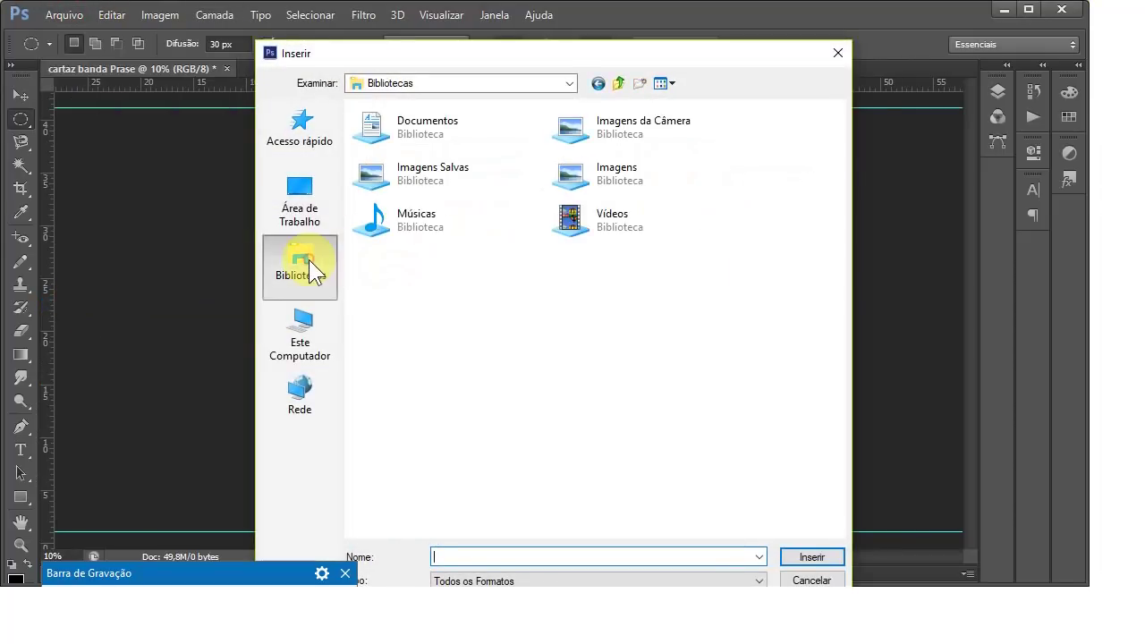
pyautogui.doubleClick(620, 169)
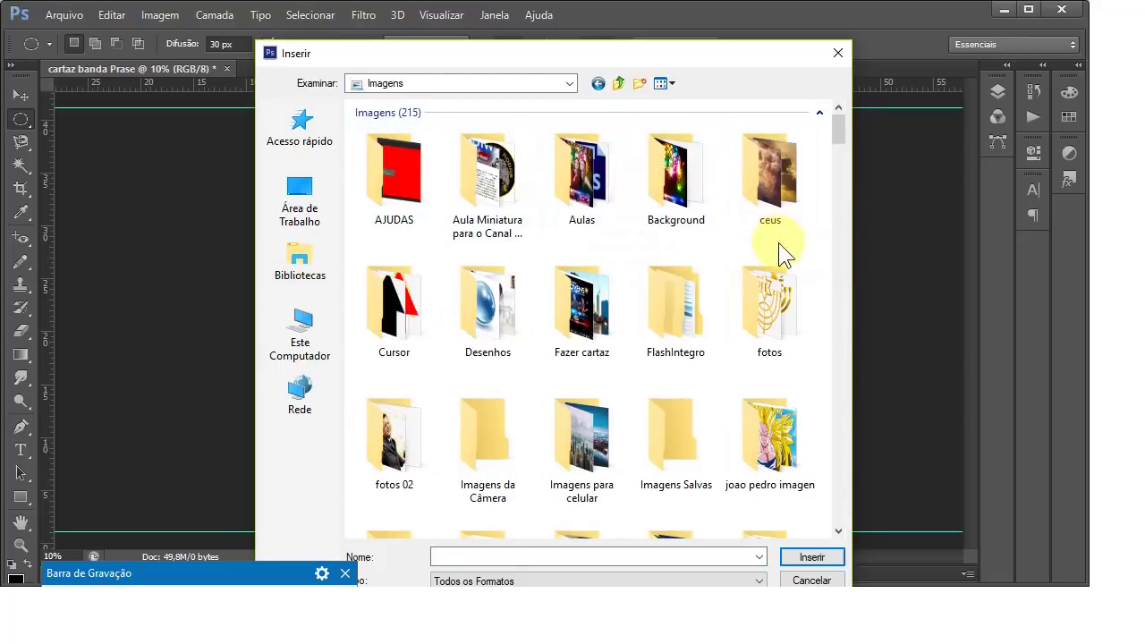
pyautogui.doubleClick(668, 178)
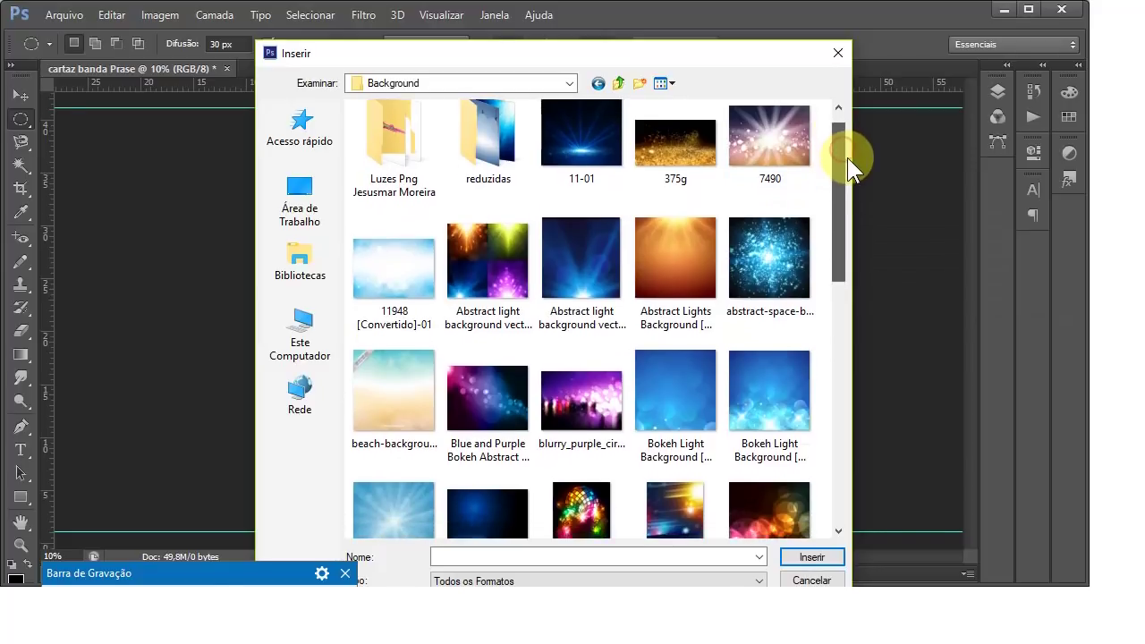
pyautogui.doubleClick(489, 154)
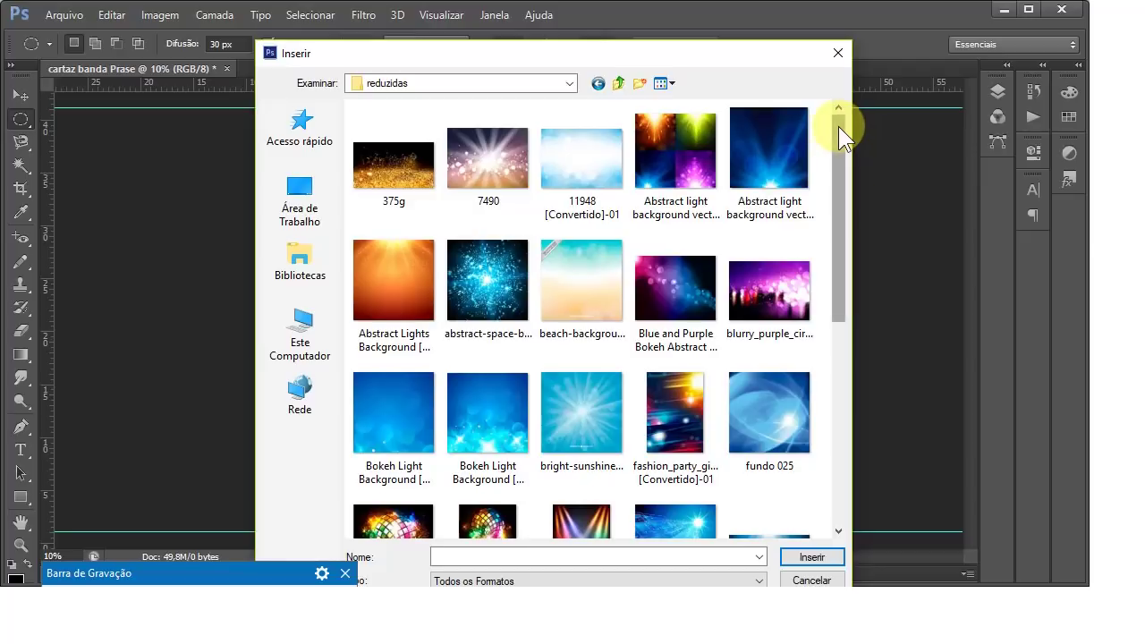
pyautogui.moveTo(838, 126)
pyautogui.mouseDown()
pyautogui.moveTo(855, 213)
pyautogui.moveTo(679, 92)
pyautogui.mouseUp()
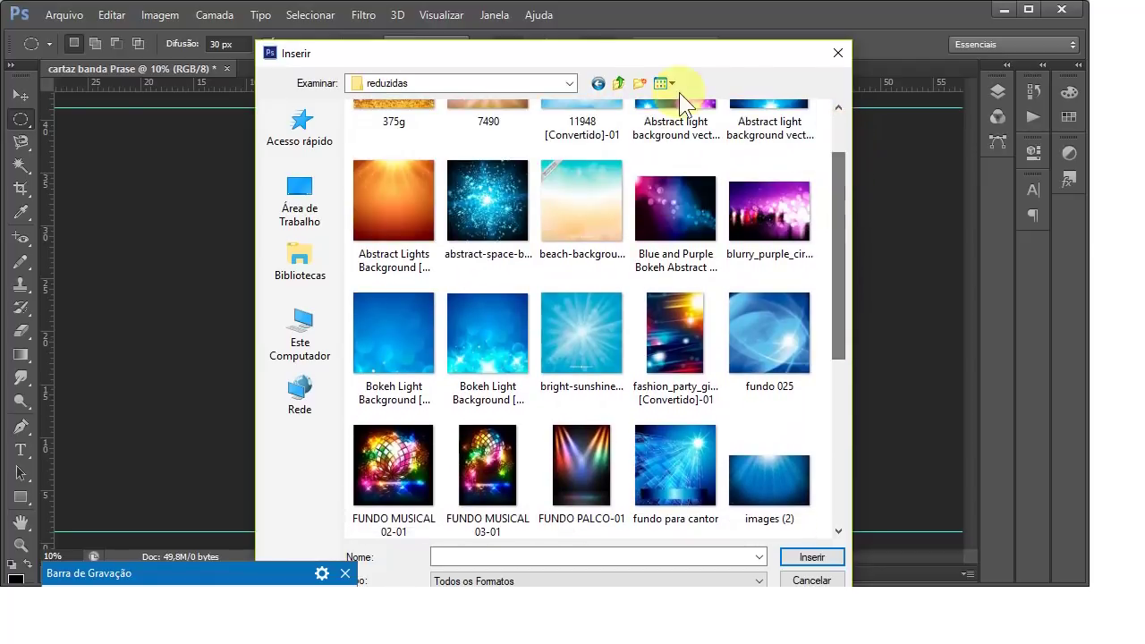
pyautogui.click(620, 86)
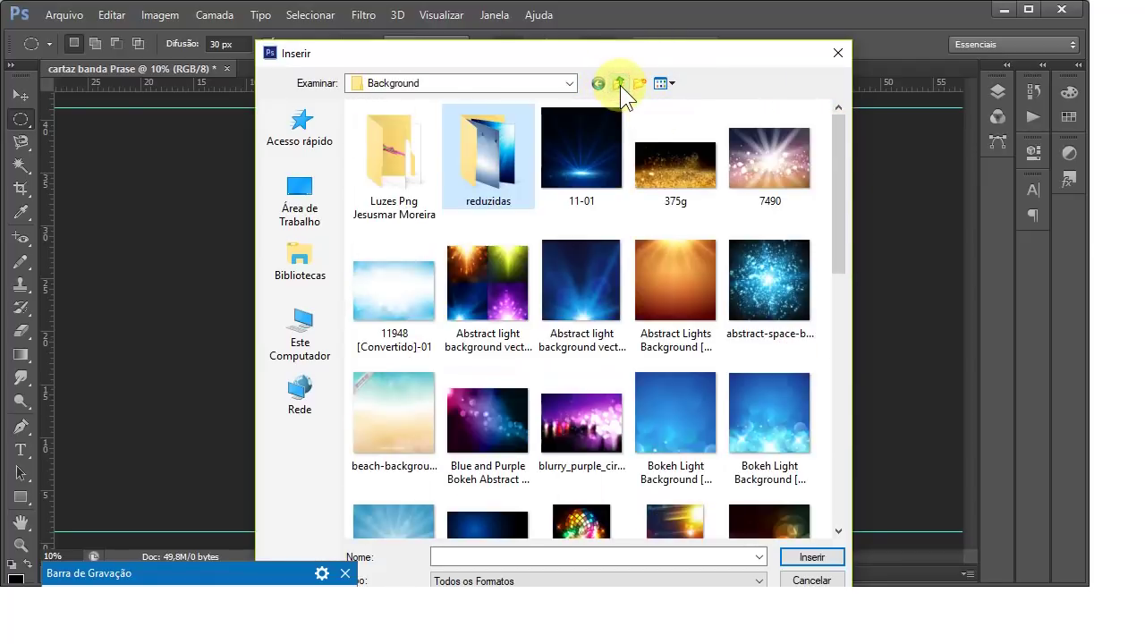
pyautogui.scroll(-2, 844, 134)
pyautogui.moveTo(846, 143); pyautogui.dragTo(847, 333)
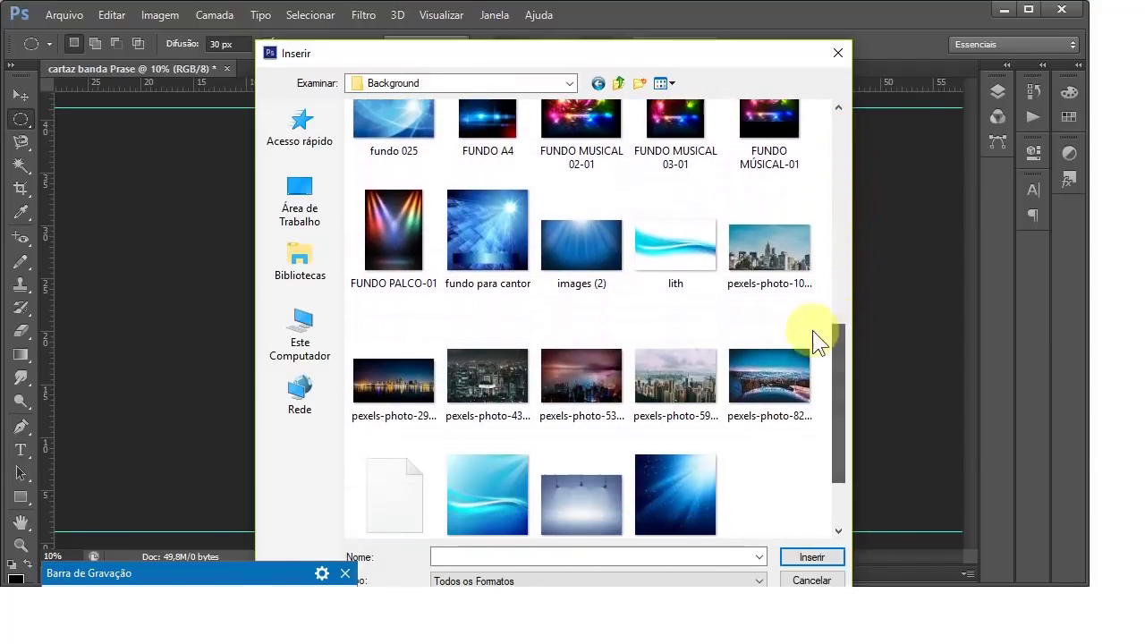
pyautogui.click(395, 219)
pyautogui.click(810, 557)
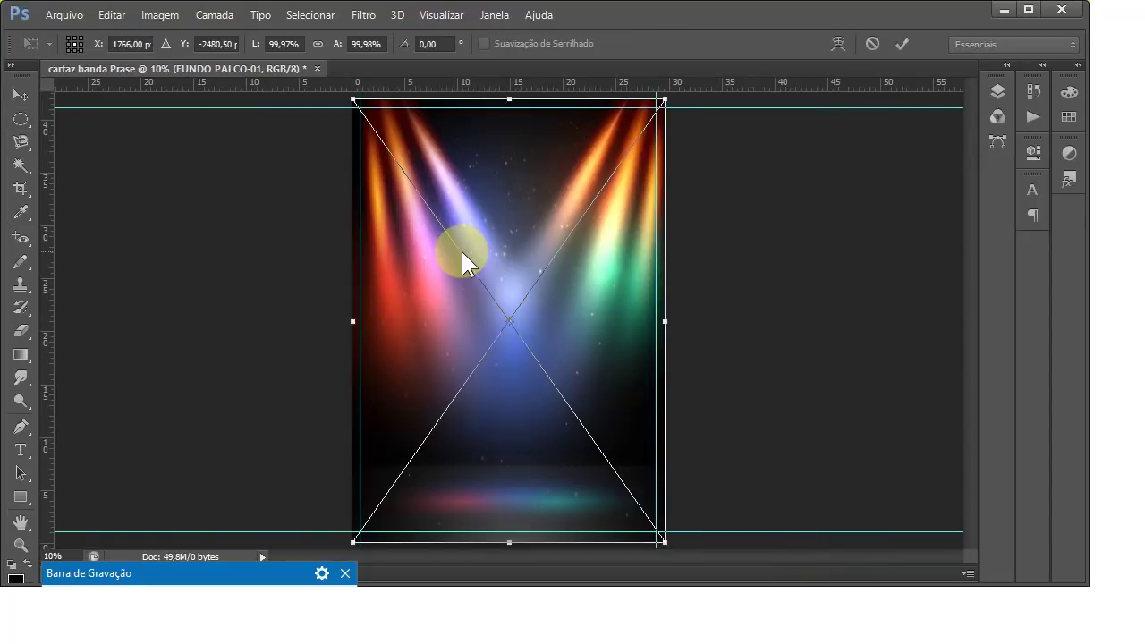
pyautogui.click(901, 43)
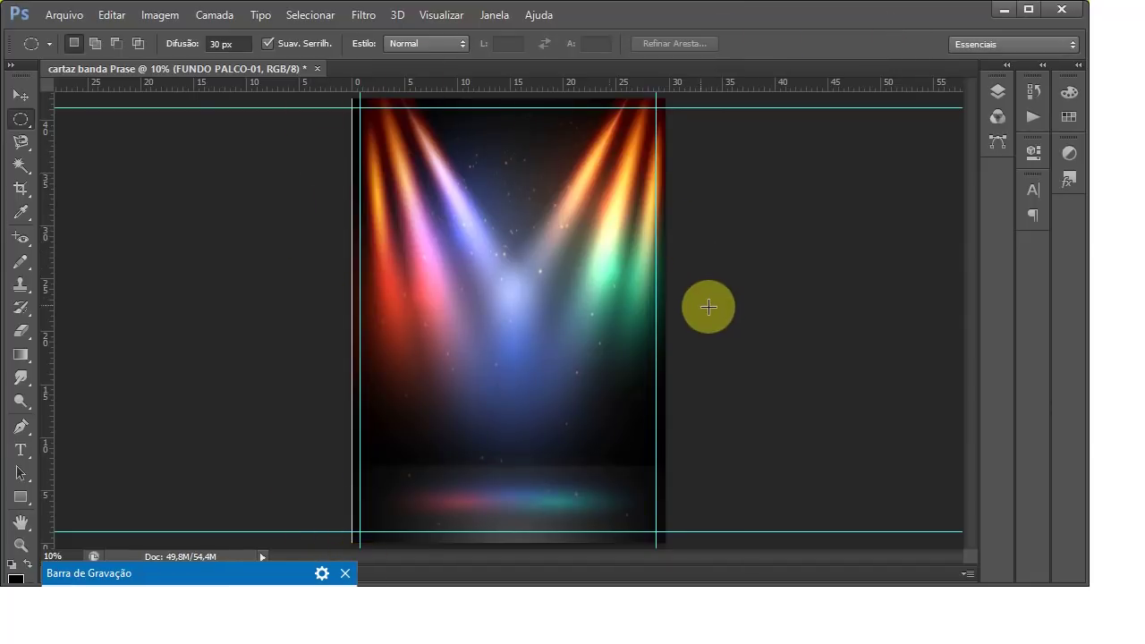
# Step: Place the FUNDO MUSICAL 03-01 disco-ball image onto the page and commit it
pyautogui.click(61, 16)
pyautogui.click(77, 305)
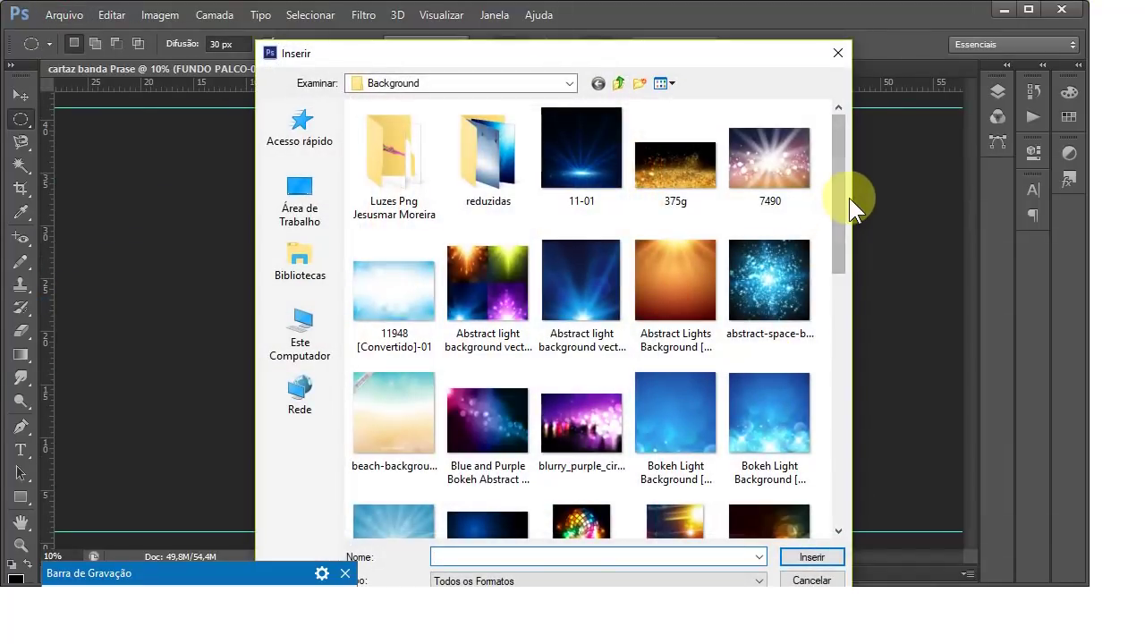
pyautogui.moveTo(841, 186); pyautogui.dragTo(864, 324)
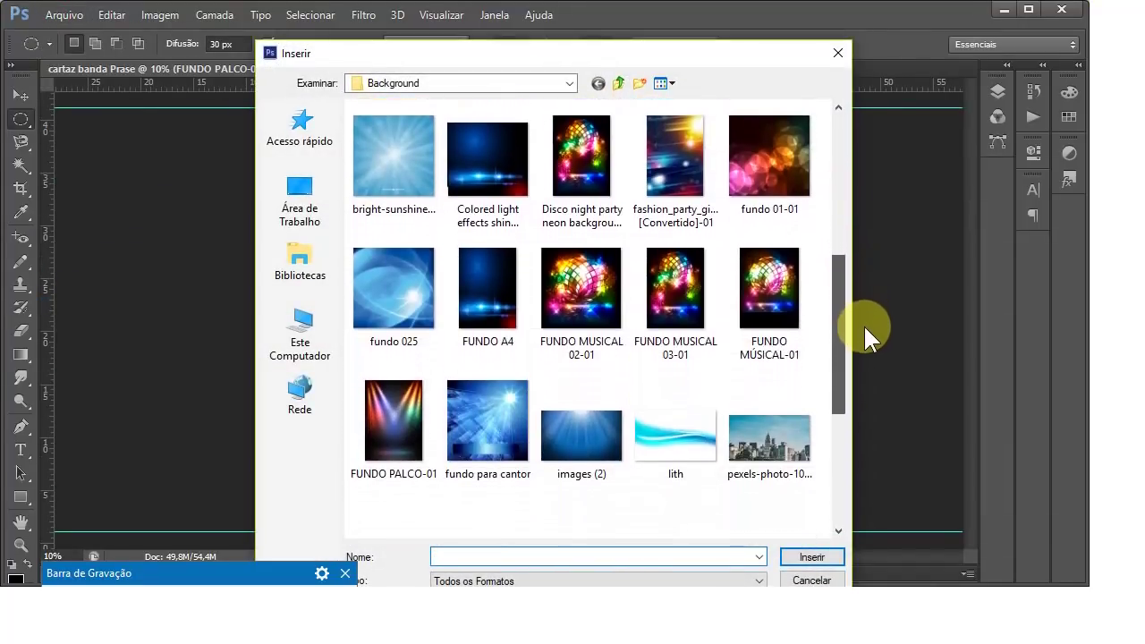
pyautogui.click(678, 273)
pyautogui.click(807, 558)
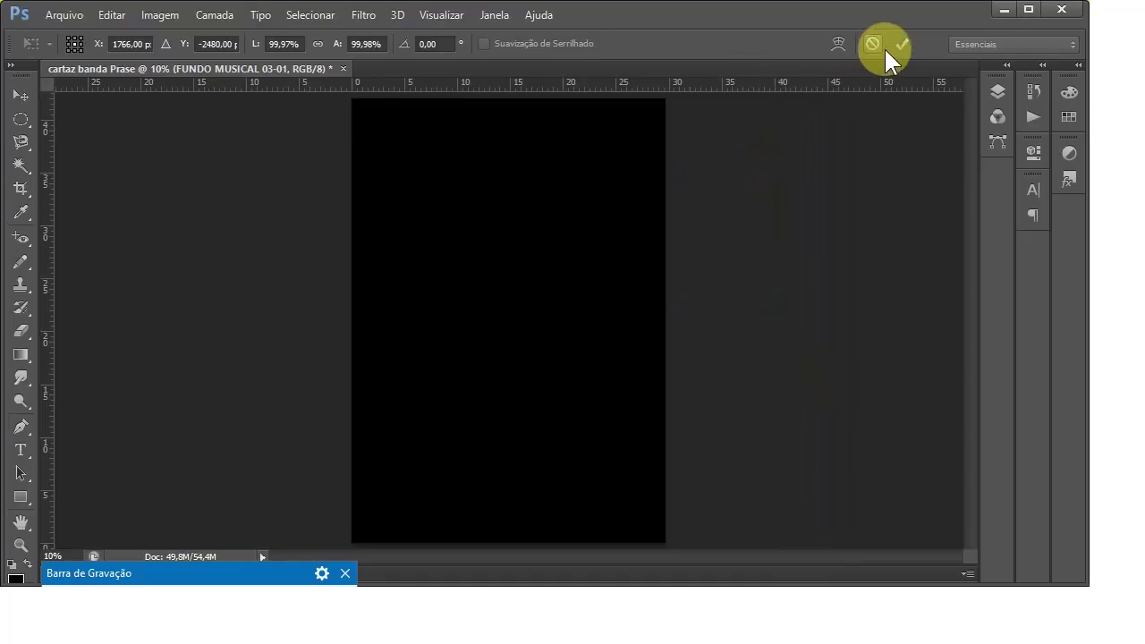
pyautogui.click(902, 45)
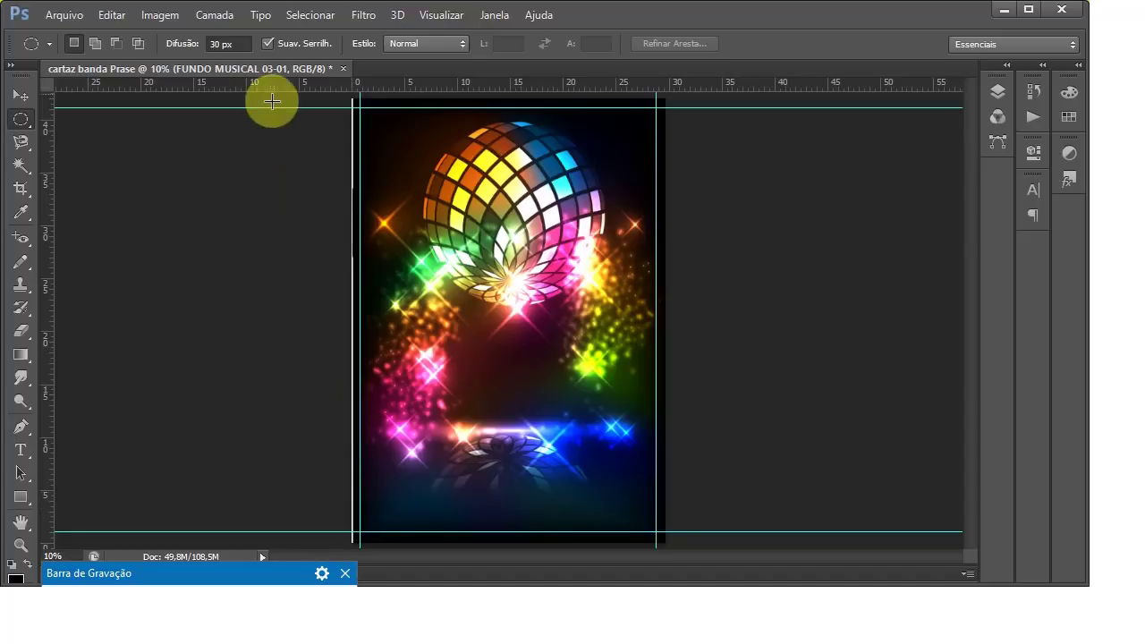
# Step: Free Transform the disco-ball image to about 108.09% × 106.31% and commit
pyautogui.click(107, 15)
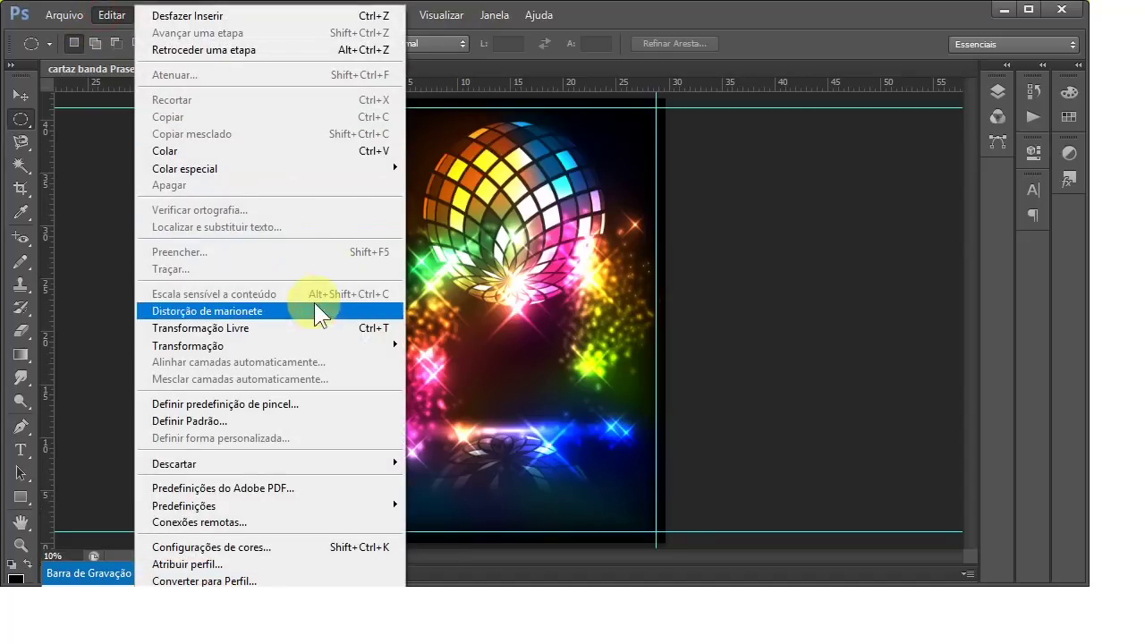
pyautogui.click(211, 328)
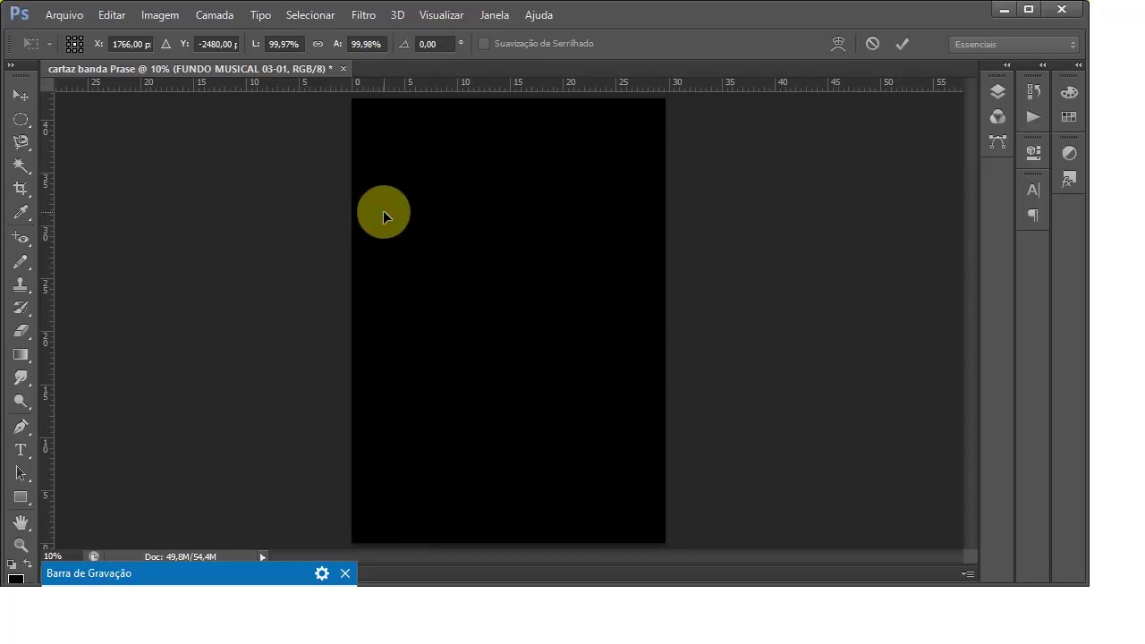
pyautogui.scroll(-2, 410, 210)
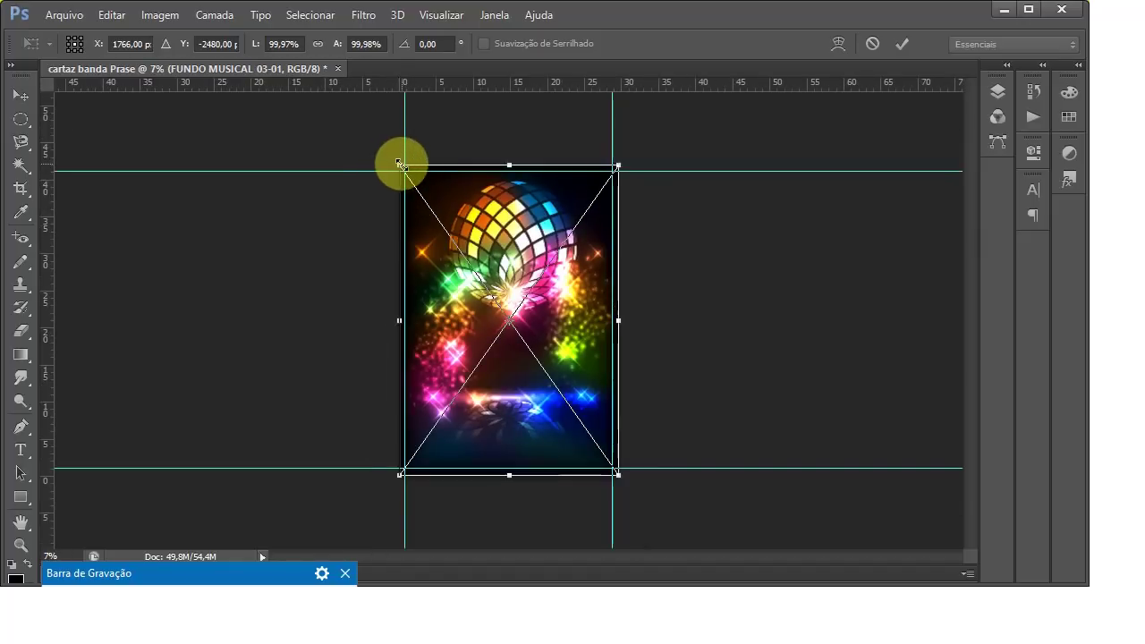
pyautogui.moveTo(399, 163); pyautogui.dragTo(391, 155)
pyautogui.scroll(1, 405, 287)
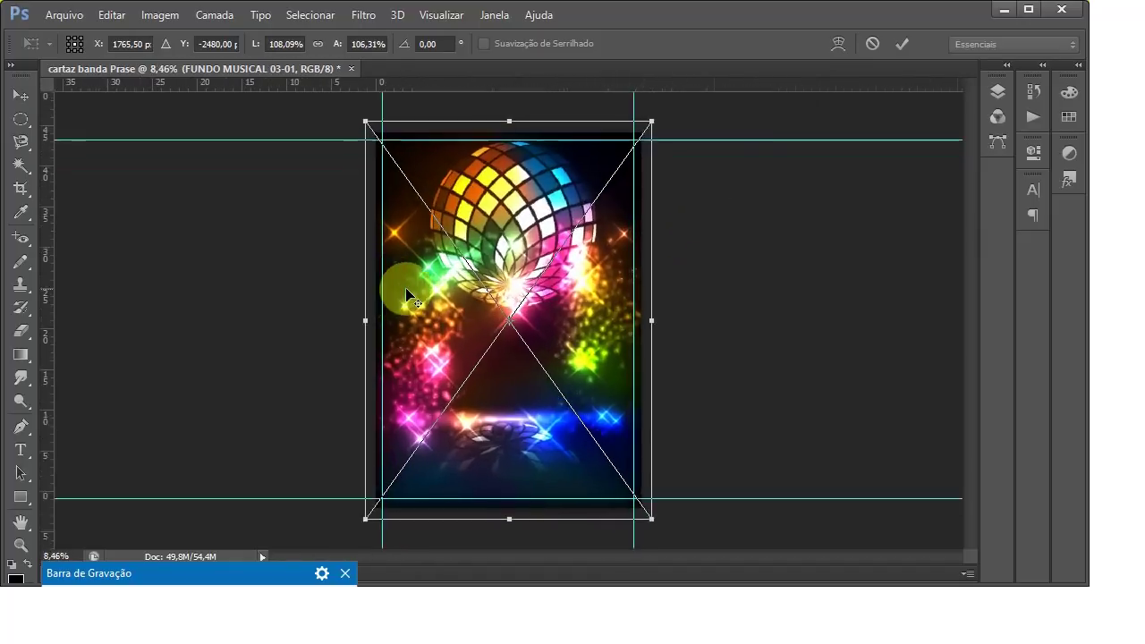
pyautogui.scroll(1, 405, 287)
pyautogui.scroll(-1, 386, 258)
pyautogui.scroll(1, 391, 115)
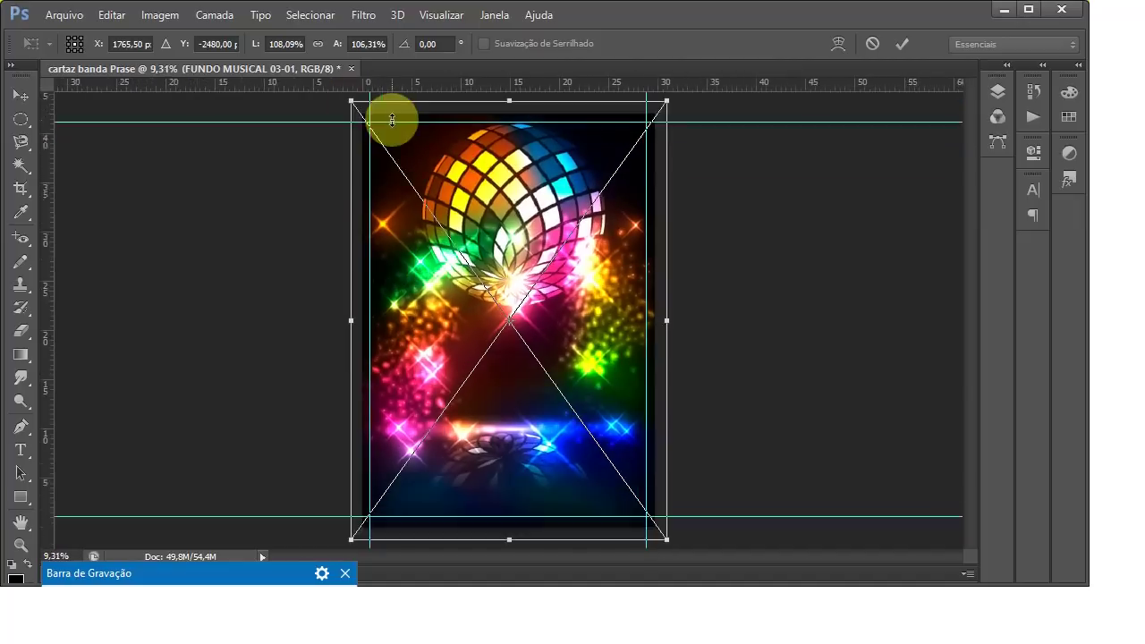
pyautogui.scroll(1, 425, 116)
pyautogui.scroll(1, 414, 218)
pyautogui.scroll(1, 415, 285)
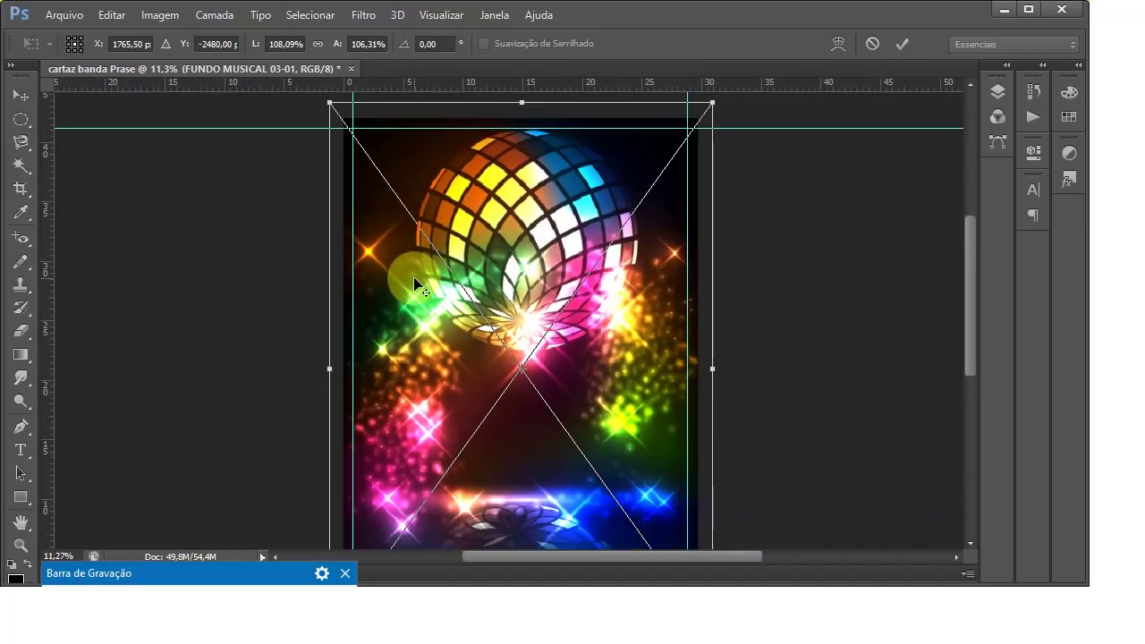
pyautogui.click(904, 44)
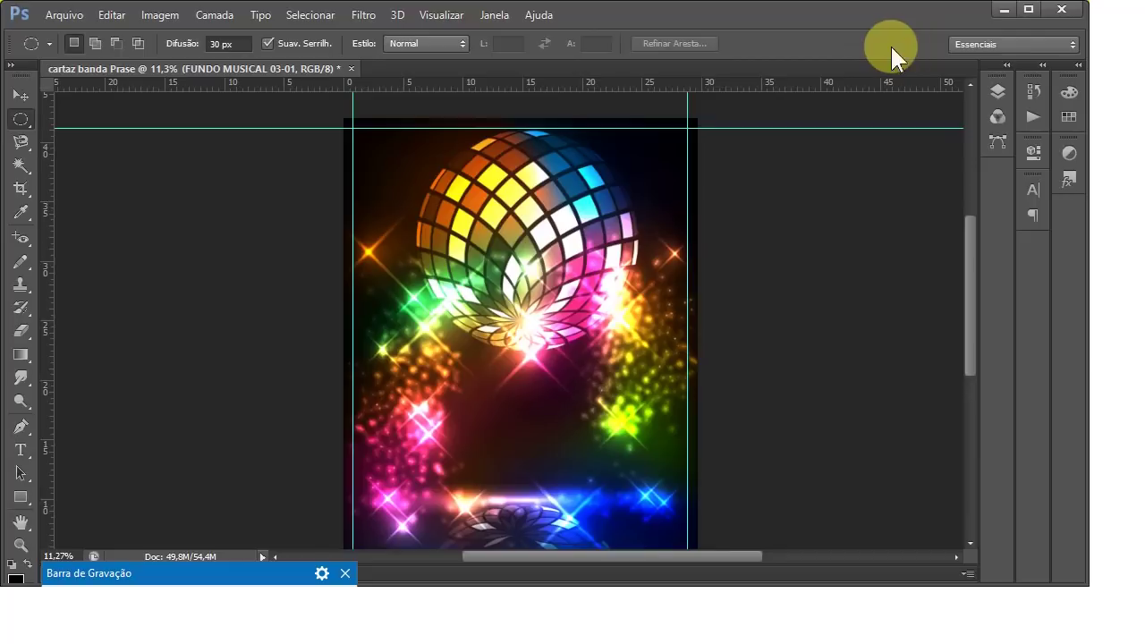
pyautogui.scroll(1, 366, 146)
pyautogui.scroll(1, 350, 118)
pyautogui.scroll(2, 352, 121)
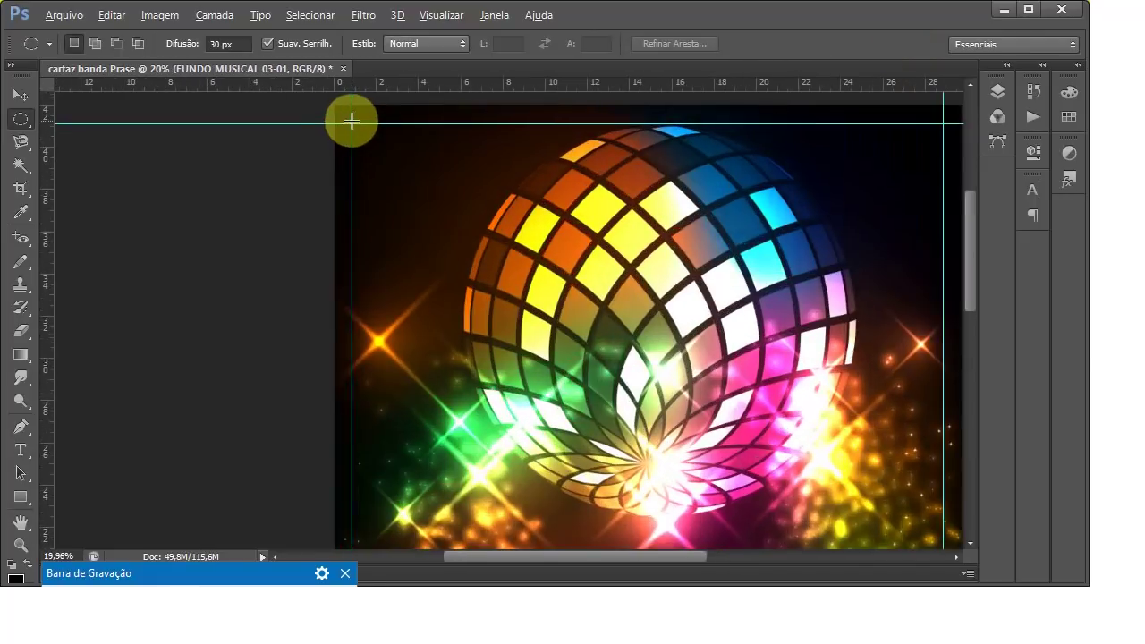
pyautogui.scroll(-3, 352, 121)
pyautogui.scroll(-2, 352, 121)
pyautogui.scroll(-1, 352, 119)
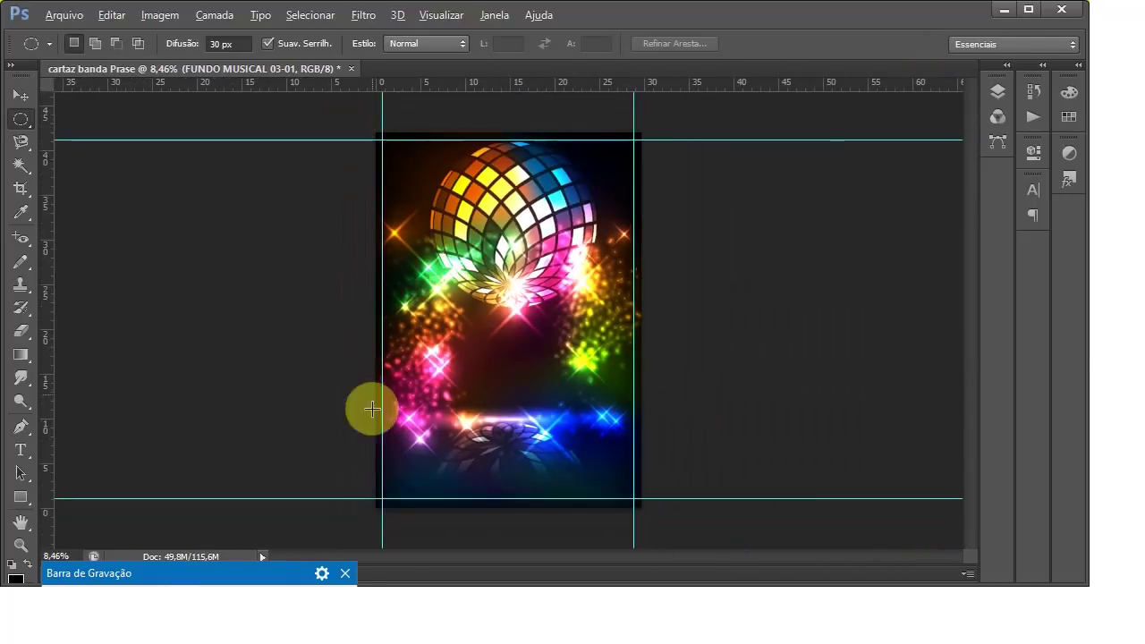
pyautogui.scroll(1, 381, 524)
pyautogui.scroll(-1, 481, 406)
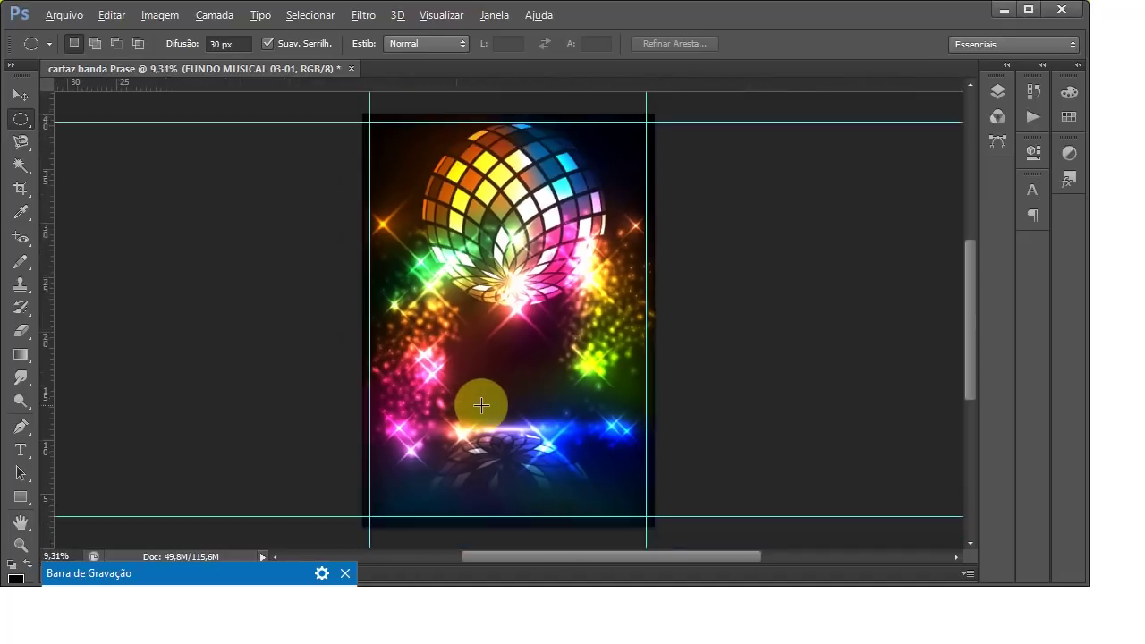
pyautogui.scroll(-1, 482, 406)
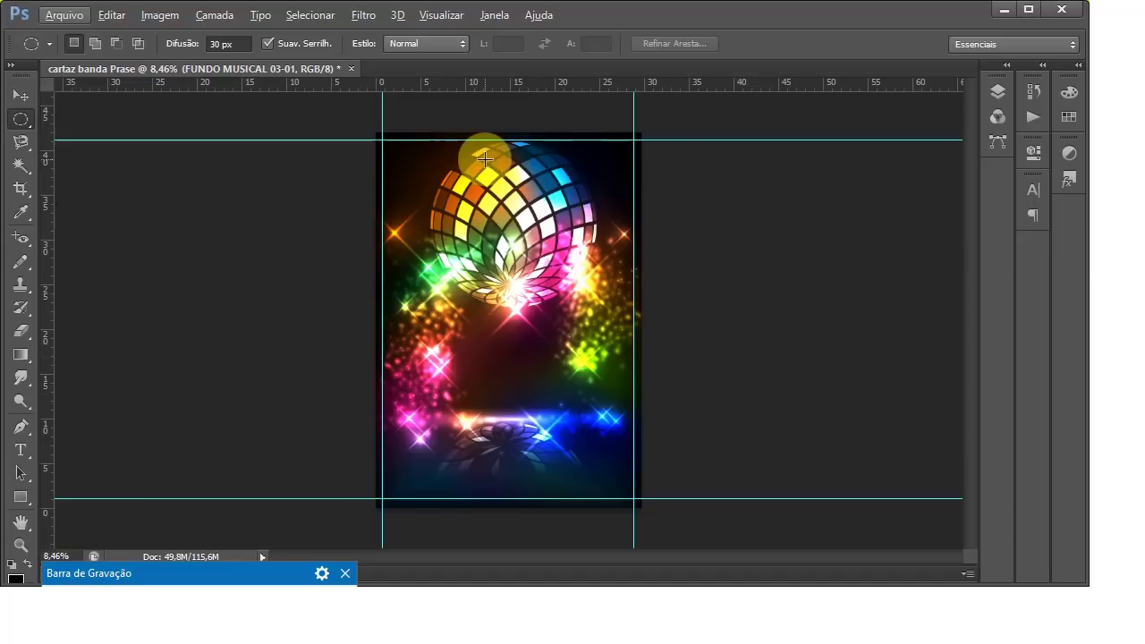
# Step: Rasterize the FUNDO MUSICAL 03-01 layer and add a white layer mask to it
pyautogui.click(1001, 89)
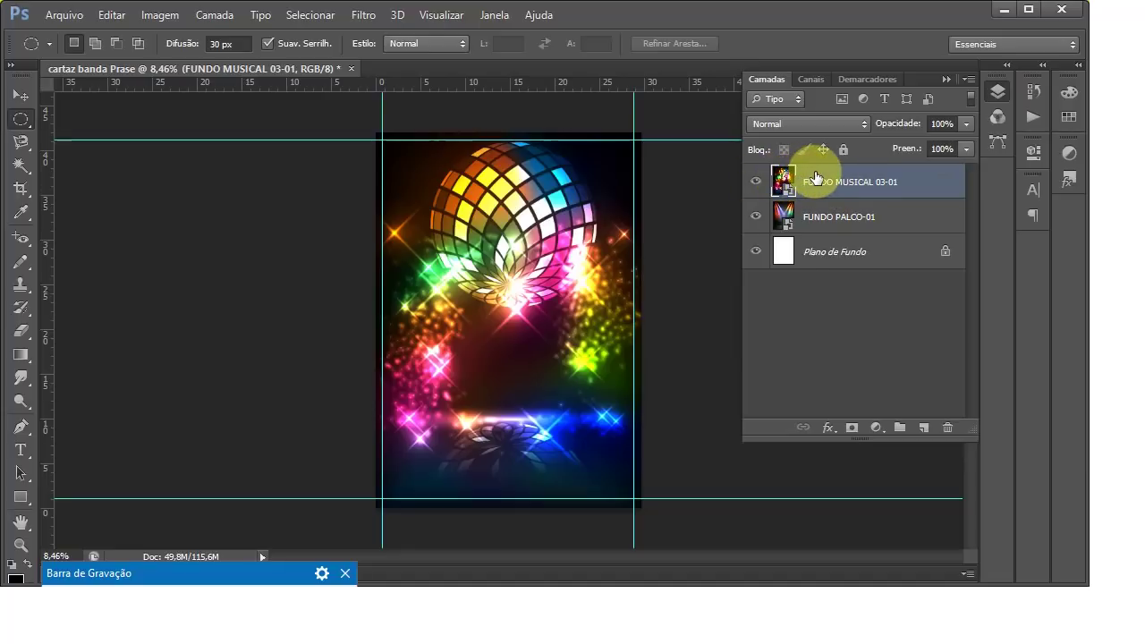
pyautogui.rightClick(816, 179)
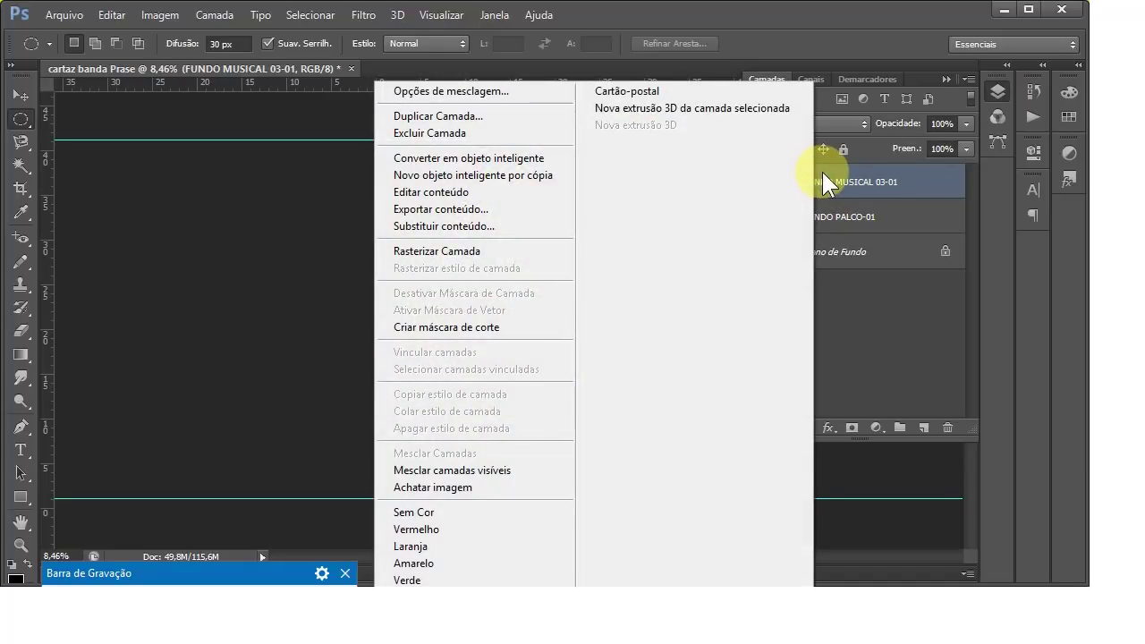
pyautogui.click(442, 251)
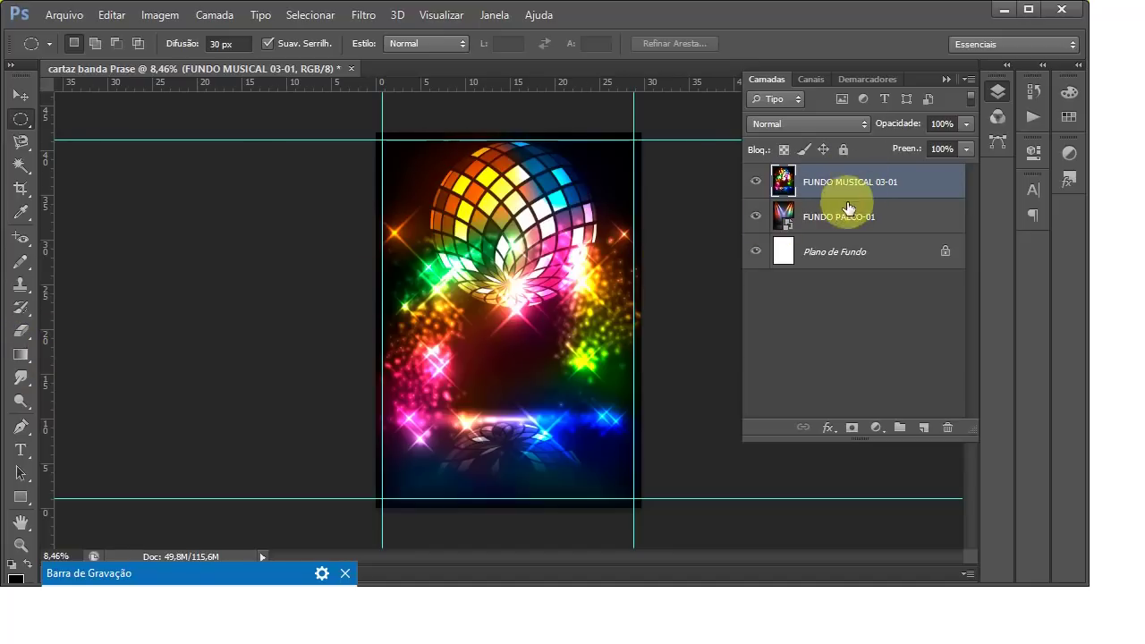
pyautogui.click(850, 433)
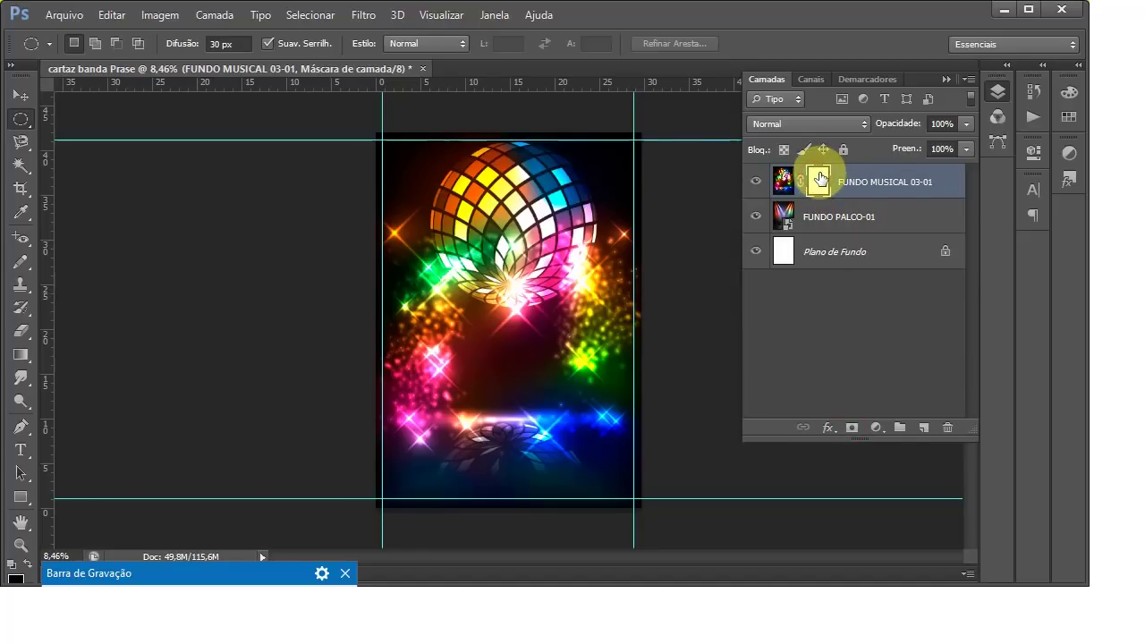
pyautogui.scroll(1, 521, 101)
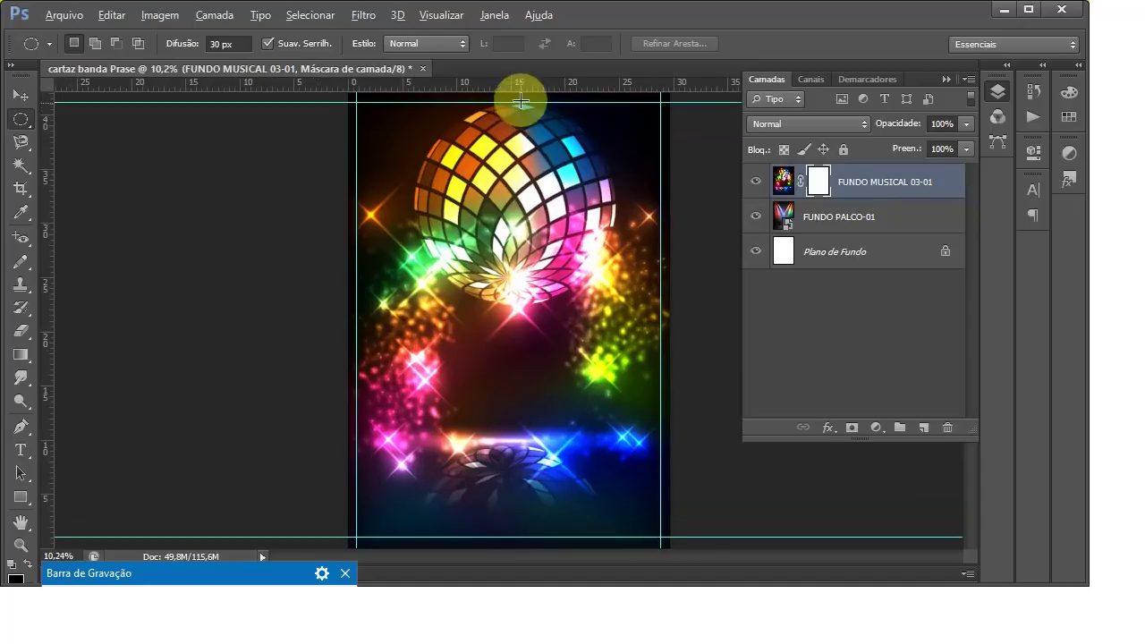
pyautogui.scroll(1, 521, 101)
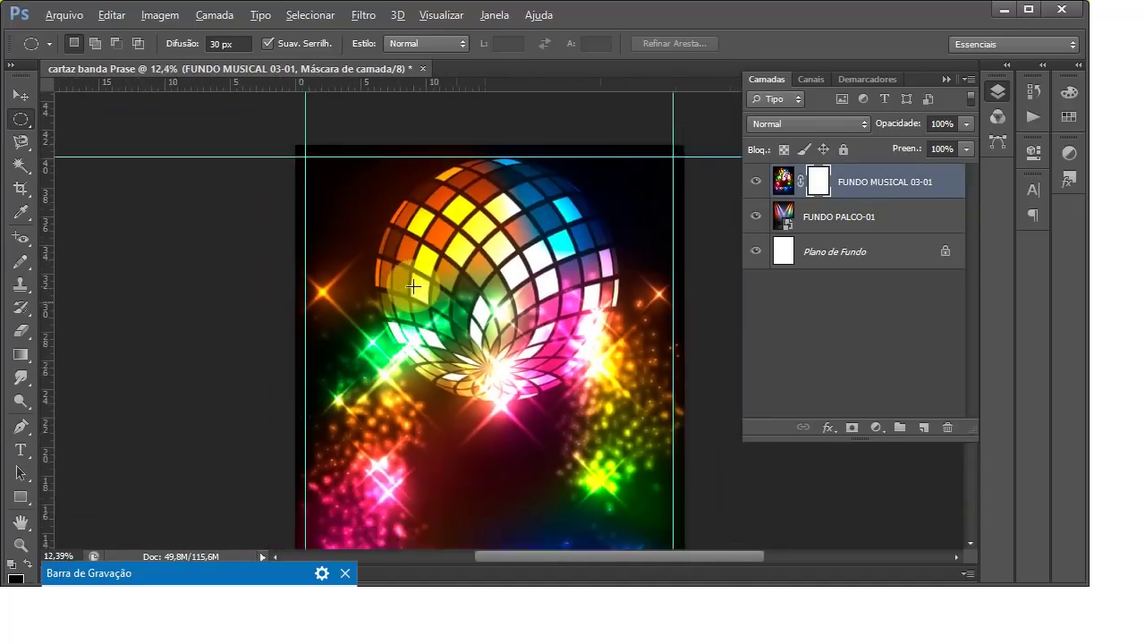
pyautogui.scroll(1, 578, 153)
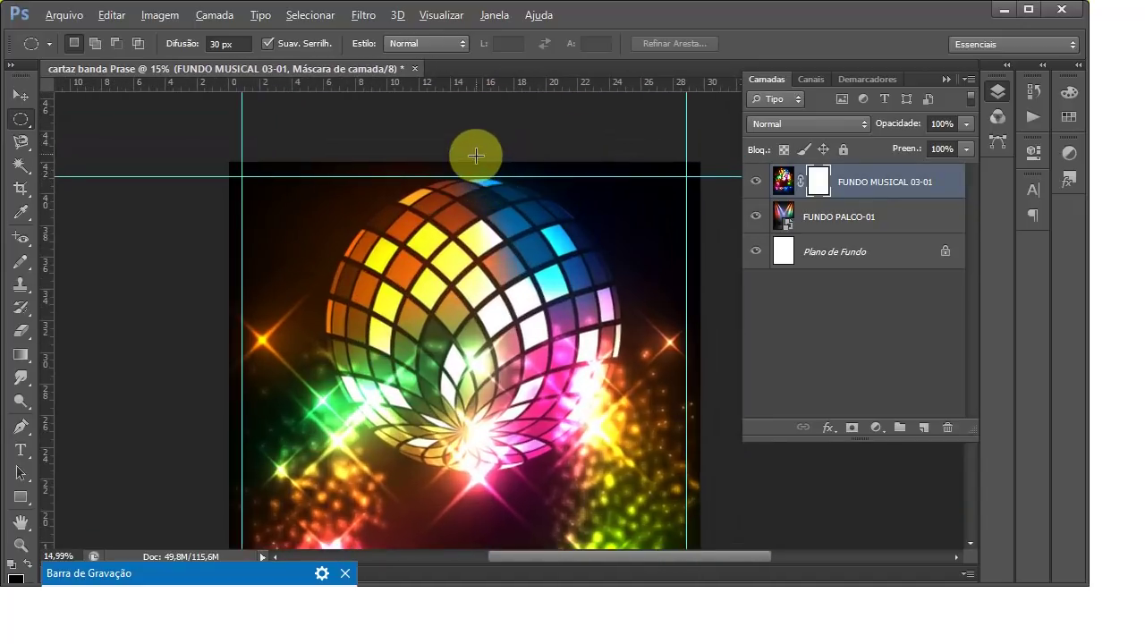
pyautogui.scroll(-1, 476, 156)
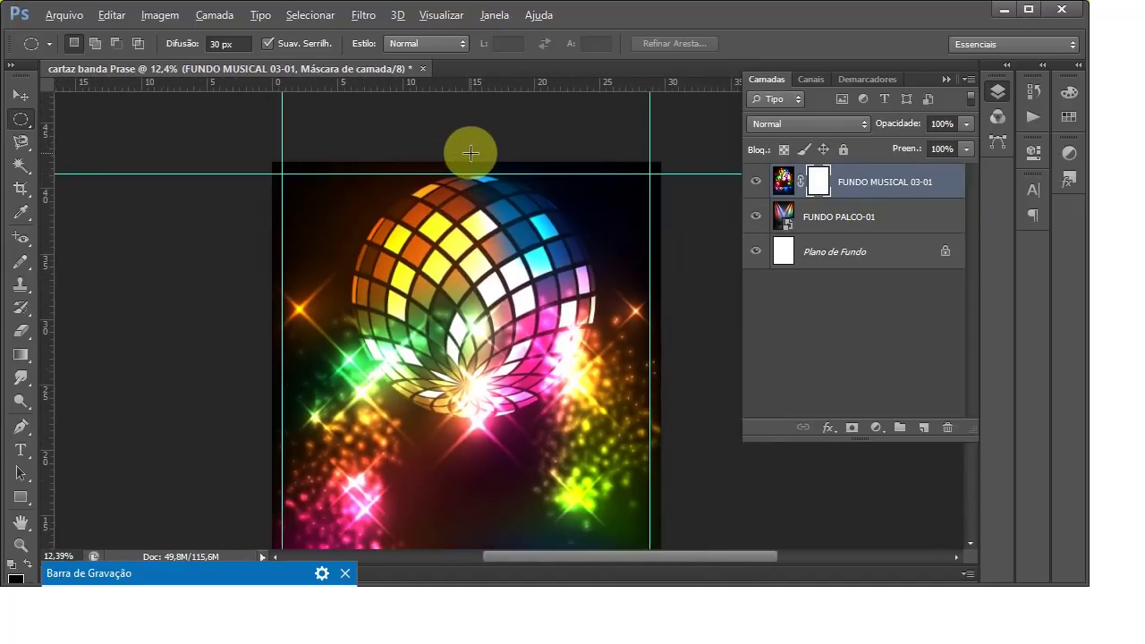
# Step: Draw a black-to-white gradient on the mask downward from the poster top
pyautogui.click(22, 355)
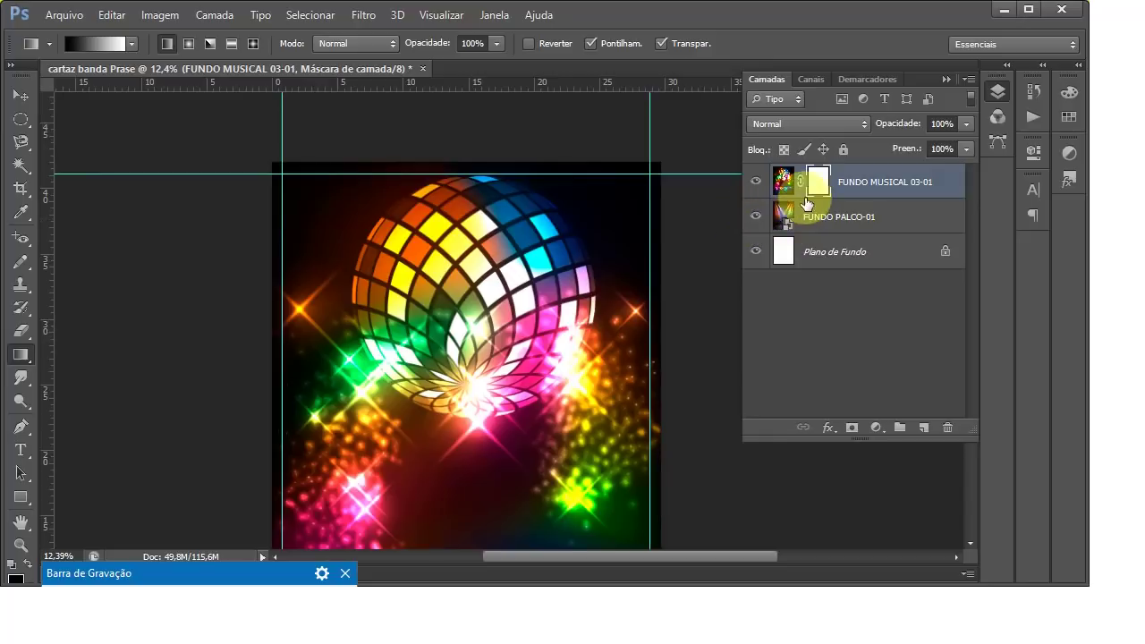
pyautogui.moveTo(466, 125); pyautogui.dragTo(465, 293)
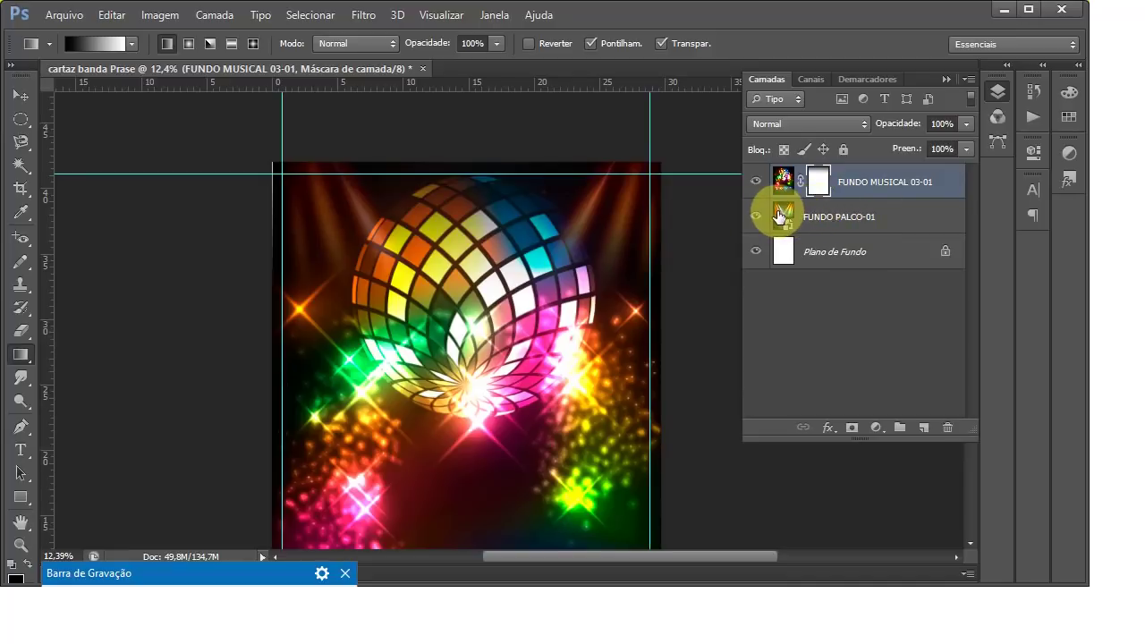
pyautogui.scroll(-3, 549, 205)
pyautogui.scroll(-2, 537, 179)
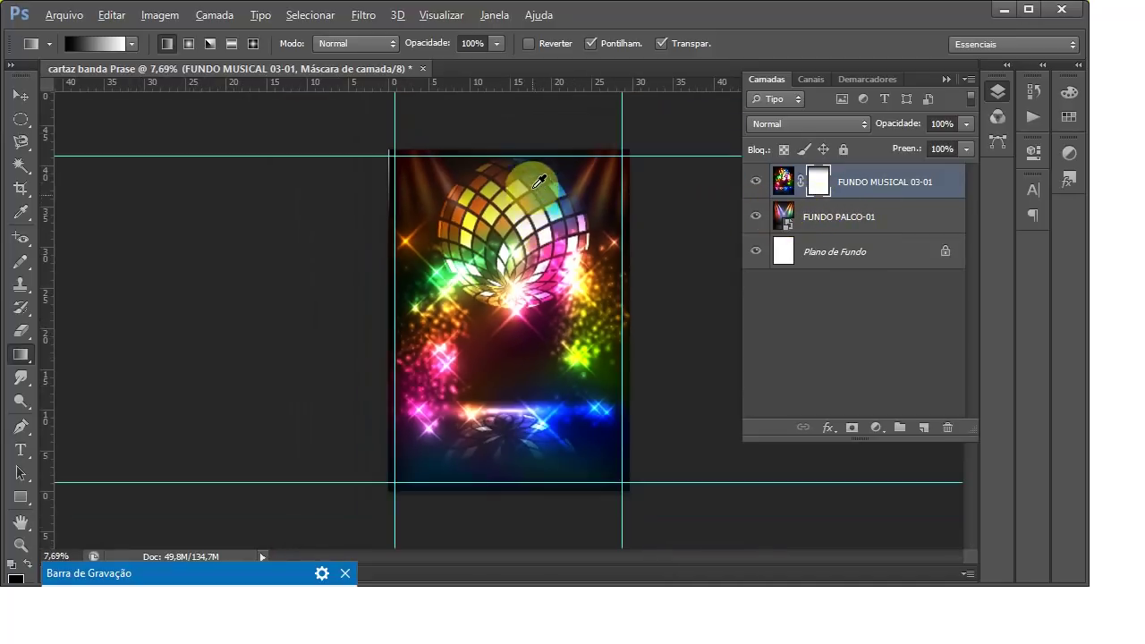
pyautogui.scroll(1, 537, 142)
pyautogui.scroll(2, 535, 142)
pyautogui.scroll(2, 537, 103)
pyautogui.scroll(-1, 474, 331)
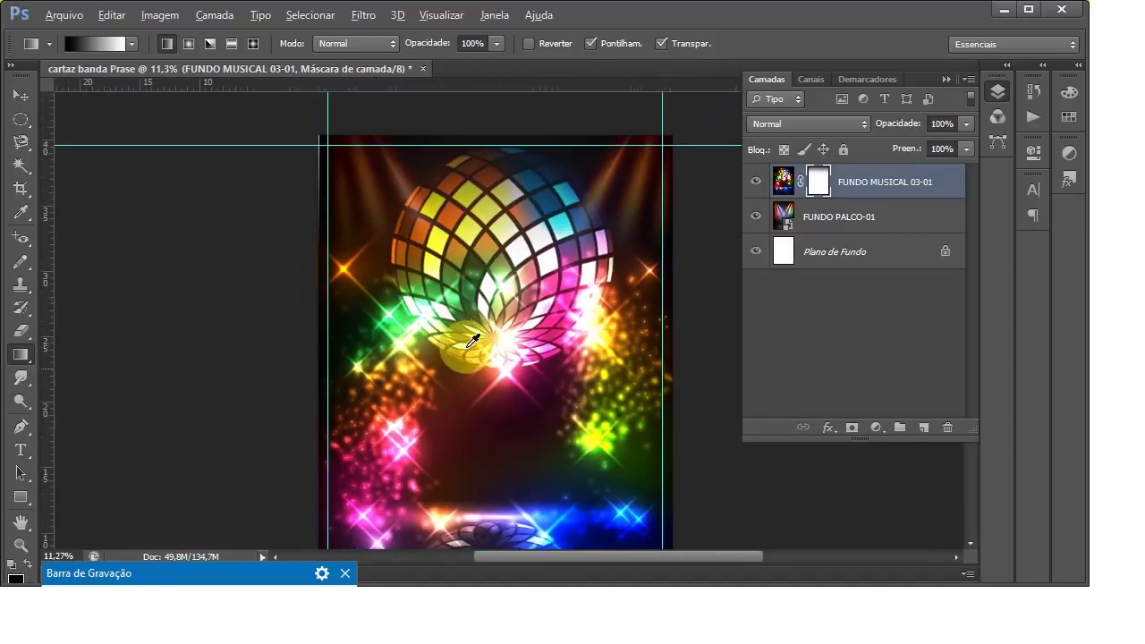
pyautogui.scroll(1, 543, 142)
pyautogui.scroll(1, 537, 161)
pyautogui.scroll(1, 505, 238)
pyautogui.scroll(-1, 464, 241)
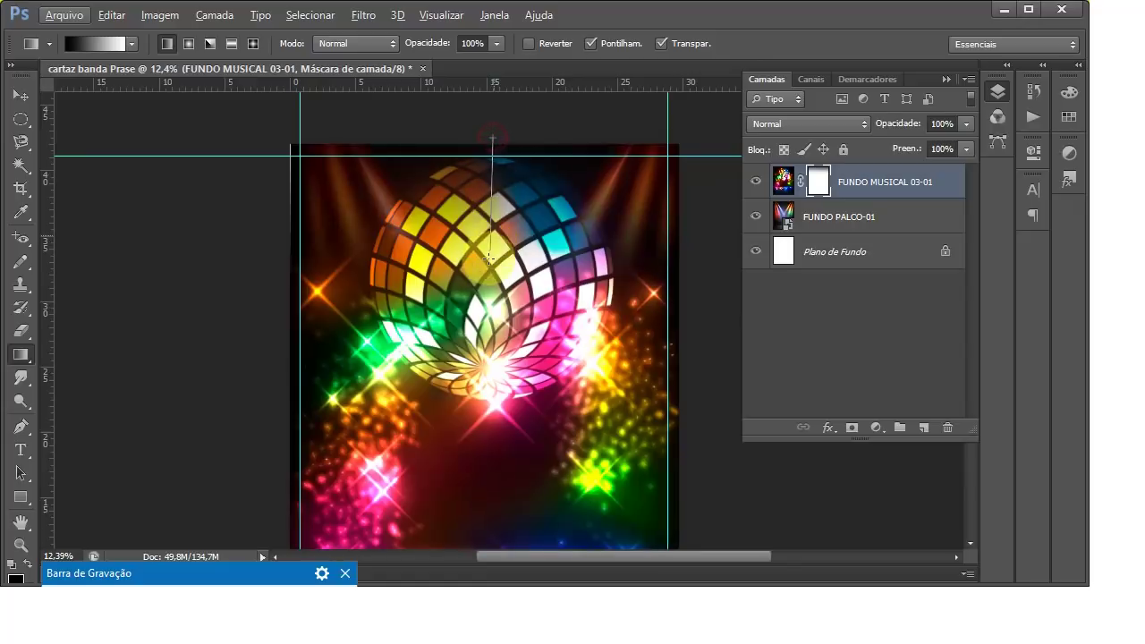
# Step: Redraw the mask gradient from above the disco ball further down
pyautogui.moveTo(493, 137); pyautogui.dragTo(490, 295)
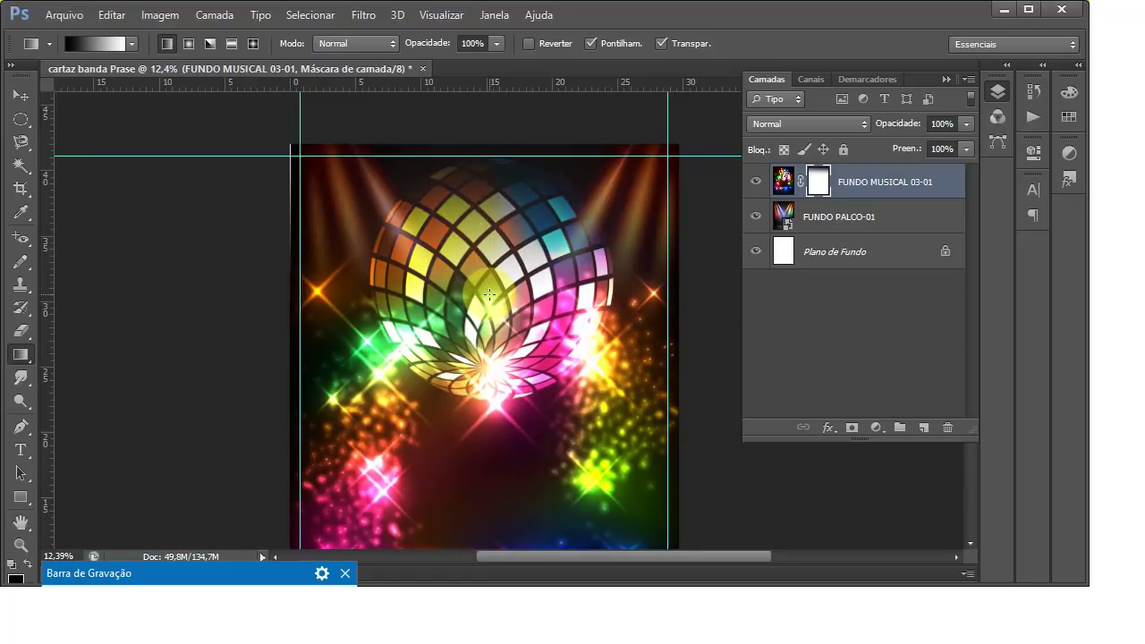
pyautogui.moveTo(491, 145); pyautogui.dragTo(492, 386)
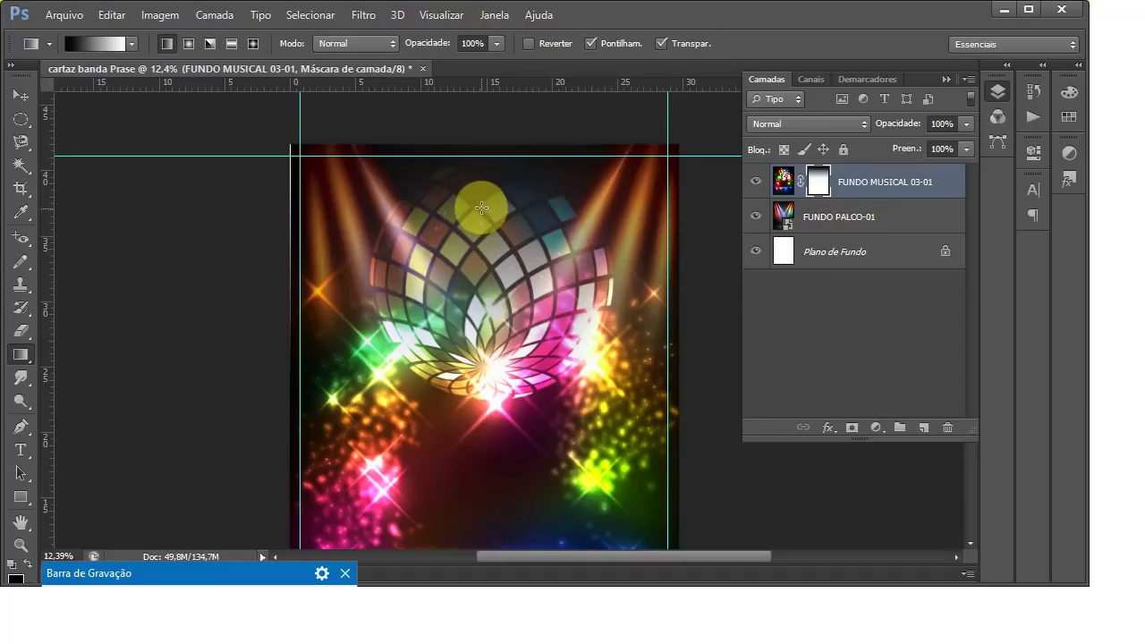
pyautogui.scroll(-2, 481, 211)
pyautogui.scroll(2, 527, 484)
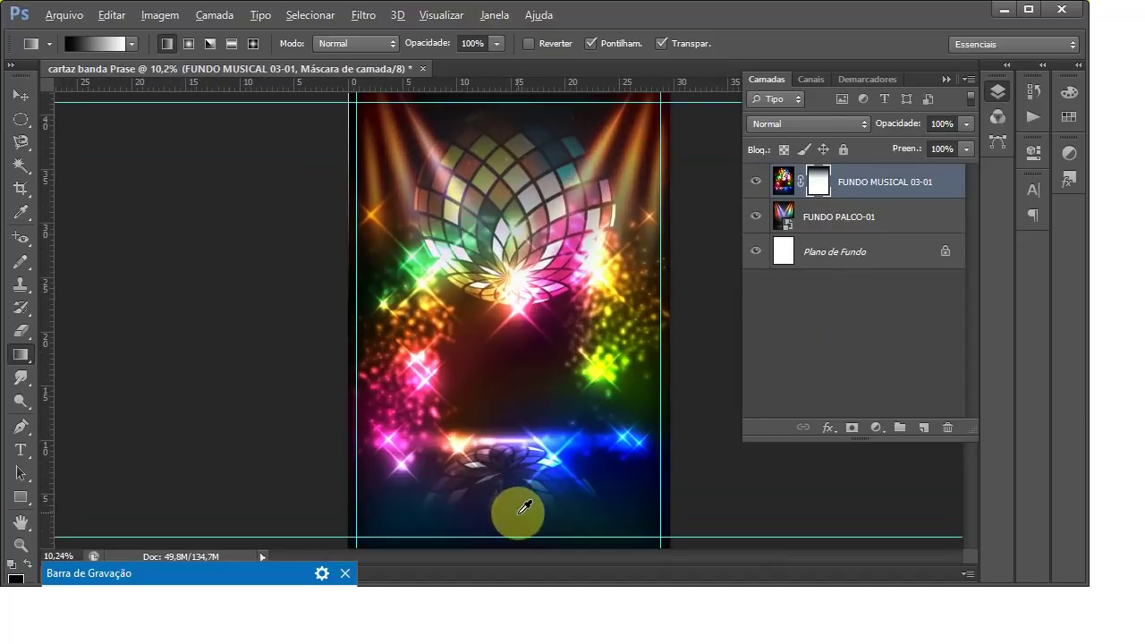
pyautogui.scroll(-1, 524, 493)
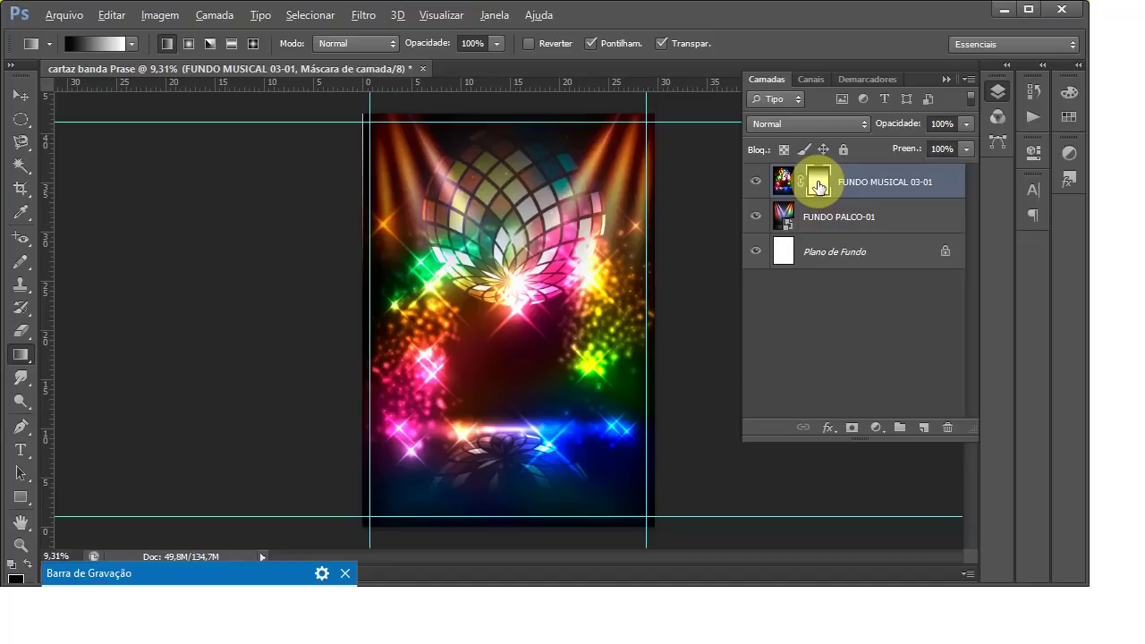
# Step: Apply the layer mask permanently to FUNDO MUSICAL 03-01
pyautogui.press('alt')
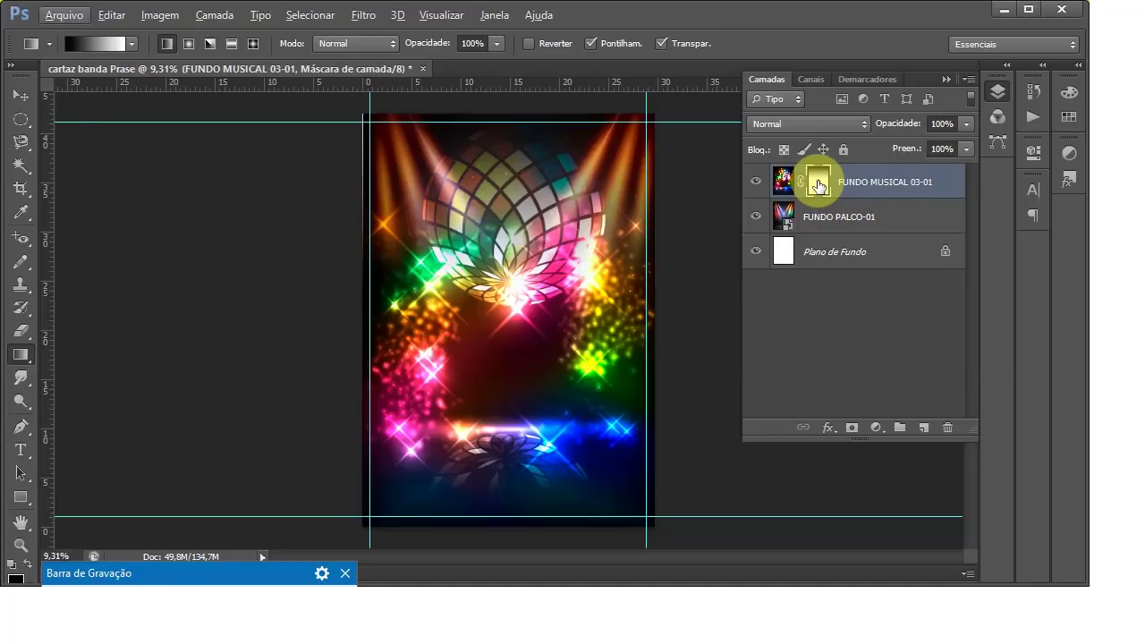
pyautogui.rightClick(819, 186)
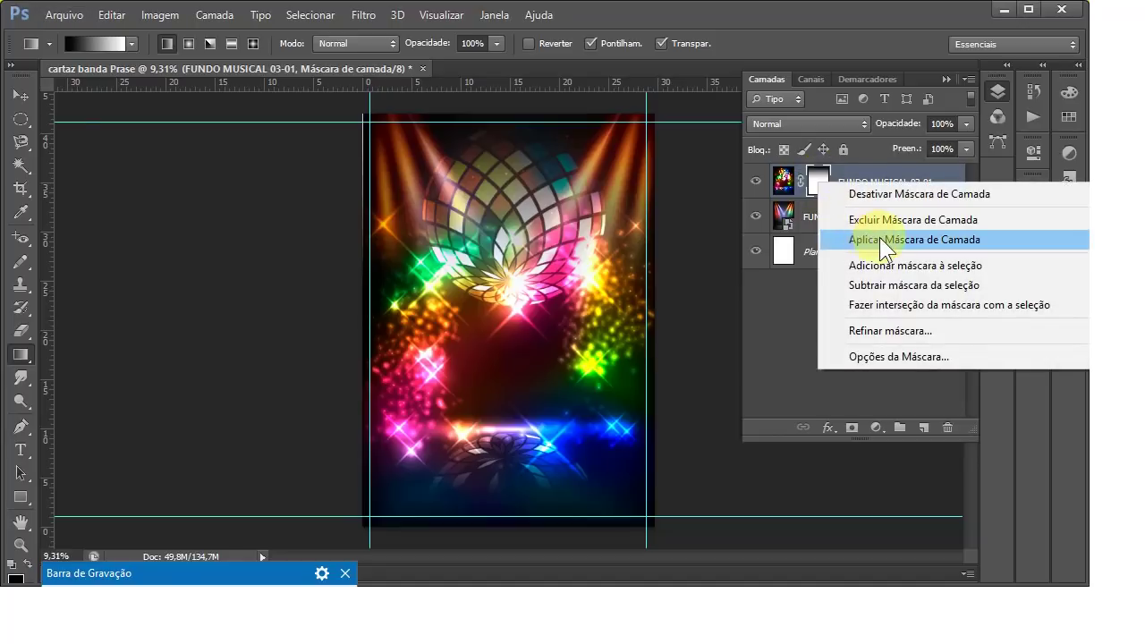
pyautogui.click(845, 240)
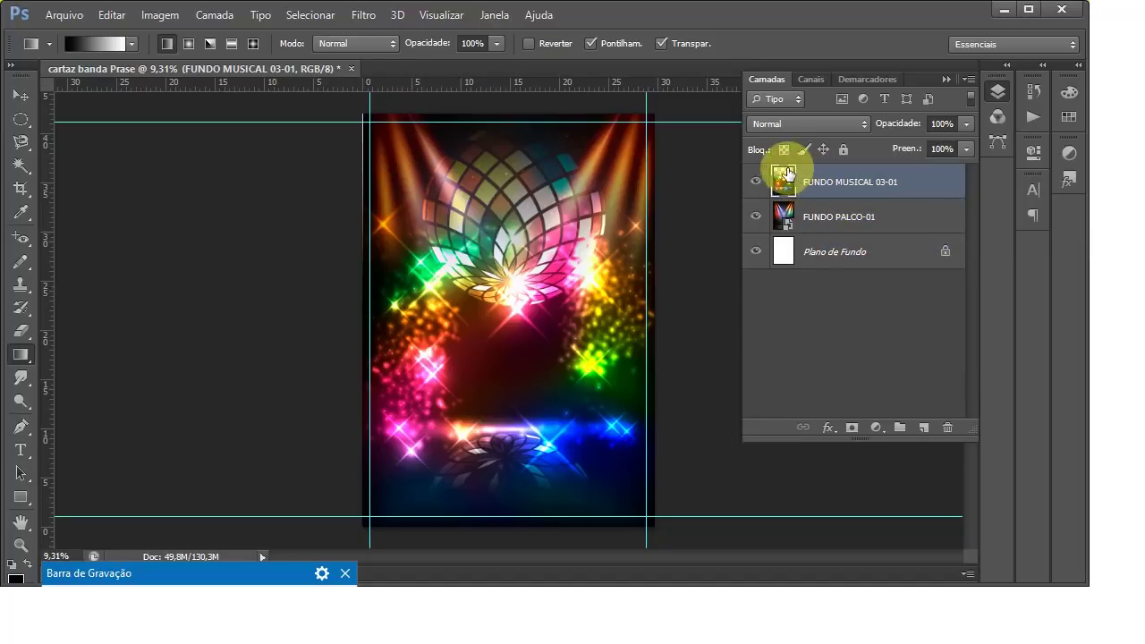
# Step: Toggle FUNDO PALCO-01 and Plano de Fundo visibility, ending with all three layers shown
pyautogui.click(785, 220)
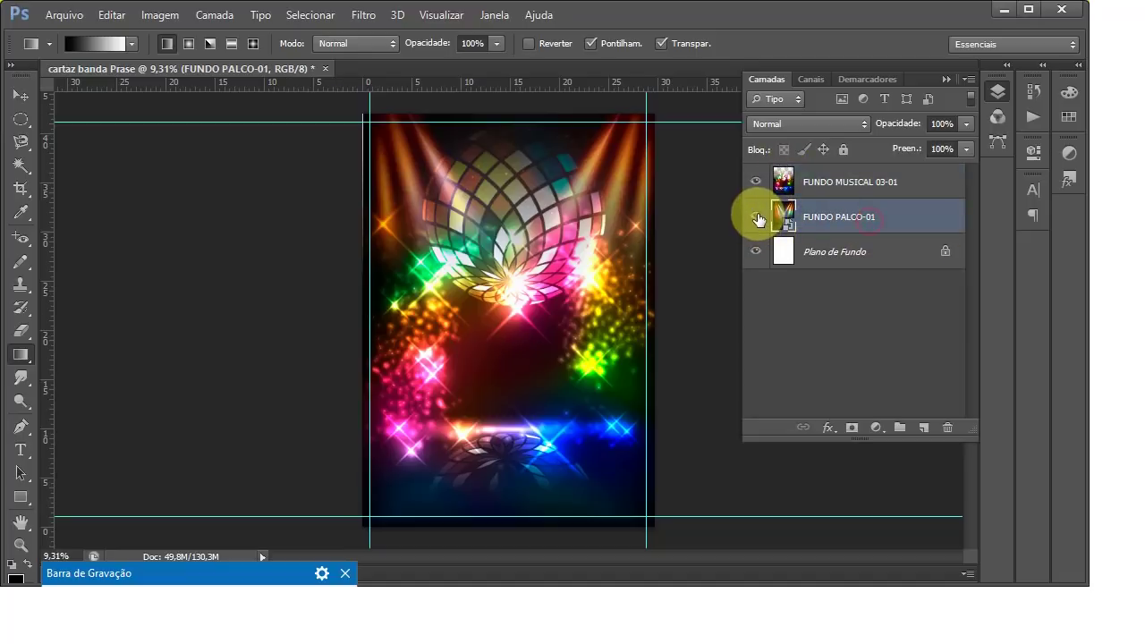
pyautogui.click(756, 218)
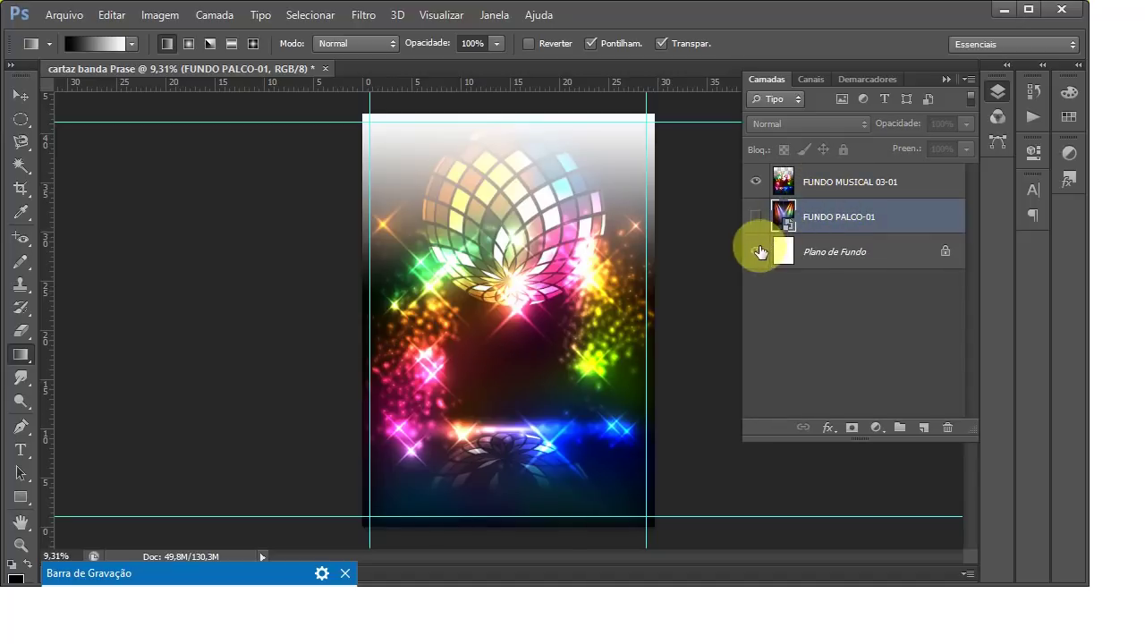
pyautogui.click(757, 252)
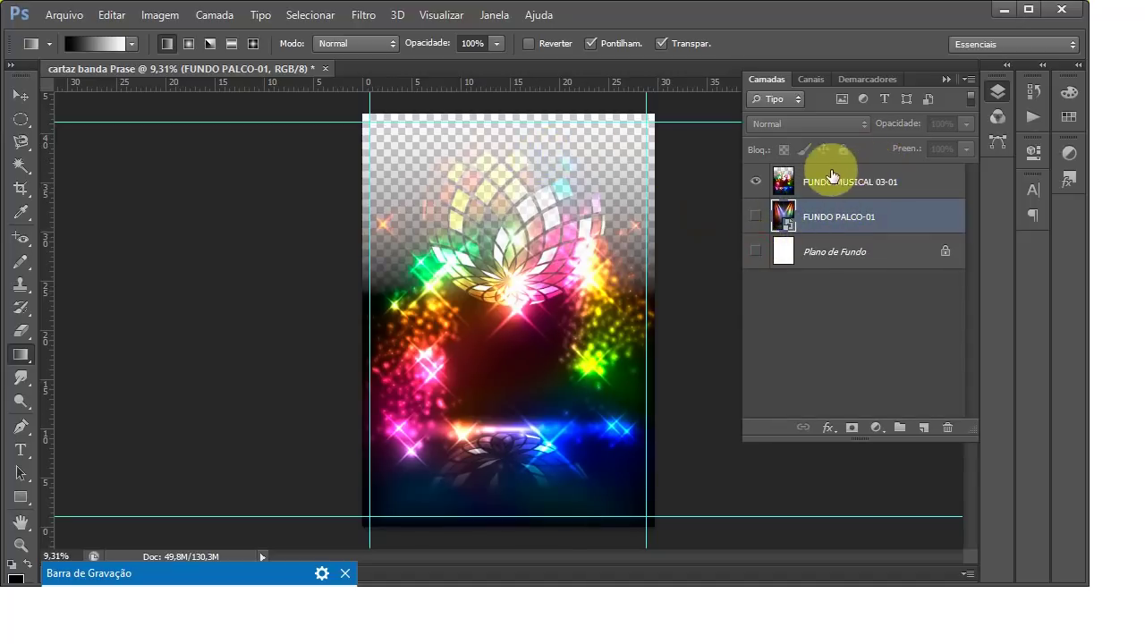
pyautogui.click(868, 179)
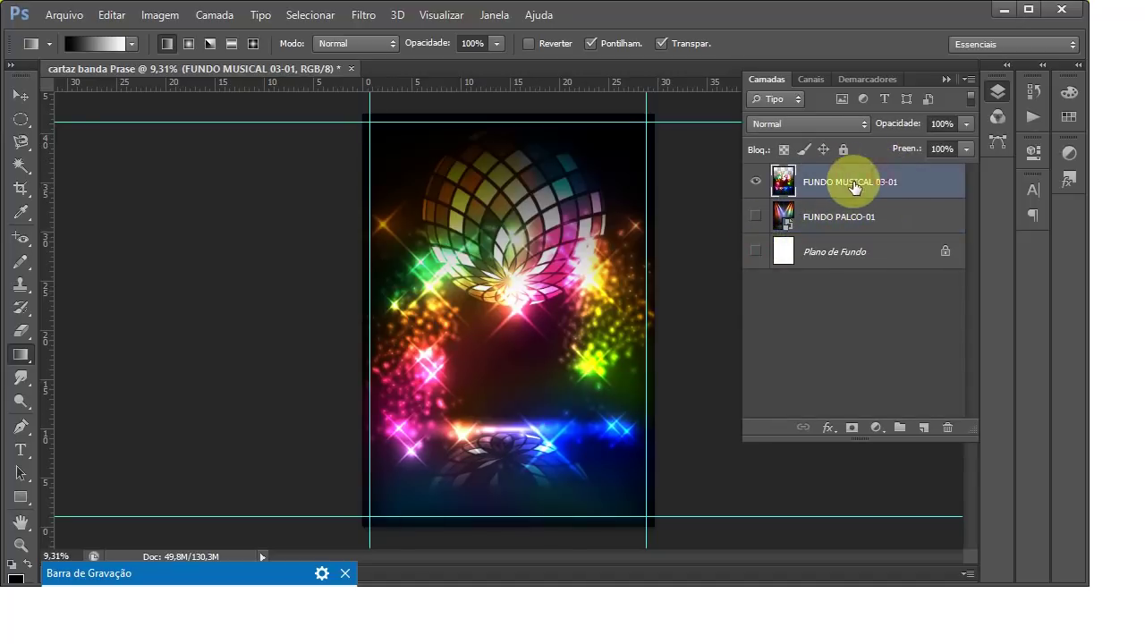
pyautogui.click(757, 215)
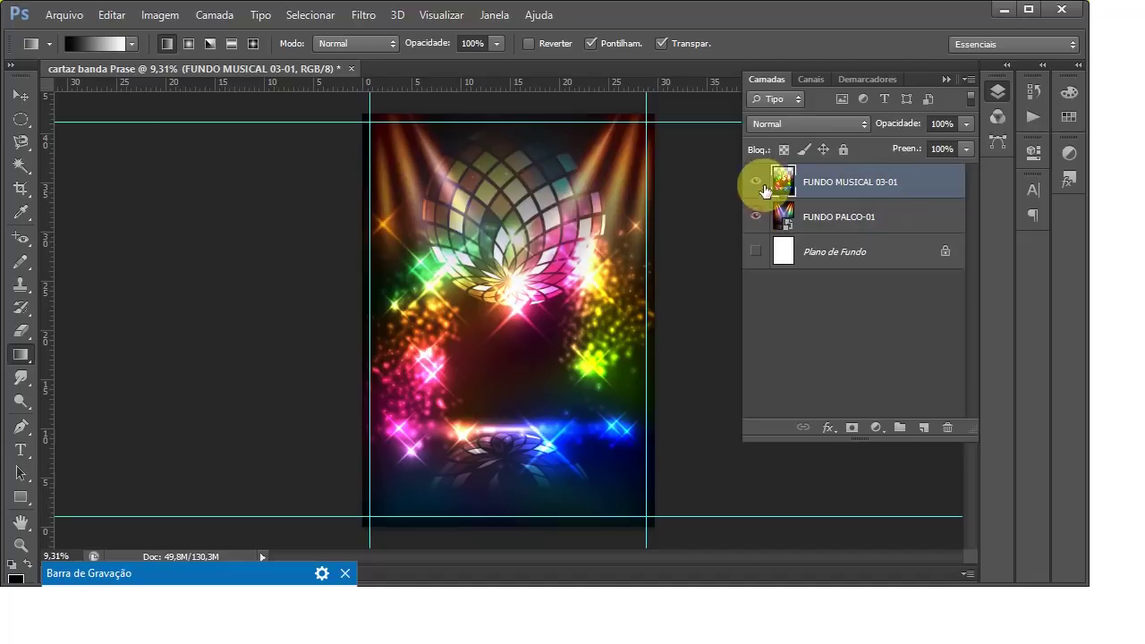
pyautogui.click(757, 251)
pyautogui.click(758, 216)
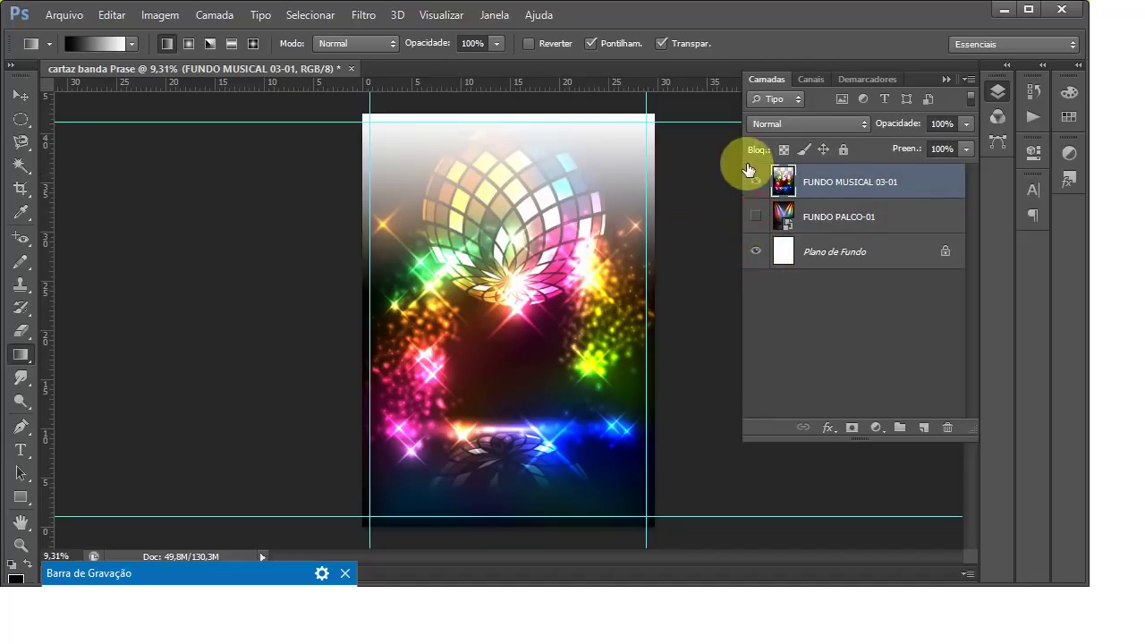
pyautogui.click(757, 252)
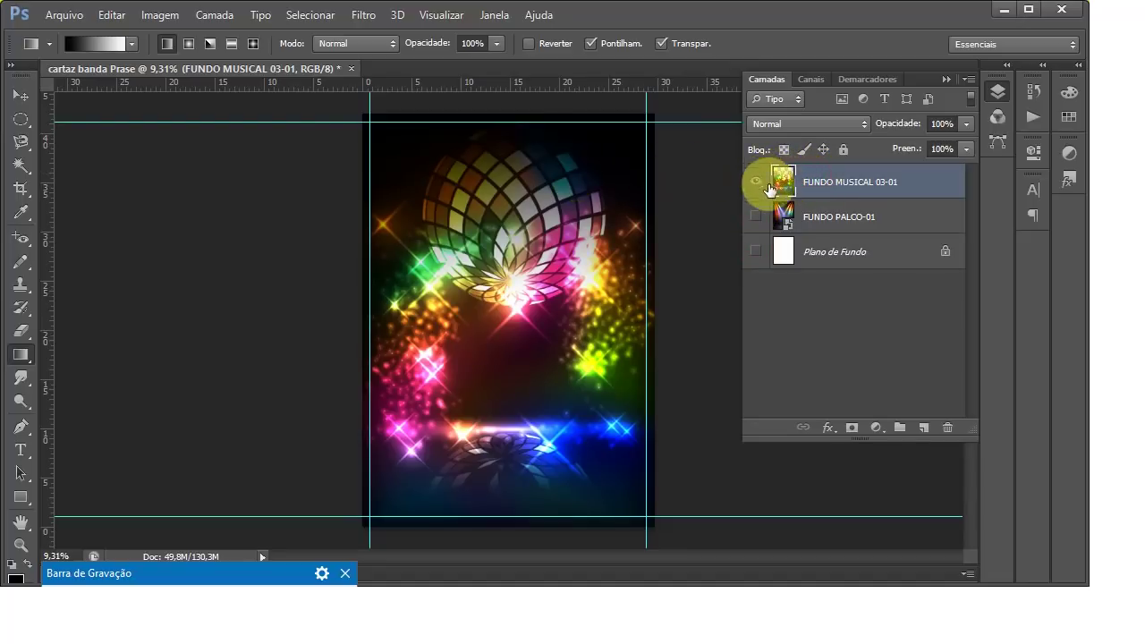
pyautogui.click(754, 250)
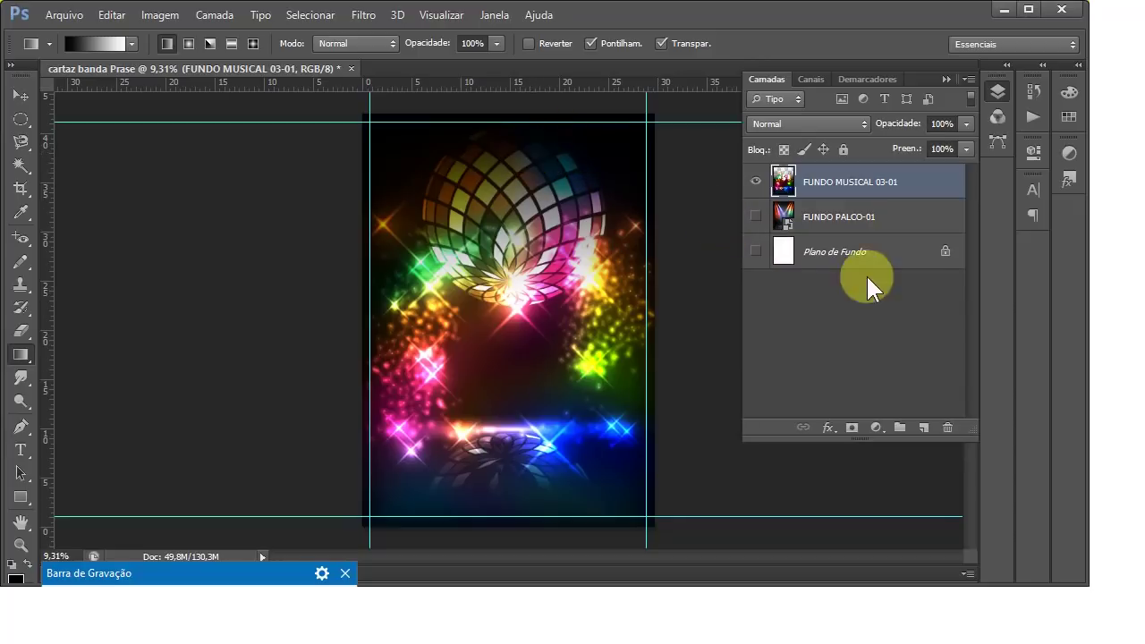
pyautogui.click(756, 251)
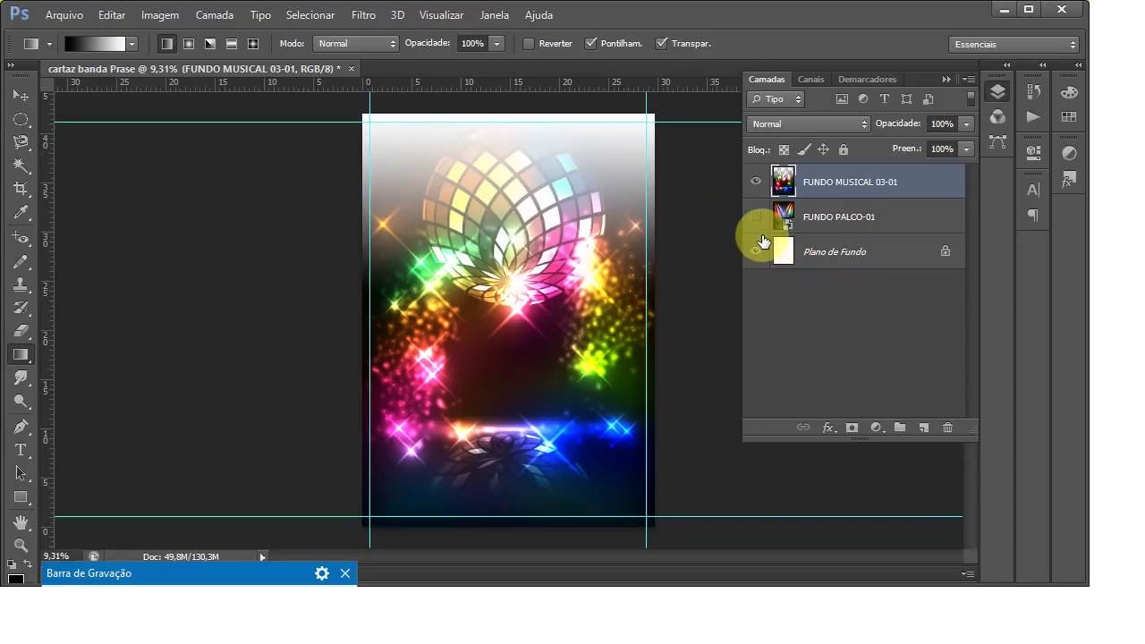
pyautogui.click(756, 216)
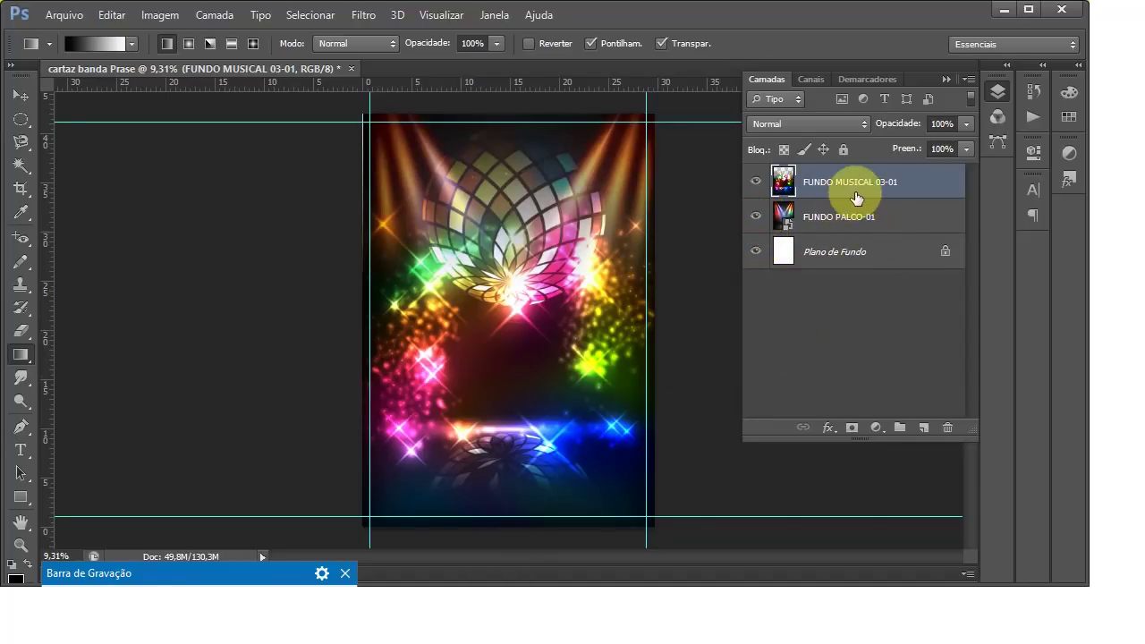
# Step: Add a layer mask to the FUNDO MUSICAL 03-01 disco-ball layer and target the mask
pyautogui.click(853, 428)
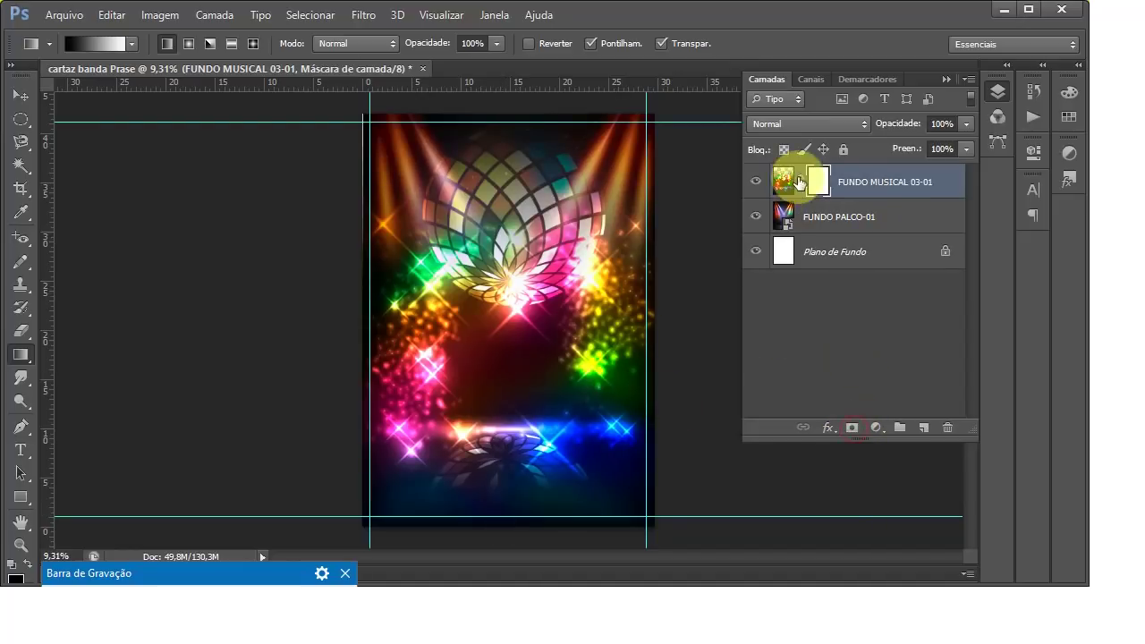
pyautogui.scroll(-1, 481, 192)
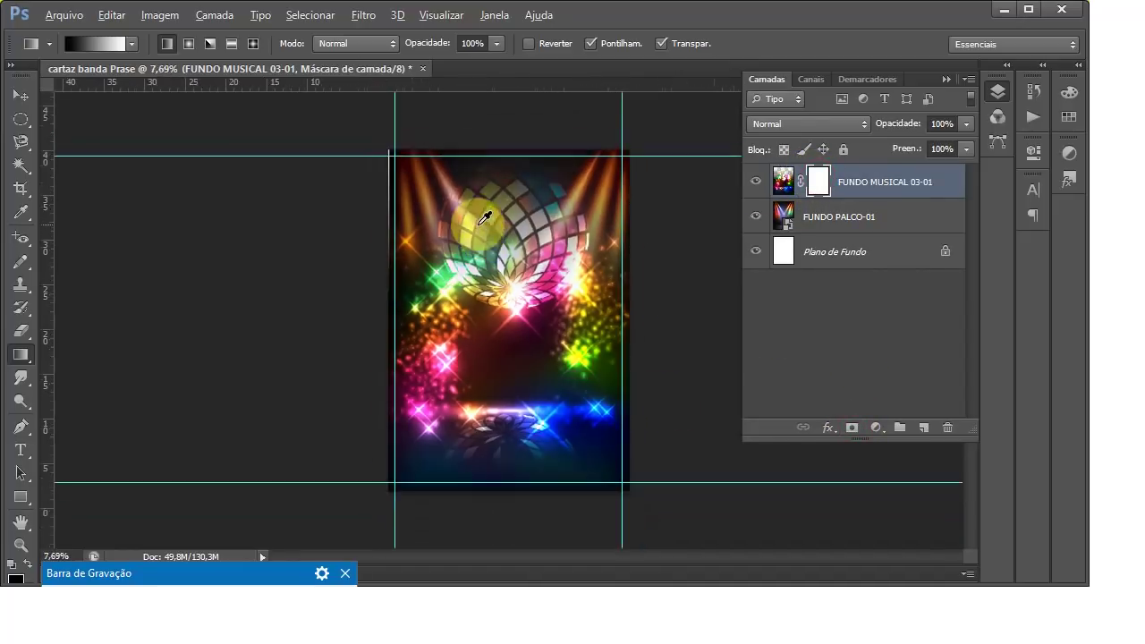
pyautogui.scroll(1, 519, 504)
pyautogui.scroll(2, 519, 504)
pyautogui.scroll(-2, 478, 384)
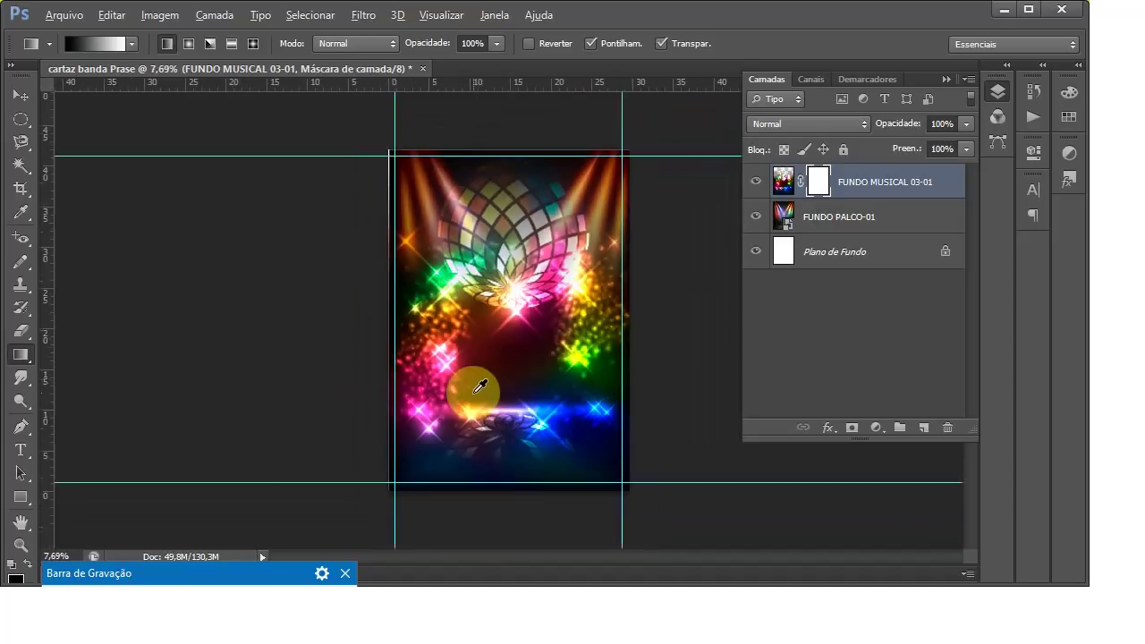
pyautogui.scroll(1, 499, 486)
pyautogui.scroll(1, 506, 508)
pyautogui.scroll(1, 508, 514)
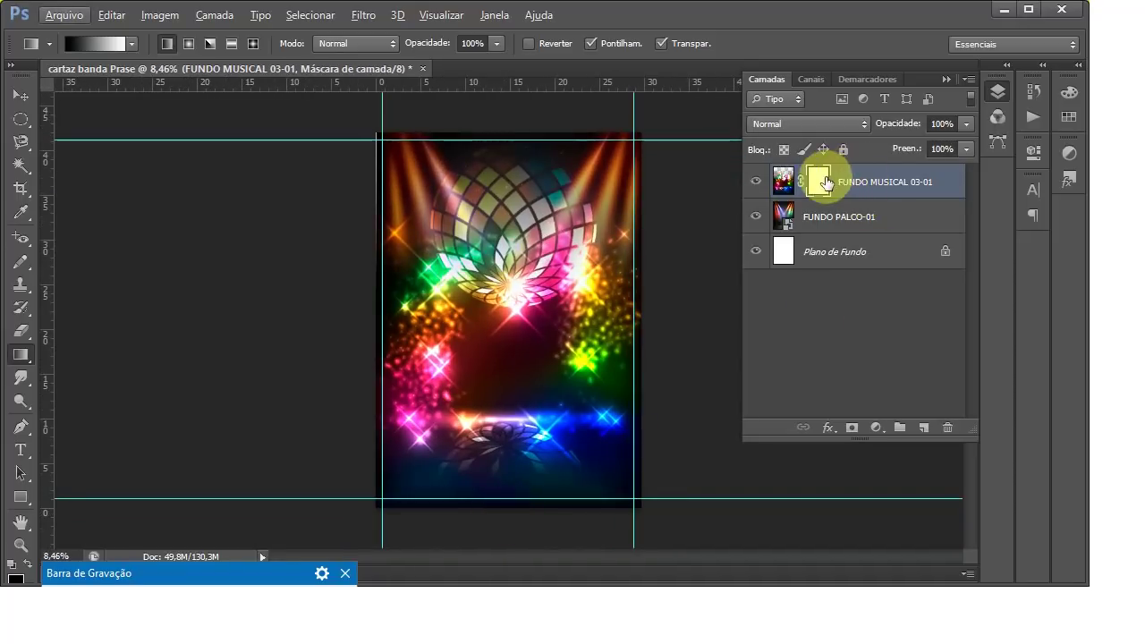
pyautogui.click(819, 181)
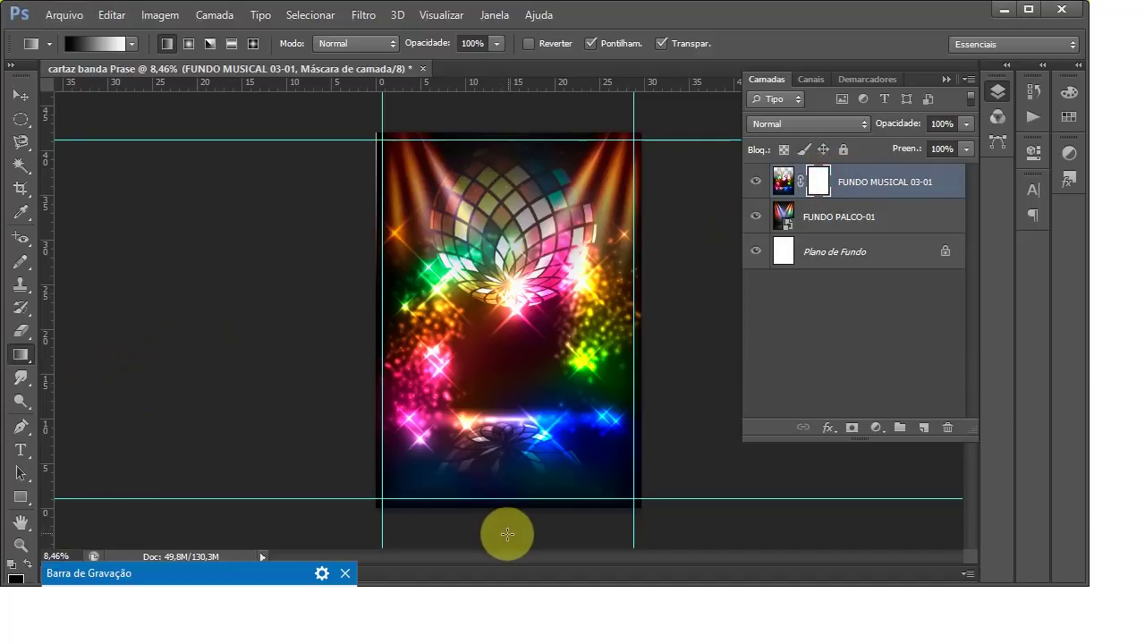
# Step: Draw gradients on the mask until the disco ball's lower part fades into the stage
pyautogui.moveTo(506, 534); pyautogui.dragTo(506, 422)
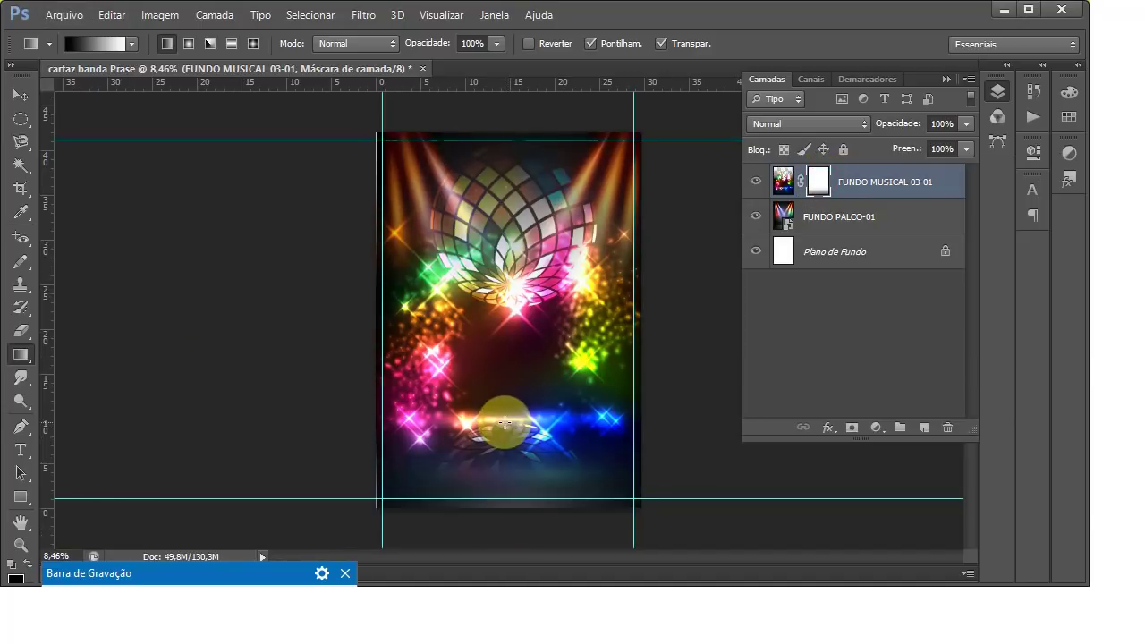
pyautogui.scroll(2, 519, 498)
pyautogui.scroll(1, 522, 517)
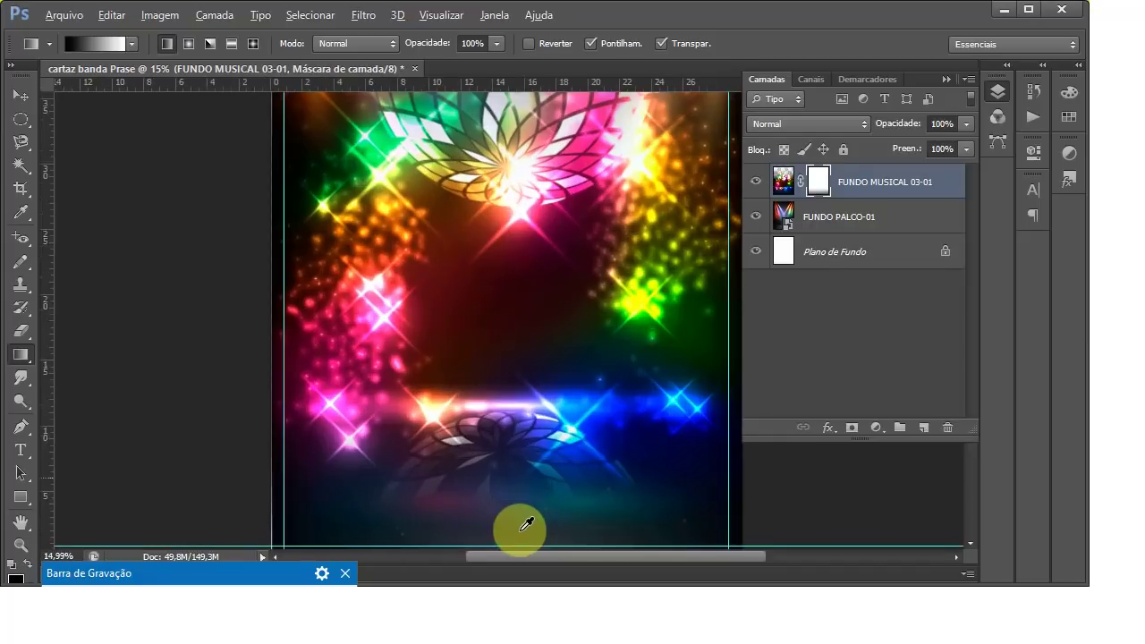
pyautogui.scroll(1, 525, 528)
pyautogui.scroll(1, 524, 519)
pyautogui.scroll(1, 525, 515)
pyautogui.scroll(1, 455, 435)
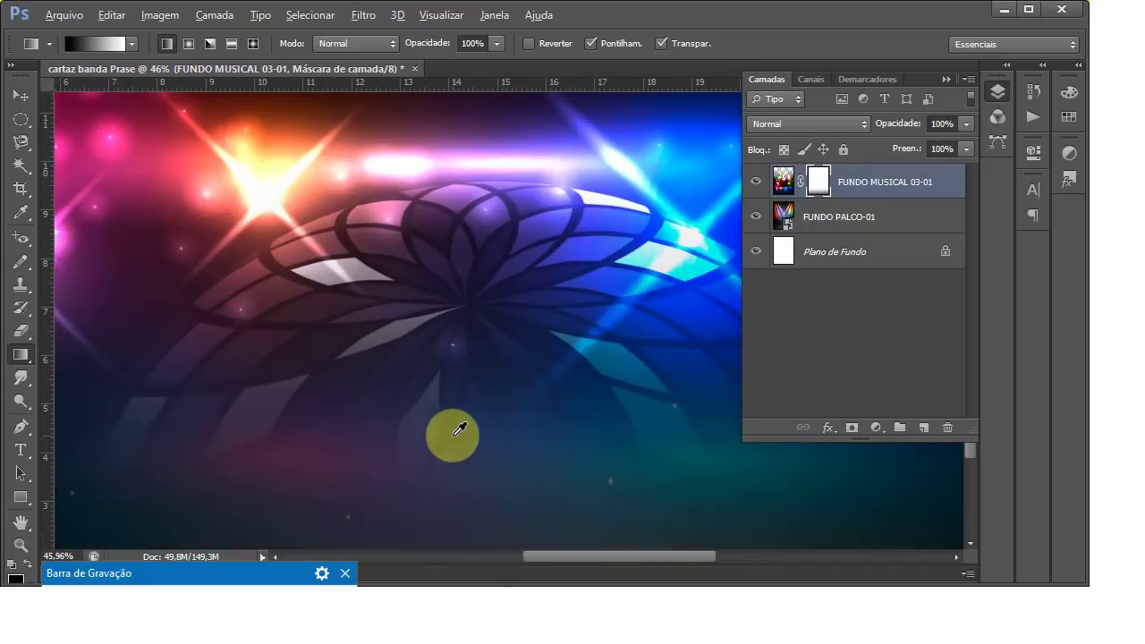
pyautogui.scroll(1, 368, 307)
pyautogui.scroll(-2, 362, 307)
pyautogui.scroll(-1, 354, 400)
pyautogui.scroll(-1, 498, 455)
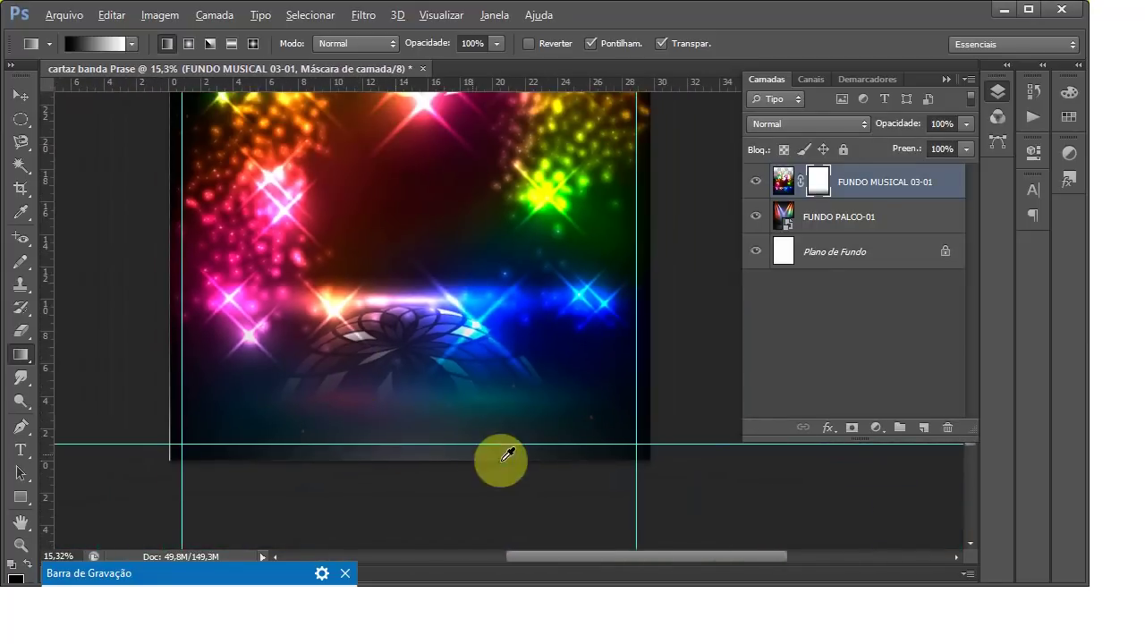
pyautogui.scroll(-1, 529, 460)
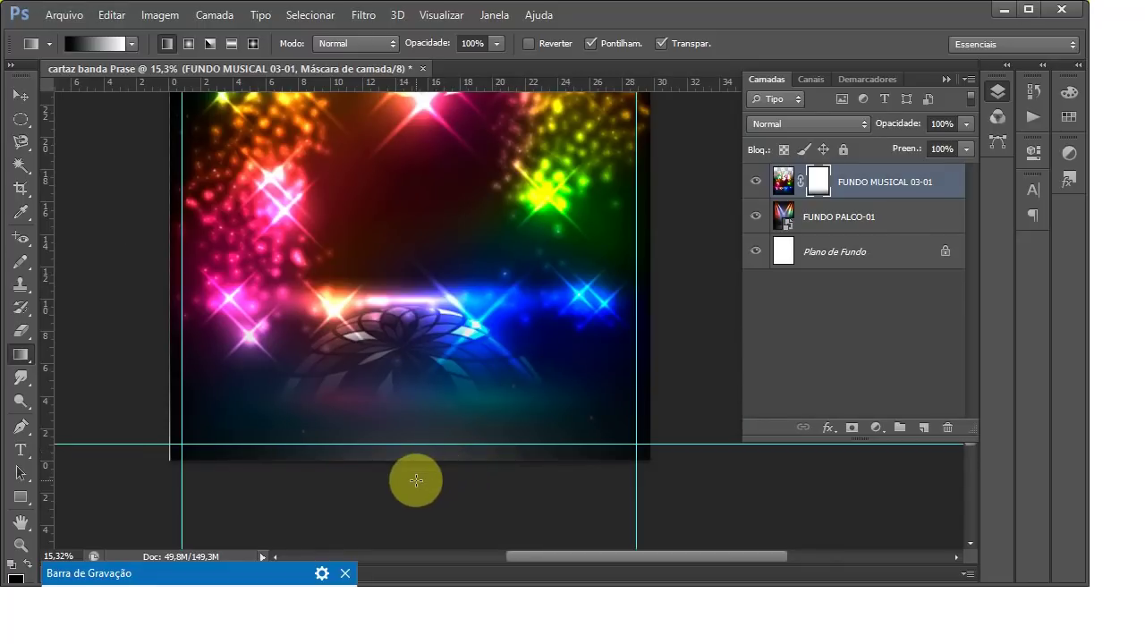
pyautogui.moveTo(412, 372); pyautogui.dragTo(416, 484)
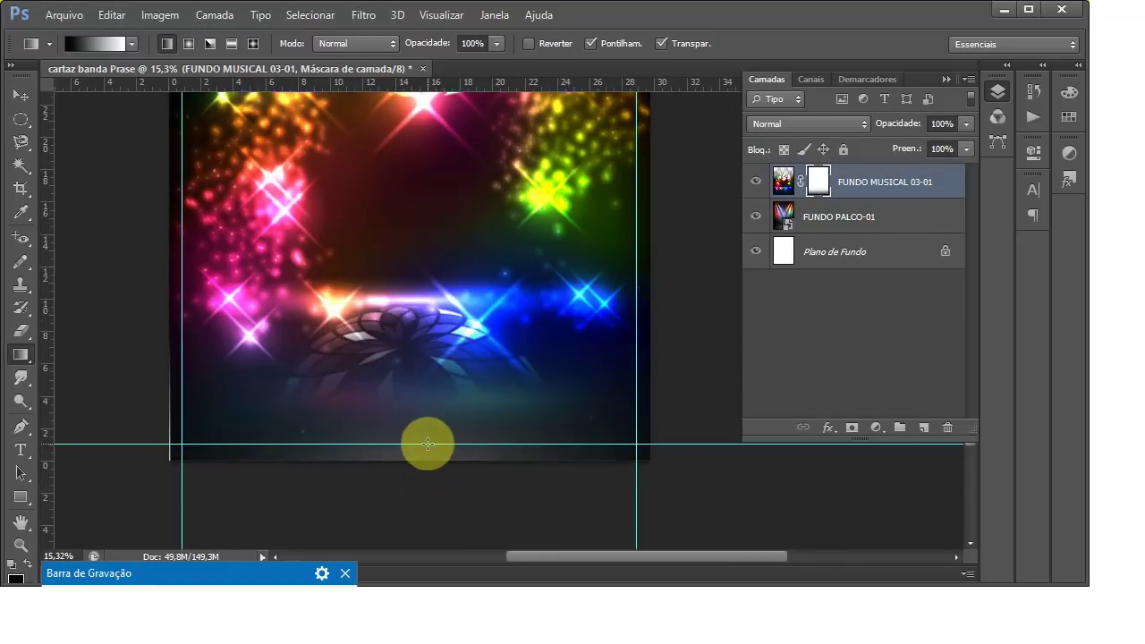
pyautogui.moveTo(429, 366); pyautogui.dragTo(425, 323)
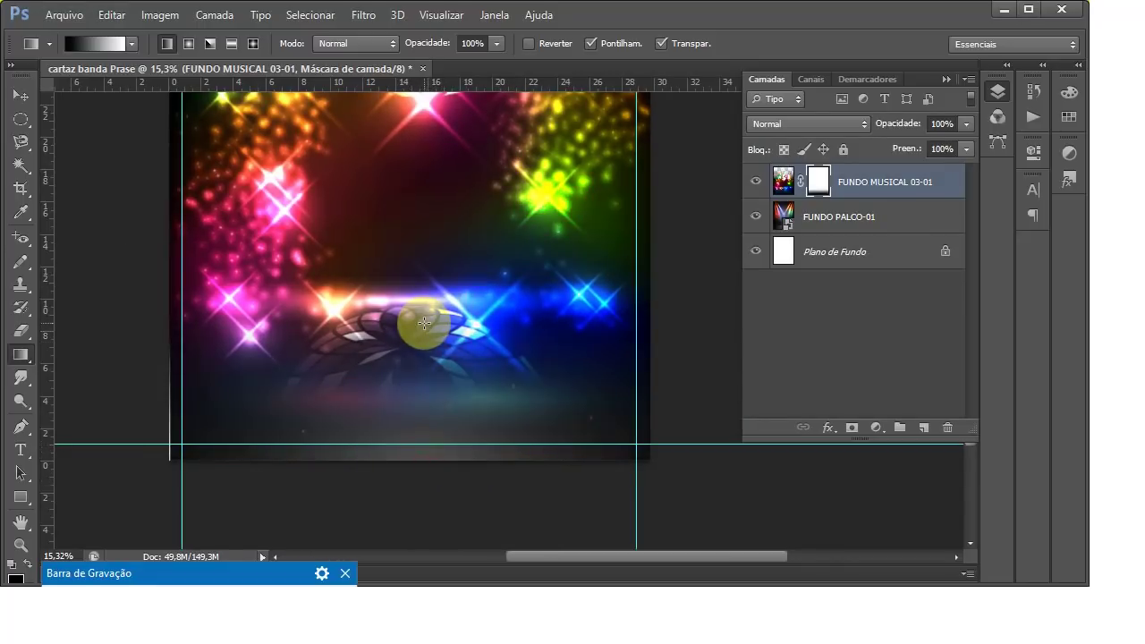
pyautogui.scroll(-2, 455, 391)
pyautogui.scroll(-2, 468, 430)
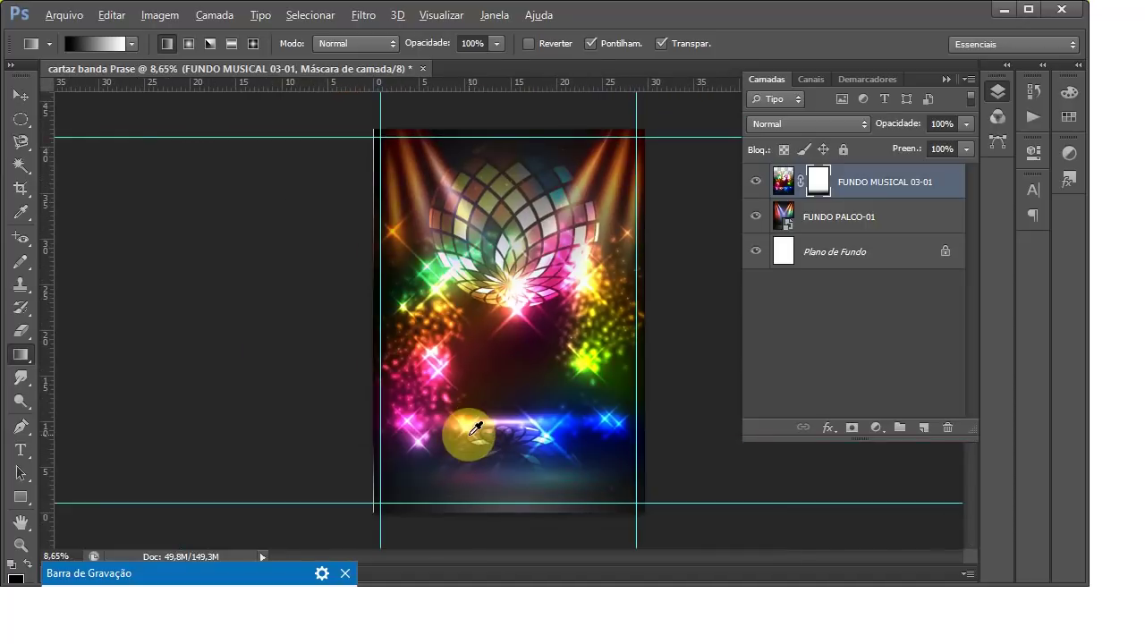
# Step: Apply the FUNDO MUSICAL 03-01 mask permanently with Aplicar Máscara de Camada
pyautogui.click(20, 95)
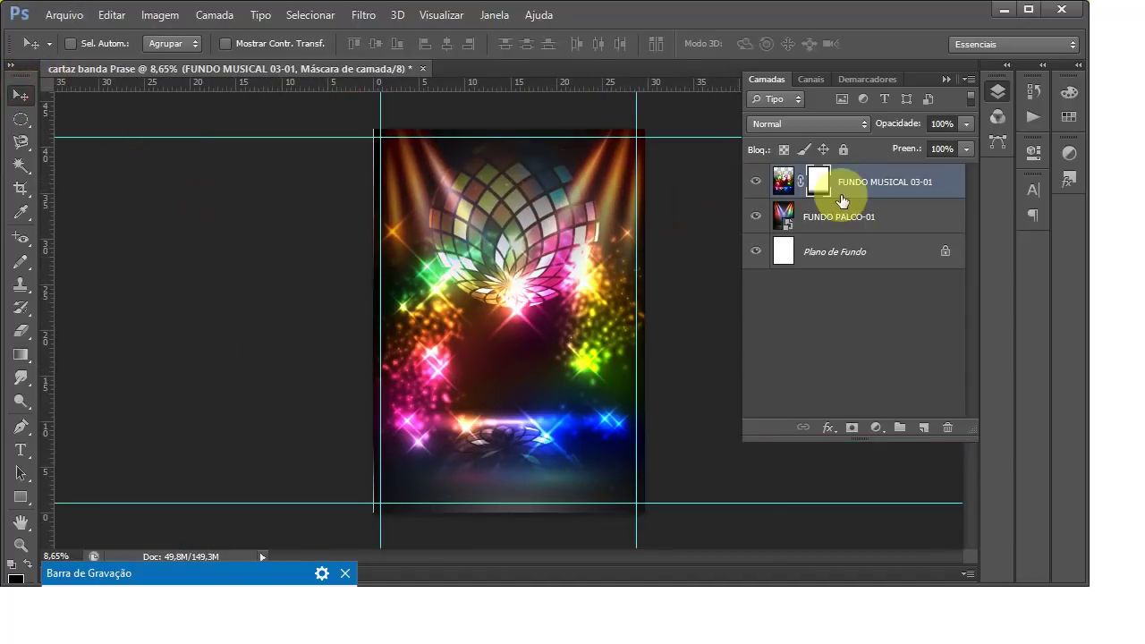
pyautogui.rightClick(820, 181)
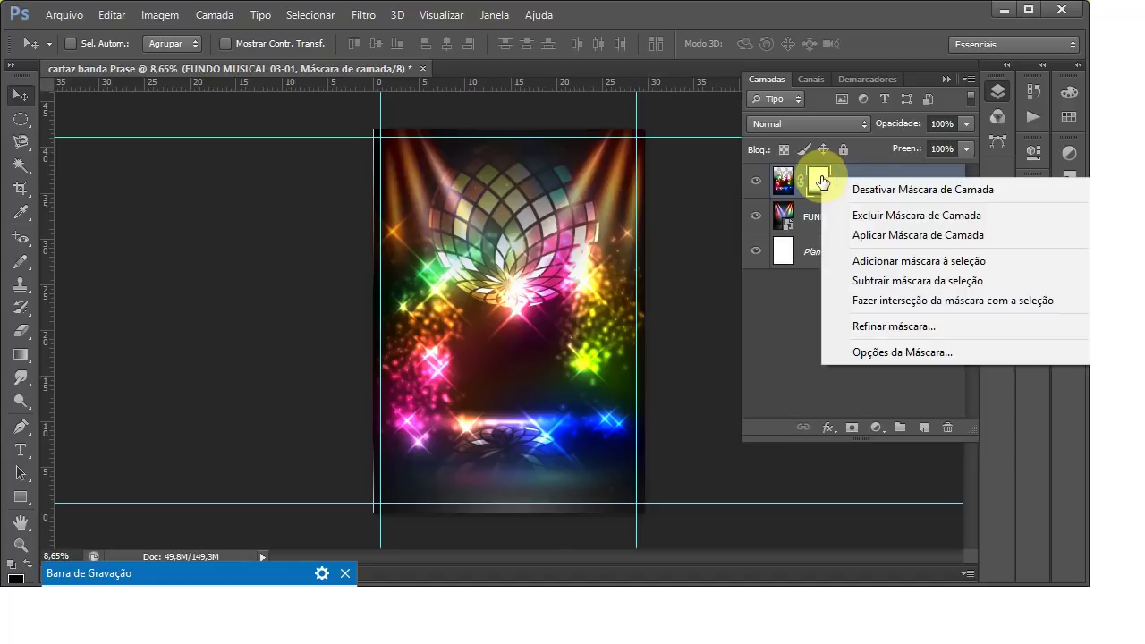
pyautogui.click(911, 242)
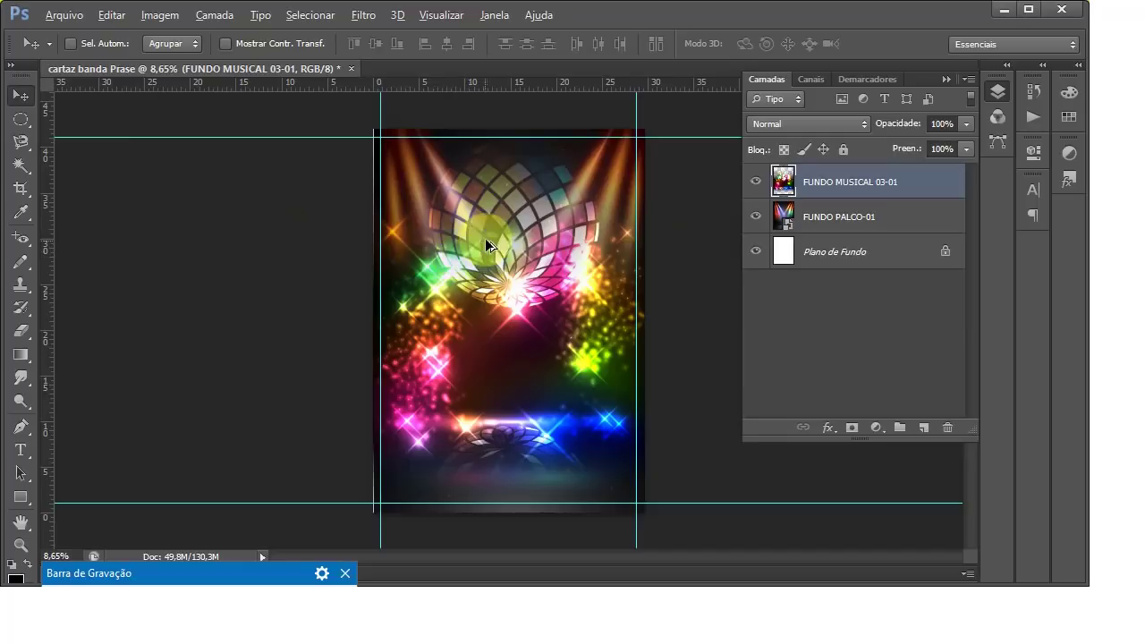
pyautogui.scroll(1, 577, 198)
pyautogui.scroll(1, 577, 197)
pyautogui.scroll(-1, 604, 190)
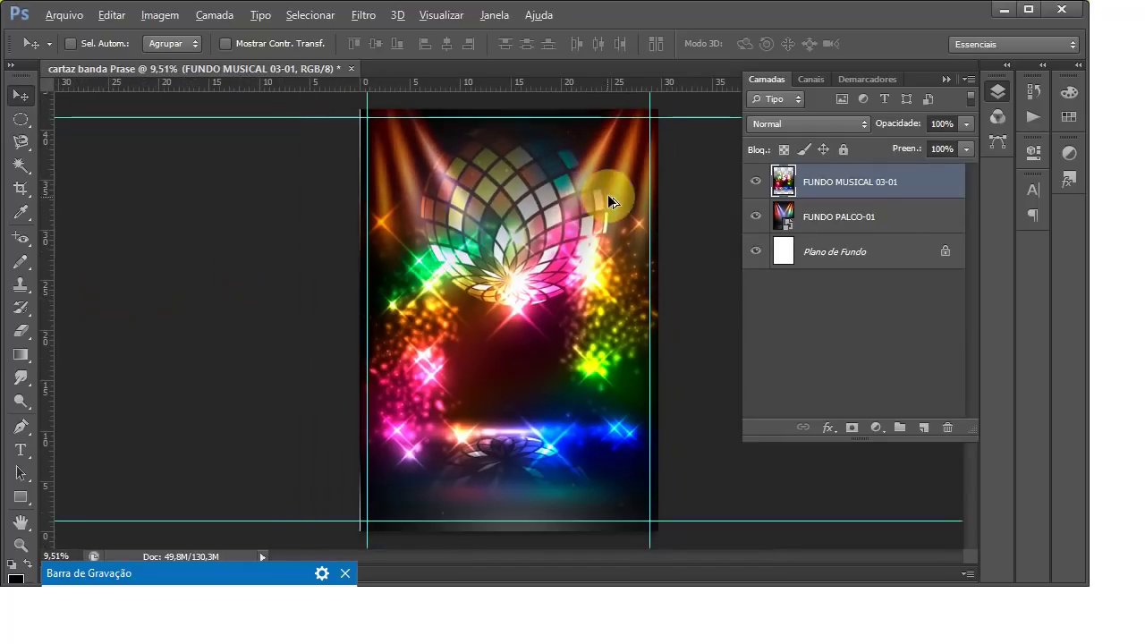
pyautogui.scroll(1, 660, 110)
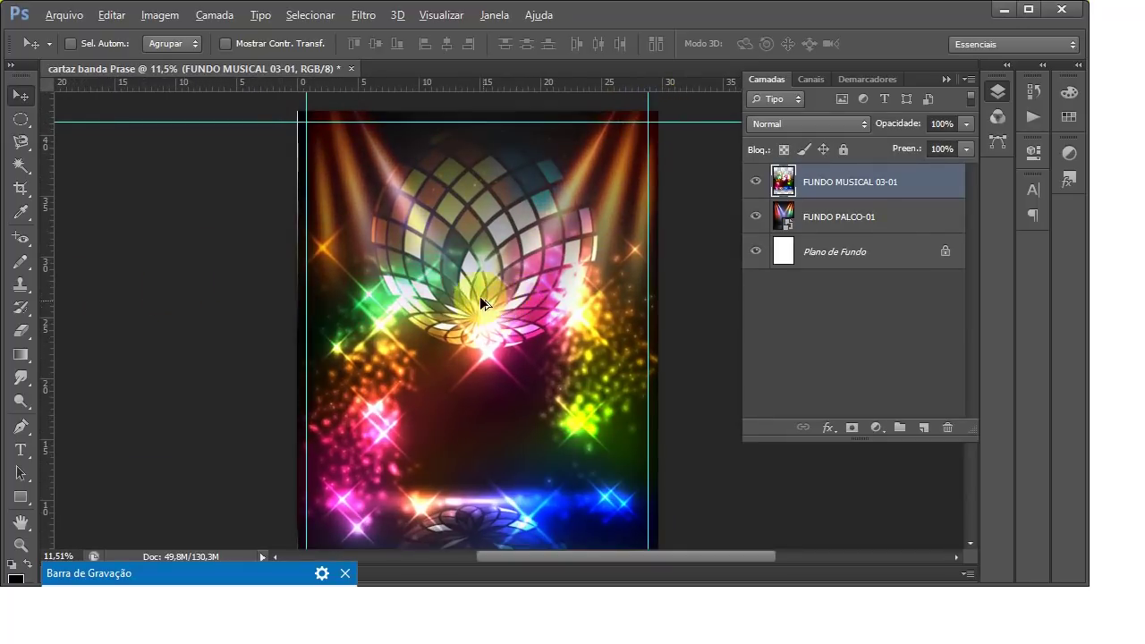
pyautogui.scroll(-1, 434, 266)
pyautogui.scroll(-1, 434, 266)
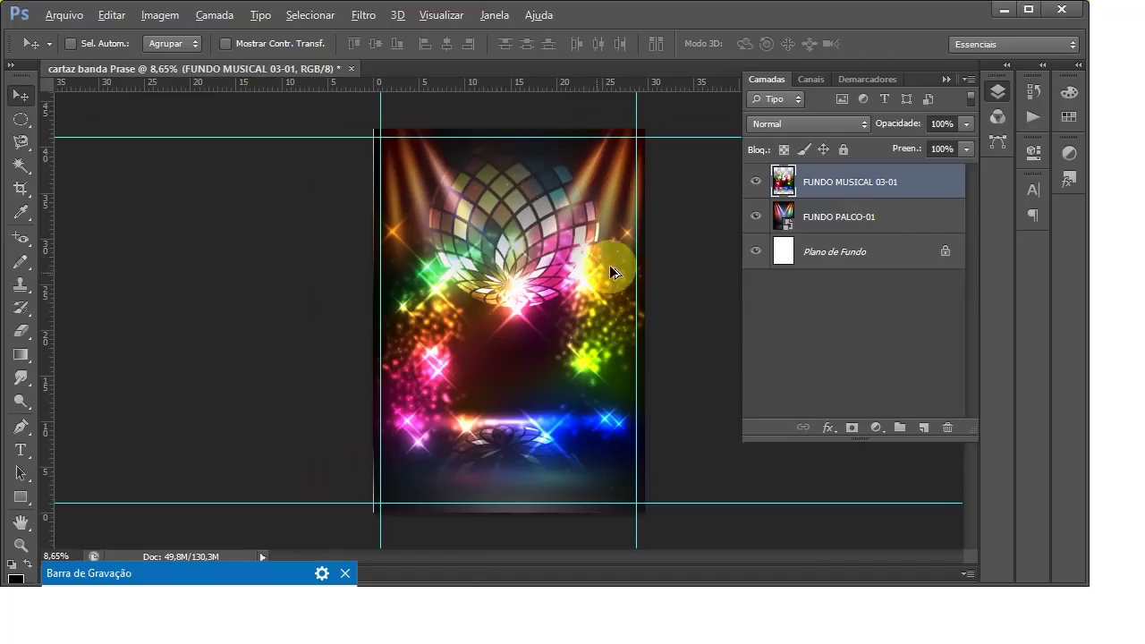
pyautogui.scroll(1, 643, 126)
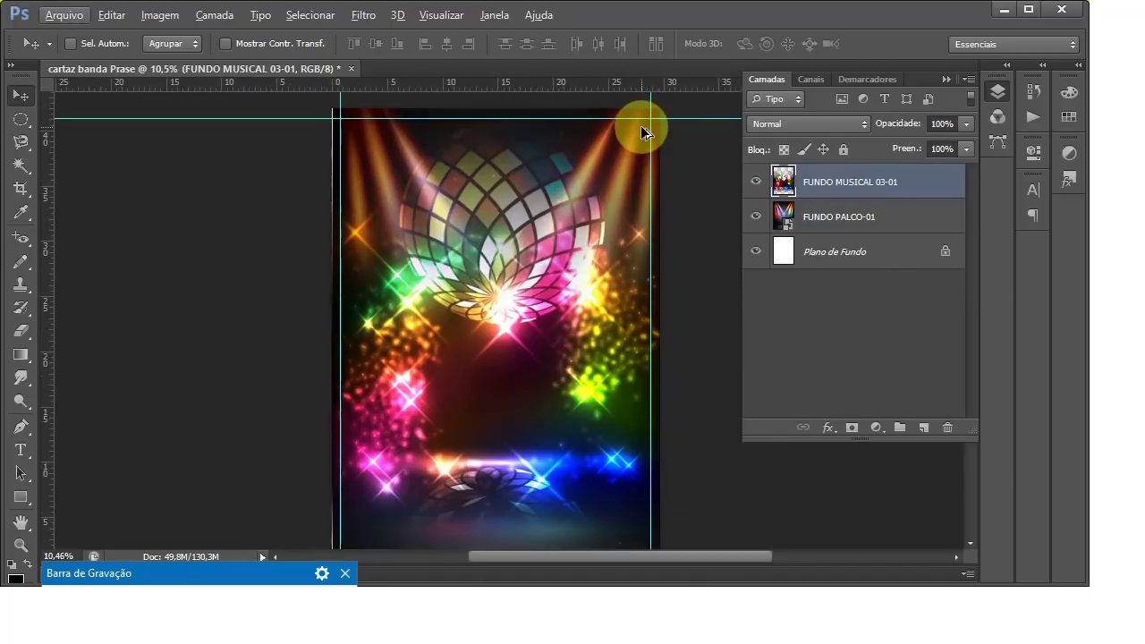
pyautogui.scroll(-1, 464, 293)
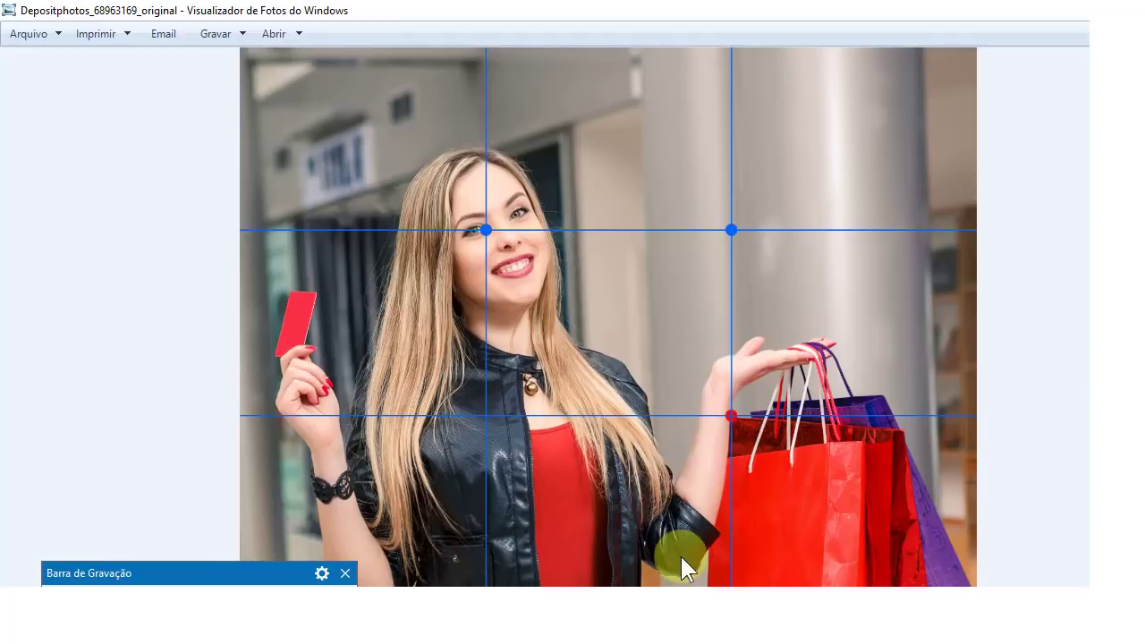
# Step: Step forward two photos to the suited speaker with a microphone example
pyautogui.press('Right')
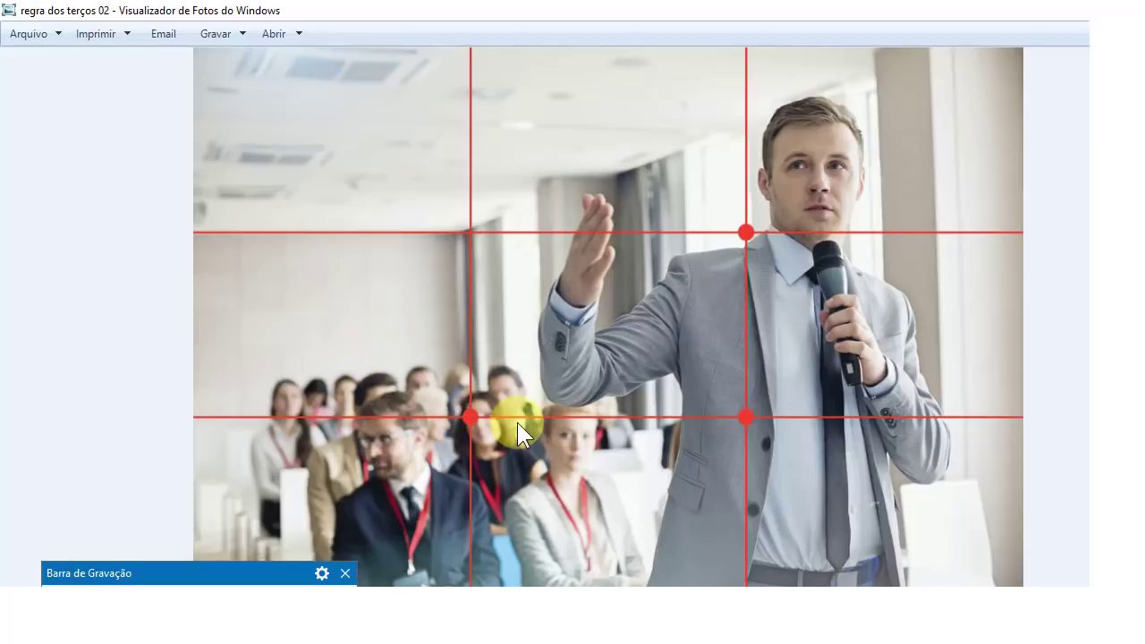
pyautogui.press('Right')
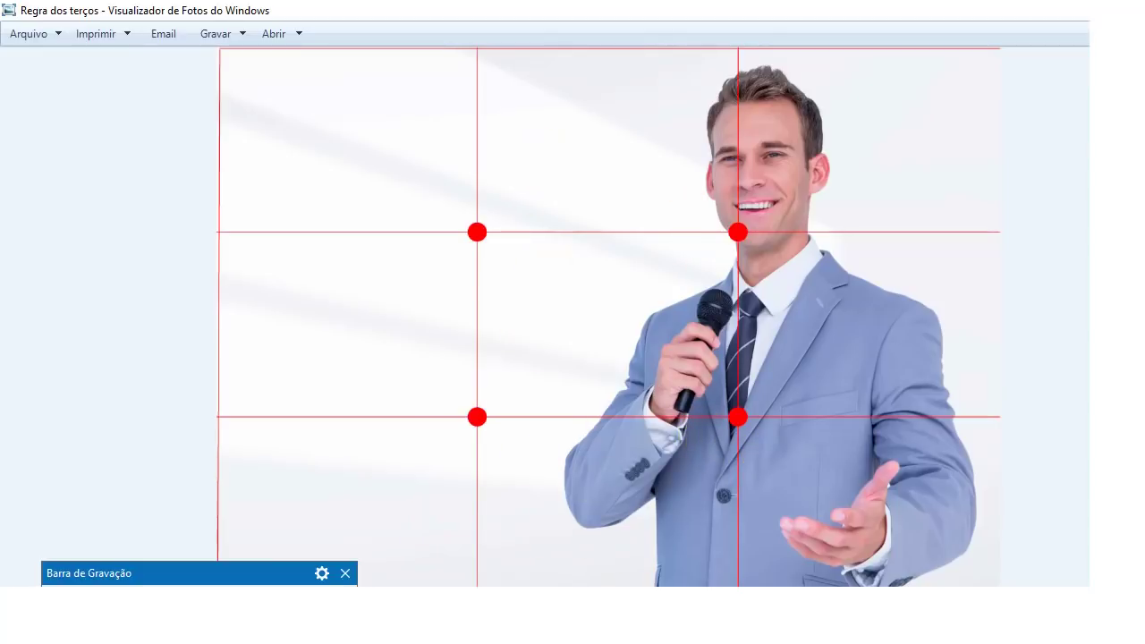
# Step: View one more example photo, then return to the cartaz banda Prase poster in Photoshop
pyautogui.press('Right')
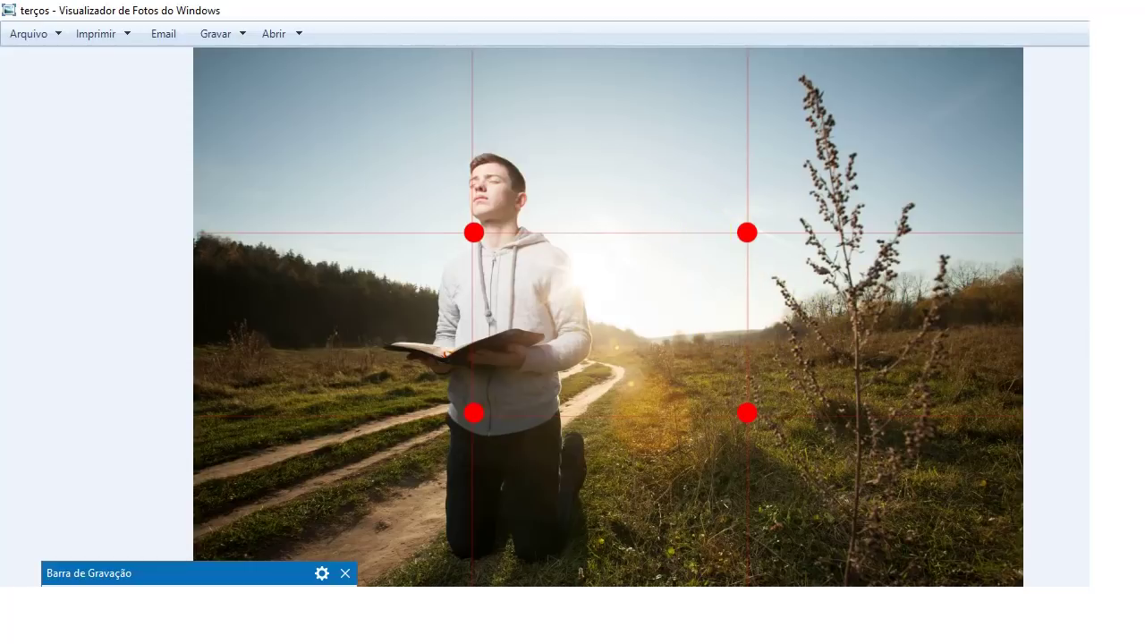
pyautogui.hotkey('alt', 'Tab')
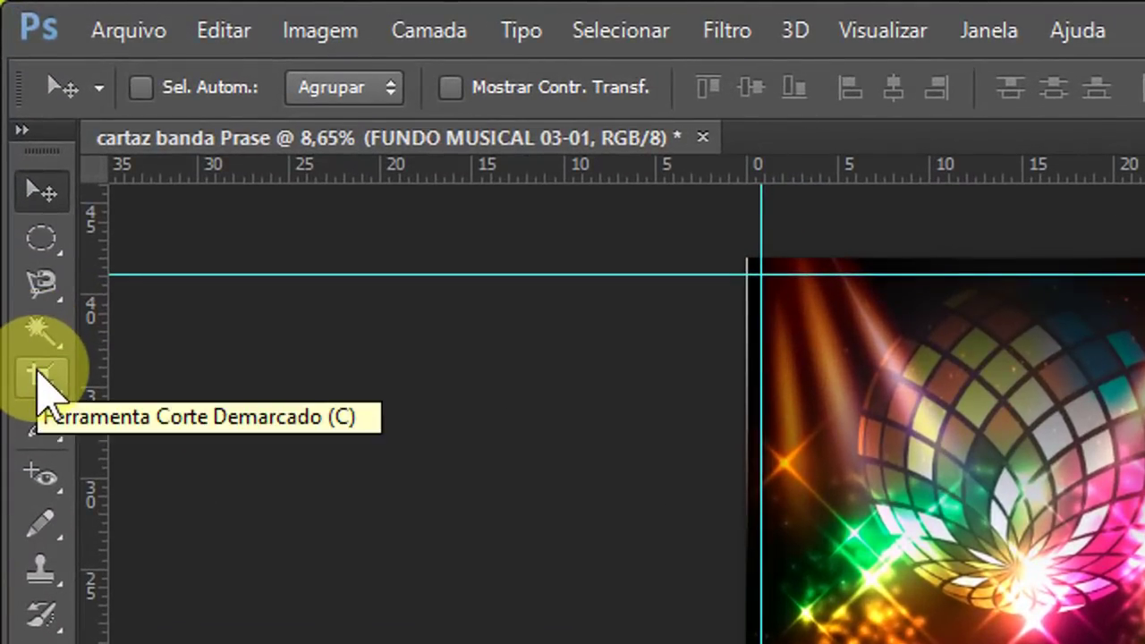
# Step: Begin an Irrestrito crop of the poster with the Regra dos terços overlay
pyautogui.click(39, 376)
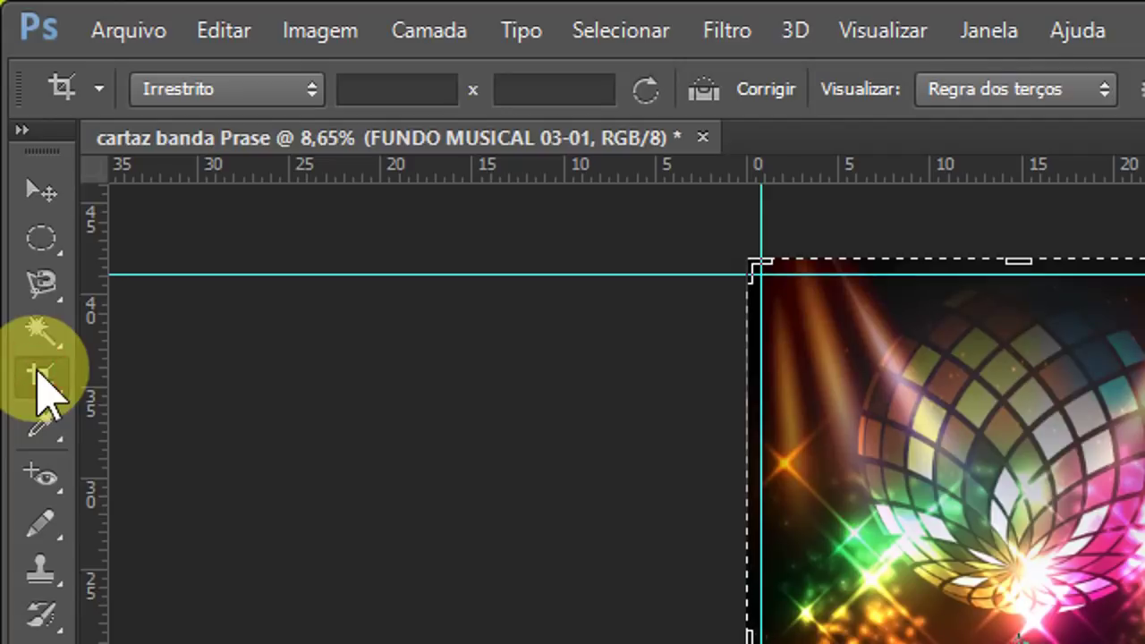
pyautogui.click(311, 88)
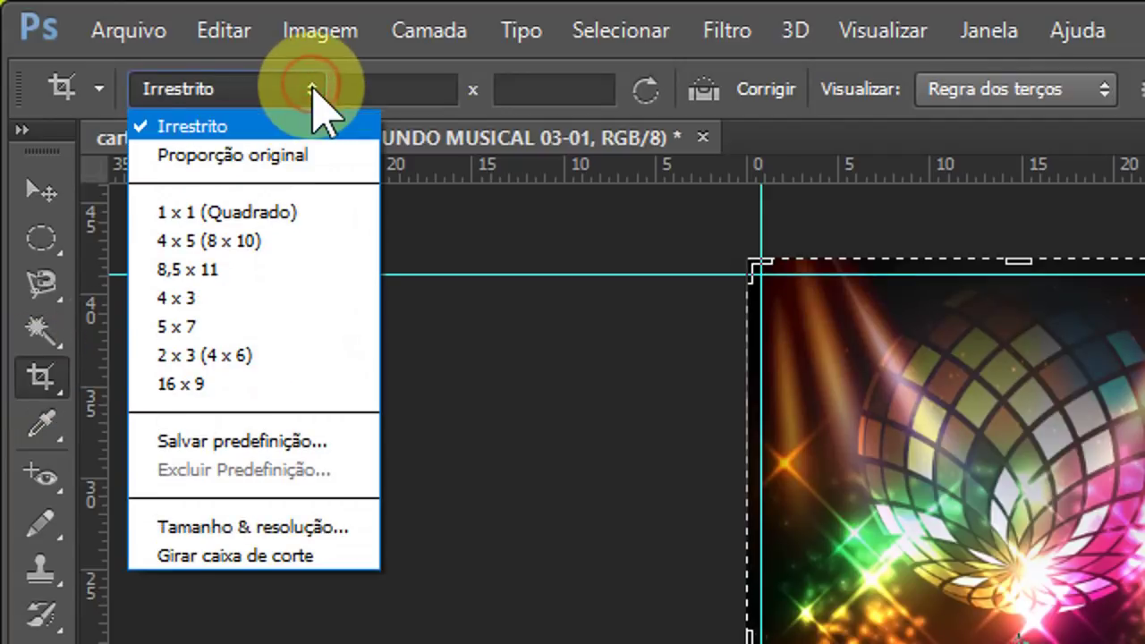
pyautogui.click(193, 126)
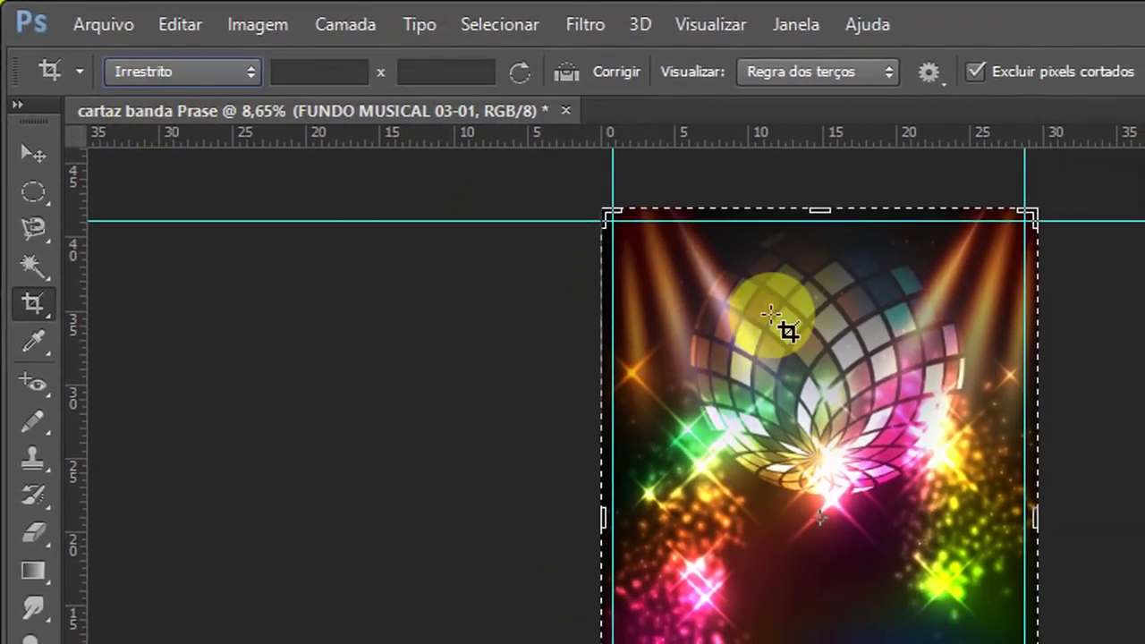
pyautogui.click(859, 72)
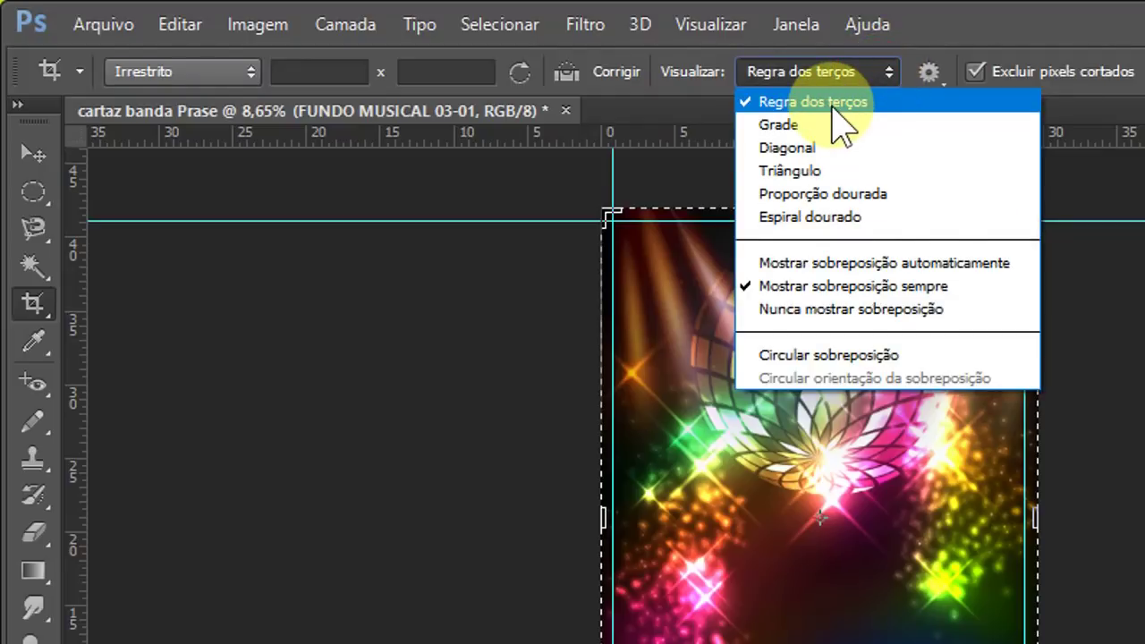
pyautogui.click(833, 106)
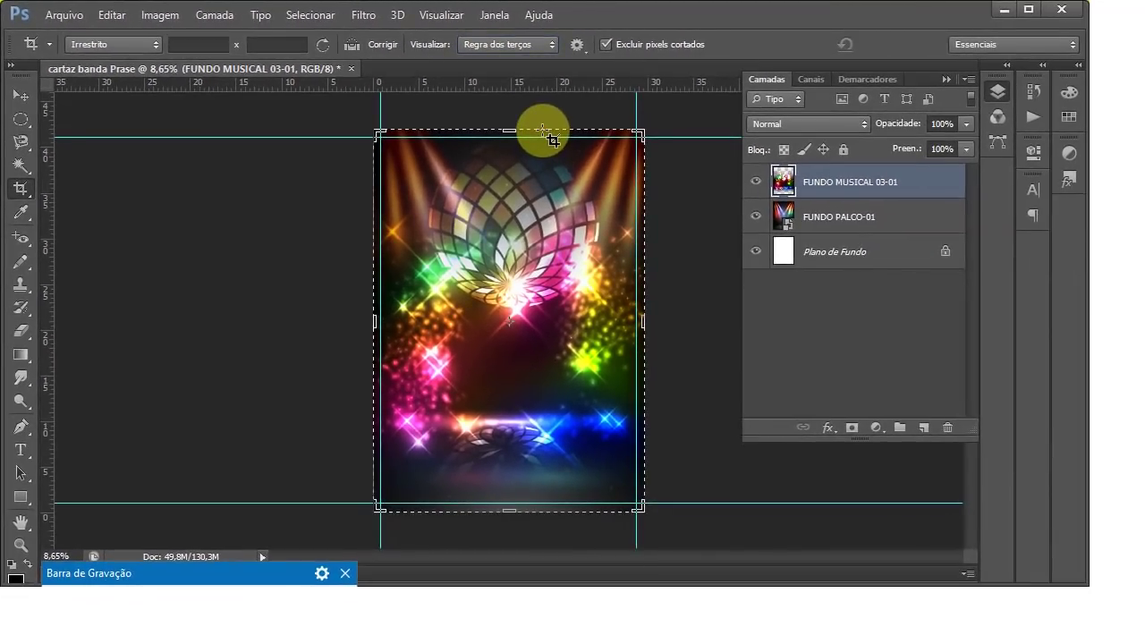
pyautogui.click(543, 131)
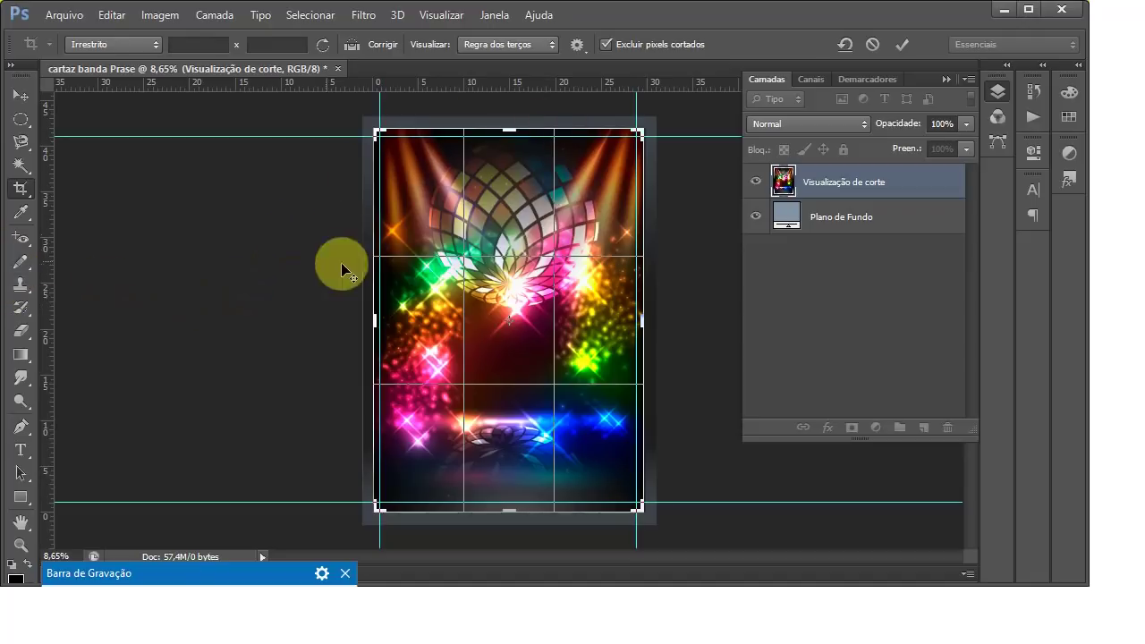
# Step: Align the crop edges to the guides, add thirds guides, and commit the crop
pyautogui.scroll(1, 539, 276)
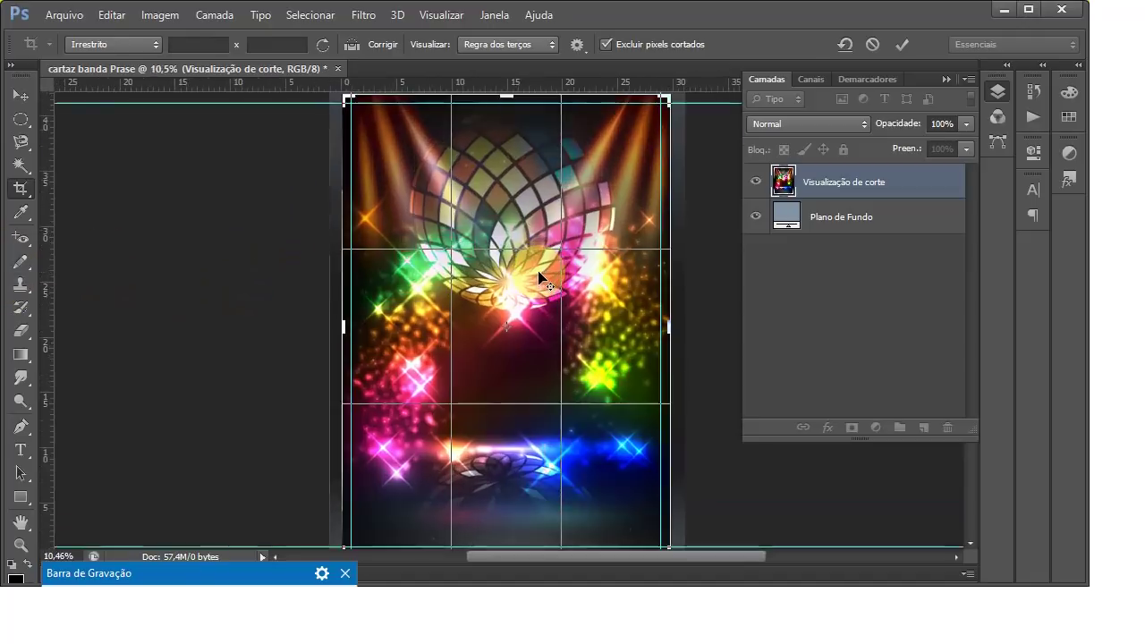
pyautogui.scroll(-1, 538, 273)
pyautogui.click(555, 173)
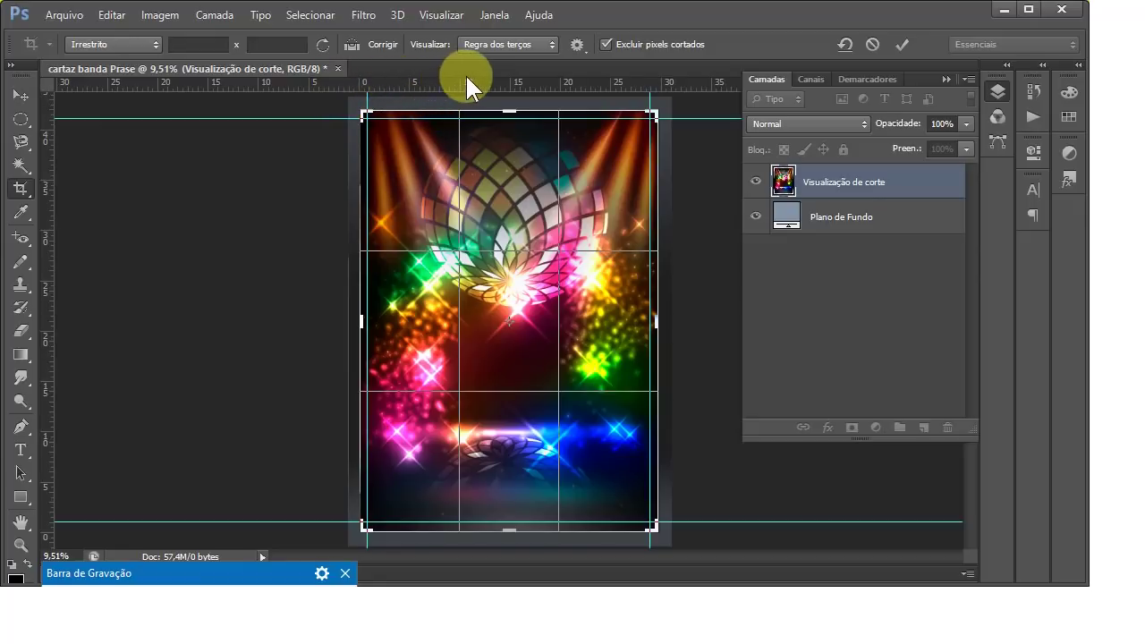
pyautogui.scroll(1, 465, 73)
pyautogui.scroll(1, 469, 72)
pyautogui.scroll(1, 473, 73)
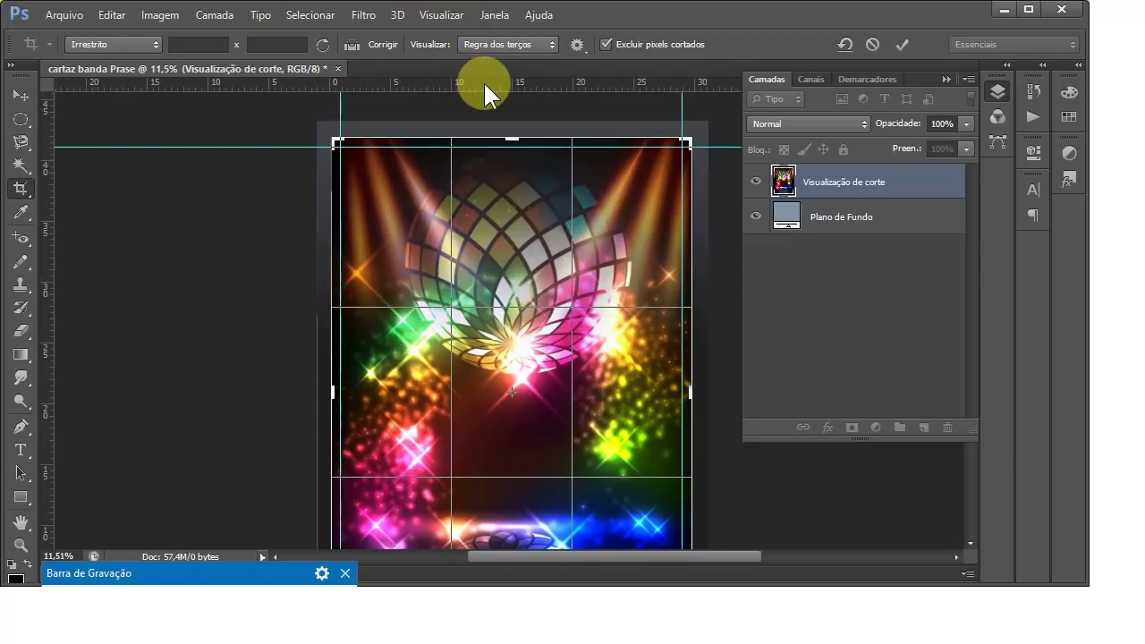
pyautogui.scroll(-1, 481, 84)
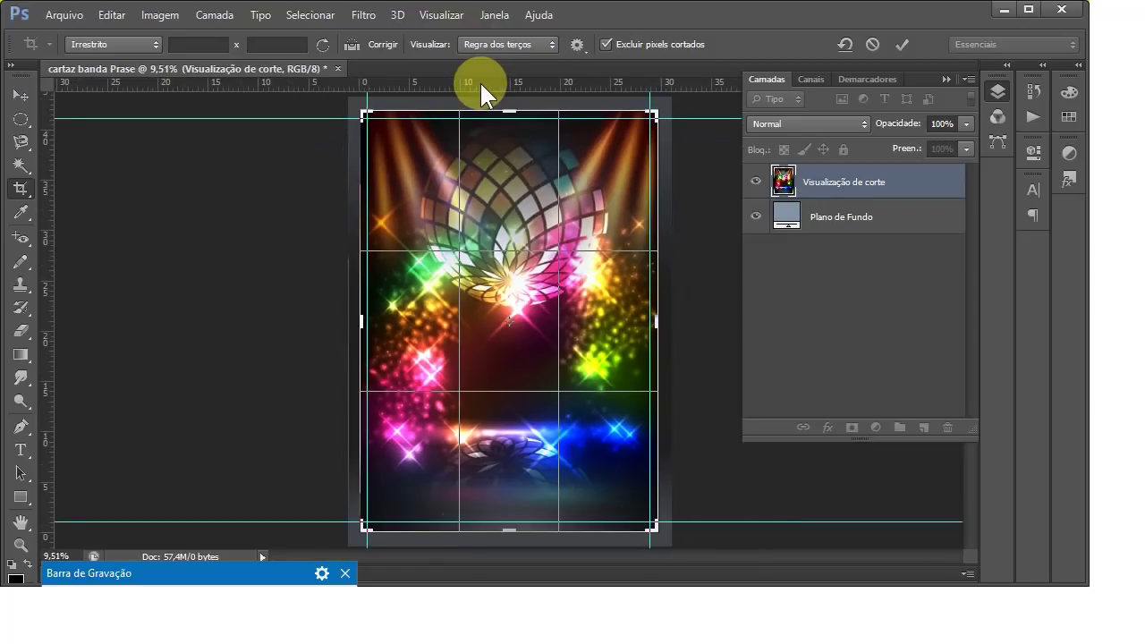
pyautogui.scroll(1, 475, 90)
pyautogui.scroll(-1, 475, 192)
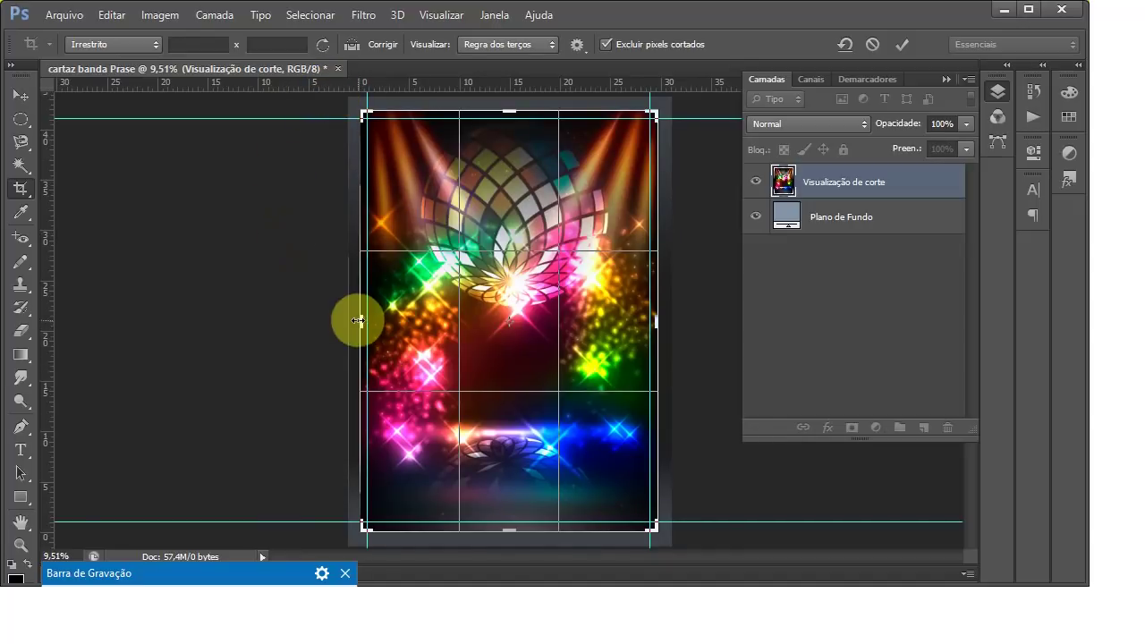
pyautogui.moveTo(362, 321); pyautogui.dragTo(347, 321)
pyautogui.moveTo(454, 106); pyautogui.dragTo(426, 89)
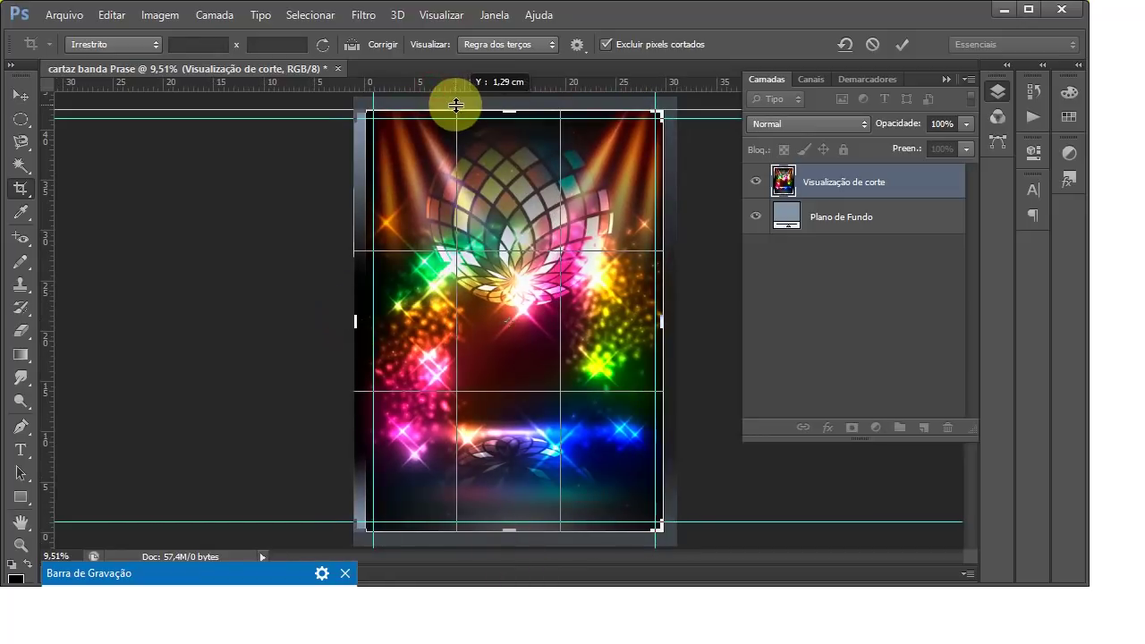
pyautogui.moveTo(457, 529); pyautogui.dragTo(455, 529)
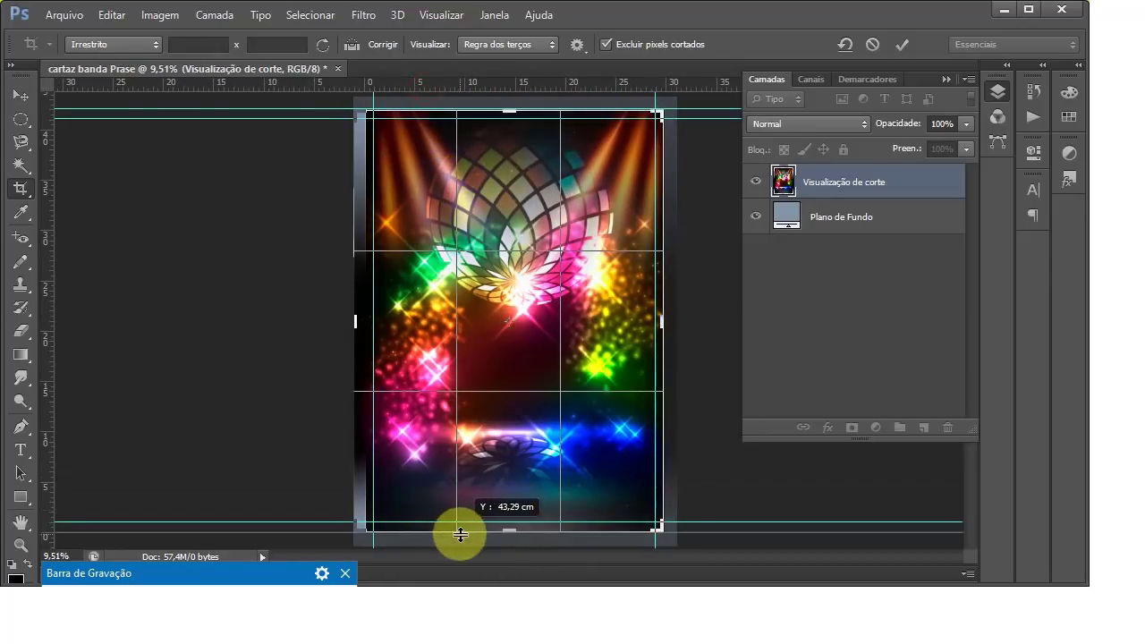
pyautogui.moveTo(51, 215); pyautogui.dragTo(559, 411)
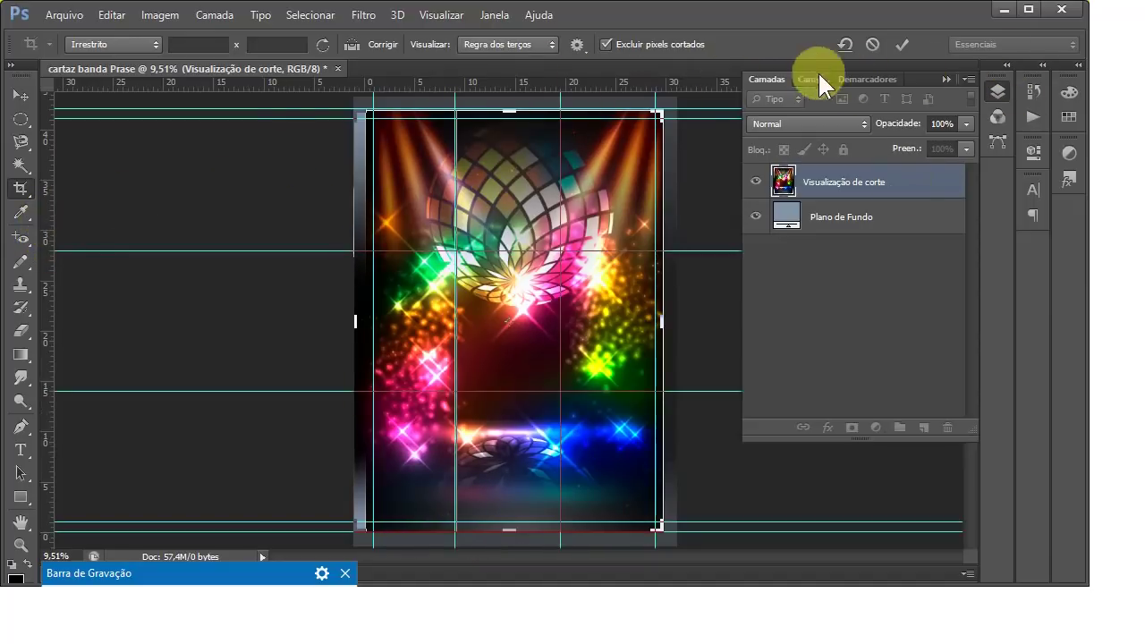
pyautogui.click(902, 44)
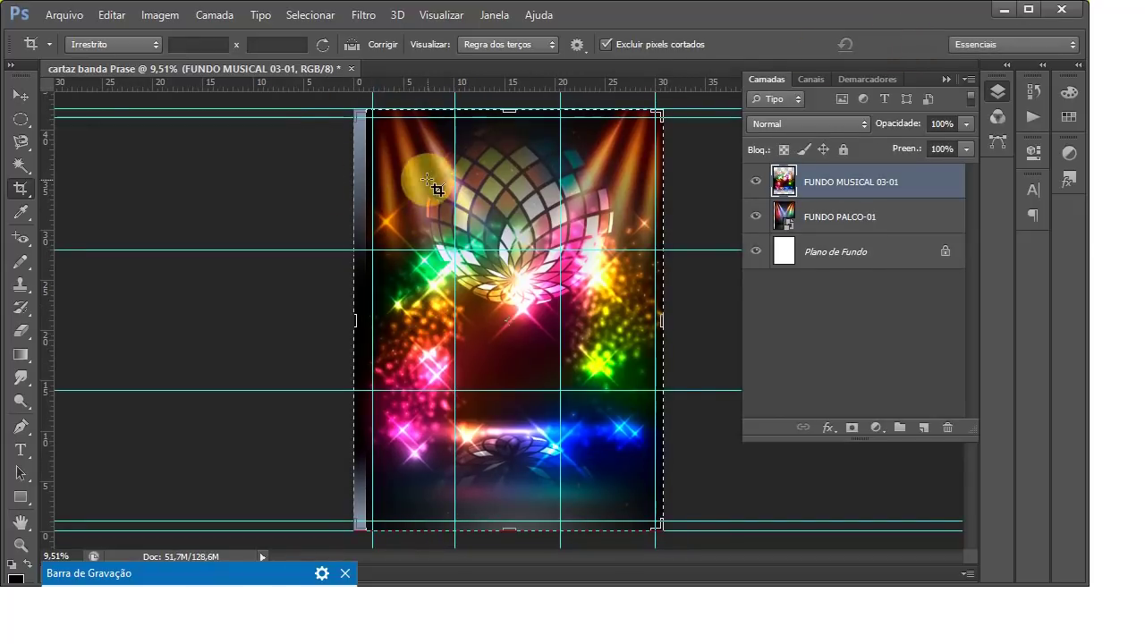
# Step: Reselect the Crop tool and commit a second crop spanning the whole poster
pyautogui.click(23, 92)
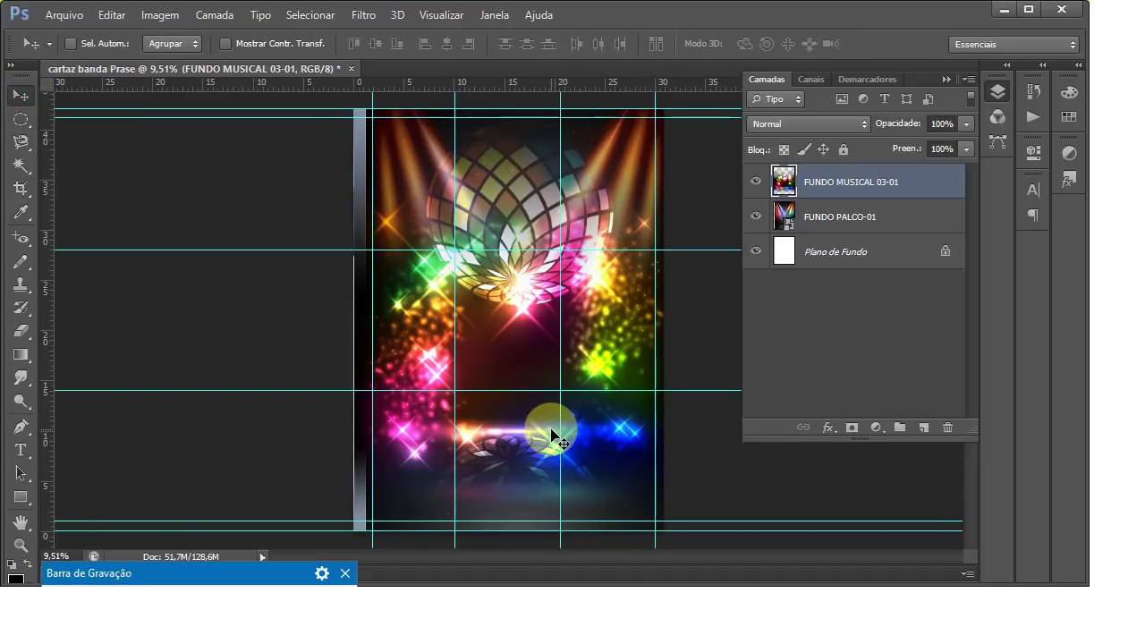
pyautogui.click(22, 188)
pyautogui.click(902, 45)
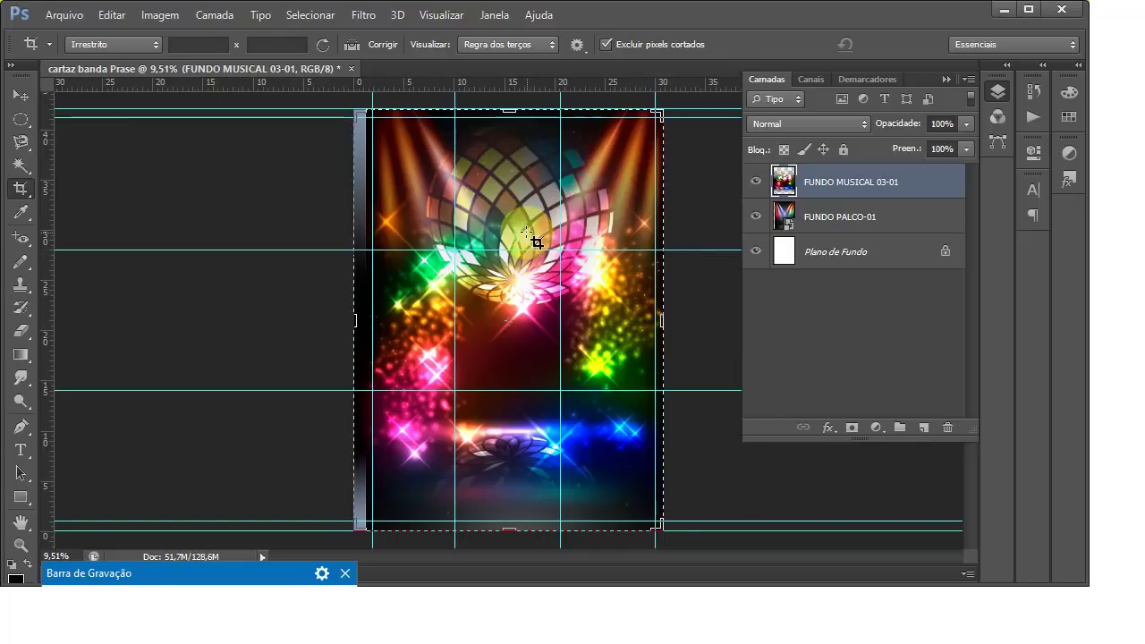
pyautogui.click(62, 16)
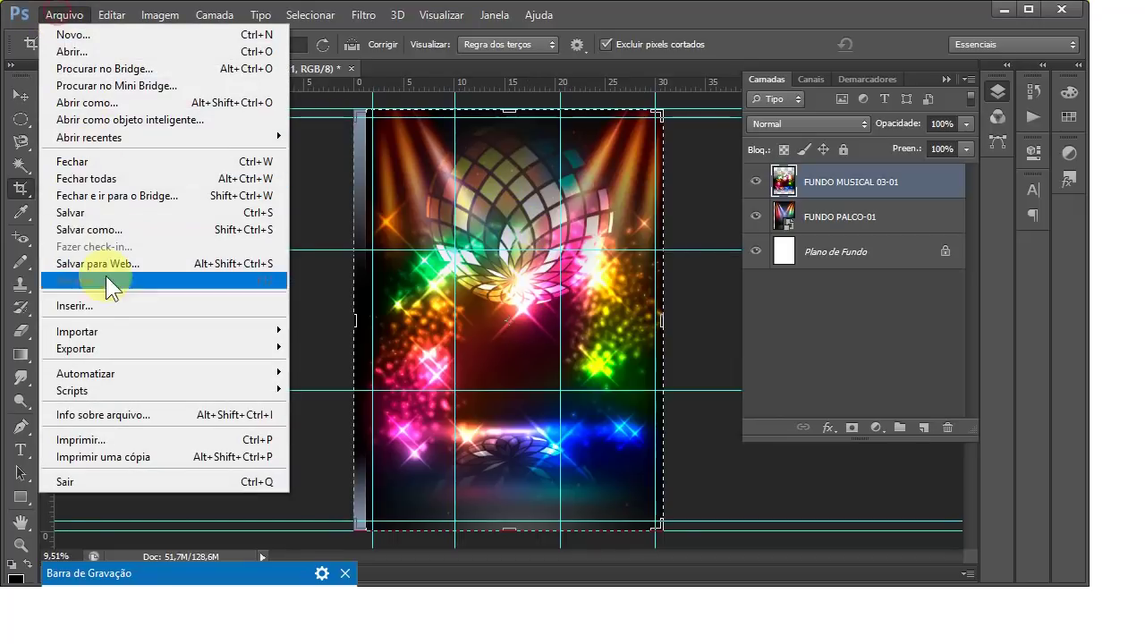
# Step: Place the recortadas singers photo from Imagens > Aulas onto the poster
pyautogui.click(85, 305)
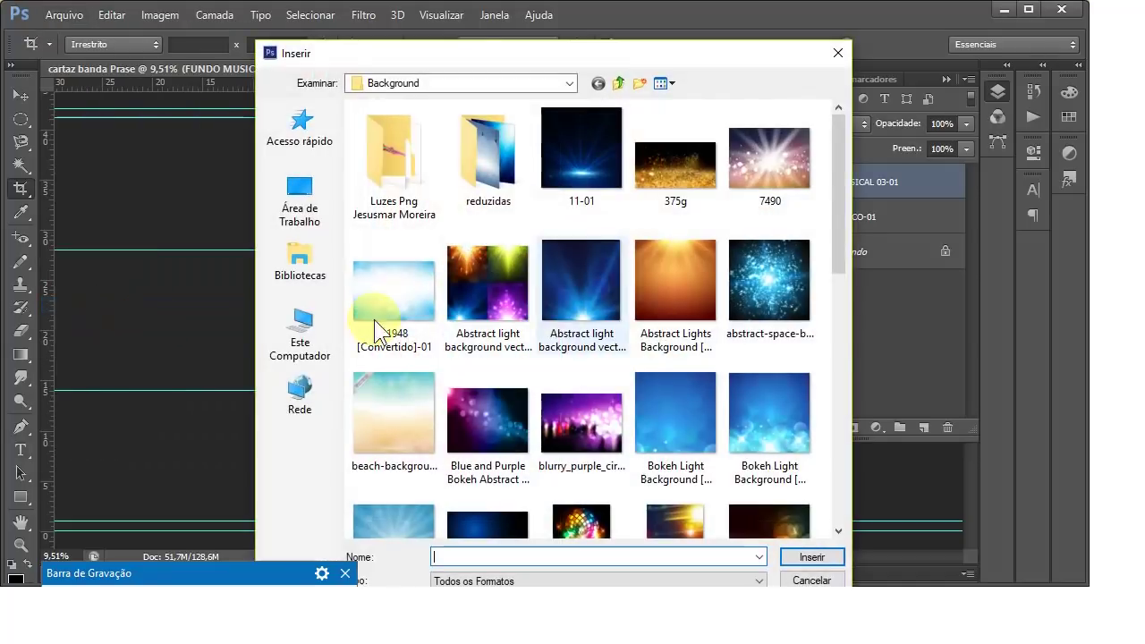
pyautogui.click(618, 81)
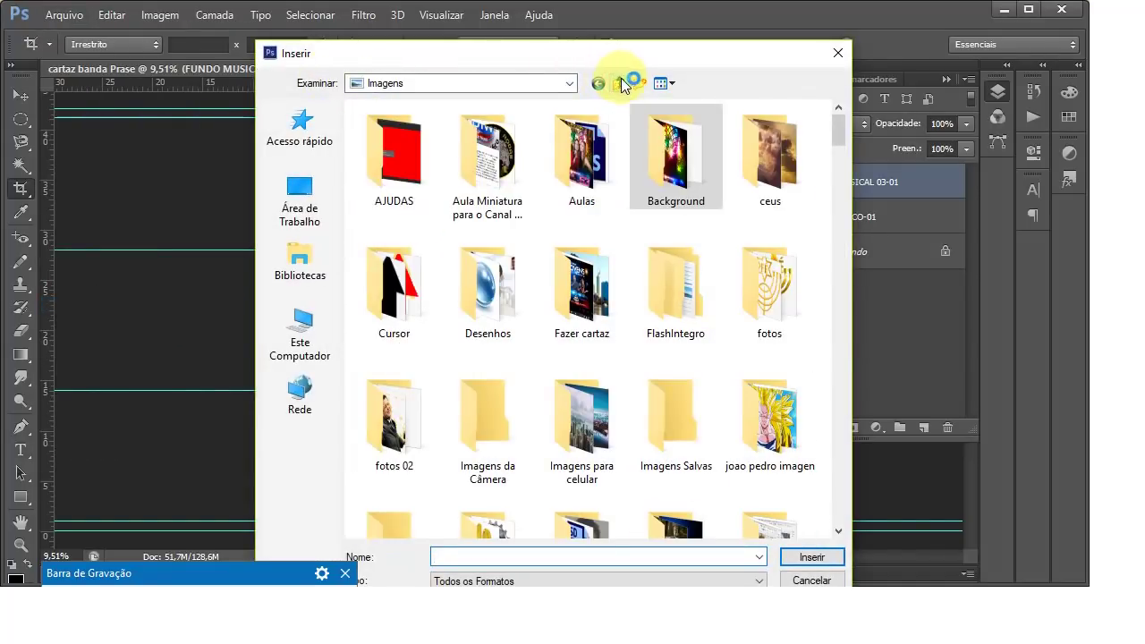
pyautogui.click(619, 83)
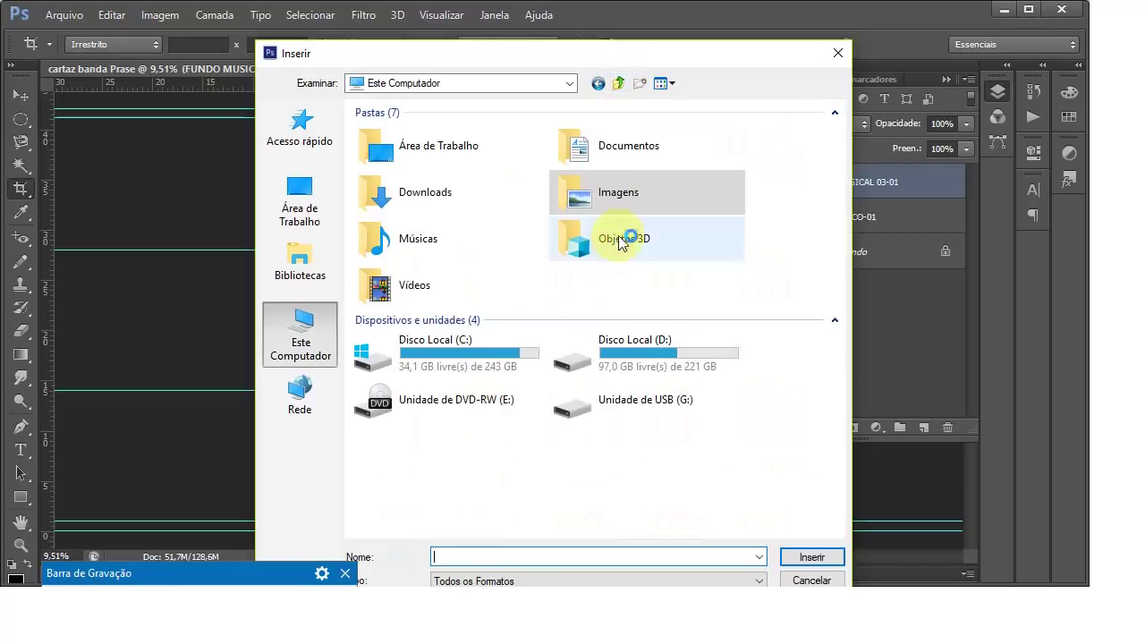
pyautogui.doubleClick(624, 206)
pyautogui.doubleClick(623, 206)
pyautogui.click(842, 407)
pyautogui.click(589, 480)
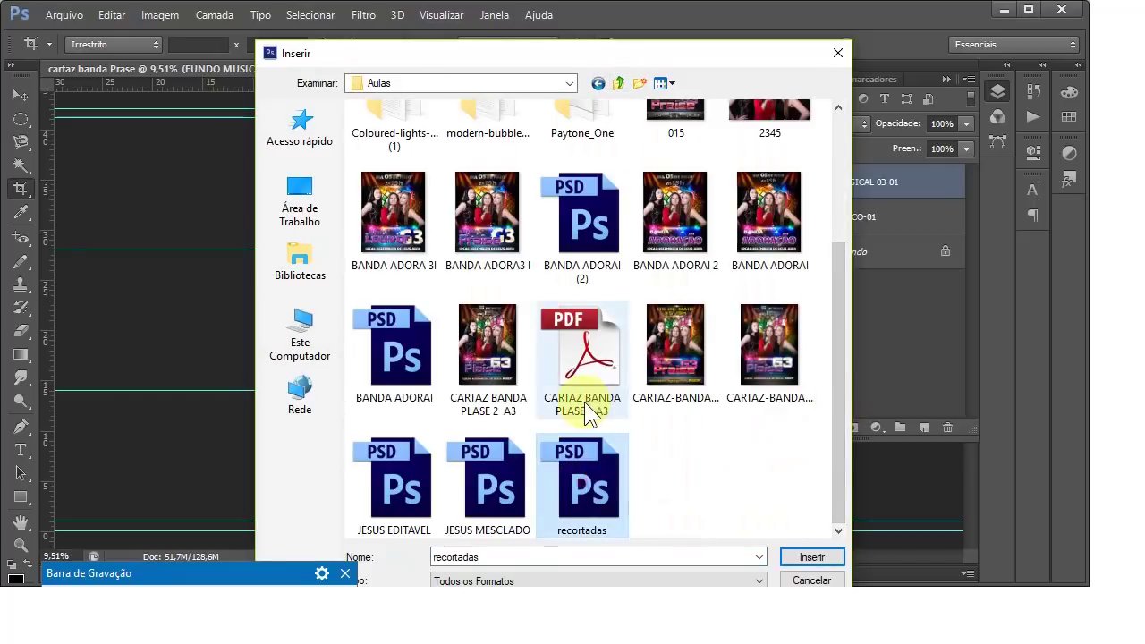
pyautogui.click(813, 556)
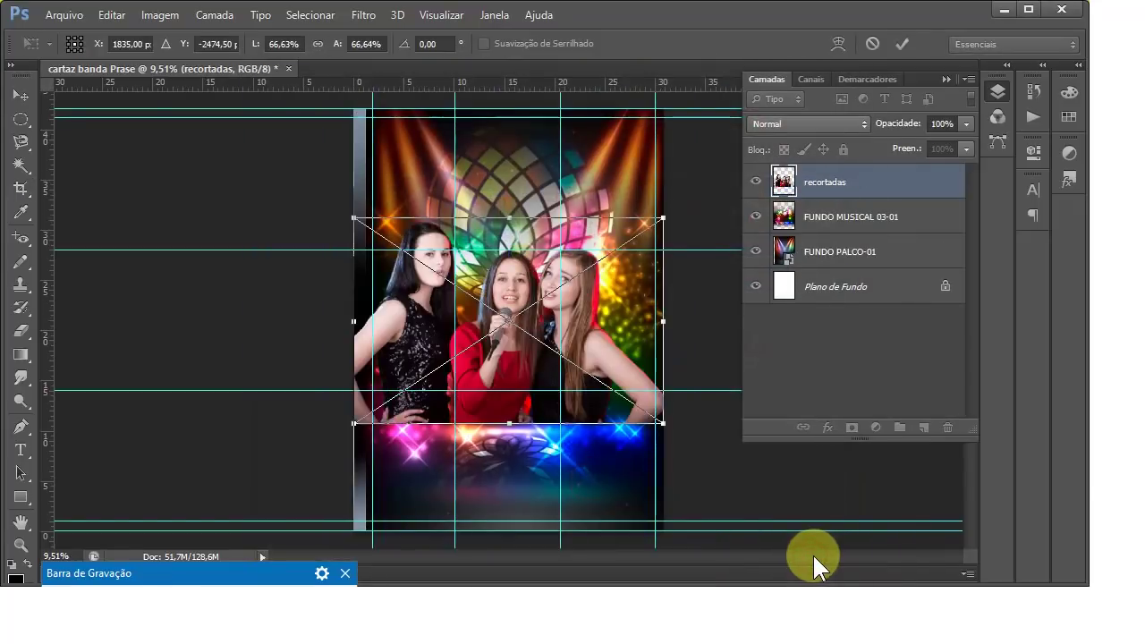
# Step: Move the singers photo higher, scale it from its corners to about 64%, and commit
pyautogui.moveTo(514, 295)
pyautogui.mouseDown()
pyautogui.moveTo(526, 195)
pyautogui.moveTo(514, 250)
pyautogui.mouseUp()
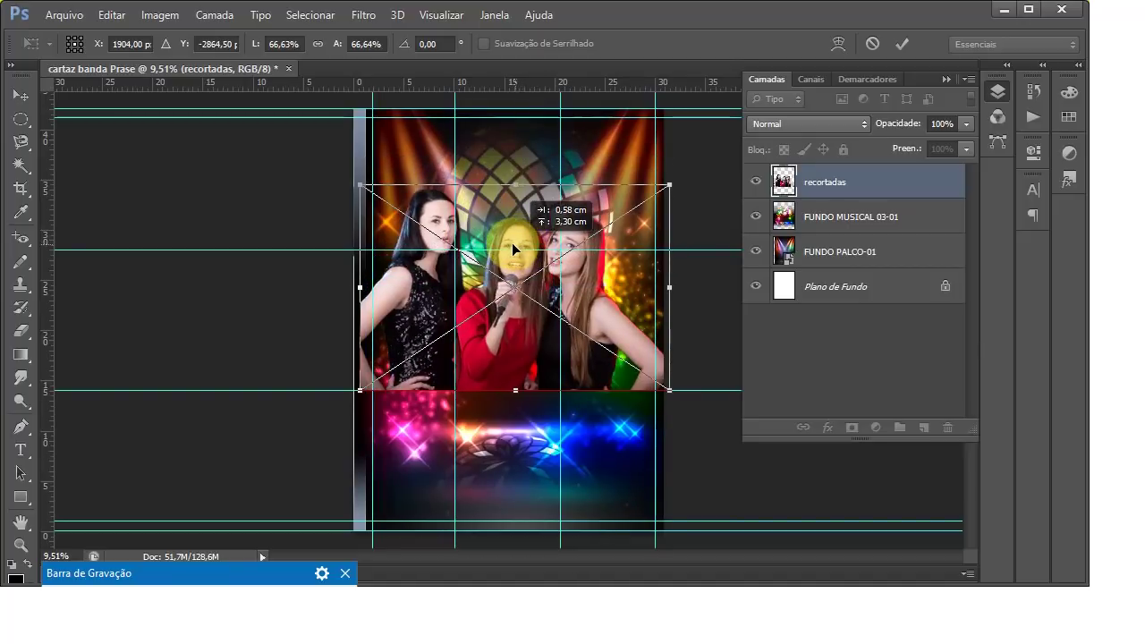
pyautogui.click(908, 40)
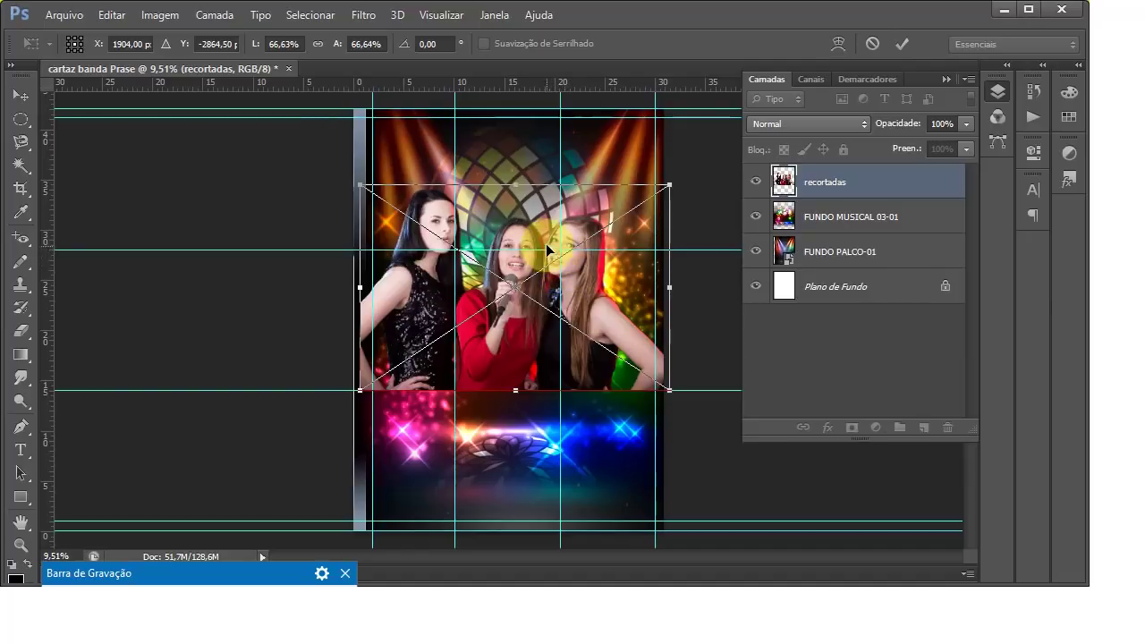
pyautogui.scroll(1, 555, 207)
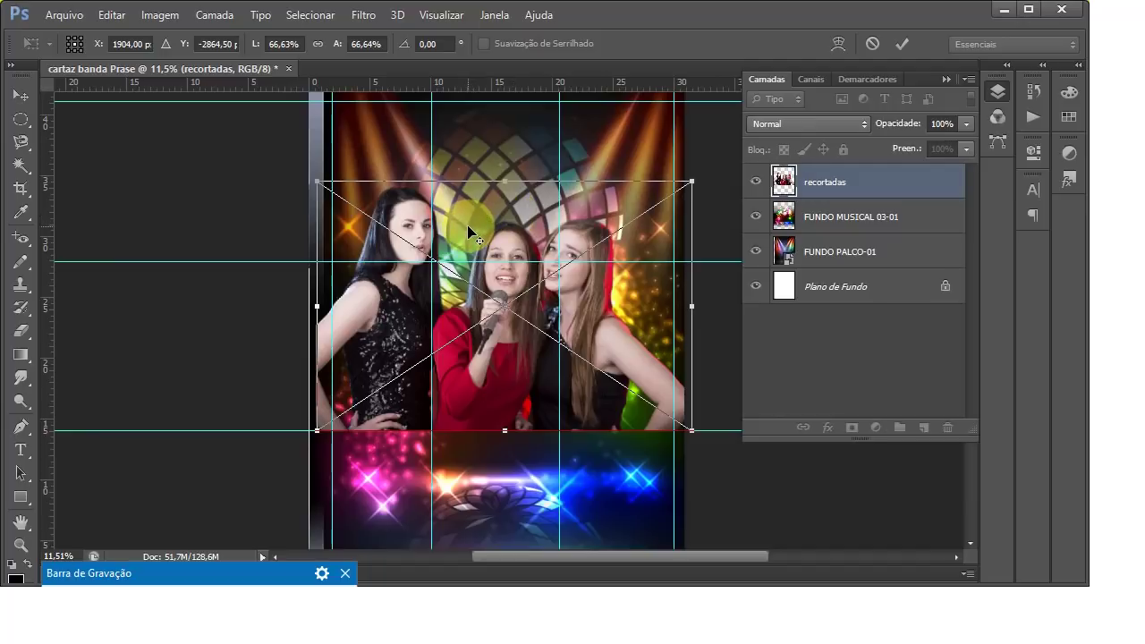
pyautogui.scroll(3, 595, 224)
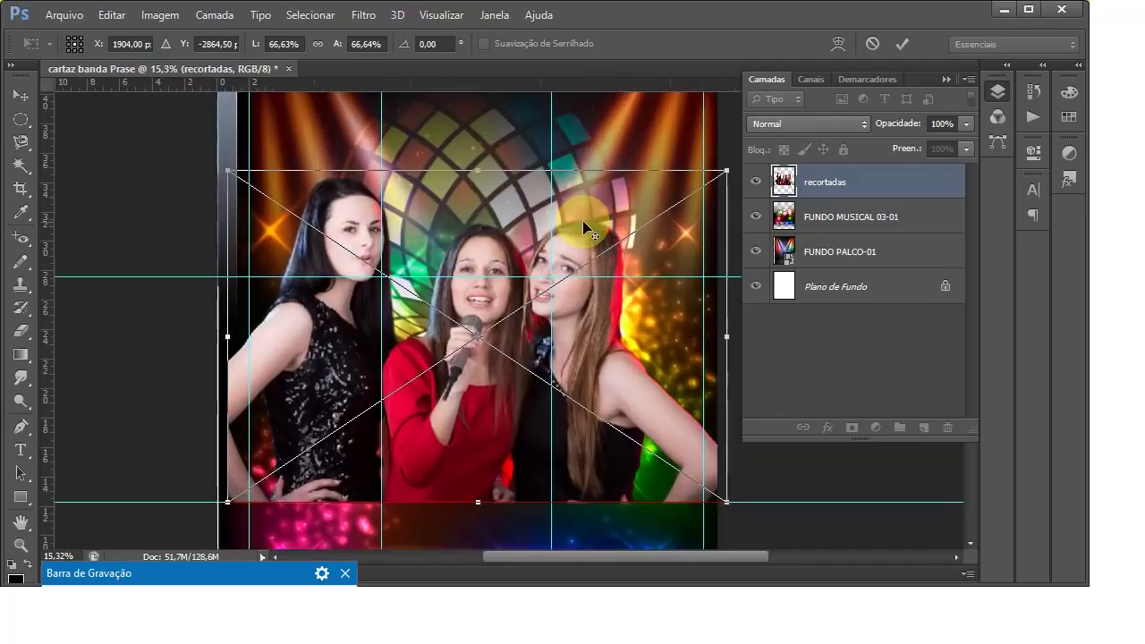
pyautogui.scroll(-2, 489, 243)
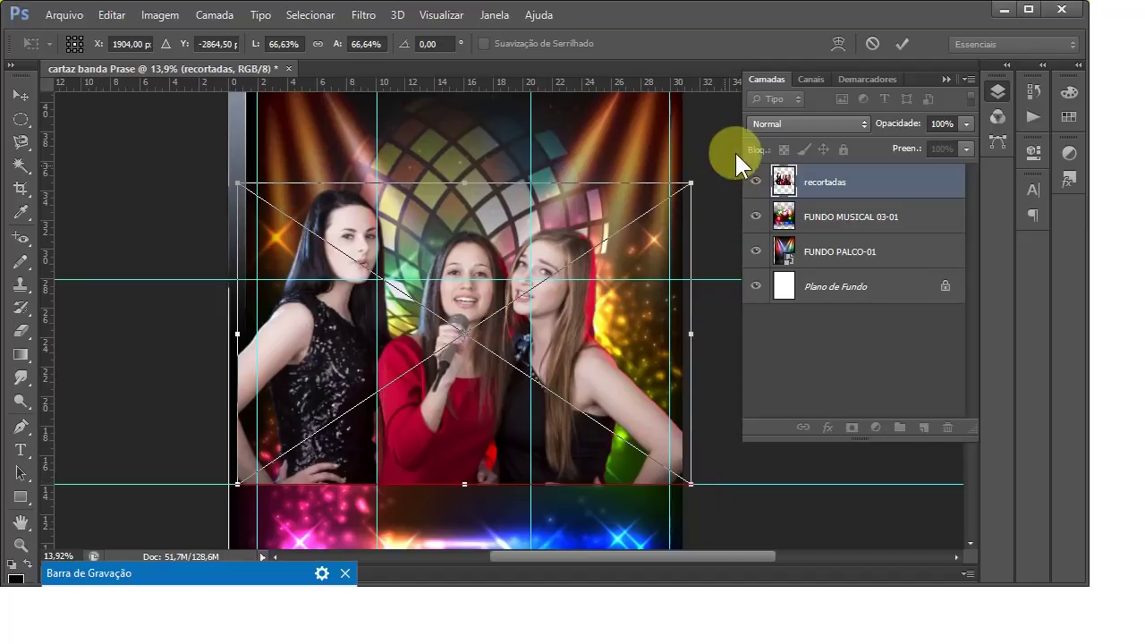
pyautogui.click(690, 183)
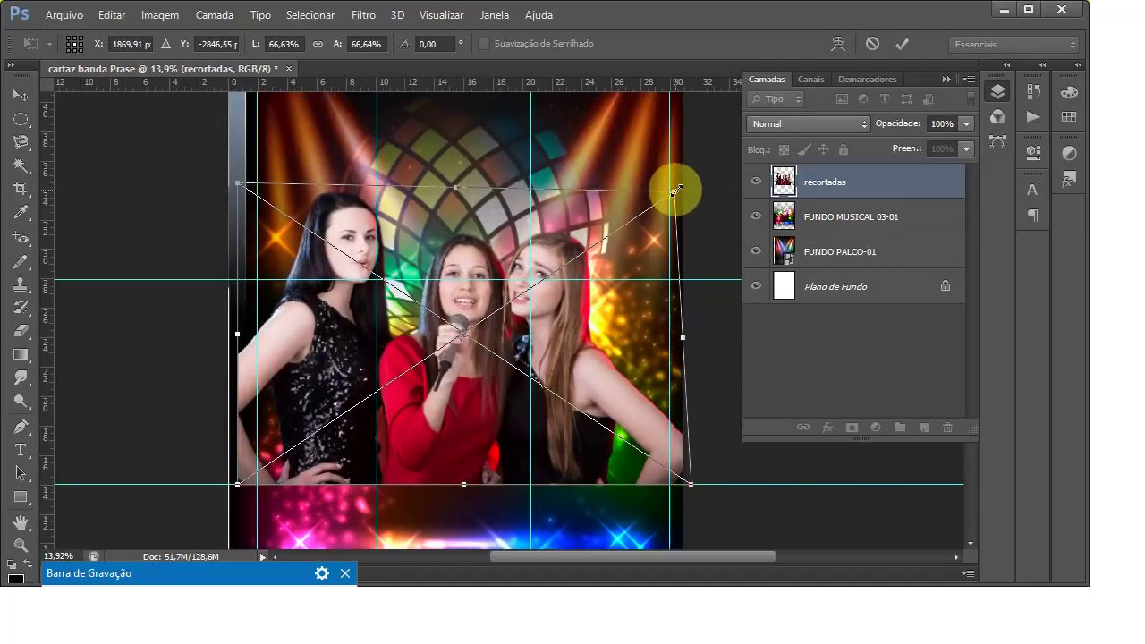
pyautogui.moveTo(690, 481)
pyautogui.mouseDown()
pyautogui.moveTo(598, 417)
pyautogui.moveTo(682, 477)
pyautogui.mouseUp()
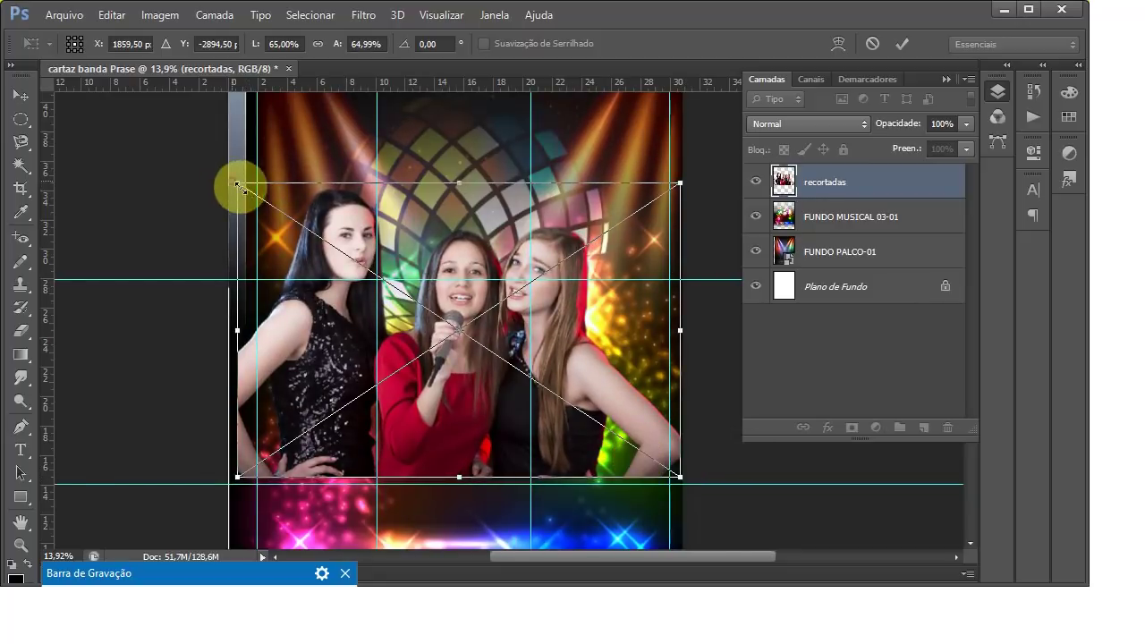
pyautogui.moveTo(239, 185)
pyautogui.mouseDown()
pyautogui.moveTo(261, 204)
pyautogui.moveTo(235, 193)
pyautogui.mouseUp()
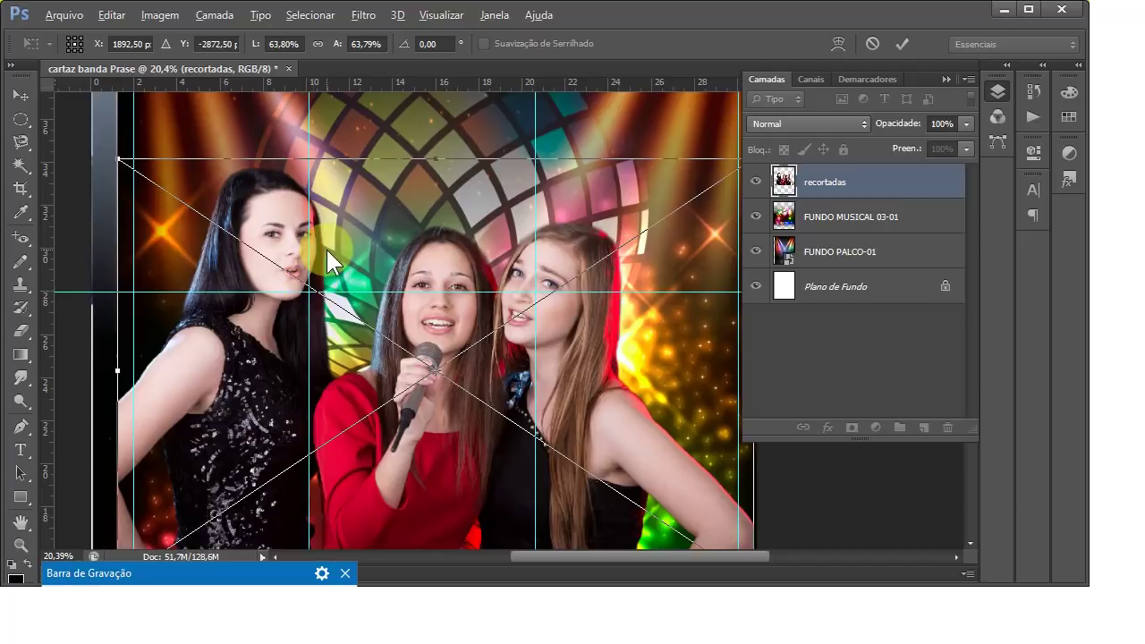
pyautogui.scroll(-1, 349, 223)
pyautogui.scroll(-1, 355, 217)
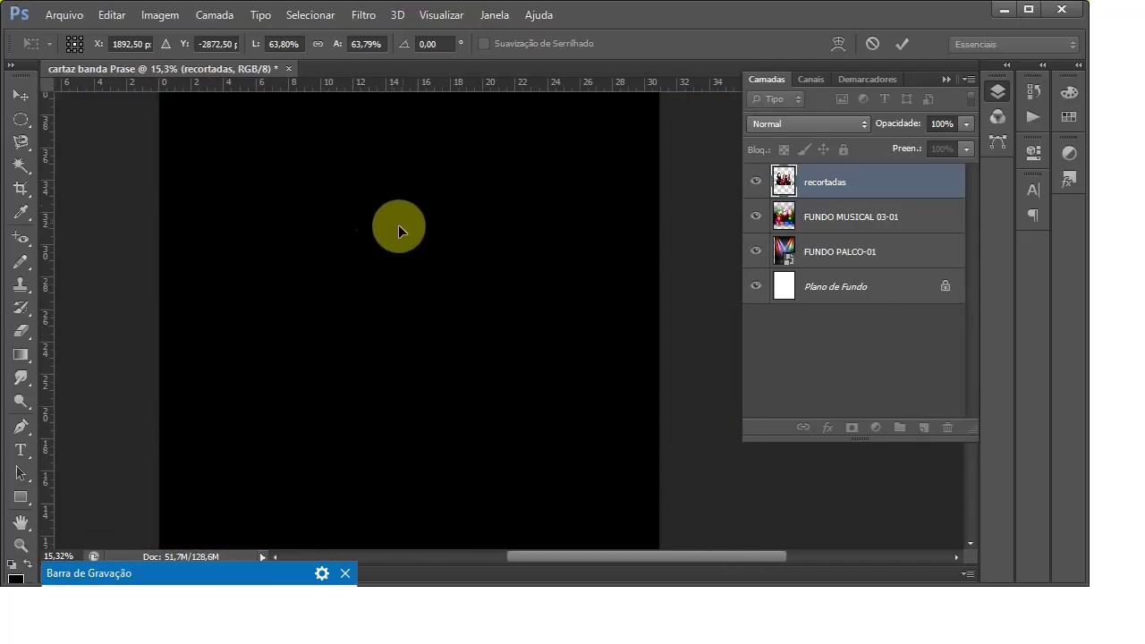
pyautogui.click(902, 43)
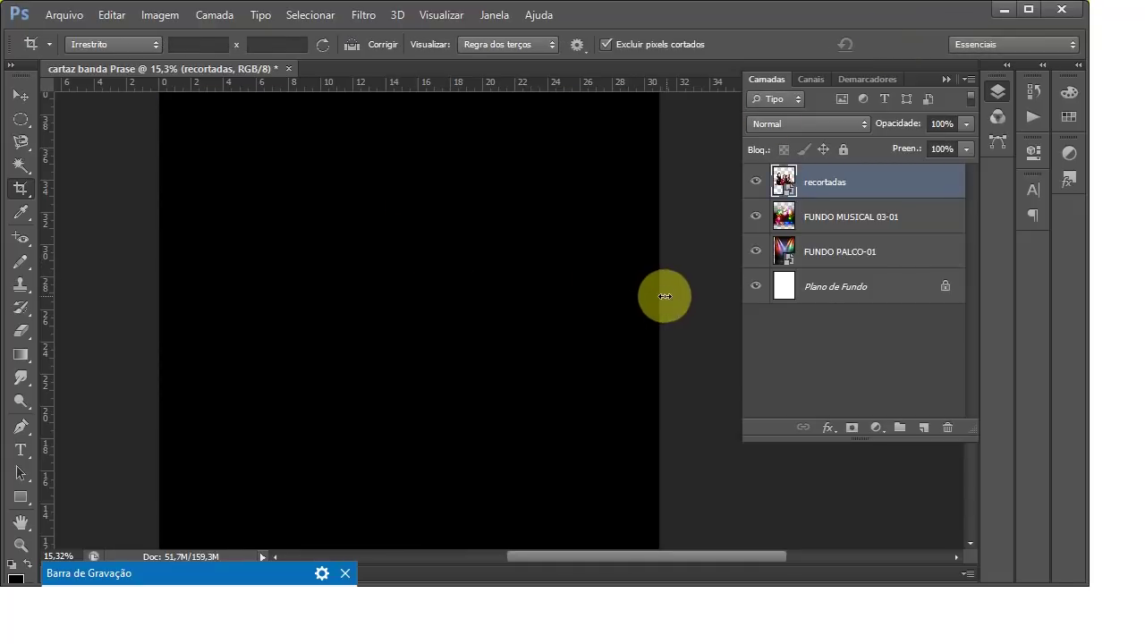
pyautogui.click(21, 96)
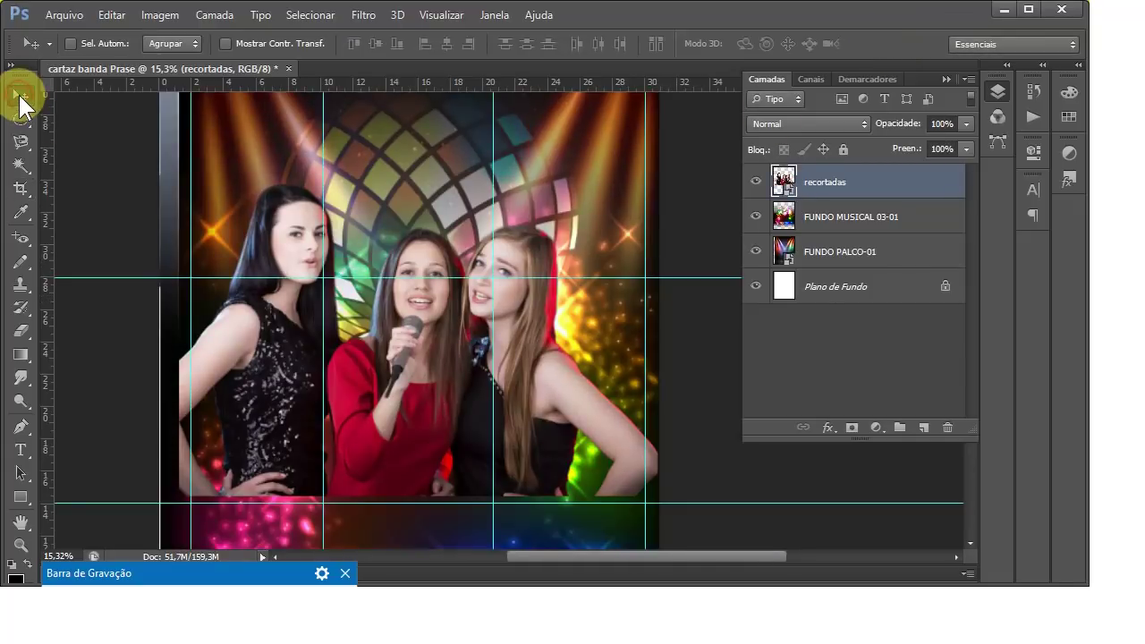
pyautogui.scroll(-1, 511, 259)
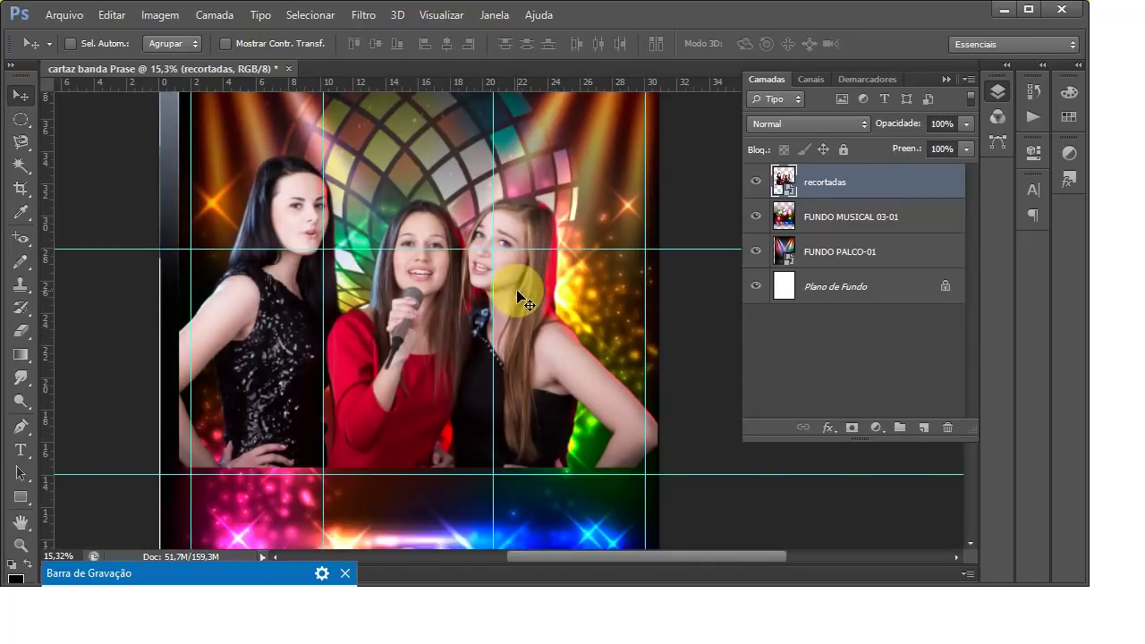
pyautogui.scroll(-1, 501, 332)
pyautogui.scroll(-1, 492, 349)
pyautogui.scroll(-1, 489, 358)
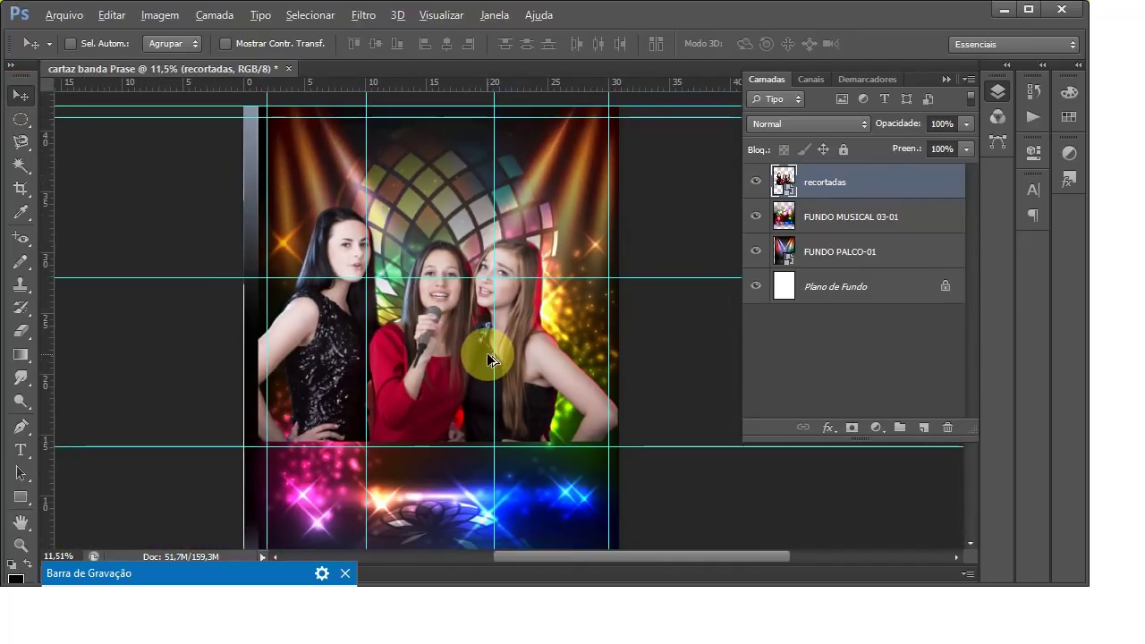
pyautogui.scroll(-1, 487, 353)
pyautogui.scroll(-1, 456, 327)
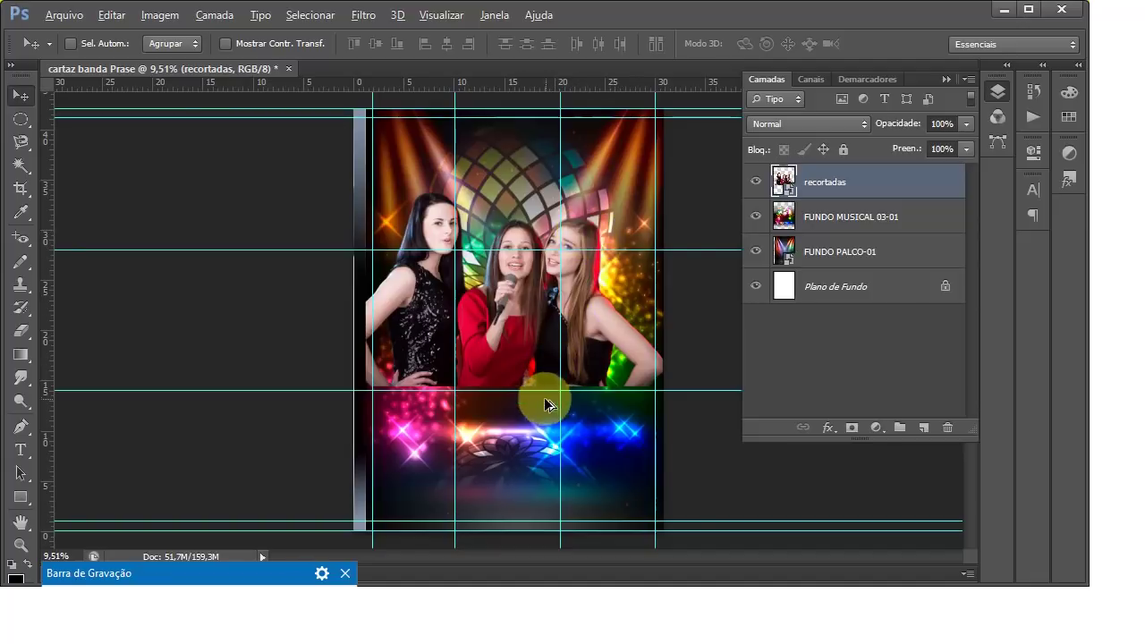
pyautogui.scroll(1, 528, 435)
pyautogui.scroll(1, 532, 443)
pyautogui.scroll(1, 533, 443)
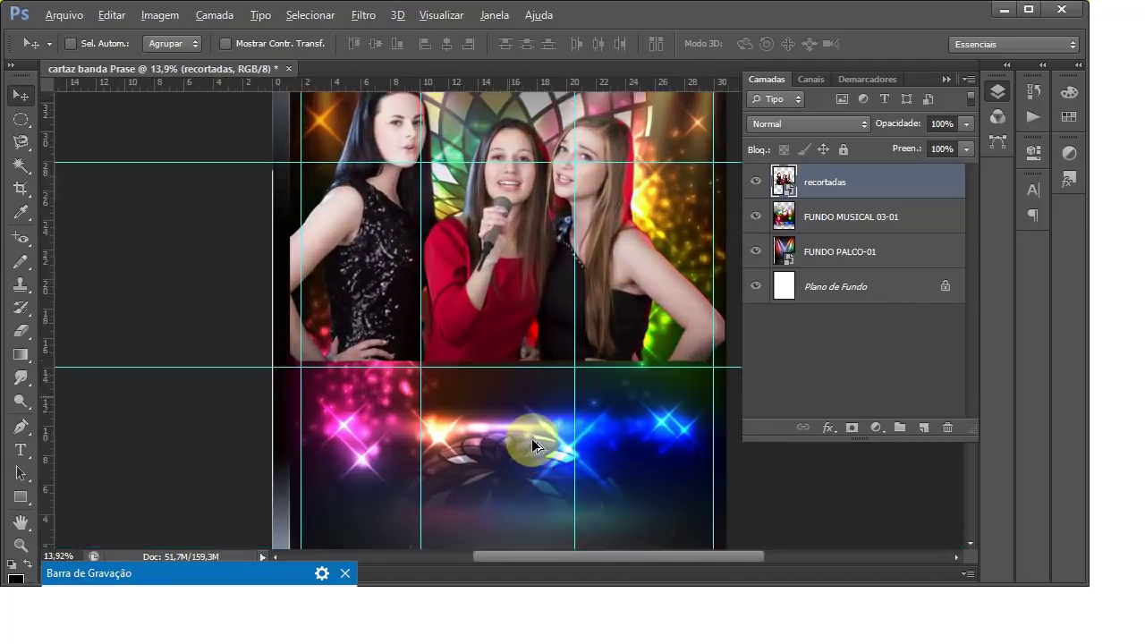
pyautogui.scroll(1, 532, 439)
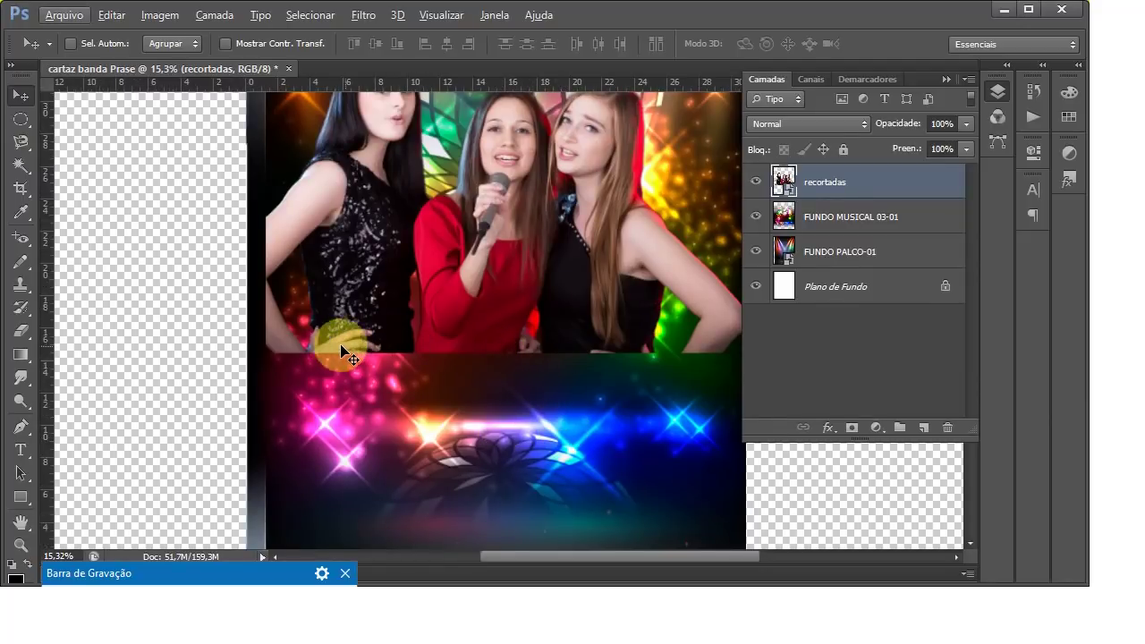
pyautogui.hotkey('ctrl', ';')
pyautogui.scroll(-3, 433, 393)
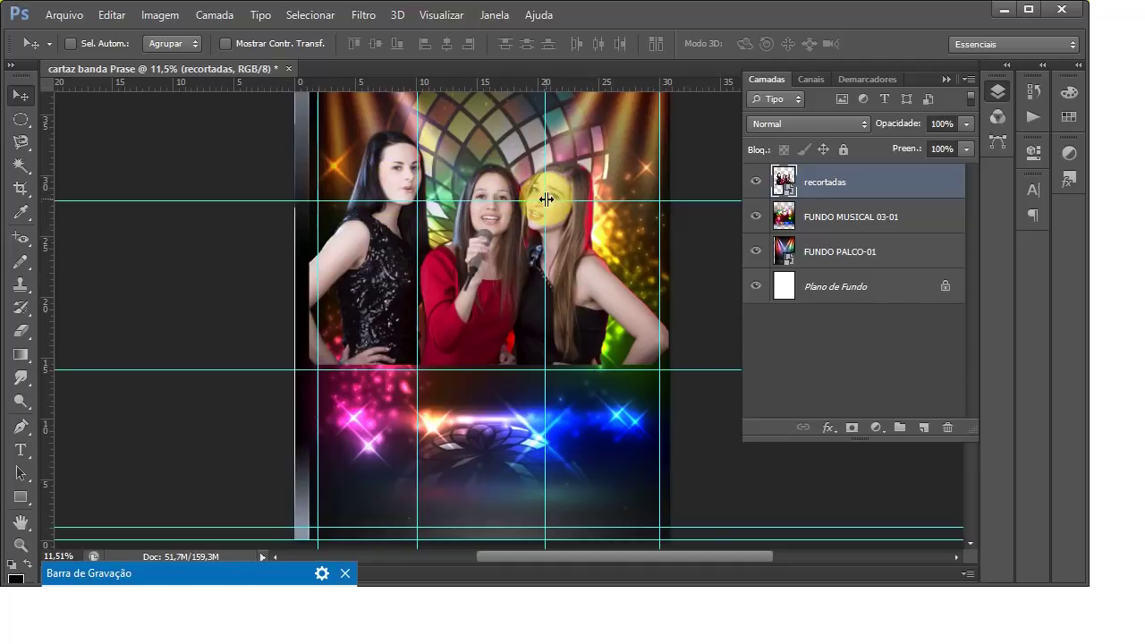
# Step: Drag the FUNDO MUSICAL 03-01 disco-ball layer about 3.3 cm higher
pyautogui.click(859, 219)
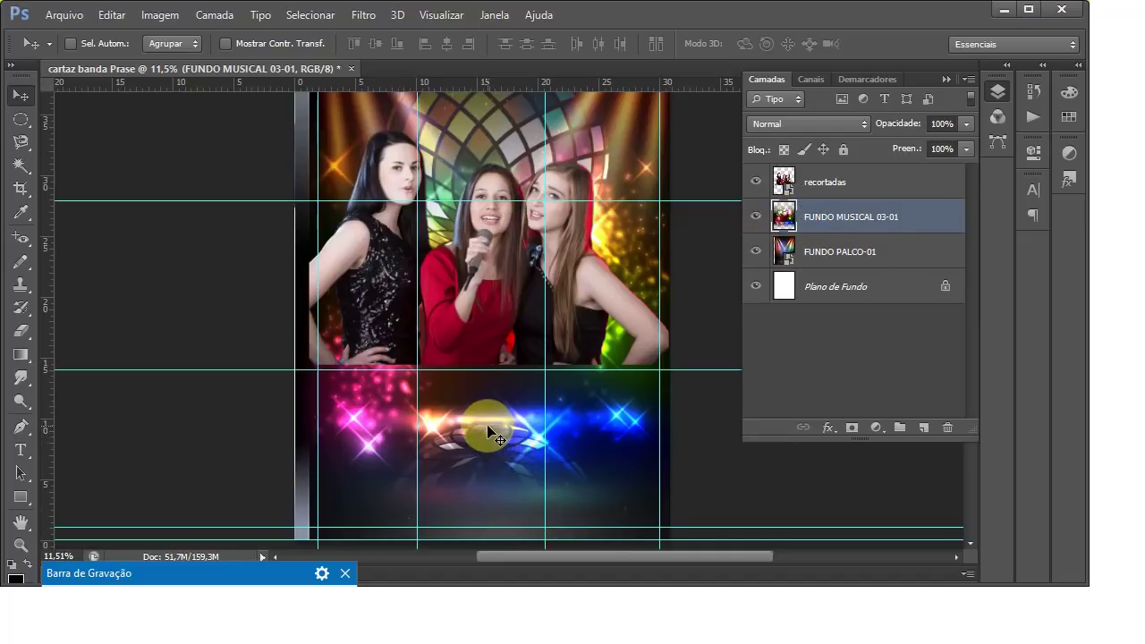
pyautogui.moveTo(490, 435); pyautogui.dragTo(488, 395)
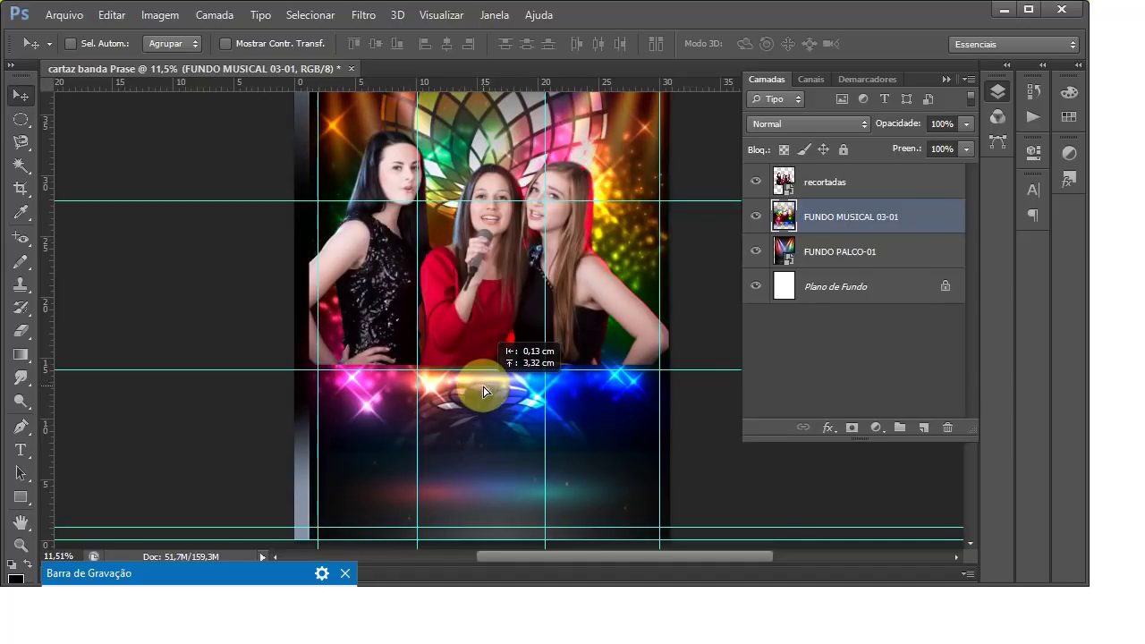
pyautogui.scroll(-2, 396, 385)
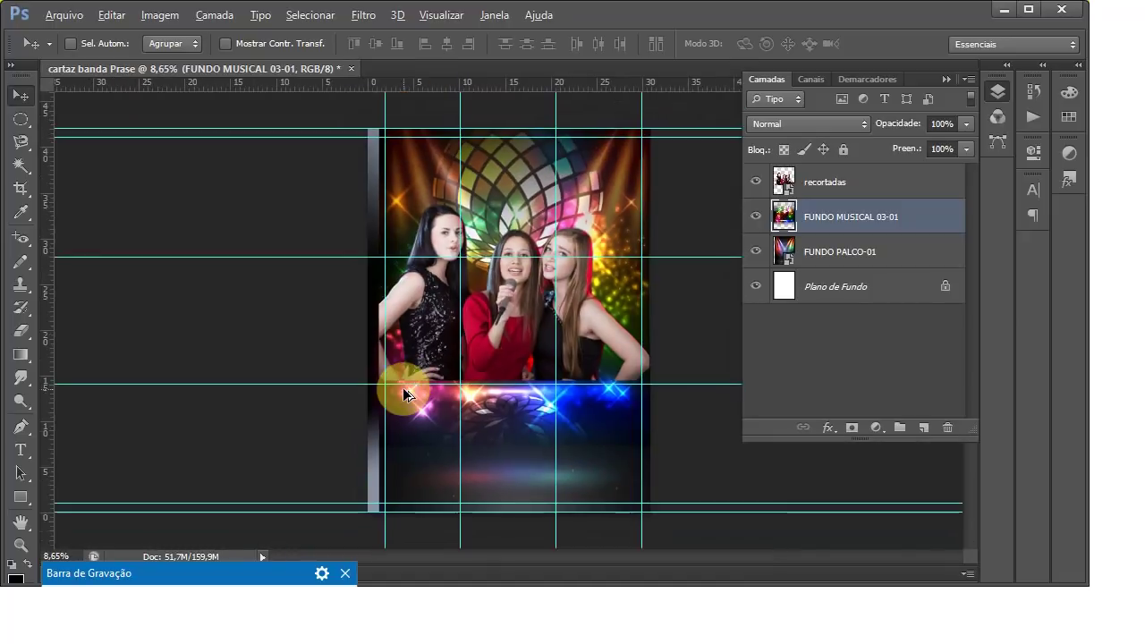
pyautogui.scroll(2, 665, 429)
pyautogui.scroll(2, 621, 460)
pyautogui.scroll(2, 533, 473)
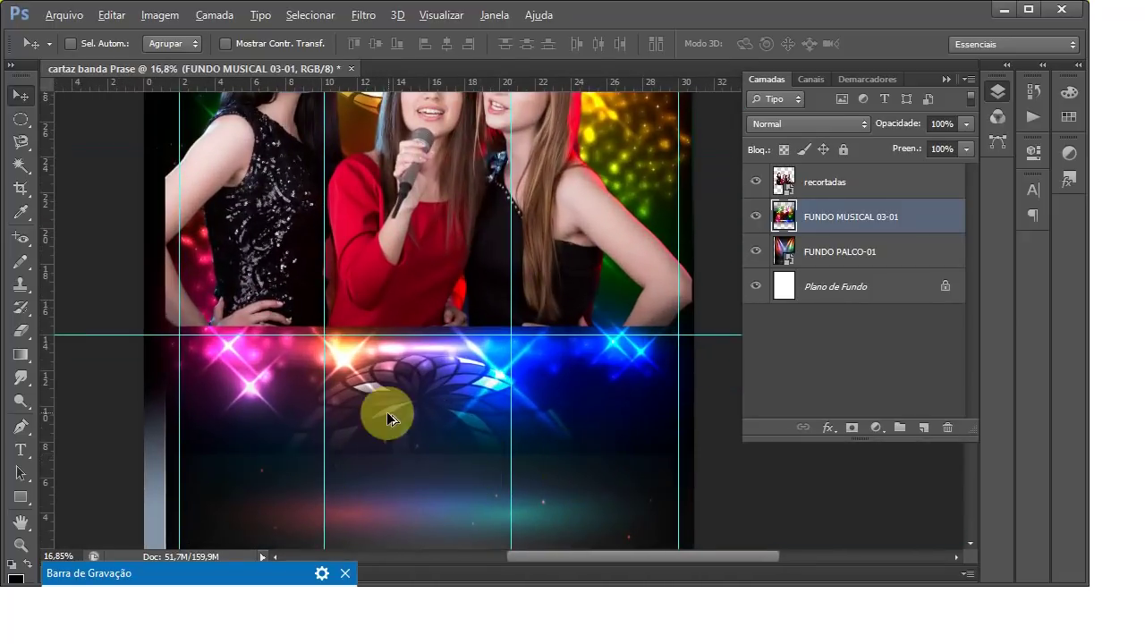
pyautogui.scroll(-1, 387, 412)
pyautogui.scroll(-1, 325, 383)
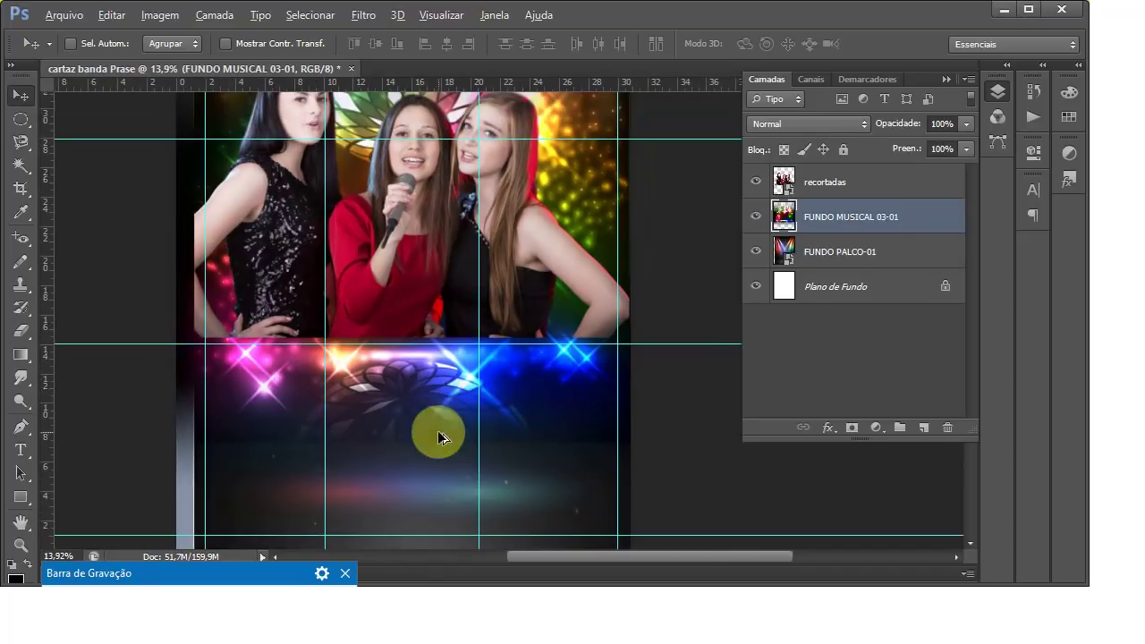
# Step: Hide the upper layers to inspect the FUNDO PALCO-01 stage layer, then show them again
pyautogui.press('alt')
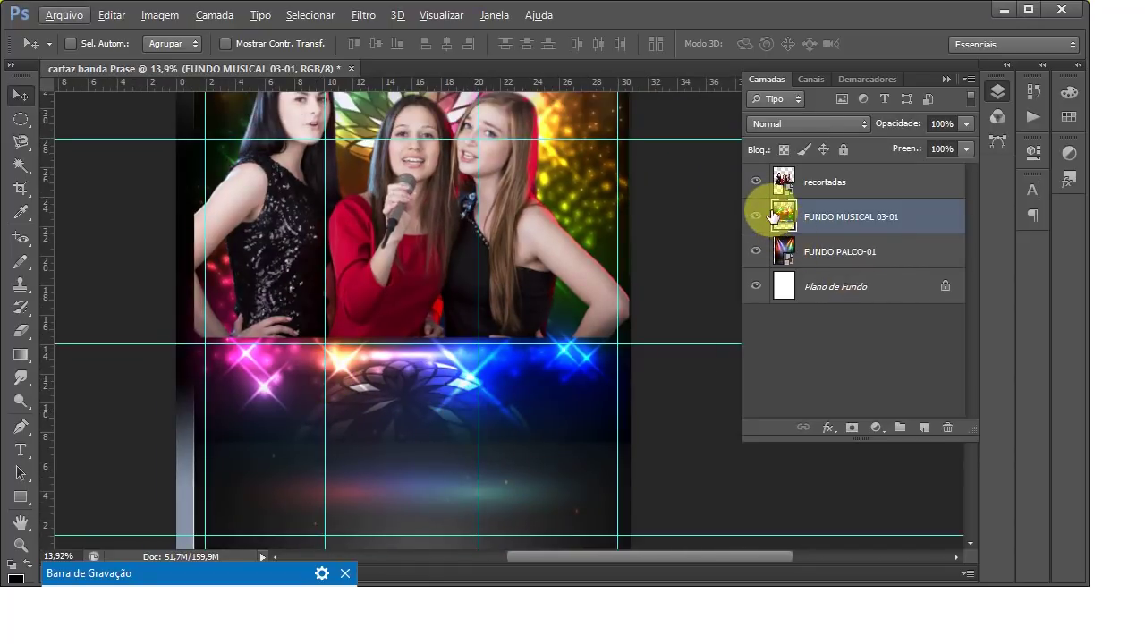
pyautogui.click(756, 217)
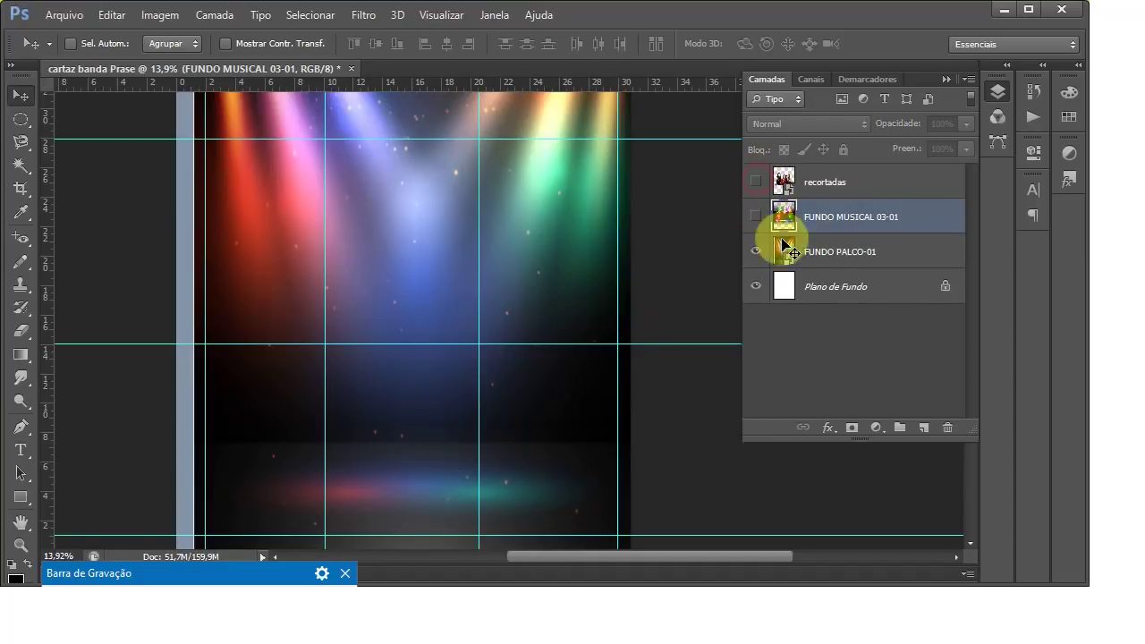
pyautogui.click(848, 254)
pyautogui.scroll(-1, 466, 311)
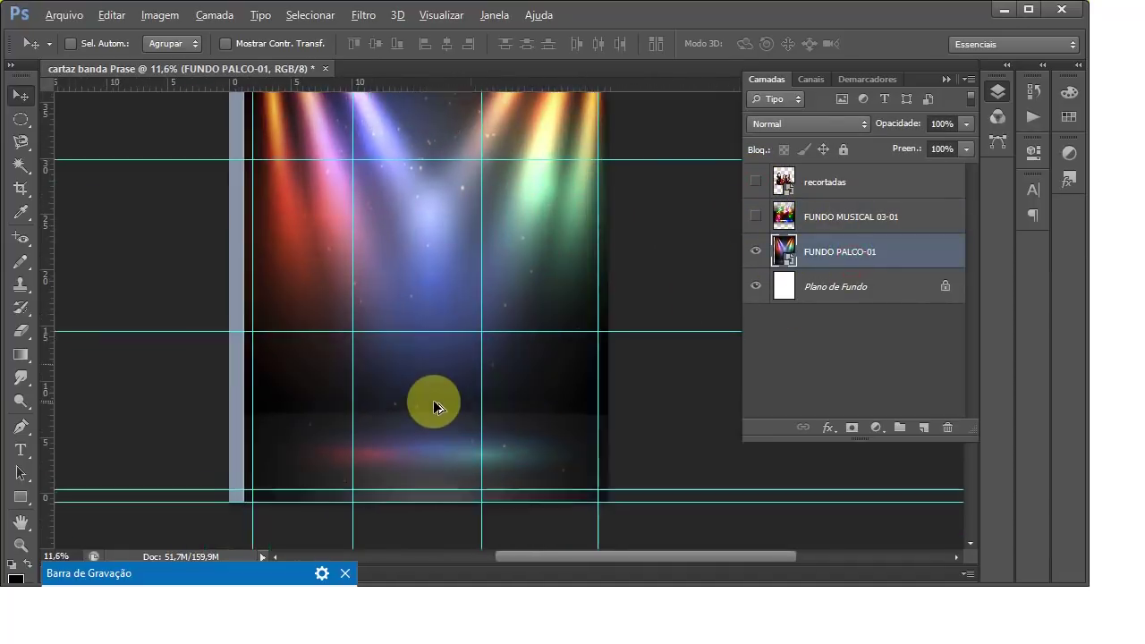
pyautogui.scroll(1, 433, 400)
pyautogui.scroll(-1, 443, 410)
pyautogui.scroll(-1, 442, 410)
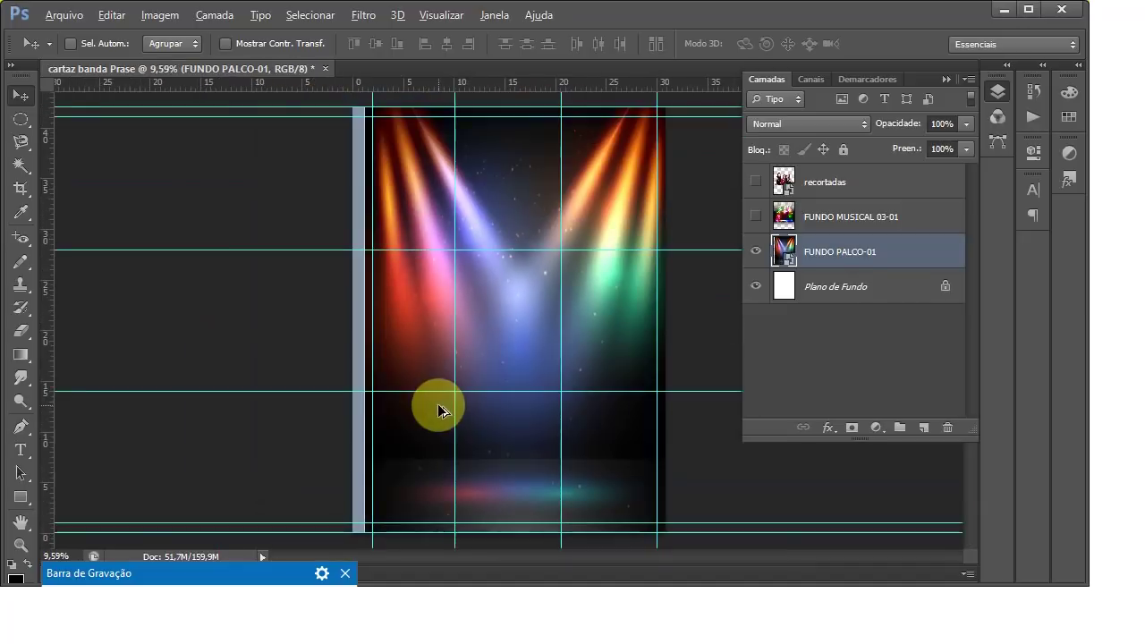
pyautogui.scroll(1, 669, 463)
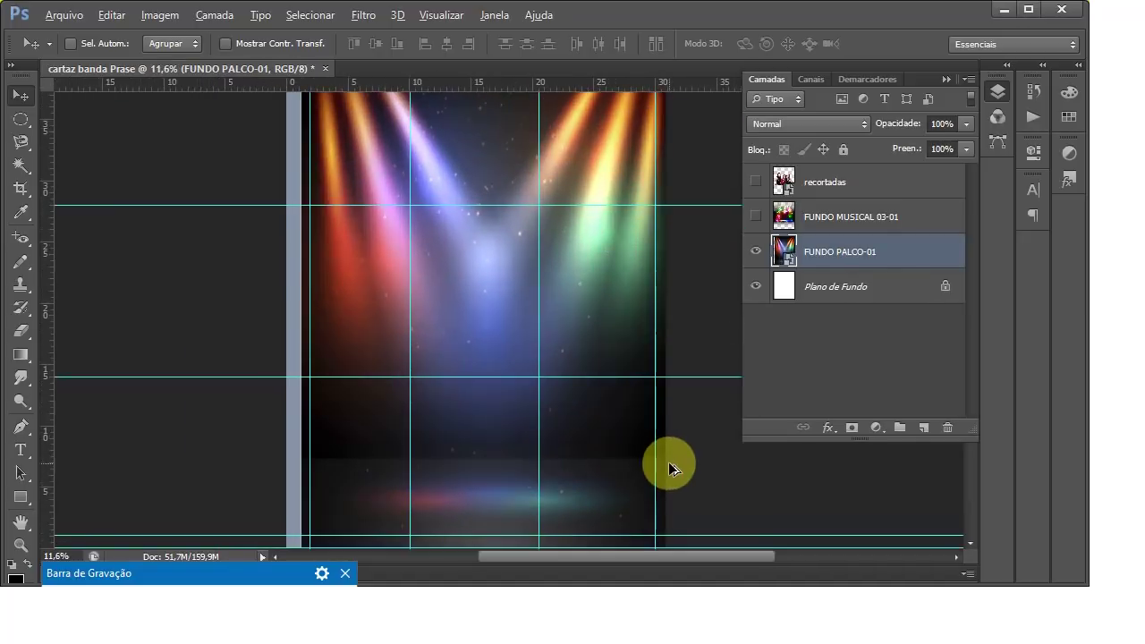
pyautogui.click(756, 217)
pyautogui.click(756, 182)
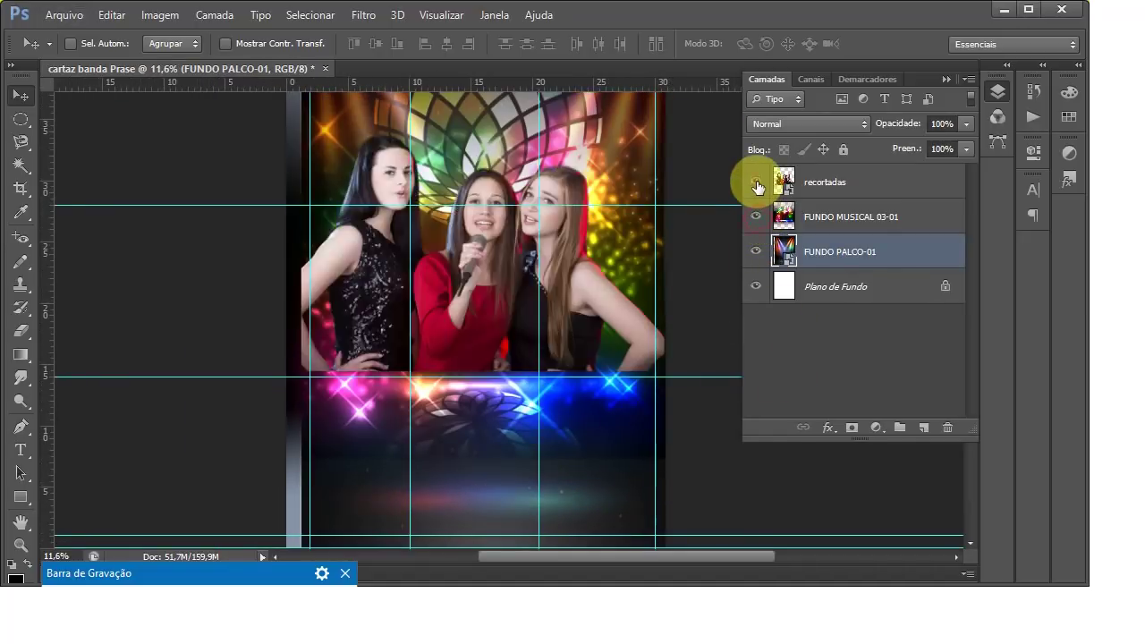
pyautogui.scroll(1, 470, 339)
pyautogui.press('alt')
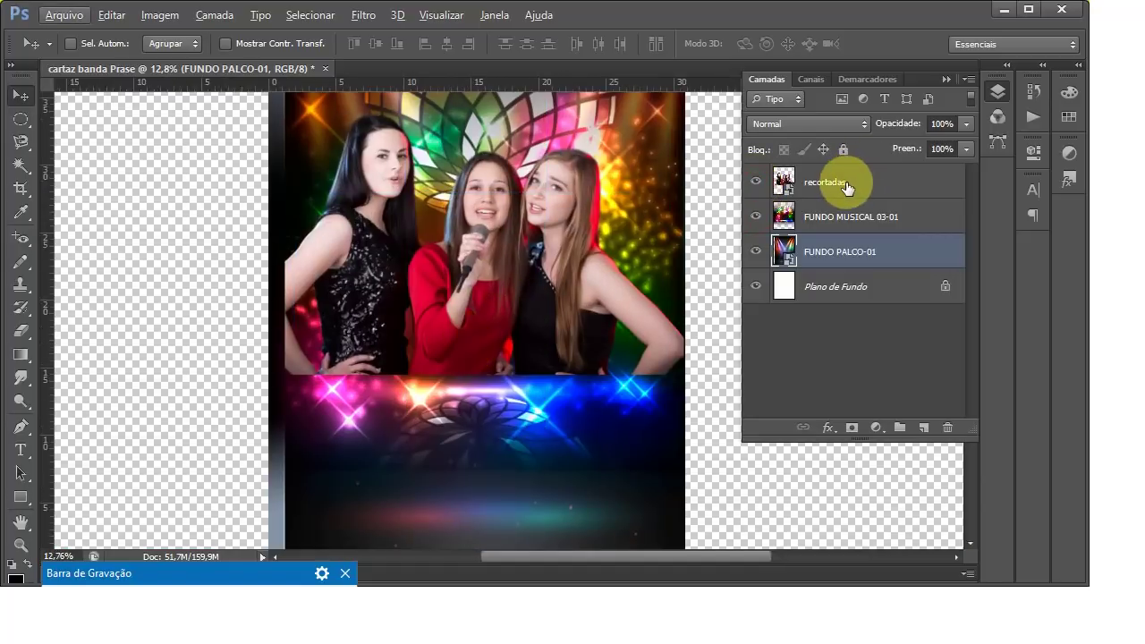
# Step: Rasterize the recortadas singers layer with Rasterizar Camada
pyautogui.rightClick(784, 177)
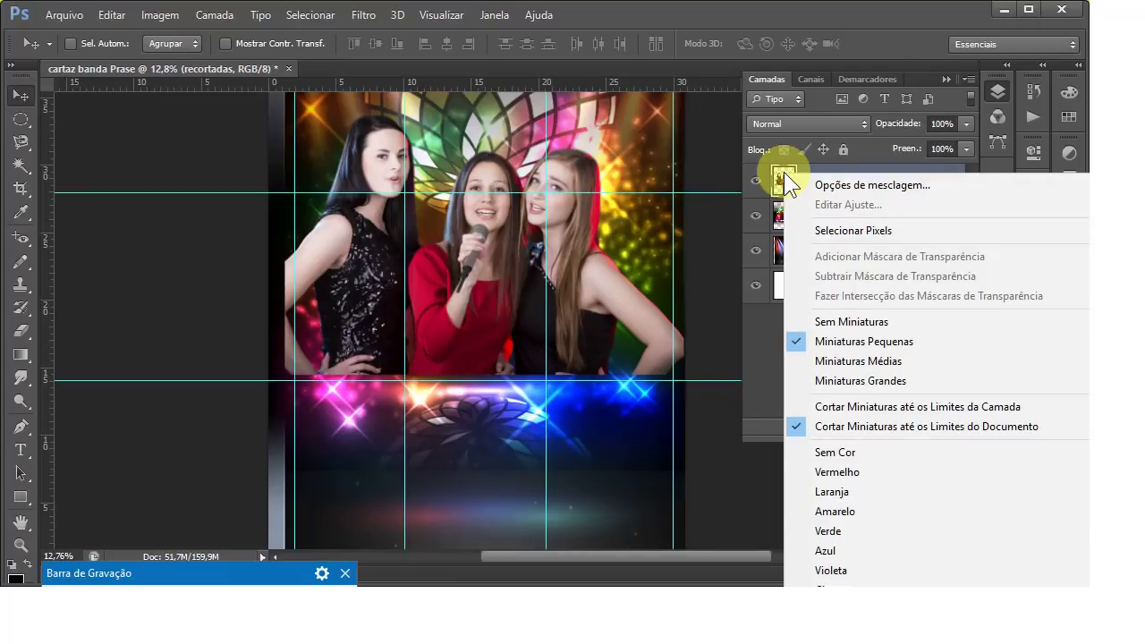
pyautogui.click(784, 171)
pyautogui.rightClick(778, 181)
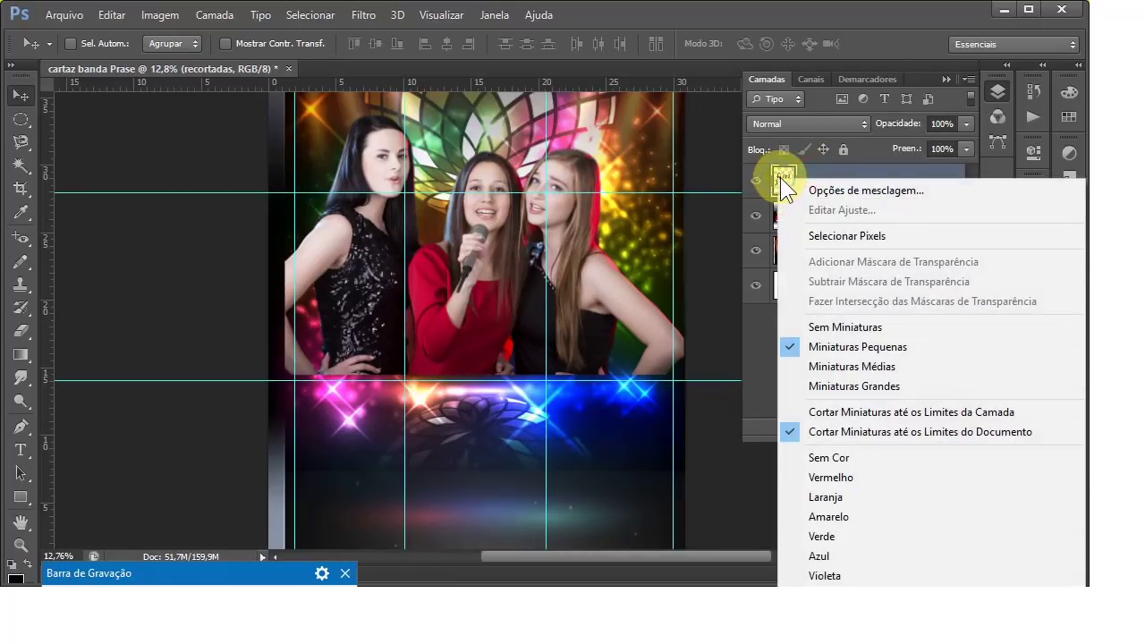
pyautogui.rightClick(818, 172)
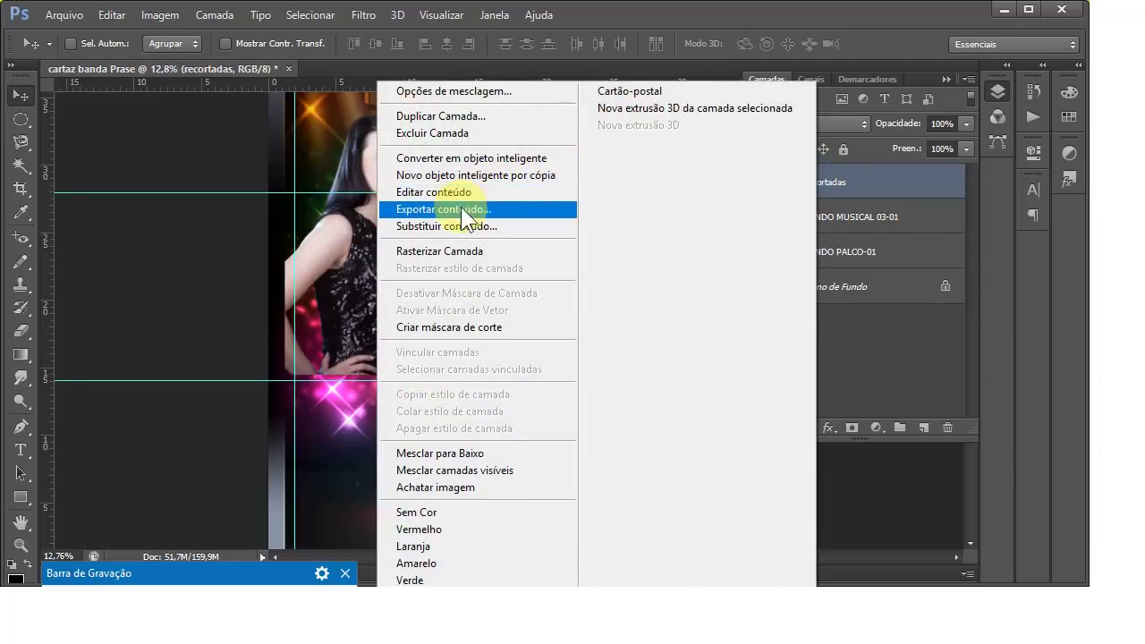
pyautogui.click(446, 252)
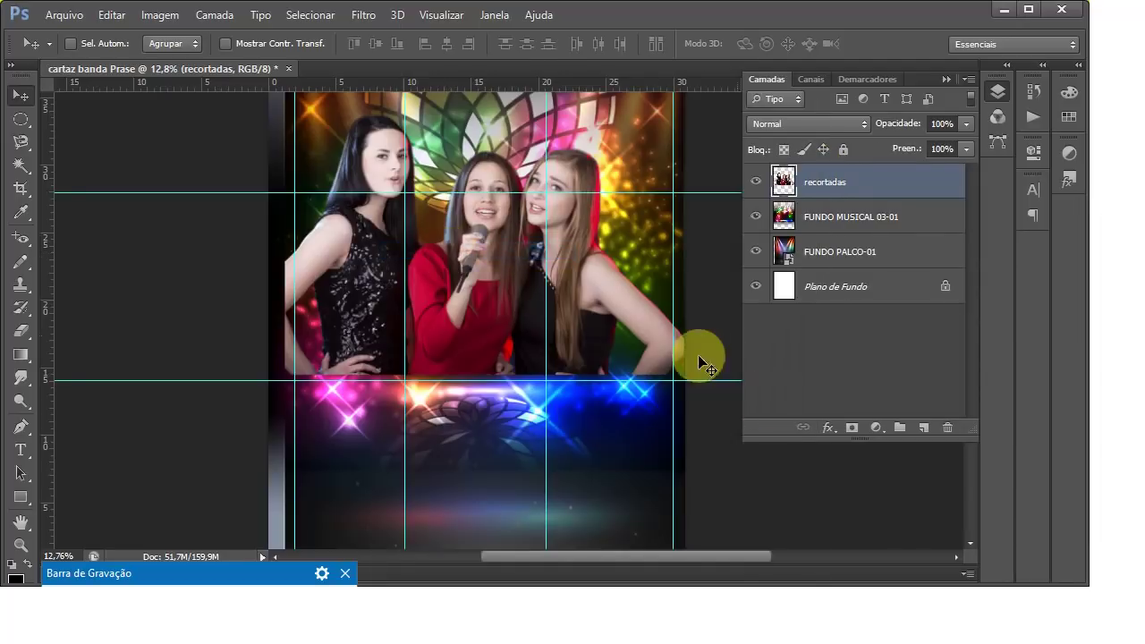
# Step: Add a white layer mask to the singers layer and make it active
pyautogui.click(852, 430)
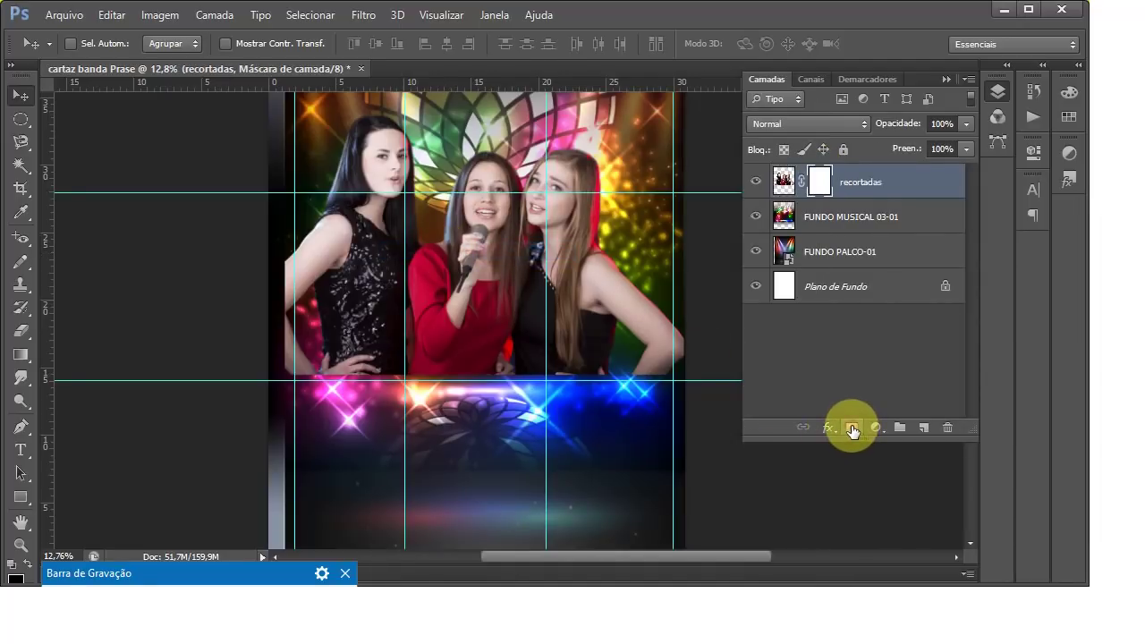
pyautogui.click(819, 181)
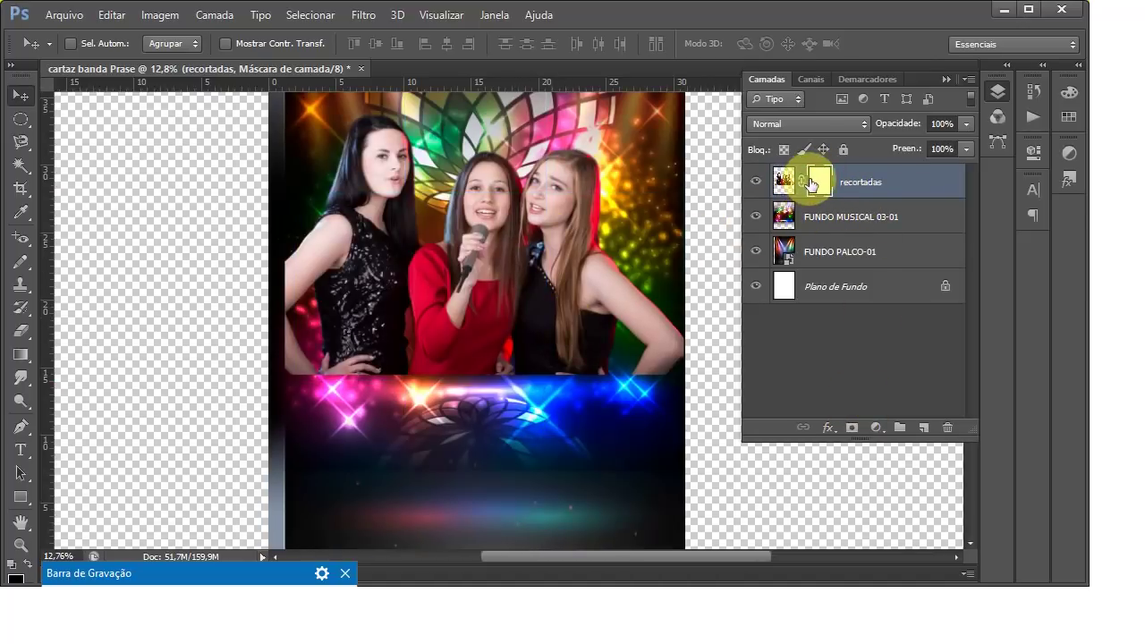
pyautogui.click(820, 182)
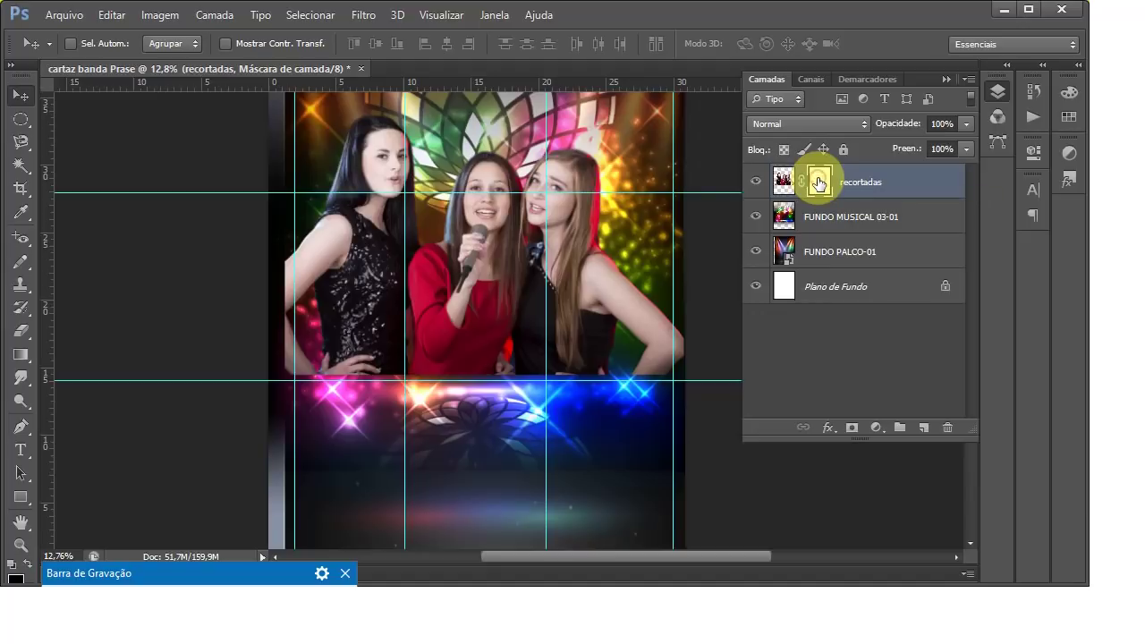
# Step: Drag an upward gradient on the recortadas mask so the singers' lower bodies fade into the stage lights
pyautogui.click(22, 354)
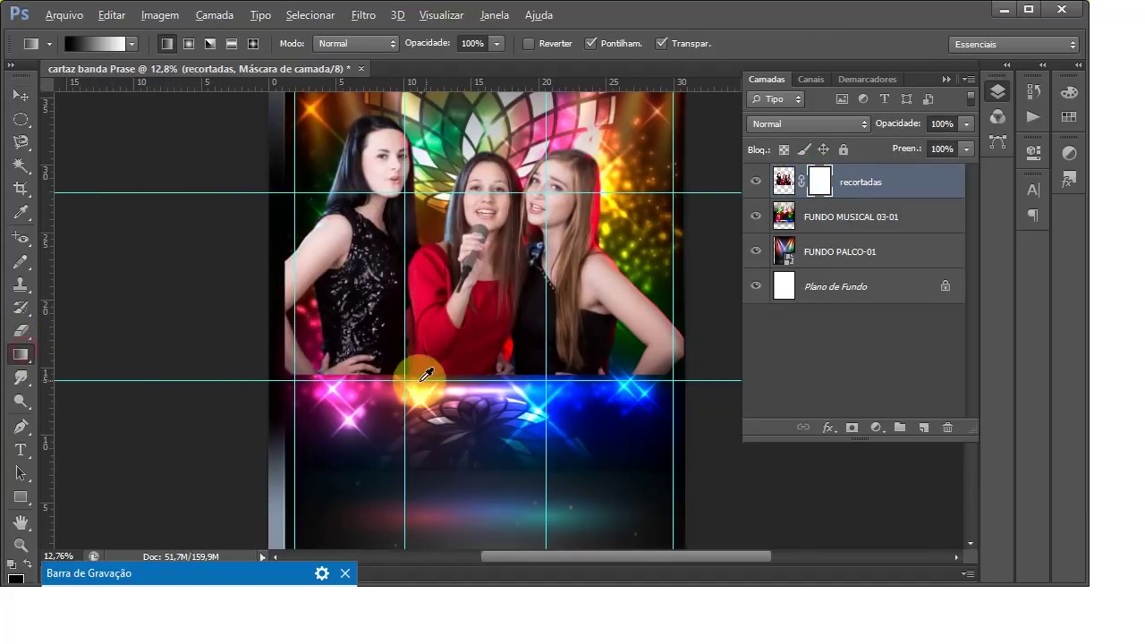
pyautogui.scroll(3, 469, 381)
pyautogui.press('alt')
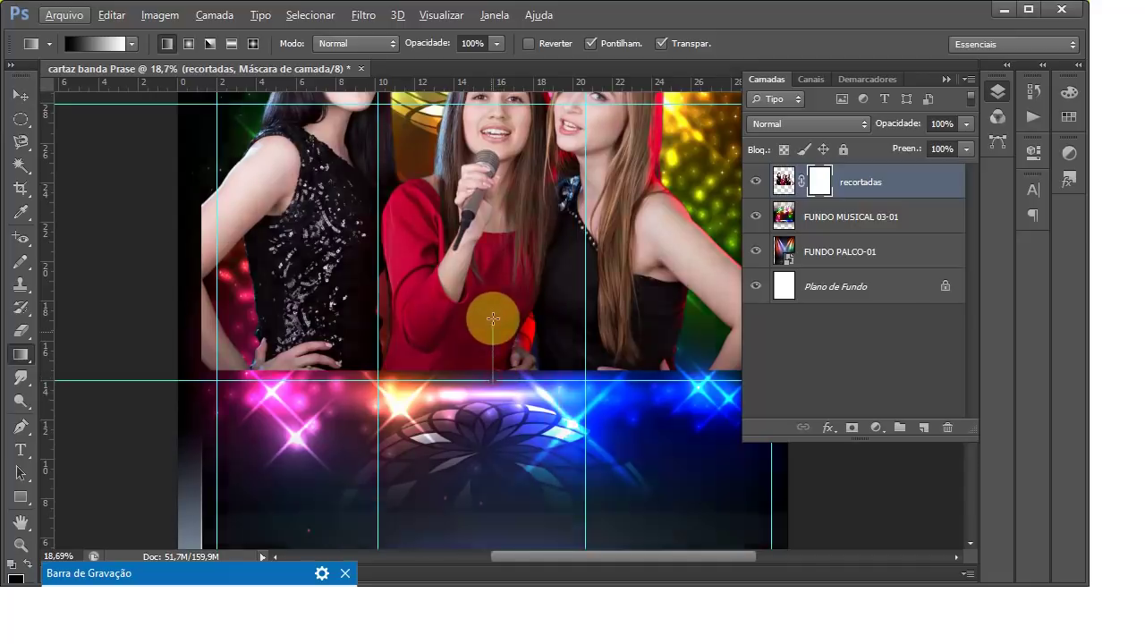
pyautogui.moveTo(493, 379); pyautogui.dragTo(494, 295)
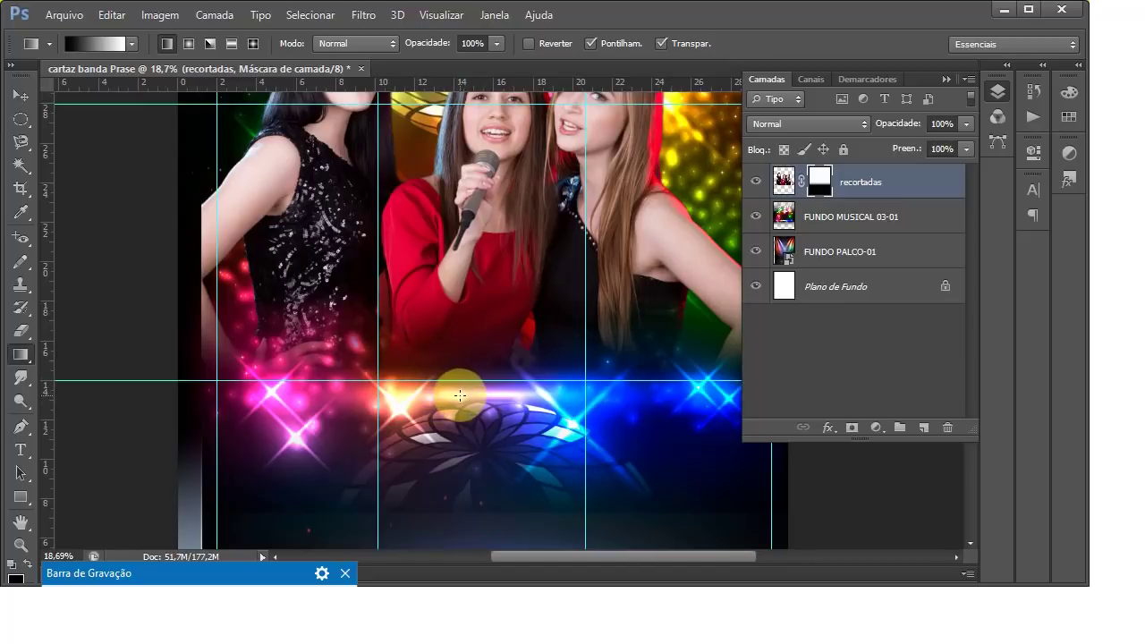
pyautogui.scroll(-1, 428, 373)
pyautogui.scroll(-1, 409, 358)
pyautogui.scroll(-1, 379, 340)
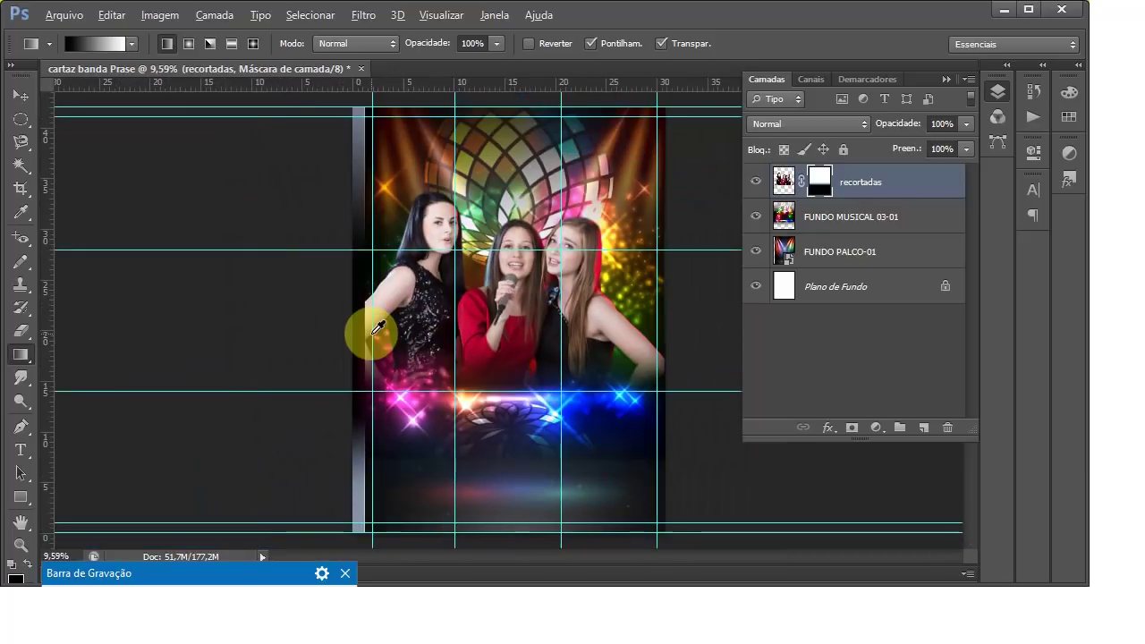
pyautogui.click(20, 95)
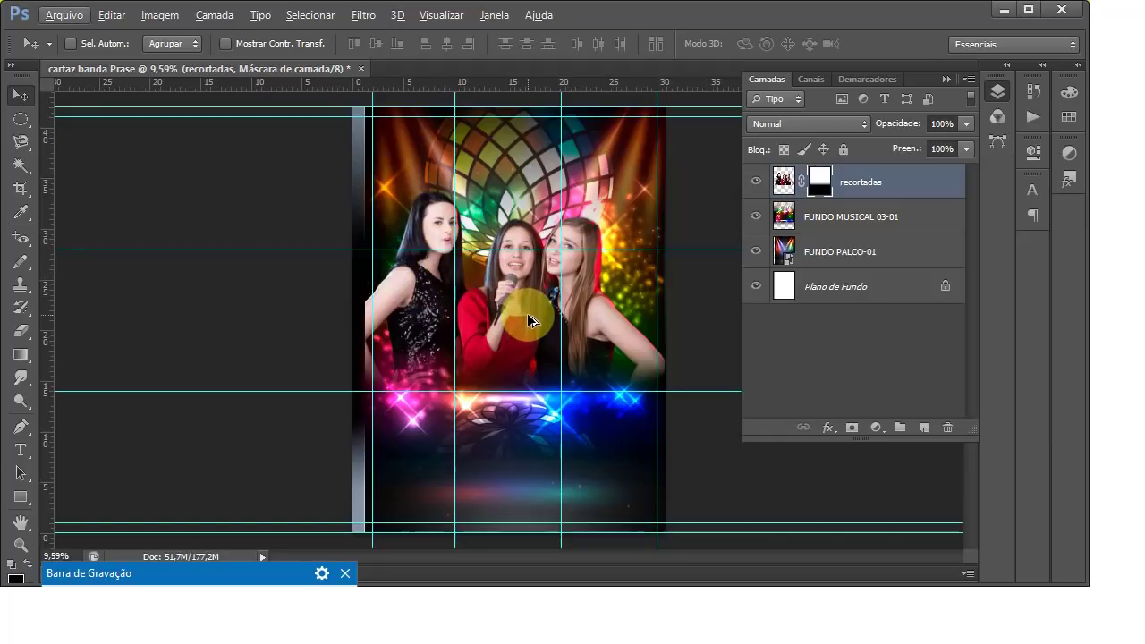
pyautogui.click(23, 452)
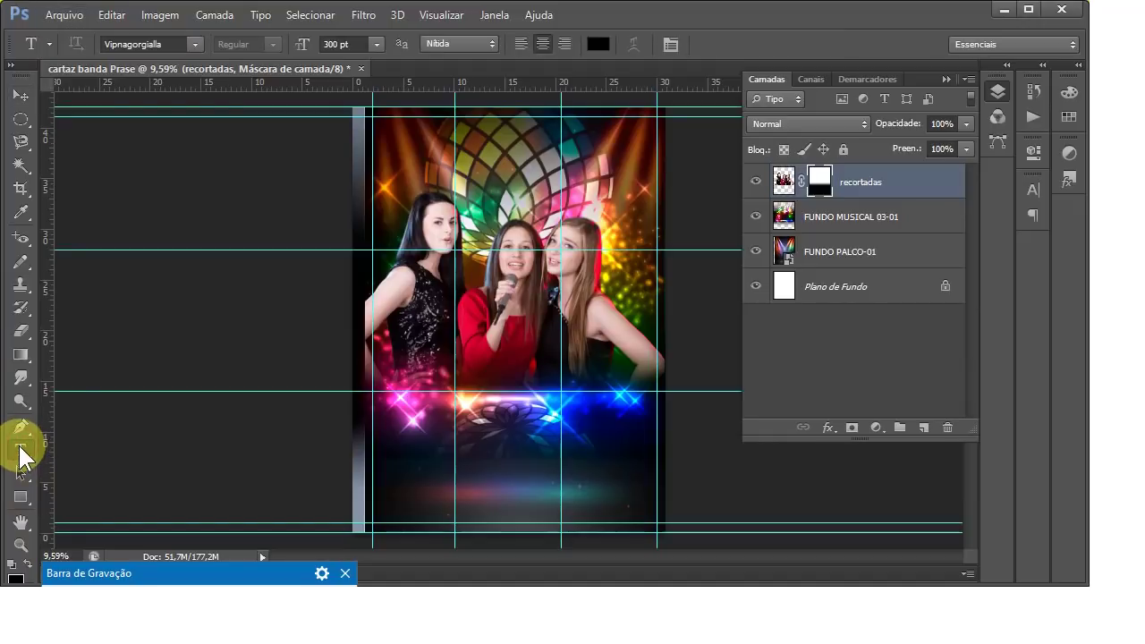
# Step: Copy PRAISE from the 'Banda PRAISE 3 girls' line in Word, then return to Photoshop
pyautogui.hotkey('alt', 'Tab')
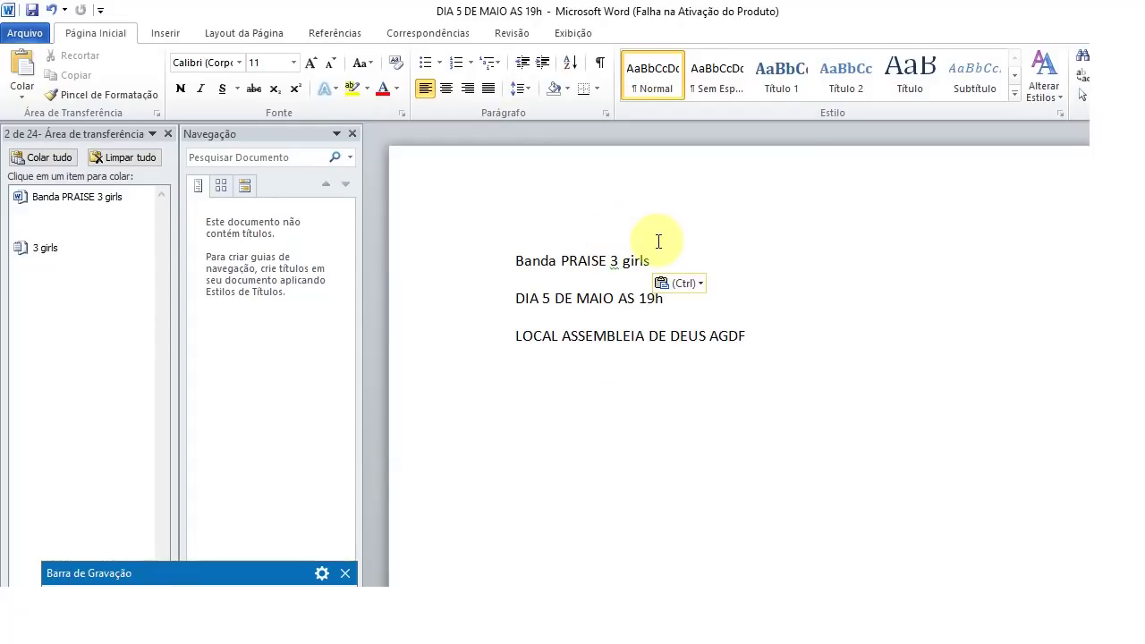
pyautogui.press('alt')
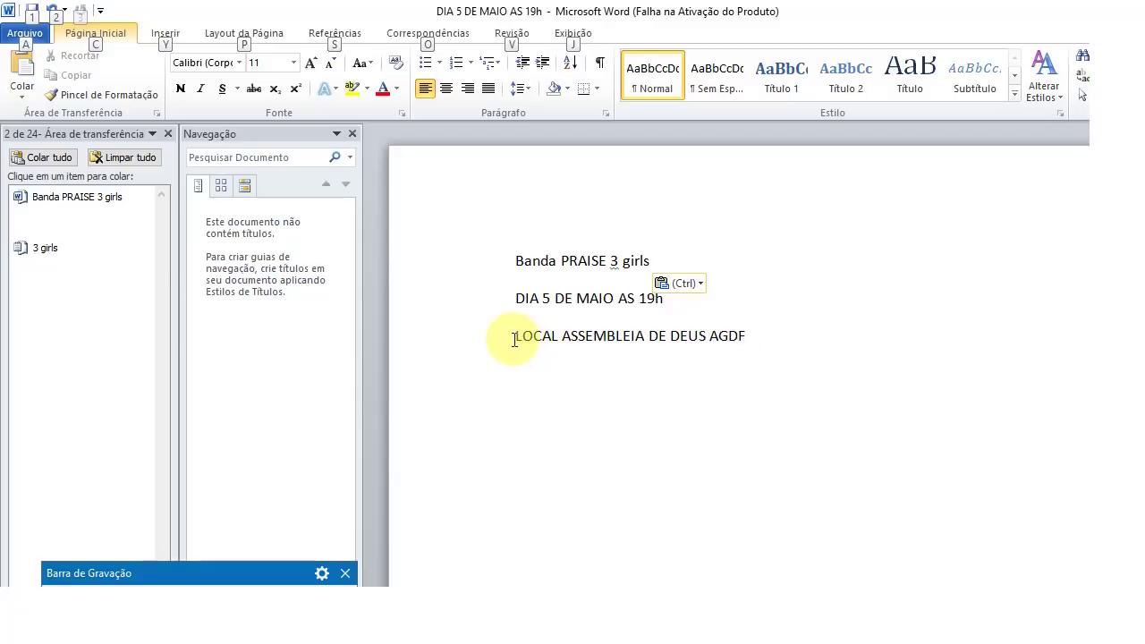
pyautogui.moveTo(514, 339); pyautogui.dragTo(558, 340)
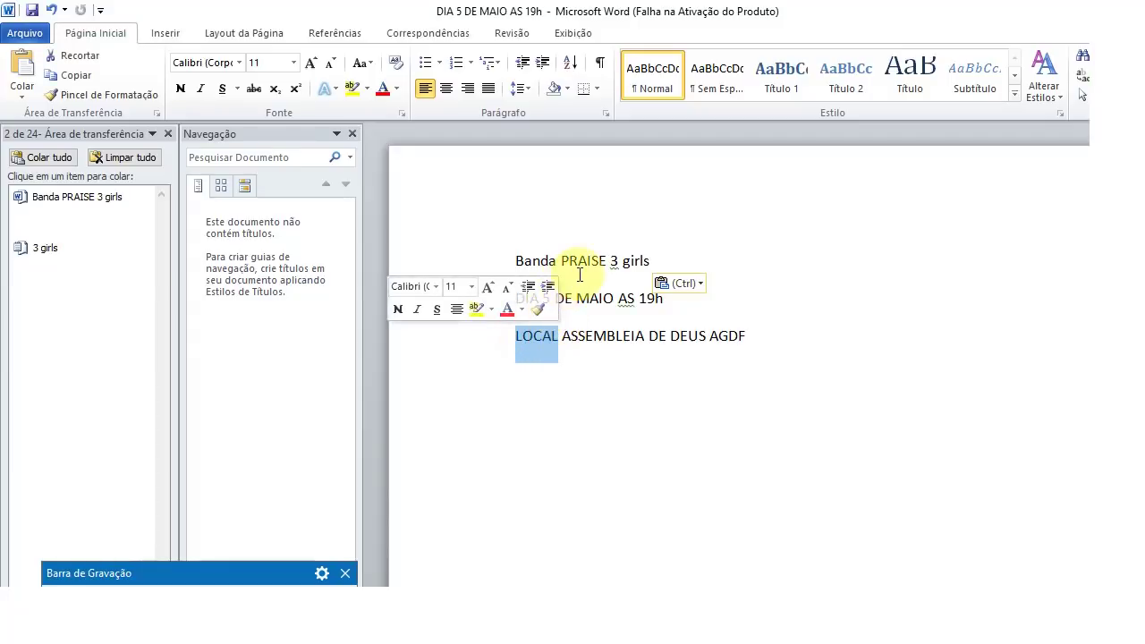
pyautogui.moveTo(513, 261); pyautogui.dragTo(562, 266)
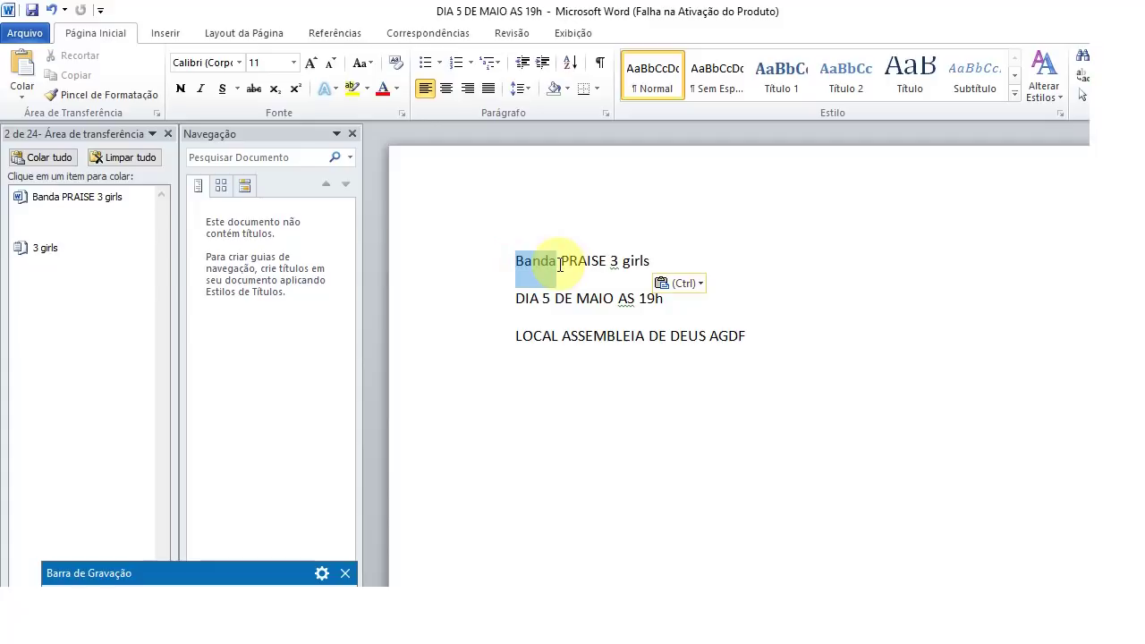
pyautogui.click(563, 260)
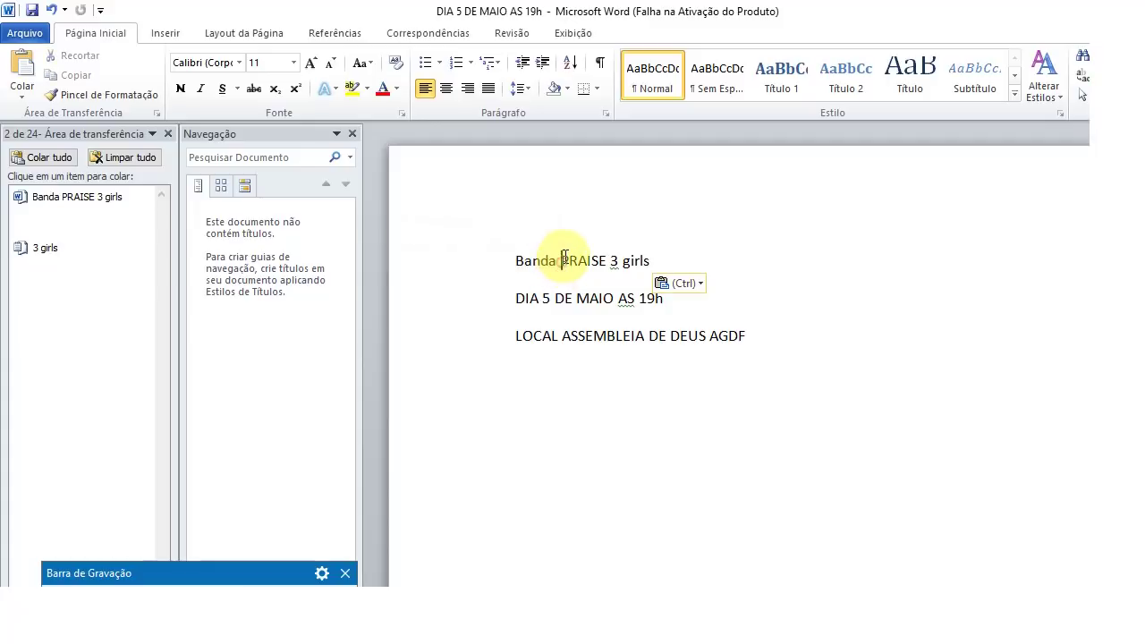
pyautogui.moveTo(562, 260); pyautogui.dragTo(606, 270)
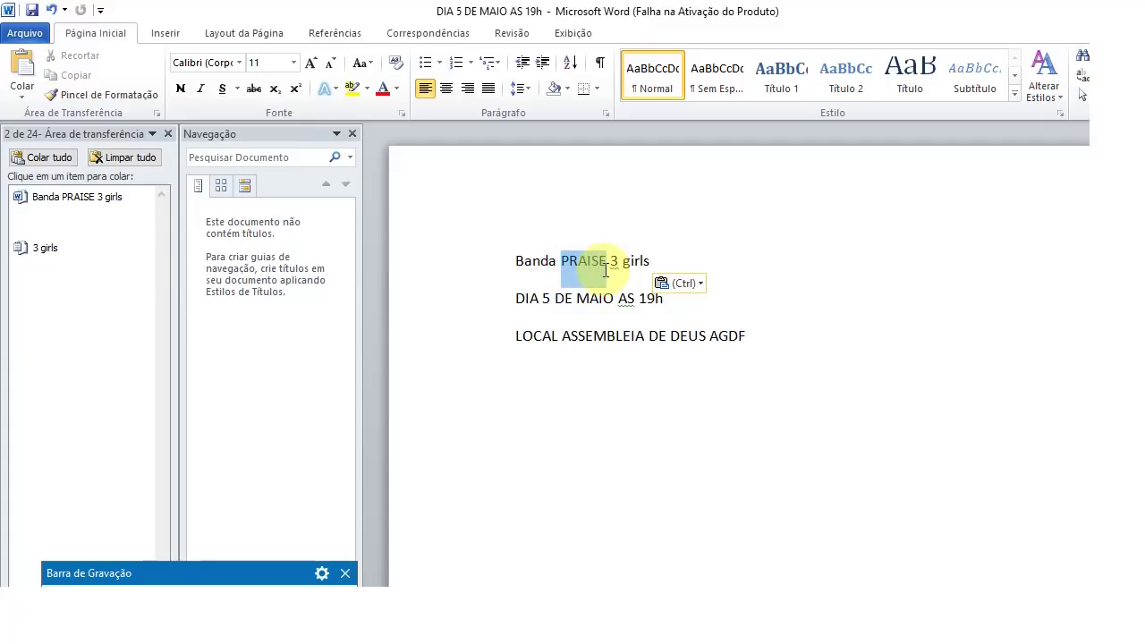
pyautogui.rightClick(586, 258)
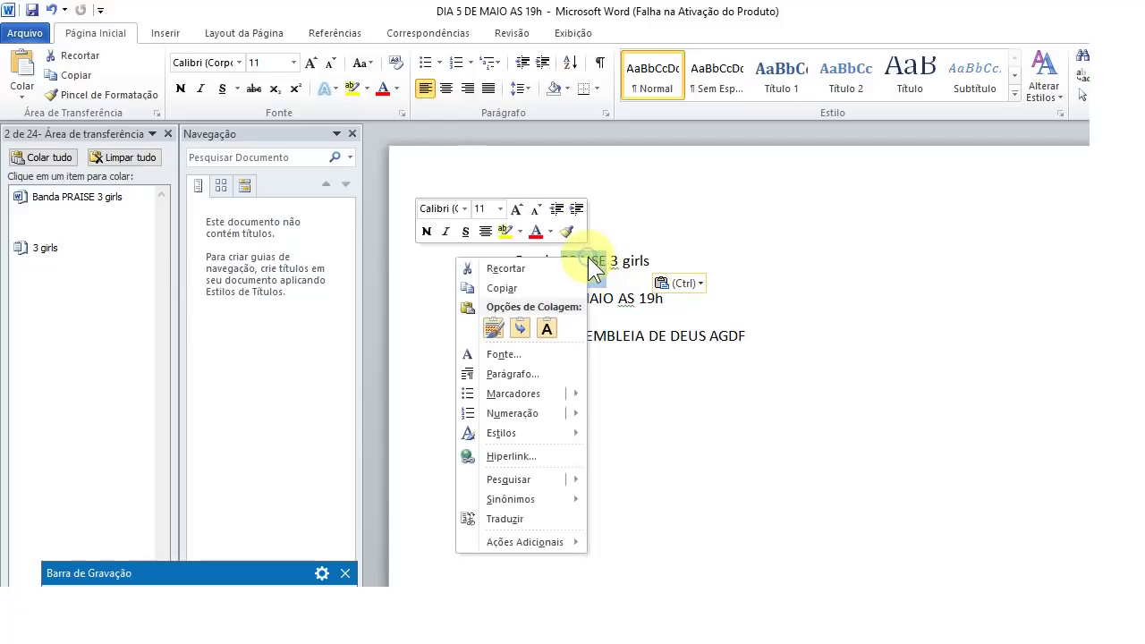
pyautogui.click(499, 288)
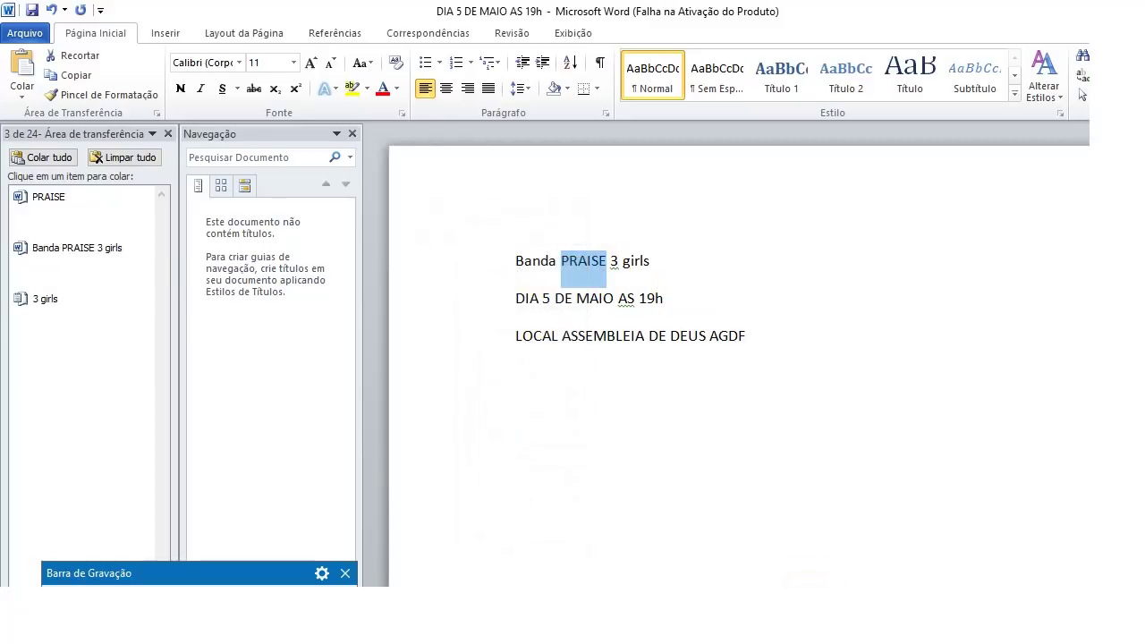
pyautogui.hotkey('alt', 'Tab')
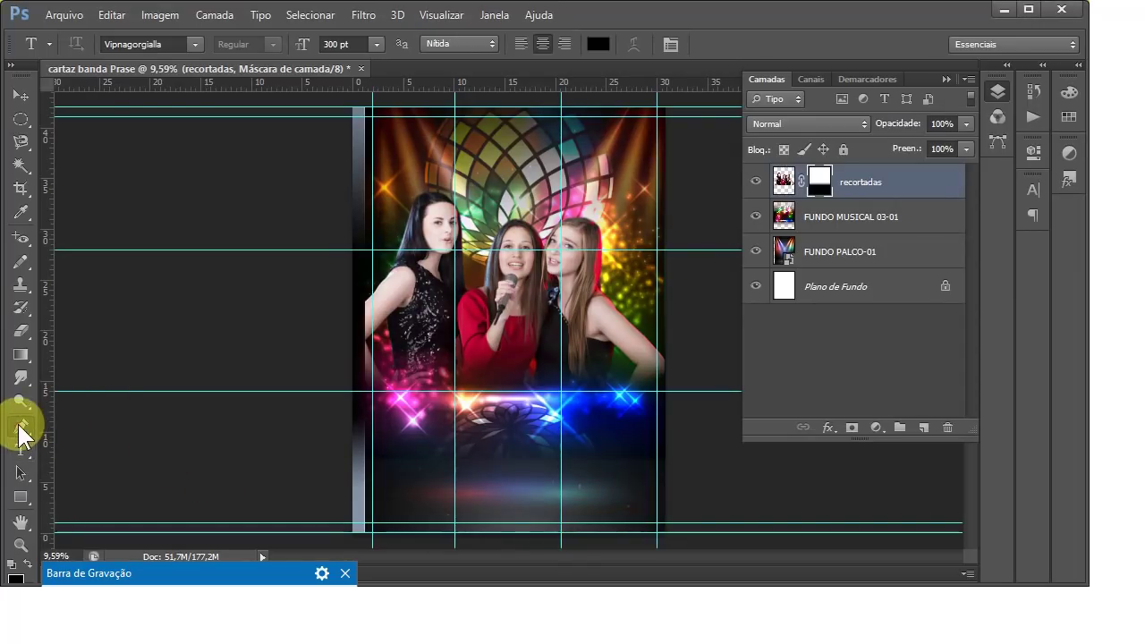
# Step: Add a 72 pt PRAISE text layer and centre it just below the singers
pyautogui.click(20, 428)
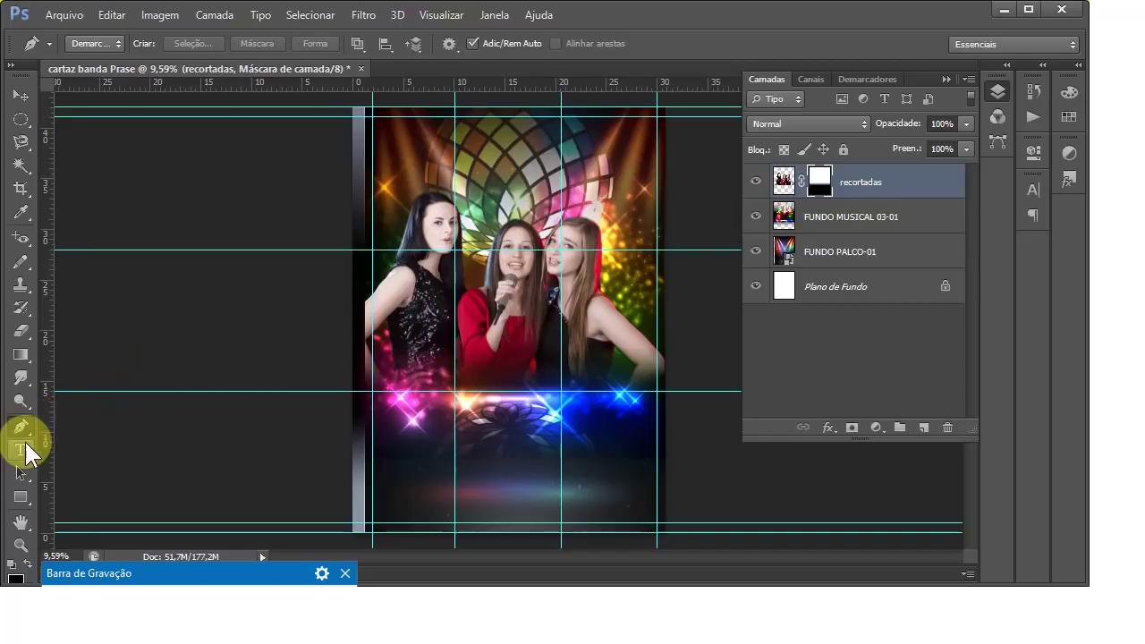
pyautogui.click(26, 443)
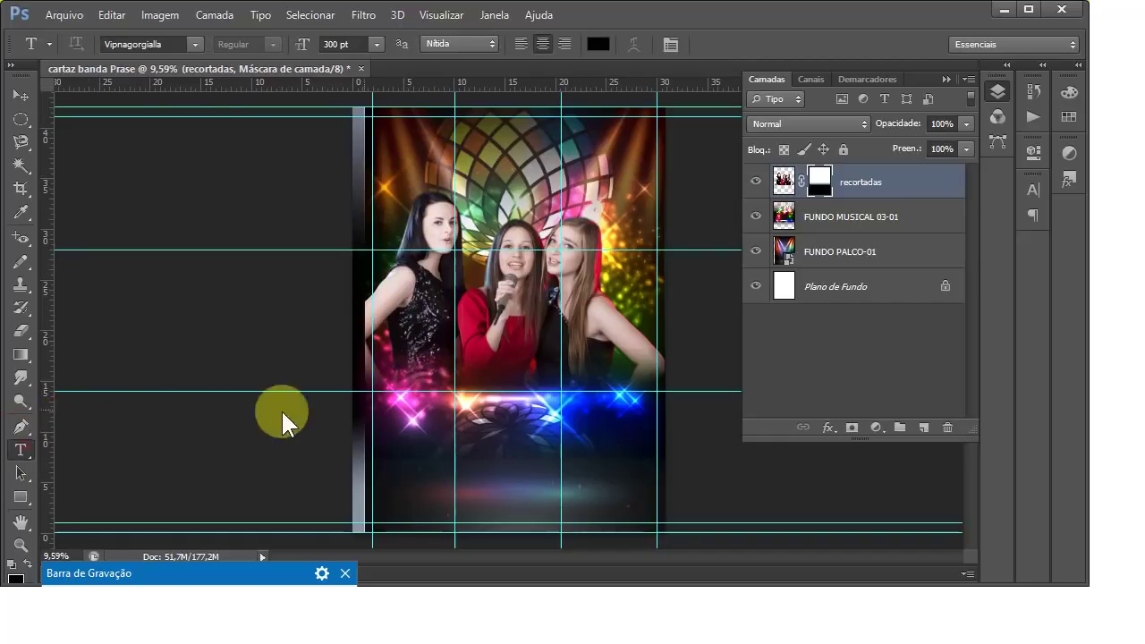
pyautogui.click(395, 410)
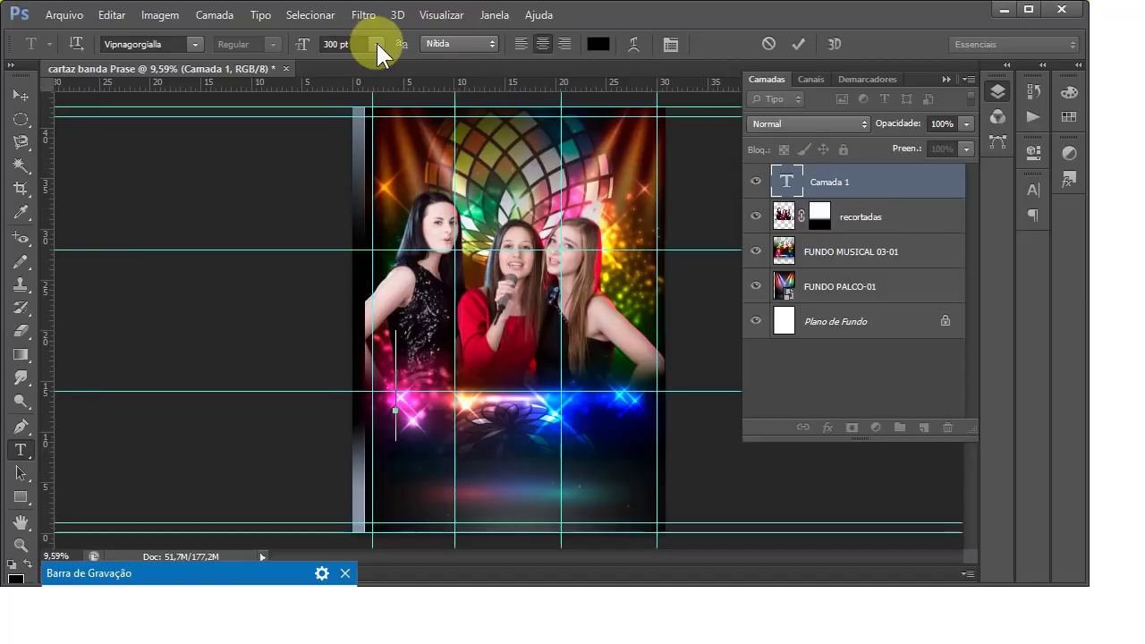
pyautogui.click(378, 44)
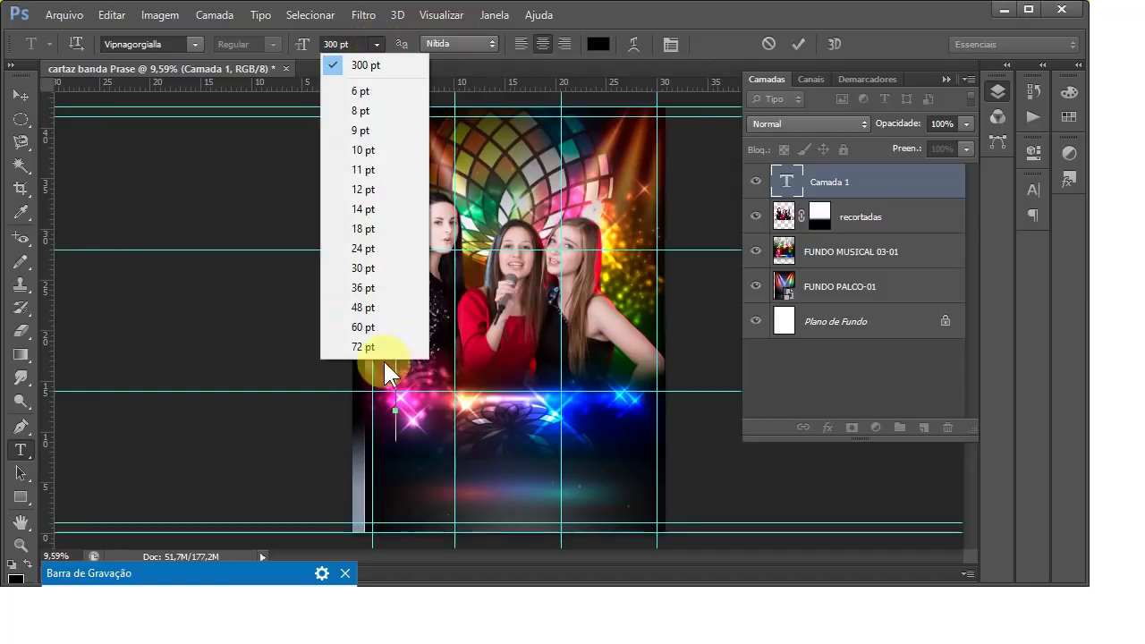
pyautogui.click(357, 346)
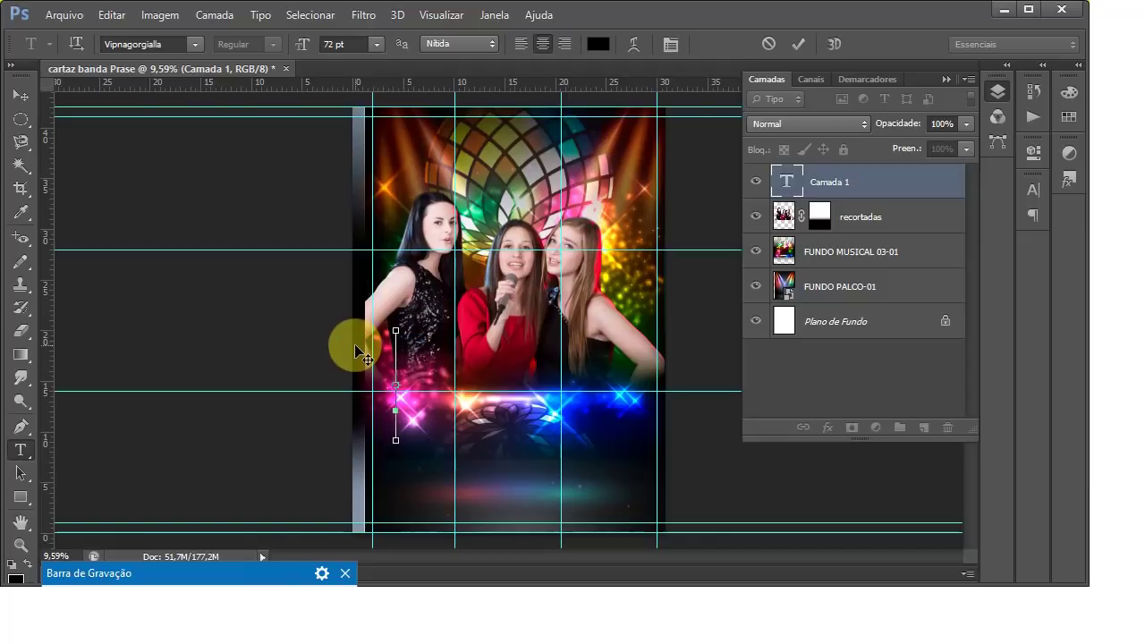
pyautogui.write('PRAISE')
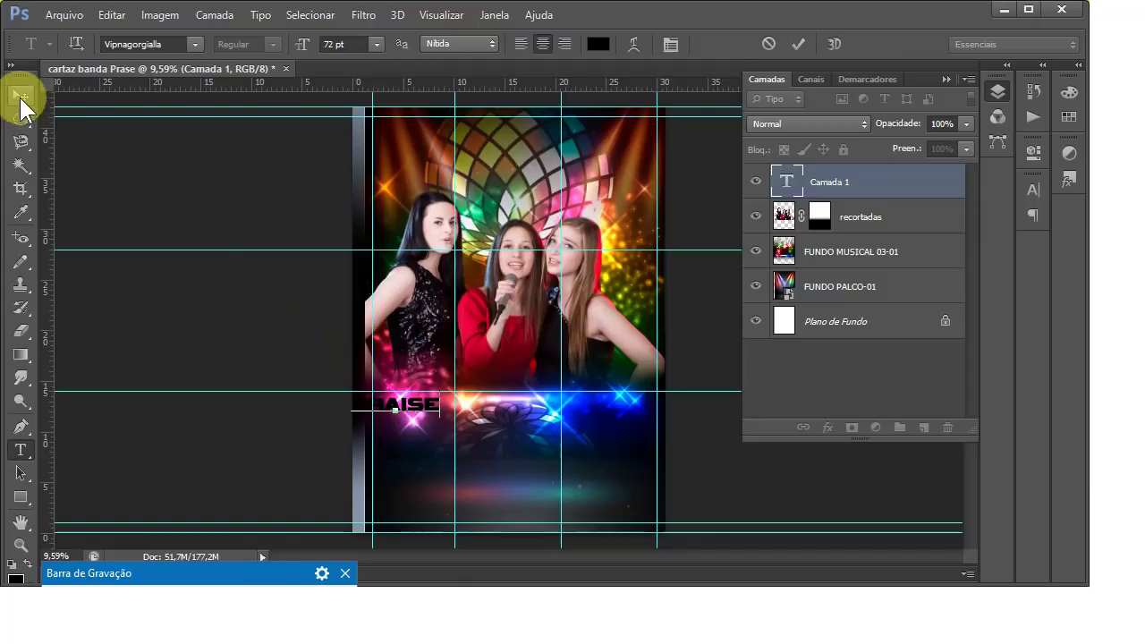
pyautogui.click(20, 95)
pyautogui.moveTo(413, 414); pyautogui.dragTo(523, 423)
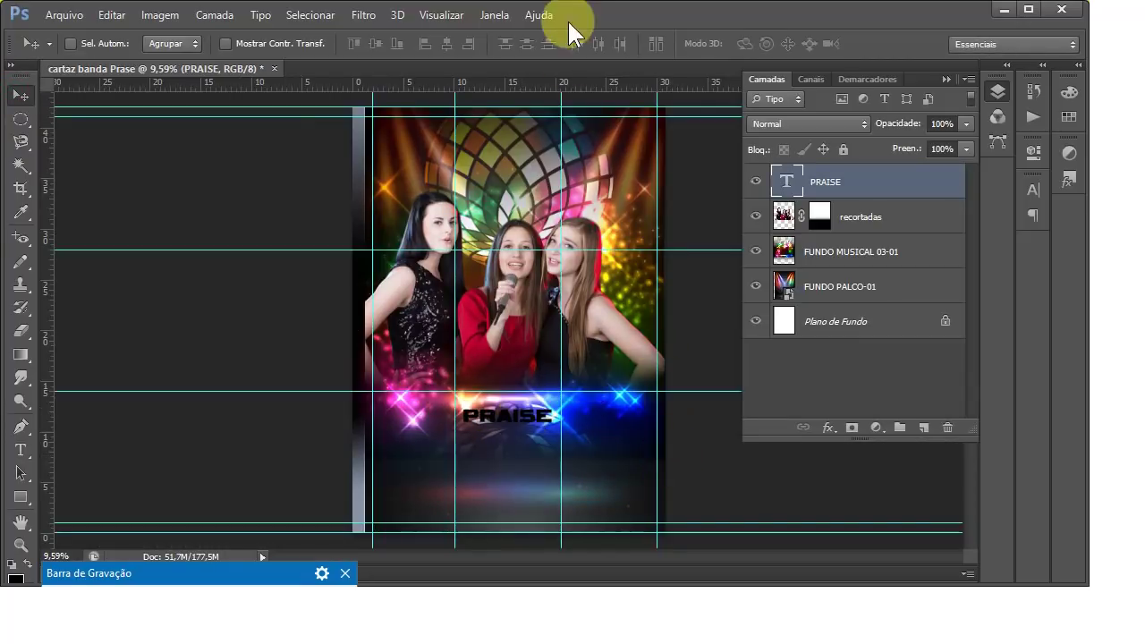
# Step: Free-transform the PRAISE text up to about 264% and commit the resize
pyautogui.click(112, 15)
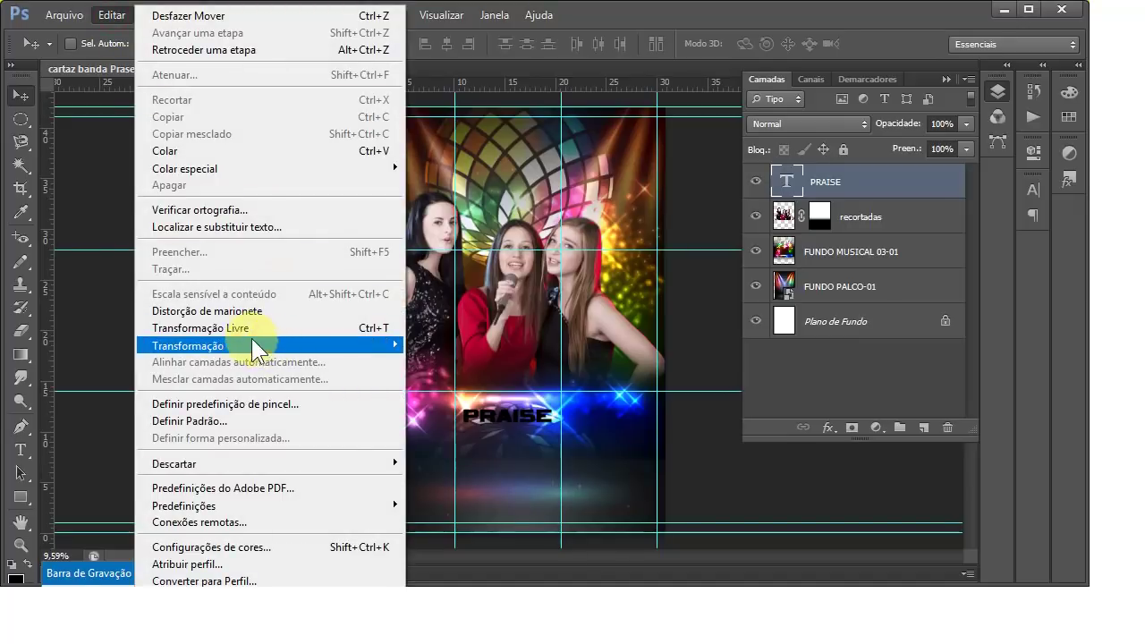
pyautogui.click(226, 330)
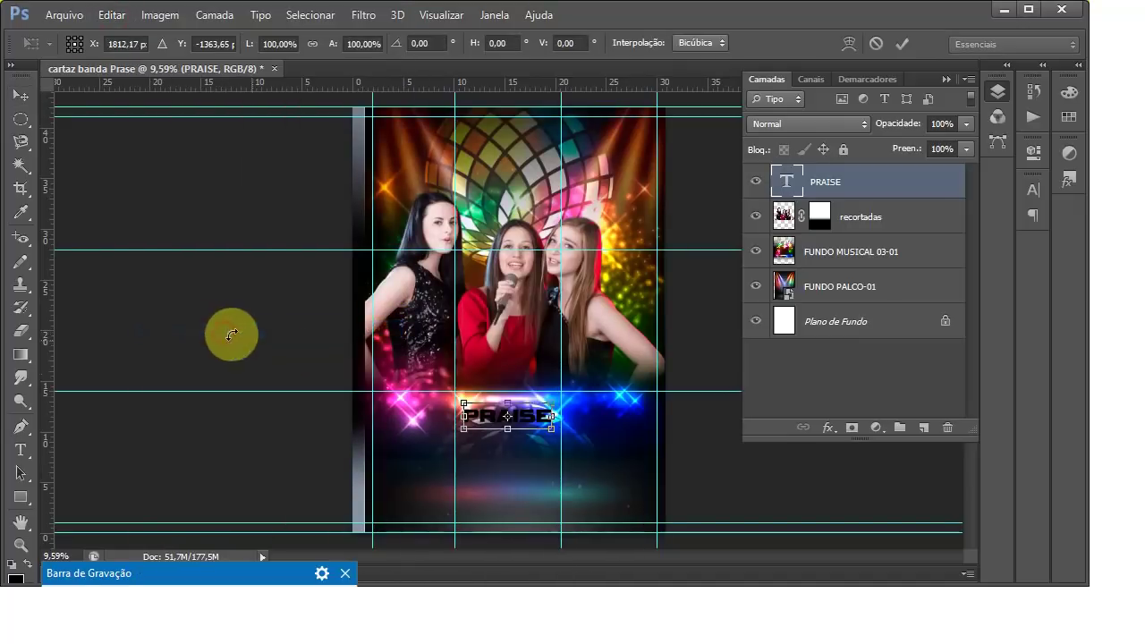
pyautogui.moveTo(552, 405); pyautogui.dragTo(651, 374)
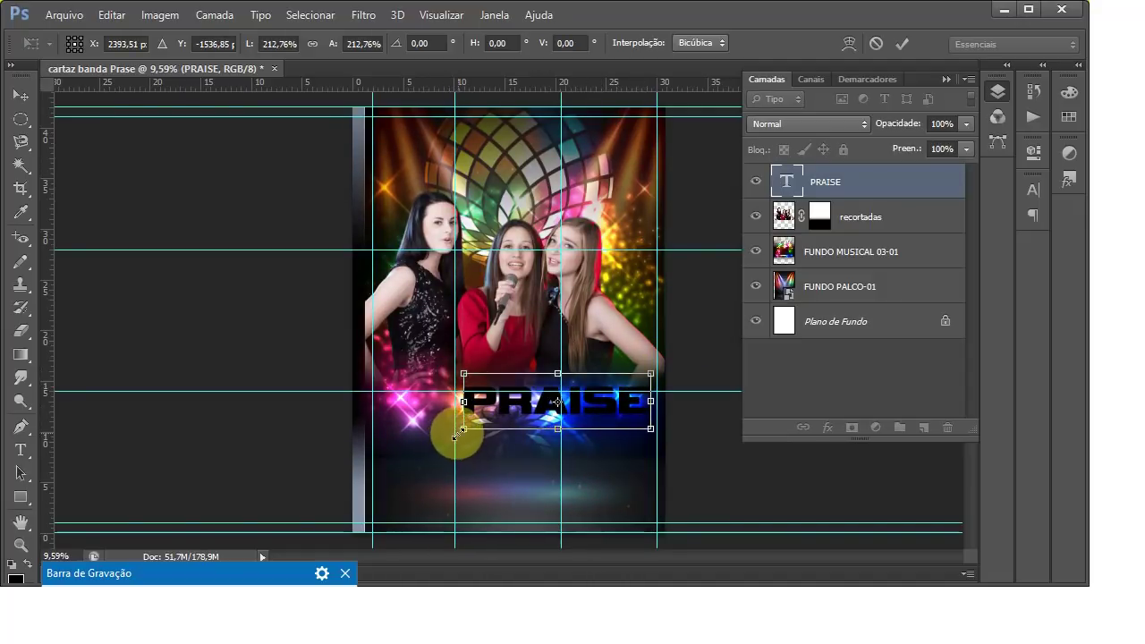
pyautogui.moveTo(463, 430); pyautogui.dragTo(384, 452)
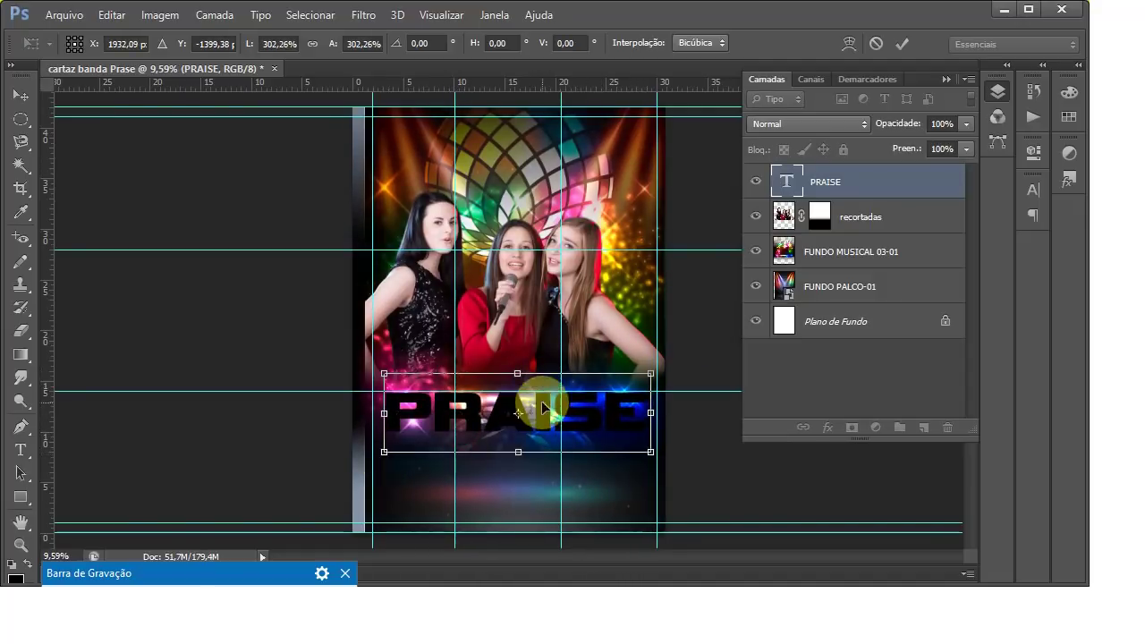
pyautogui.moveTo(508, 414); pyautogui.dragTo(502, 418)
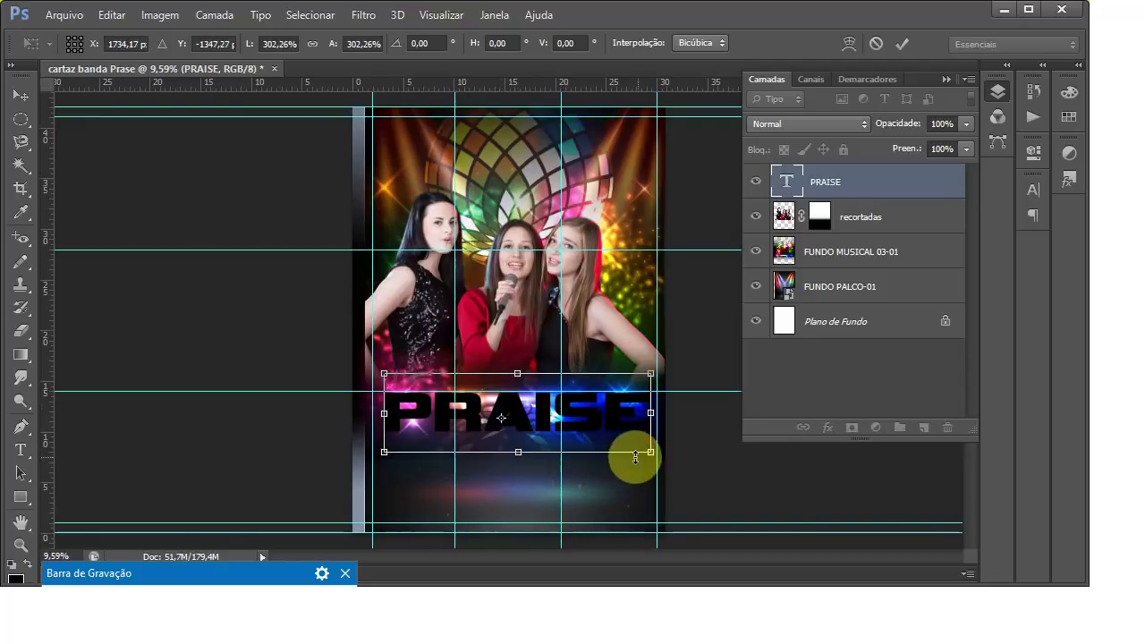
pyautogui.moveTo(650, 452); pyautogui.dragTo(617, 442)
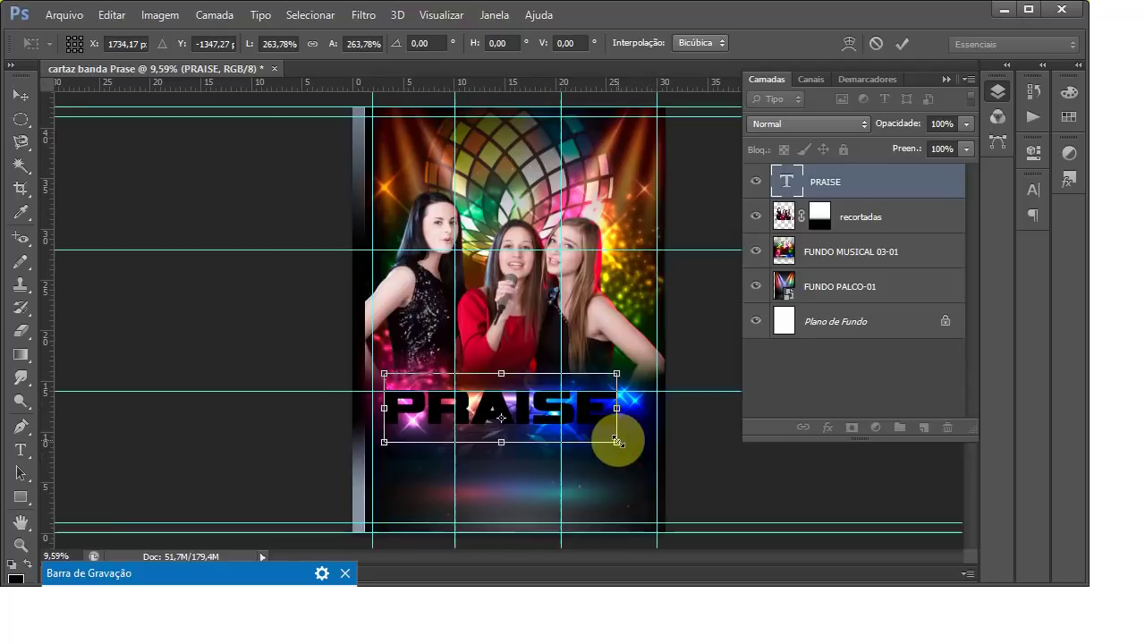
pyautogui.click(904, 44)
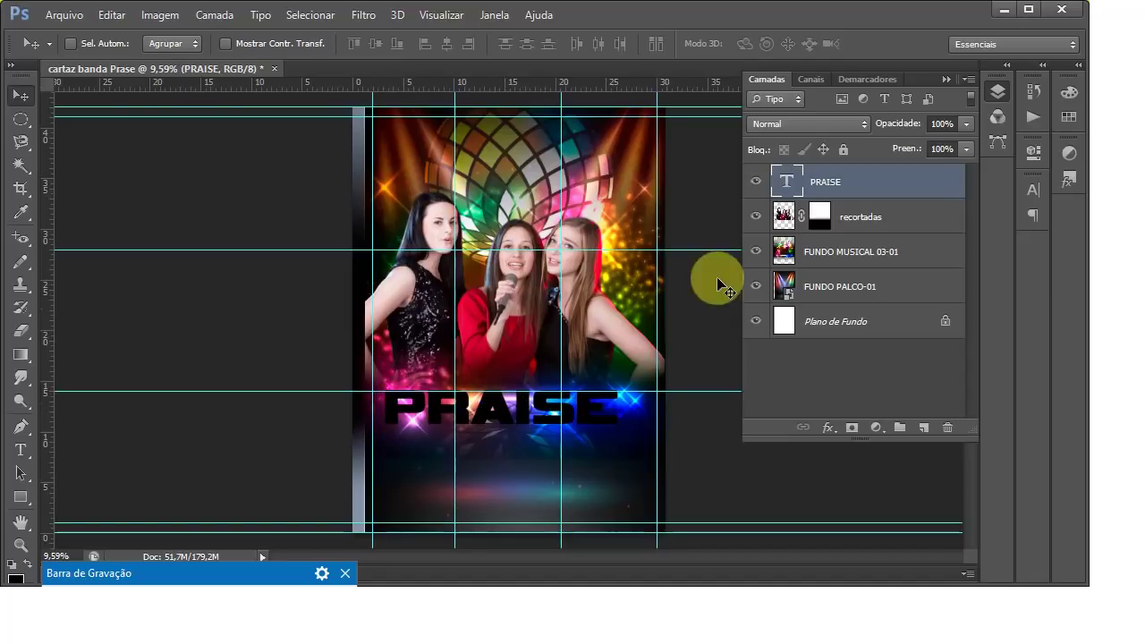
# Step: Load the ESILOS ESPECIAIS DE JM DESIGN style library into the Styles panel
pyautogui.click(945, 76)
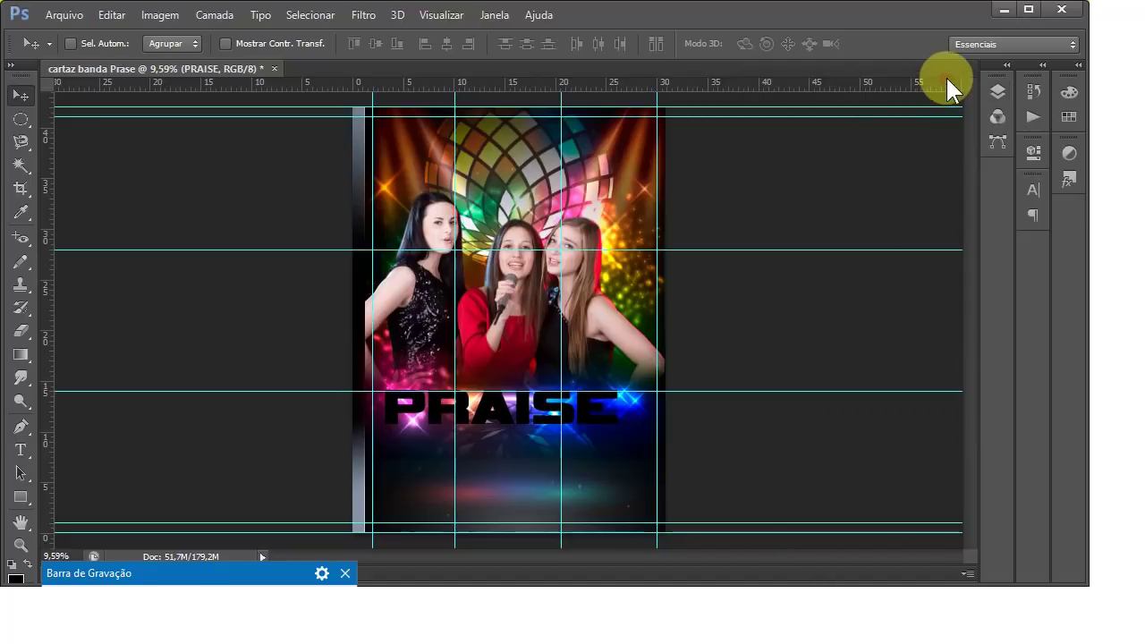
pyautogui.click(1068, 180)
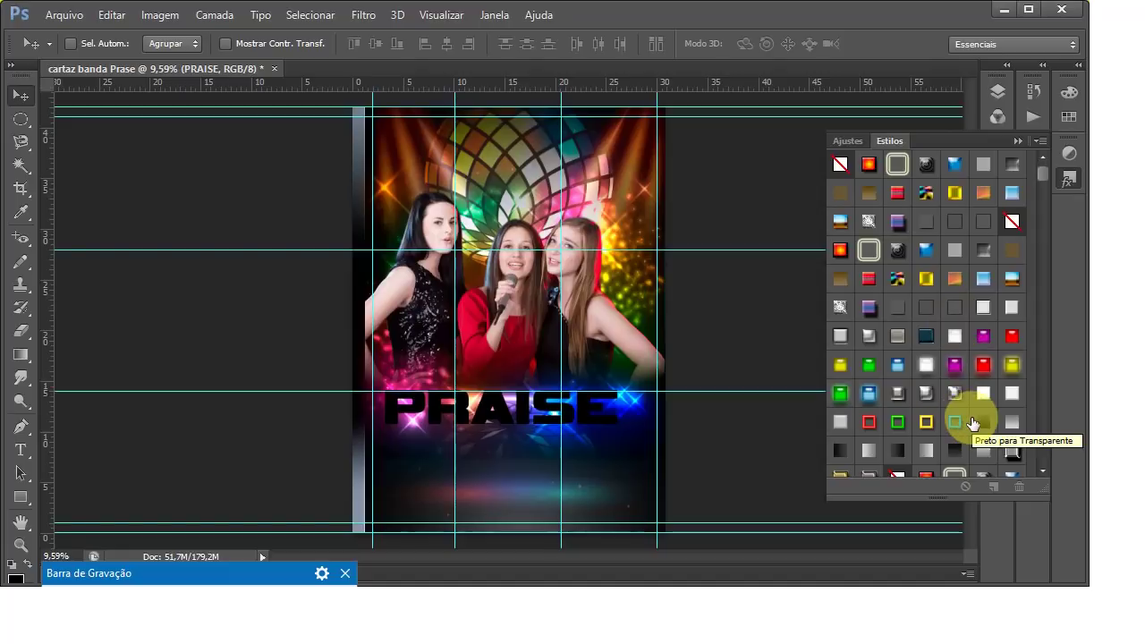
pyautogui.click(1041, 142)
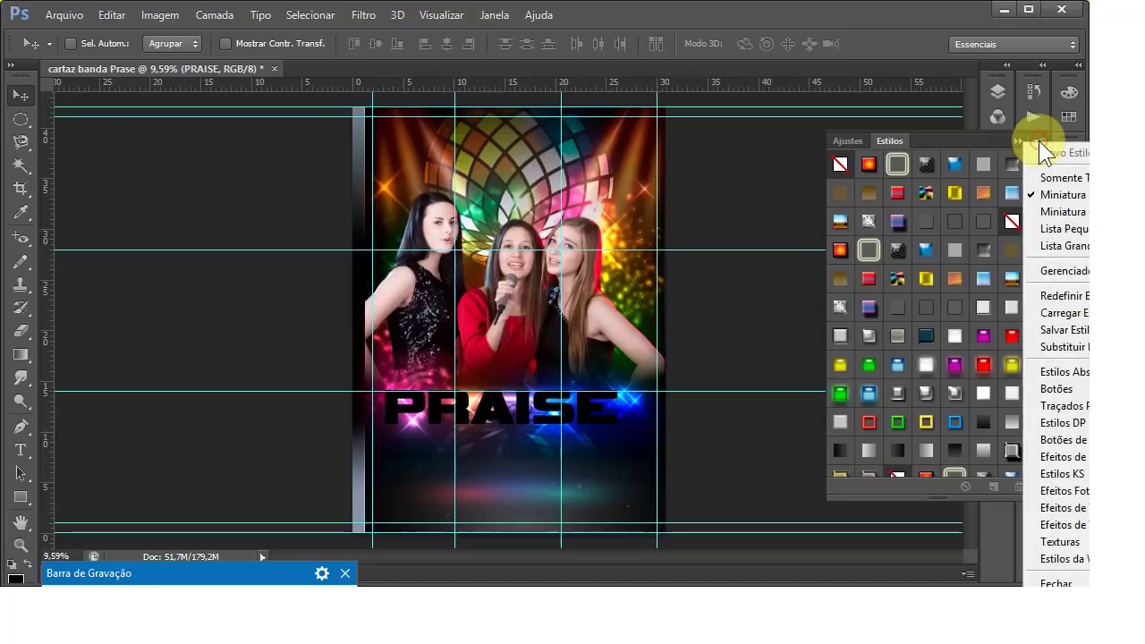
pyautogui.click(1074, 313)
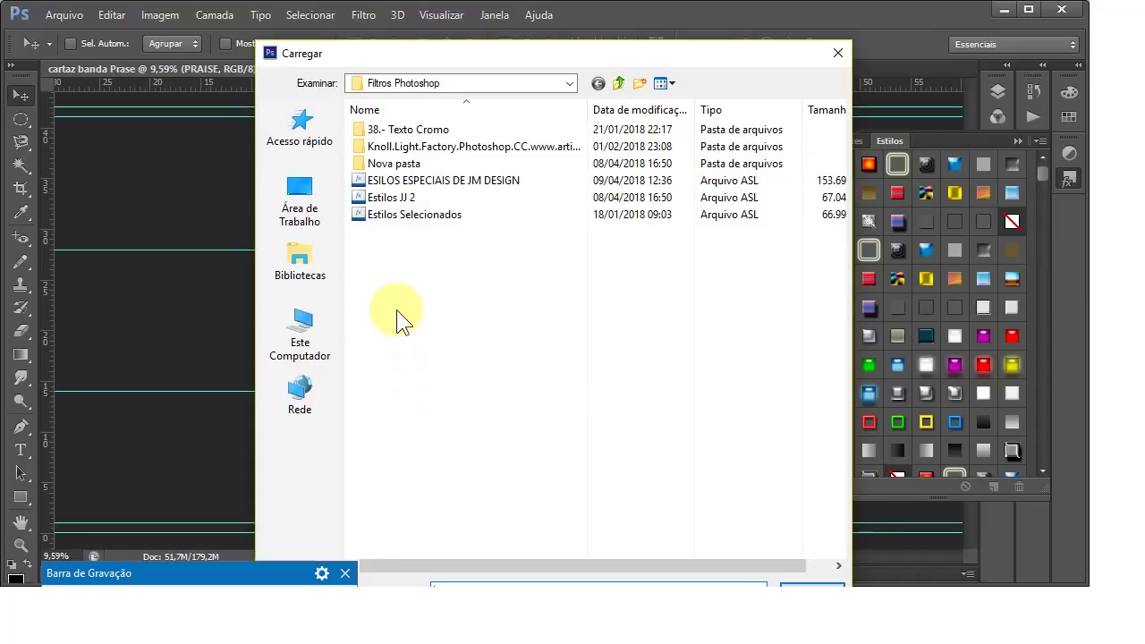
pyautogui.click(382, 216)
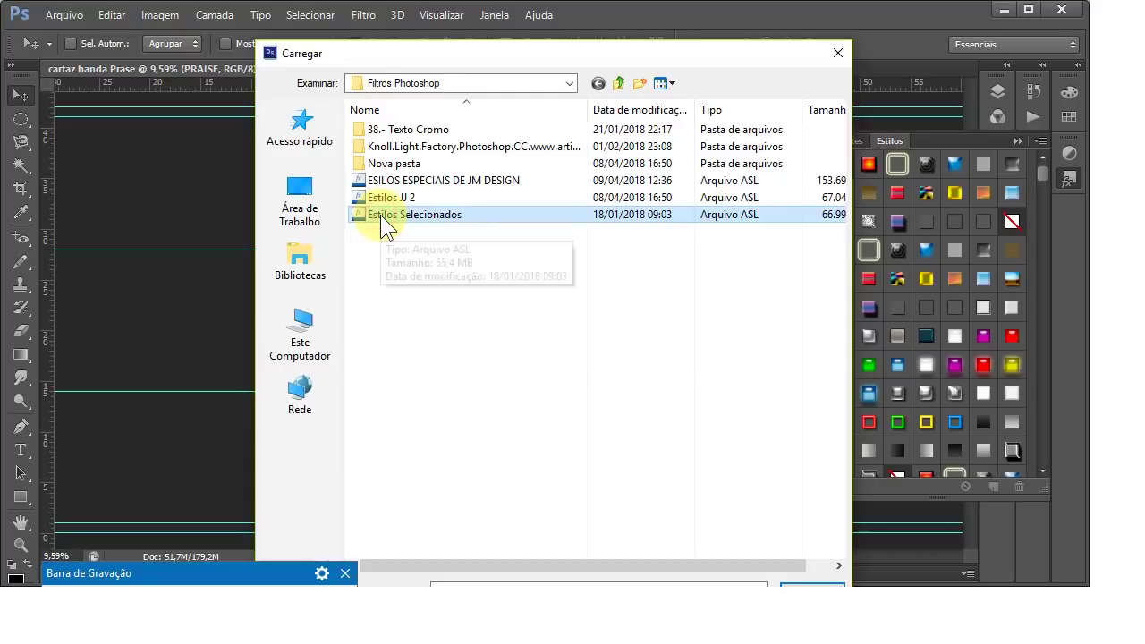
pyautogui.click(415, 197)
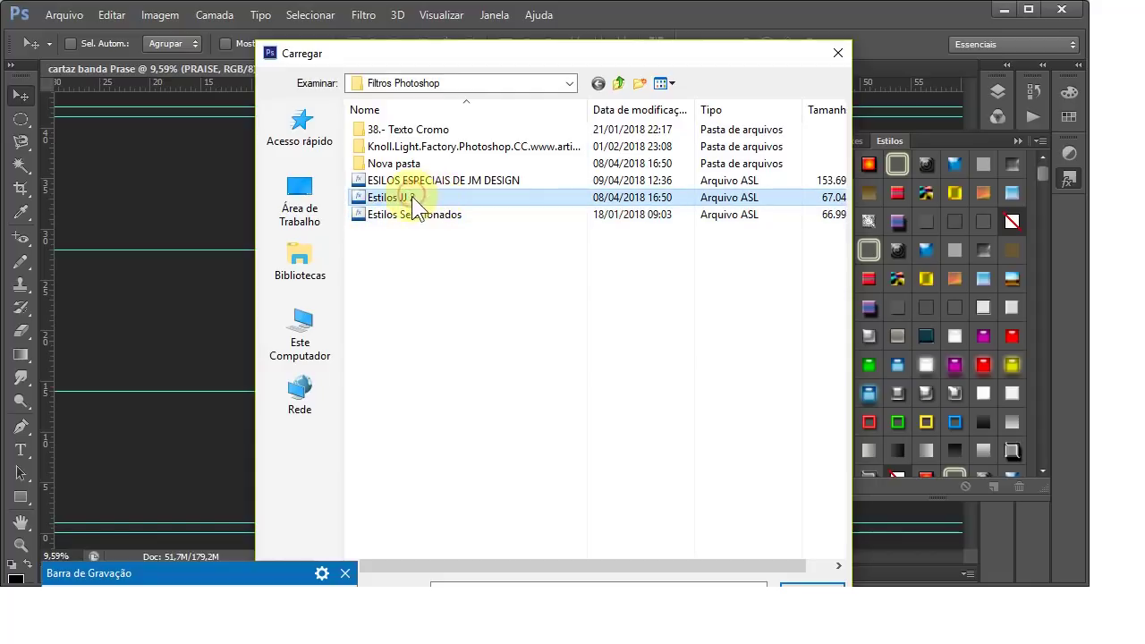
pyautogui.click(406, 182)
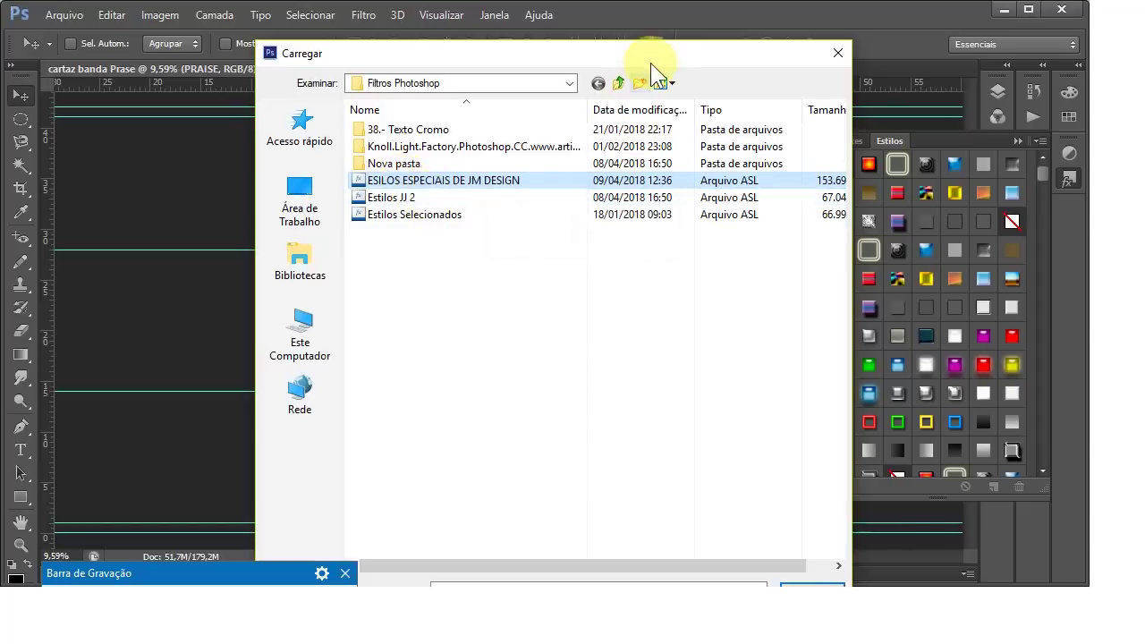
pyautogui.moveTo(793, 63); pyautogui.dragTo(697, 16)
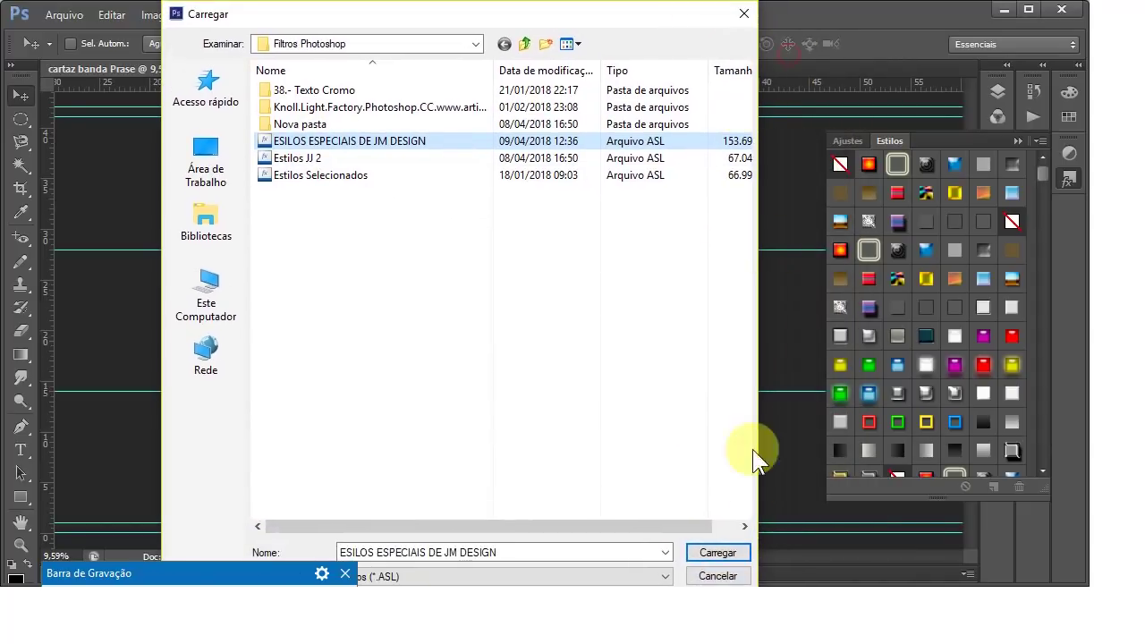
pyautogui.click(734, 554)
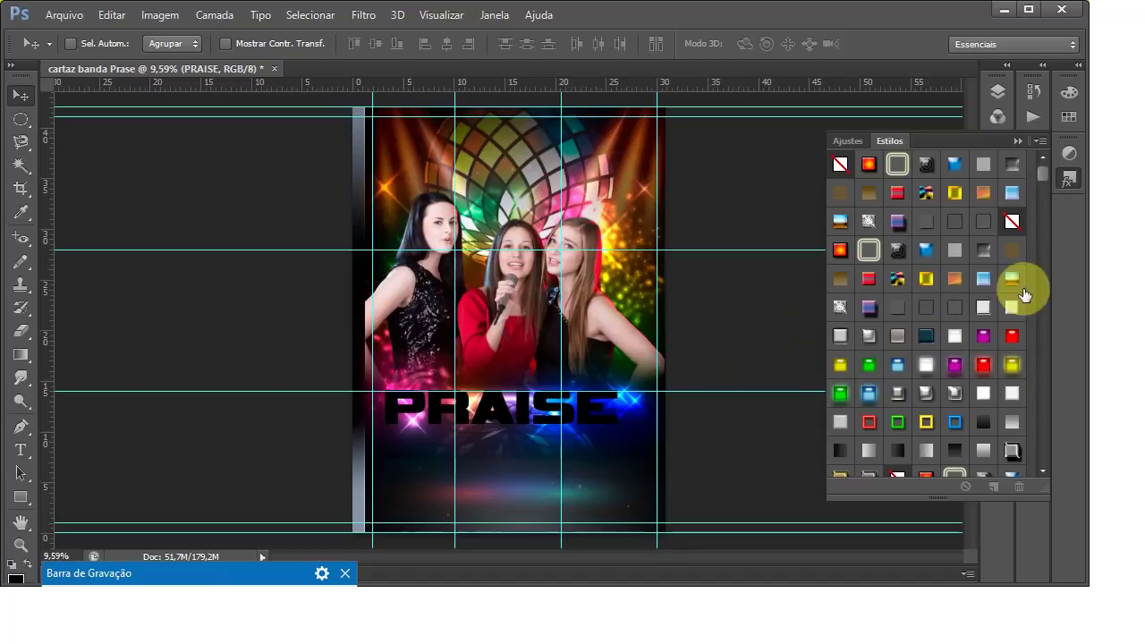
# Step: Apply the pink chrome Estilo 19 swatch to the PRAISE text
pyautogui.scroll(-1, 951, 314)
pyautogui.scroll(-2, 958, 358)
pyautogui.scroll(-1, 952, 323)
pyautogui.scroll(-1, 951, 318)
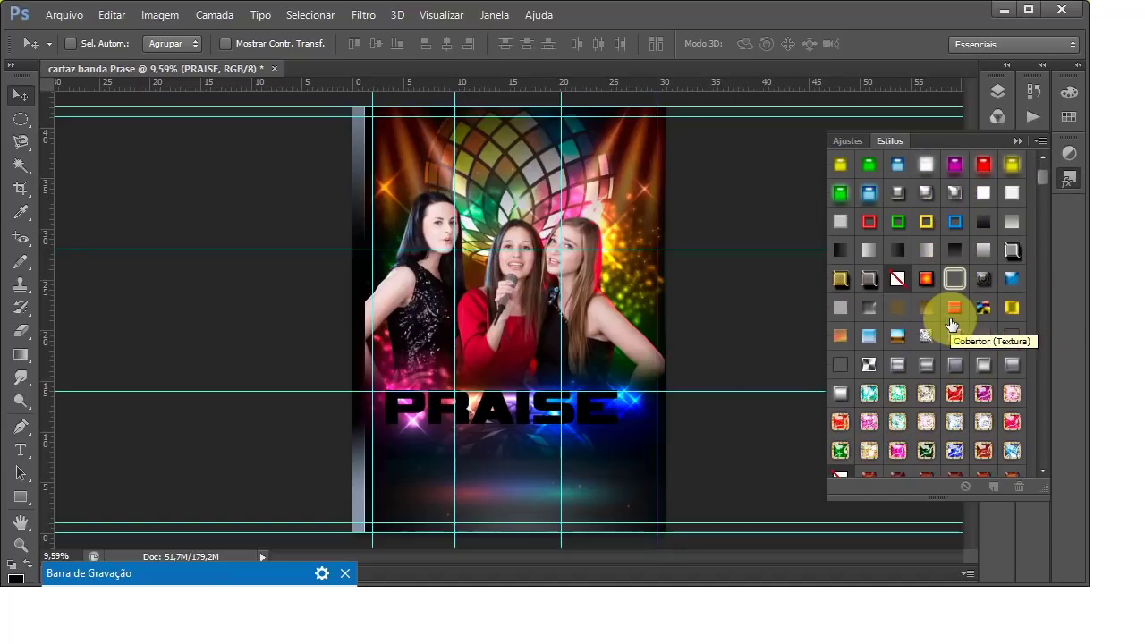
pyautogui.scroll(-1, 951, 319)
pyautogui.scroll(-1, 951, 321)
pyautogui.scroll(-1, 953, 326)
pyautogui.scroll(-1, 951, 329)
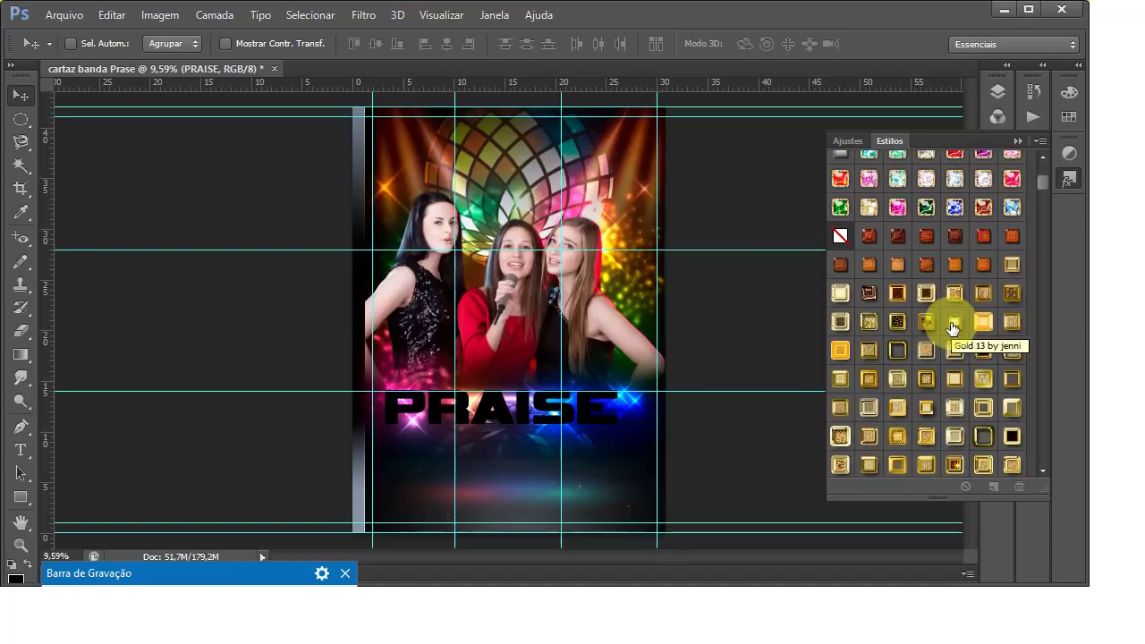
pyautogui.scroll(-1, 953, 324)
pyautogui.scroll(-1, 954, 320)
pyautogui.scroll(-1, 956, 315)
pyautogui.scroll(-1, 956, 315)
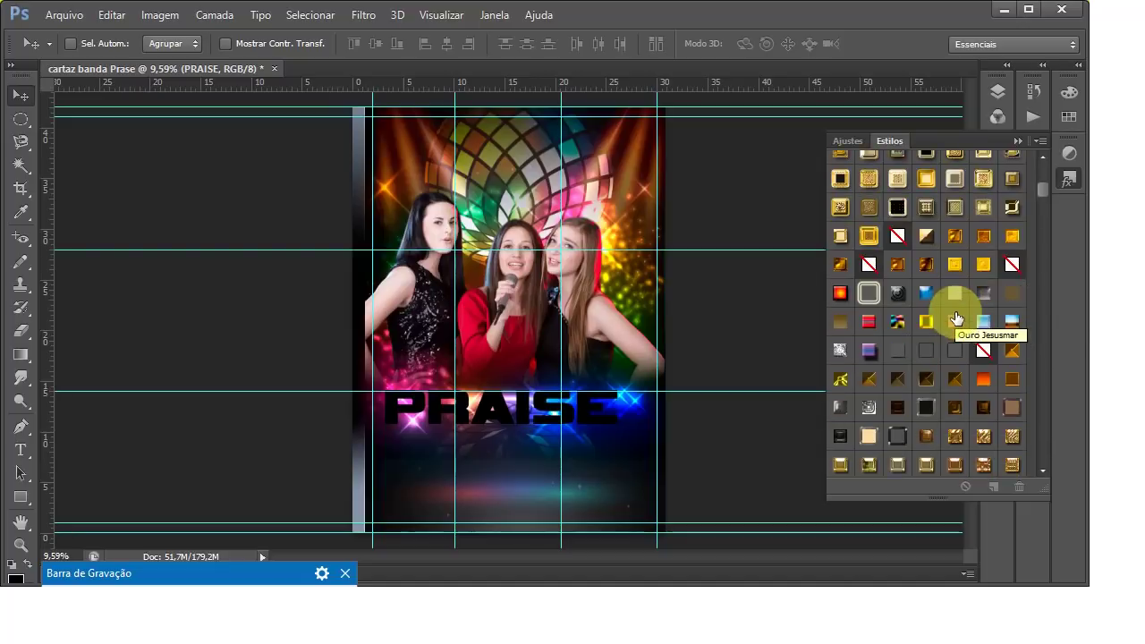
pyautogui.scroll(-1, 955, 327)
pyautogui.scroll(-1, 955, 335)
pyautogui.scroll(-1, 961, 347)
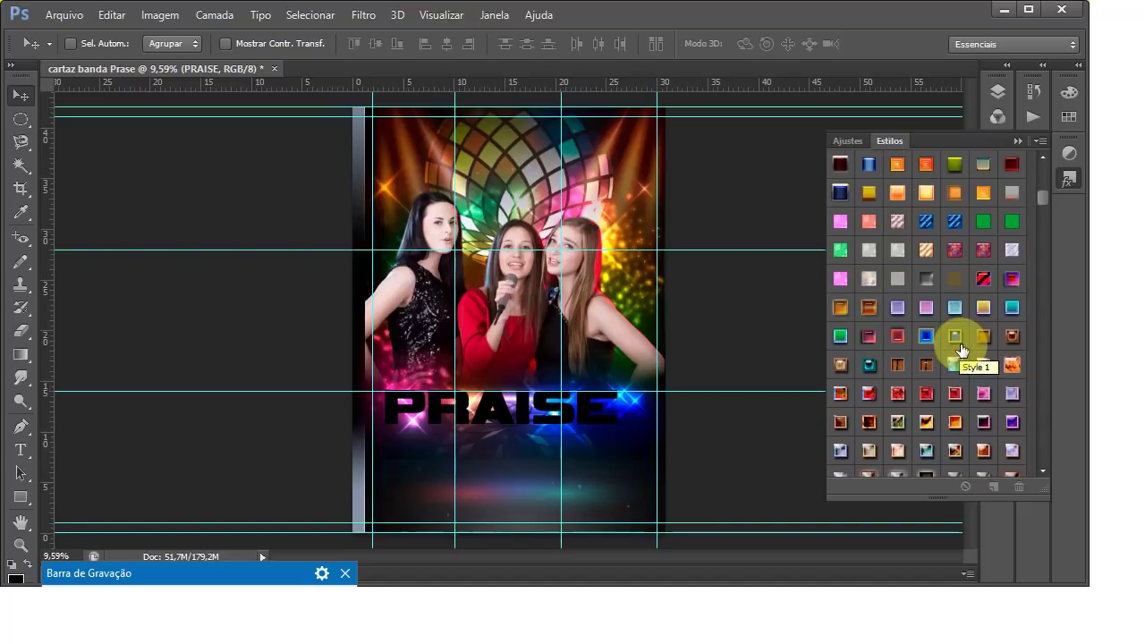
pyautogui.scroll(-1, 954, 340)
pyautogui.scroll(-1, 966, 350)
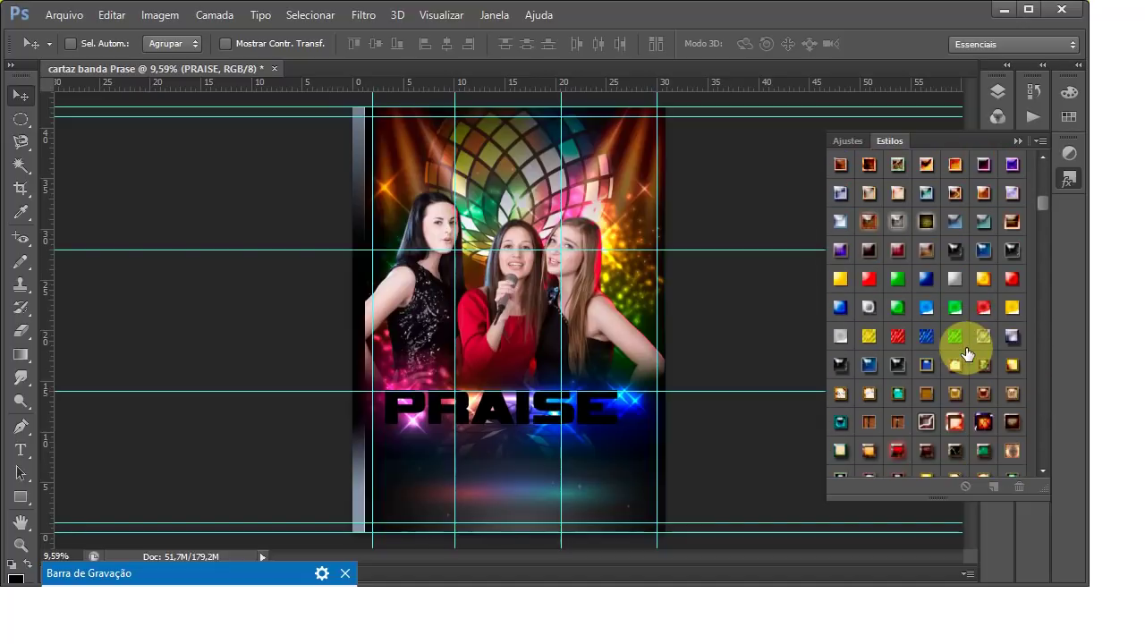
pyautogui.scroll(-1, 966, 351)
pyautogui.scroll(-2, 968, 348)
pyautogui.scroll(-1, 972, 340)
pyautogui.scroll(-2, 972, 339)
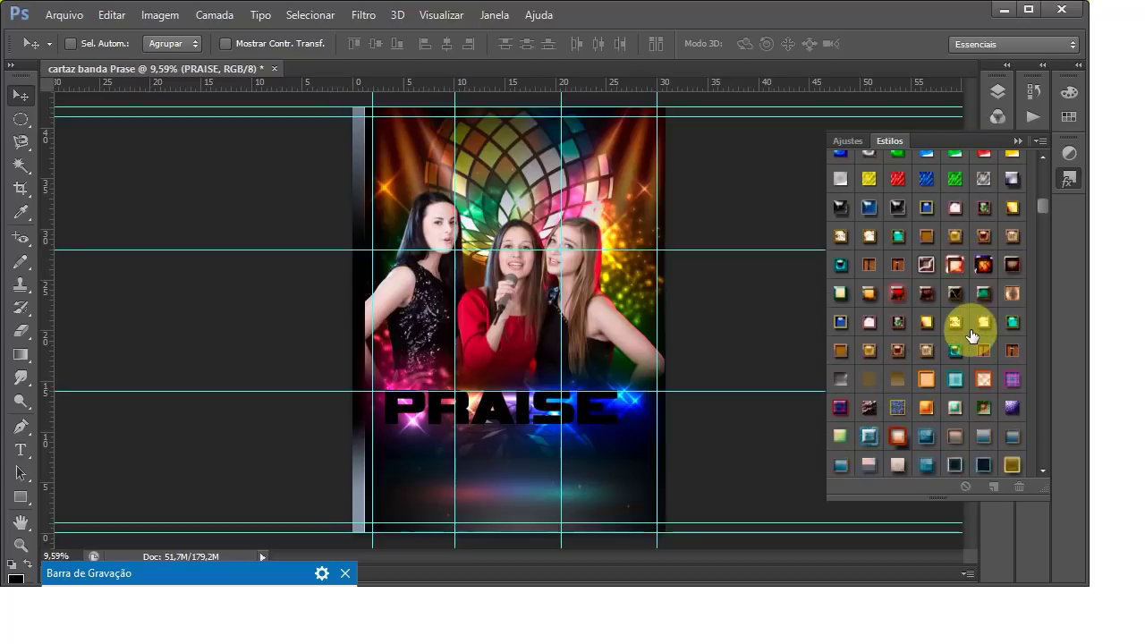
pyautogui.scroll(-1, 972, 339)
pyautogui.scroll(-2, 972, 338)
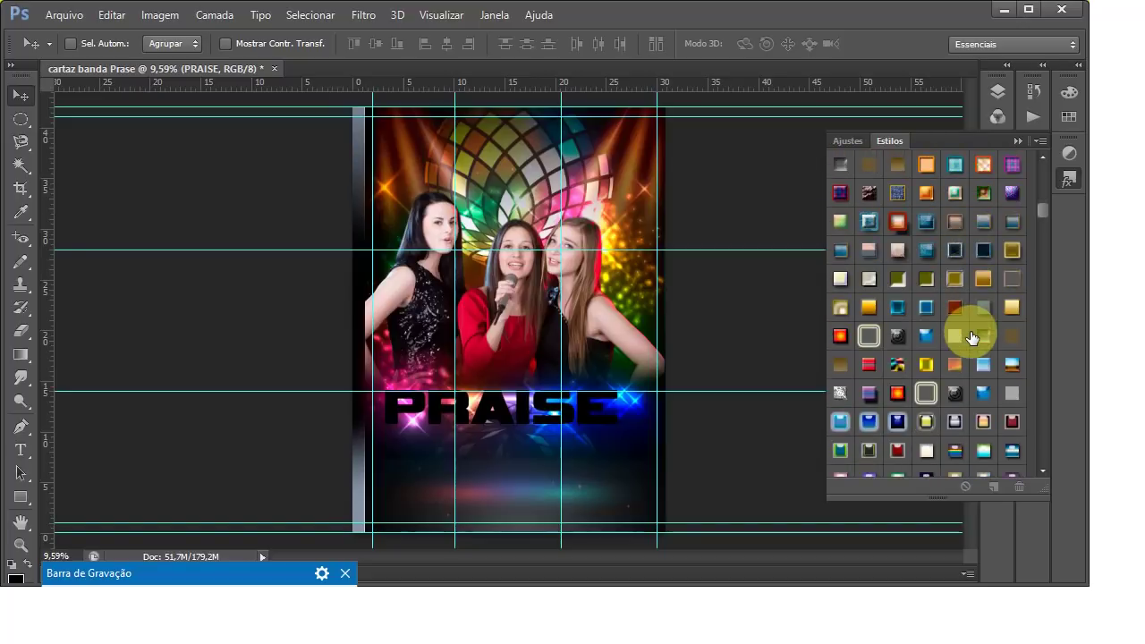
pyautogui.scroll(-2, 972, 333)
pyautogui.scroll(-1, 972, 333)
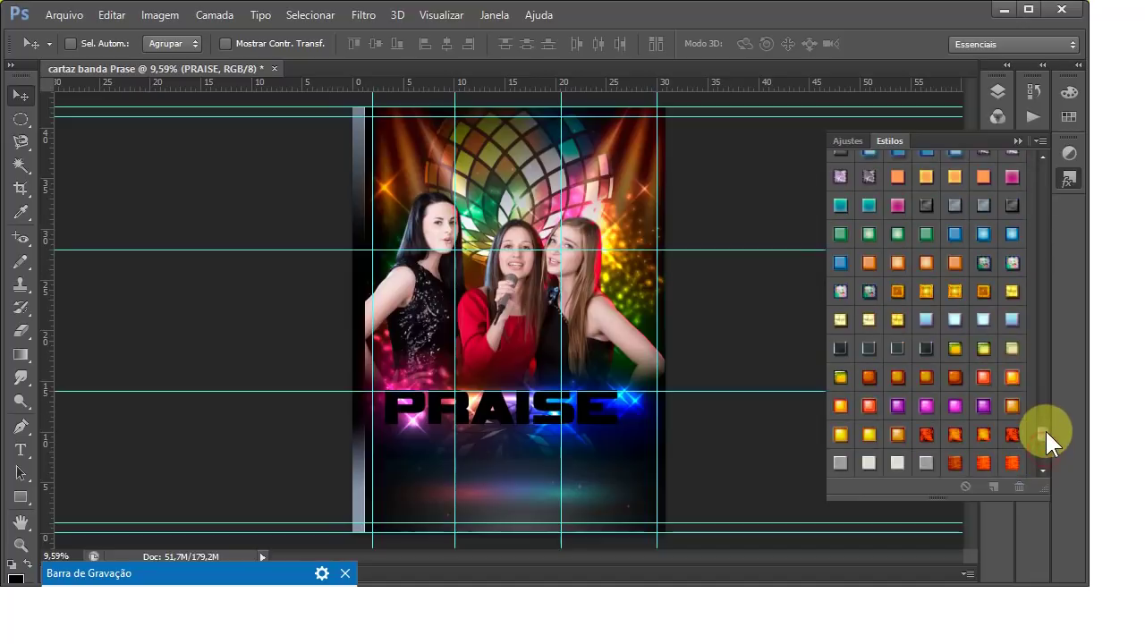
pyautogui.moveTo(1045, 428); pyautogui.dragTo(1046, 467)
pyautogui.moveTo(835, 264); pyautogui.dragTo(988, 484)
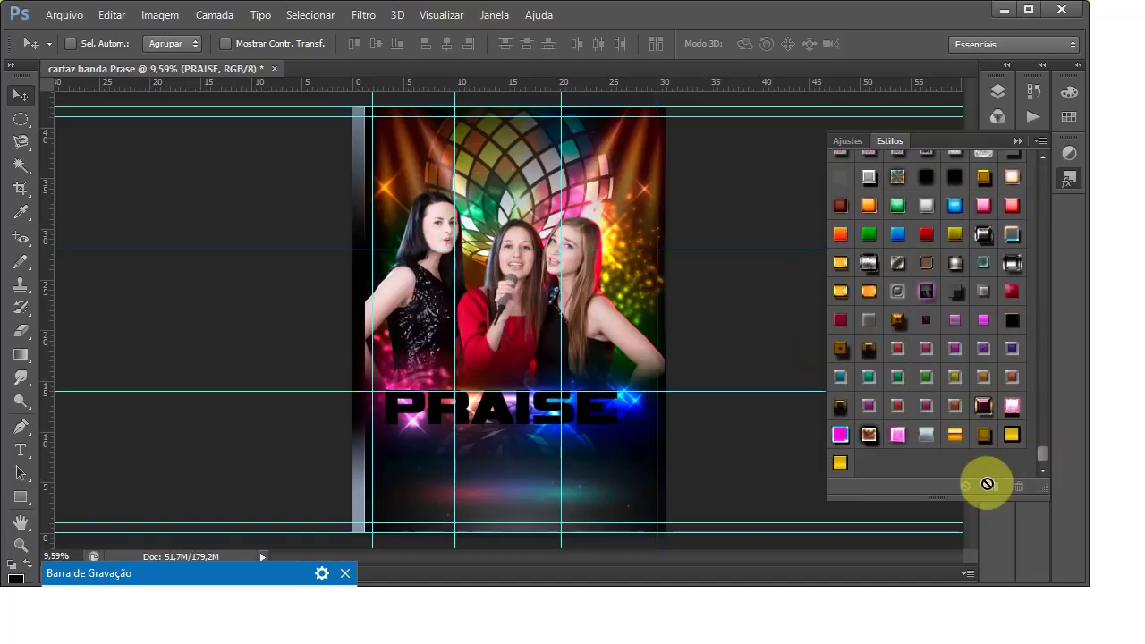
pyautogui.click(987, 207)
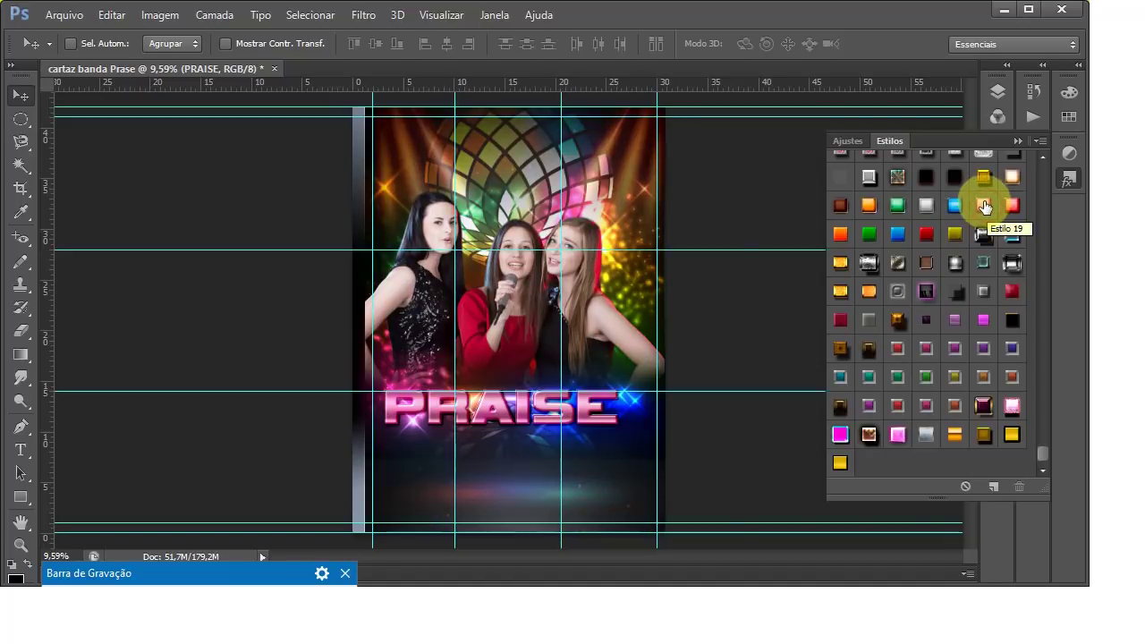
pyautogui.scroll(2, 508, 409)
pyautogui.scroll(2, 516, 411)
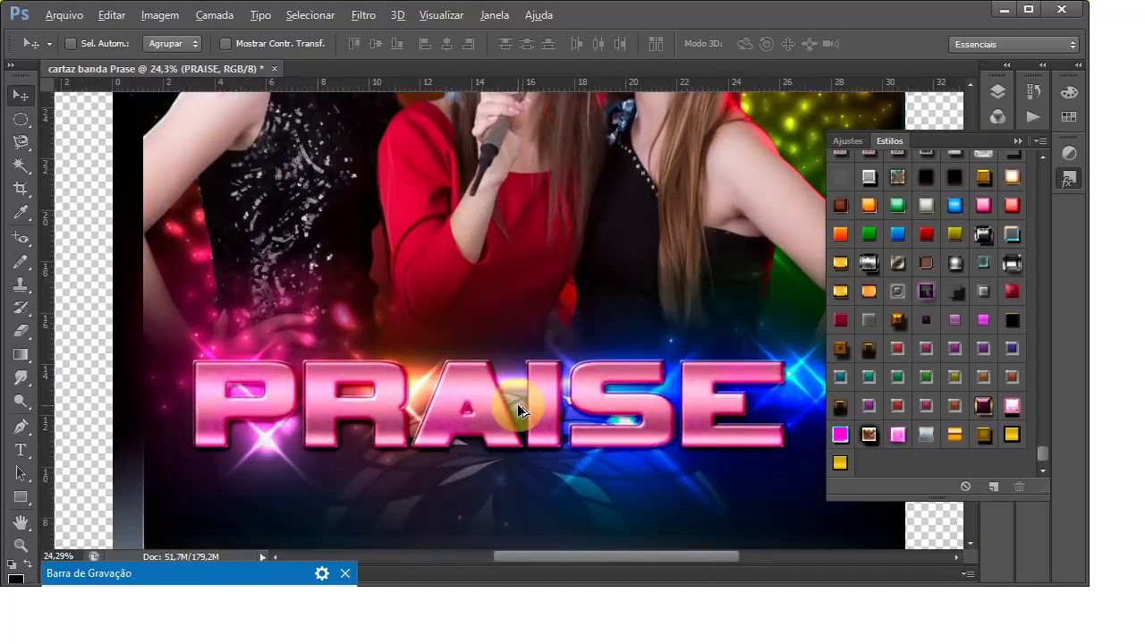
pyautogui.hotkey('ctrl', ';')
pyautogui.scroll(-2, 358, 376)
pyautogui.scroll(-1, 344, 369)
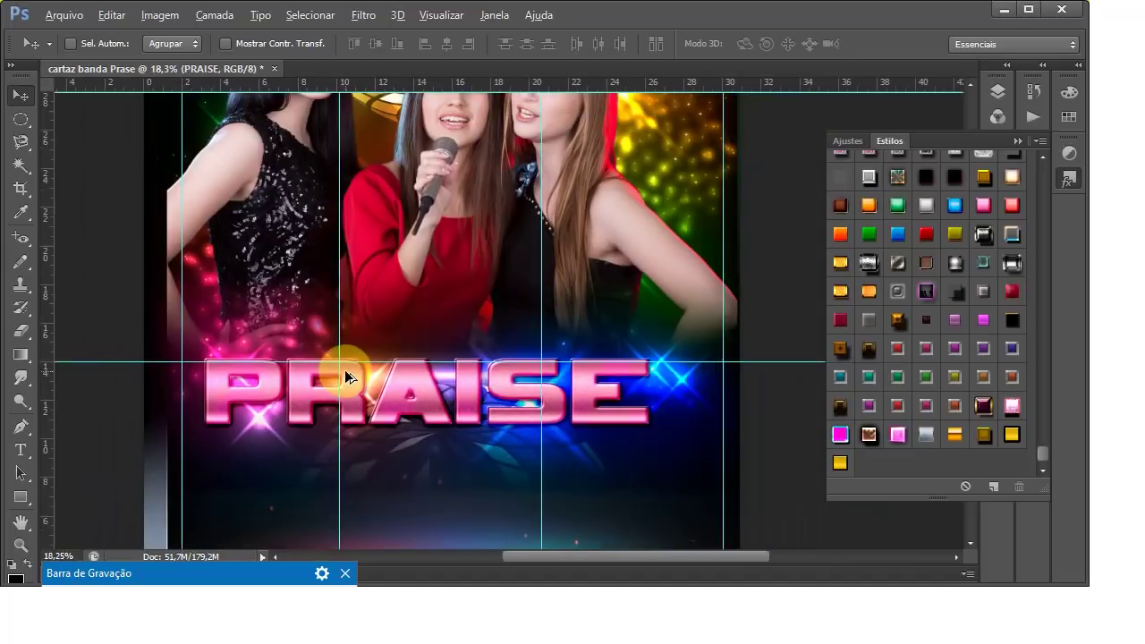
pyautogui.scroll(-1, 344, 370)
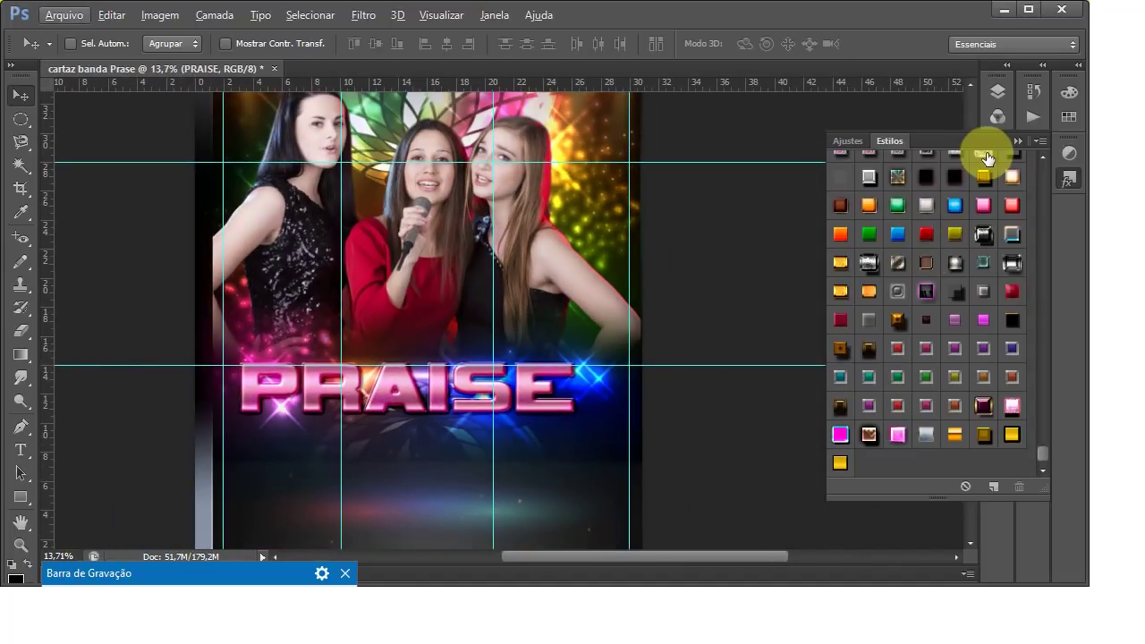
# Step: Duplicate the PRAISE layer with Ctrl+J and keep the PRAISE cópia copy selected
pyautogui.click(1019, 140)
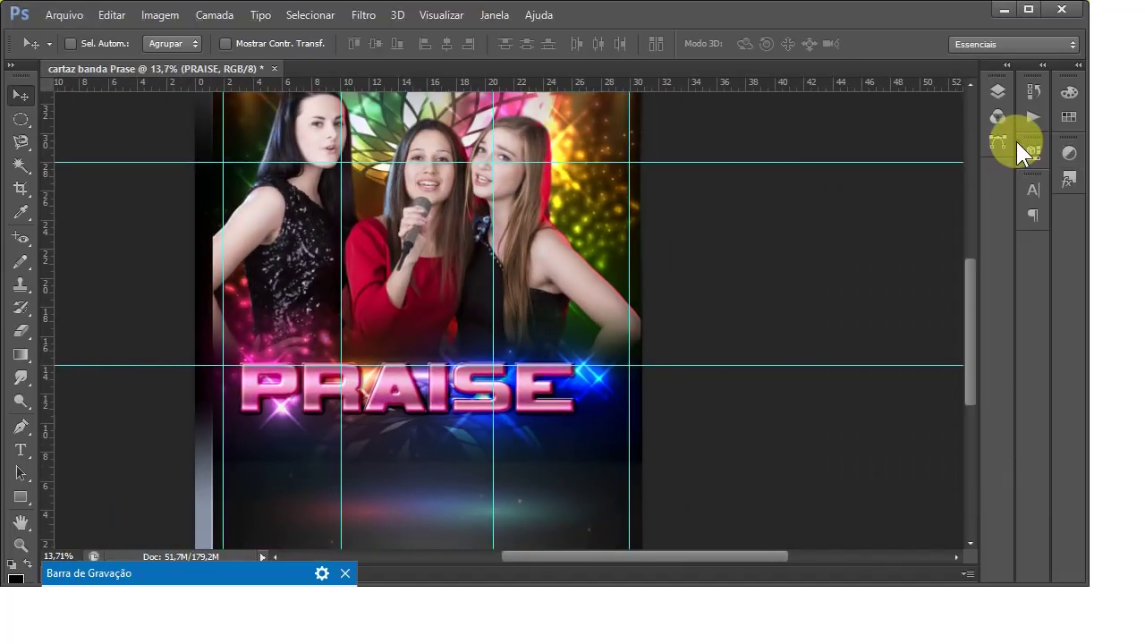
pyautogui.click(997, 90)
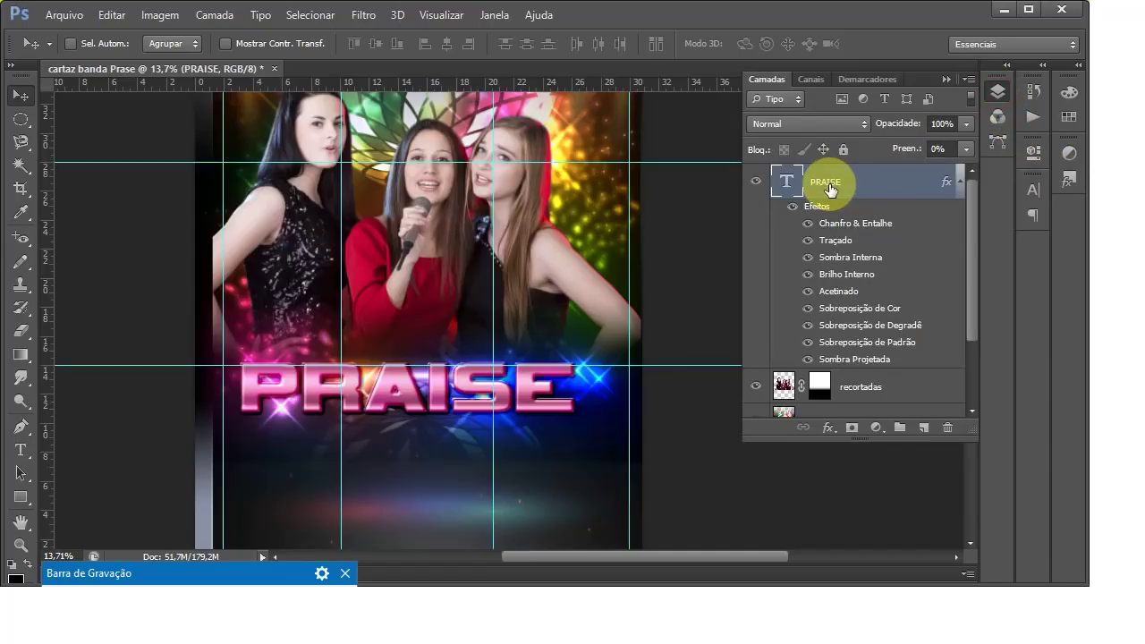
pyautogui.hotkey('ctrl', 'j')
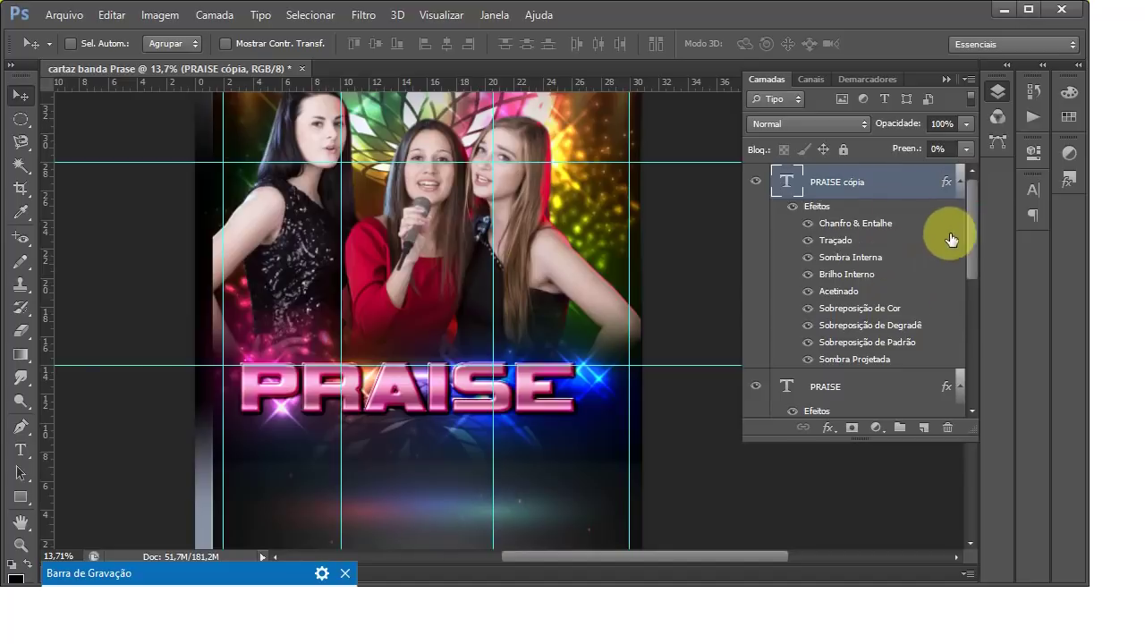
pyautogui.moveTo(972, 215); pyautogui.dragTo(973, 273)
pyautogui.click(844, 250)
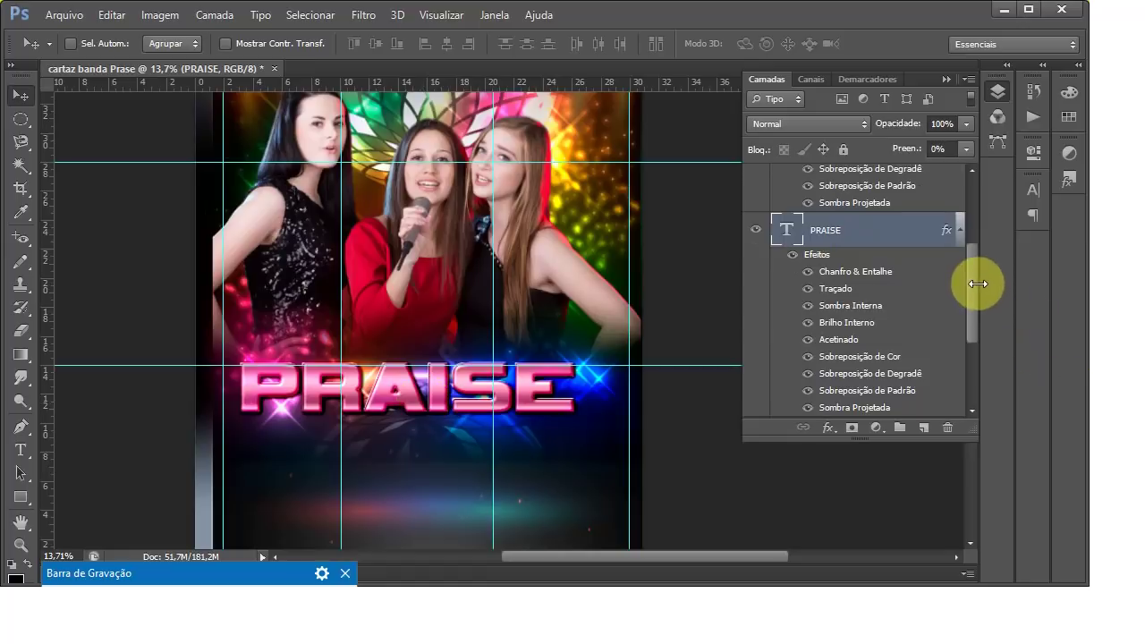
pyautogui.moveTo(971, 278); pyautogui.dragTo(974, 222)
pyautogui.click(889, 193)
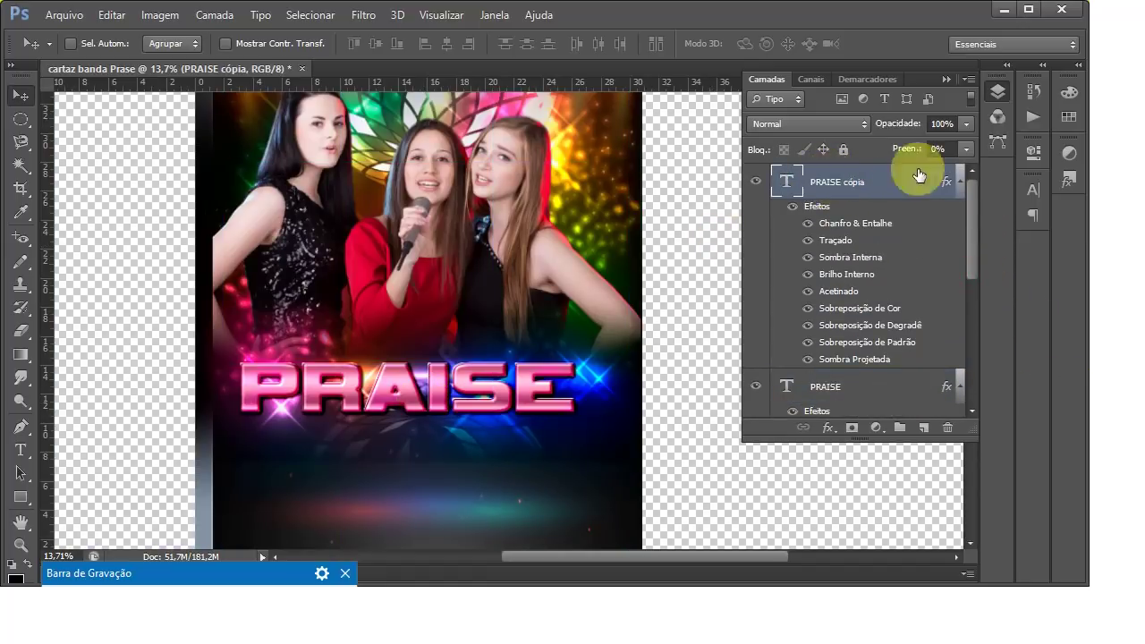
pyautogui.click(1068, 179)
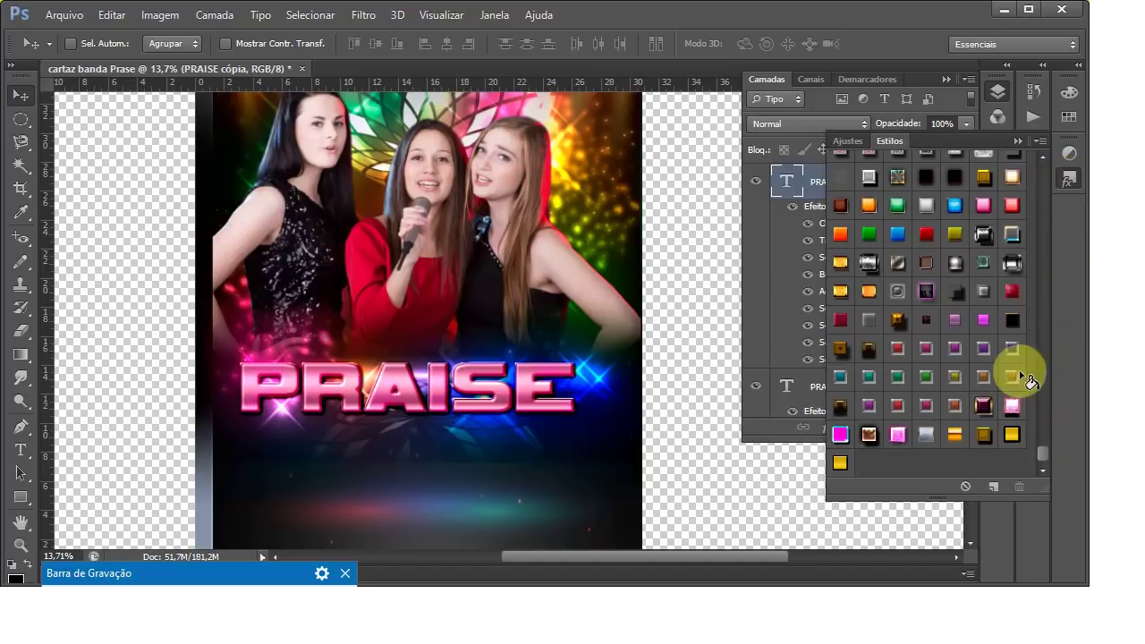
# Step: Apply the Estilo 1 silver chrome preset to the PRAISE cópia layer
pyautogui.scroll(1, 967, 358)
pyautogui.scroll(2, 968, 358)
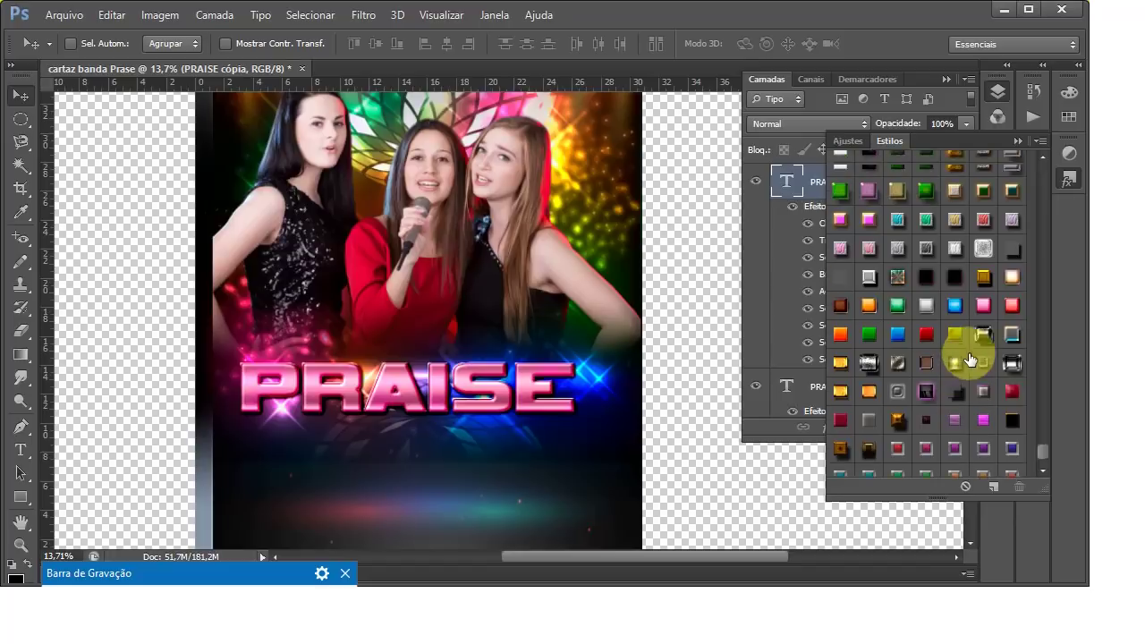
pyautogui.scroll(1, 968, 358)
pyautogui.scroll(1, 970, 358)
pyautogui.scroll(2, 970, 358)
pyautogui.scroll(2, 970, 358)
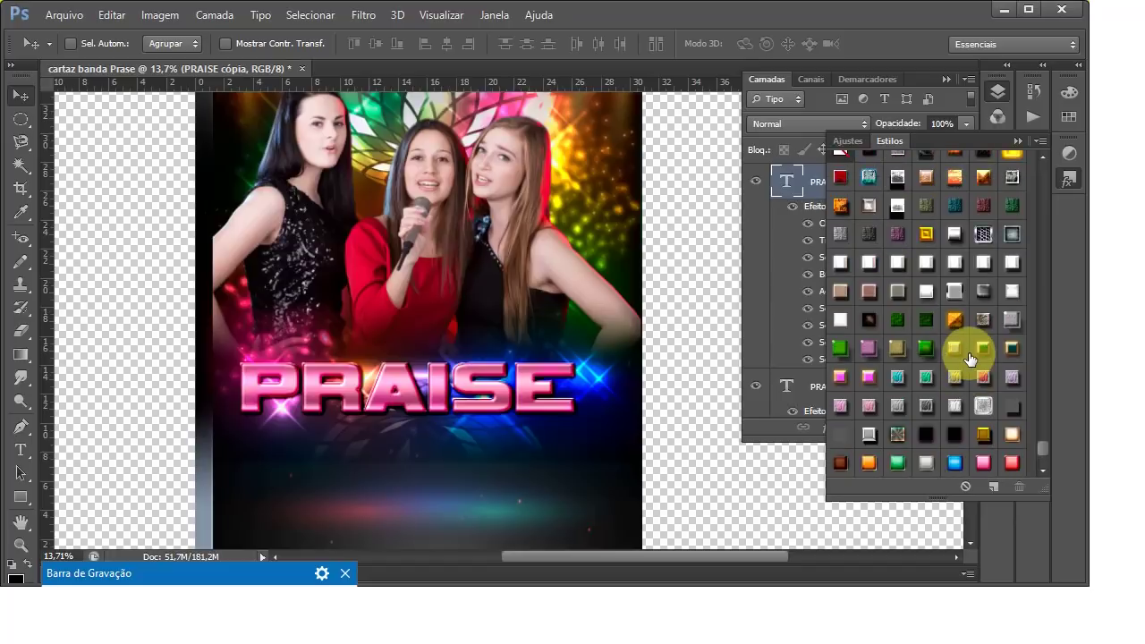
pyautogui.scroll(1, 970, 358)
pyautogui.scroll(1, 970, 358)
pyautogui.scroll(1, 970, 358)
pyautogui.scroll(1, 970, 358)
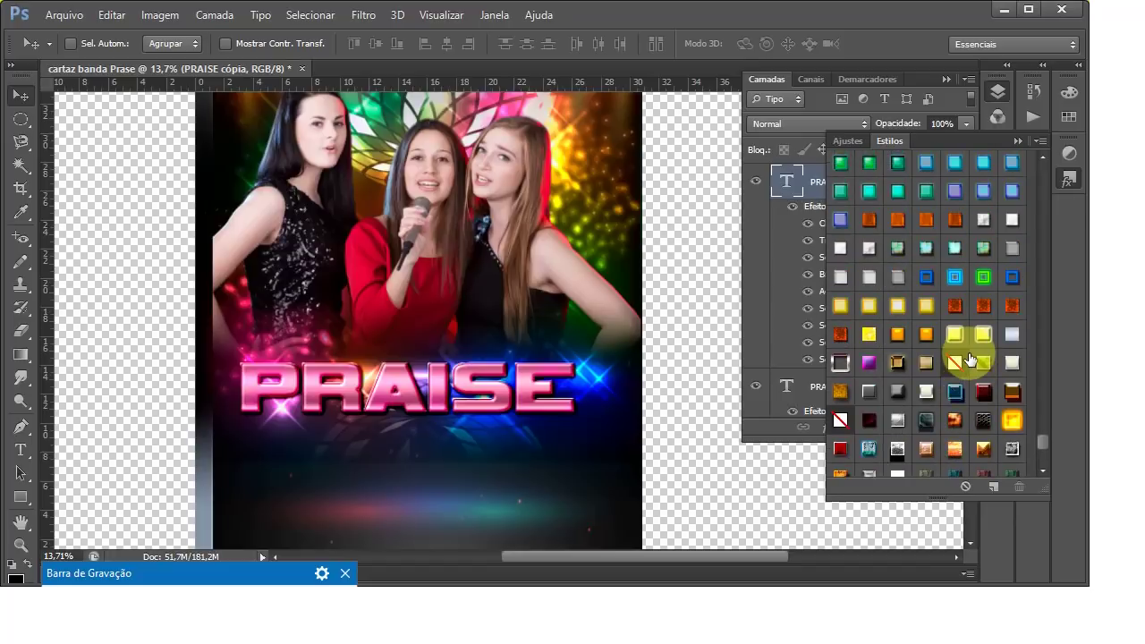
pyautogui.scroll(1, 970, 358)
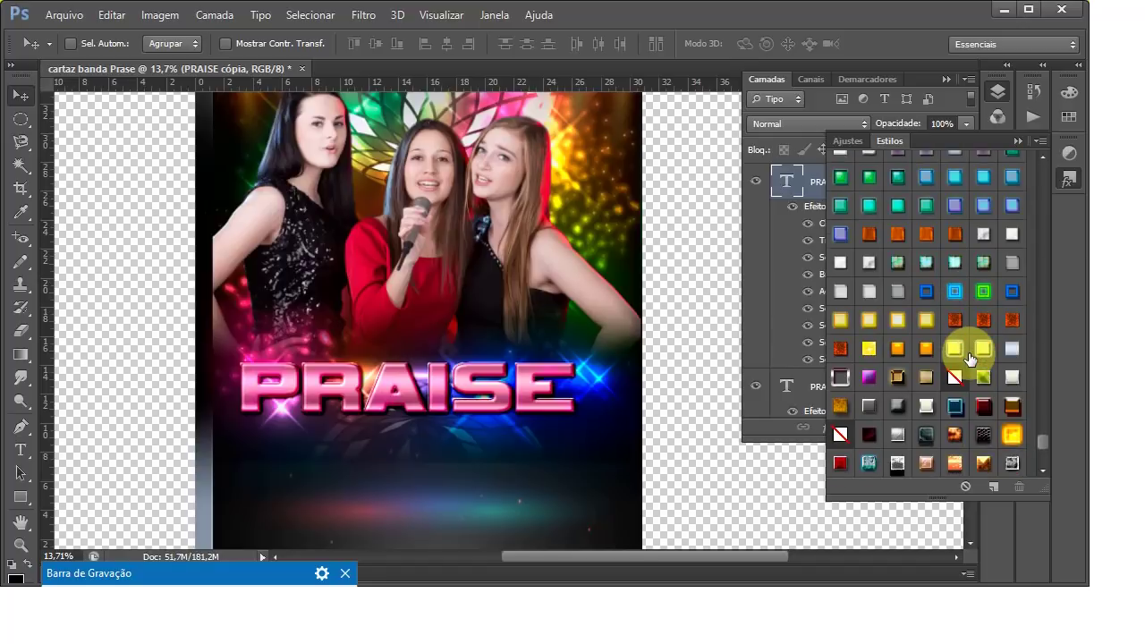
pyautogui.click(841, 383)
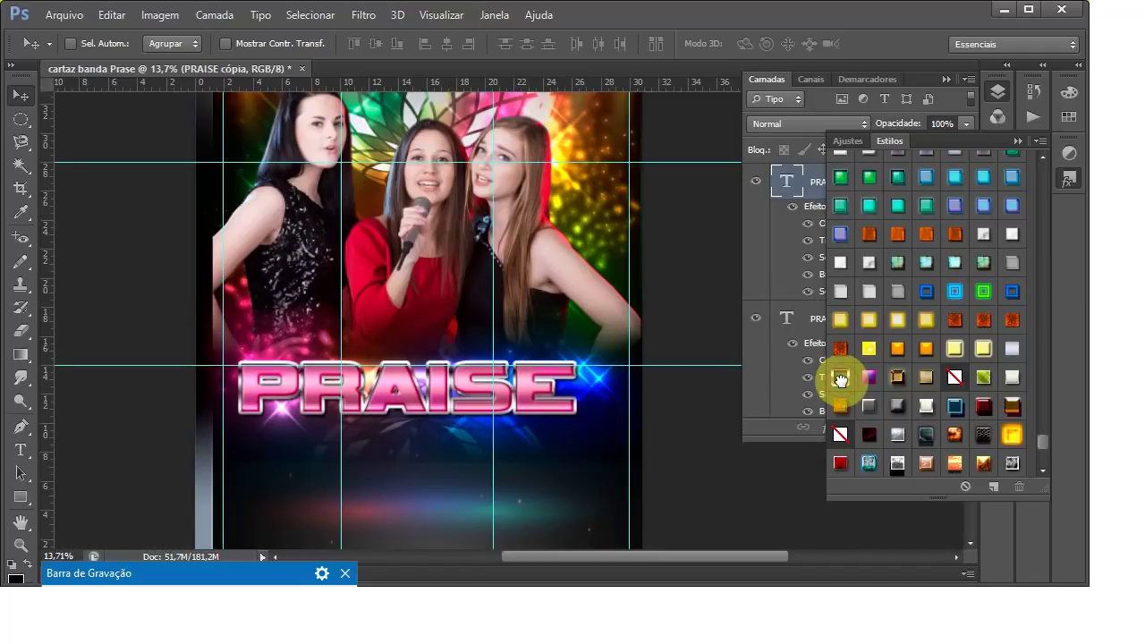
pyautogui.scroll(1, 414, 340)
pyautogui.scroll(1, 439, 380)
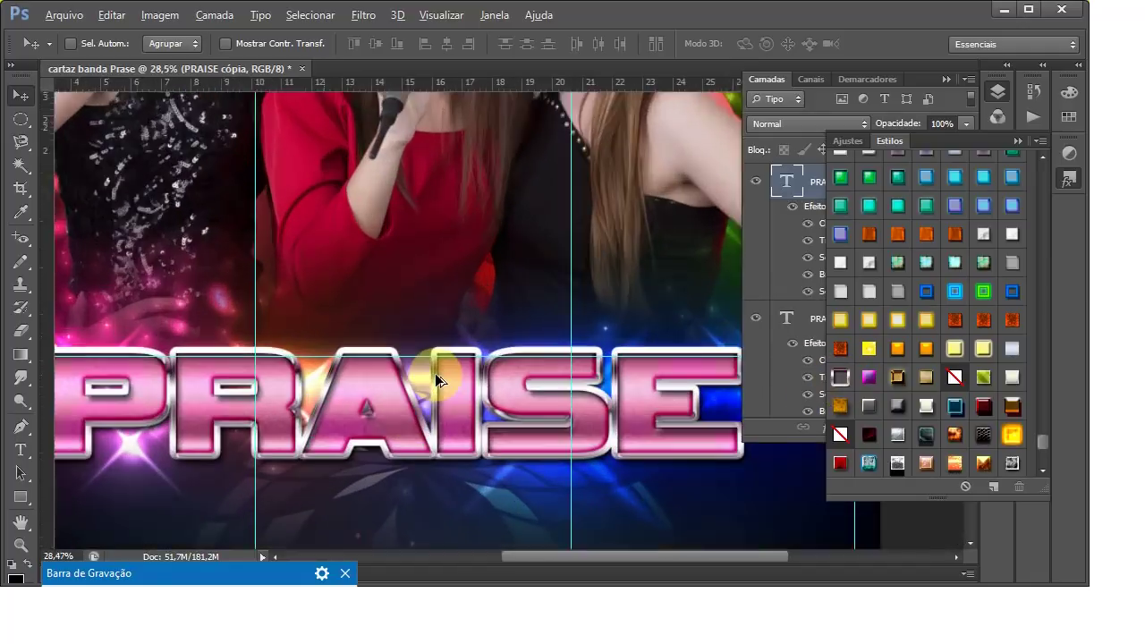
pyautogui.scroll(1, 436, 380)
pyautogui.scroll(1, 436, 380)
pyautogui.scroll(1, 435, 380)
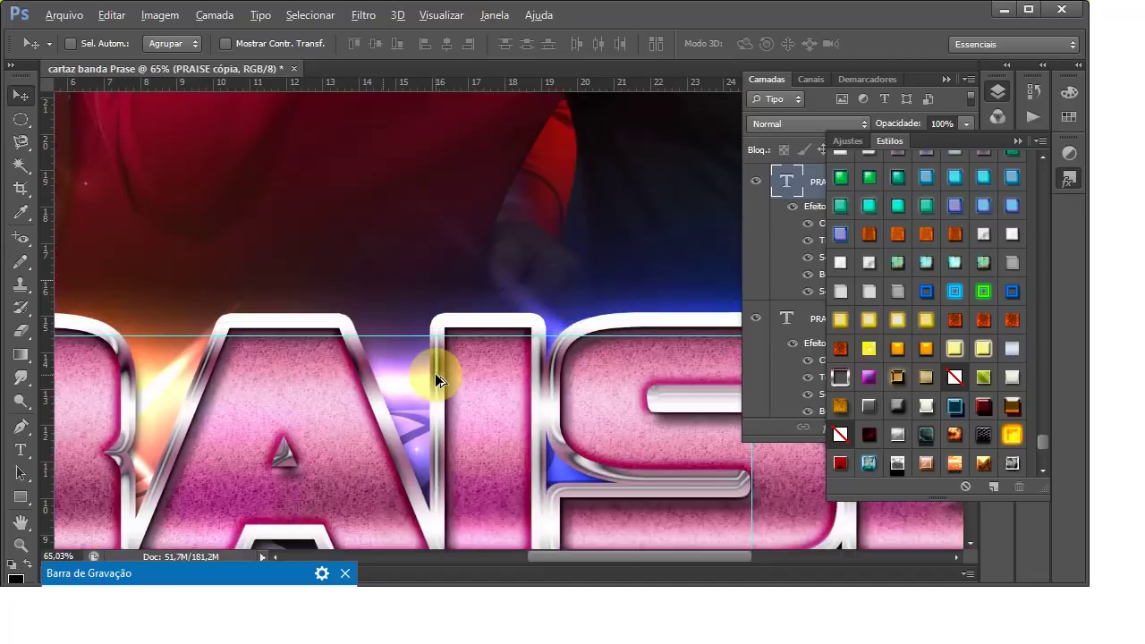
pyautogui.scroll(-2, 436, 380)
pyautogui.scroll(-1, 430, 376)
pyautogui.scroll(-1, 391, 350)
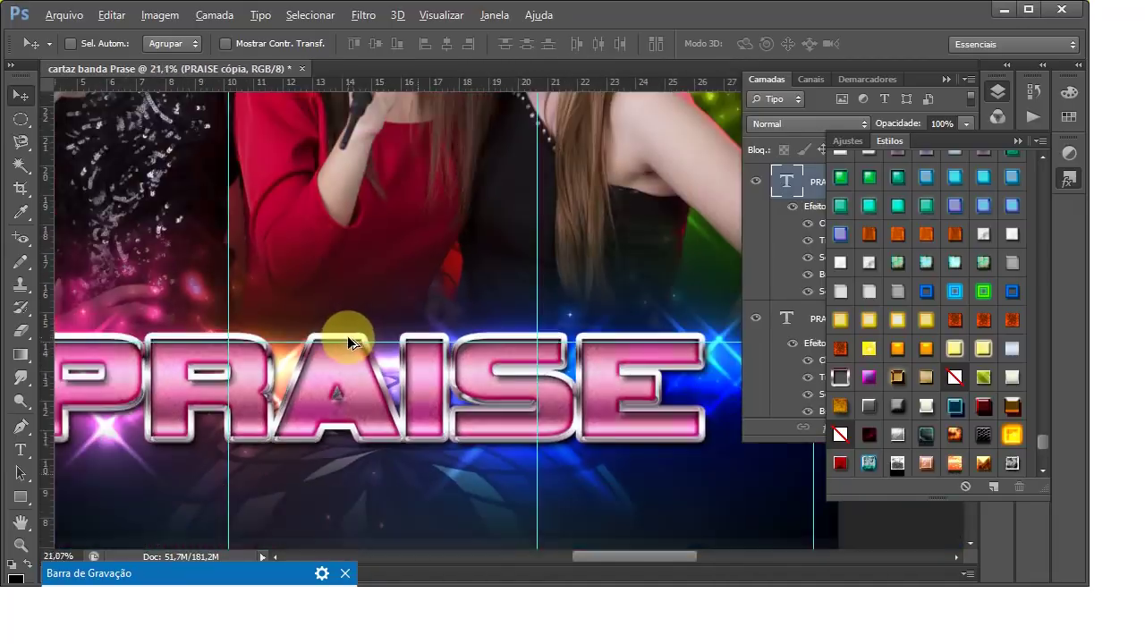
pyautogui.scroll(-1, 349, 342)
pyautogui.scroll(-1, 349, 341)
pyautogui.scroll(-1, 349, 340)
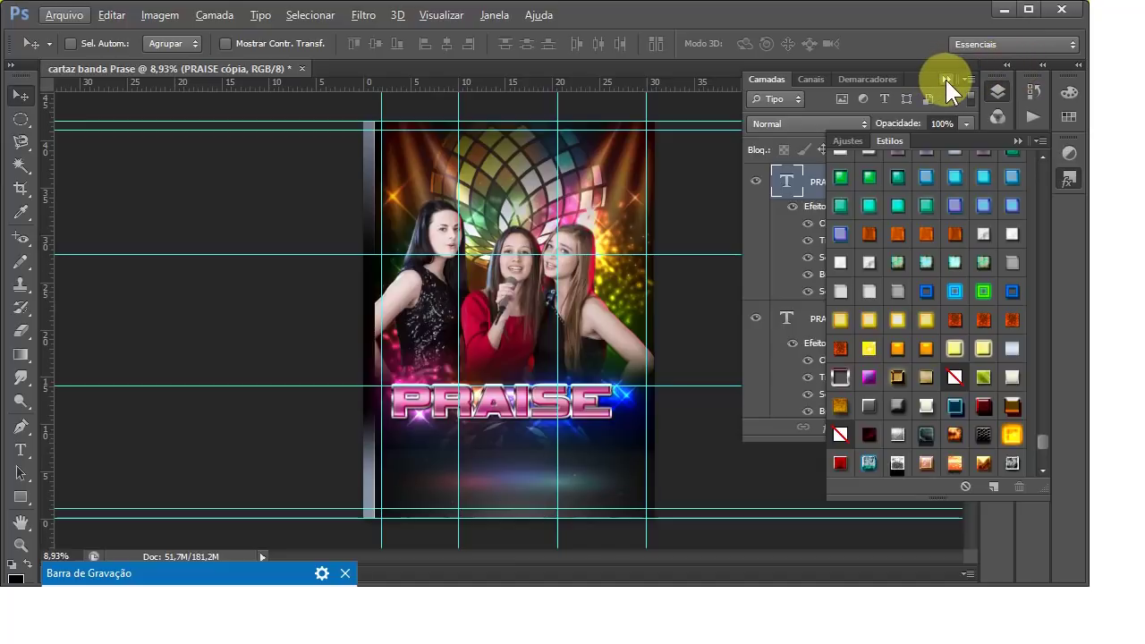
# Step: Select both the PRAISE and PRAISE cópia layers in the Layers panel
pyautogui.click(945, 77)
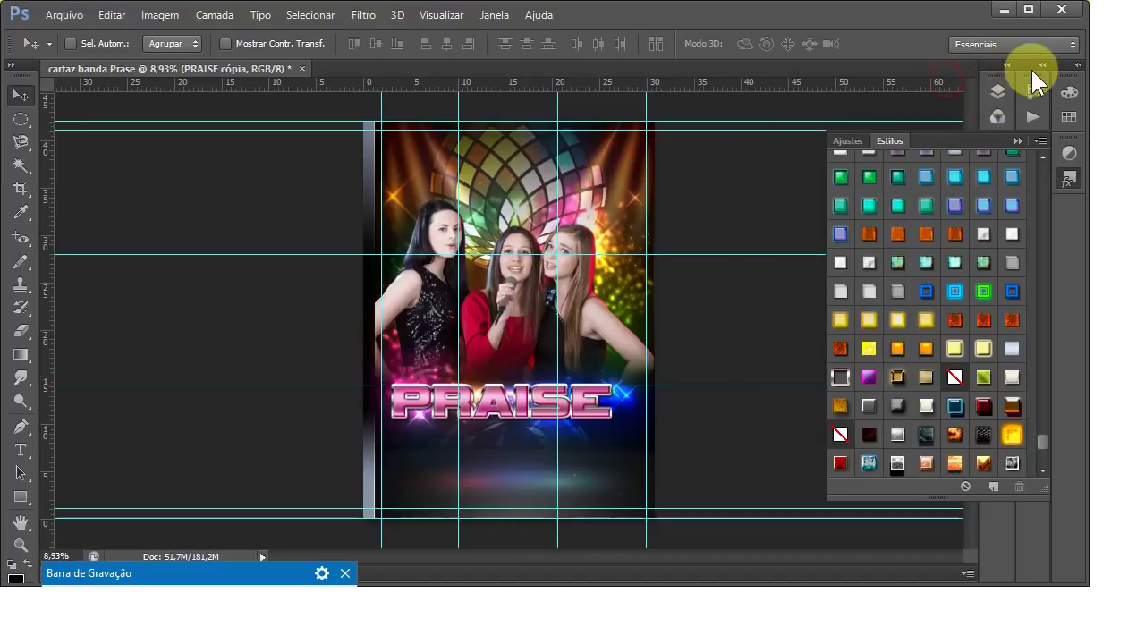
pyautogui.click(1018, 141)
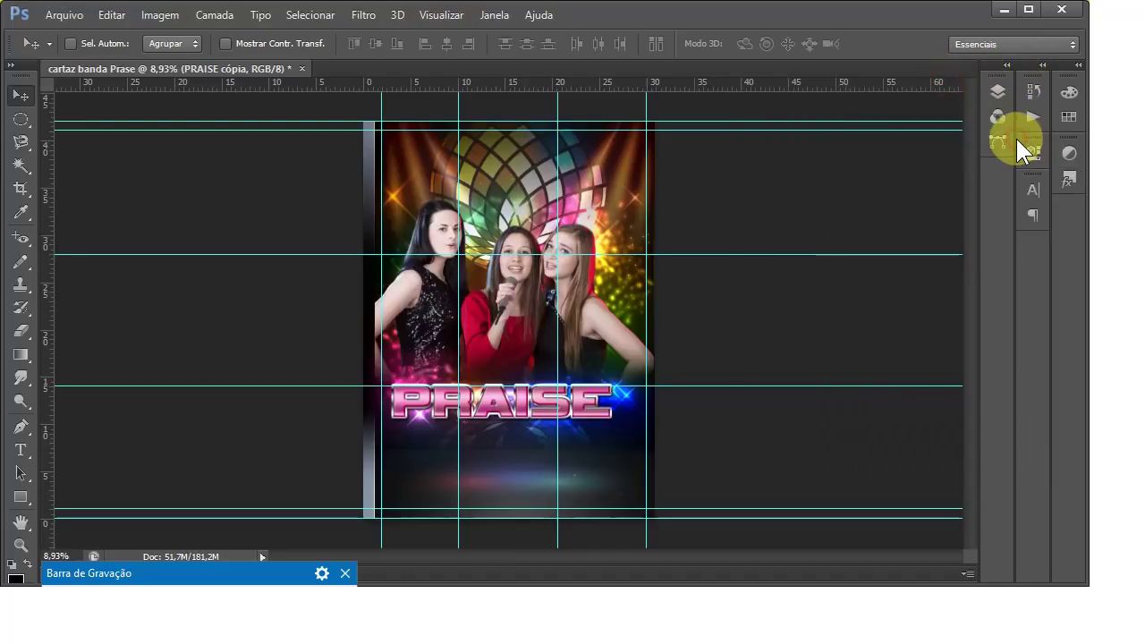
pyautogui.click(998, 91)
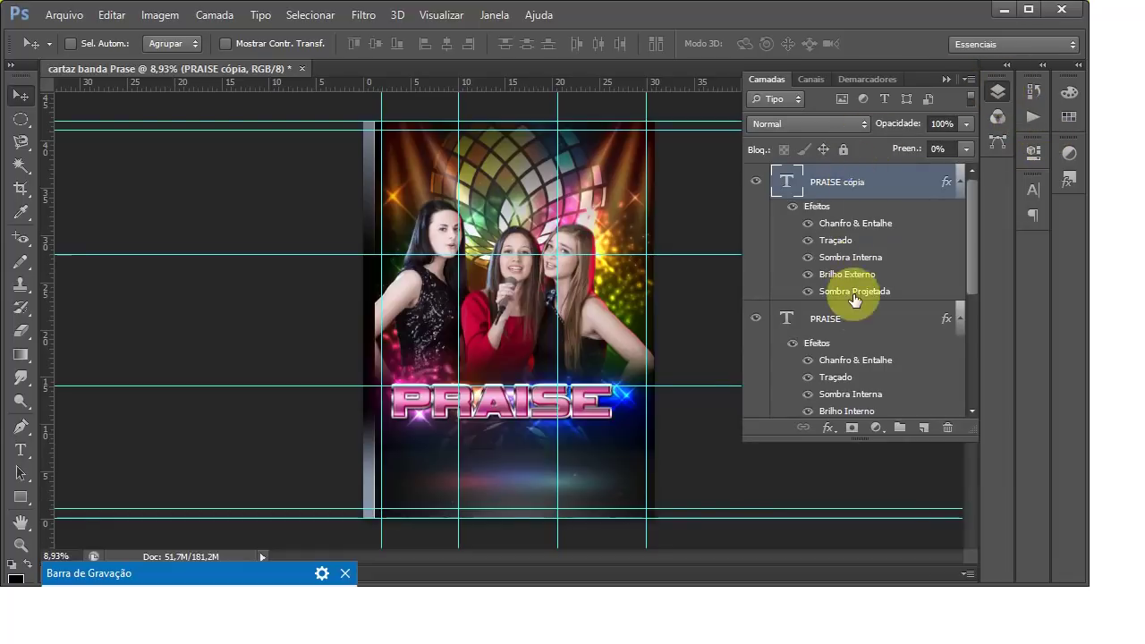
pyautogui.scroll(-3, 855, 304)
pyautogui.click(824, 234)
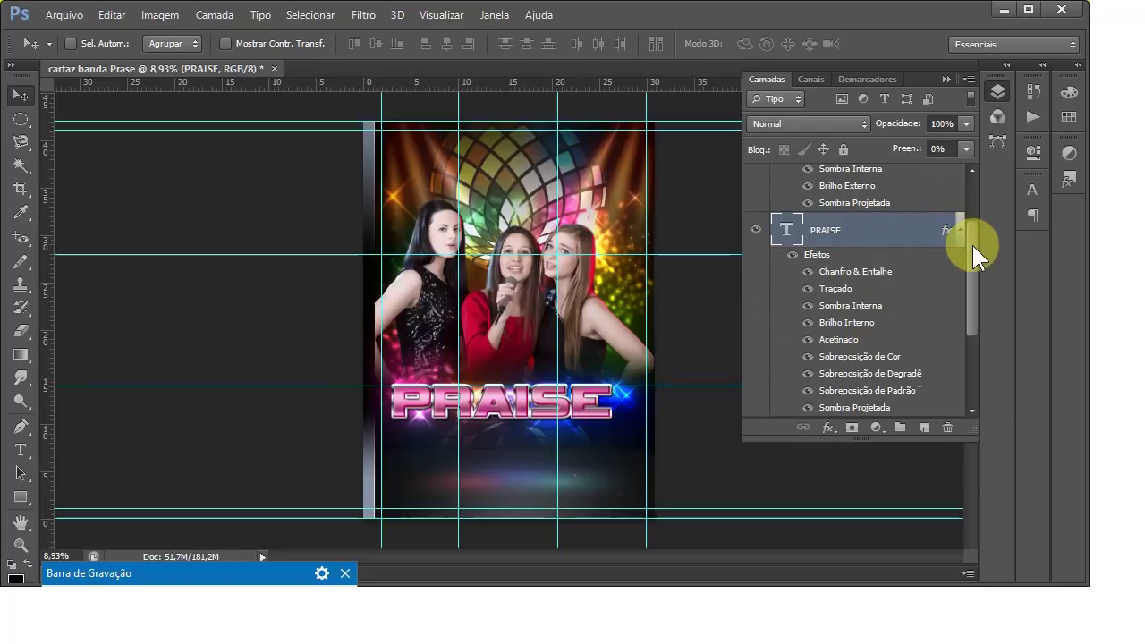
pyautogui.moveTo(972, 243); pyautogui.dragTo(973, 200)
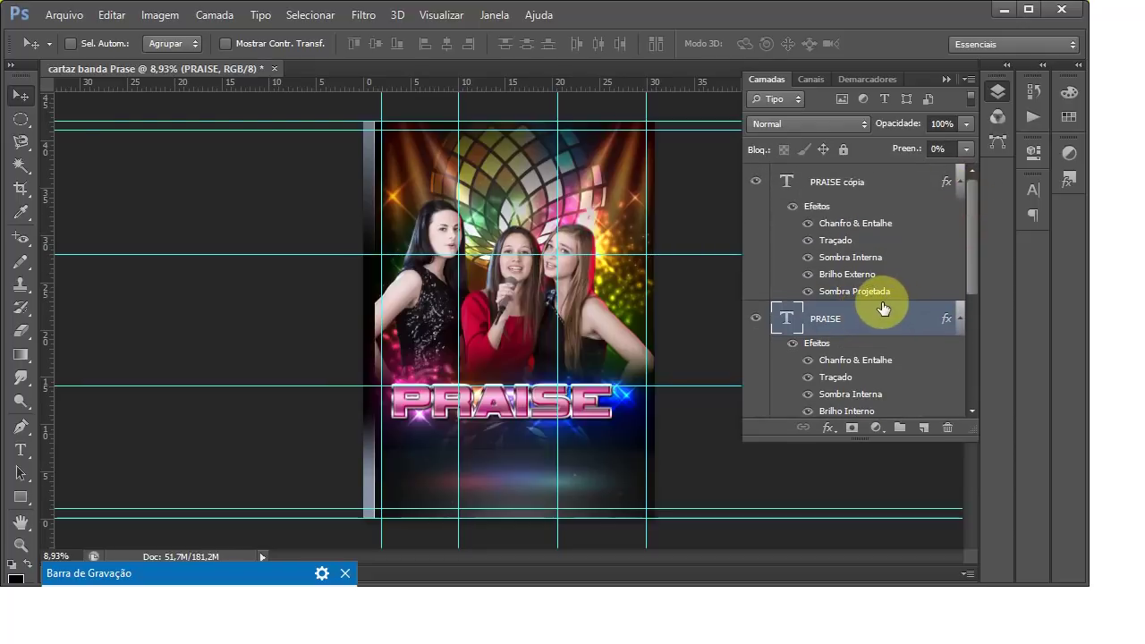
pyautogui.keyDown('shift'); pyautogui.click(891, 189); pyautogui.keyUp('shift')
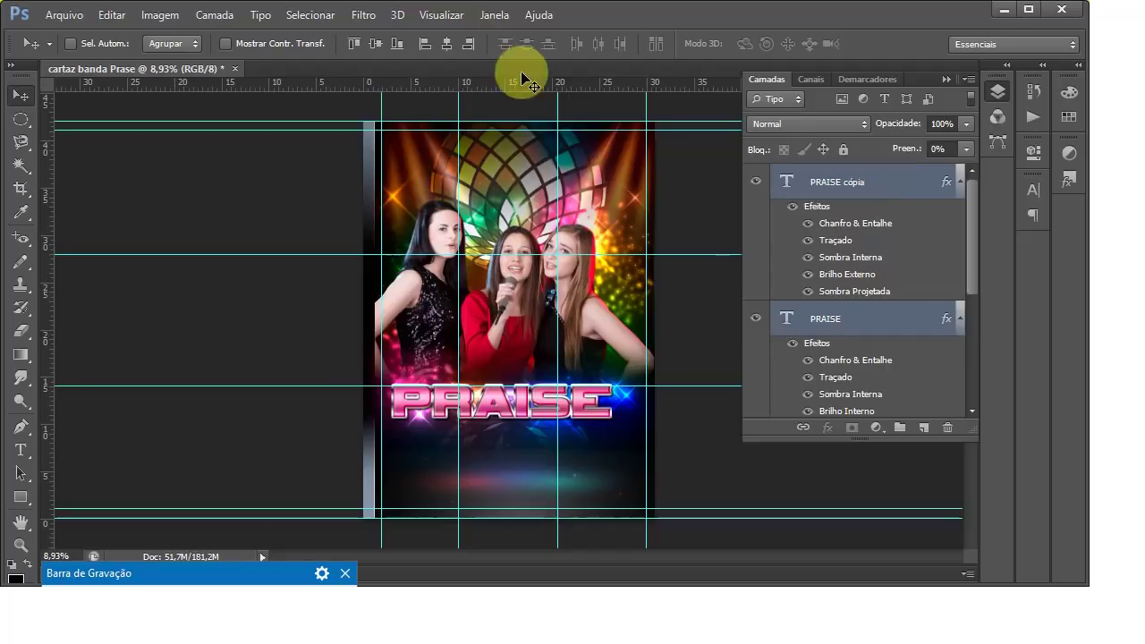
# Step: Group the two PRAISE layers and name the group Plase
pyautogui.click(213, 15)
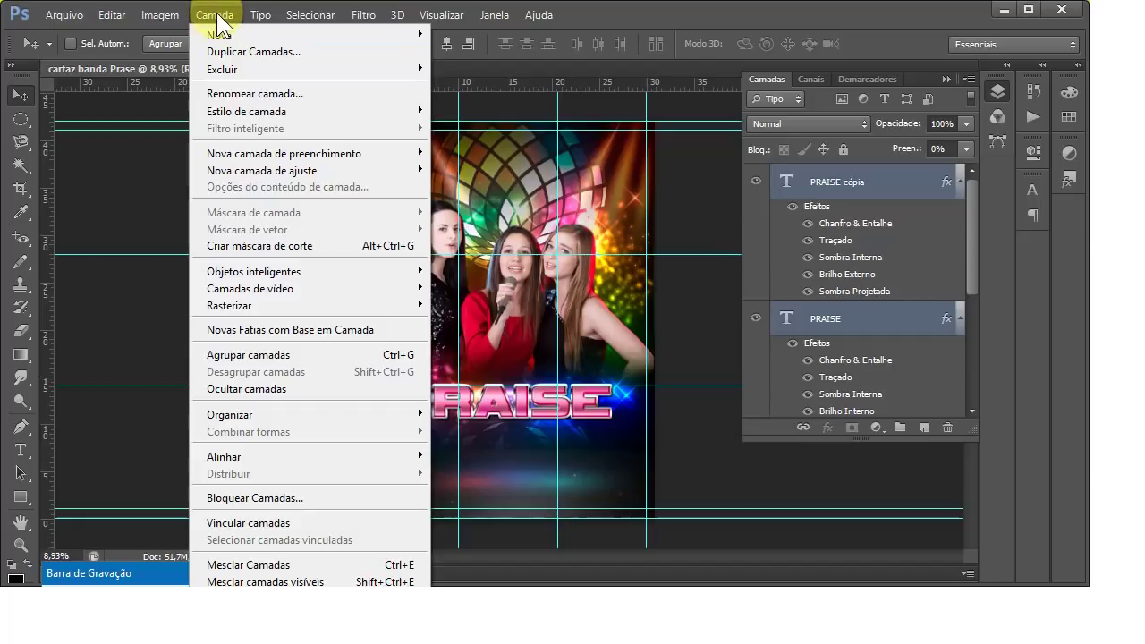
pyautogui.click(257, 355)
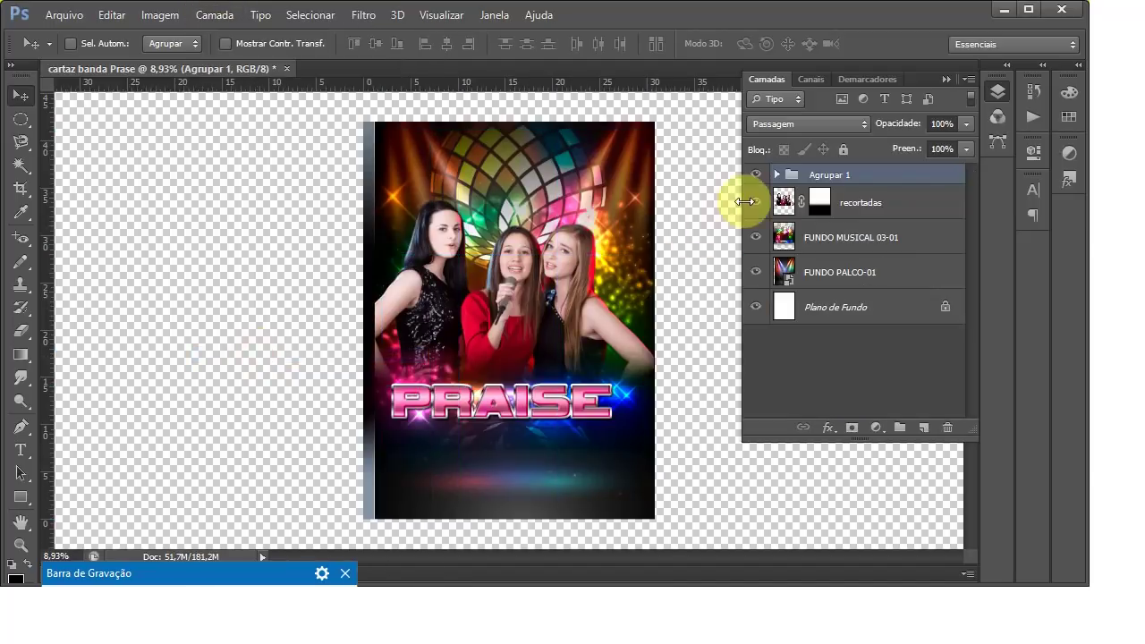
pyautogui.doubleClick(833, 177)
pyautogui.write('Plase')
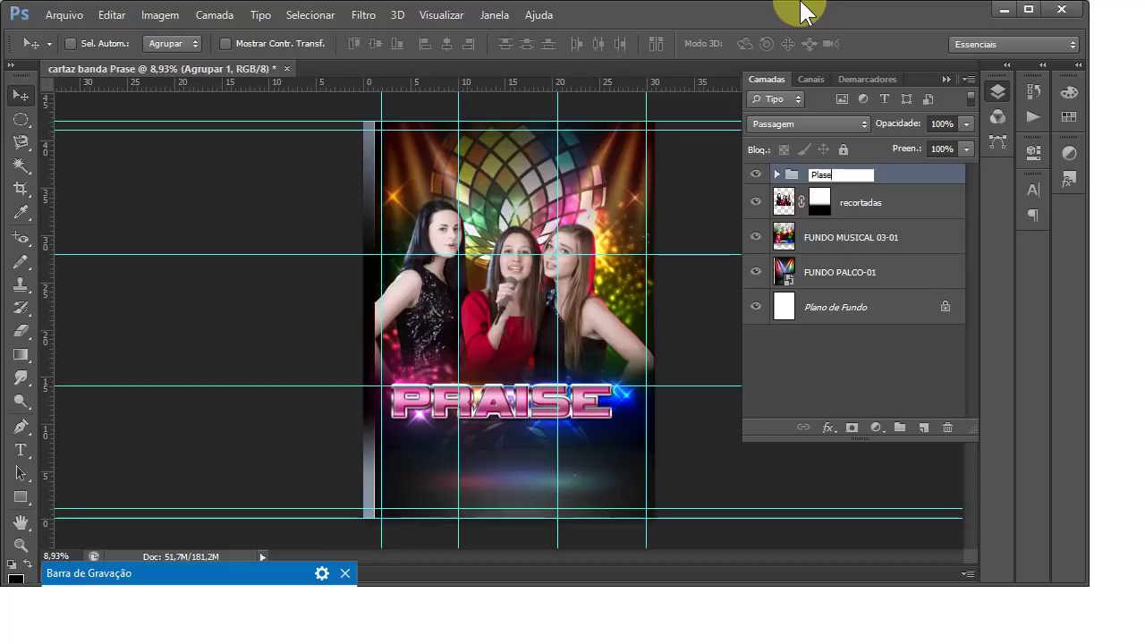
pyautogui.click(909, 184)
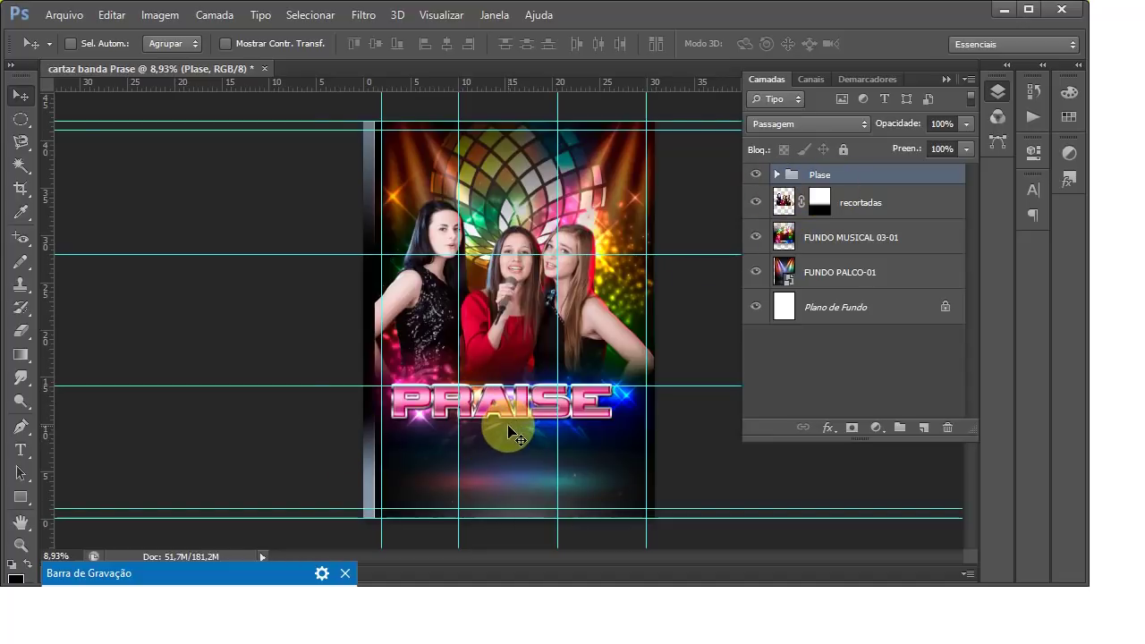
# Step: Drag the Plase group lower on the poster and enter Free Transform with Ctrl+T
pyautogui.scroll(2, 507, 424)
pyautogui.scroll(2, 507, 416)
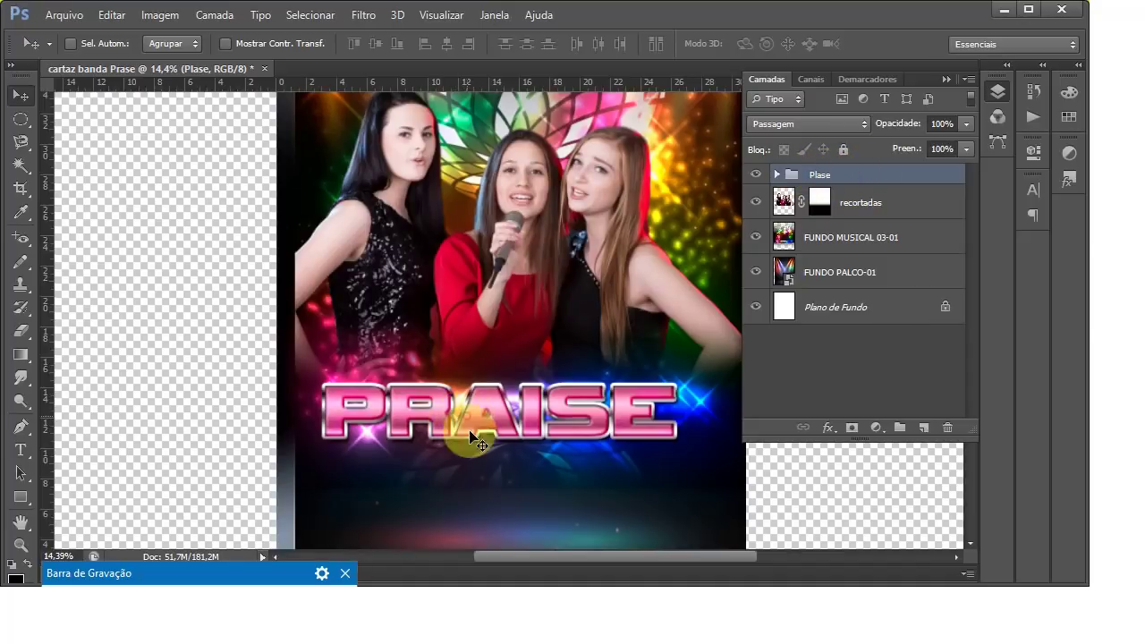
pyautogui.moveTo(470, 437)
pyautogui.mouseDown()
pyautogui.moveTo(460, 485)
pyautogui.moveTo(456, 450)
pyautogui.mouseUp()
pyautogui.press('alt')
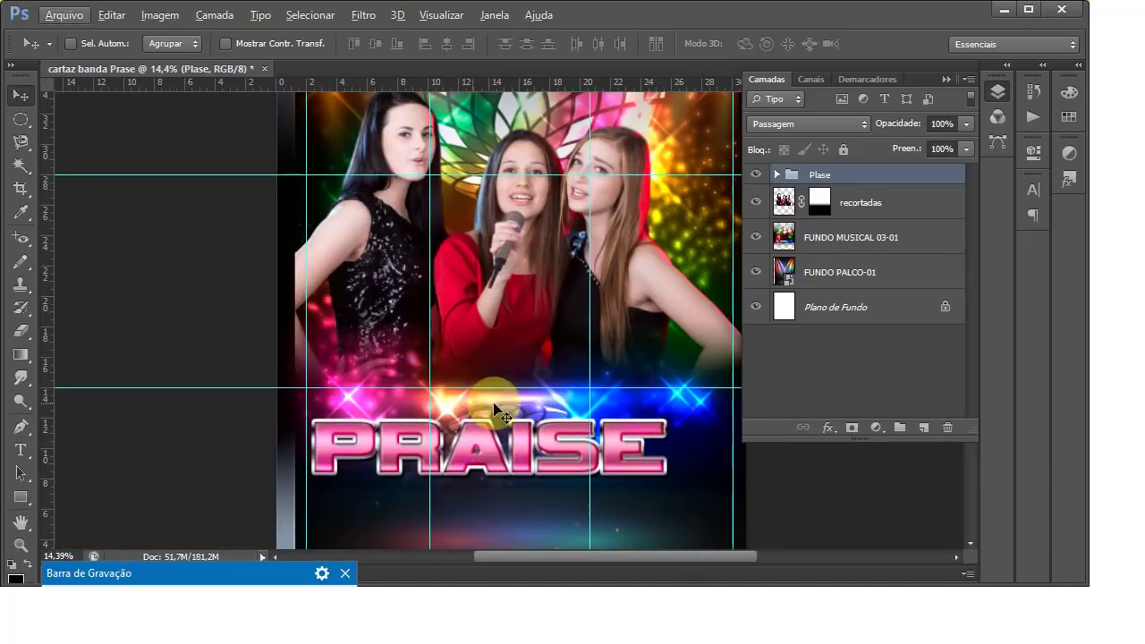
pyautogui.scroll(-1, 307, 338)
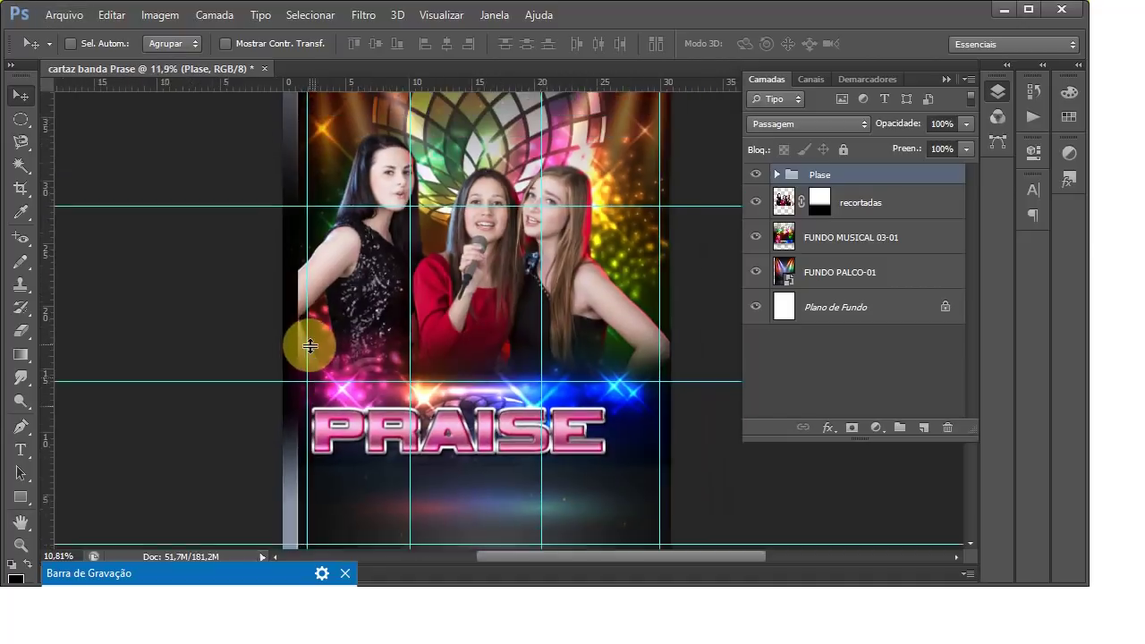
pyautogui.scroll(-1, 303, 336)
pyautogui.scroll(-1, 304, 342)
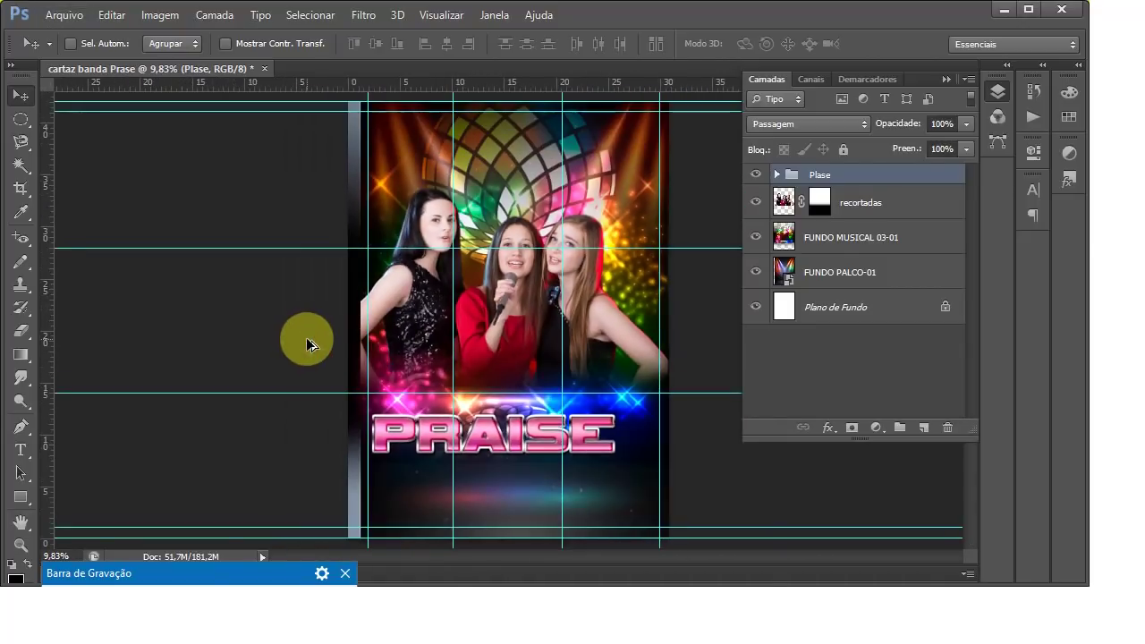
pyautogui.scroll(1, 596, 455)
pyautogui.scroll(1, 602, 457)
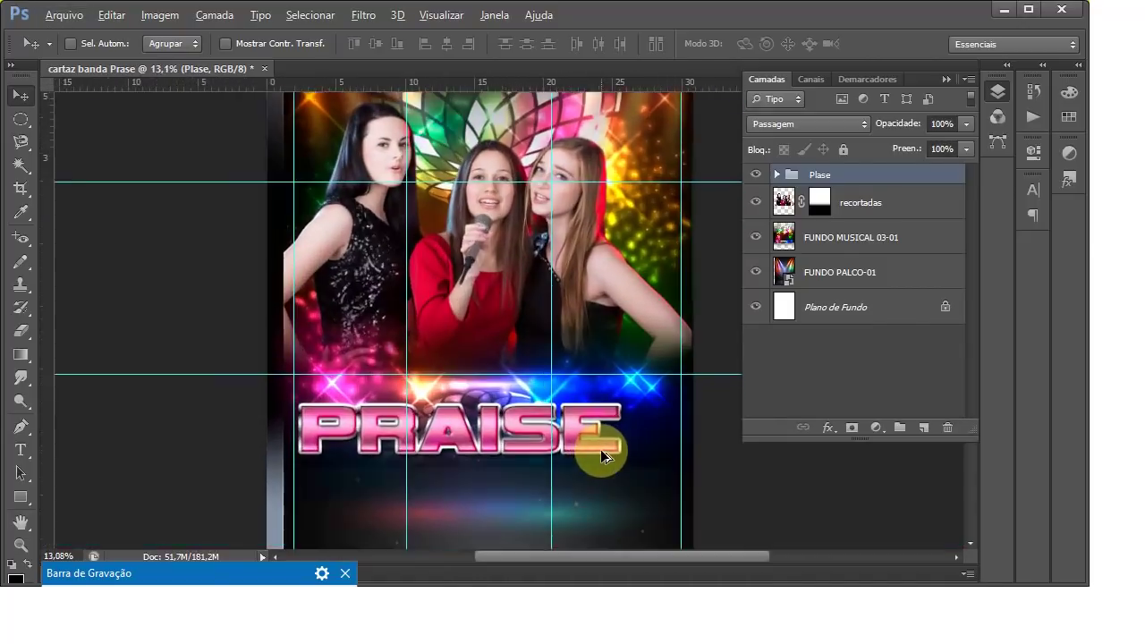
pyautogui.scroll(1, 603, 456)
pyautogui.press('alt')
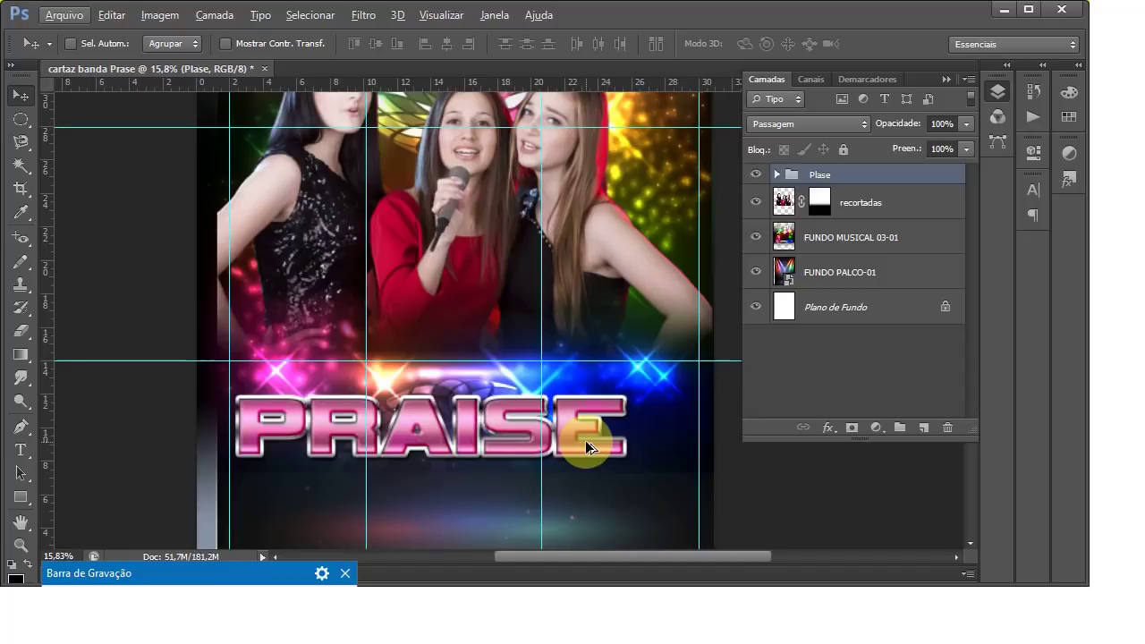
pyautogui.hotkey('ctrl', 't')
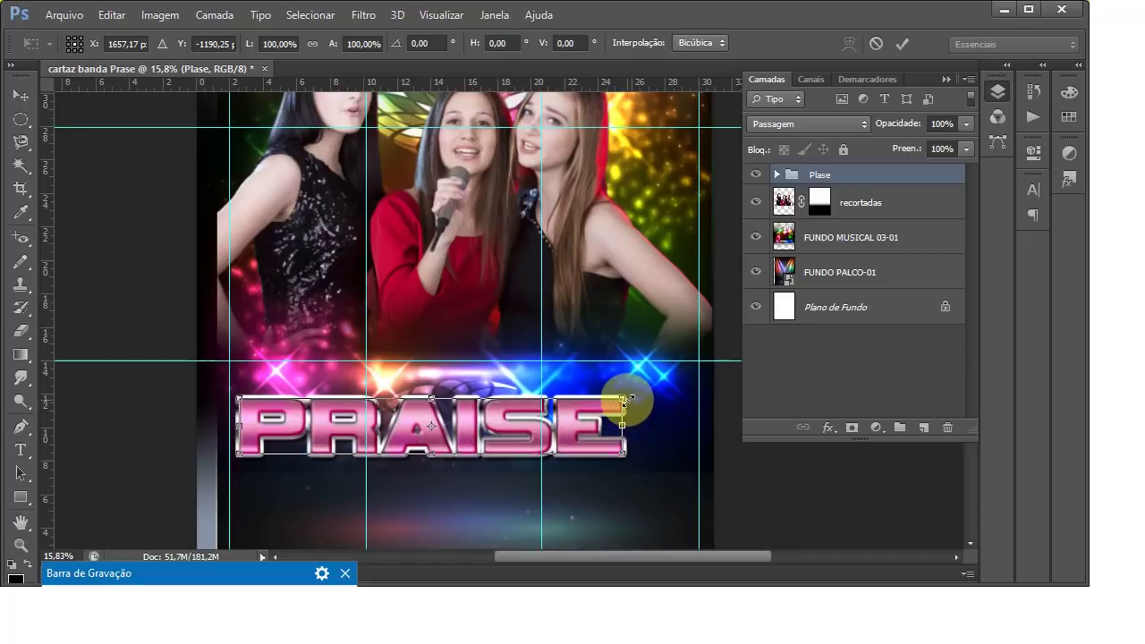
# Step: Scale the PRAISE title to about 80% width and 105% height, then commit
pyautogui.moveTo(624, 397); pyautogui.dragTo(542, 409)
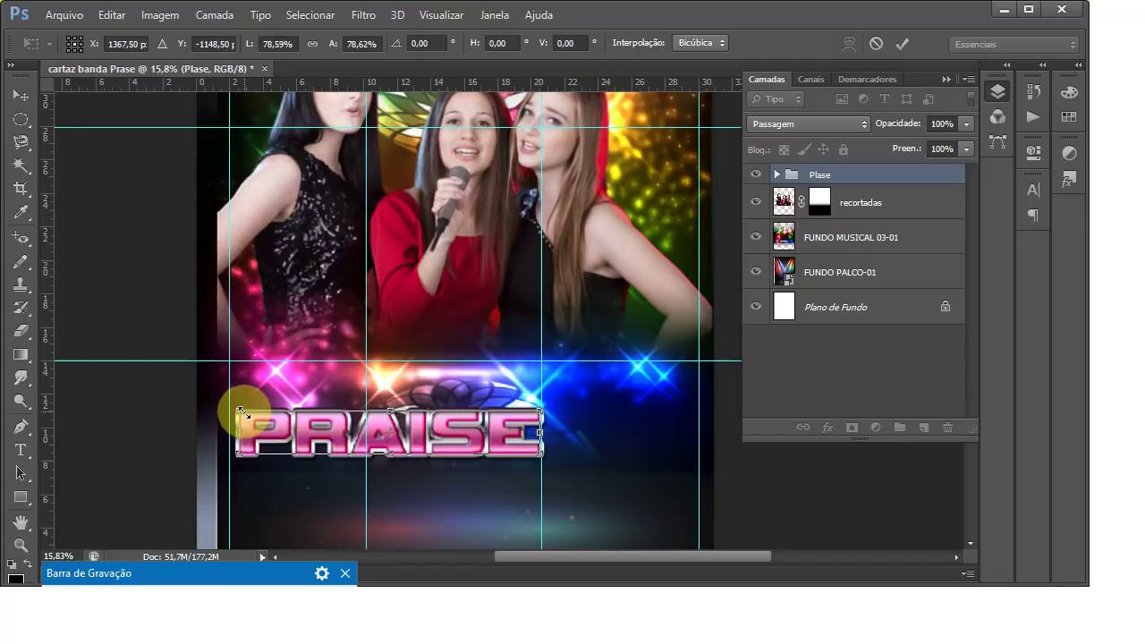
pyautogui.moveTo(240, 412); pyautogui.dragTo(234, 408)
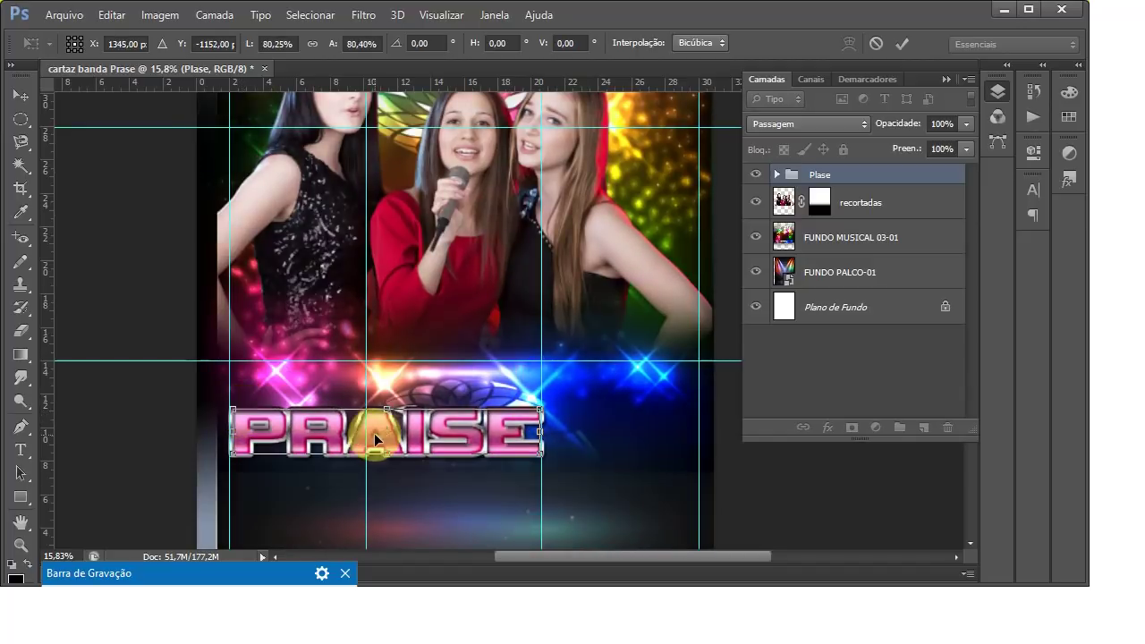
pyautogui.moveTo(387, 409); pyautogui.dragTo(387, 395)
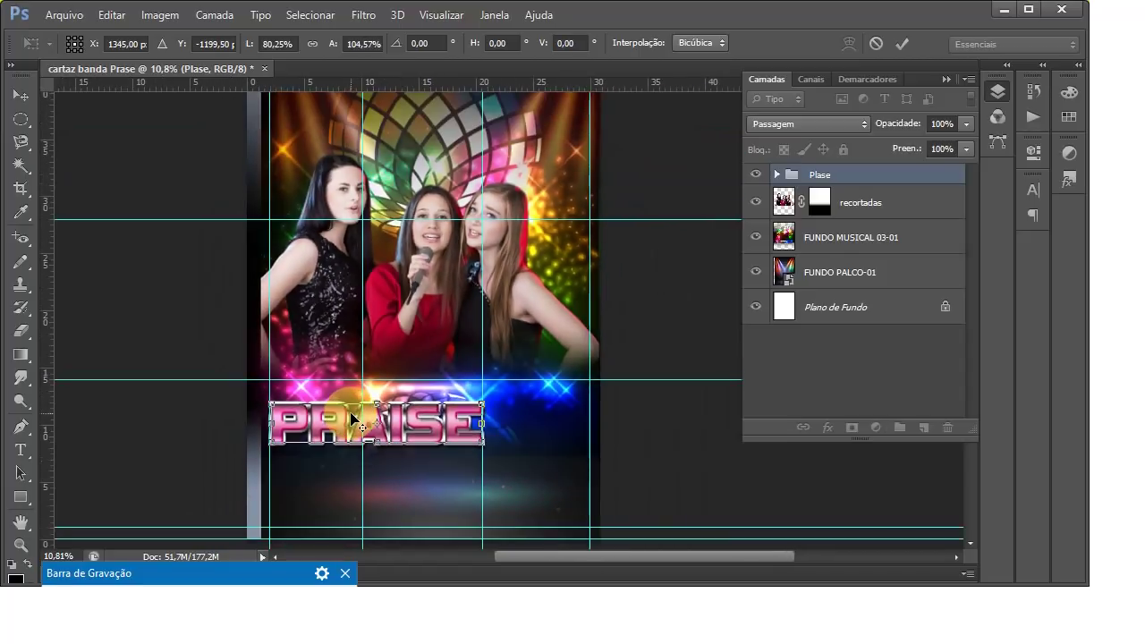
pyautogui.moveTo(355, 435); pyautogui.dragTo(430, 472)
pyautogui.scroll(2, 405, 396)
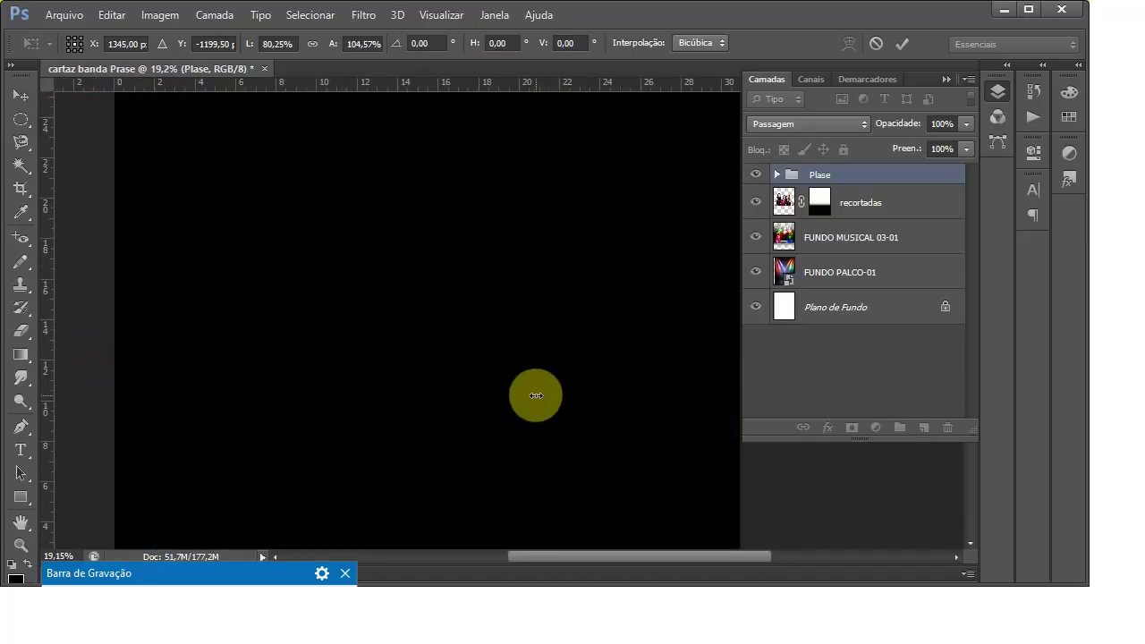
pyautogui.scroll(-2, 448, 420)
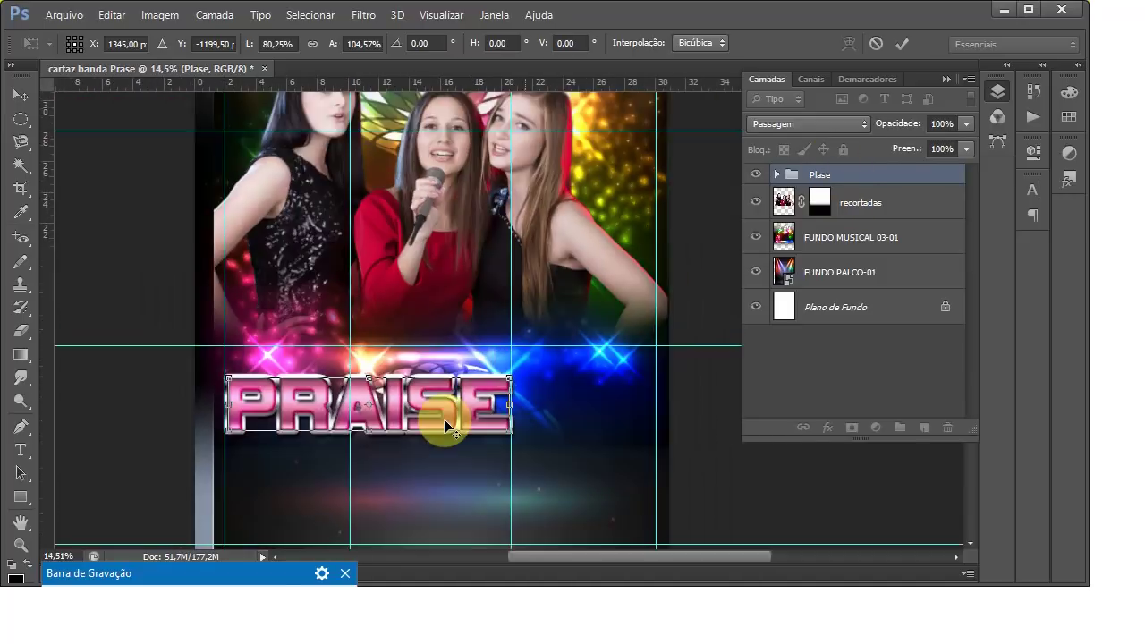
pyautogui.click(902, 44)
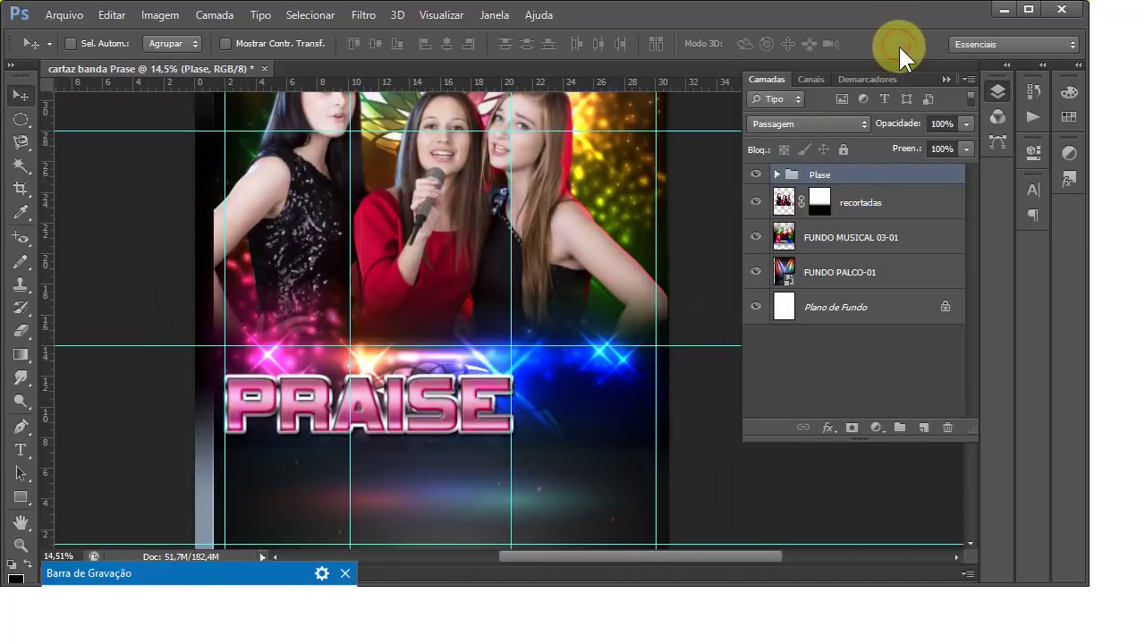
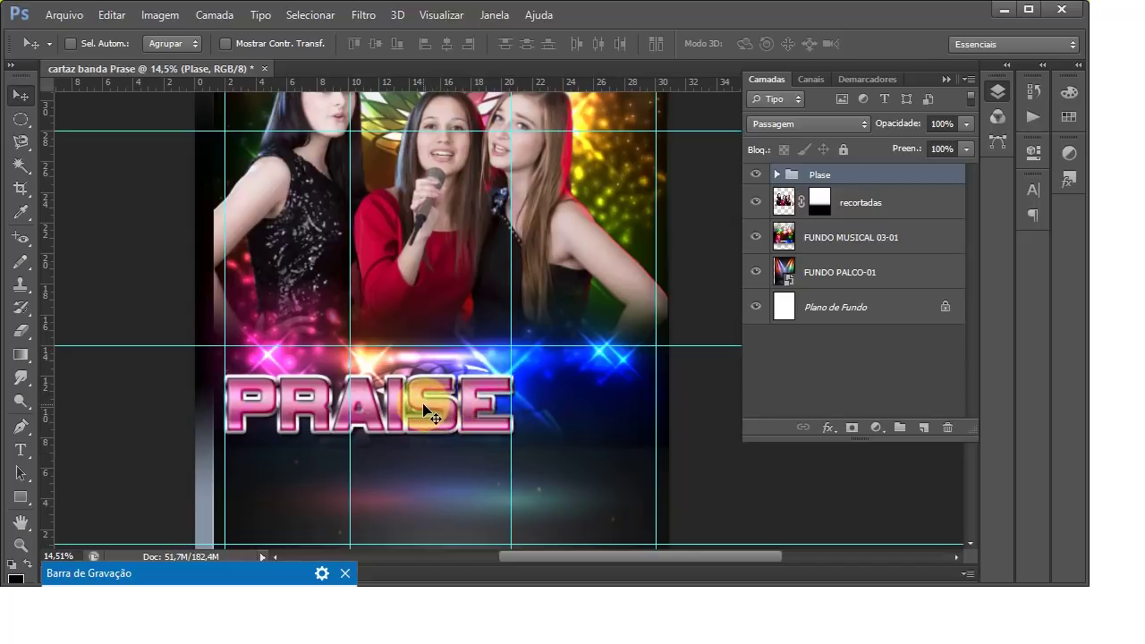
# Step: Drag the pink PRAISE title group beneath the singers, slightly left of the poster's centre
pyautogui.moveTo(432, 416); pyautogui.dragTo(509, 425)
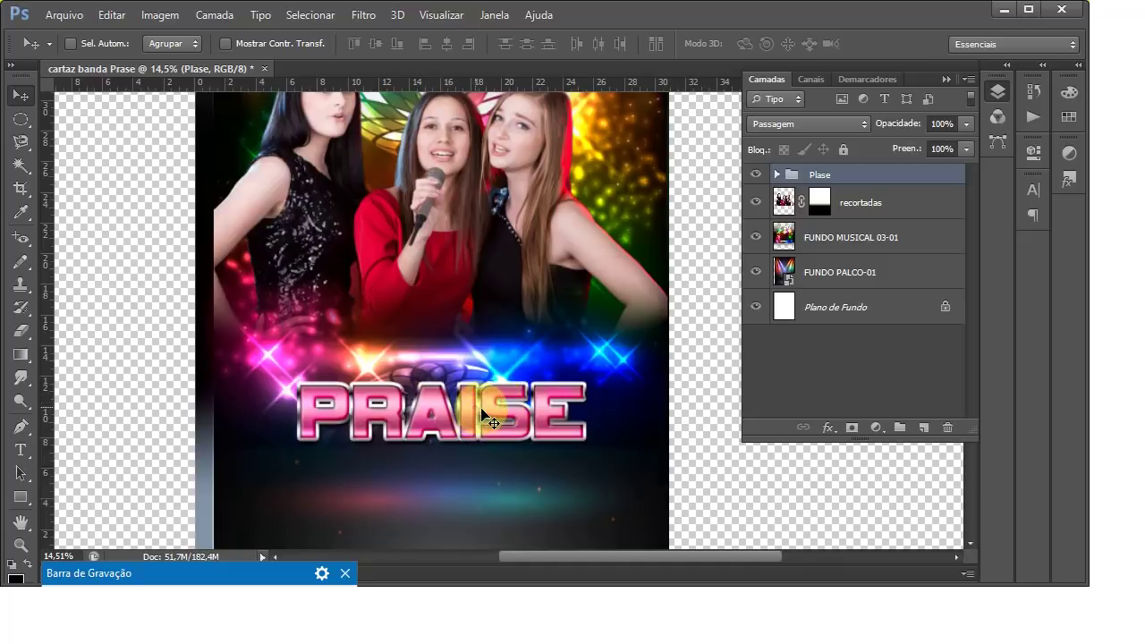
pyautogui.moveTo(475, 407); pyautogui.dragTo(490, 415)
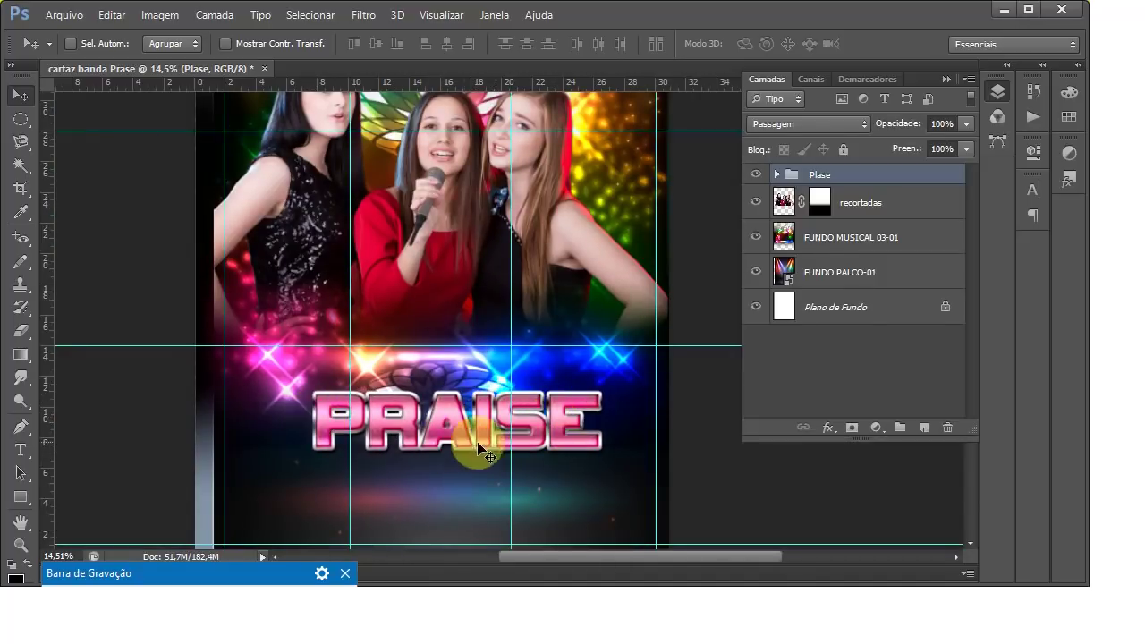
pyautogui.moveTo(482, 413); pyautogui.dragTo(420, 410)
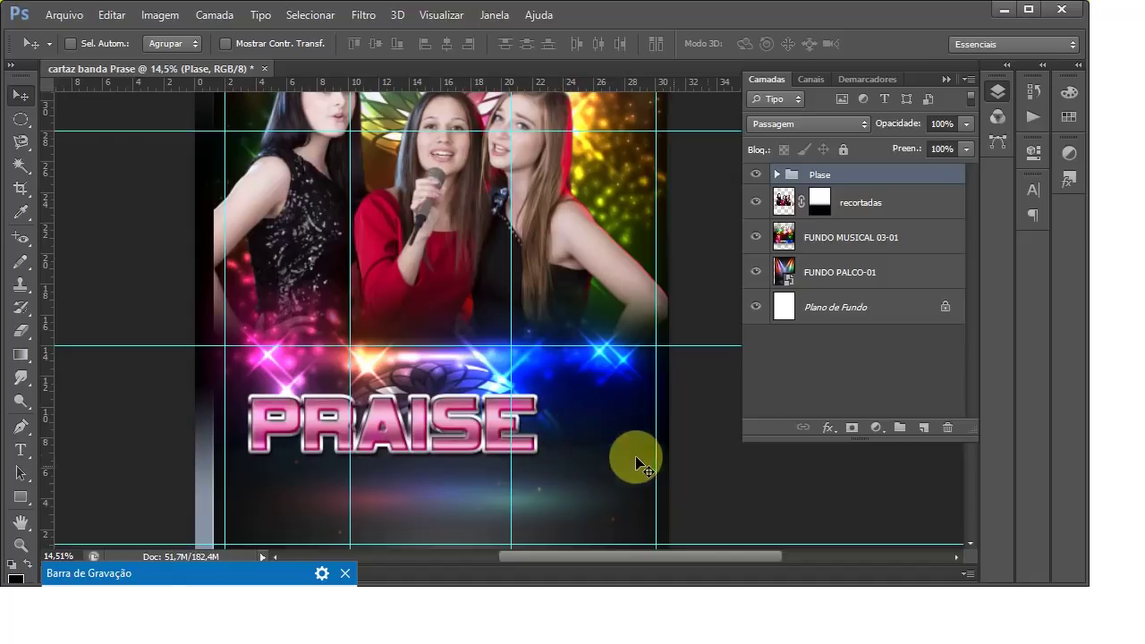
# Step: In the Word document, capitalise the band line so it reads '3 Girls'
pyautogui.hotkey('alt', 'Tab')
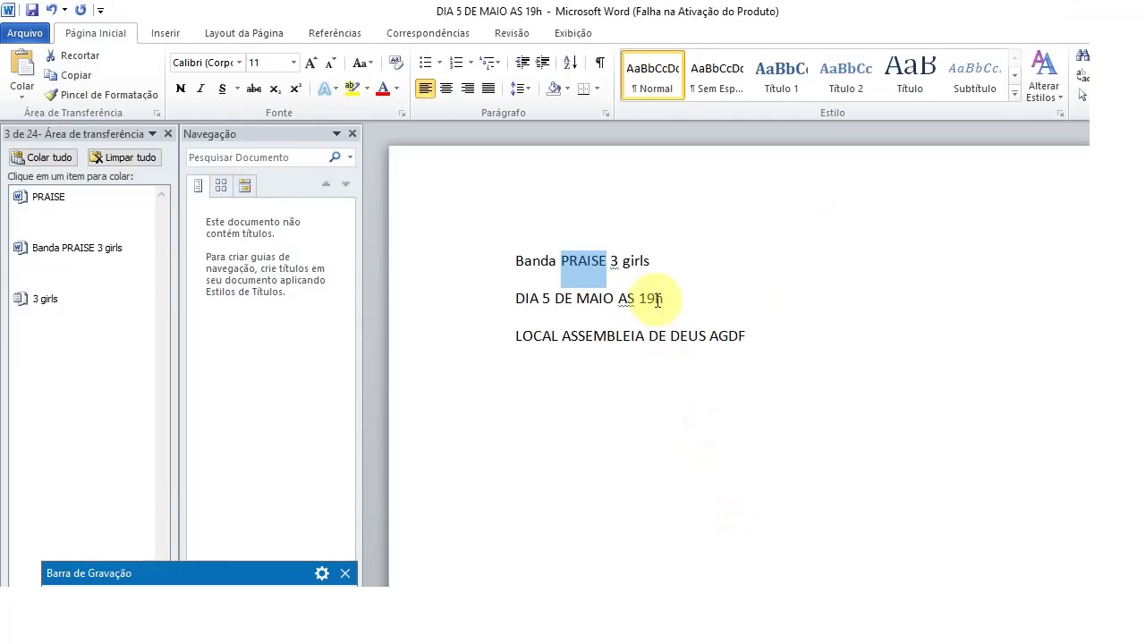
pyautogui.moveTo(655, 260); pyautogui.dragTo(612, 260)
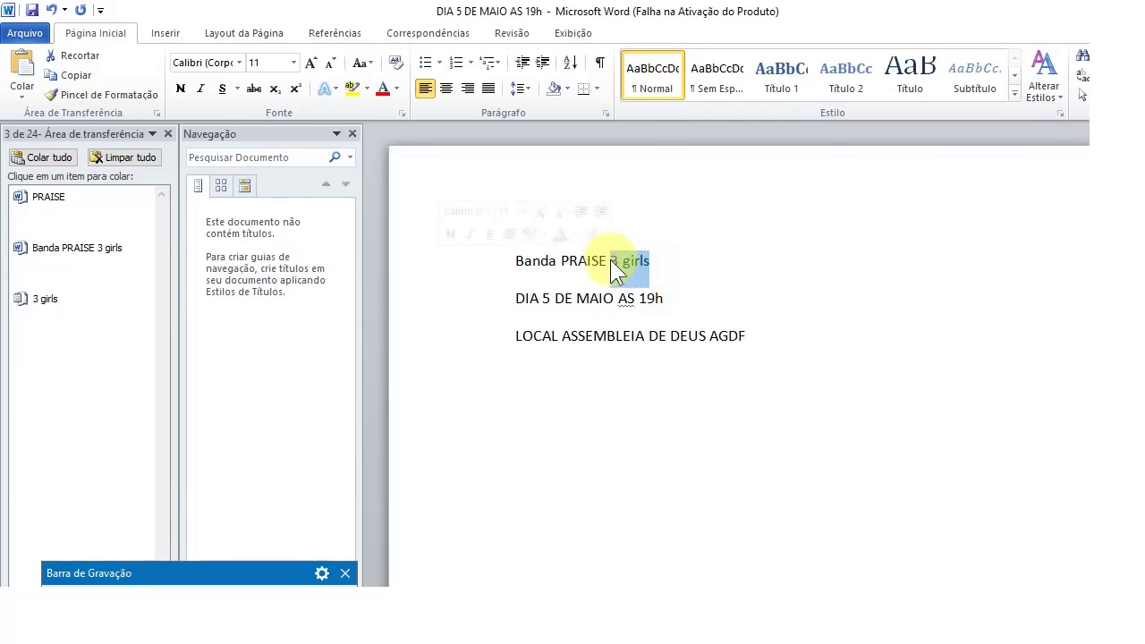
pyautogui.click(683, 281)
pyautogui.moveTo(651, 260); pyautogui.dragTo(609, 261)
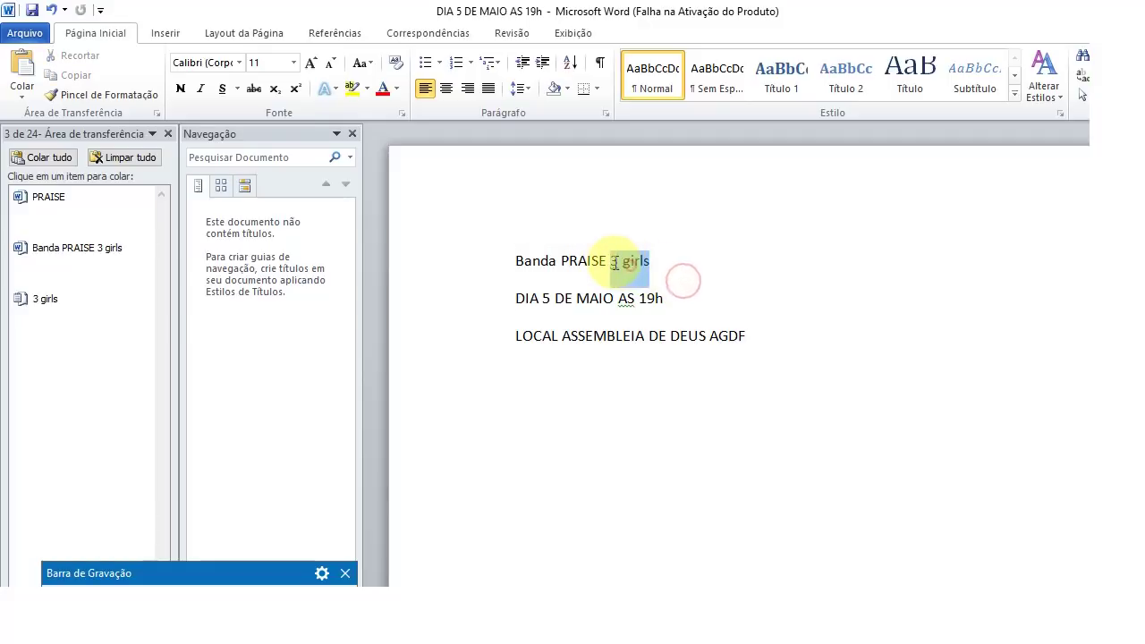
pyautogui.click(664, 268)
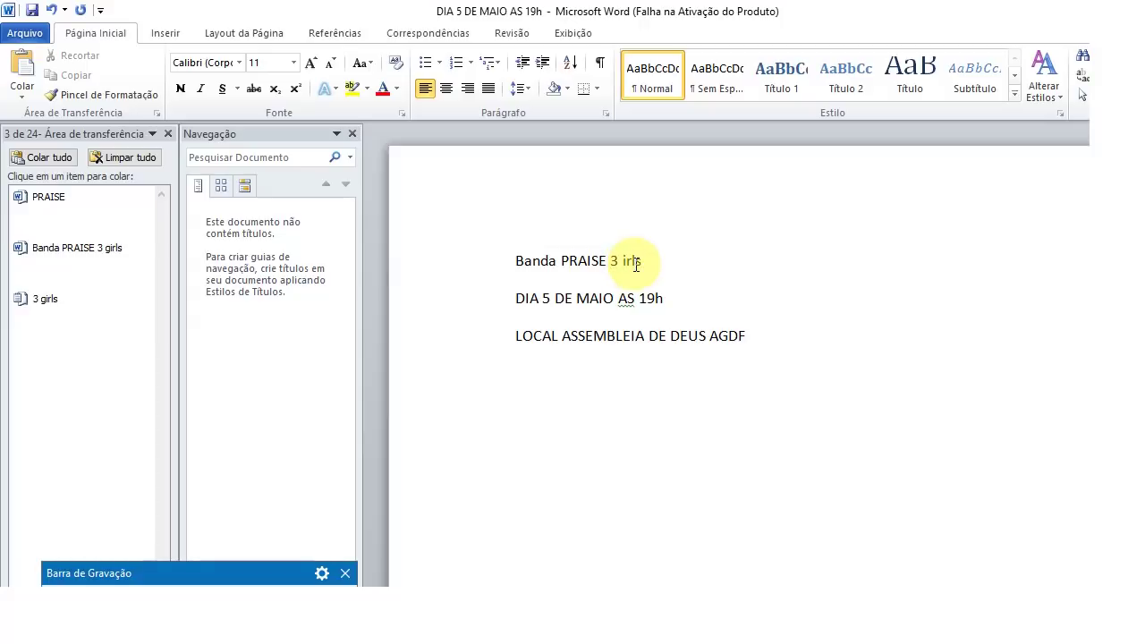
pyautogui.write('G')
# Step: Copy the phrase '3 Girls' and return to the Photoshop poster
pyautogui.moveTo(652, 261); pyautogui.dragTo(612, 261)
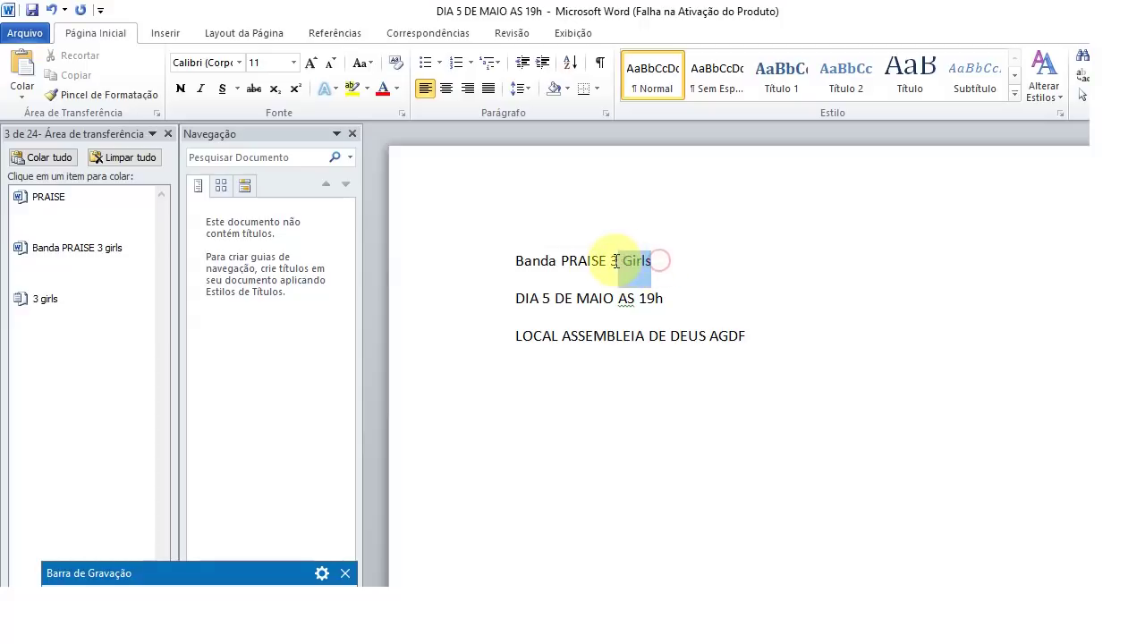
pyautogui.hotkey('ctrl', 'c')
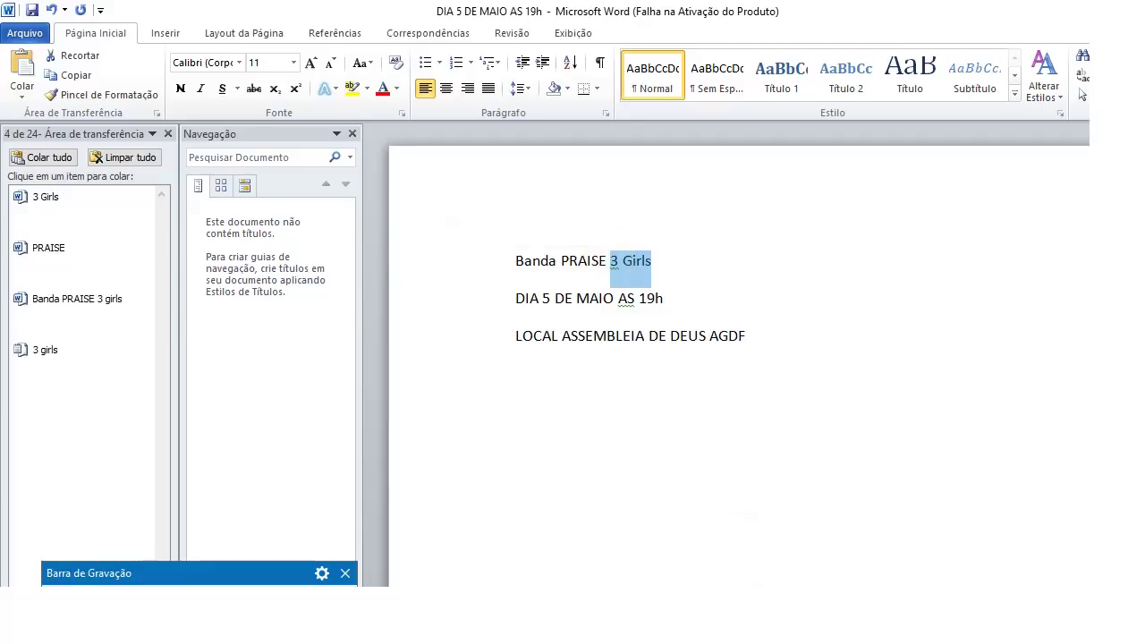
pyautogui.click(616, 270)
pyautogui.hotkey('alt', 'Tab')
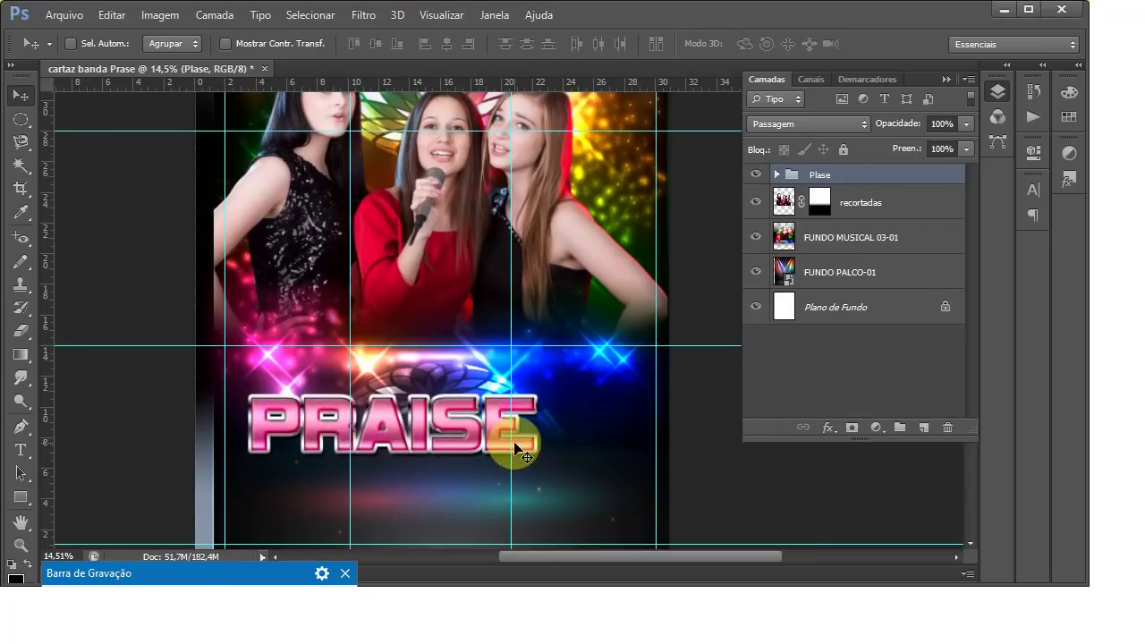
# Step: Expand the Plase group in the Layers panel and select its PRAISE text layer
pyautogui.click(777, 176)
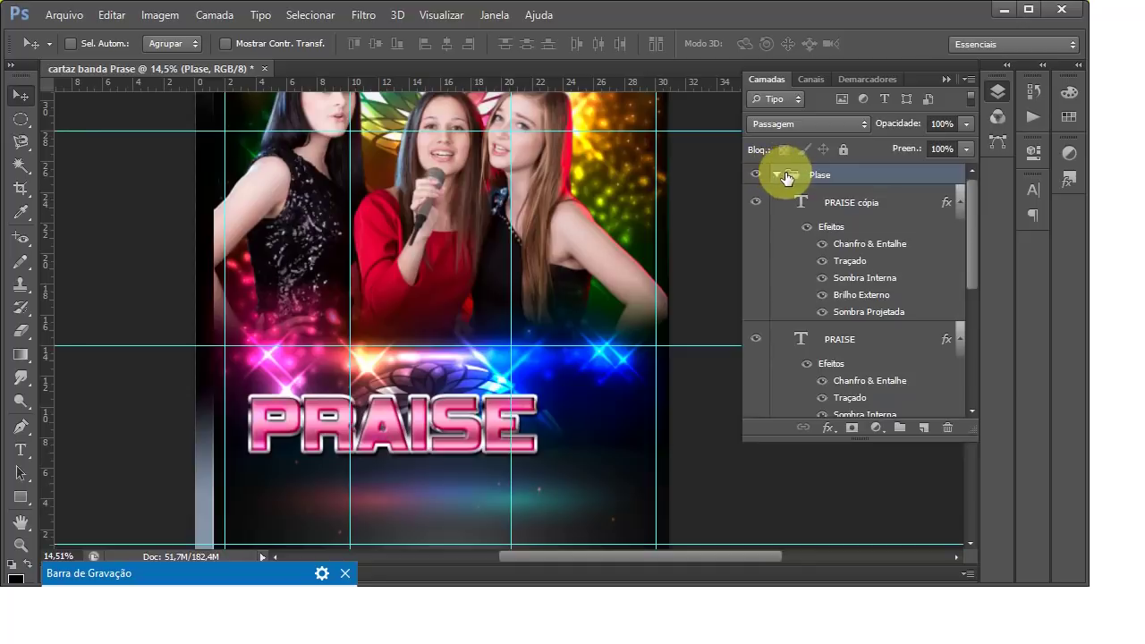
pyautogui.moveTo(975, 224); pyautogui.dragTo(928, 324)
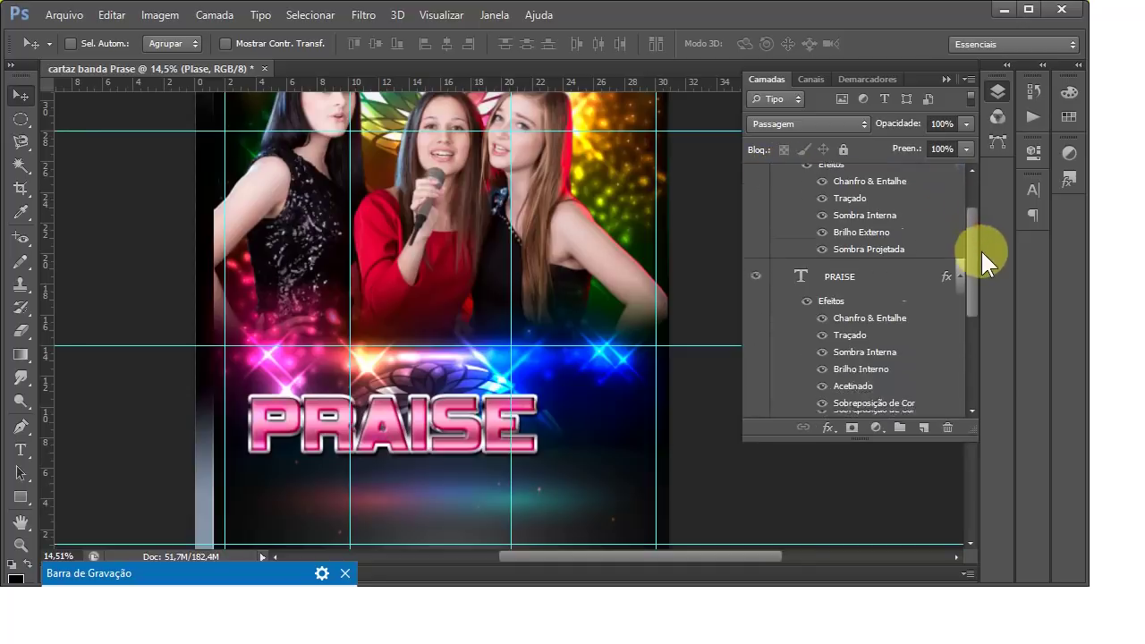
pyautogui.click(928, 321)
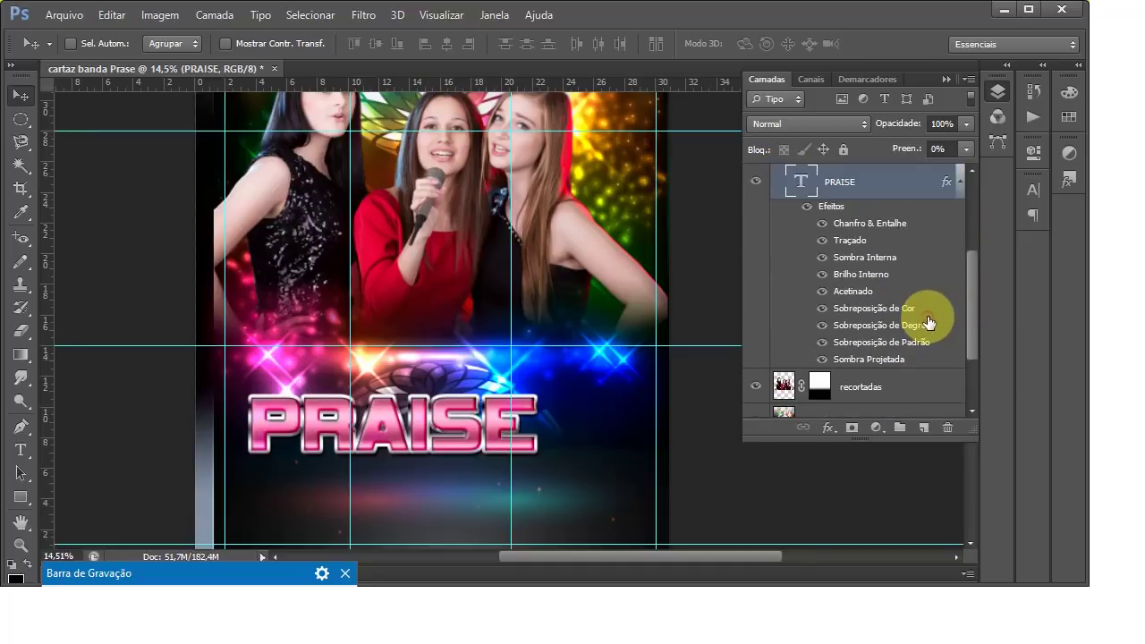
# Step: Paste '3 Girls' as a new 72 pt Vipnagorgialla text layer beside the PRAISE title
pyautogui.click(19, 449)
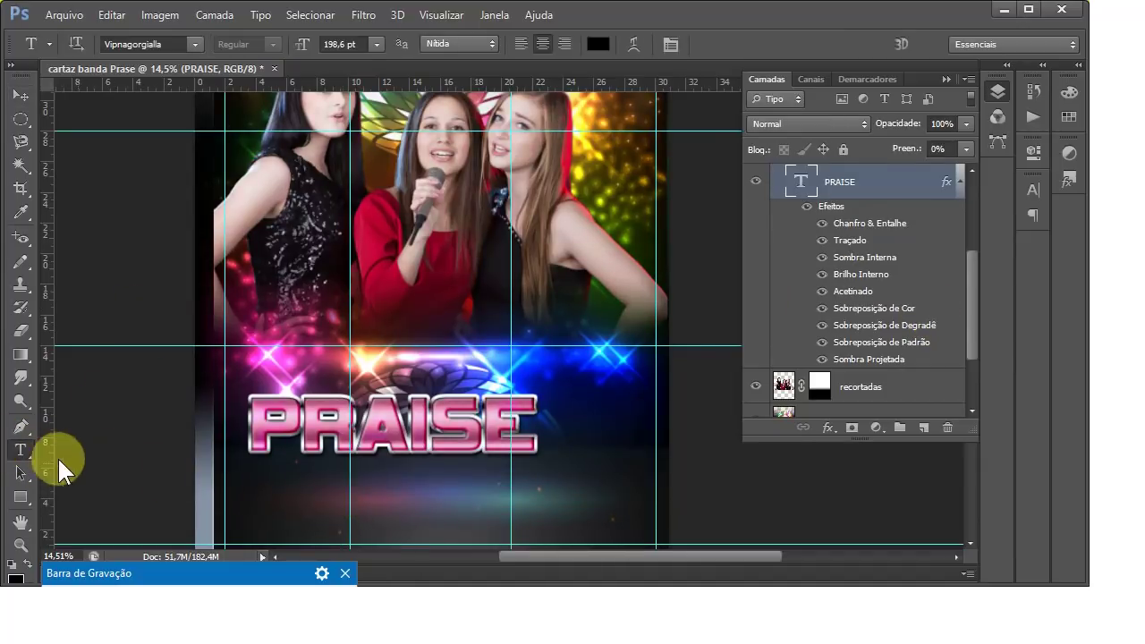
pyautogui.click(562, 430)
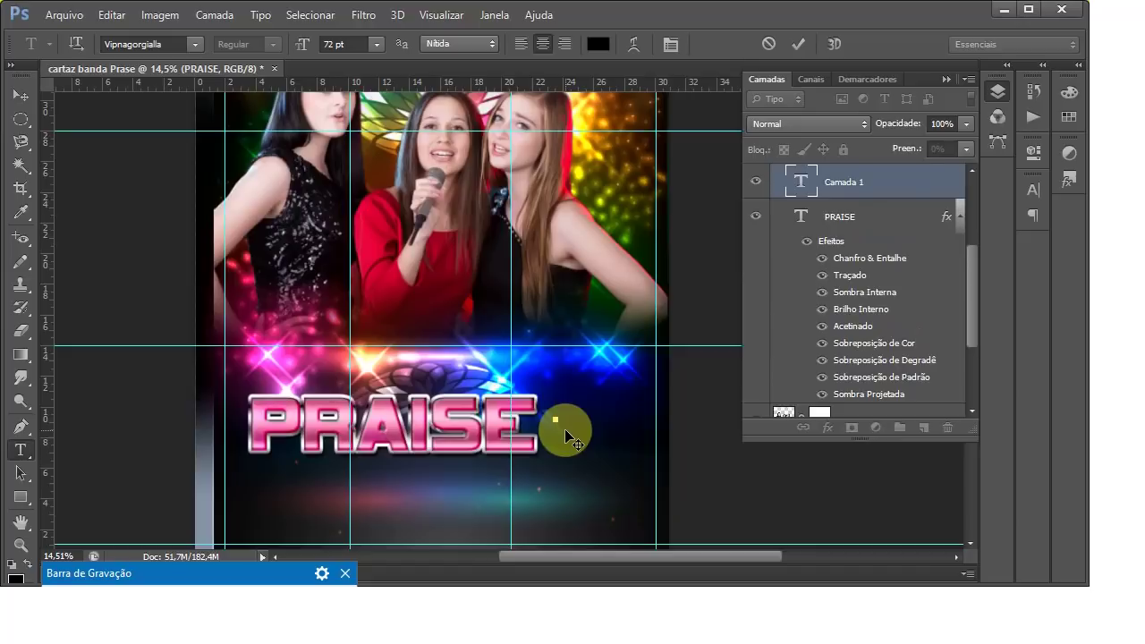
pyautogui.press('ctrl')
pyautogui.moveTo(562, 430); pyautogui.dragTo(564, 431)
pyautogui.write('Girls')
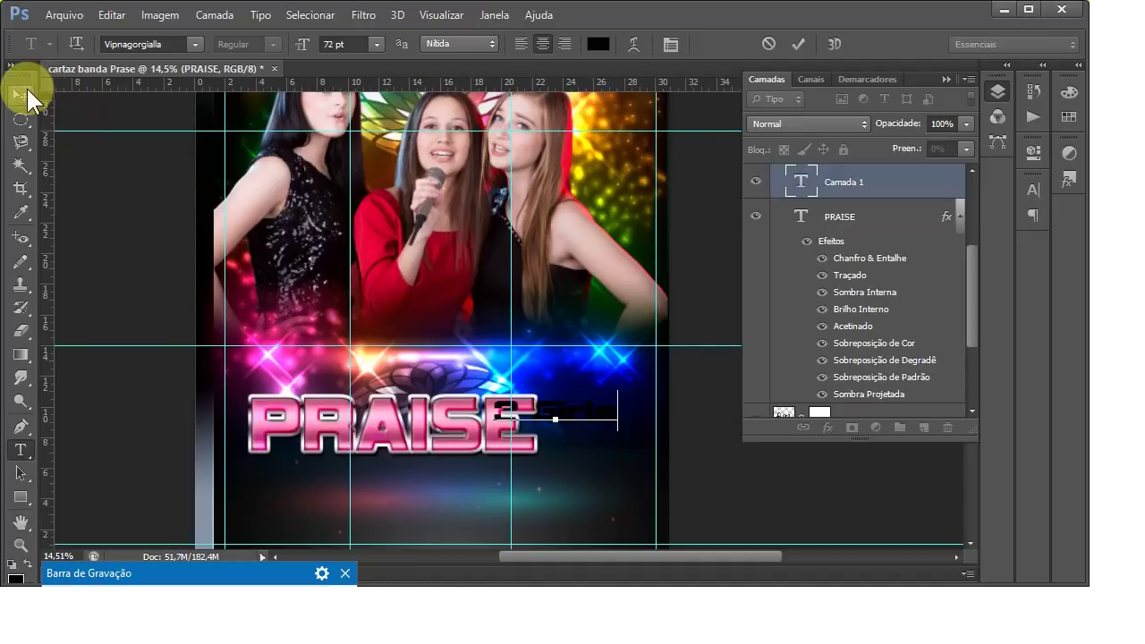
pyautogui.click(21, 93)
pyautogui.moveTo(555, 427); pyautogui.dragTo(592, 430)
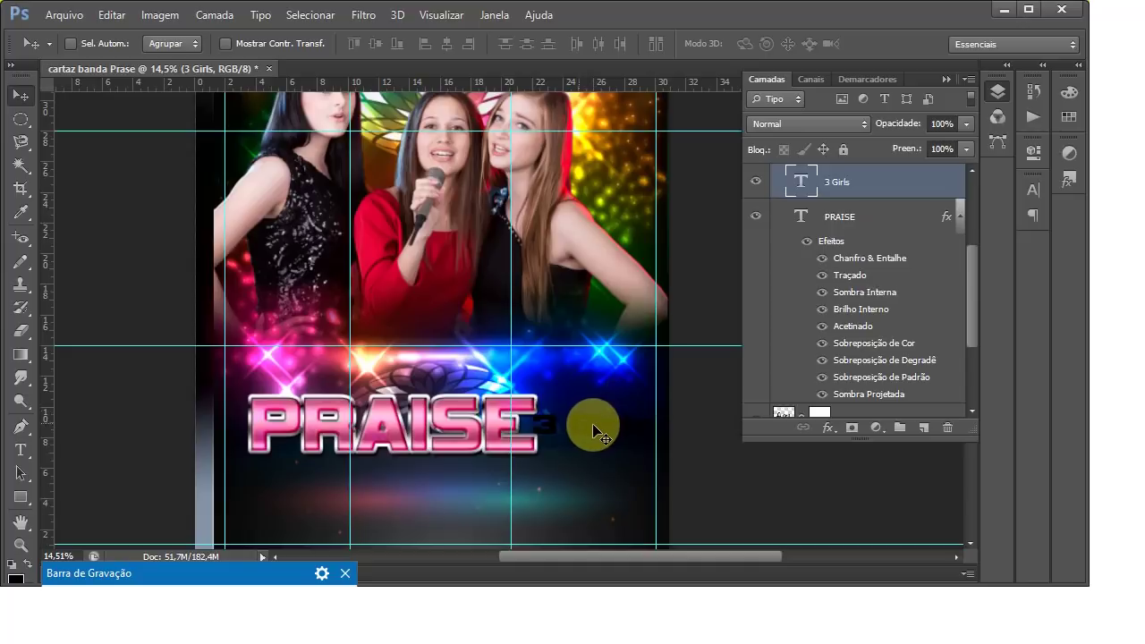
# Step: Scale up the 3 Girls text and stretch it taller with Free Transform
pyautogui.hotkey('ctrl', 't')
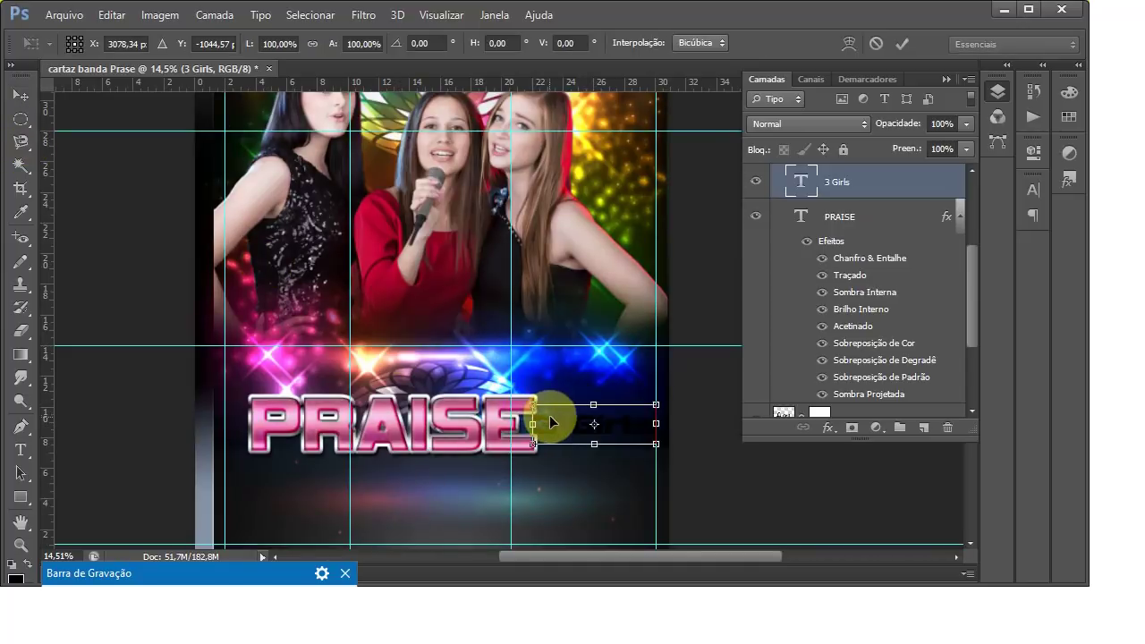
pyautogui.moveTo(533, 408)
pyautogui.mouseDown()
pyautogui.moveTo(454, 351)
pyautogui.moveTo(445, 358)
pyautogui.mouseUp()
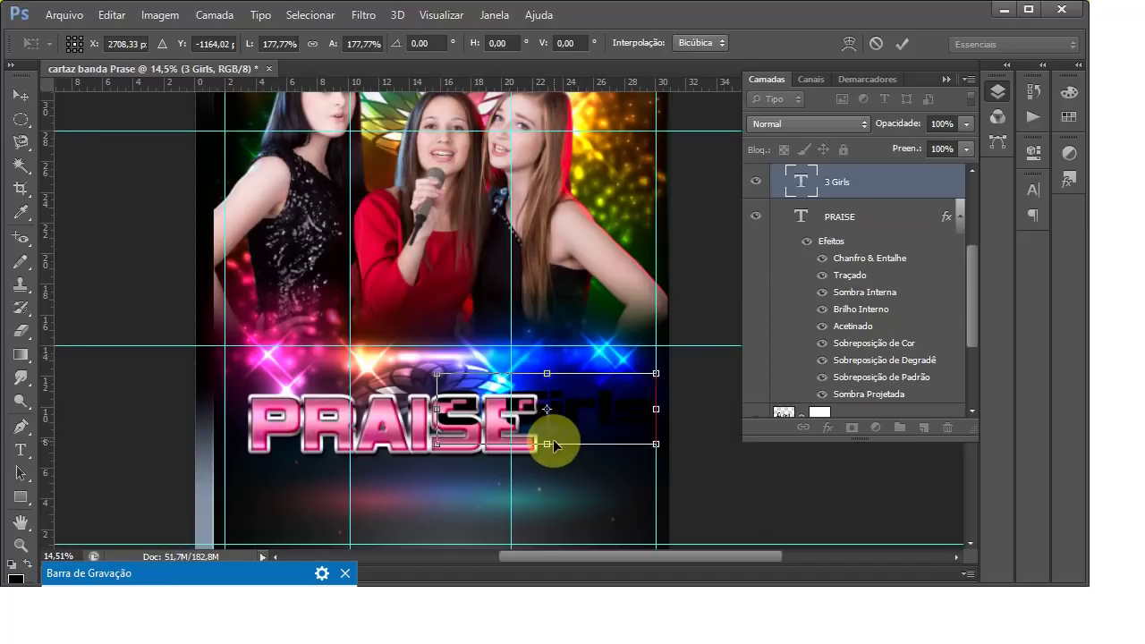
pyautogui.moveTo(548, 444); pyautogui.dragTo(548, 463)
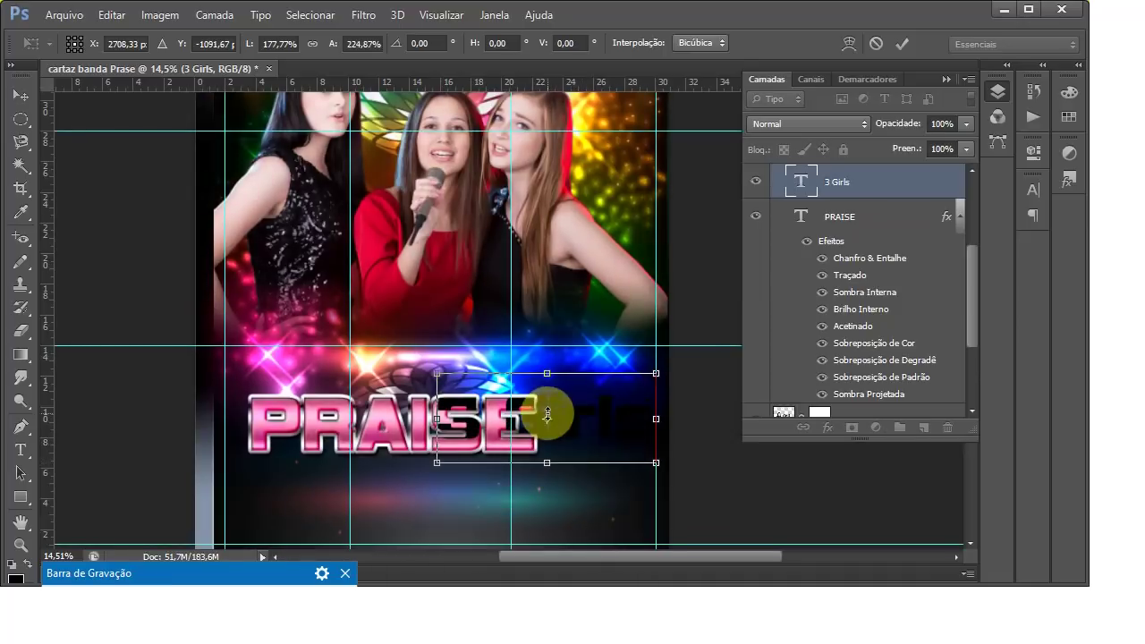
pyautogui.moveTo(559, 400); pyautogui.dragTo(554, 383)
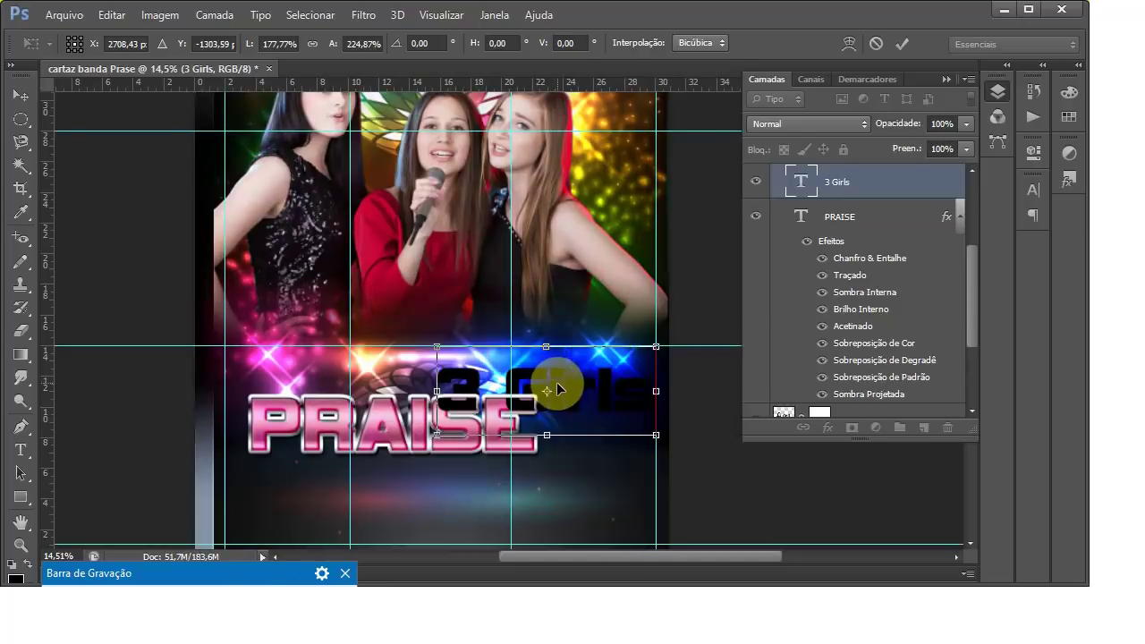
pyautogui.click(110, 15)
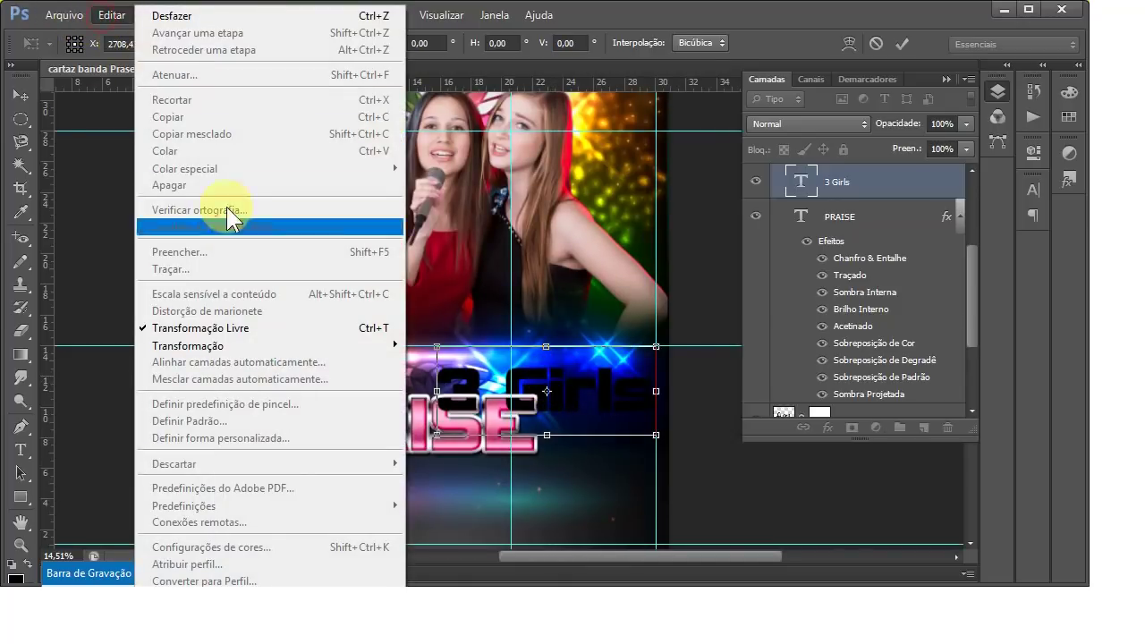
pyautogui.click(653, 10)
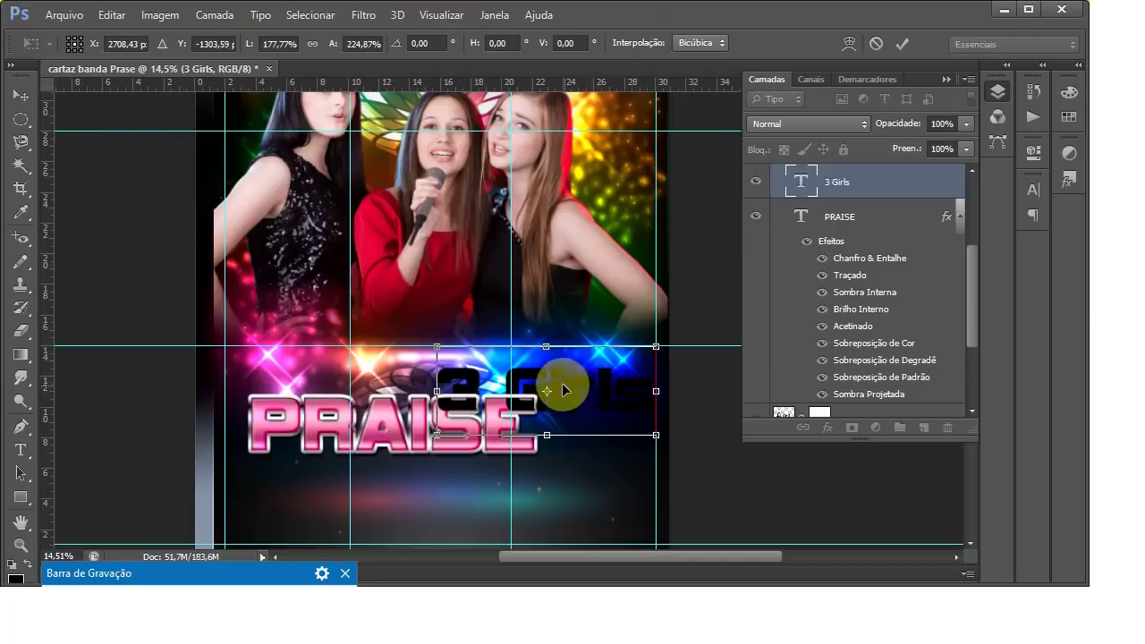
# Step: Enlarge 3 Girls to about 194% × 252% and commit it beneath PRAISE
pyautogui.moveTo(567, 386); pyautogui.dragTo(532, 345)
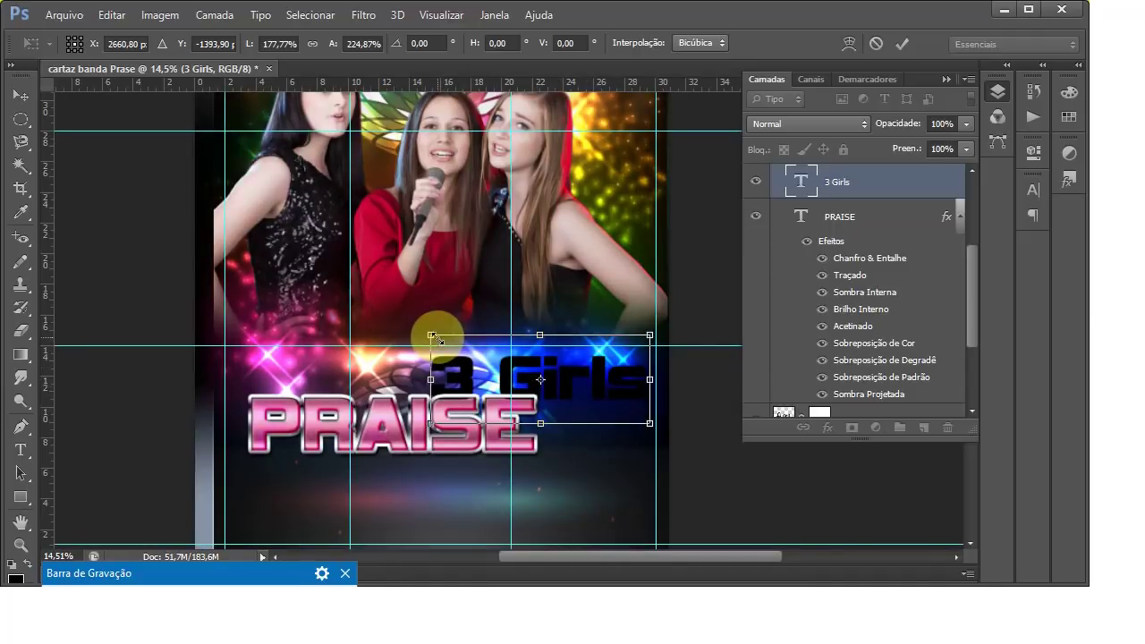
pyautogui.moveTo(439, 333); pyautogui.dragTo(413, 324)
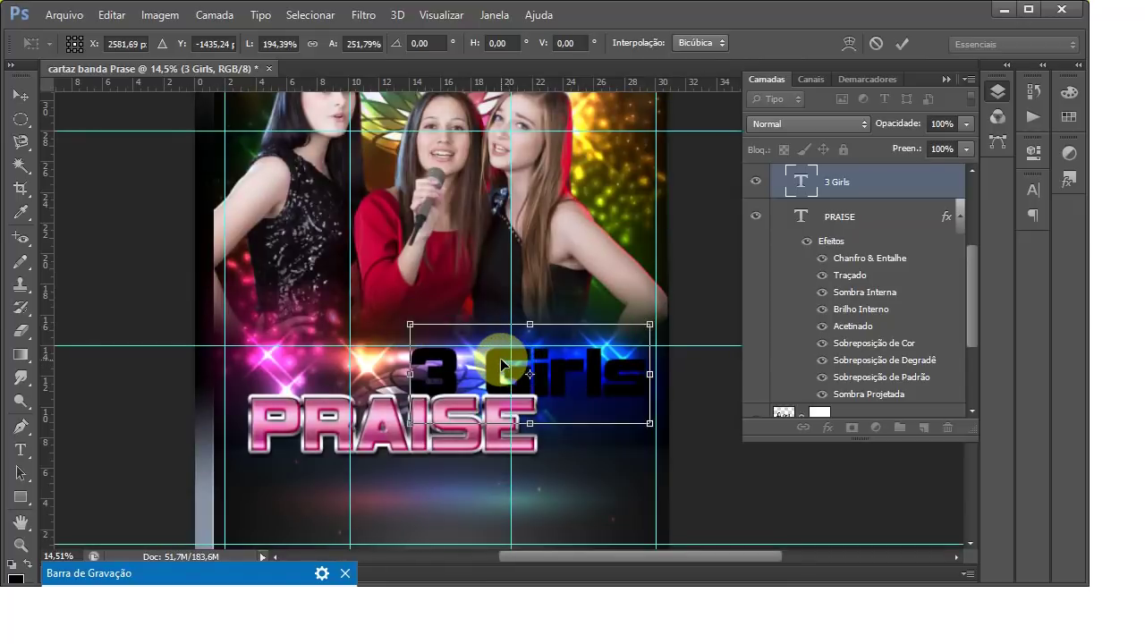
pyautogui.moveTo(504, 359); pyautogui.dragTo(504, 355)
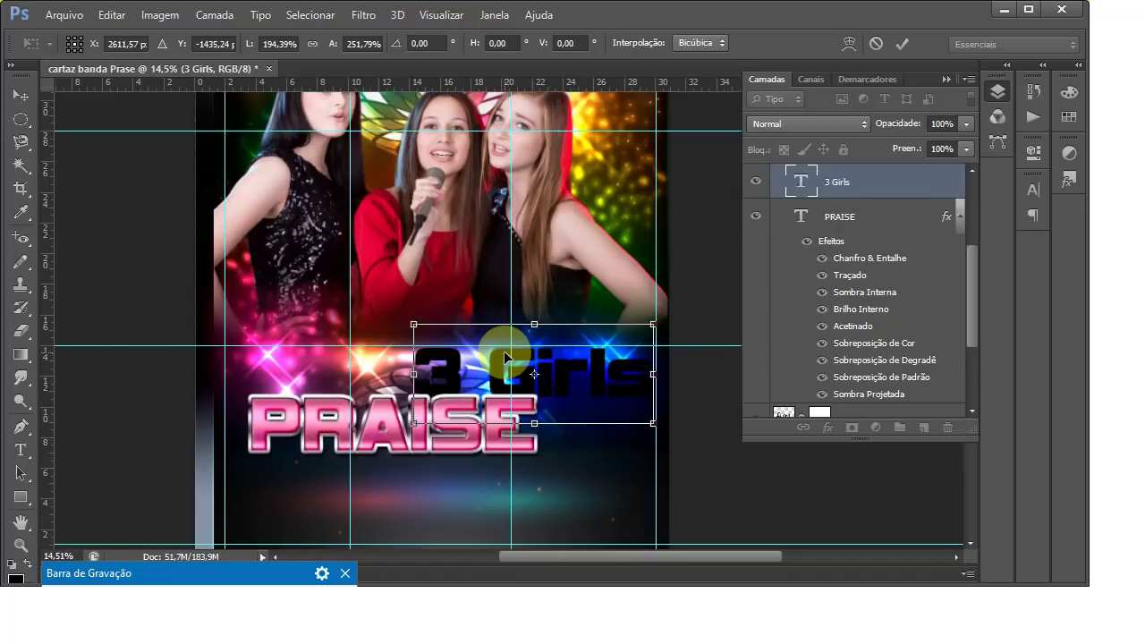
pyautogui.moveTo(506, 358); pyautogui.dragTo(517, 461)
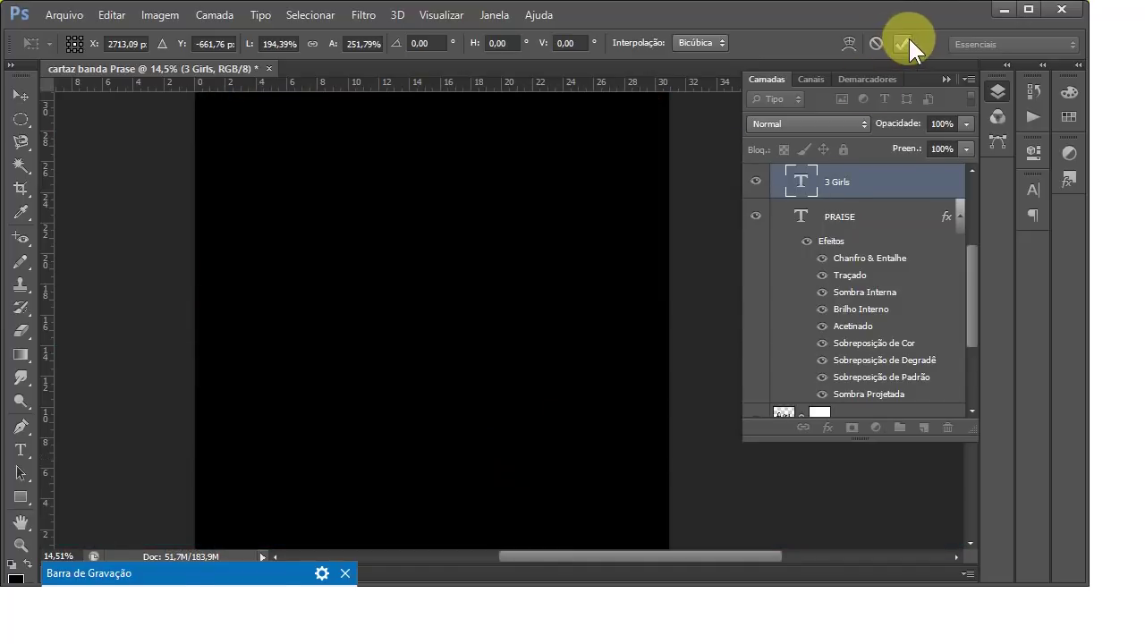
pyautogui.click(904, 42)
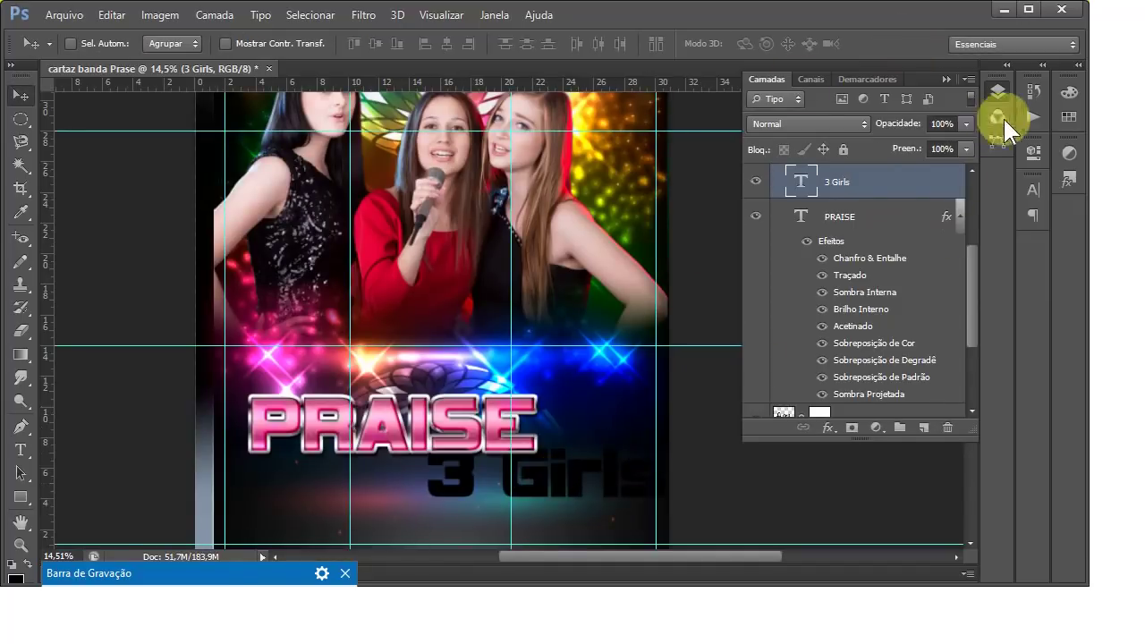
# Step: Apply the glossy red bevelled preset style to 3 Girls and nudge it slightly left
pyautogui.click(1067, 180)
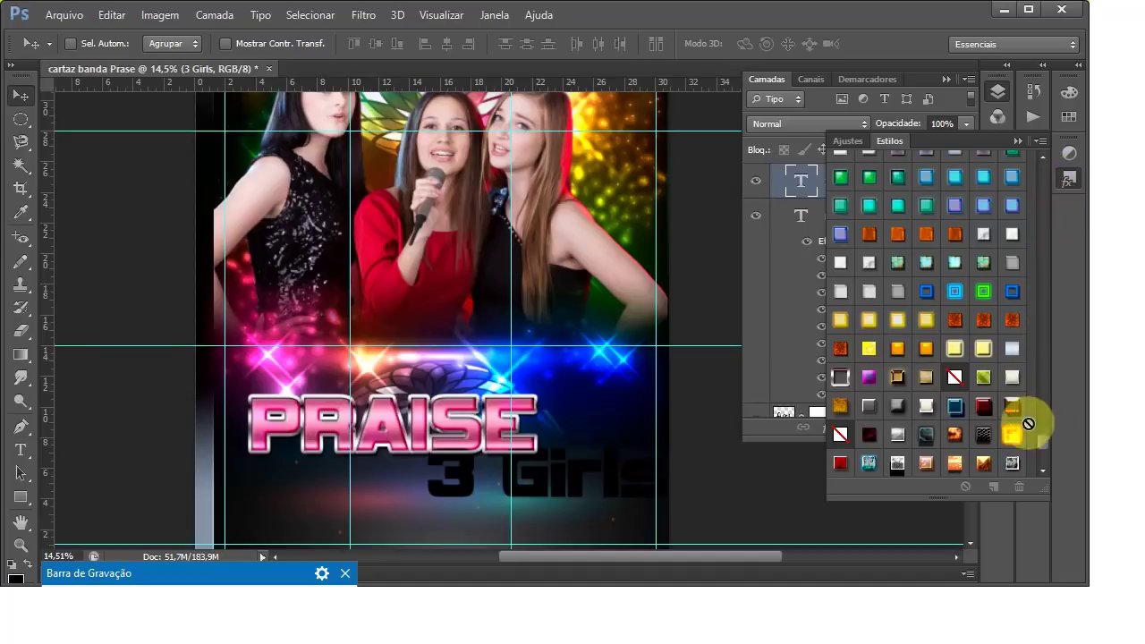
pyautogui.moveTo(1047, 442); pyautogui.dragTo(1046, 459)
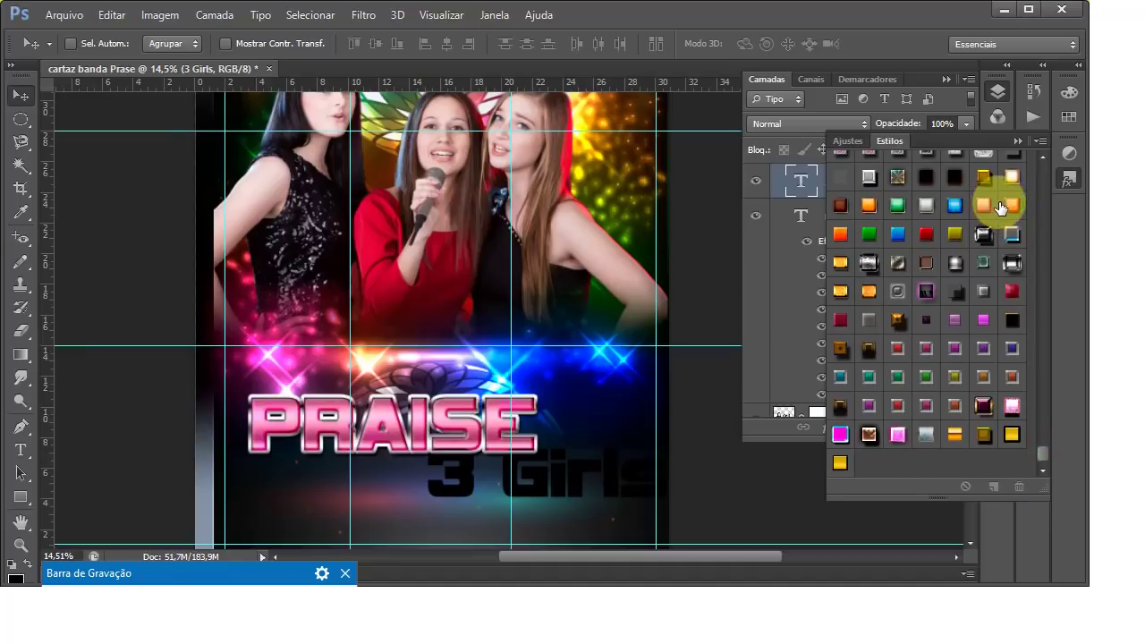
pyautogui.click(1012, 204)
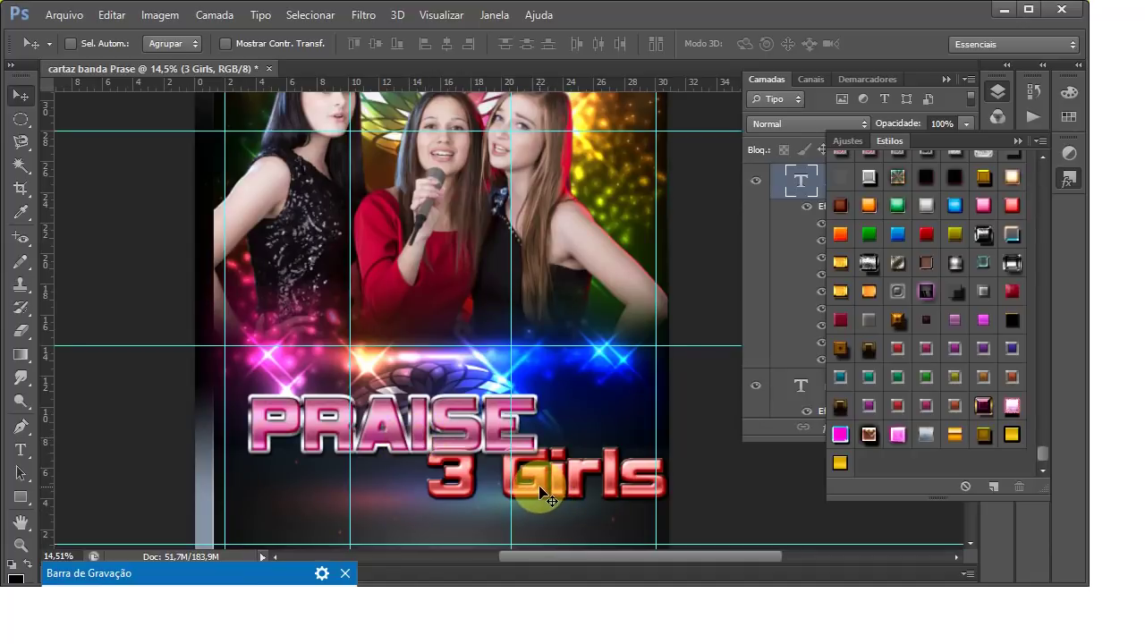
pyautogui.moveTo(540, 490); pyautogui.dragTo(527, 494)
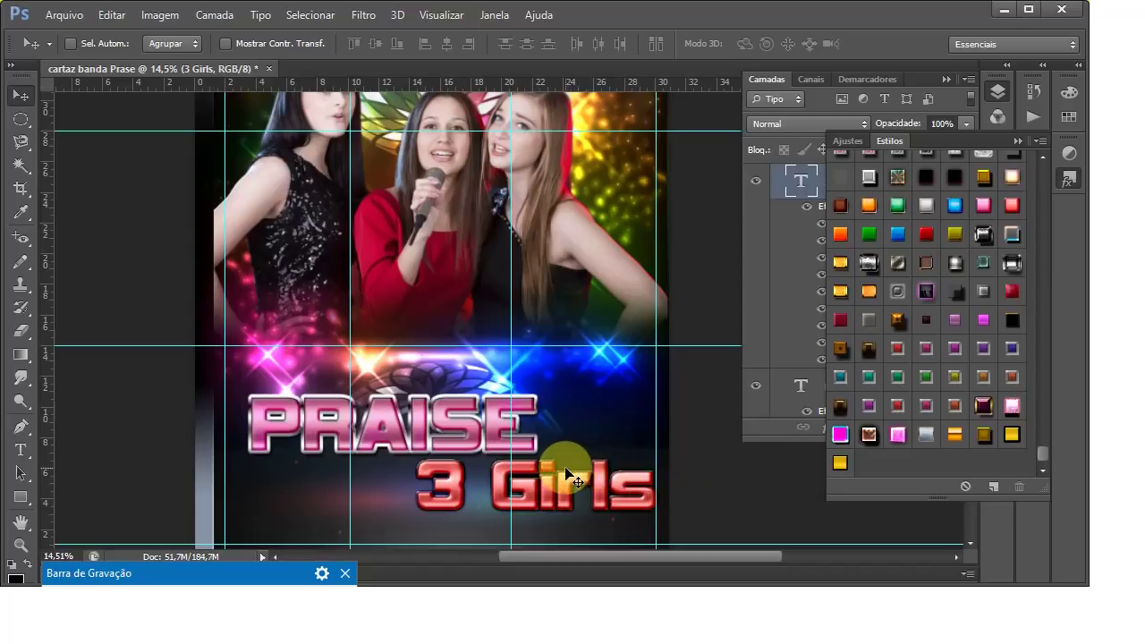
# Step: Stretch the red 3 Girls text taller and move it further down below PRAISE
pyautogui.hotkey('ctrl', 't')
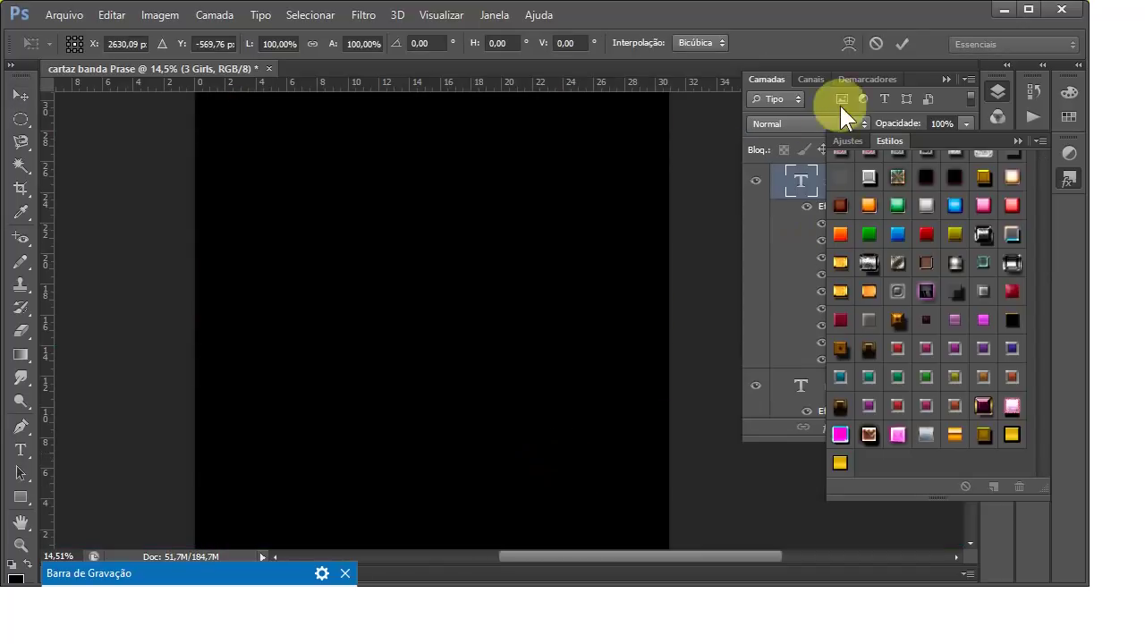
pyautogui.click(900, 43)
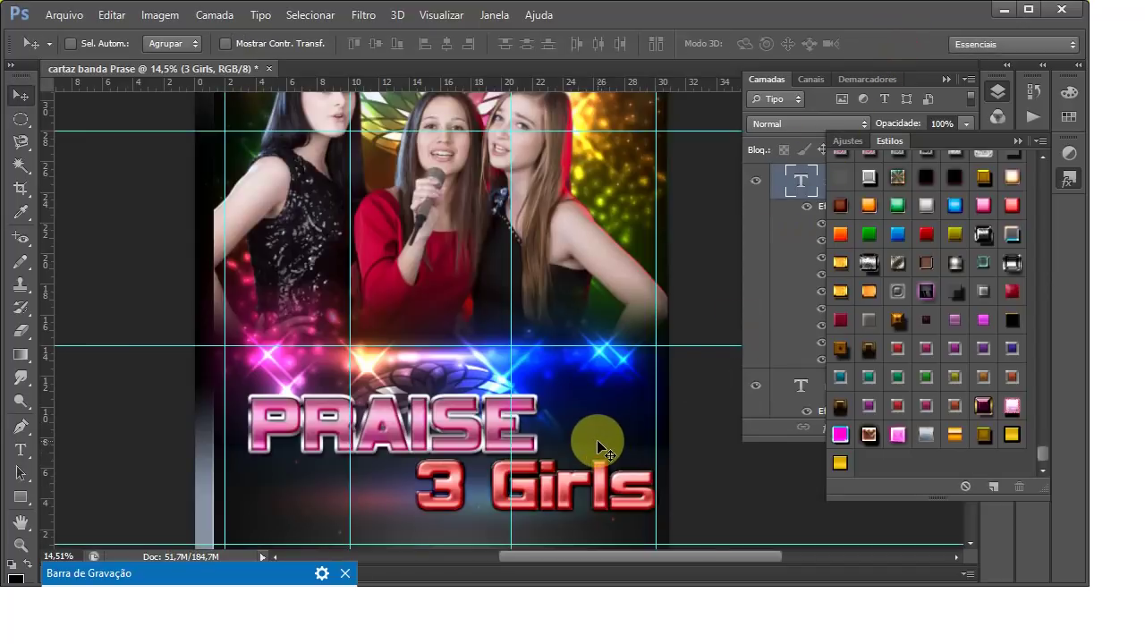
pyautogui.hotkey('ctrl', 't')
pyautogui.click(901, 43)
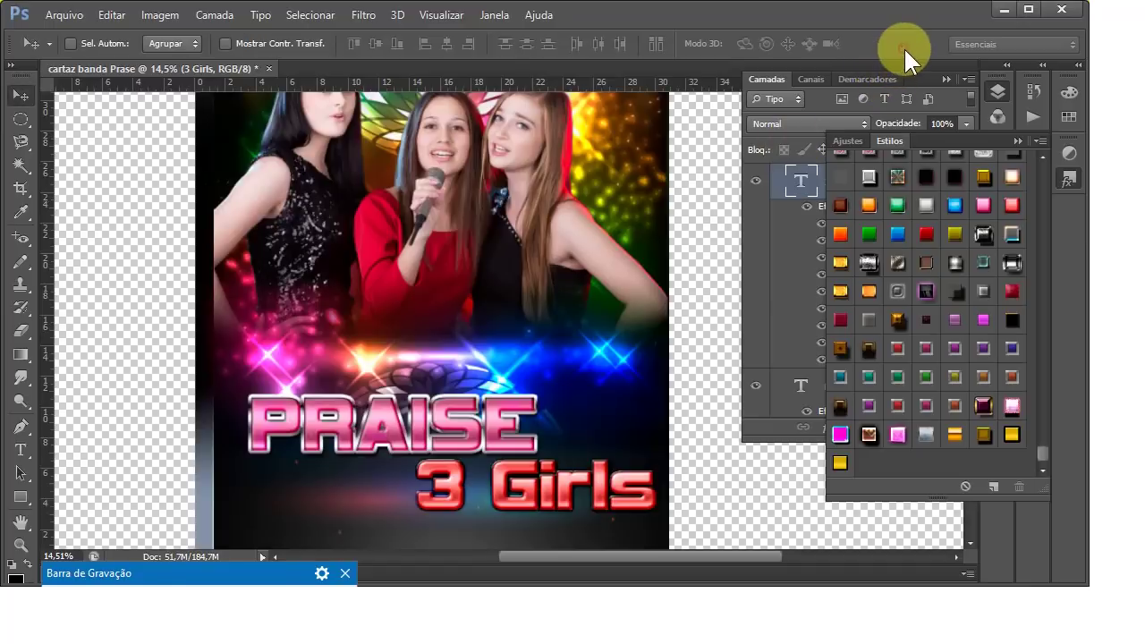
pyautogui.moveTo(582, 469)
pyautogui.mouseDown()
pyautogui.moveTo(566, 449)
pyautogui.moveTo(561, 467)
pyautogui.mouseUp()
pyautogui.hotkey('ctrl', 't')
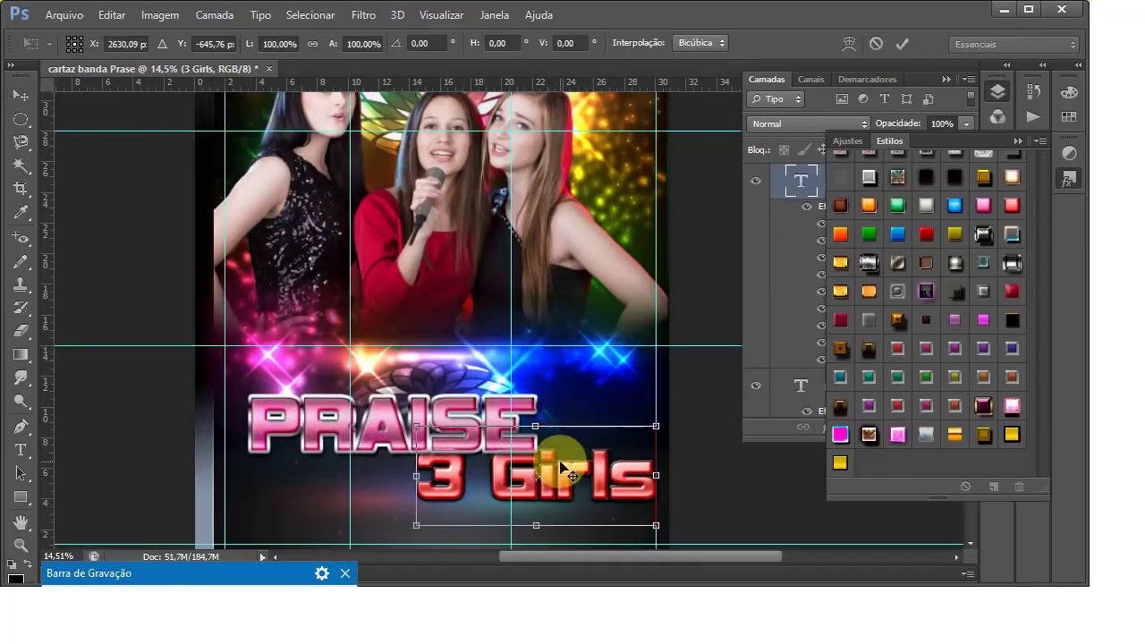
pyautogui.moveTo(537, 426); pyautogui.dragTo(536, 380)
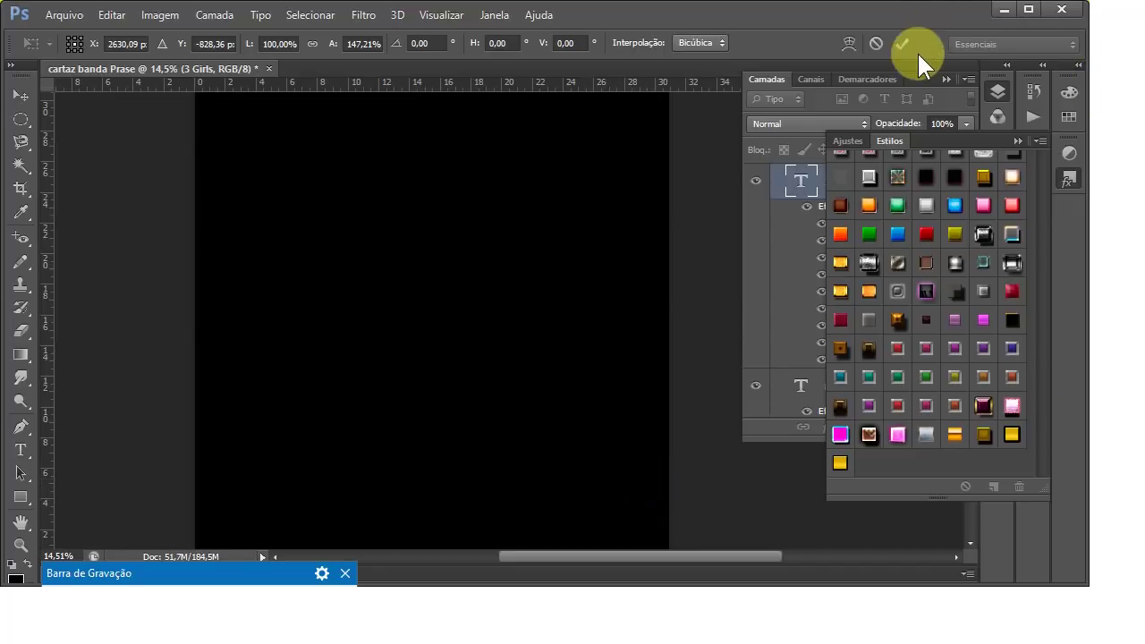
pyautogui.click(901, 45)
pyautogui.moveTo(553, 444)
pyautogui.mouseDown()
pyautogui.moveTo(557, 491)
pyautogui.moveTo(548, 491)
pyautogui.mouseUp()
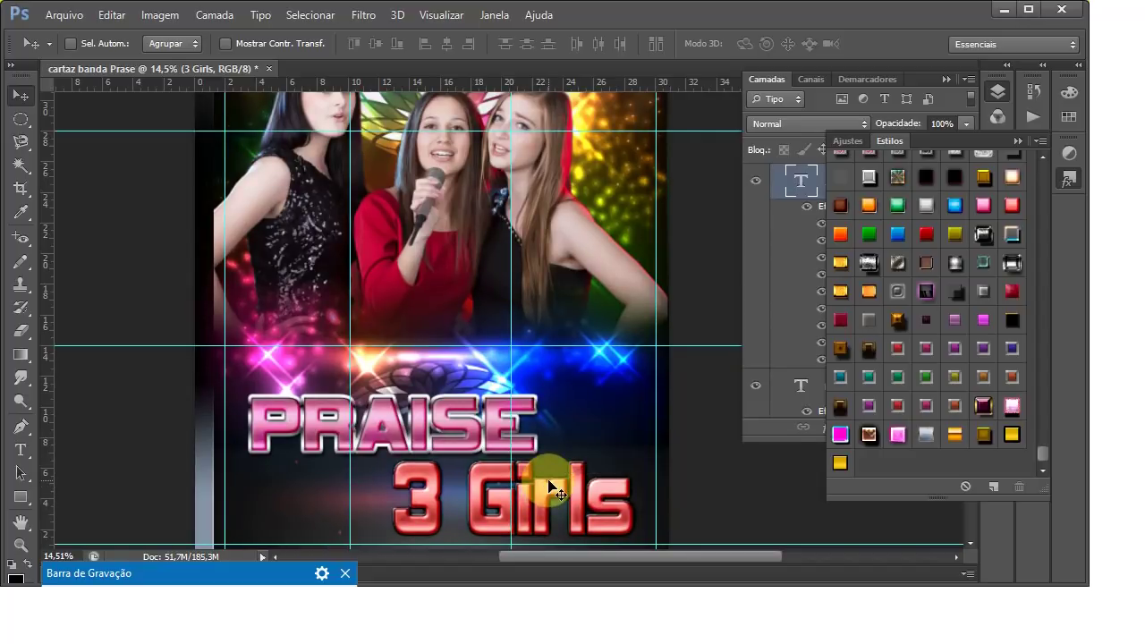
# Step: Widen 3 Girls leftward, shift it right under PRAISE, then shrink it slightly
pyautogui.hotkey('ctrl', 't')
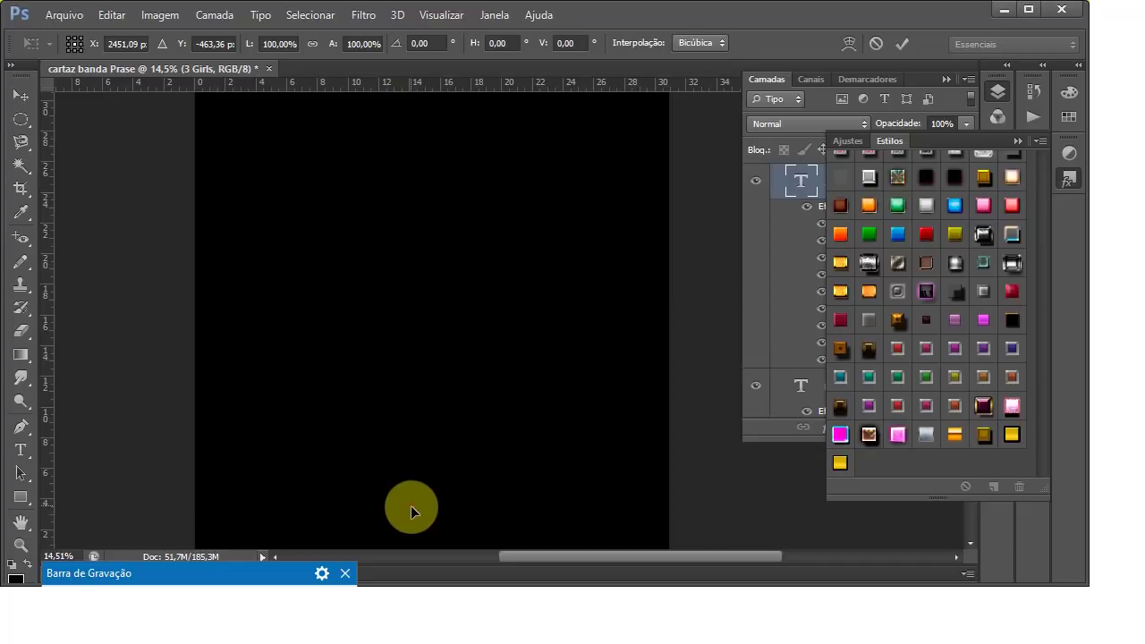
pyautogui.click(901, 42)
pyautogui.hotkey('ctrl', 't')
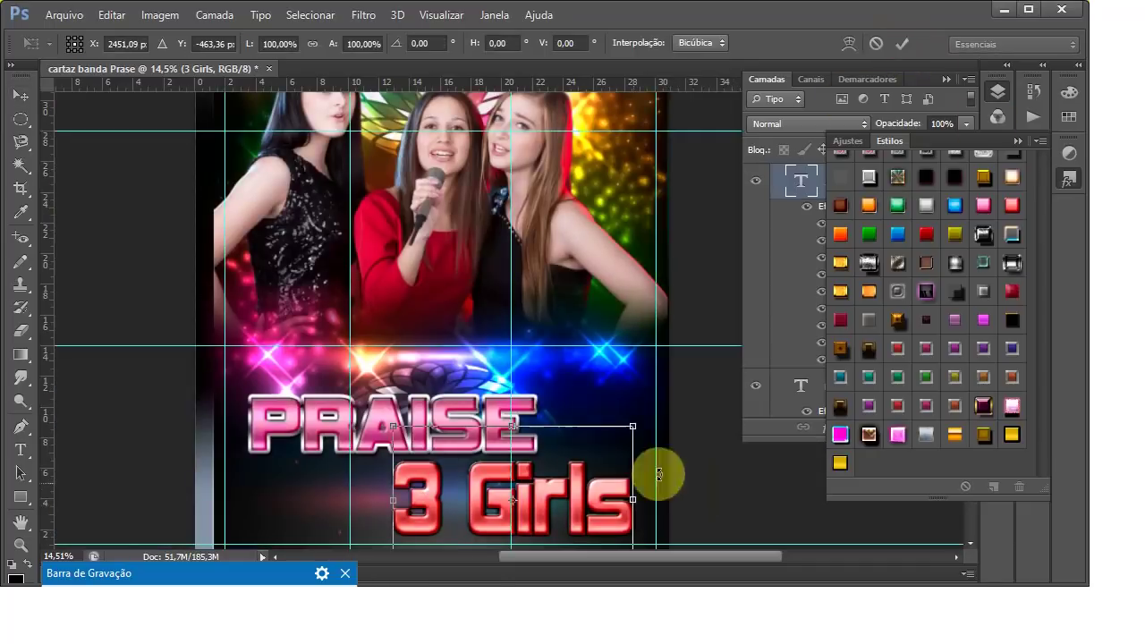
pyautogui.moveTo(390, 501); pyautogui.dragTo(381, 499)
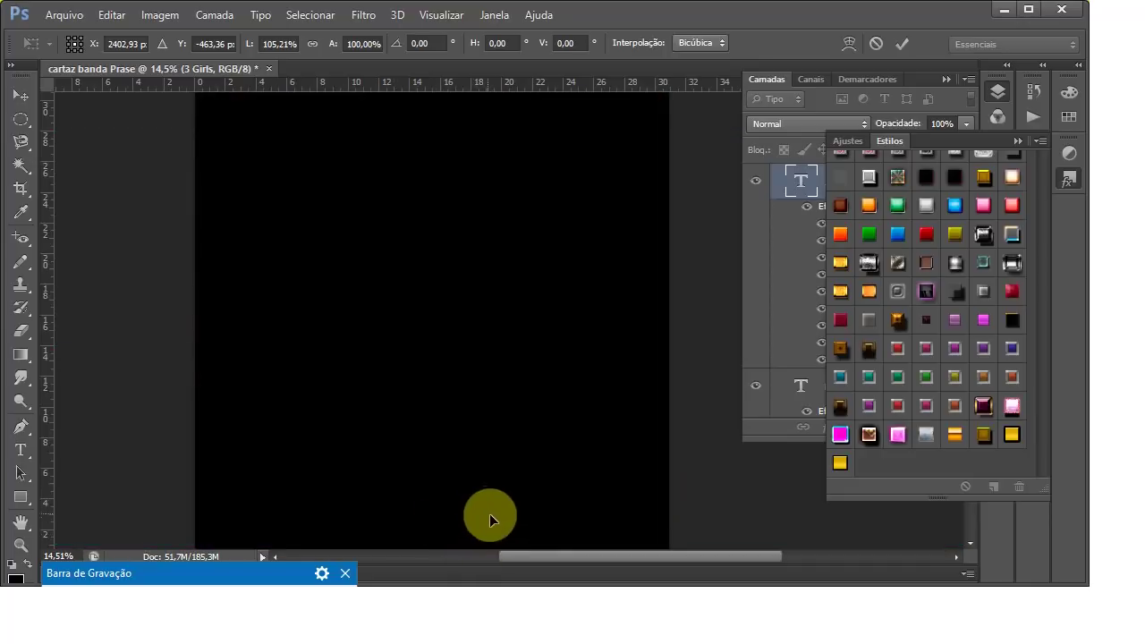
pyautogui.click(905, 41)
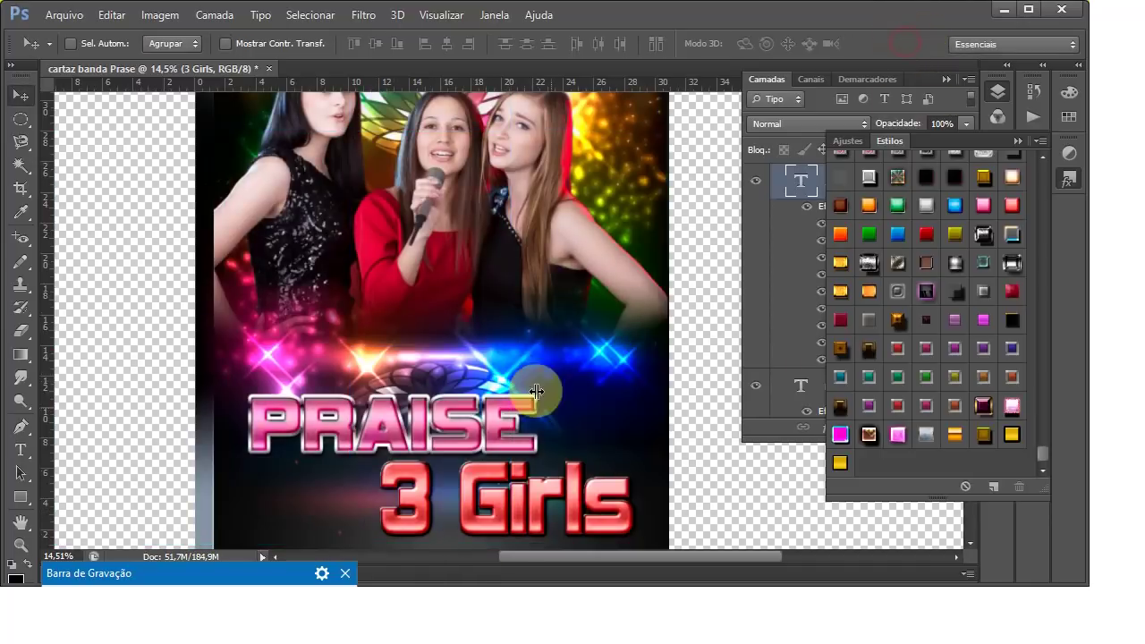
pyautogui.moveTo(583, 499)
pyautogui.mouseDown()
pyautogui.moveTo(596, 502)
pyautogui.moveTo(602, 450)
pyautogui.moveTo(593, 499)
pyautogui.mouseUp()
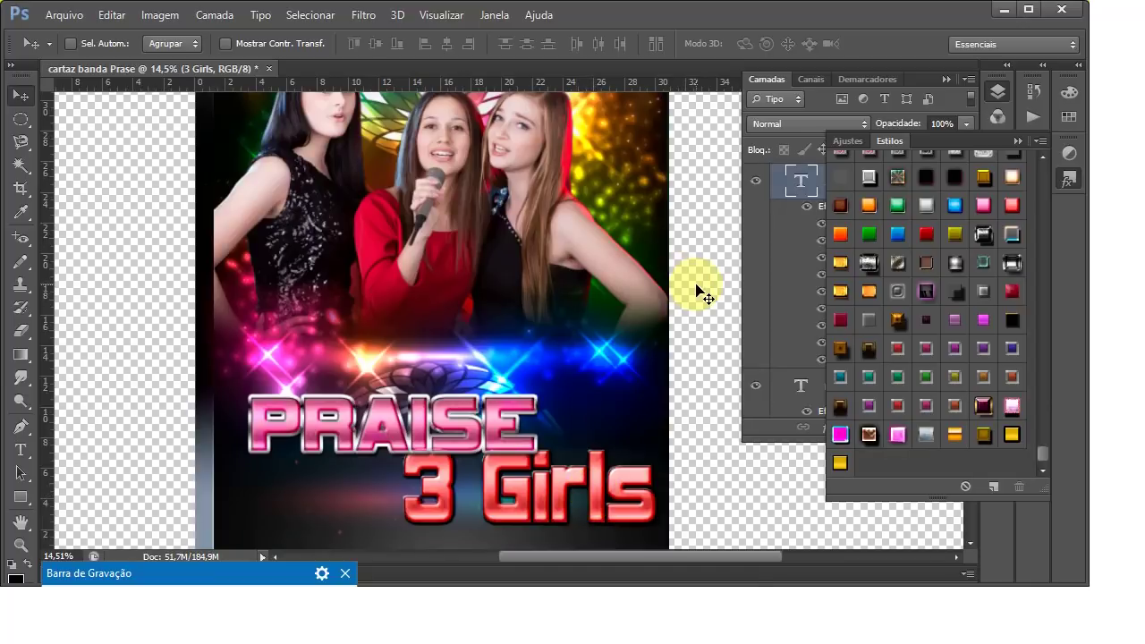
pyautogui.hotkey('ctrl', 't')
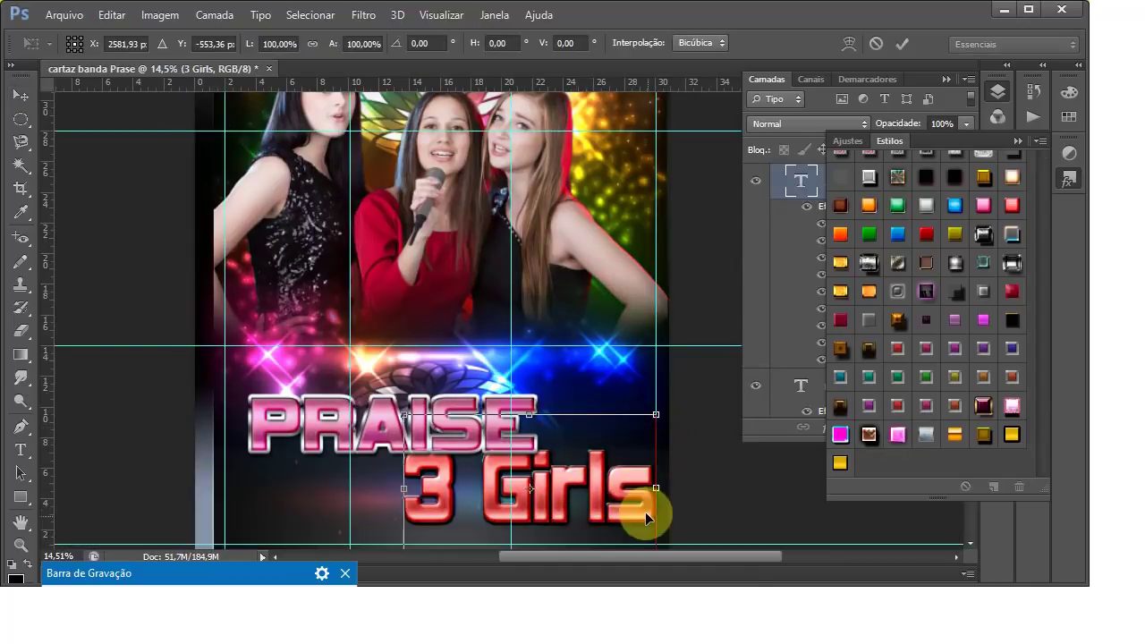
pyautogui.moveTo(647, 425); pyautogui.dragTo(640, 427)
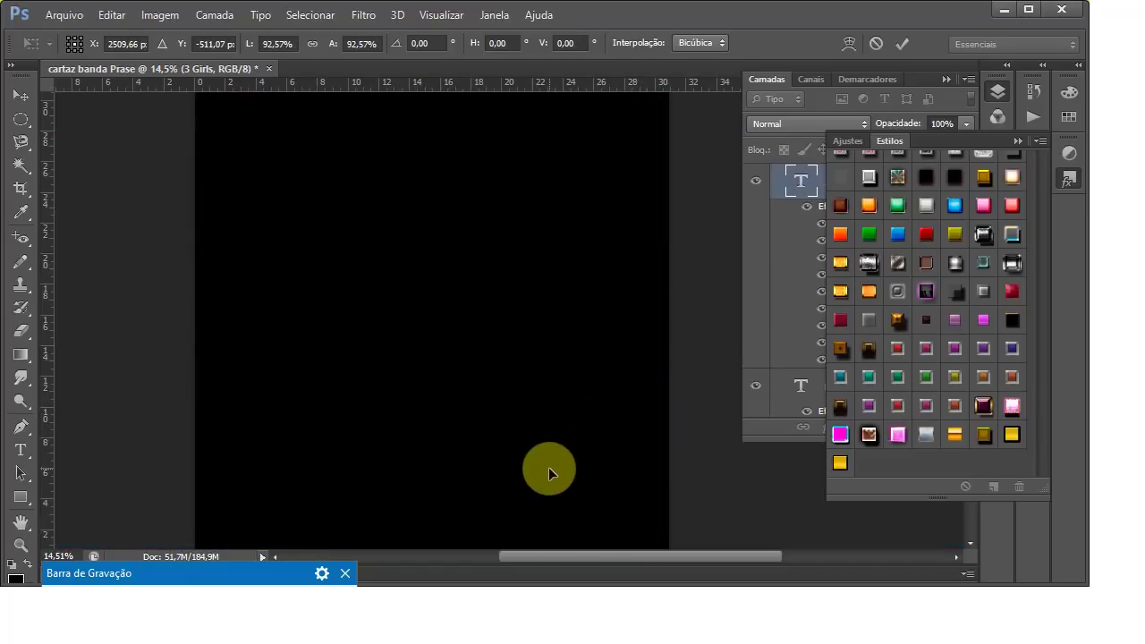
pyautogui.click(900, 43)
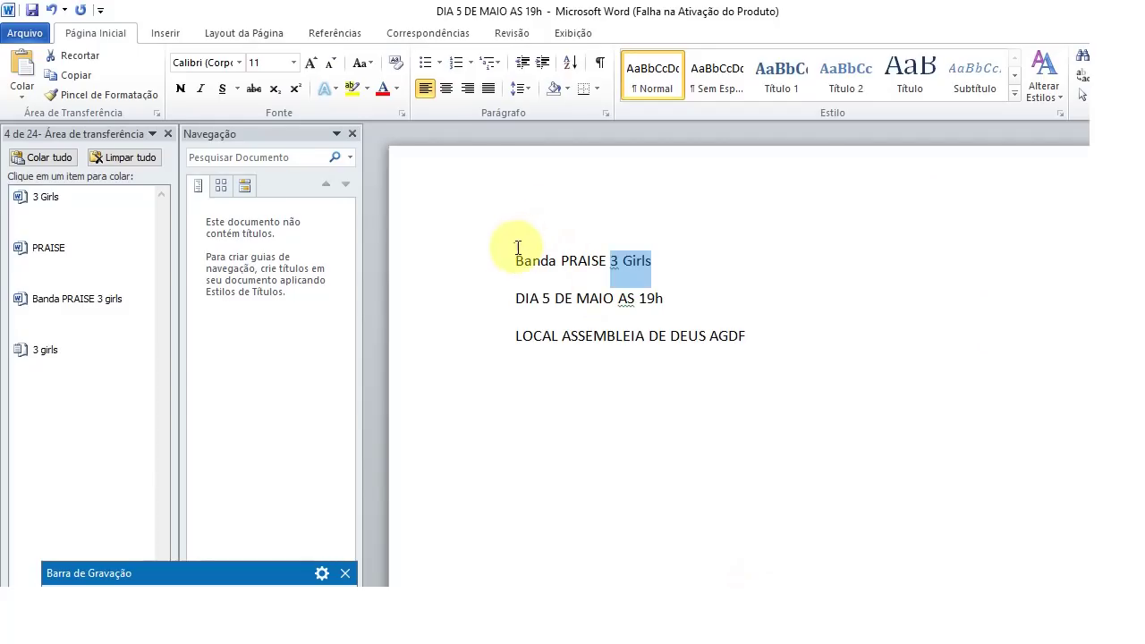
# Step: Copy 'Banda' from the Word document's first line and return to Photoshop
pyautogui.moveTo(512, 260); pyautogui.dragTo(553, 266)
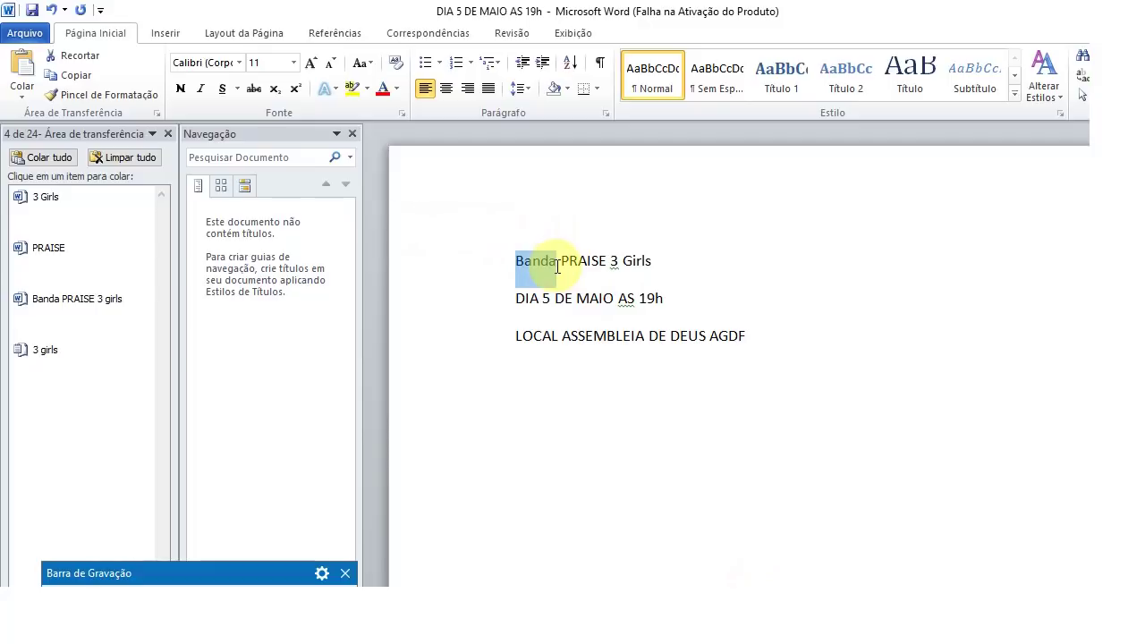
pyautogui.hotkey('ctrl', 'c')
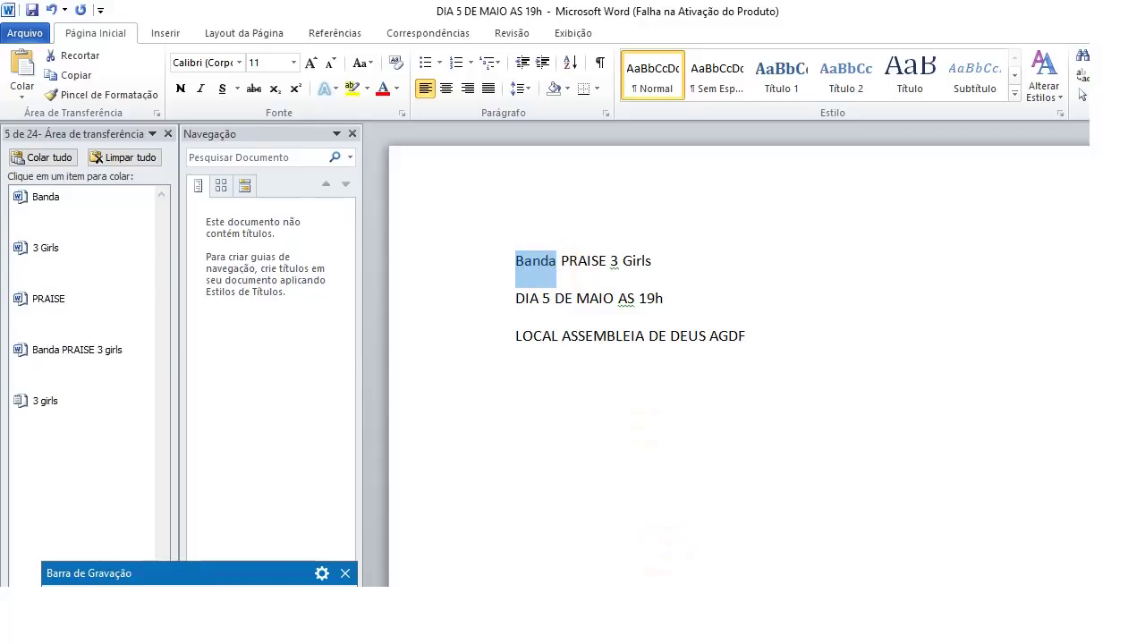
pyautogui.hotkey('alt', 'Tab')
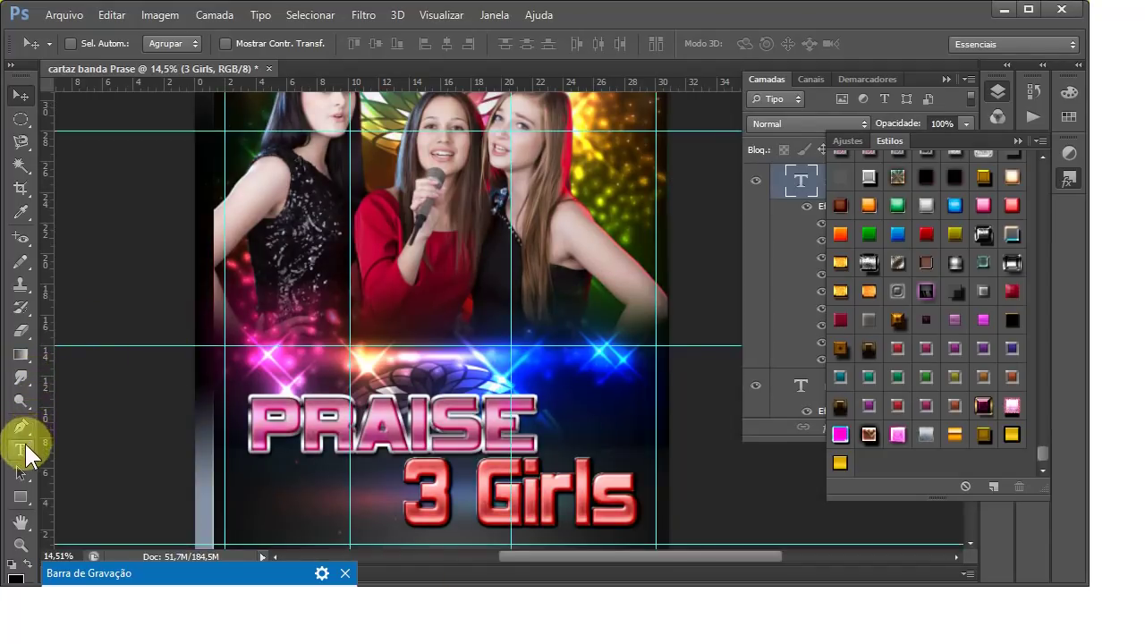
# Step: Paste 'Banda' as a new text layer just above the left end of PRAISE
pyautogui.click(25, 447)
pyautogui.click(286, 398)
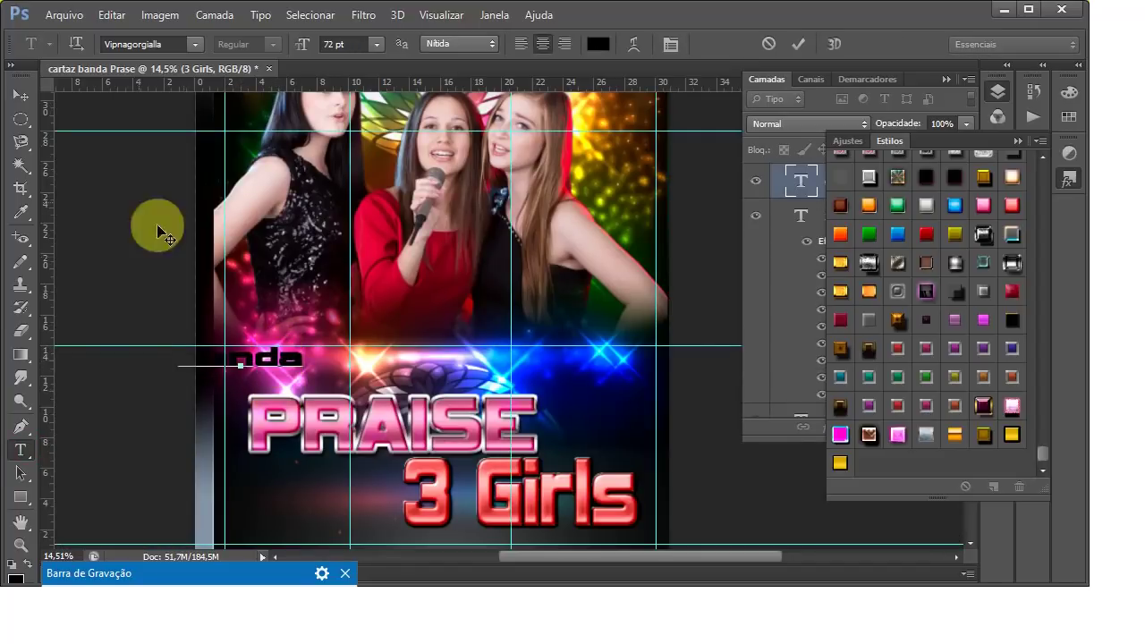
pyautogui.click(20, 94)
pyautogui.moveTo(304, 380); pyautogui.dragTo(339, 383)
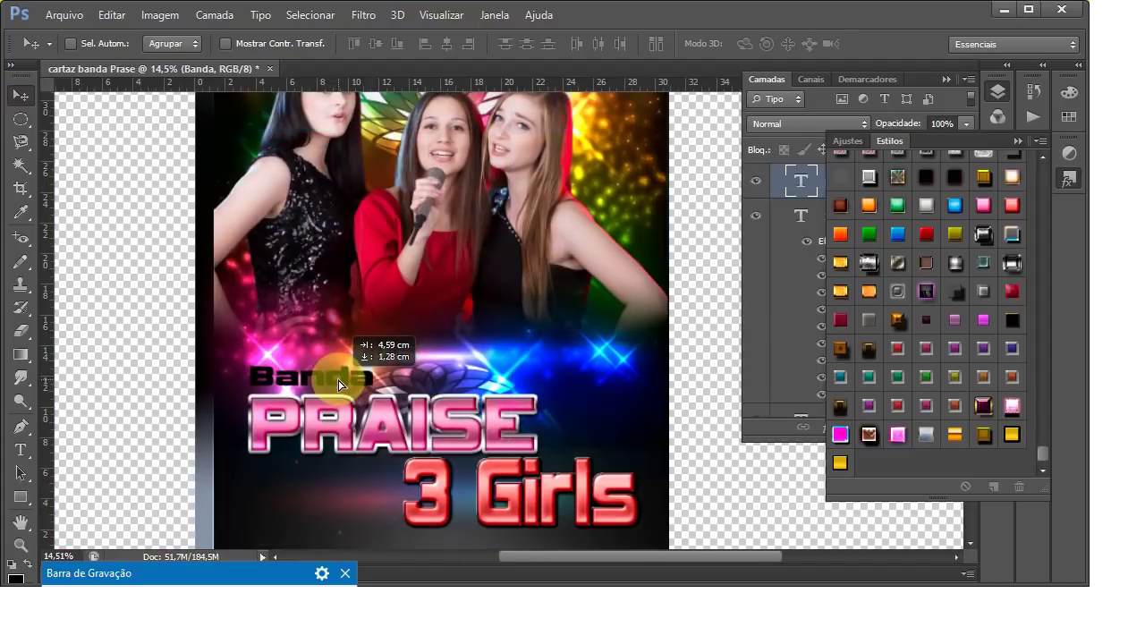
pyautogui.moveTo(340, 377); pyautogui.dragTo(338, 386)
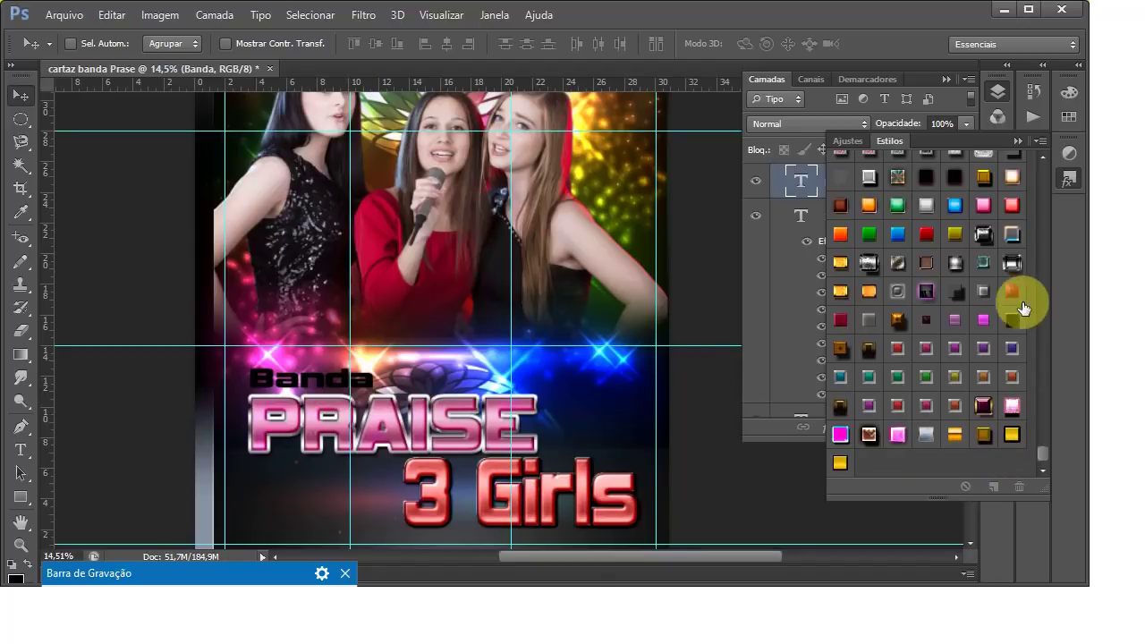
# Step: Give Banda the glossy pink metallic layer style matching the PRAISE title
pyautogui.click(1014, 235)
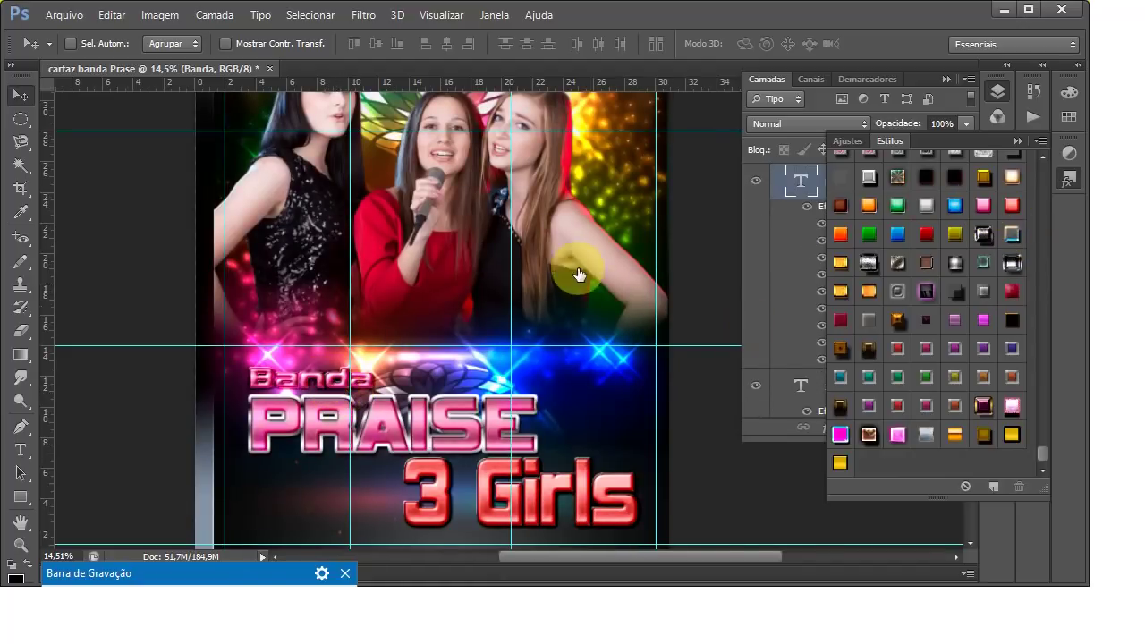
pyautogui.scroll(5, 325, 400)
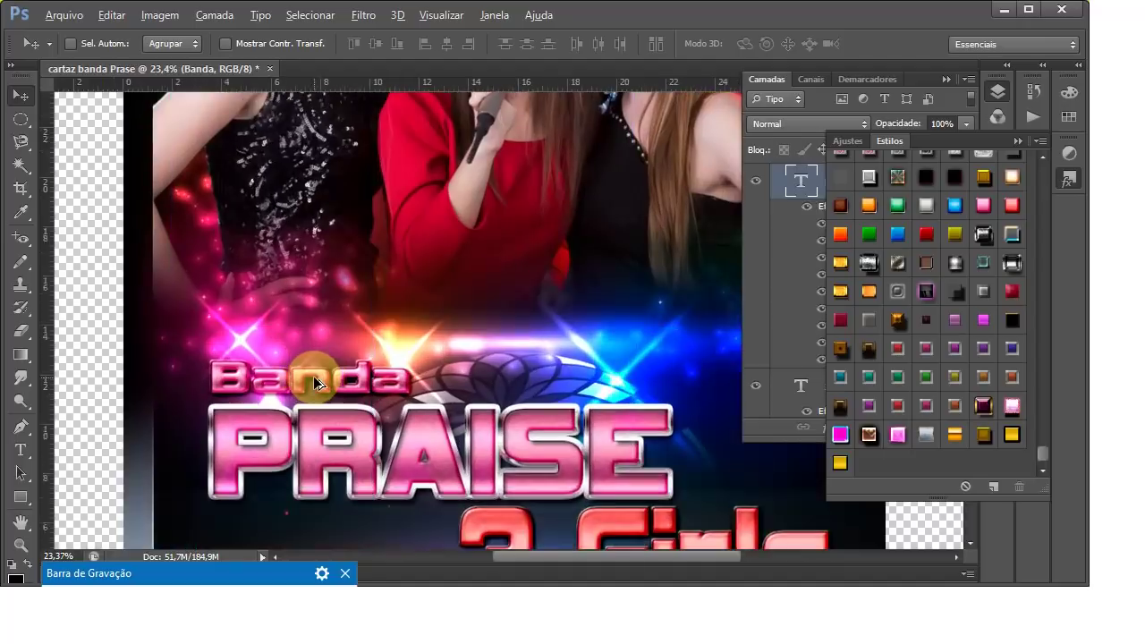
pyautogui.scroll(1, 311, 371)
pyautogui.scroll(1, 312, 371)
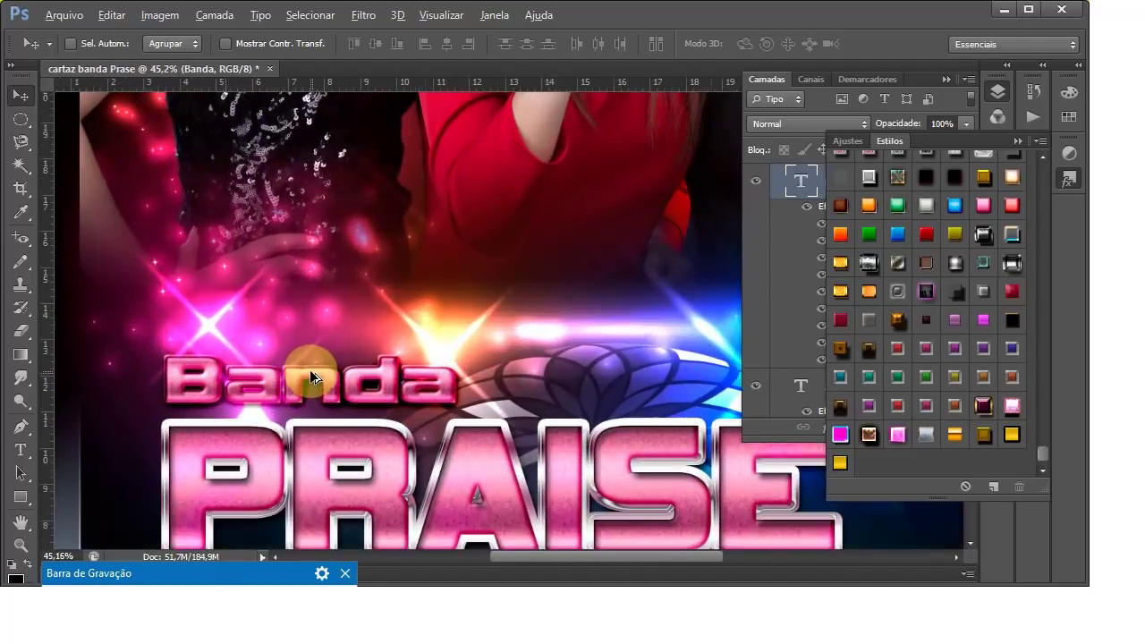
pyautogui.scroll(1, 310, 370)
pyautogui.scroll(-1, 308, 369)
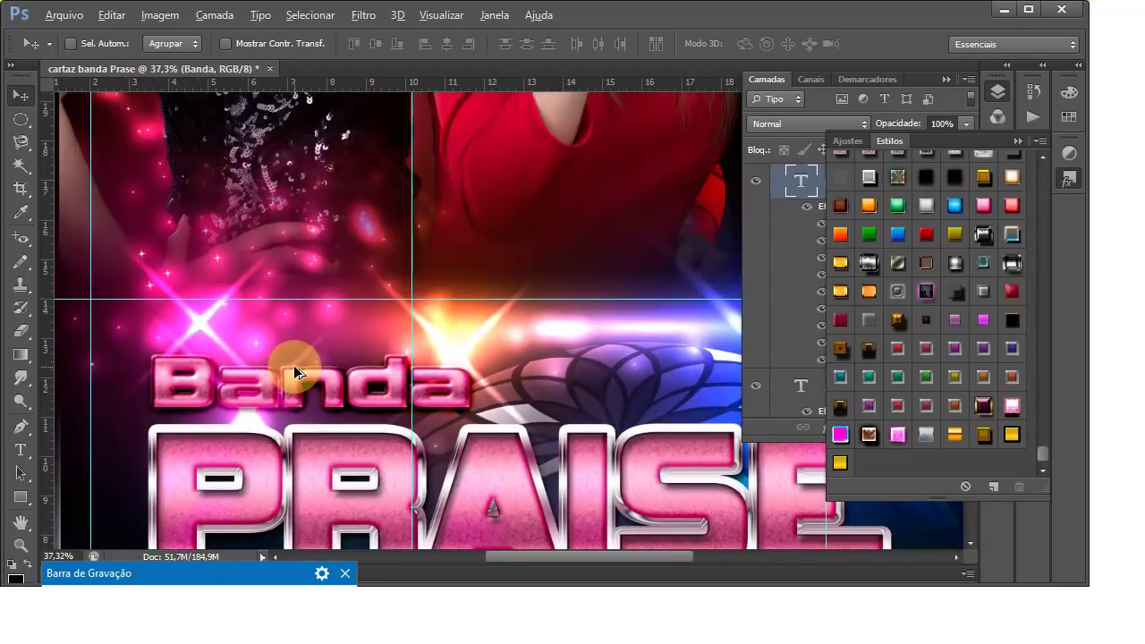
pyautogui.scroll(-1, 296, 366)
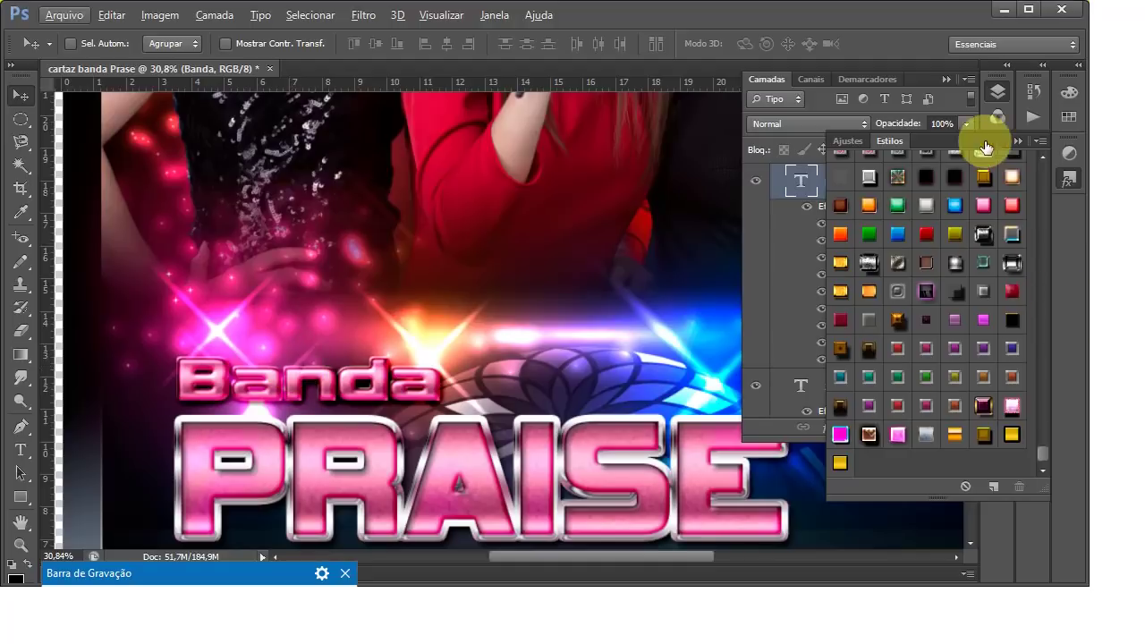
# Step: Hide the Styles panel and review Banda's effects list, from bevel to drop shadow
pyautogui.click(1017, 139)
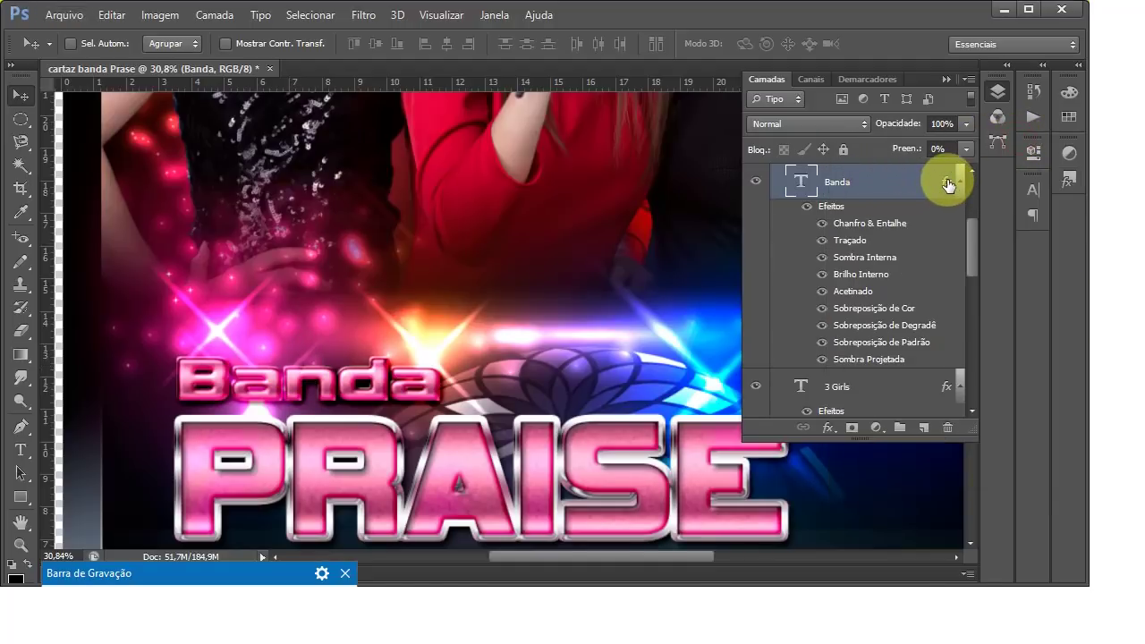
pyautogui.scroll(2, 319, 415)
pyautogui.scroll(2, 318, 415)
pyautogui.scroll(2, 277, 396)
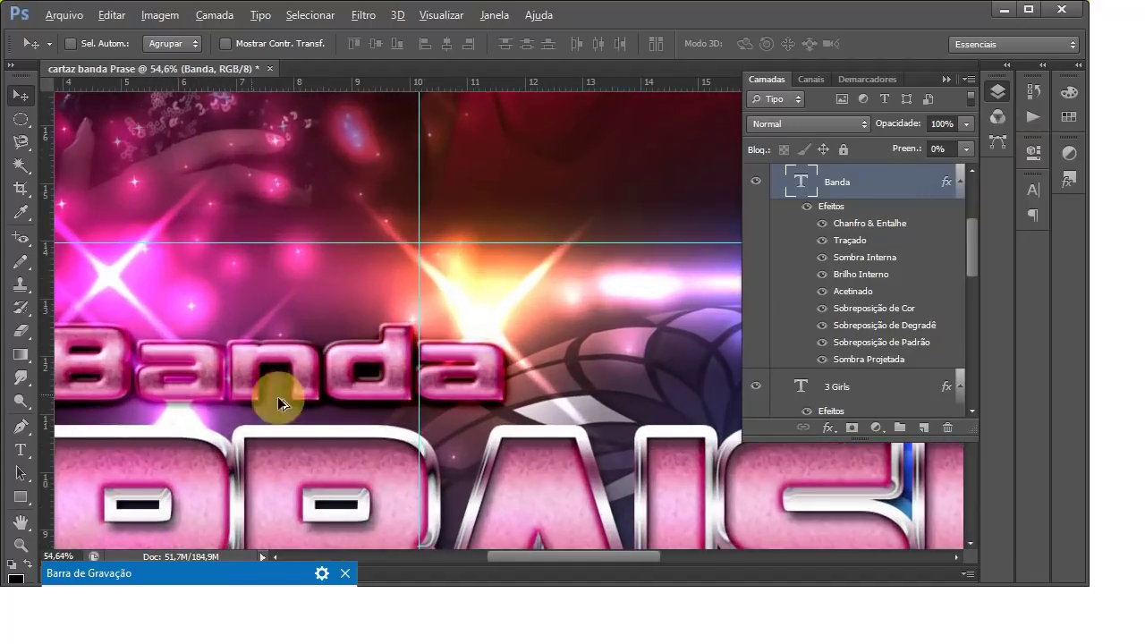
pyautogui.scroll(-1, 184, 389)
pyautogui.scroll(-1, 59, 366)
pyautogui.scroll(1, 57, 366)
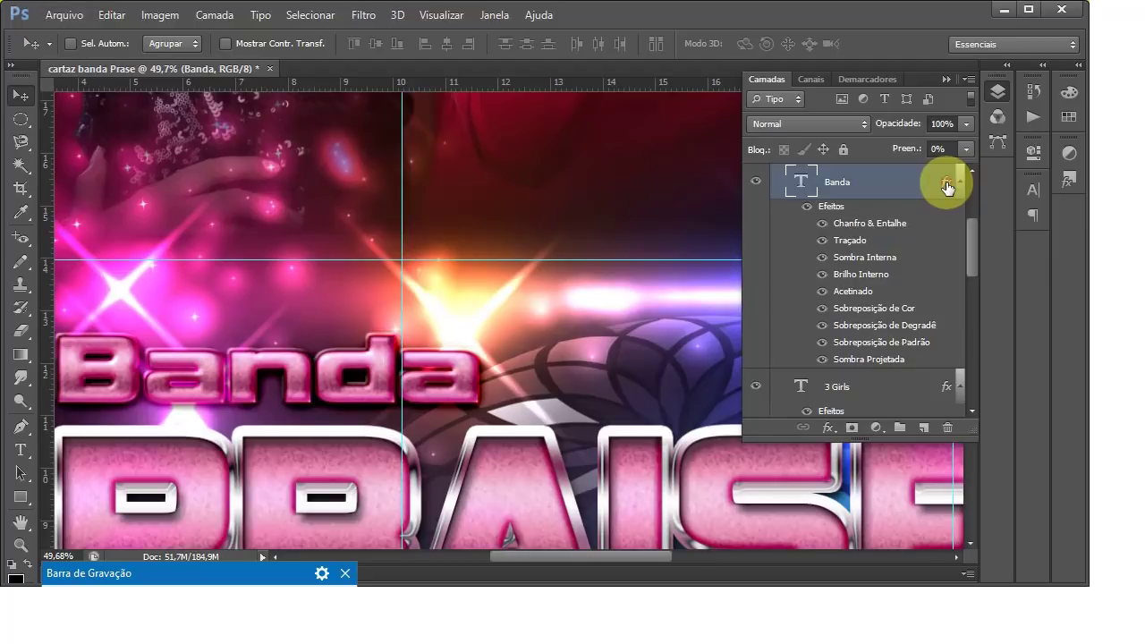
# Step: Give the Banda layer a Chanfro Interno bevel with 1000% depth and 7 px size
pyautogui.doubleClick(948, 185)
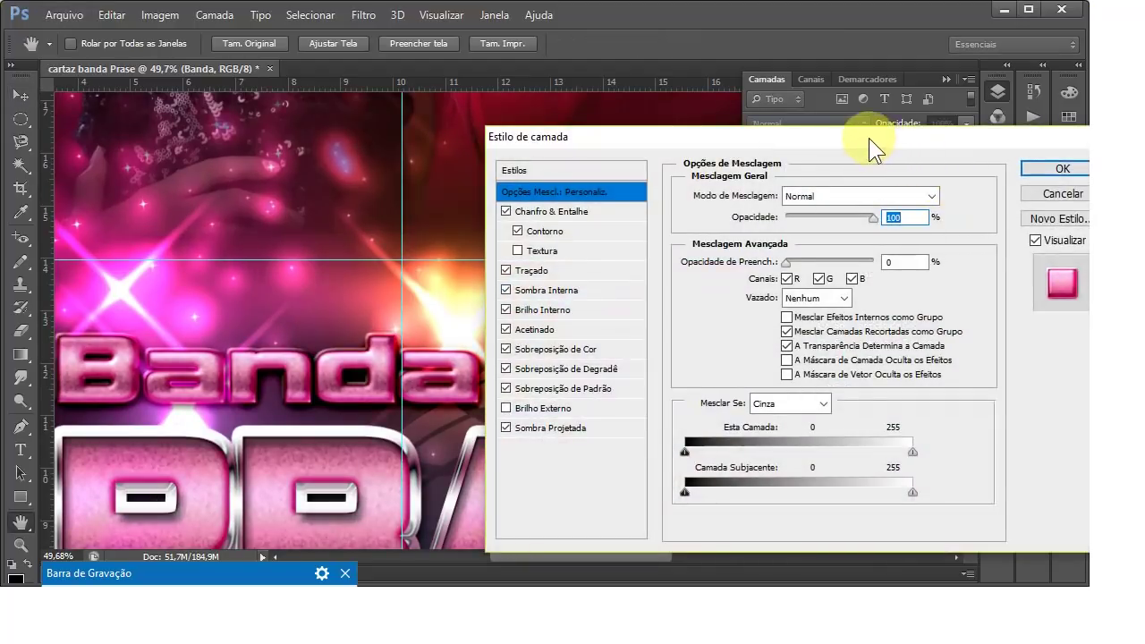
pyautogui.moveTo(869, 139); pyautogui.dragTo(936, 80)
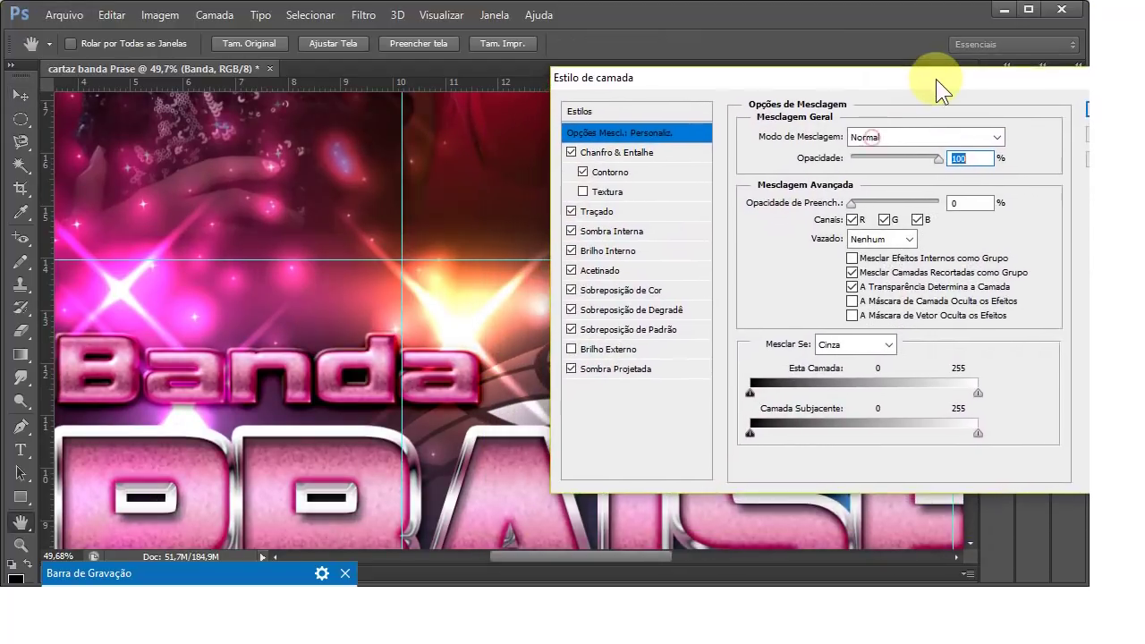
pyautogui.click(617, 150)
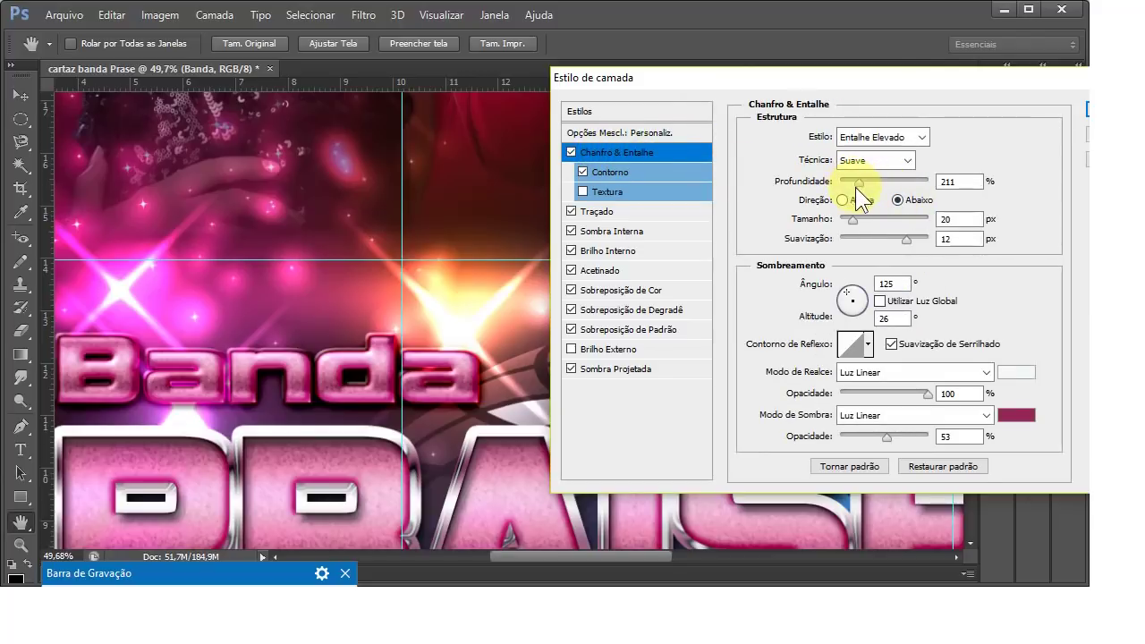
pyautogui.moveTo(854, 220)
pyautogui.mouseDown()
pyautogui.moveTo(859, 231)
pyautogui.moveTo(847, 222)
pyautogui.mouseUp()
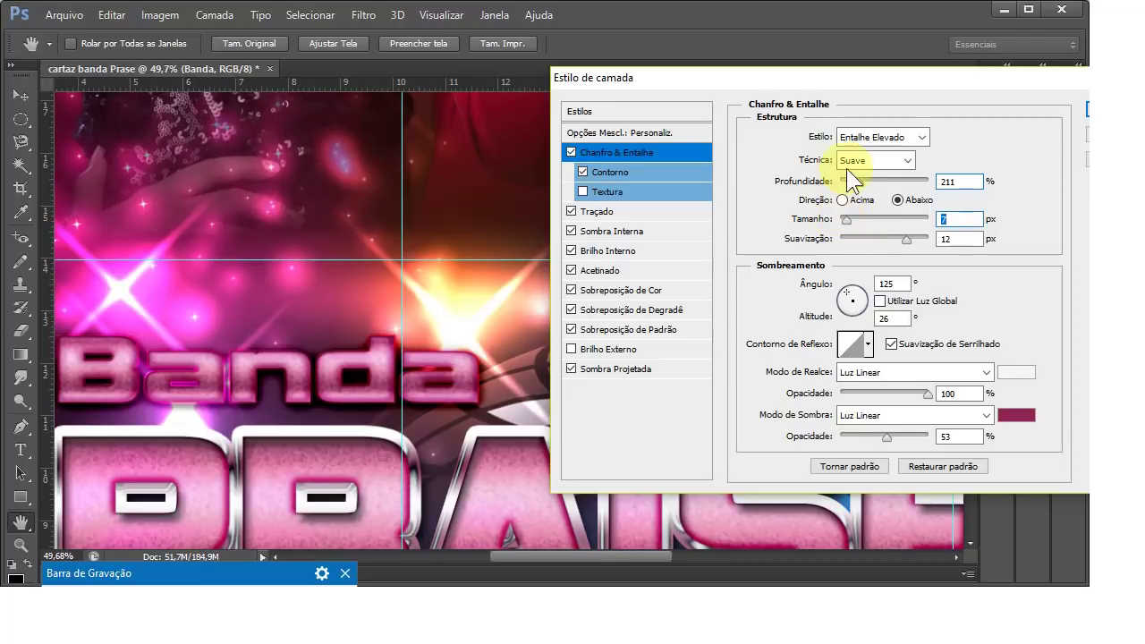
pyautogui.moveTo(860, 180); pyautogui.dragTo(967, 189)
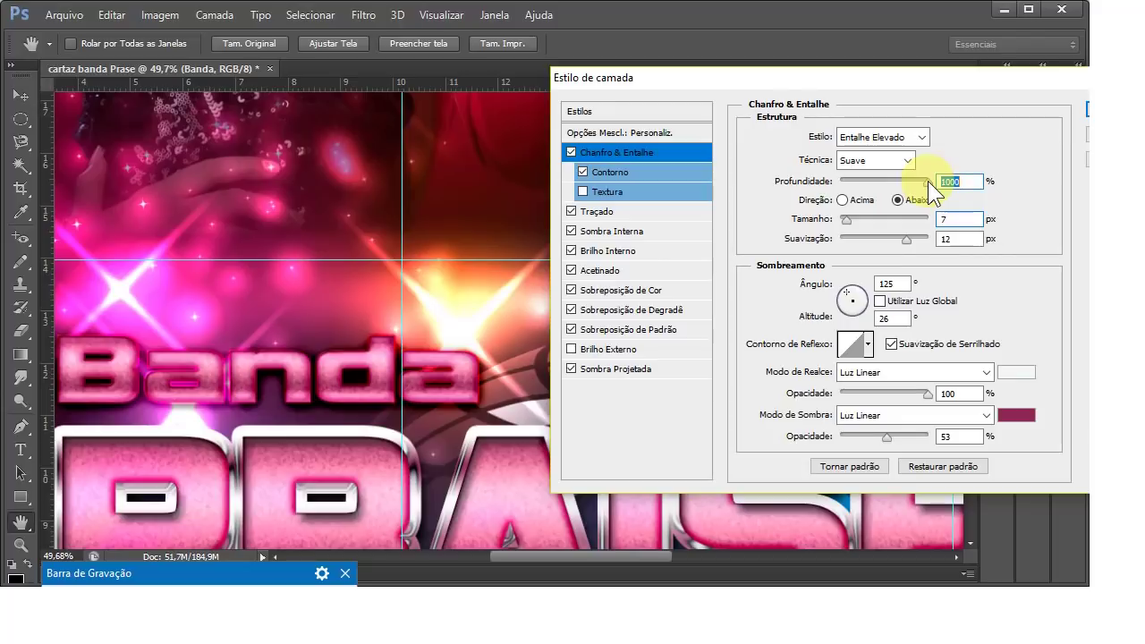
pyautogui.click(922, 137)
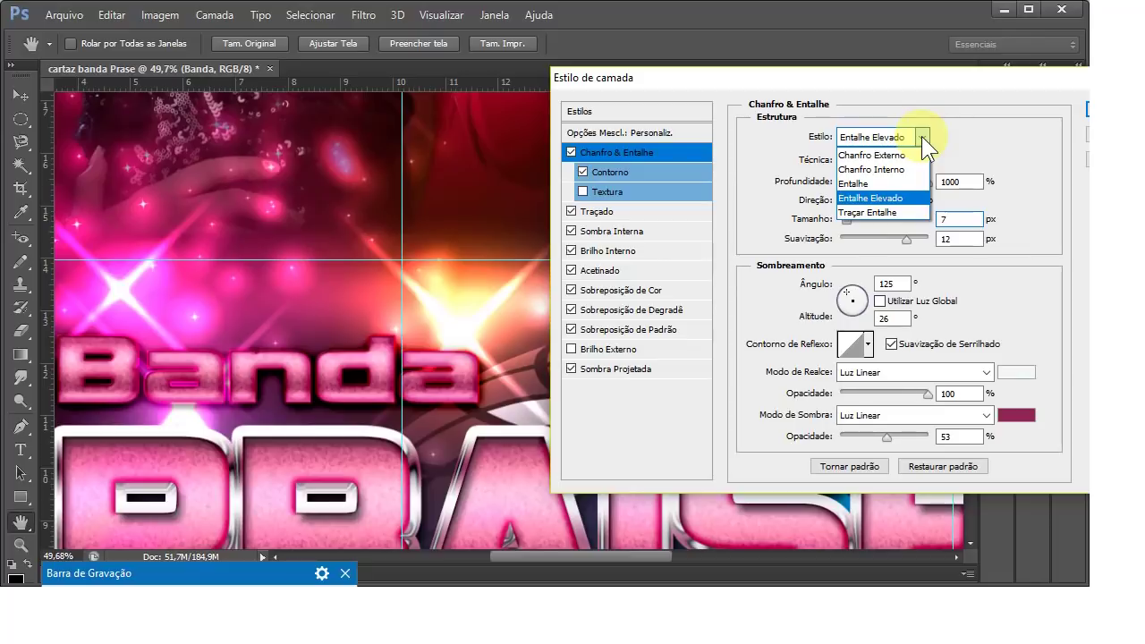
pyautogui.click(886, 170)
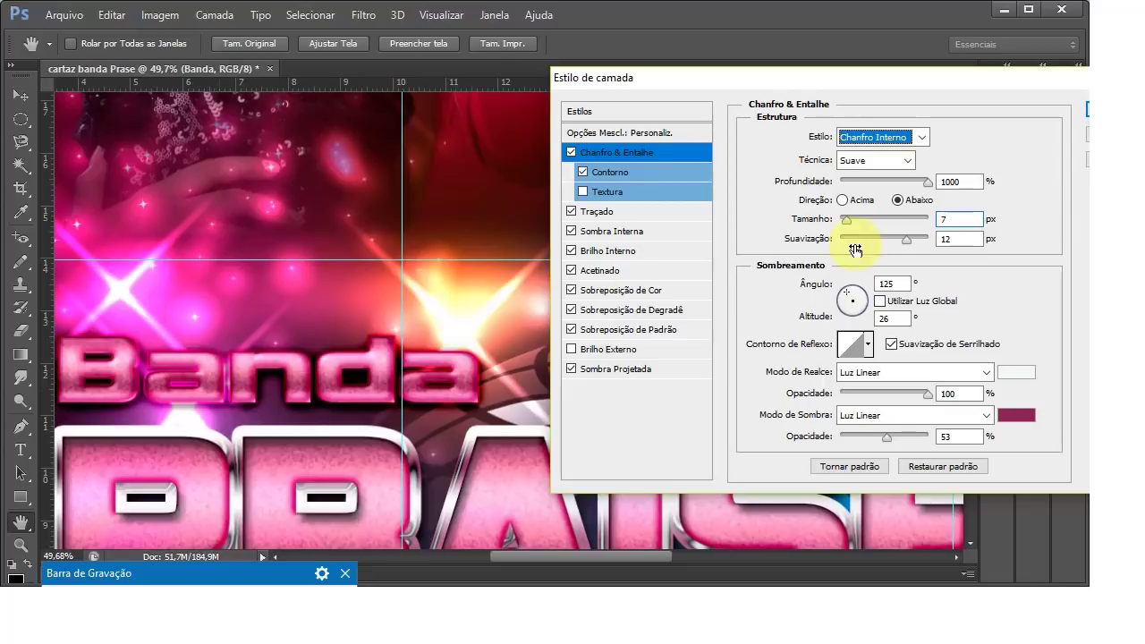
pyautogui.moveTo(849, 221)
pyautogui.mouseDown()
pyautogui.moveTo(859, 222)
pyautogui.moveTo(844, 221)
pyautogui.mouseUp()
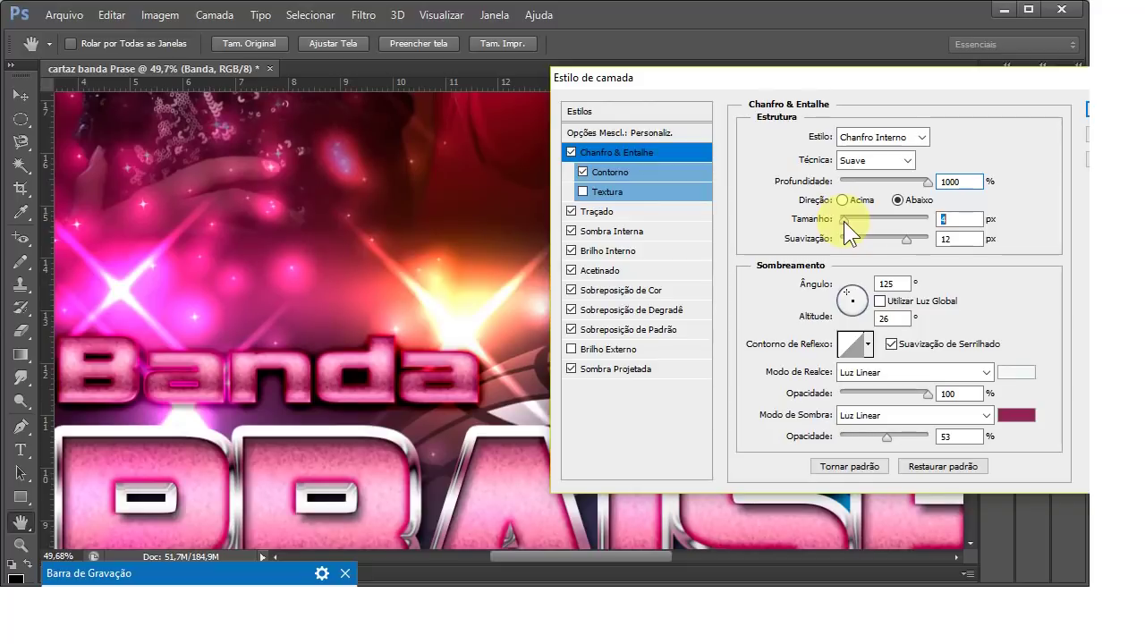
pyautogui.moveTo(844, 221); pyautogui.dragTo(847, 222)
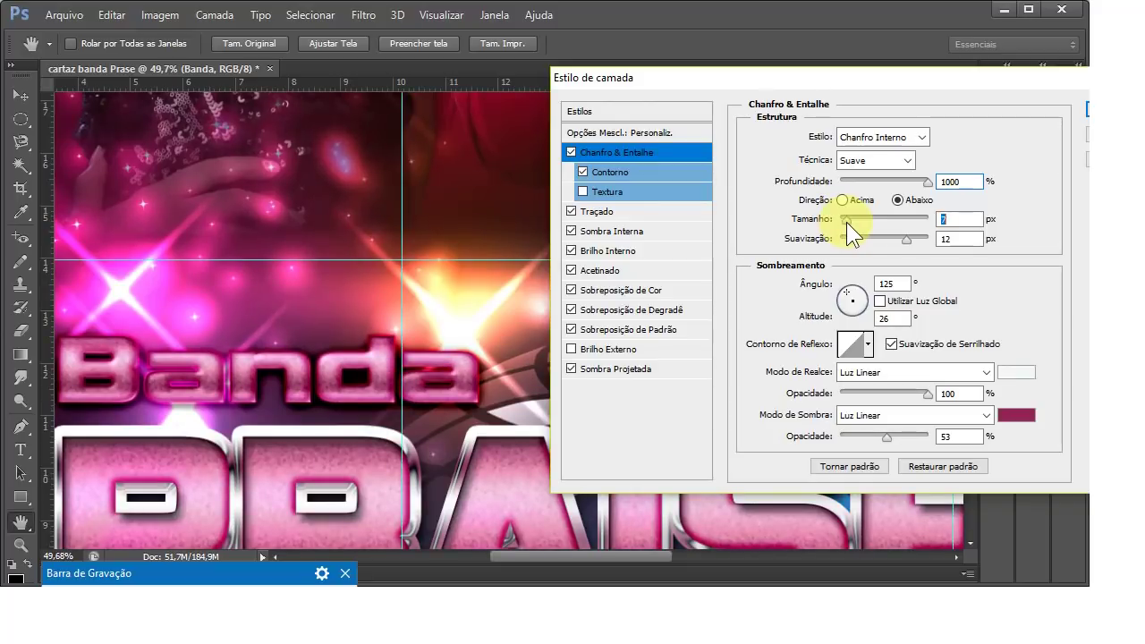
pyautogui.click(598, 212)
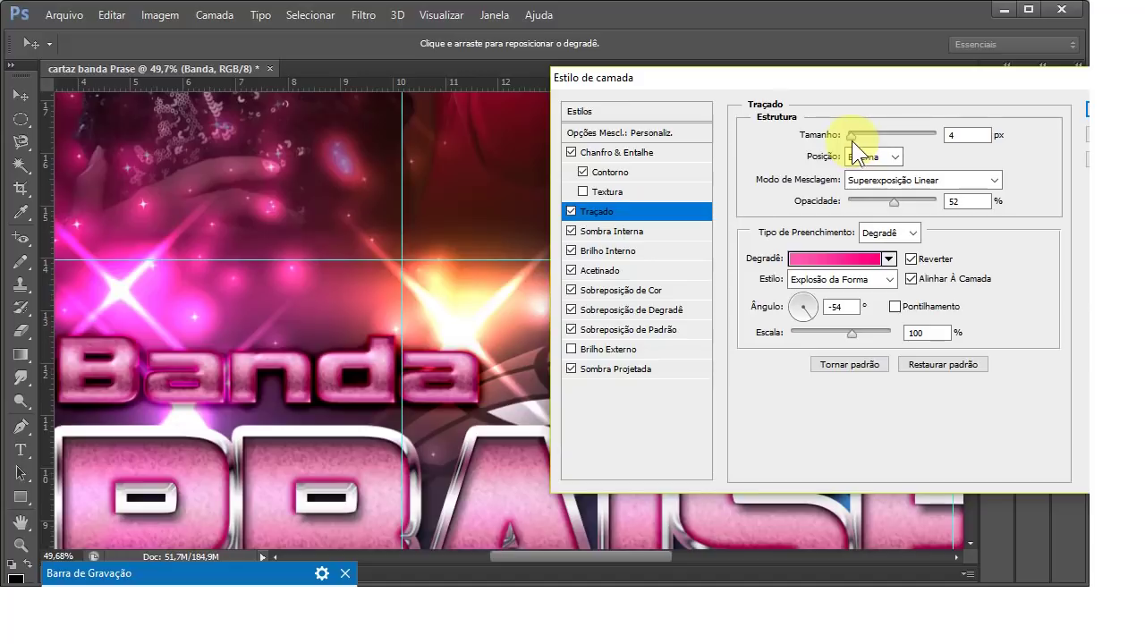
# Step: Set Banda's stroke to 1 px, shrink its drop shadow size, and apply the layer style
pyautogui.moveTo(852, 136); pyautogui.dragTo(837, 133)
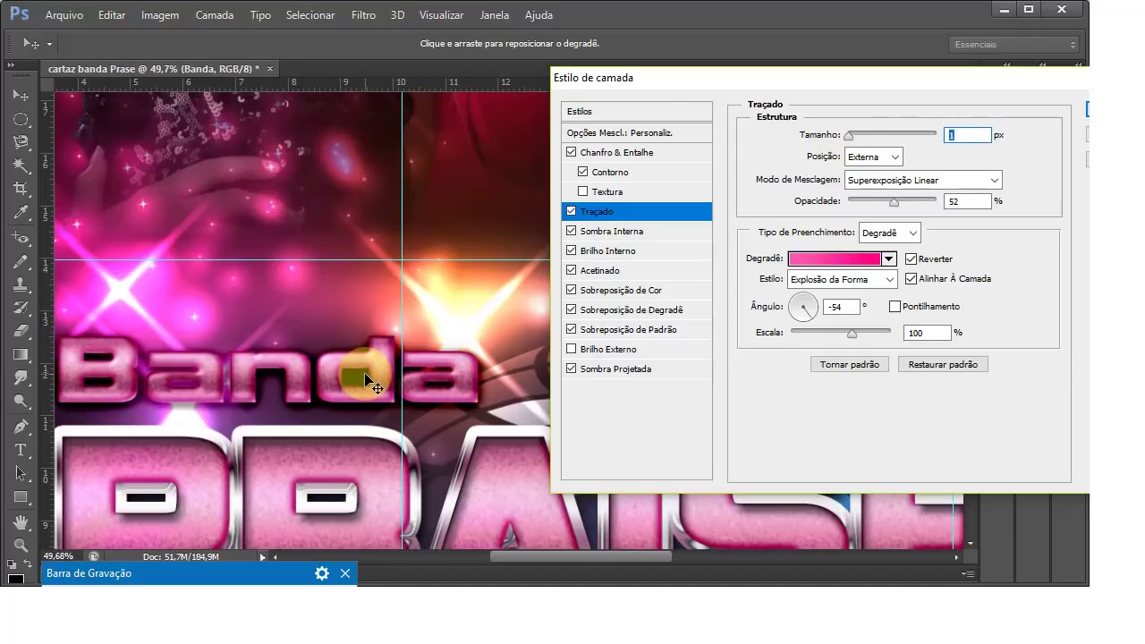
pyautogui.click(608, 367)
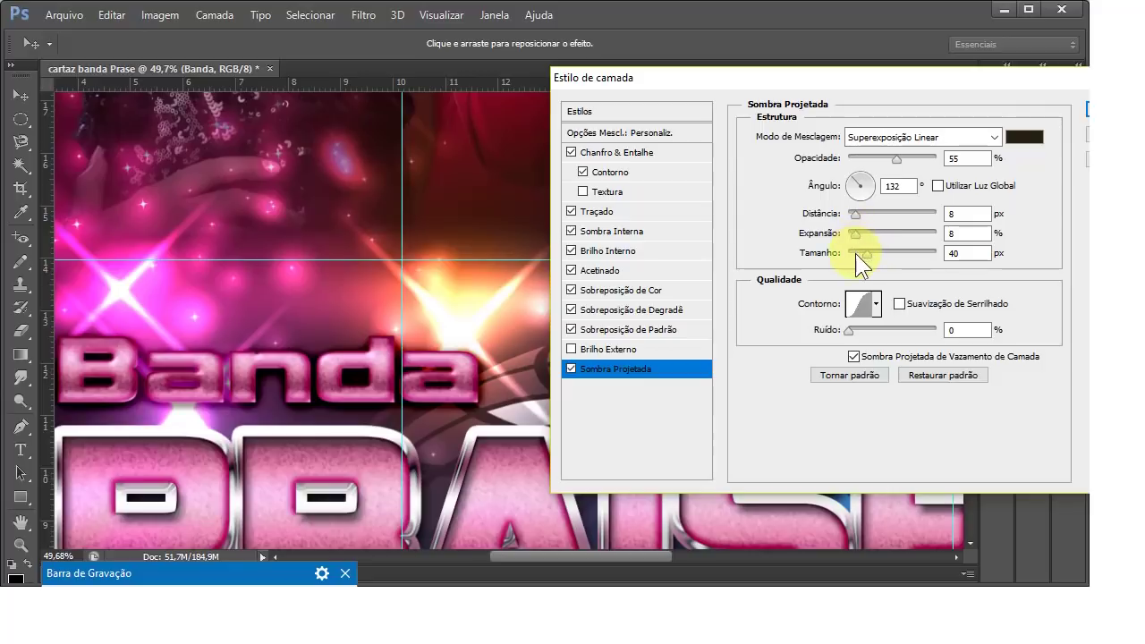
pyautogui.moveTo(867, 254); pyautogui.dragTo(859, 254)
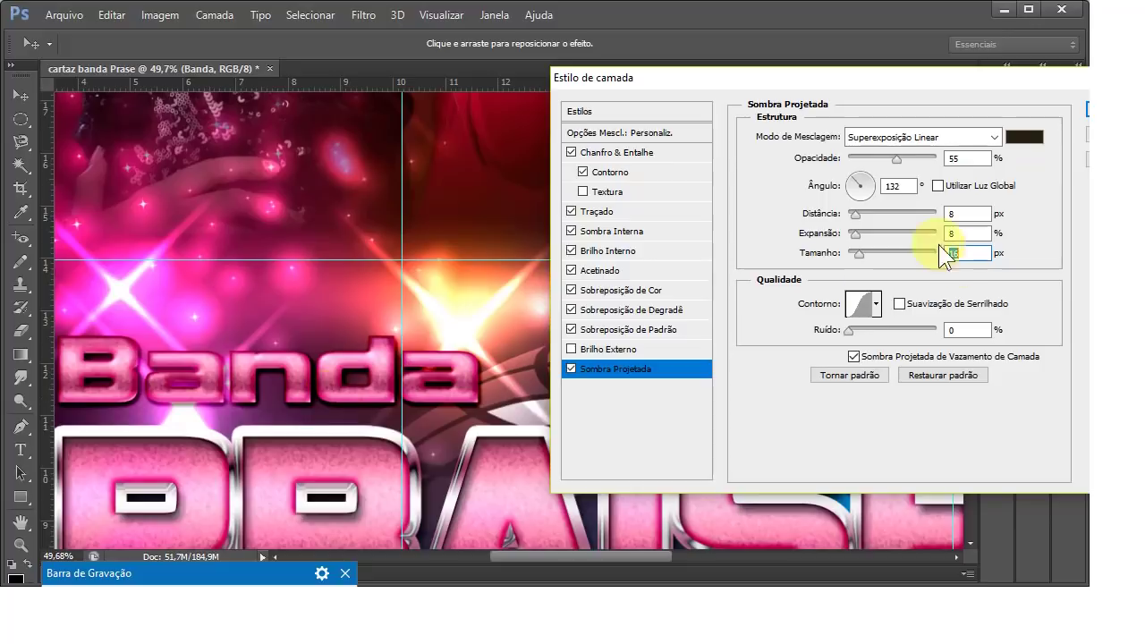
pyautogui.moveTo(859, 252); pyautogui.dragTo(859, 253)
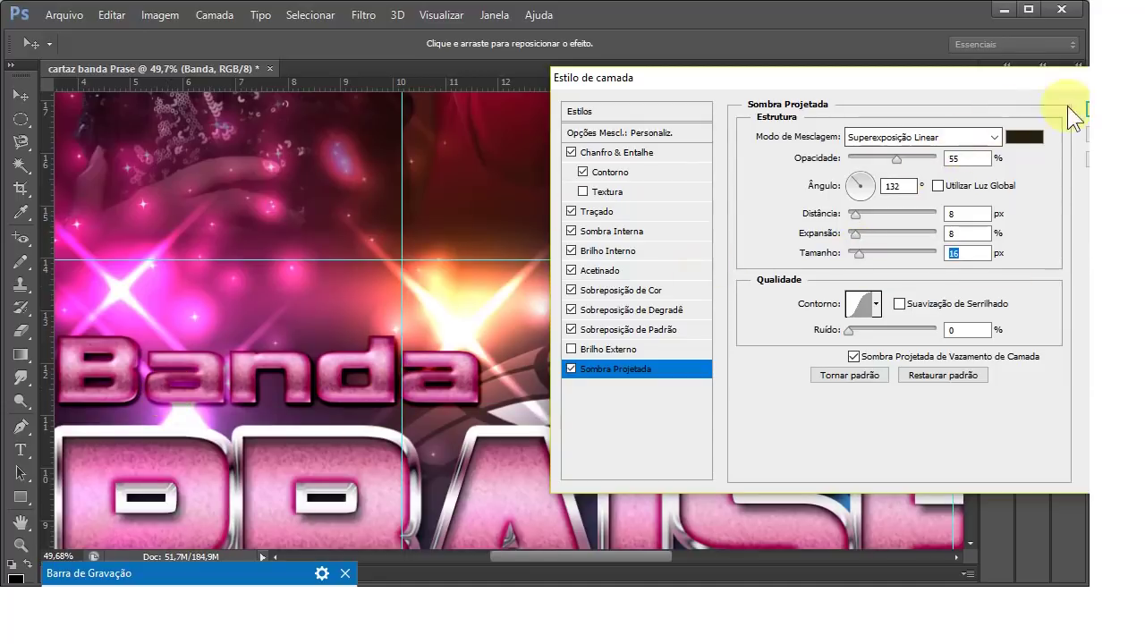
pyautogui.press('Return')
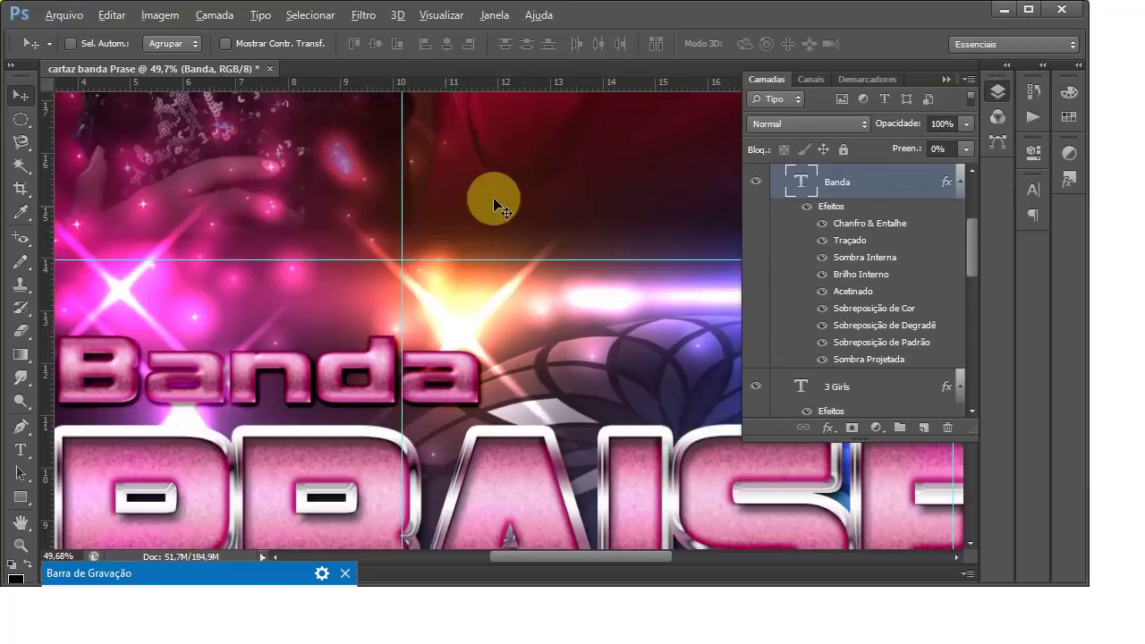
# Step: Duplicate the Banda text layer and apply a chrome preset style to the copy
pyautogui.scroll(-2, 327, 256)
pyautogui.scroll(-2, 323, 254)
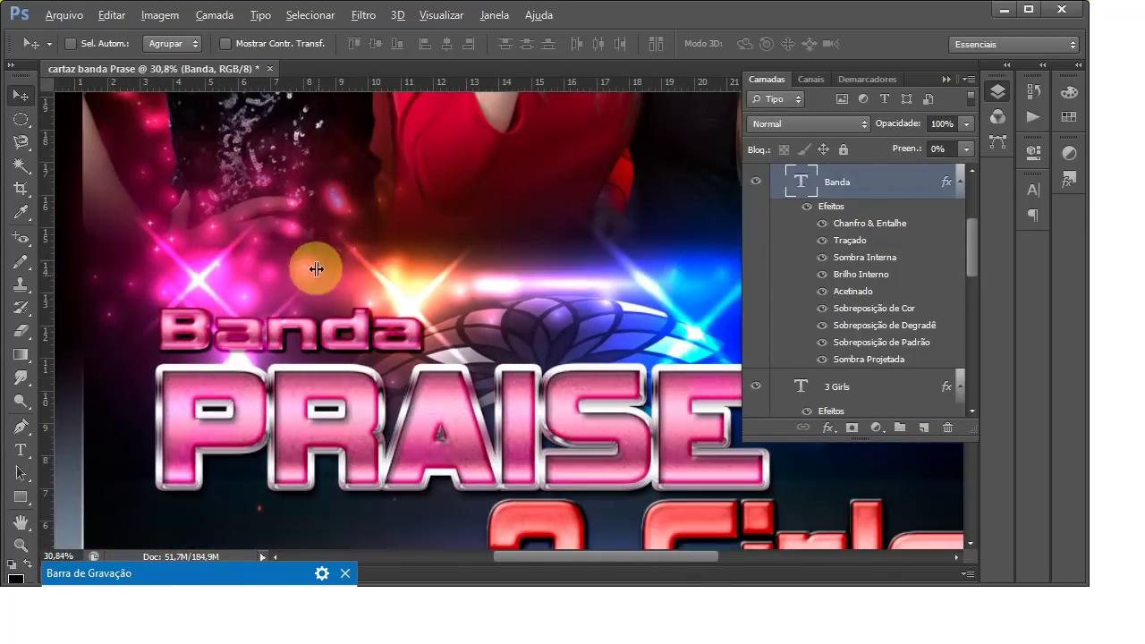
pyautogui.scroll(3, 317, 287)
pyautogui.press('alt')
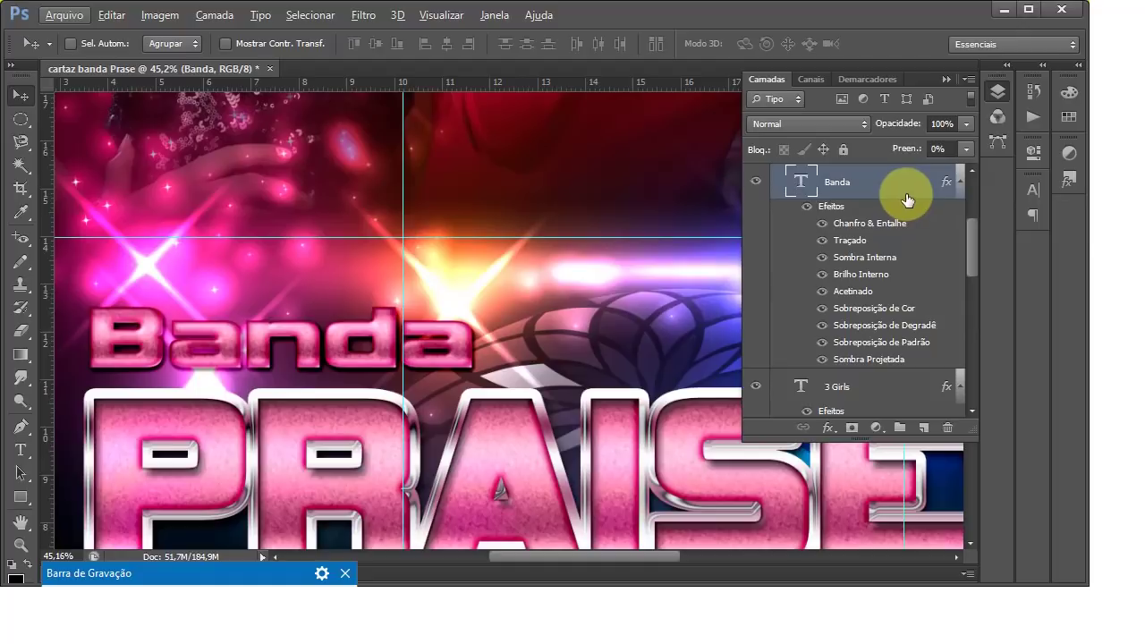
pyautogui.hotkey('ctrl', 'j')
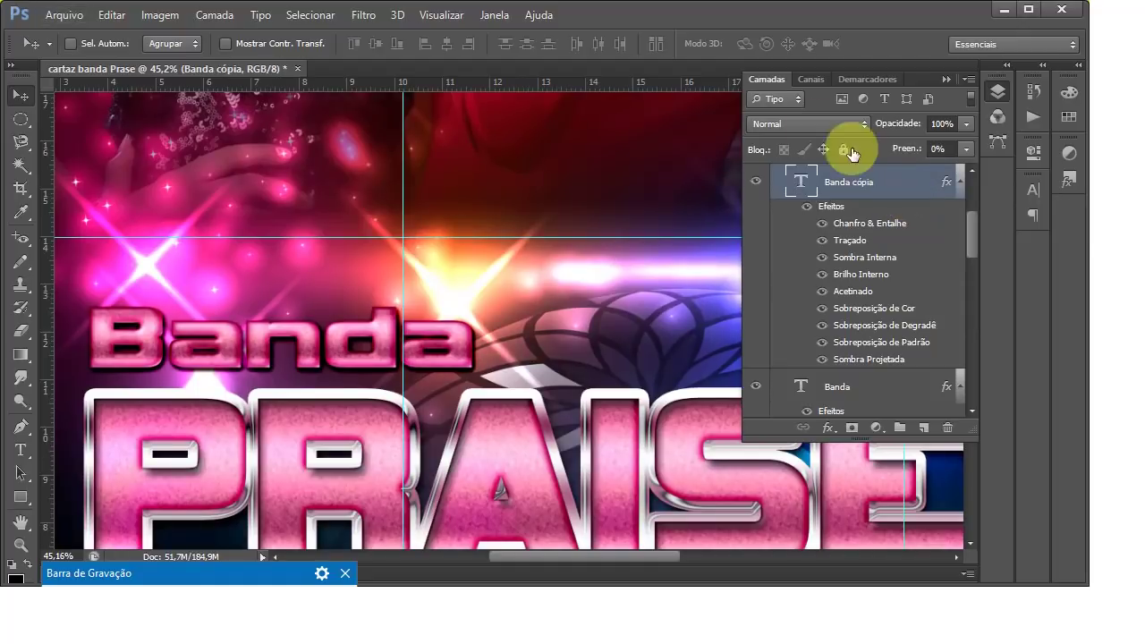
pyautogui.click(1069, 180)
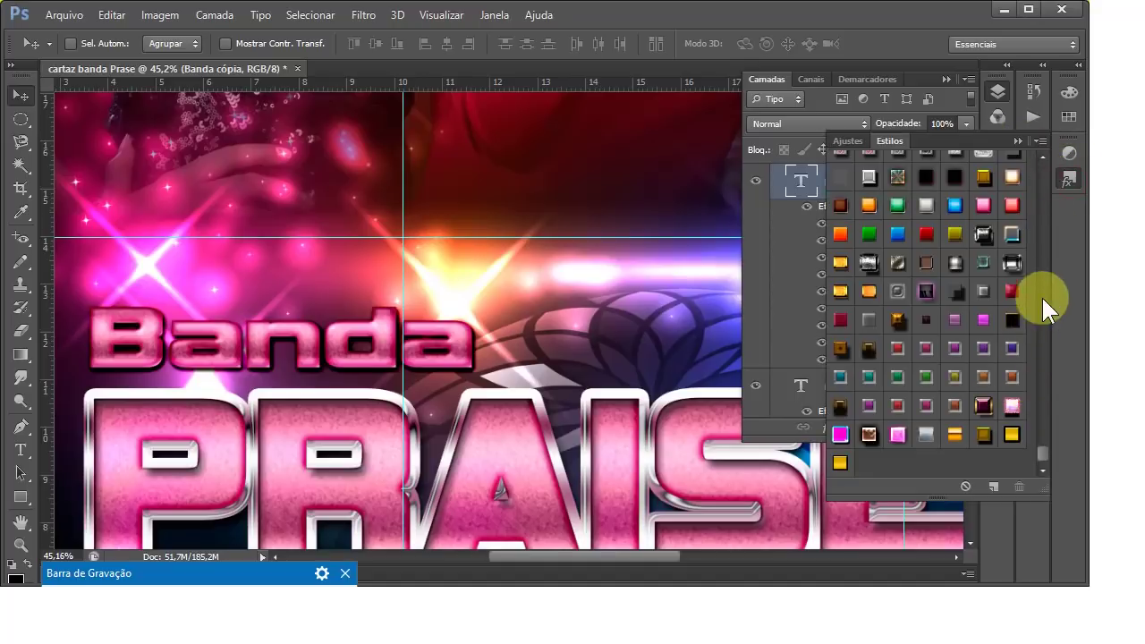
pyautogui.scroll(1, 934, 333)
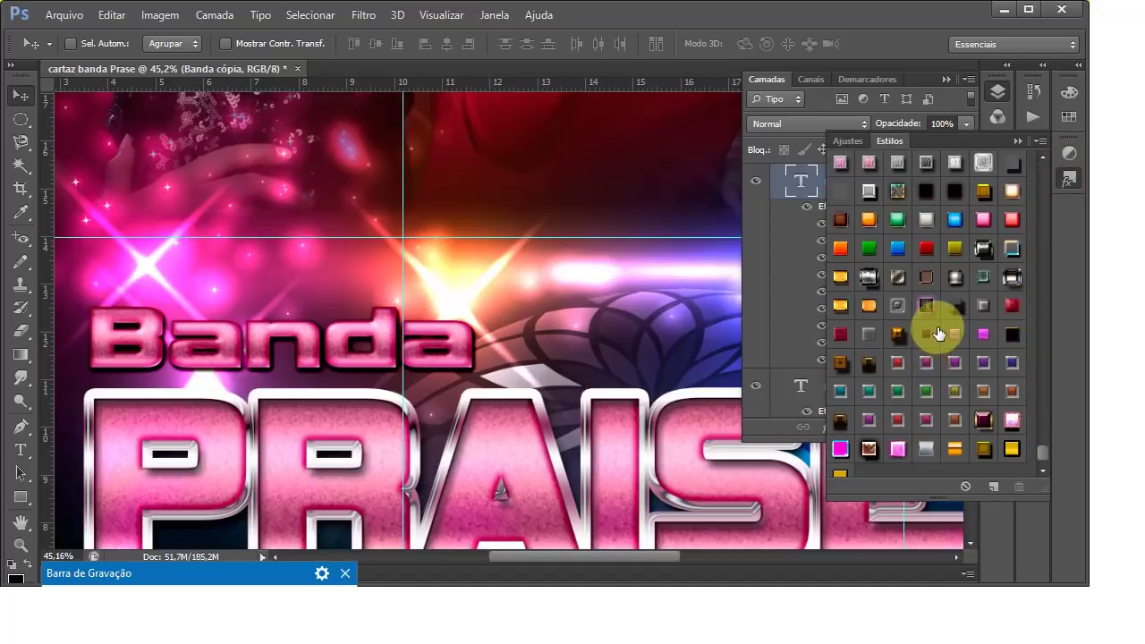
pyautogui.scroll(-1, 936, 332)
pyautogui.scroll(2, 936, 332)
pyautogui.scroll(2, 936, 332)
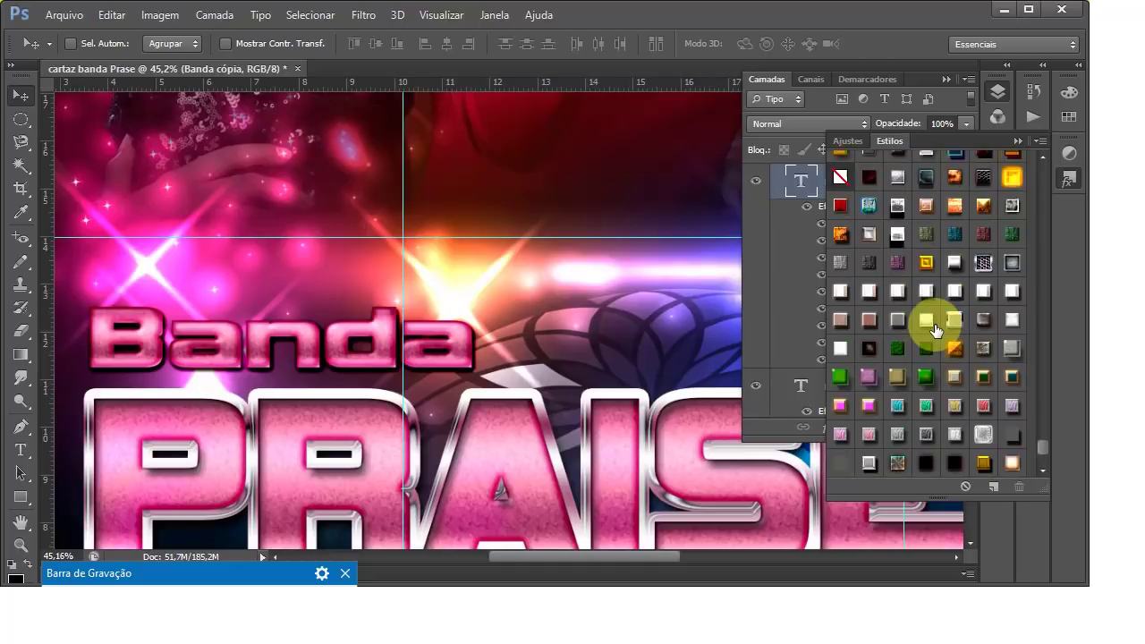
pyautogui.scroll(-1, 936, 332)
pyautogui.scroll(2, 922, 345)
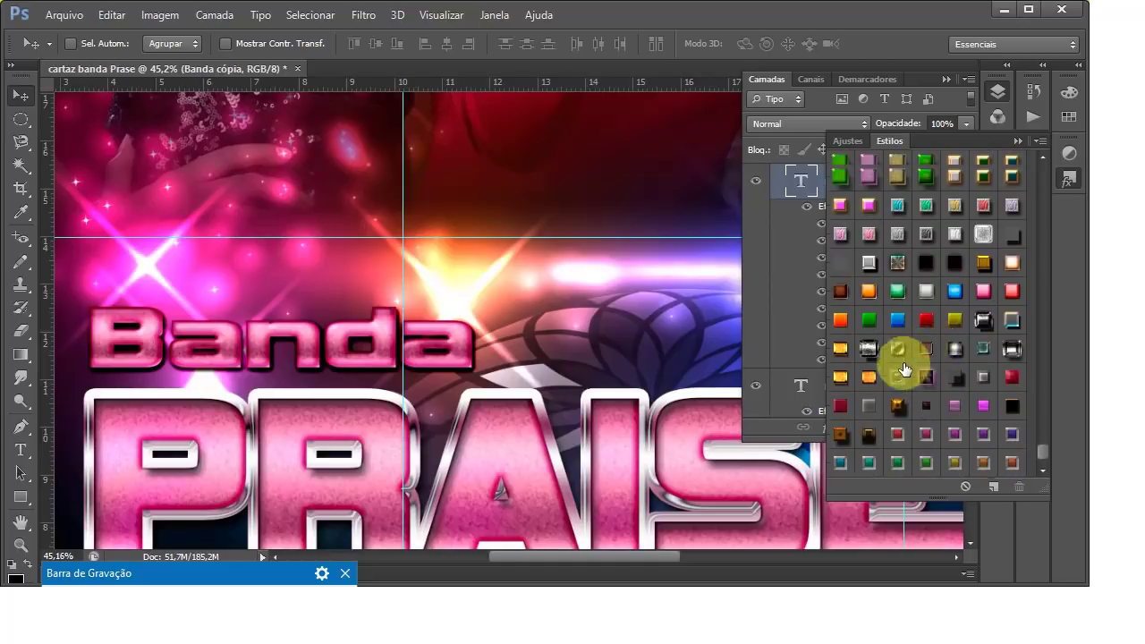
pyautogui.scroll(2, 905, 368)
pyautogui.scroll(2, 906, 369)
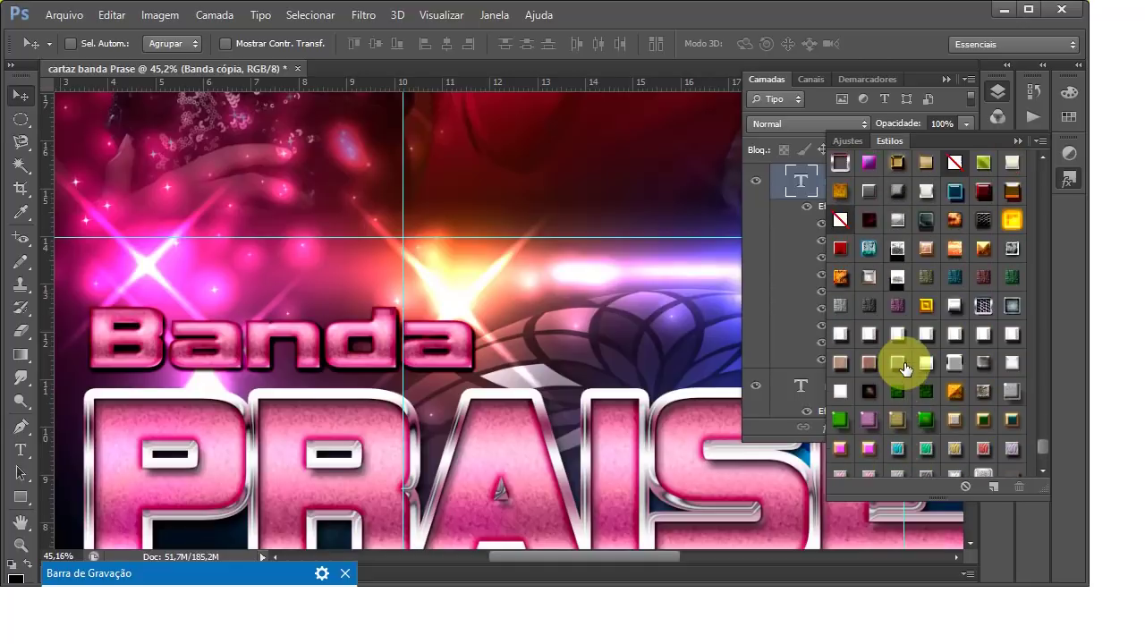
pyautogui.scroll(2, 906, 368)
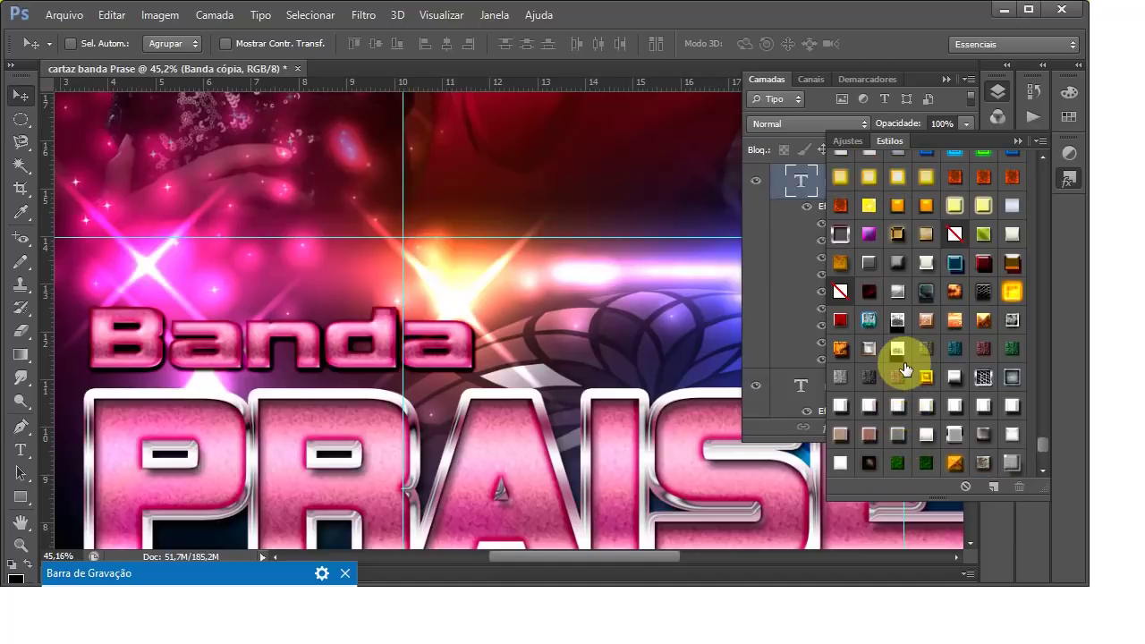
pyautogui.click(841, 235)
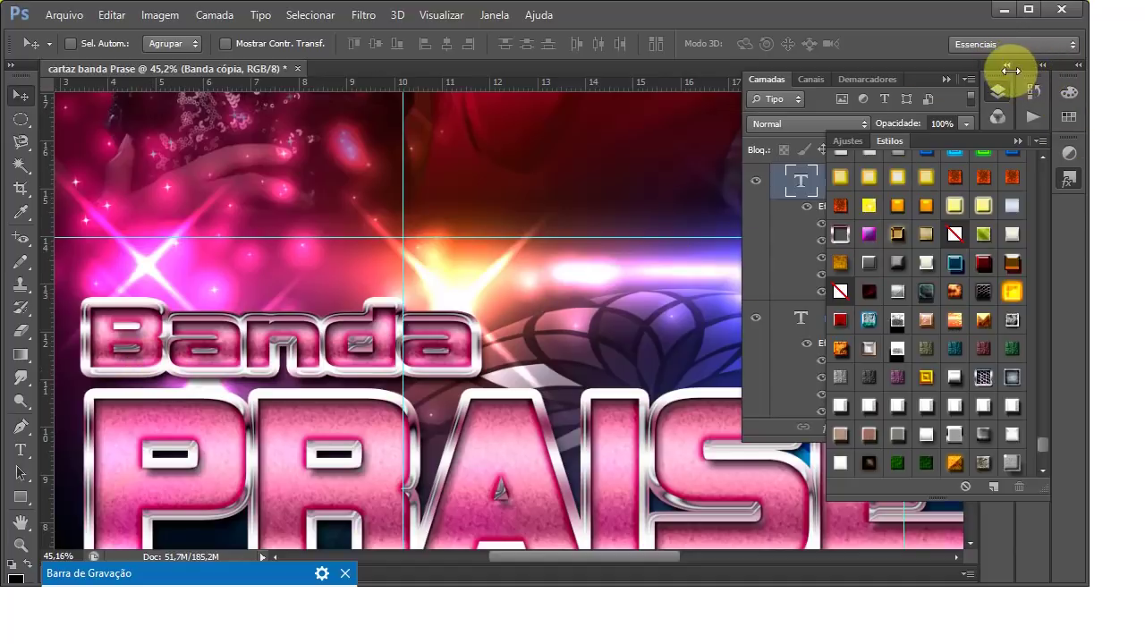
# Step: Shrink the Banda copy's bevel size to 4 px in its layer style
pyautogui.click(945, 78)
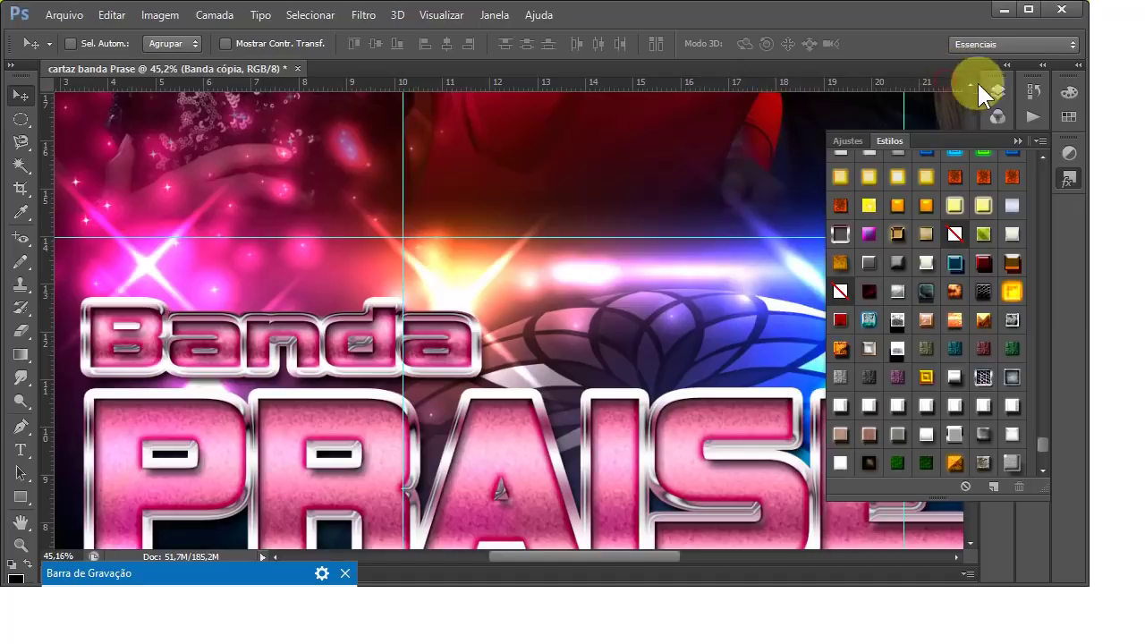
pyautogui.click(1019, 142)
pyautogui.click(999, 90)
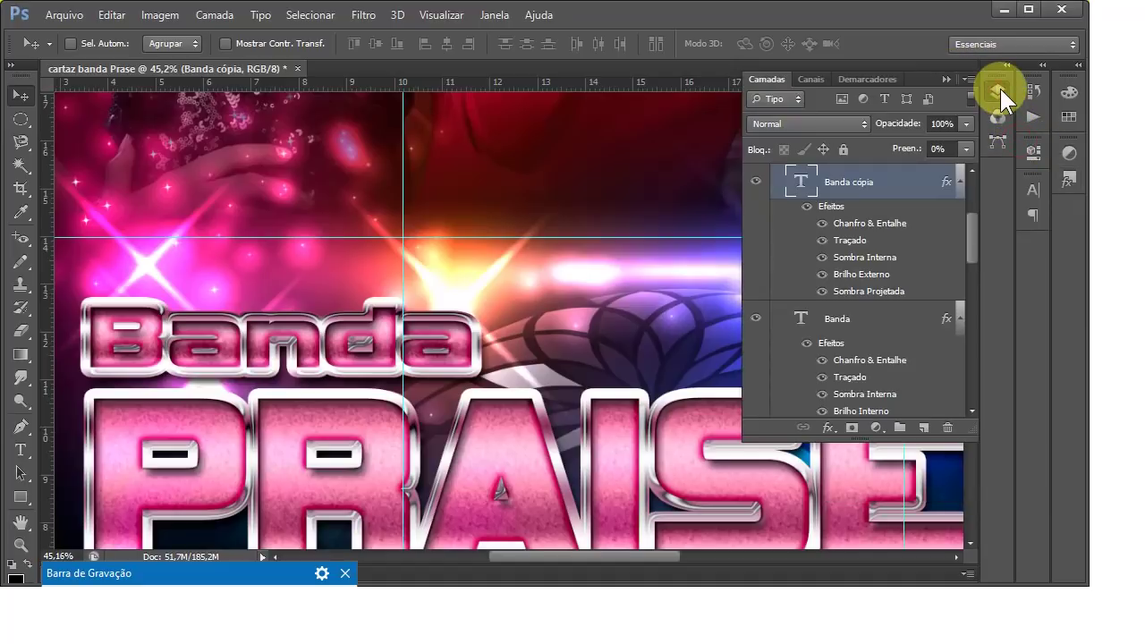
pyautogui.doubleClick(946, 185)
pyautogui.moveTo(808, 21)
pyautogui.mouseDown()
pyautogui.moveTo(855, 80)
pyautogui.moveTo(846, 103)
pyautogui.mouseUp()
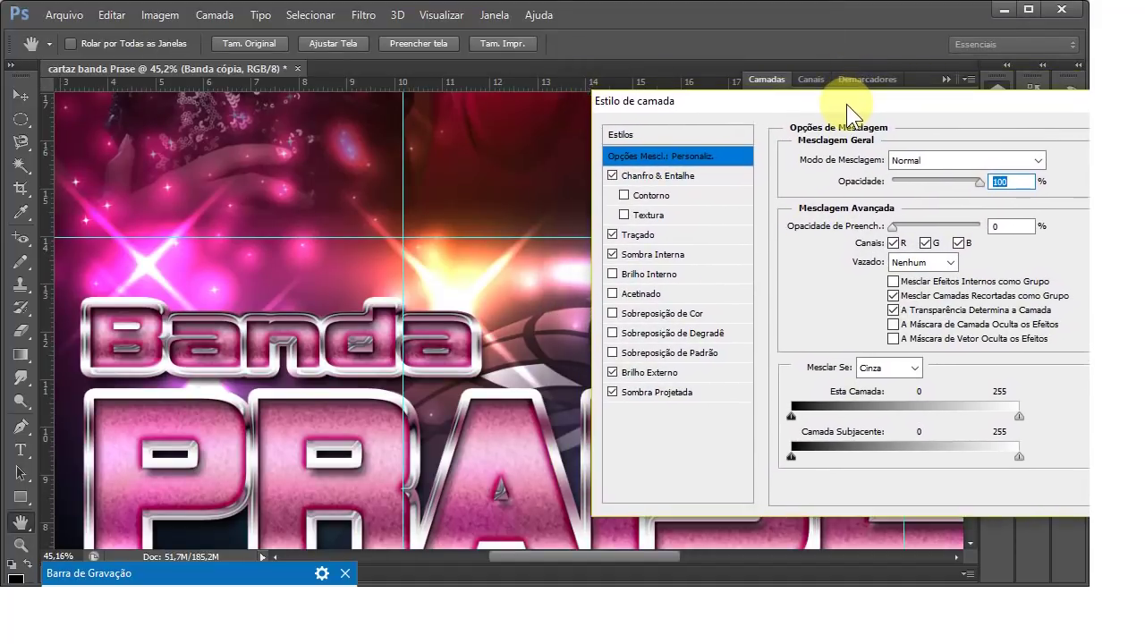
pyautogui.click(676, 177)
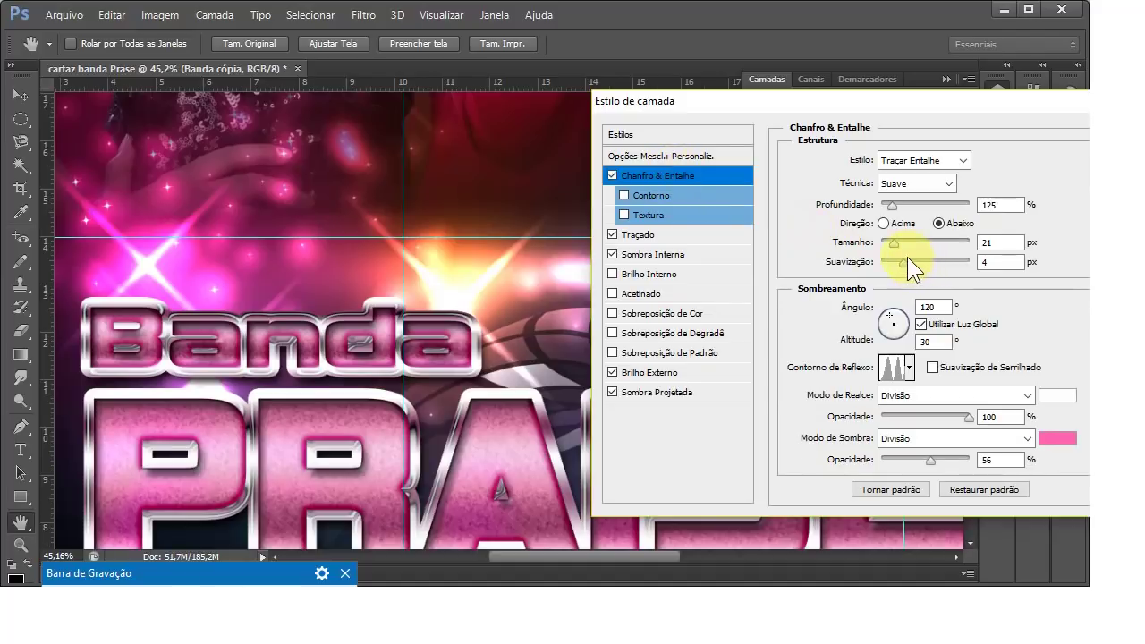
pyautogui.moveTo(897, 242); pyautogui.dragTo(890, 241)
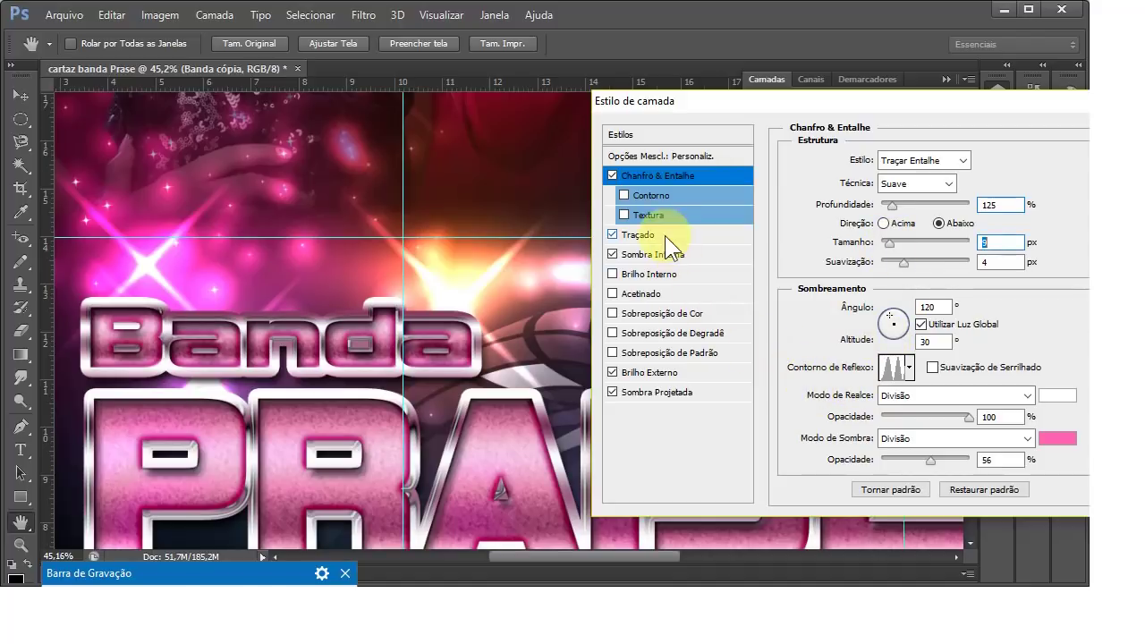
# Step: Set the Banda copy's gradient stroke to 10 px and confirm the style
pyautogui.click(631, 234)
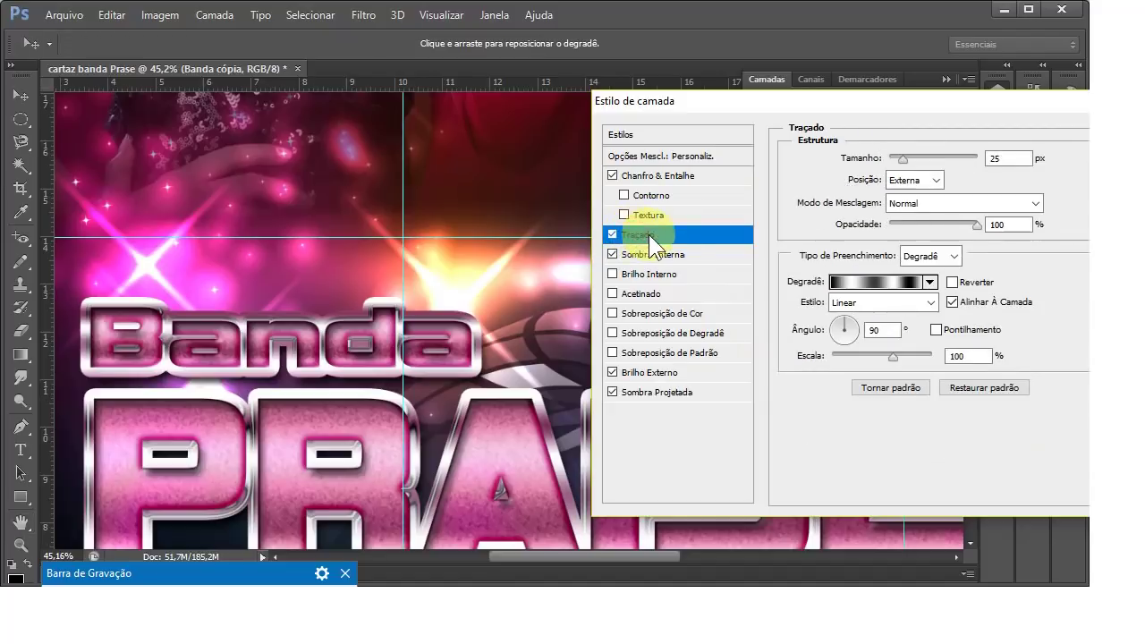
pyautogui.moveTo(906, 158); pyautogui.dragTo(897, 155)
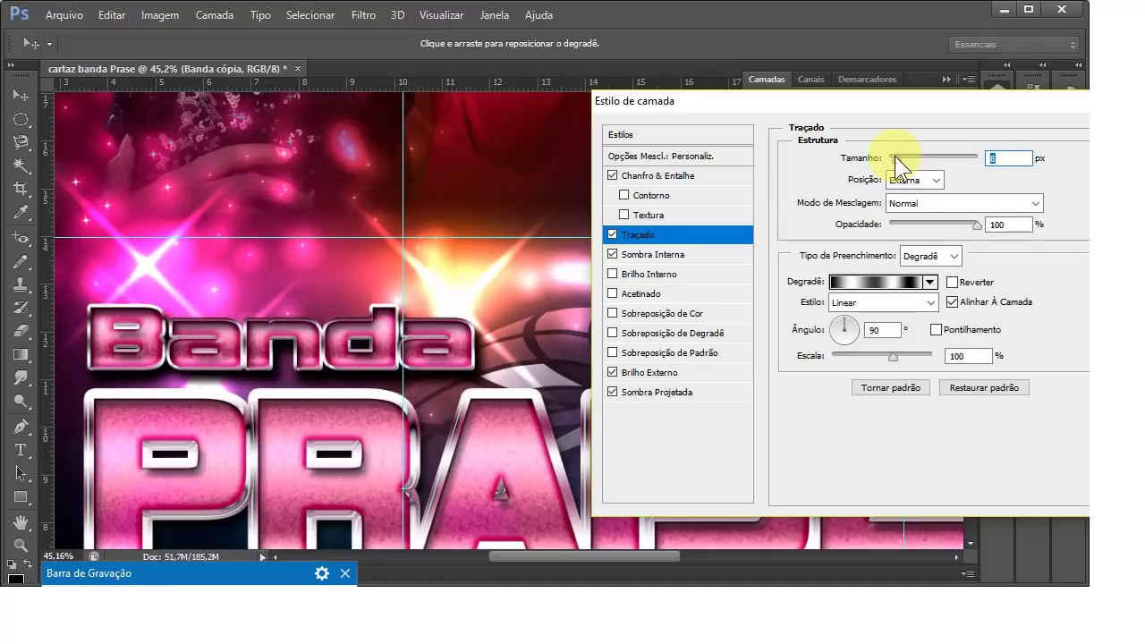
pyautogui.moveTo(895, 155); pyautogui.dragTo(898, 160)
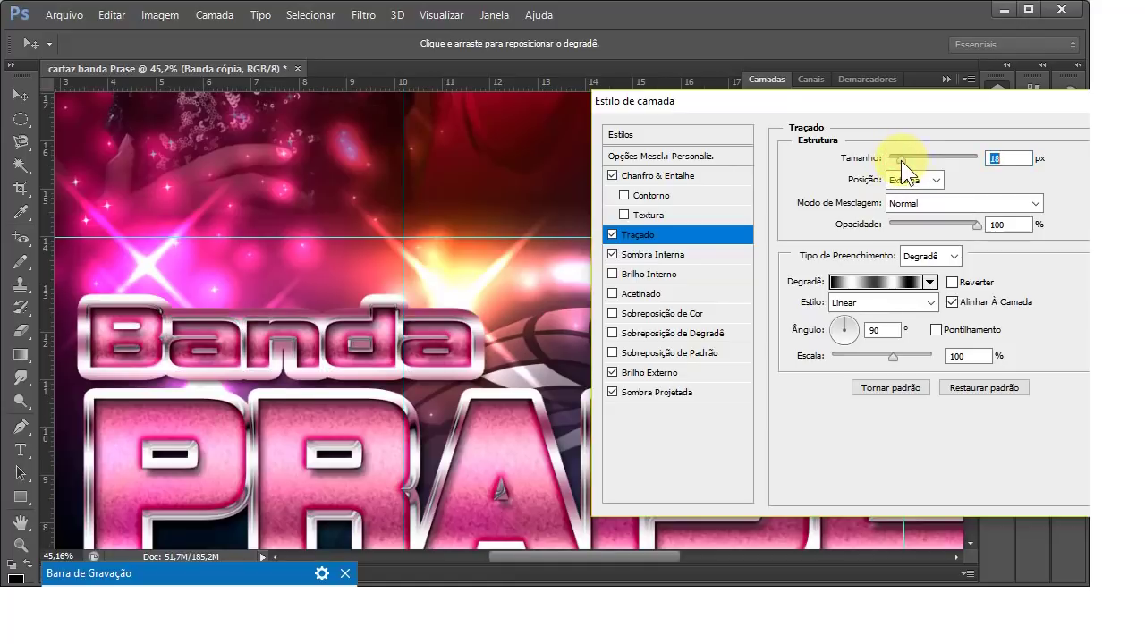
pyautogui.moveTo(900, 159); pyautogui.dragTo(898, 161)
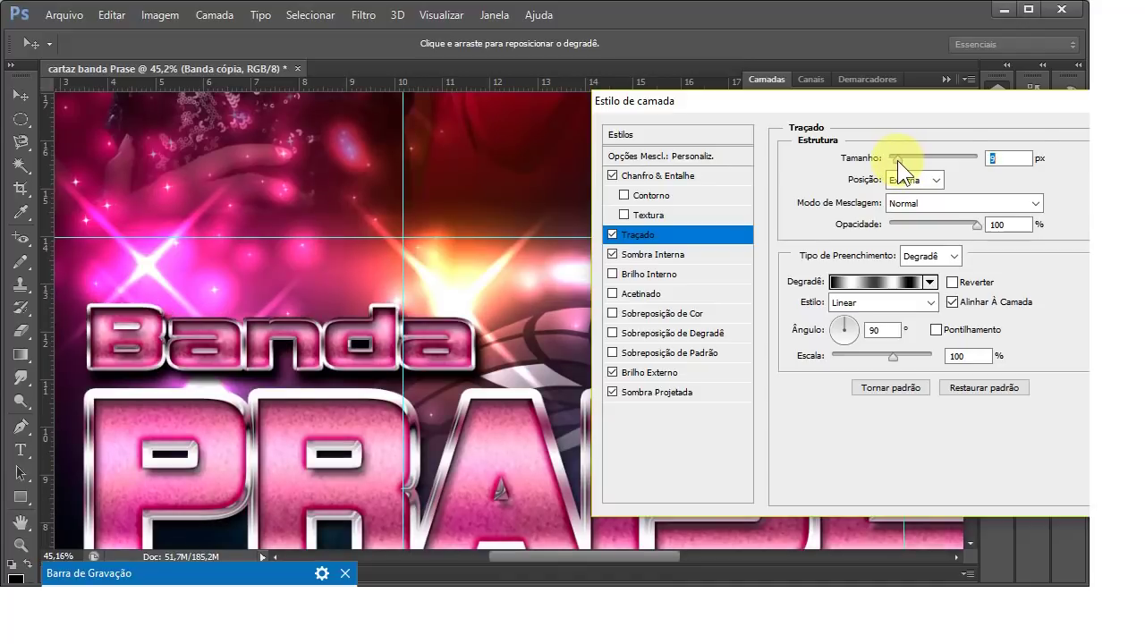
pyautogui.write('10')
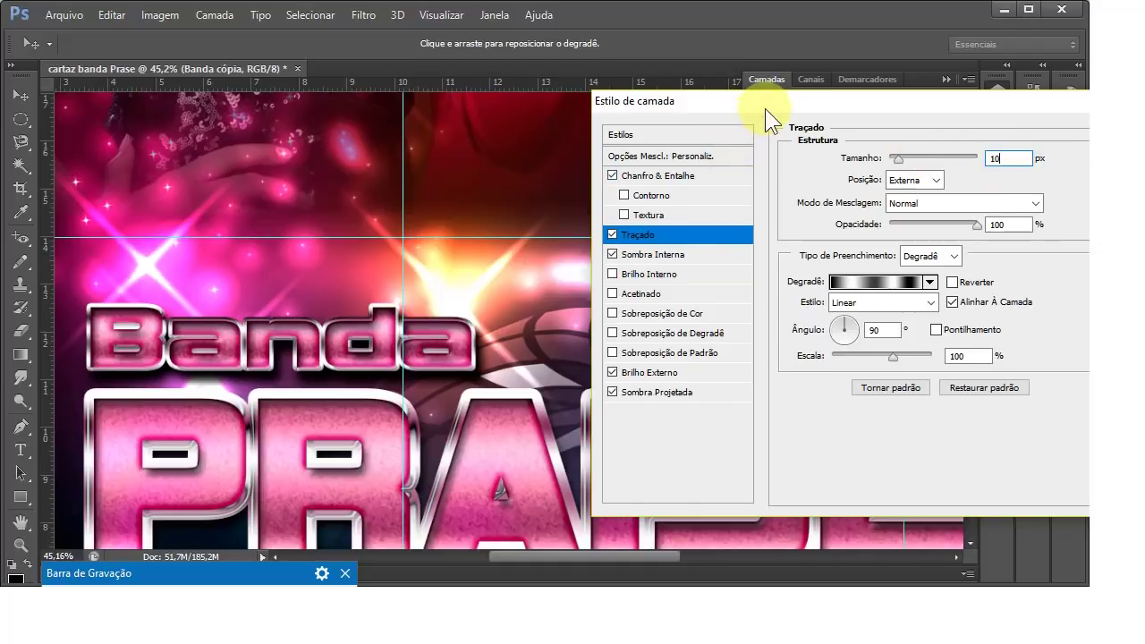
pyautogui.moveTo(765, 103); pyautogui.dragTo(551, 58)
pyautogui.click(931, 89)
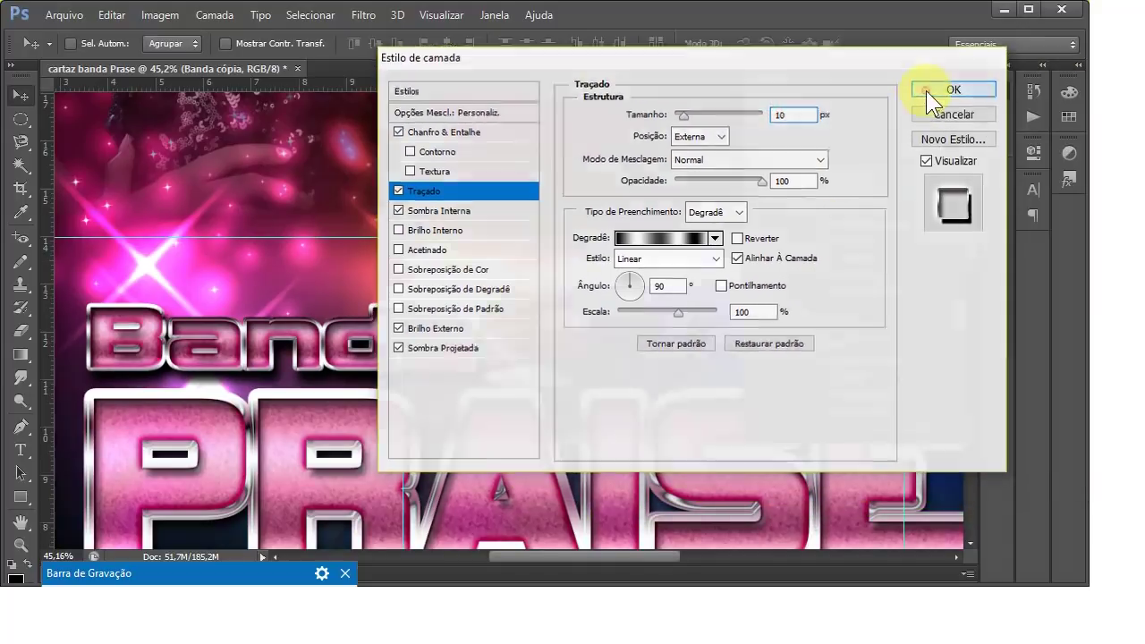
# Step: Collapse the Plase group and drag the Banda PRAISE and 3 Girls titles slightly higher
pyautogui.scroll(-2, 315, 340)
pyautogui.scroll(-4, 232, 313)
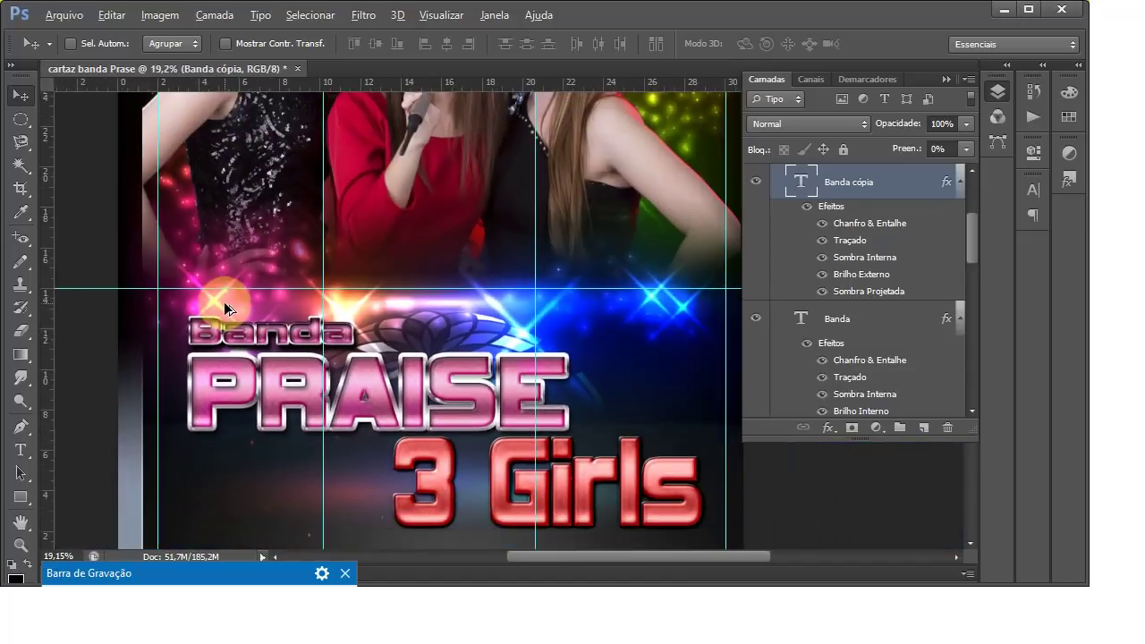
pyautogui.scroll(-1, 449, 258)
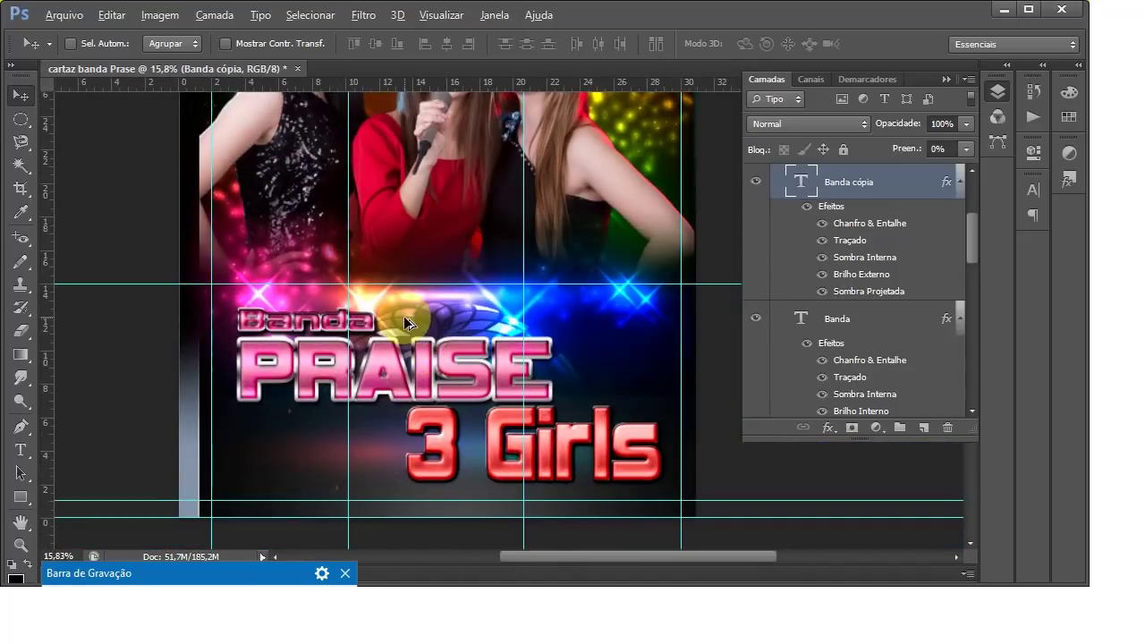
pyautogui.press('alt')
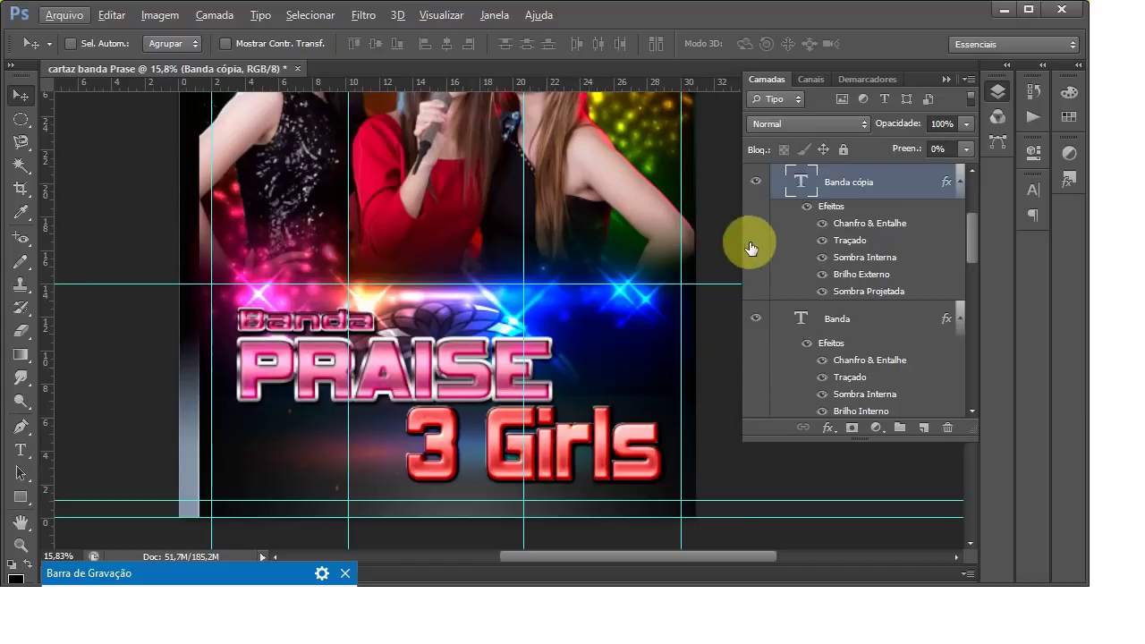
pyautogui.scroll(2, 951, 238)
pyautogui.scroll(2, 966, 215)
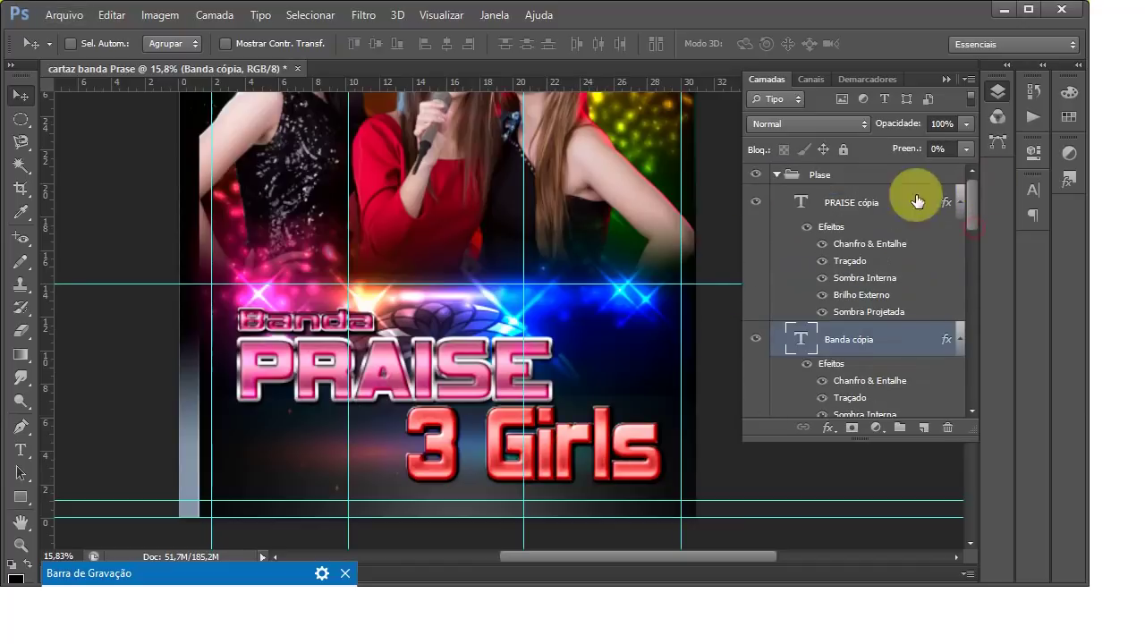
pyautogui.click(776, 177)
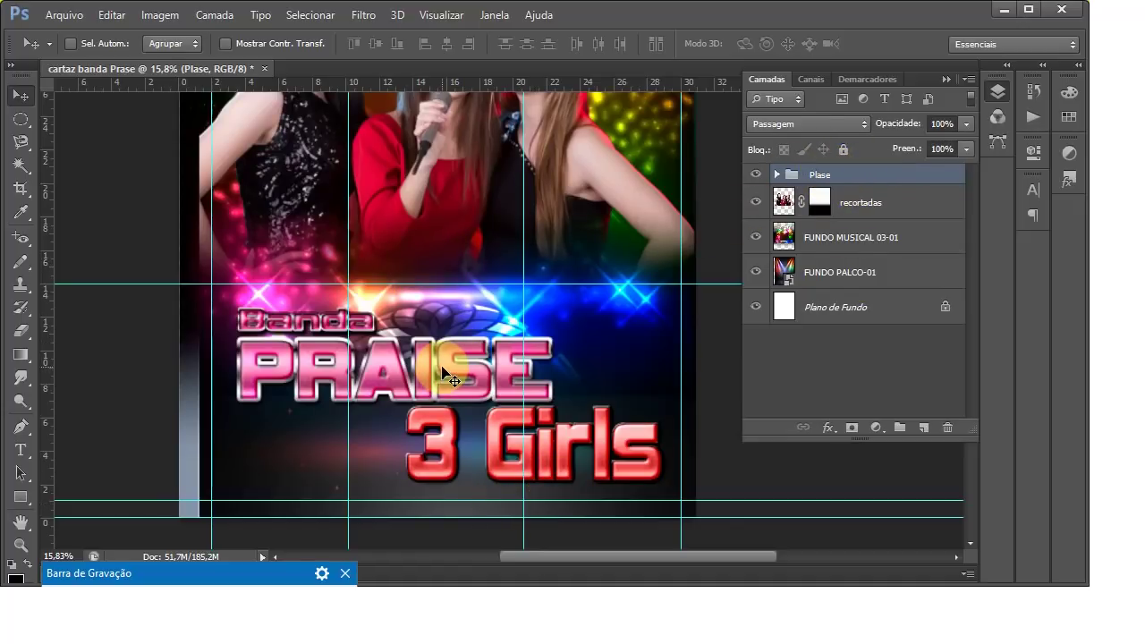
pyautogui.moveTo(444, 363); pyautogui.dragTo(445, 316)
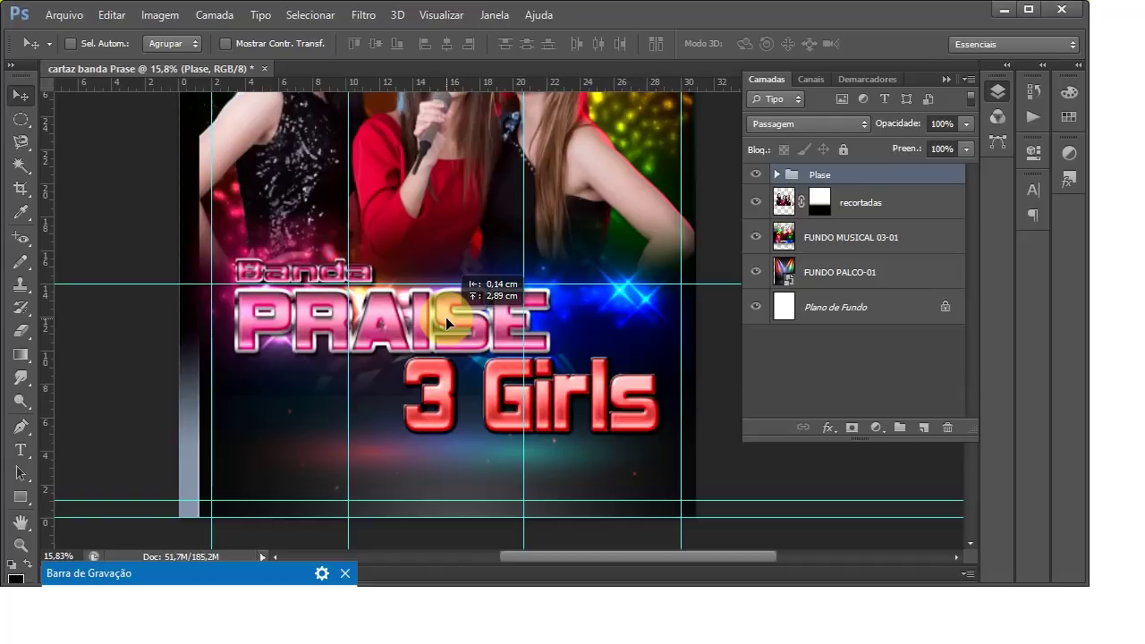
pyautogui.moveTo(445, 317)
pyautogui.mouseDown()
pyautogui.moveTo(446, 351)
pyautogui.moveTo(445, 339)
pyautogui.mouseUp()
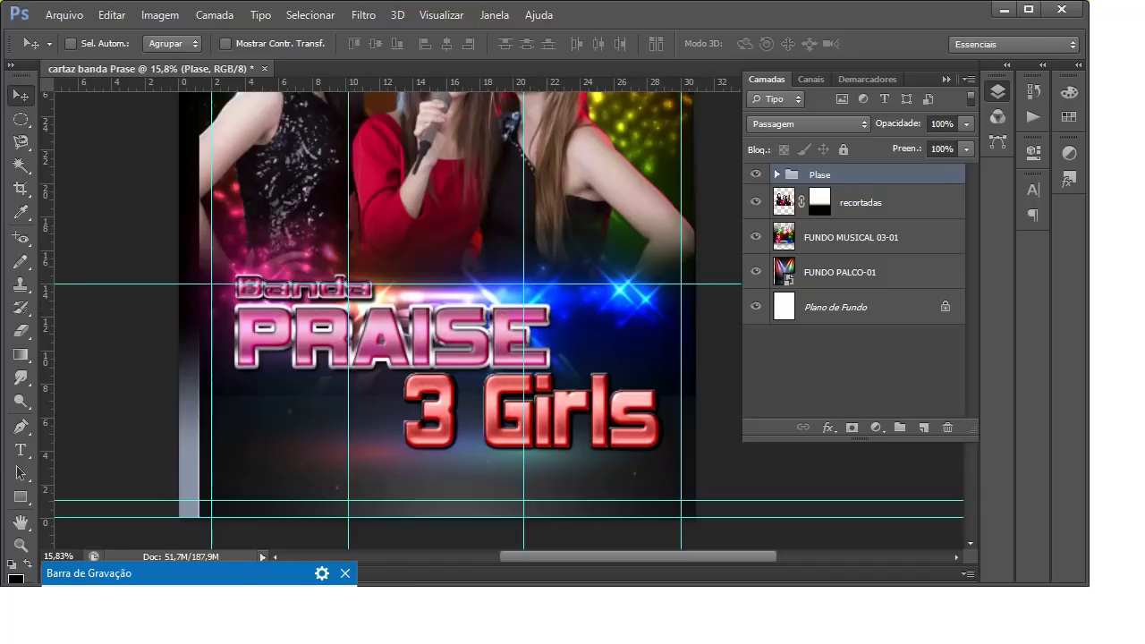
# Step: Change the 3 Girls text font to Lobster 1.4
pyautogui.click(20, 450)
pyautogui.tripleClick(635, 418)
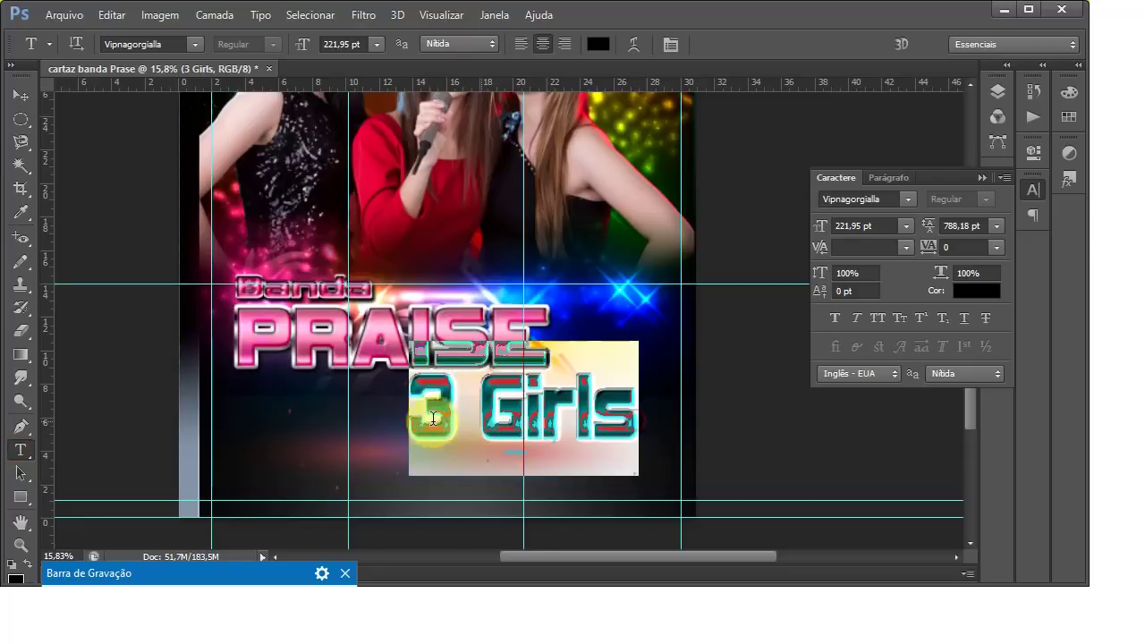
pyautogui.click(180, 39)
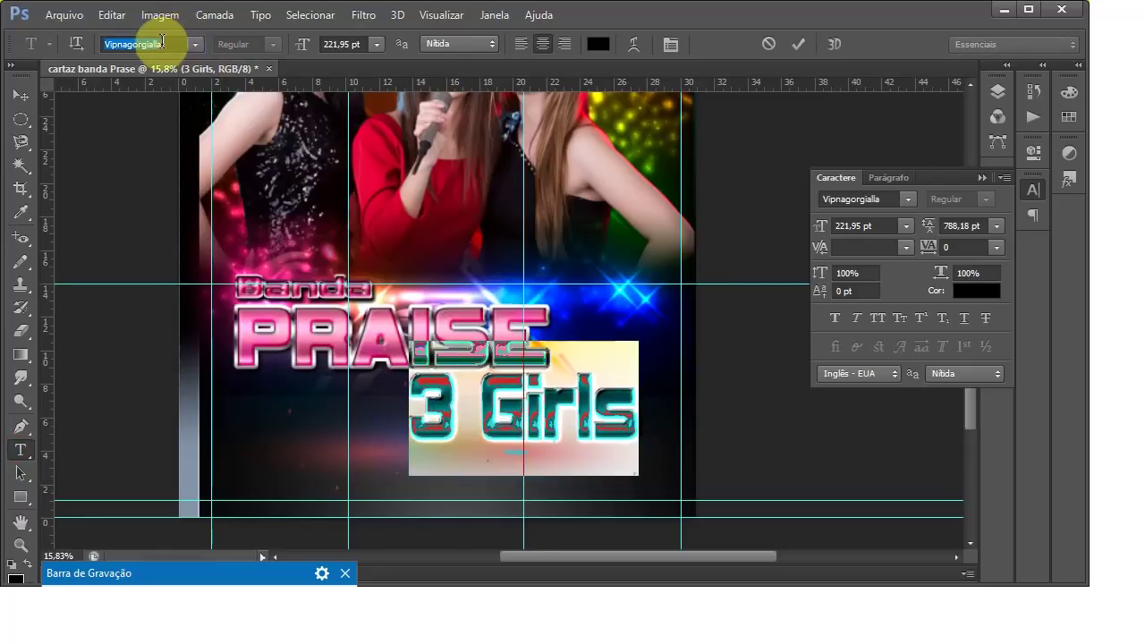
pyautogui.write('Lobster 1.4')
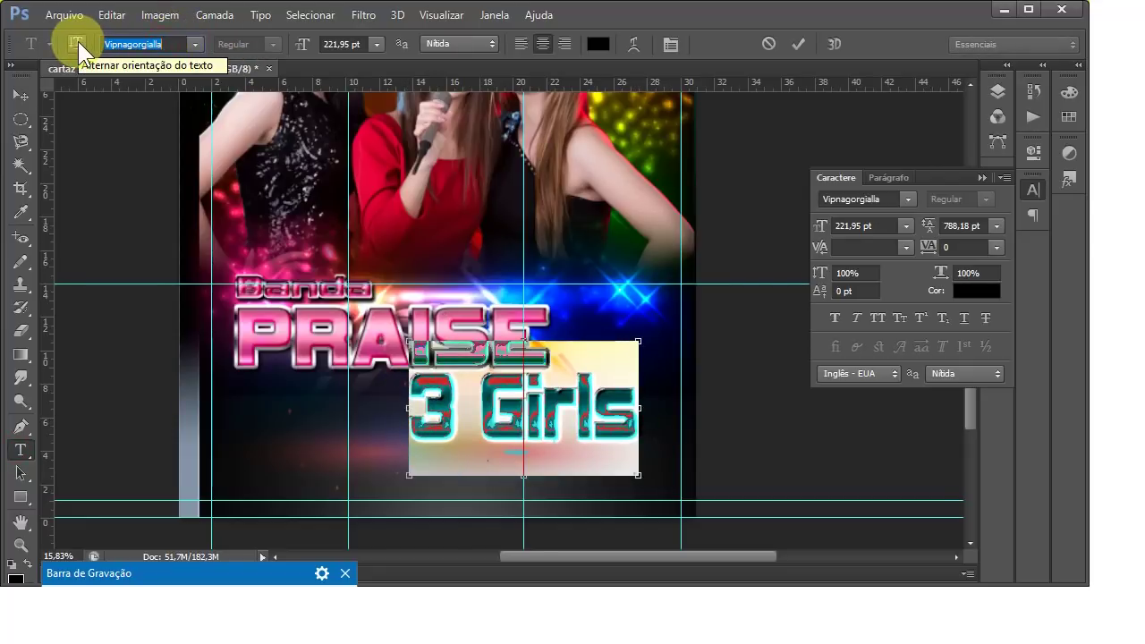
pyautogui.press('Return')
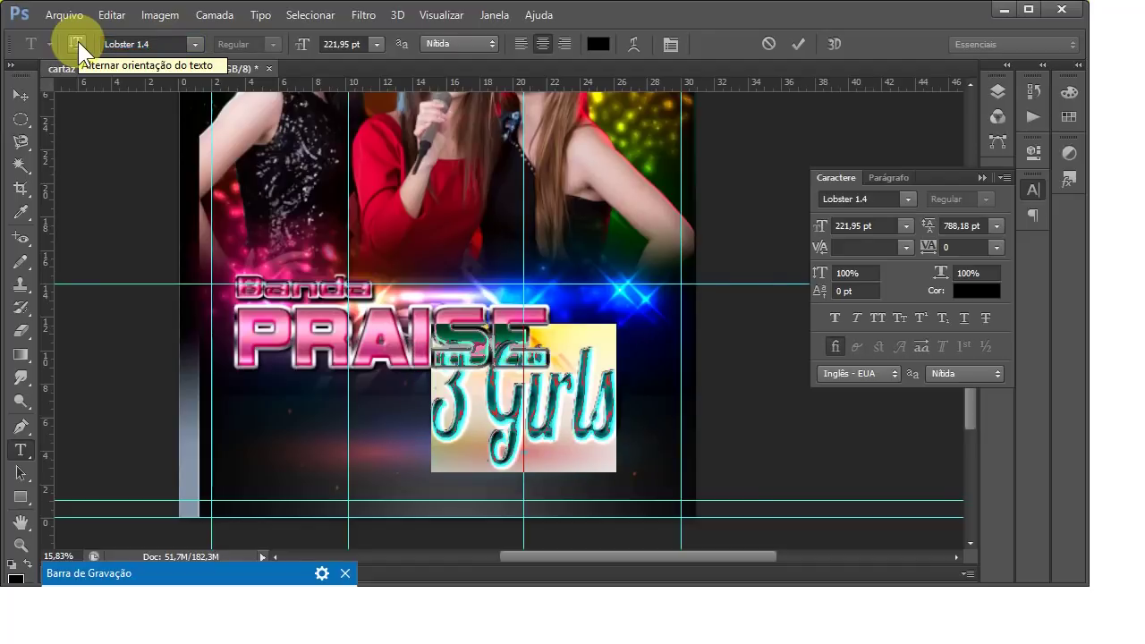
pyautogui.click(799, 44)
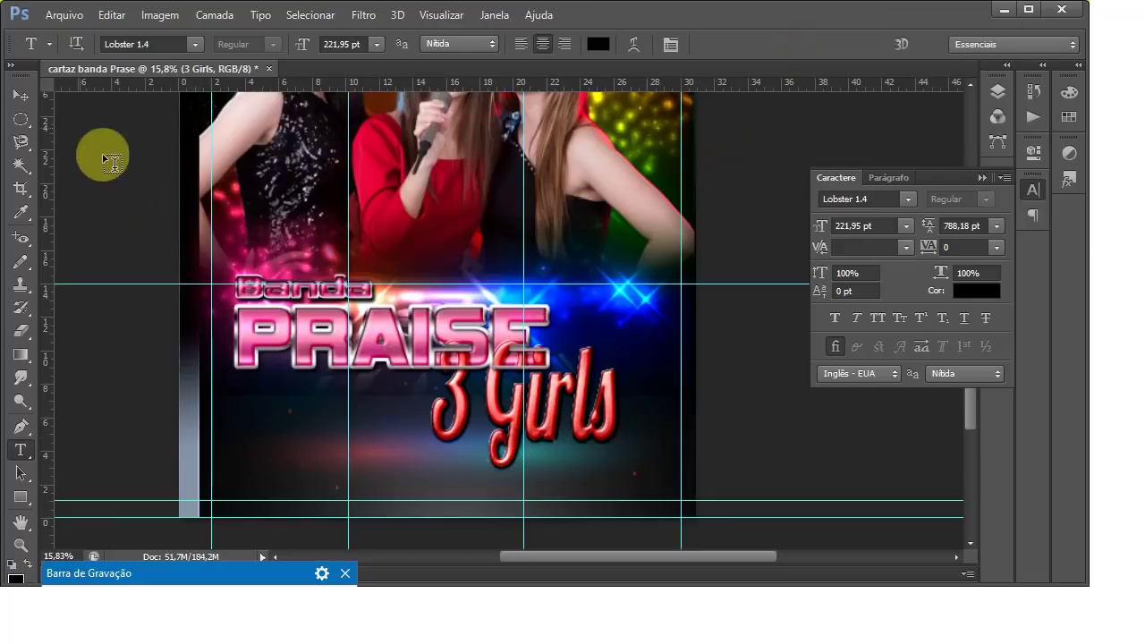
# Step: Move 3 Girls lower right and scale it to about 111% wide, 81% tall
pyautogui.click(21, 95)
pyautogui.moveTo(494, 431); pyautogui.dragTo(548, 454)
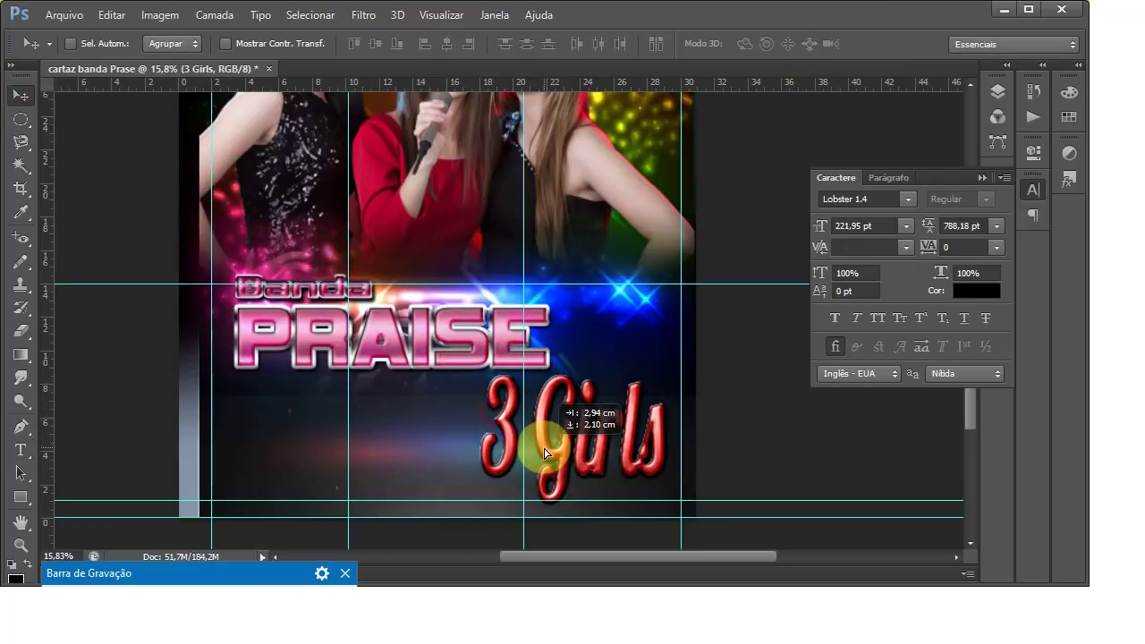
pyautogui.hotkey('ctrl', 't')
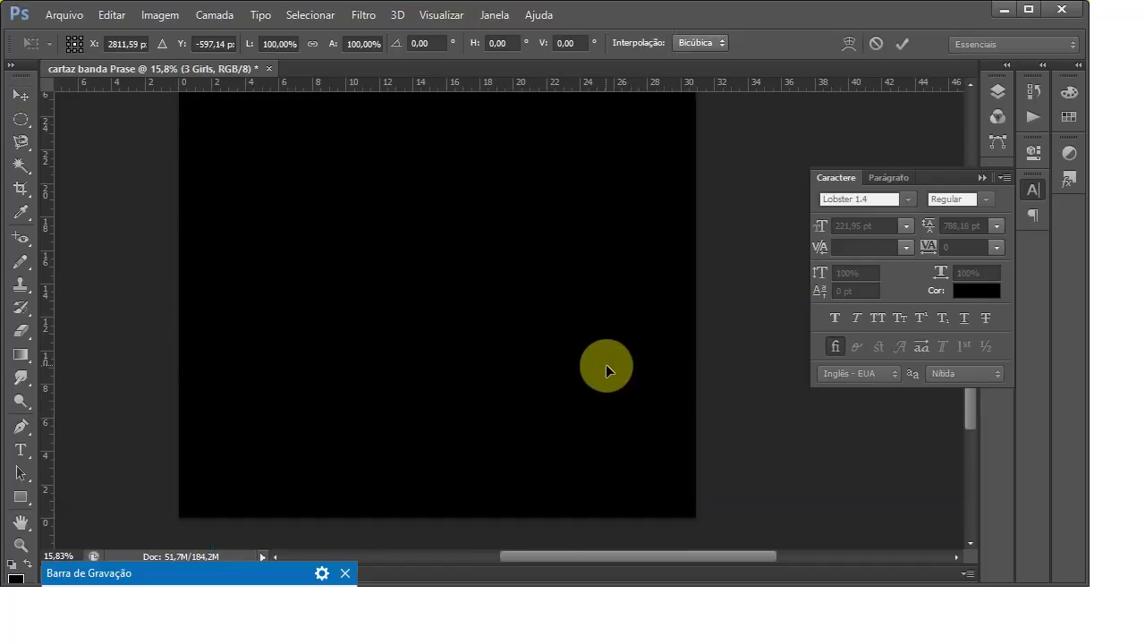
pyautogui.click(900, 44)
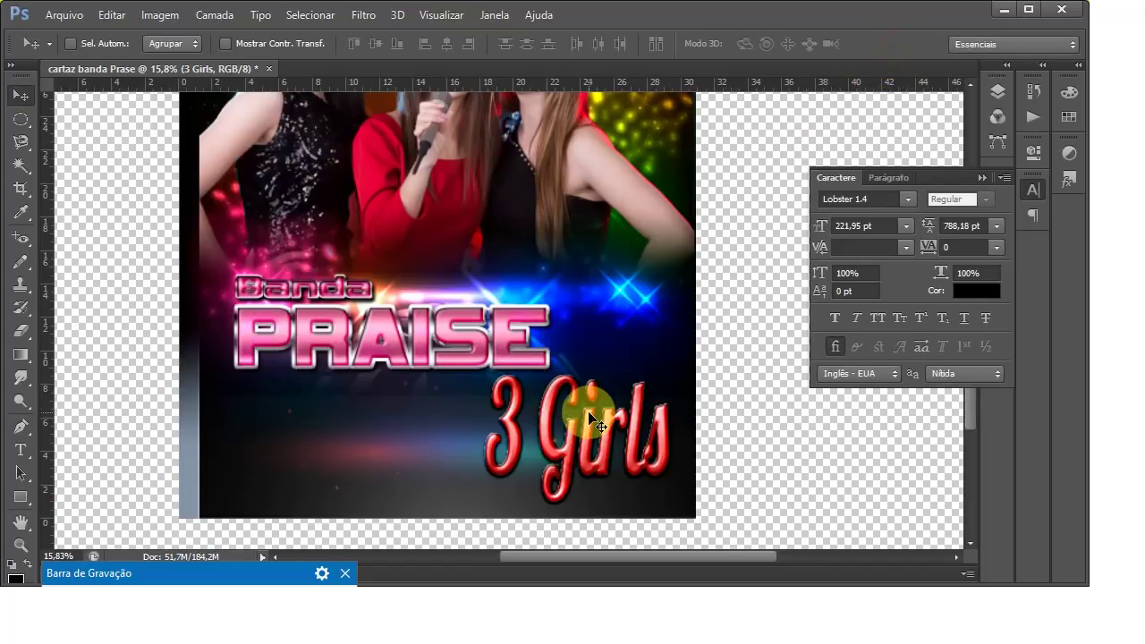
pyautogui.hotkey('ctrl', 't')
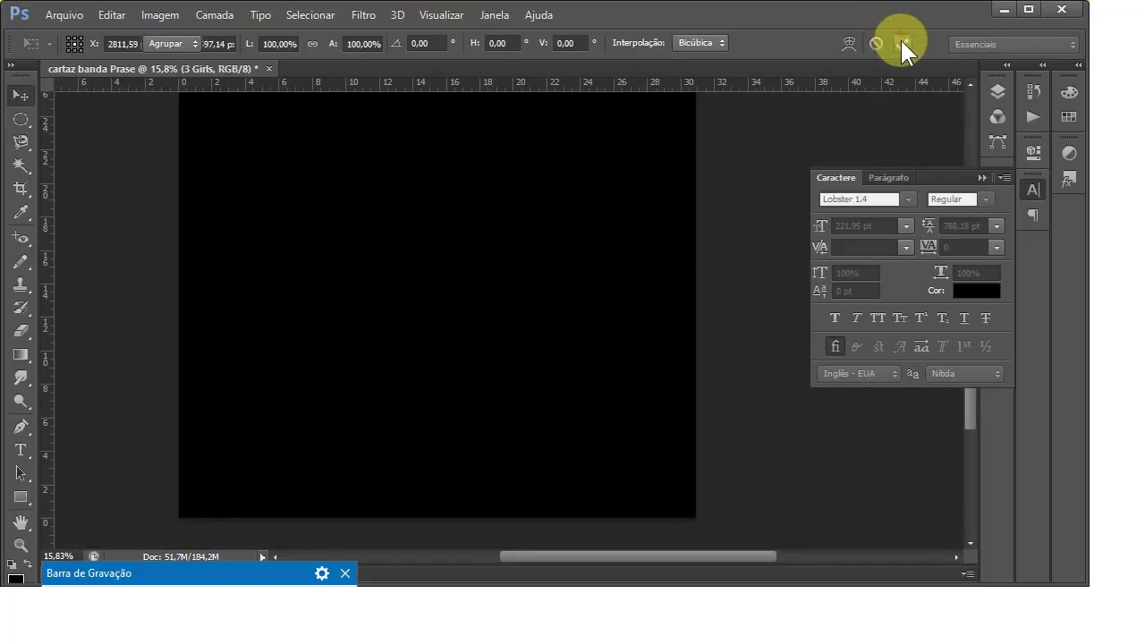
pyautogui.click(900, 39)
pyautogui.click(121, 16)
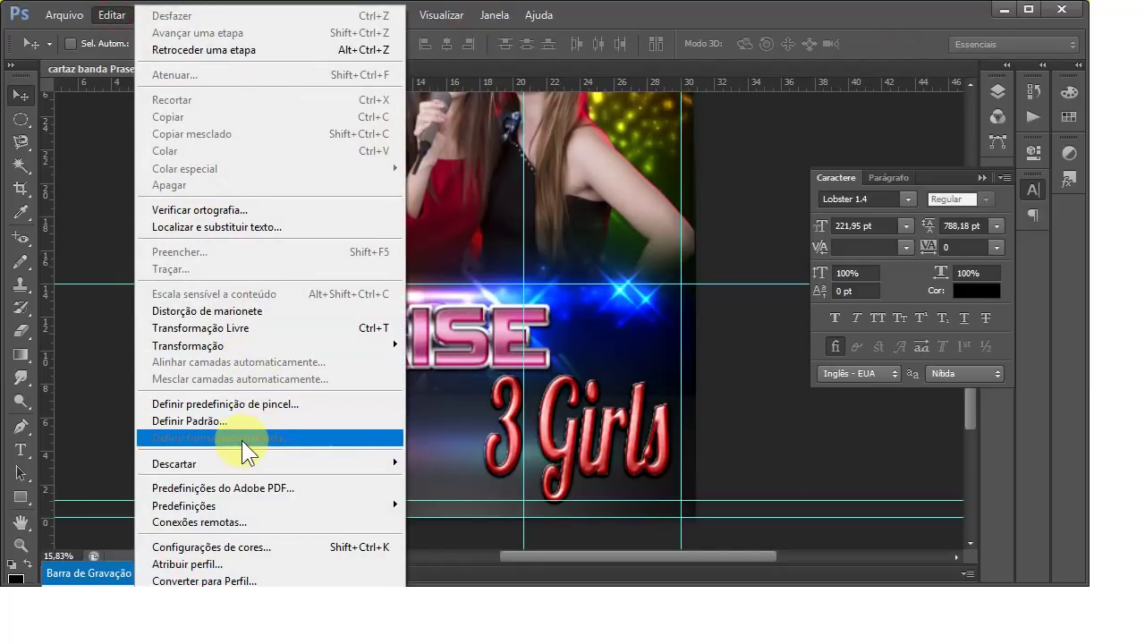
pyautogui.click(239, 330)
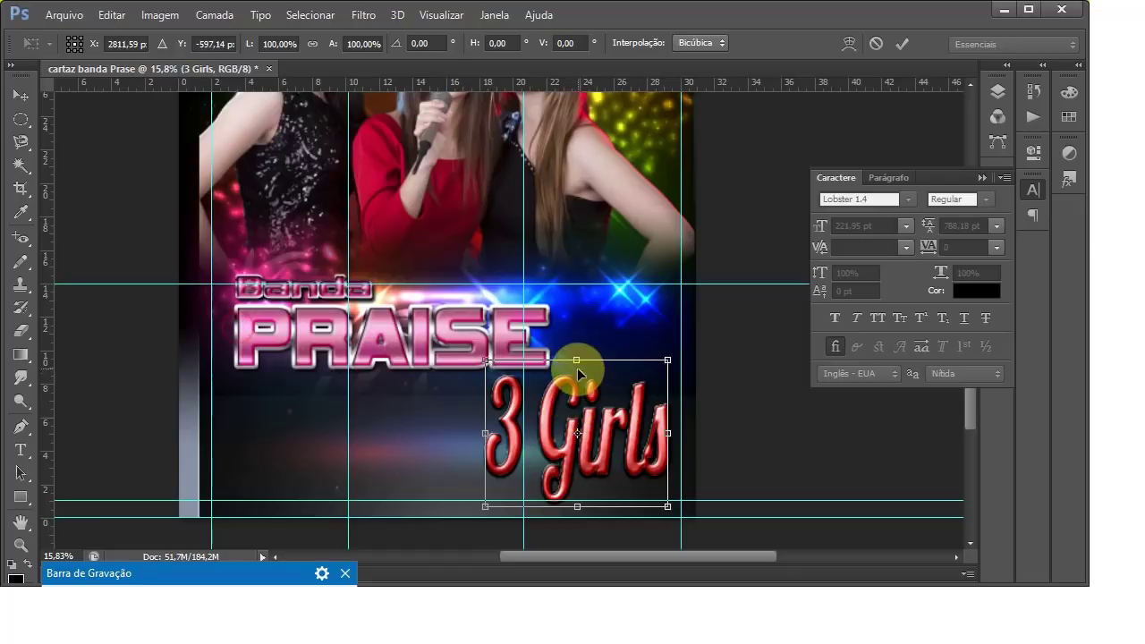
pyautogui.moveTo(577, 367); pyautogui.dragTo(571, 389)
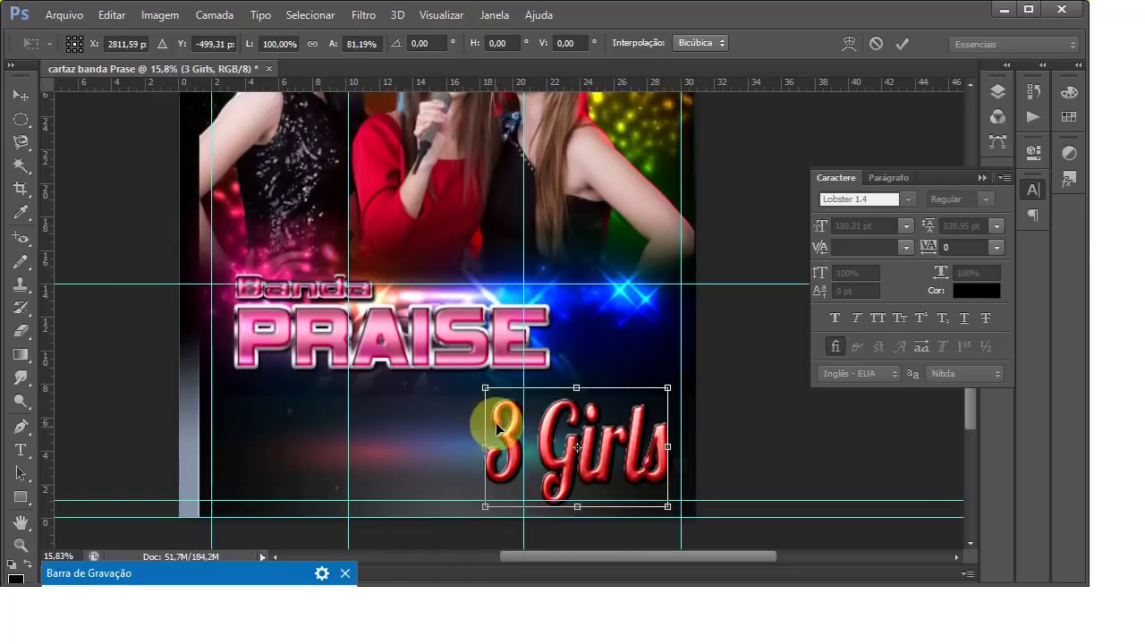
pyautogui.moveTo(481, 448); pyautogui.dragTo(456, 449)
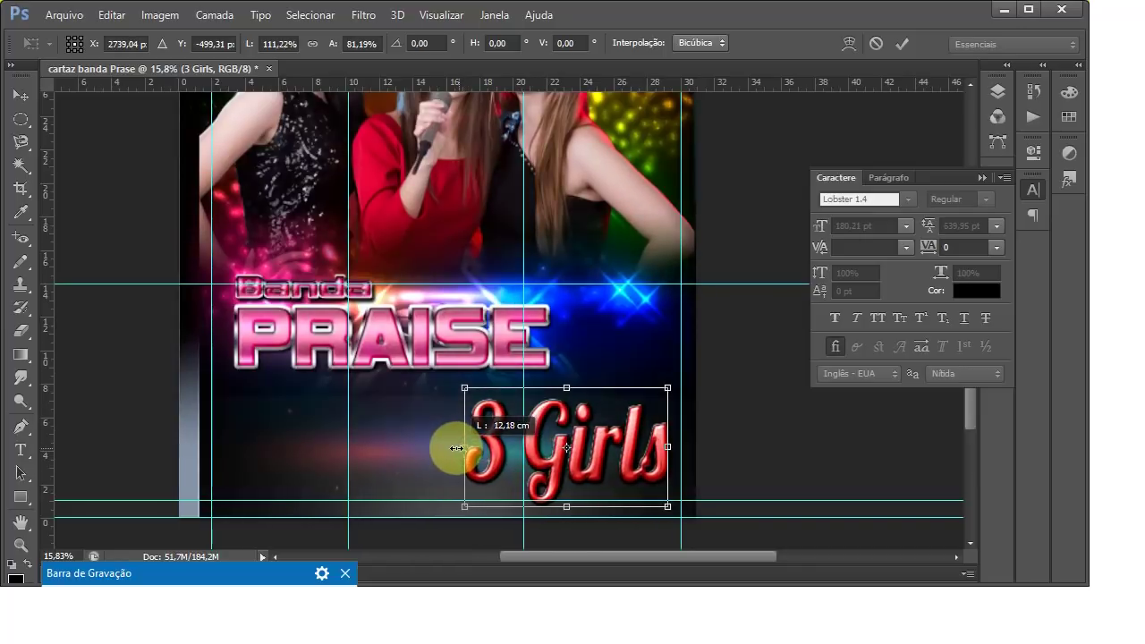
pyautogui.click(902, 45)
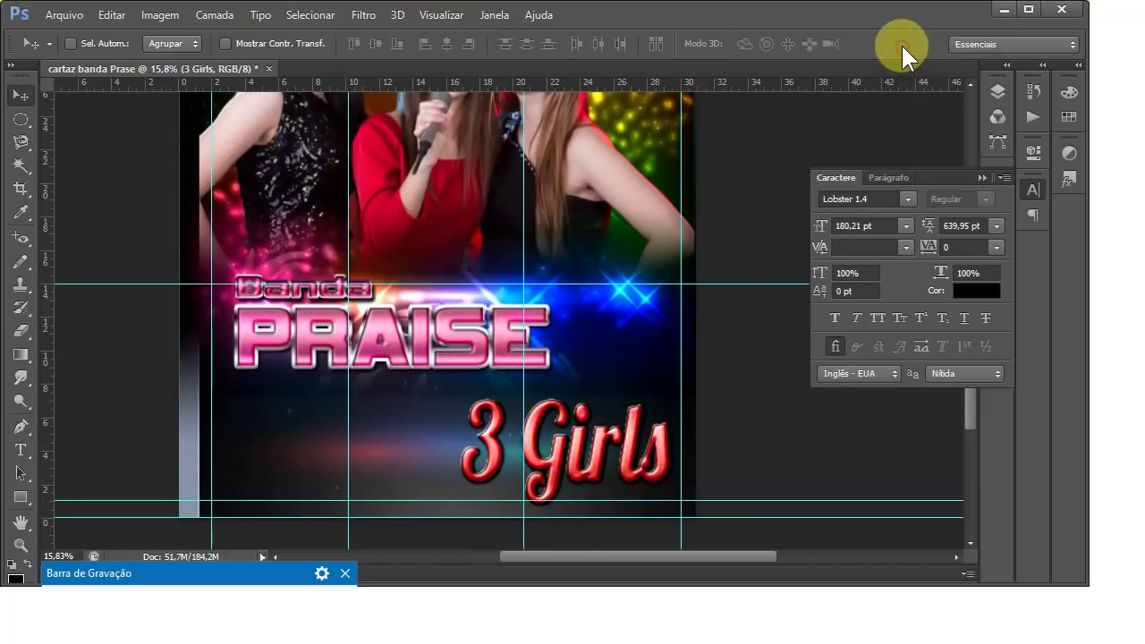
# Step: Move the 3 Girls layer into the Plase group above PRAISE and drag it onto PRAISE
pyautogui.click(977, 175)
pyautogui.click(996, 92)
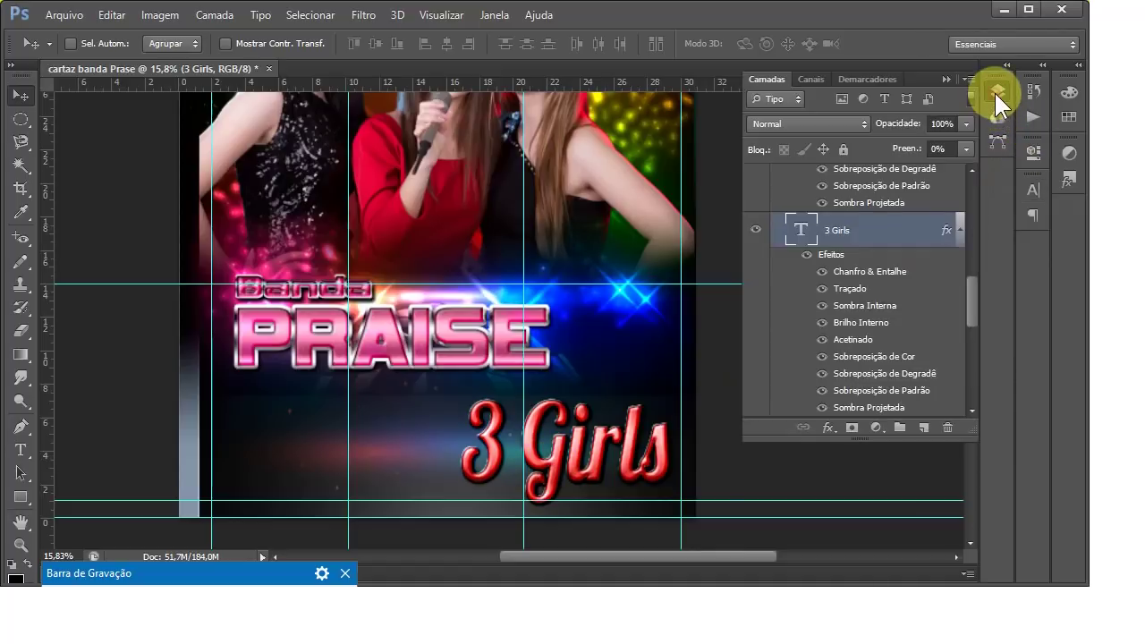
pyautogui.scroll(2, 973, 305)
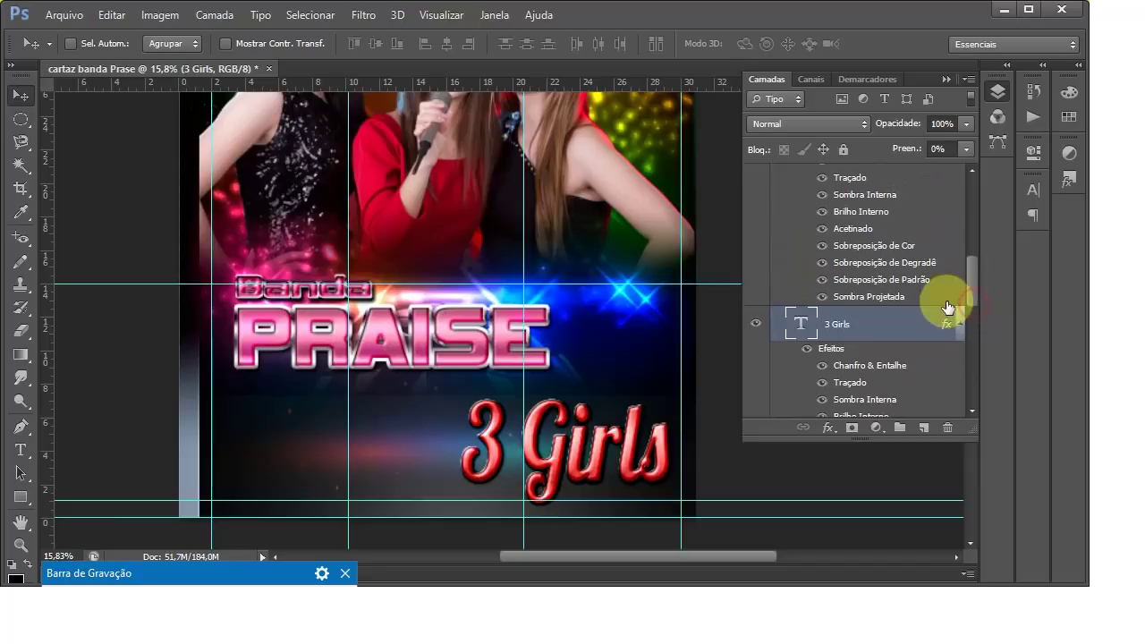
pyautogui.moveTo(954, 314)
pyautogui.mouseDown()
pyautogui.moveTo(889, 215)
pyautogui.moveTo(882, 179)
pyautogui.mouseUp()
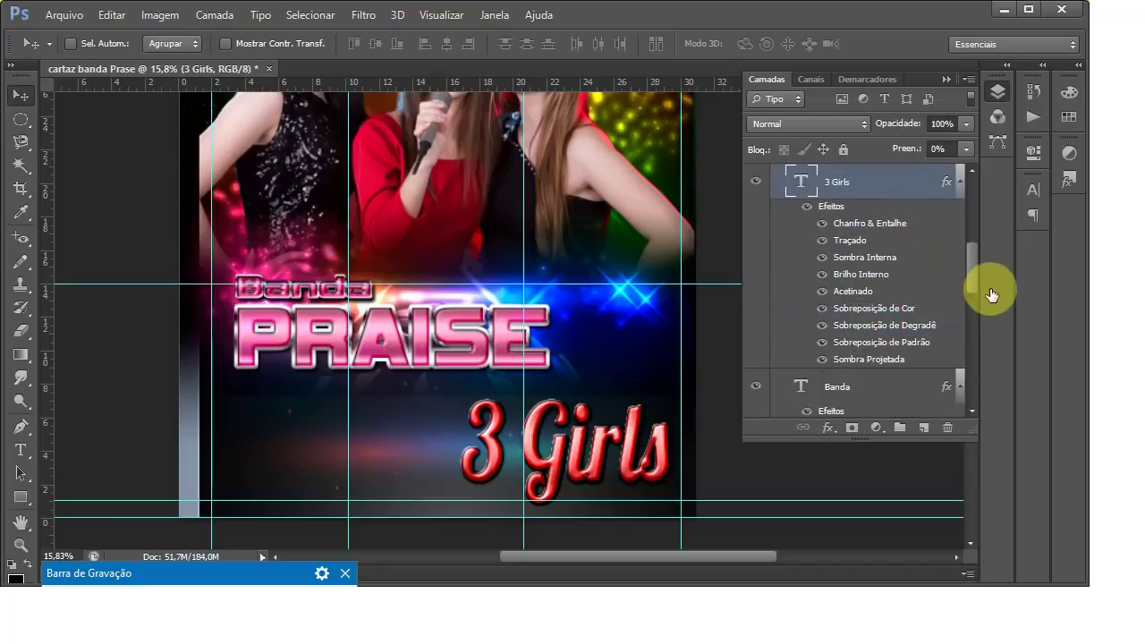
pyautogui.scroll(2, 966, 264)
pyautogui.scroll(3, 965, 264)
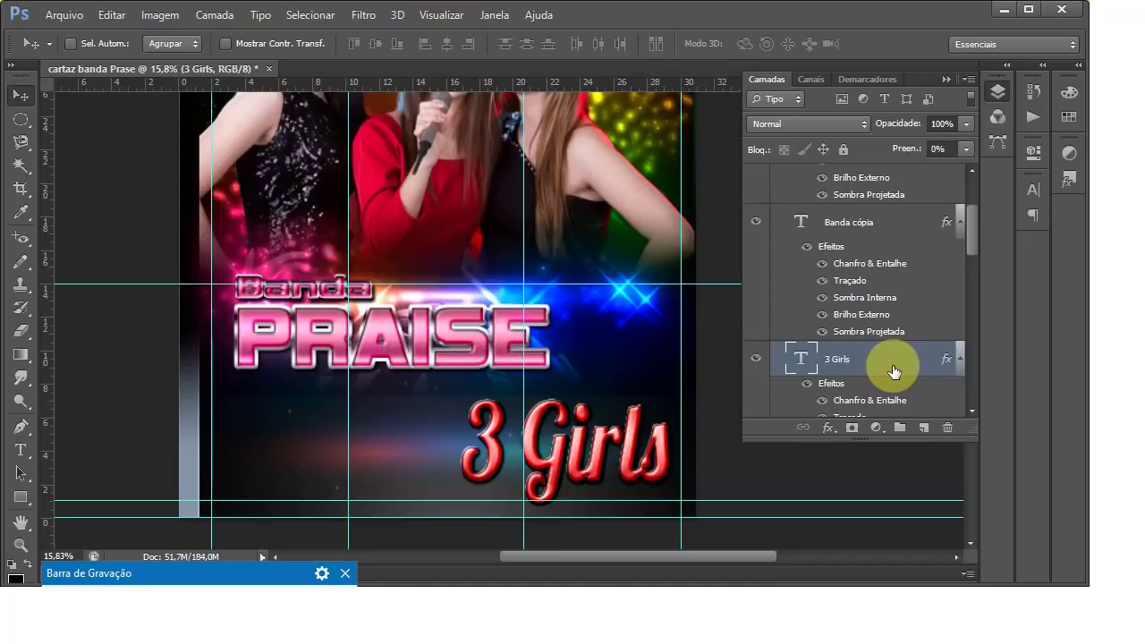
pyautogui.moveTo(894, 371); pyautogui.dragTo(882, 217)
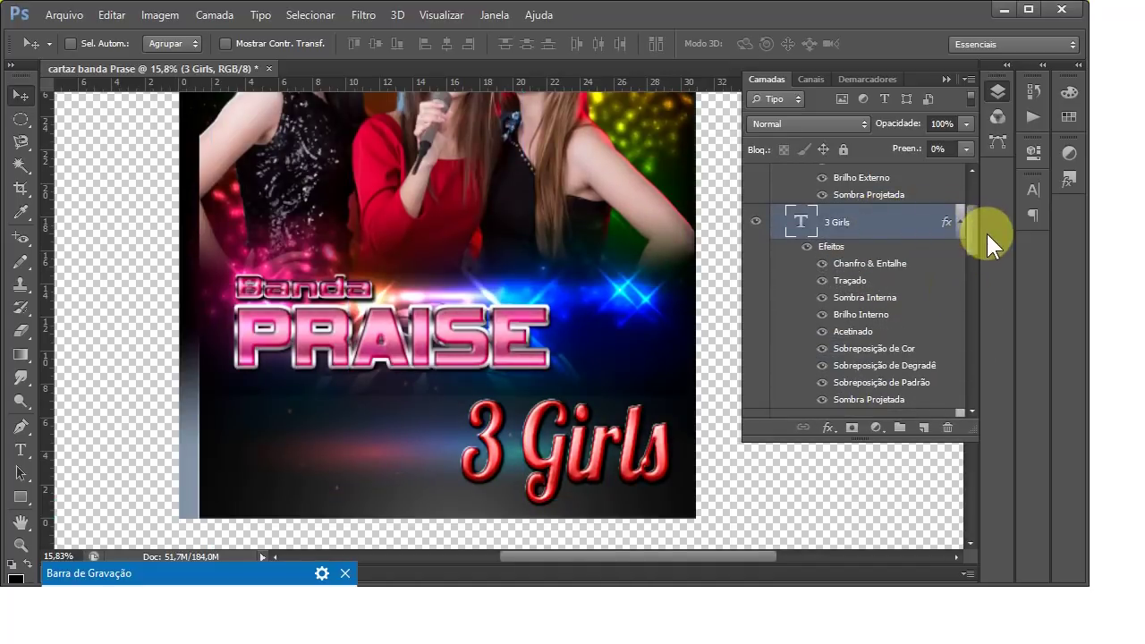
pyautogui.moveTo(972, 235); pyautogui.dragTo(970, 202)
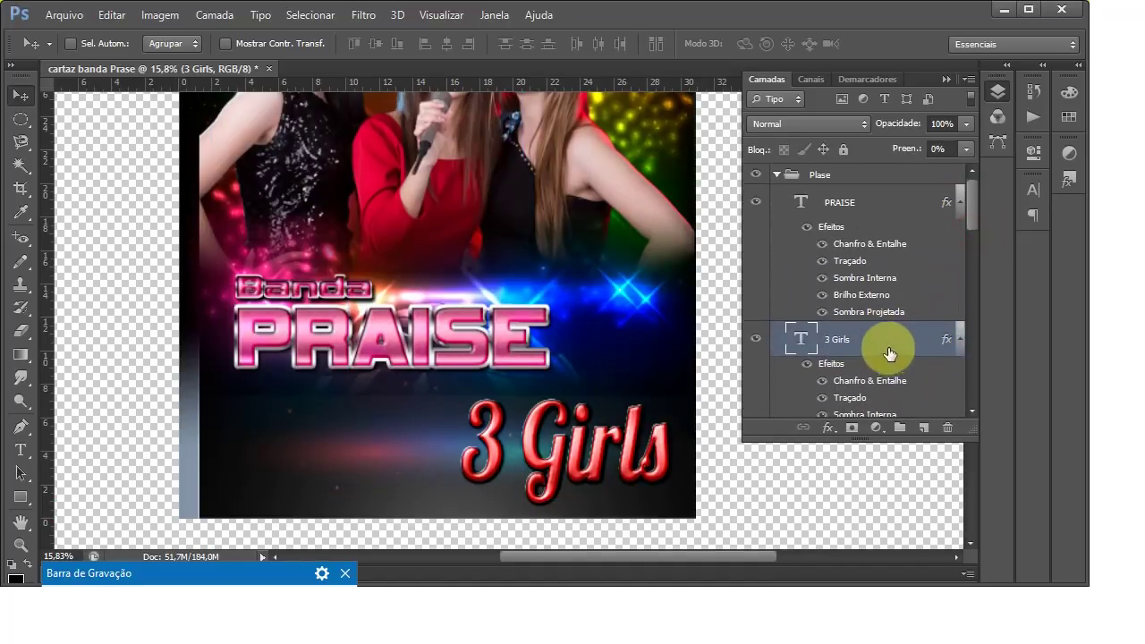
pyautogui.moveTo(890, 353); pyautogui.dragTo(886, 195)
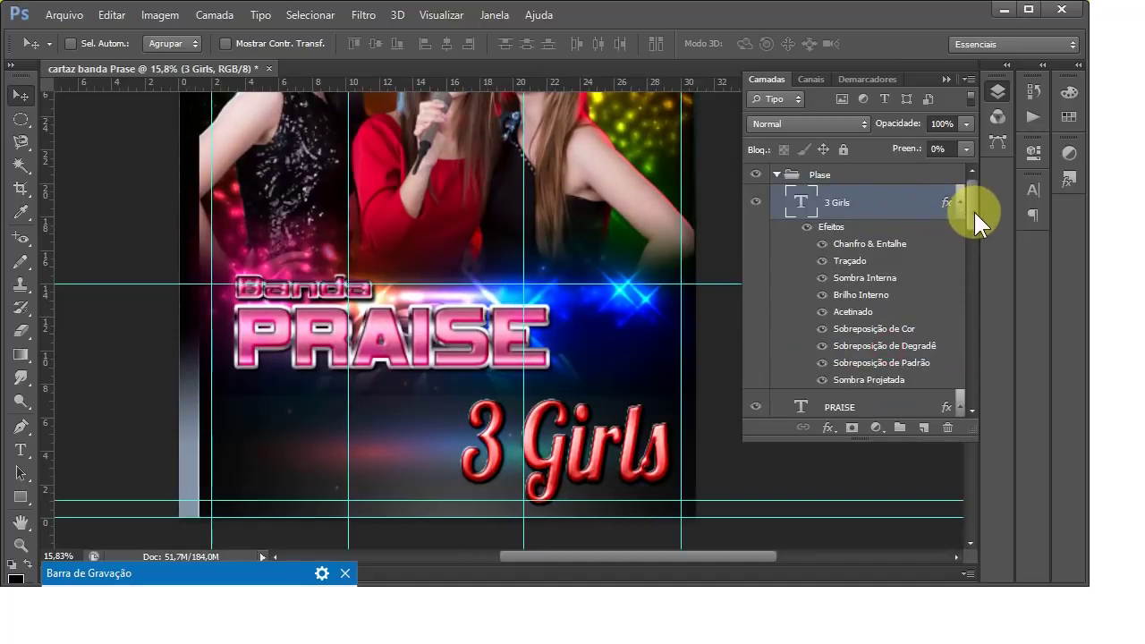
pyautogui.moveTo(528, 439)
pyautogui.mouseDown()
pyautogui.moveTo(565, 333)
pyautogui.moveTo(552, 326)
pyautogui.mouseUp()
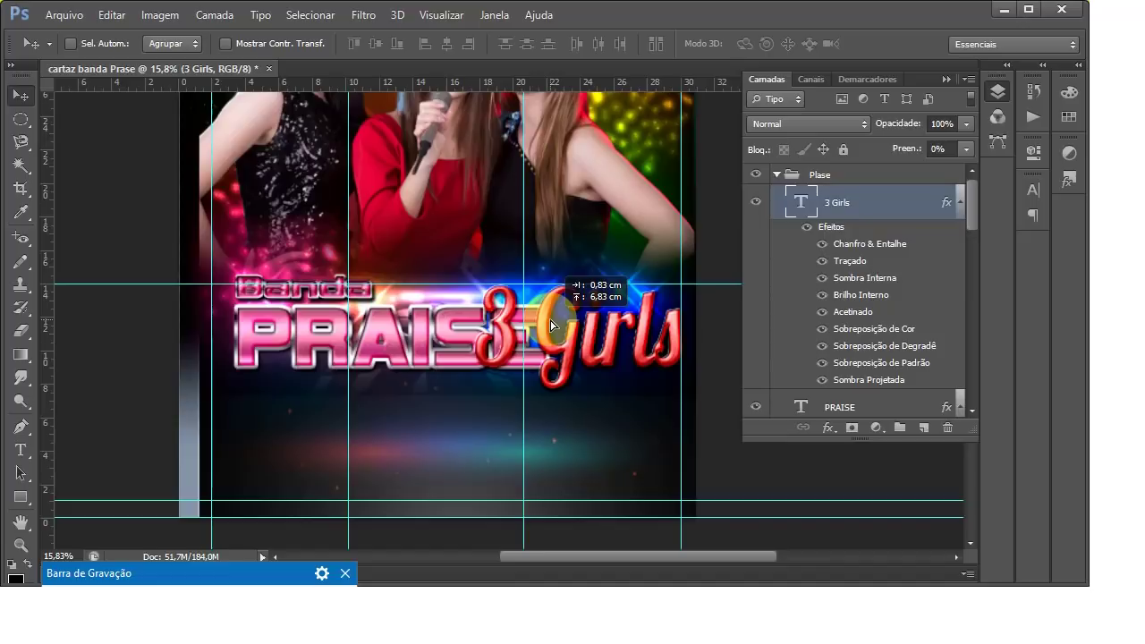
pyautogui.moveTo(552, 326); pyautogui.dragTo(552, 326)
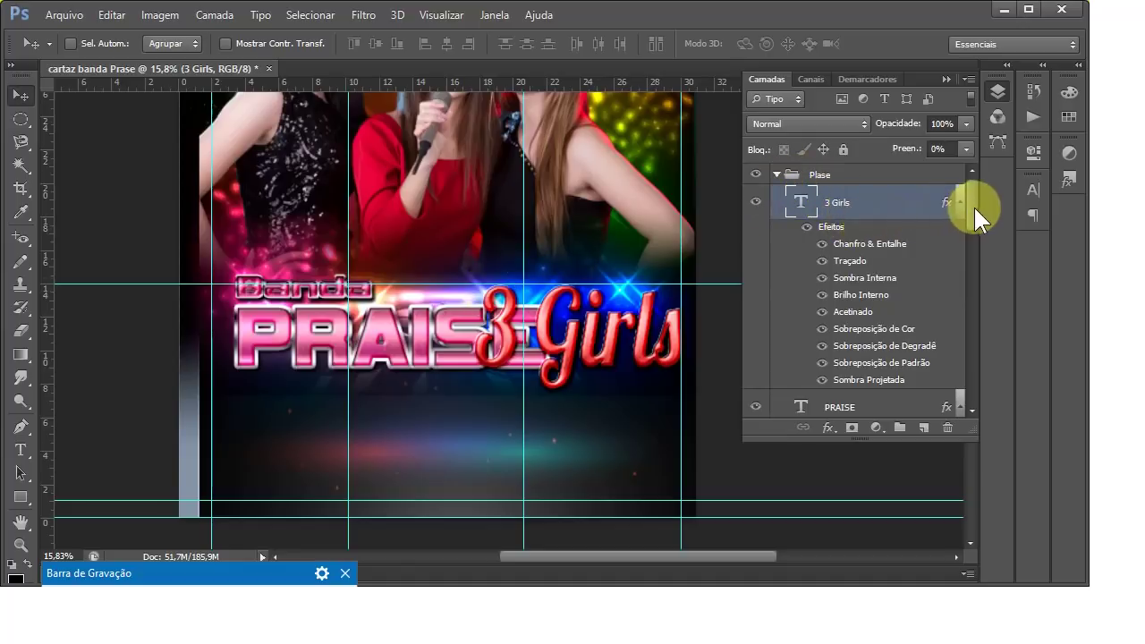
# Step: Select the PRAISE, Banda cópia and Banda layers and reposition them together
pyautogui.moveTo(976, 205); pyautogui.dragTo(974, 246)
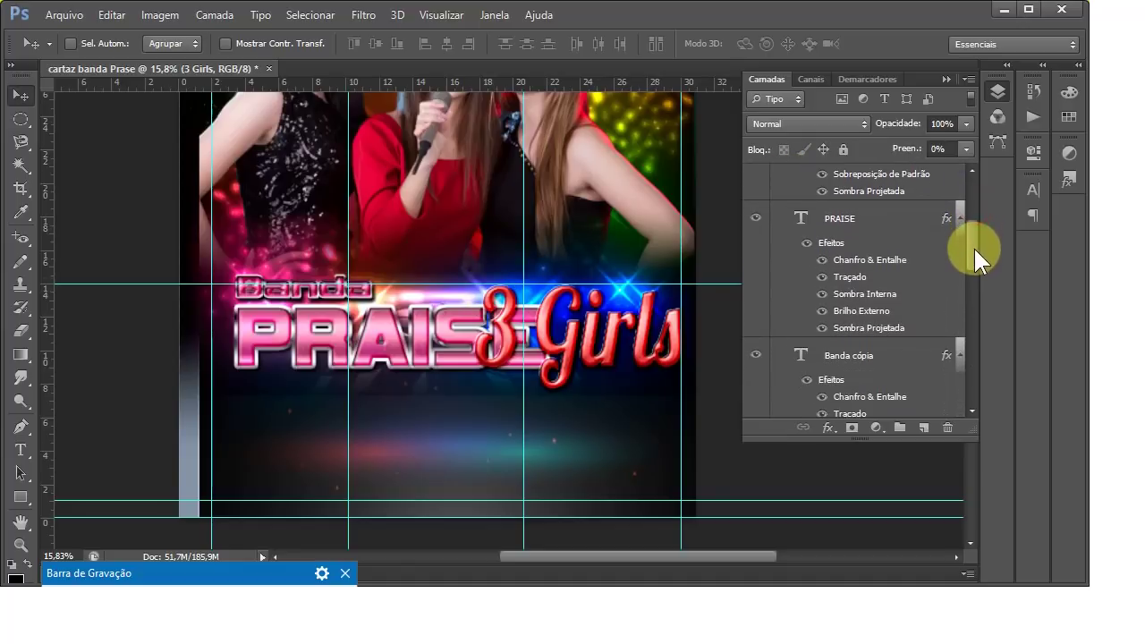
pyautogui.click(865, 218)
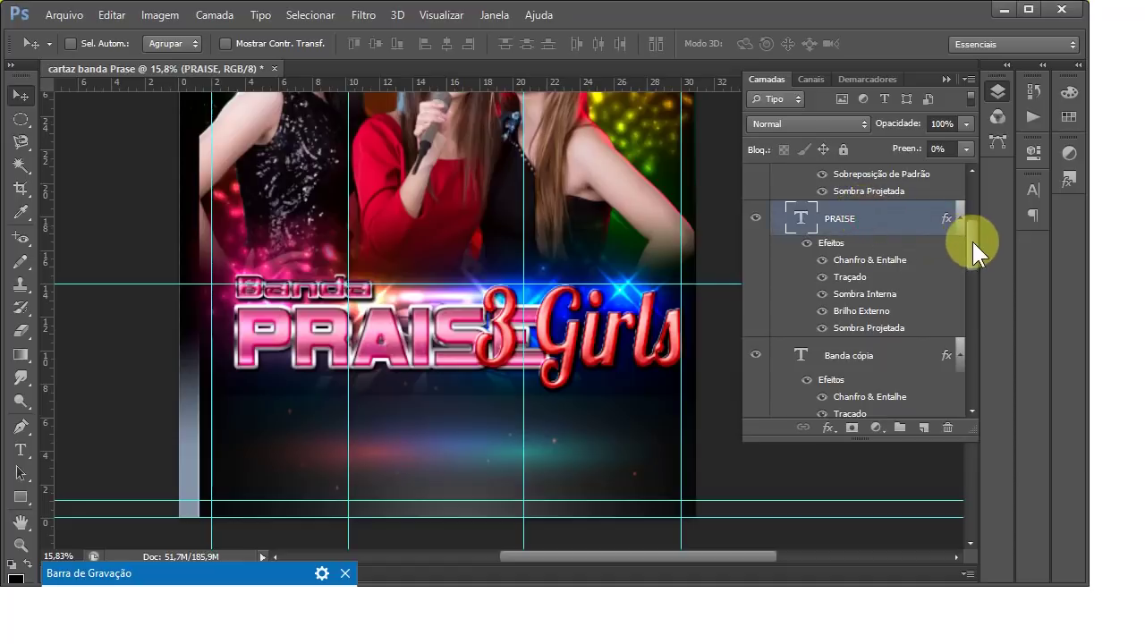
pyautogui.keyDown('shift'); pyautogui.click(866, 356); pyautogui.keyUp('shift')
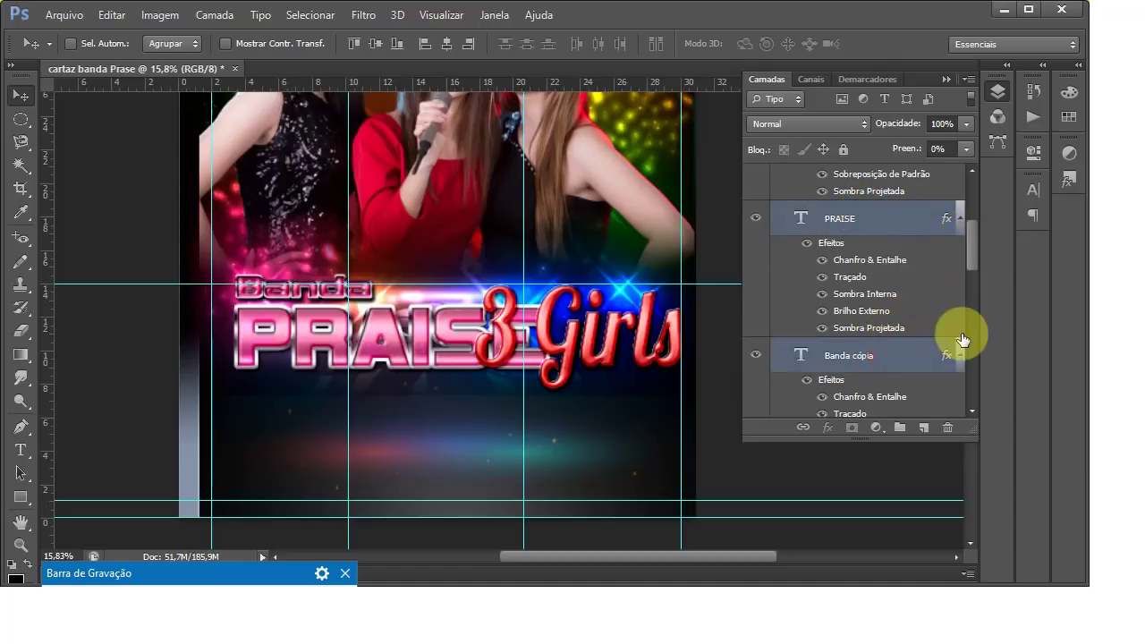
pyautogui.moveTo(967, 243); pyautogui.dragTo(965, 286)
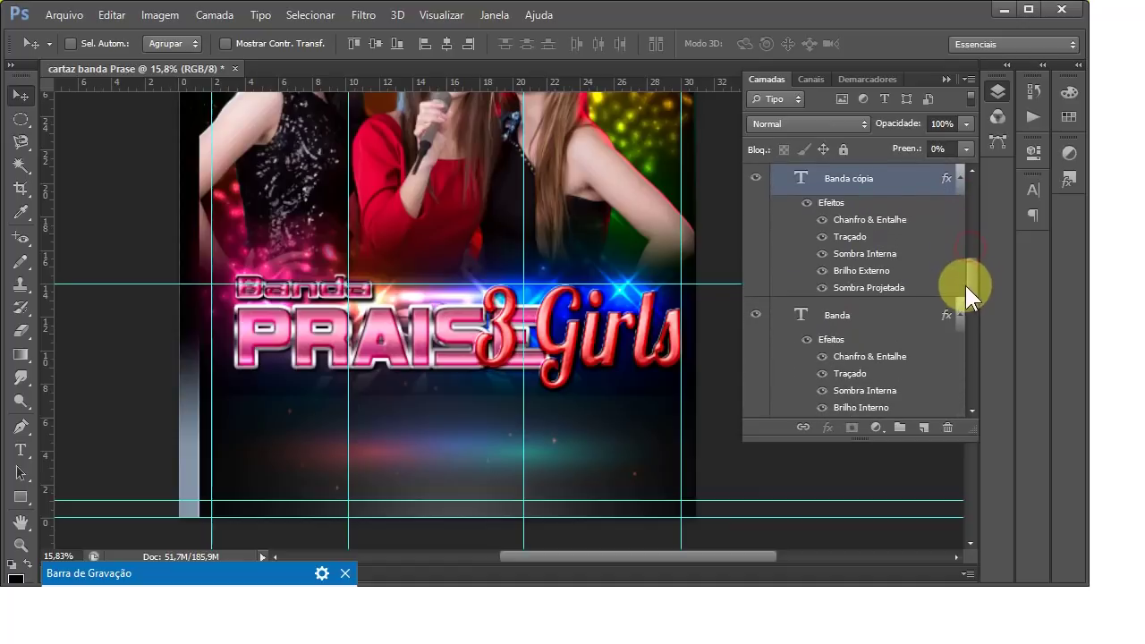
pyautogui.keyDown('shift'); pyautogui.click(884, 310); pyautogui.keyUp('shift')
pyautogui.moveTo(408, 330); pyautogui.dragTo(365, 369)
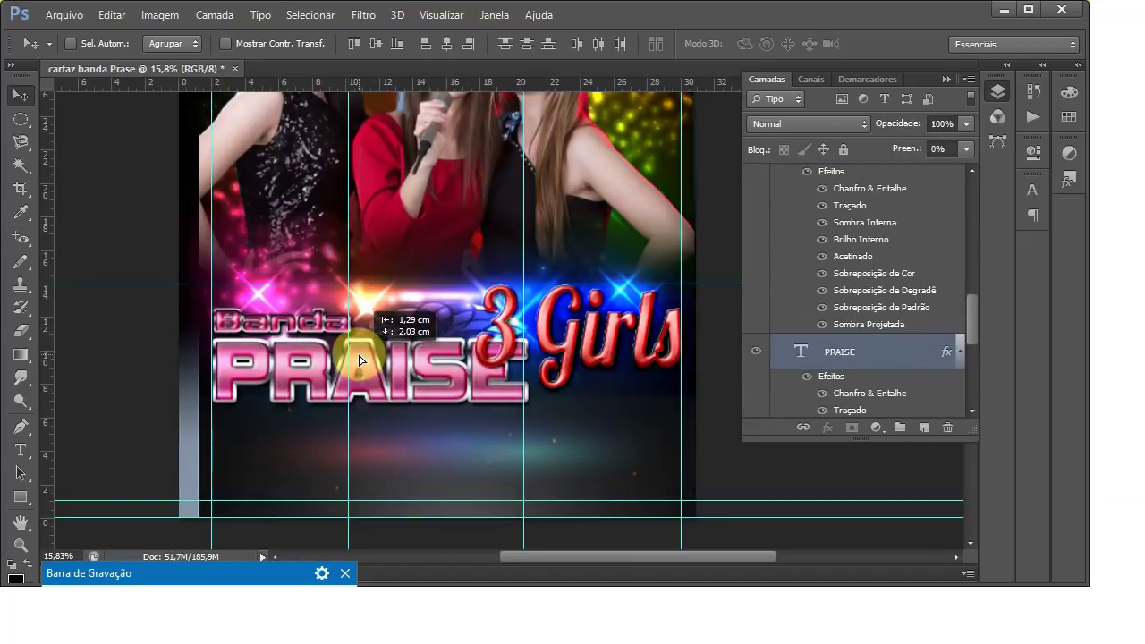
pyautogui.moveTo(365, 368); pyautogui.dragTo(363, 352)
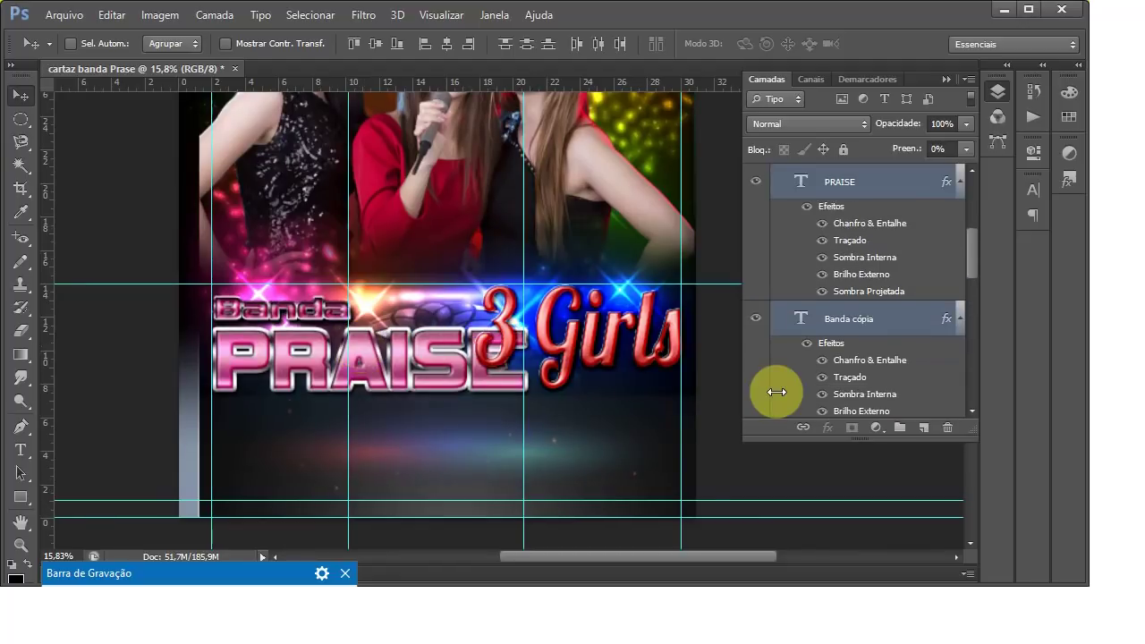
pyautogui.moveTo(438, 354)
pyautogui.mouseDown()
pyautogui.moveTo(470, 355)
pyautogui.moveTo(412, 355)
pyautogui.mouseUp()
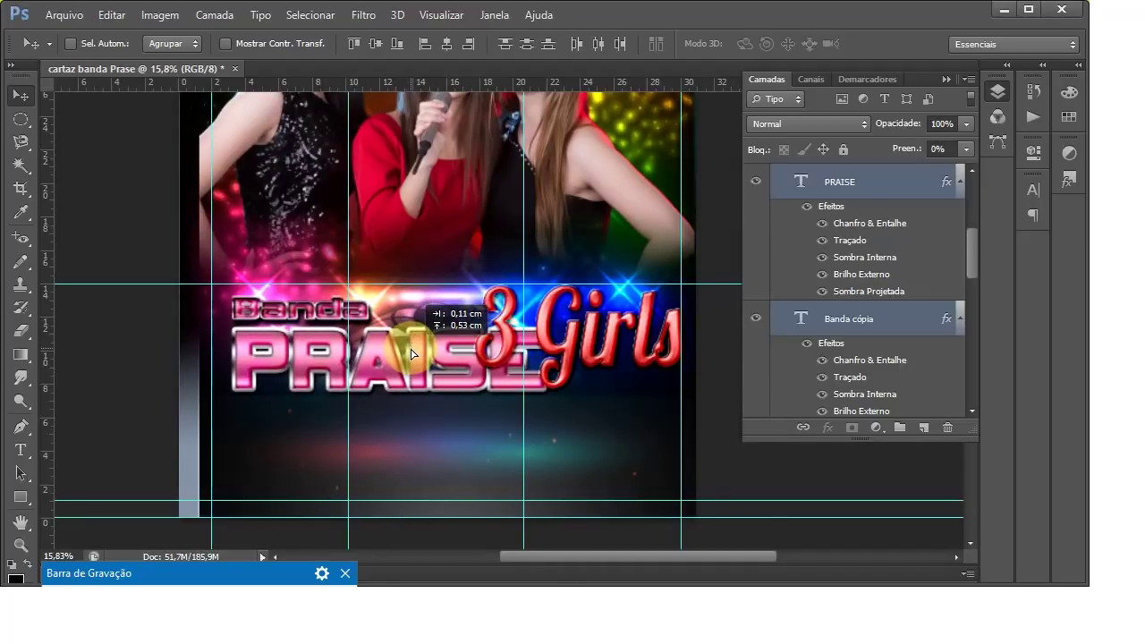
pyautogui.moveTo(412, 354); pyautogui.dragTo(430, 358)
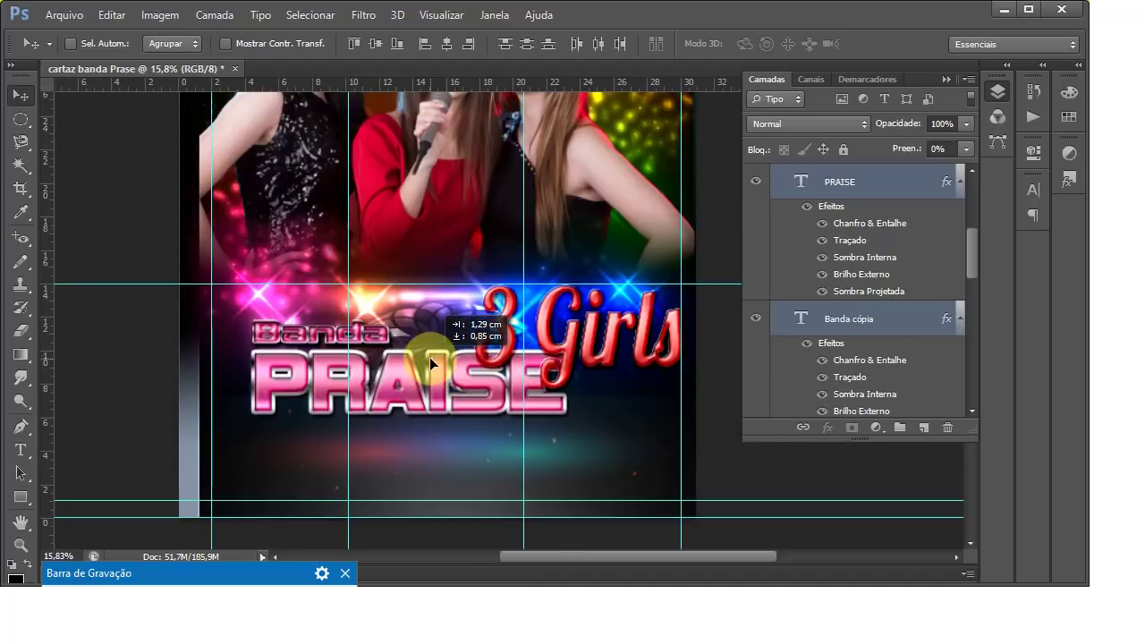
# Step: Settle 3 Girls over the upper right end of PRAISE and collapse the Plase group
pyautogui.keyDown('ctrl'); pyautogui.click(555, 353); pyautogui.keyUp('ctrl')
pyautogui.moveTo(540, 336)
pyautogui.mouseDown()
pyautogui.moveTo(536, 323)
pyautogui.moveTo(523, 334)
pyautogui.mouseUp()
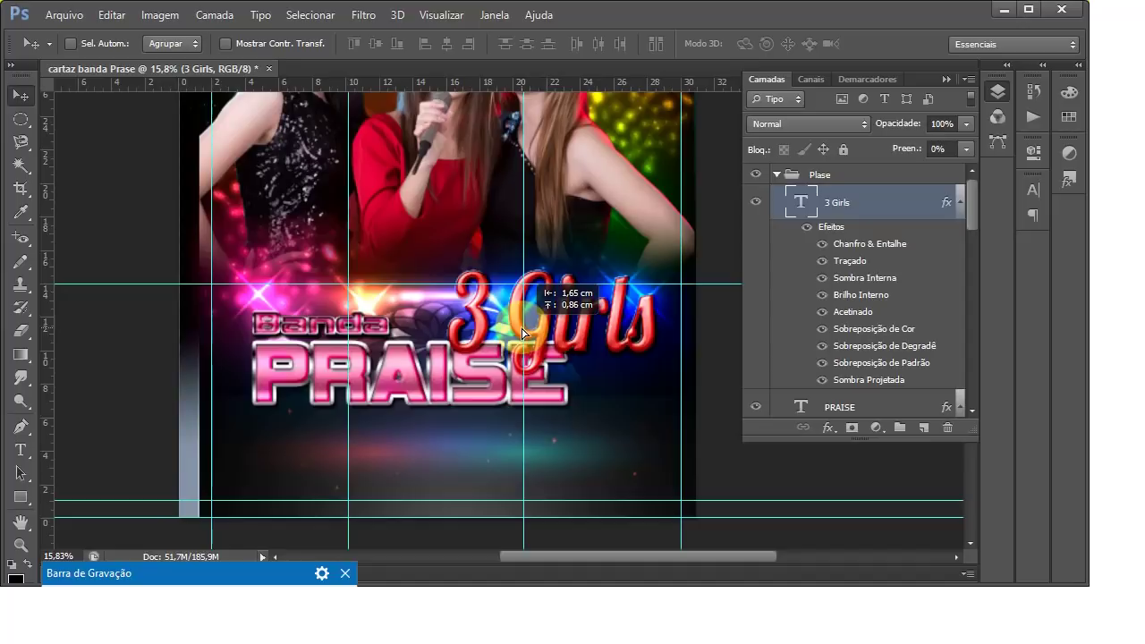
pyautogui.moveTo(524, 334); pyautogui.dragTo(557, 319)
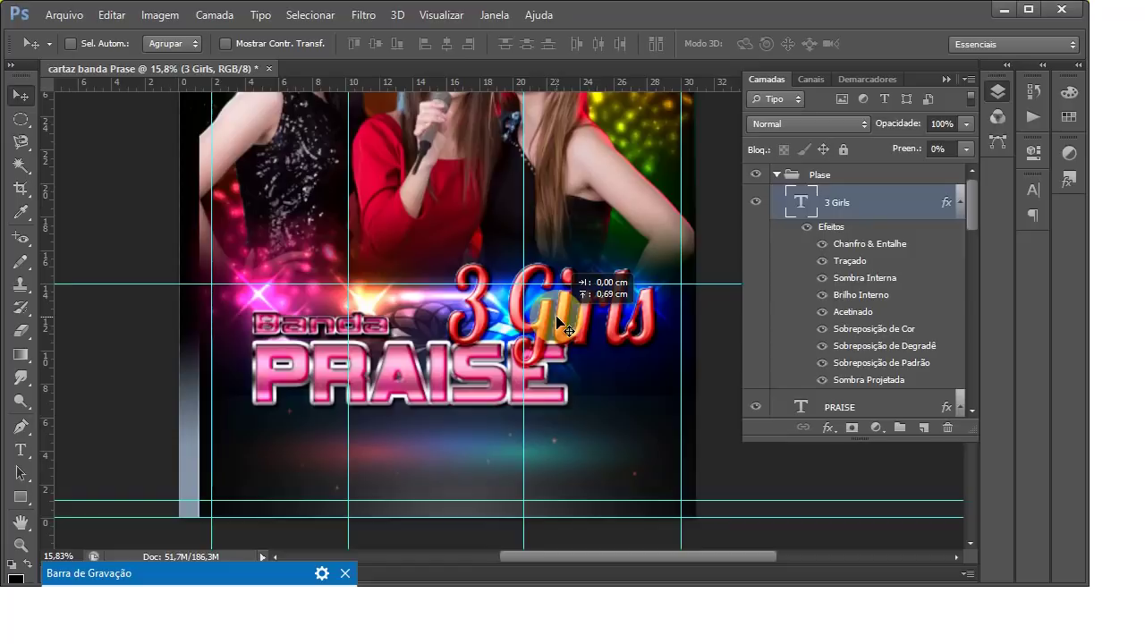
pyautogui.moveTo(556, 316); pyautogui.dragTo(557, 317)
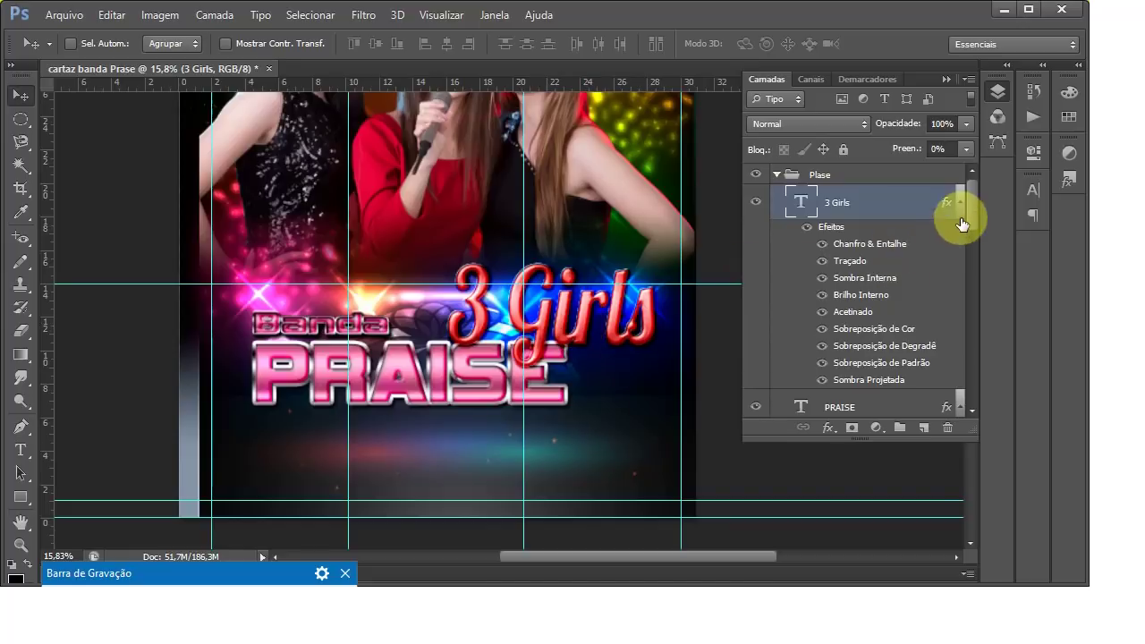
pyautogui.click(776, 174)
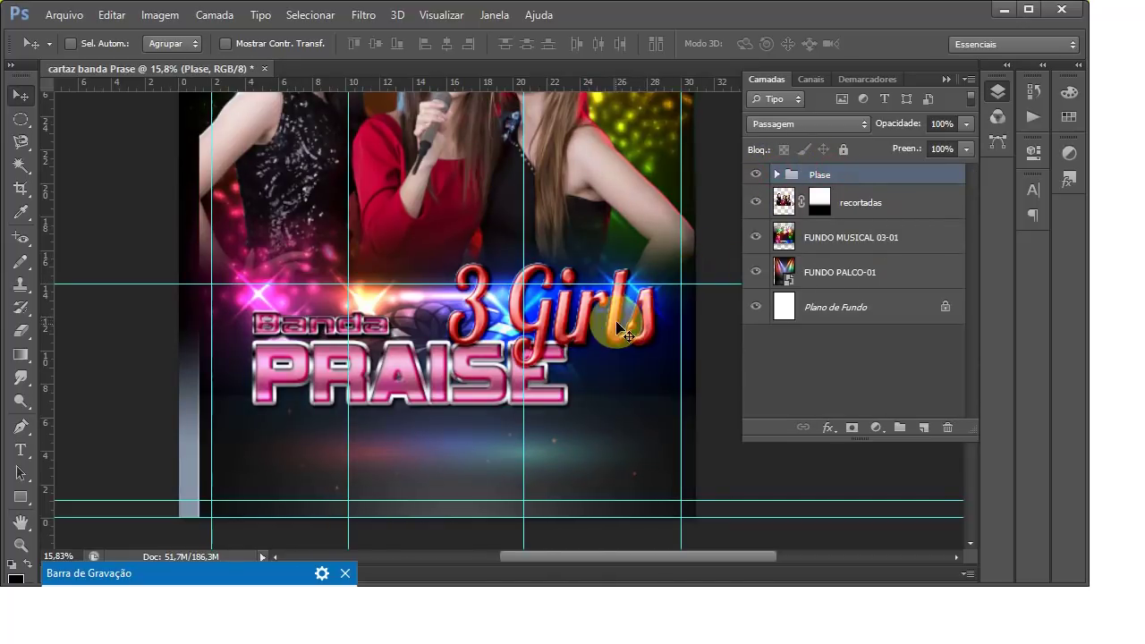
# Step: Nudge the whole title group slightly to the right
pyautogui.moveTo(605, 332); pyautogui.dragTo(609, 333)
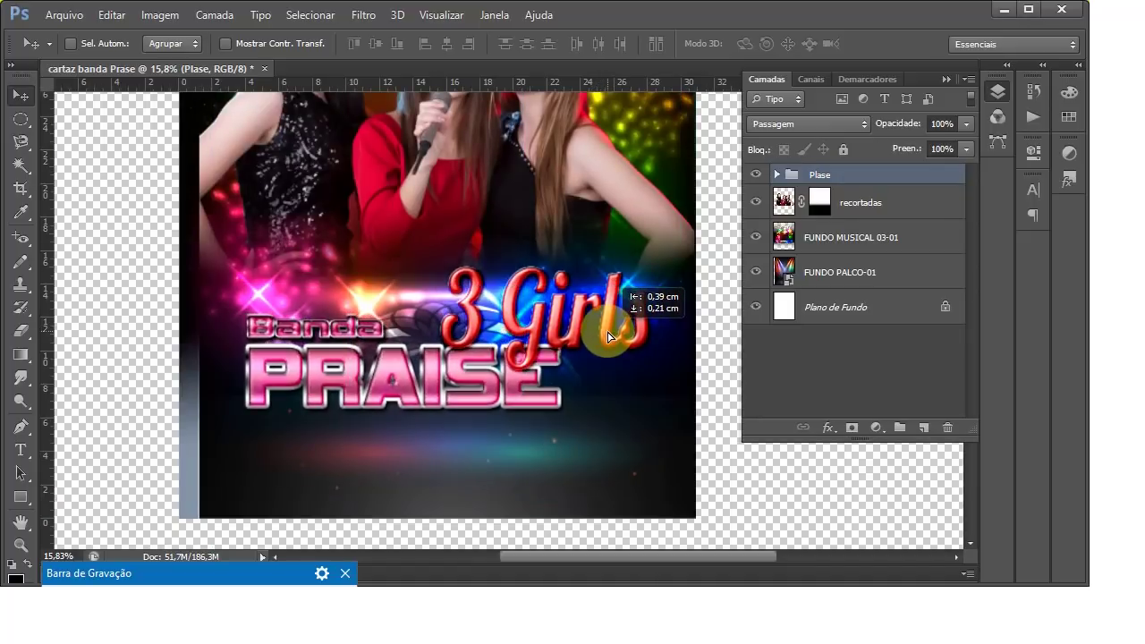
pyautogui.moveTo(608, 336); pyautogui.dragTo(613, 335)
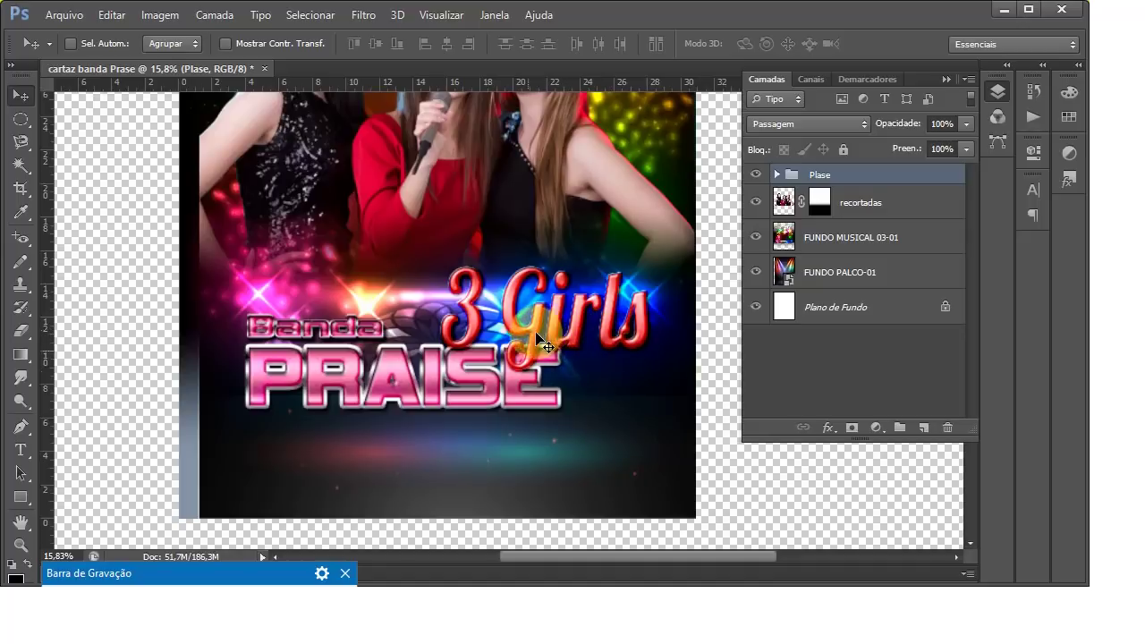
pyautogui.scroll(-2, 476, 385)
pyautogui.scroll(-2, 476, 384)
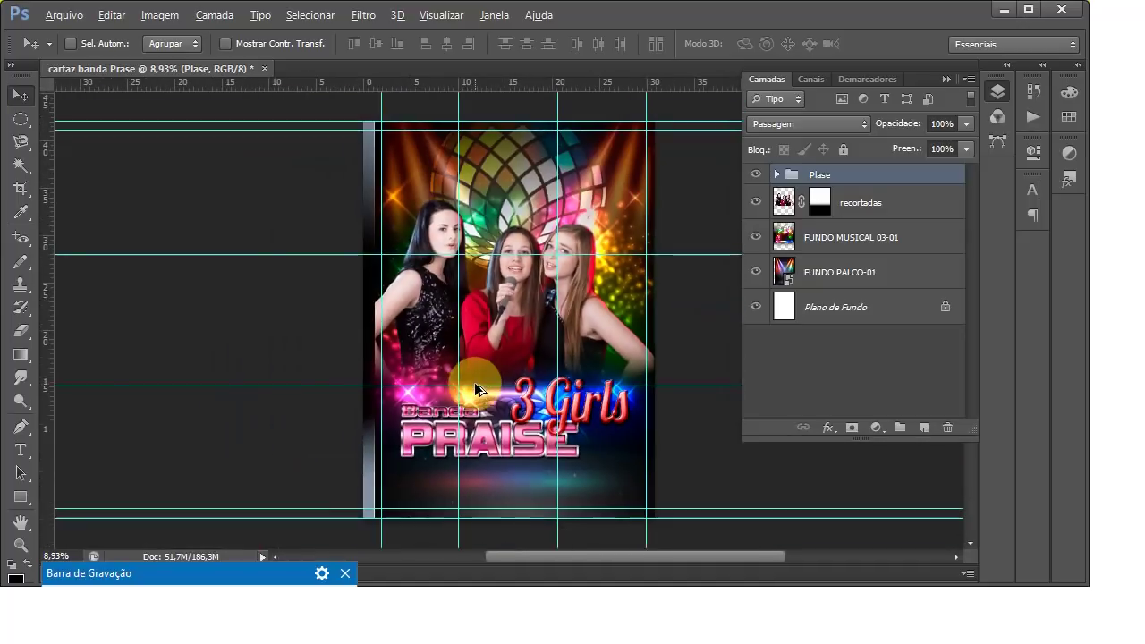
pyautogui.scroll(1, 515, 514)
pyautogui.scroll(1, 524, 519)
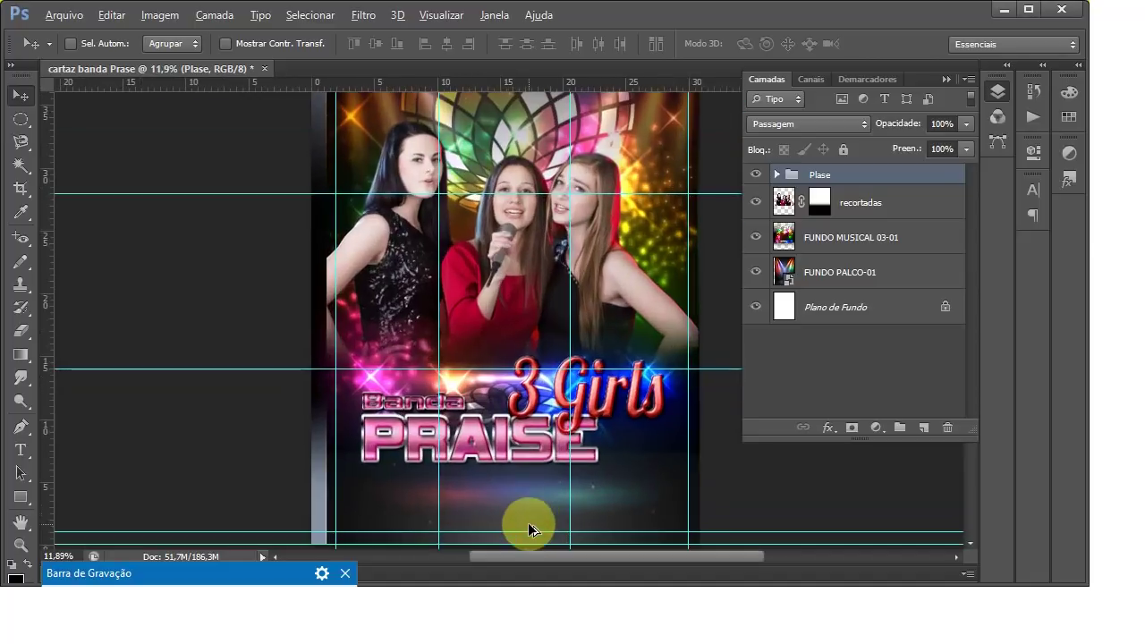
pyautogui.scroll(2, 524, 519)
pyautogui.scroll(-2, 372, 340)
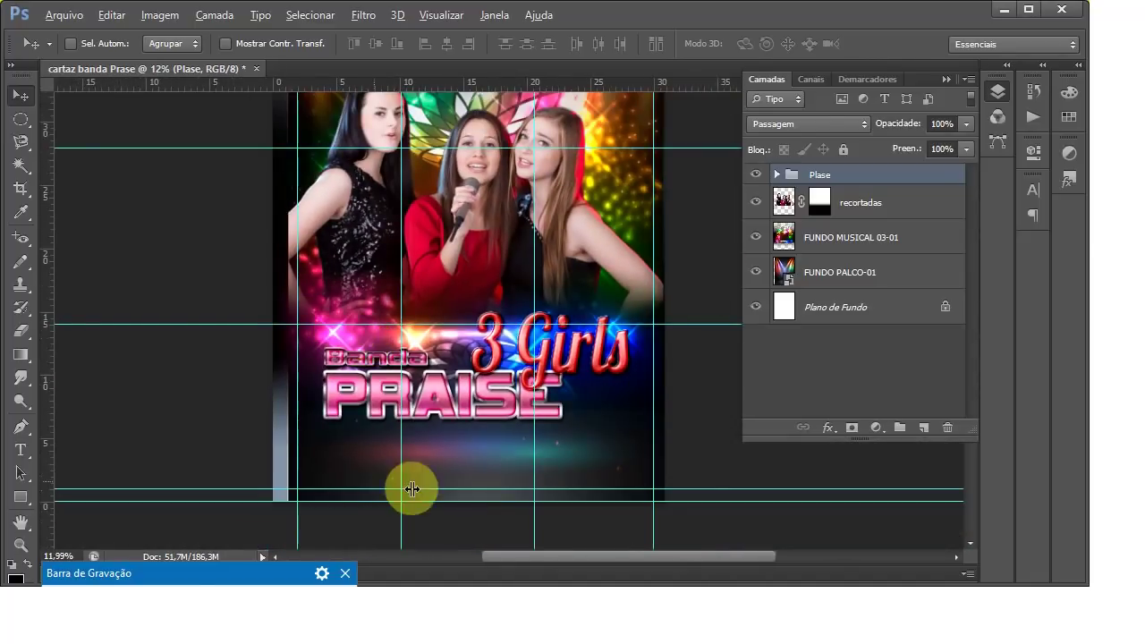
pyautogui.scroll(2, 525, 519)
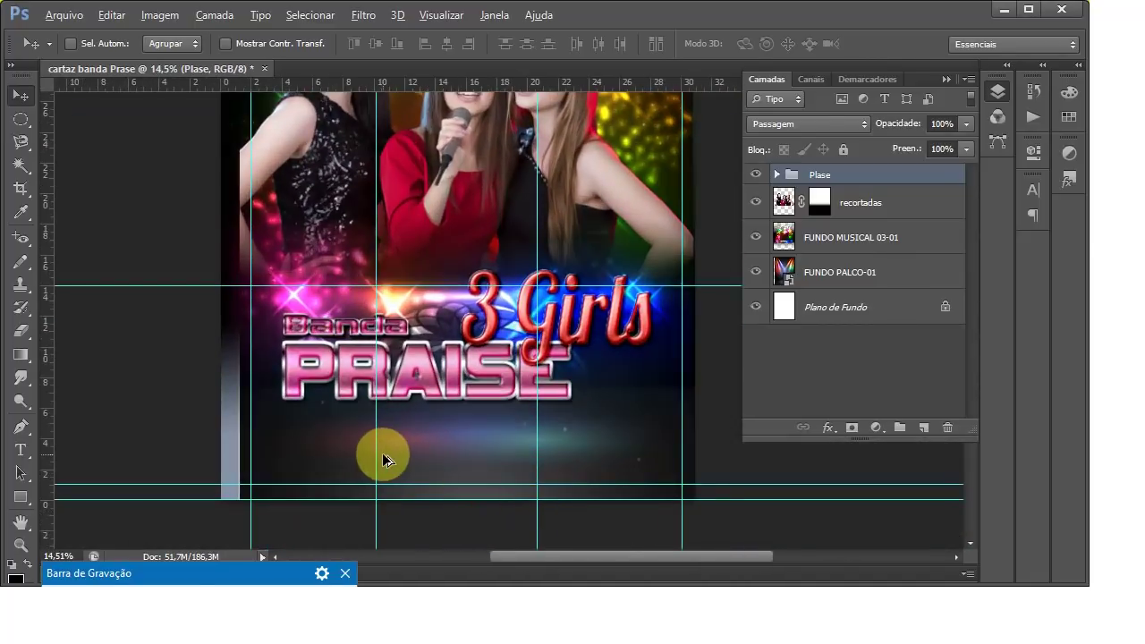
pyautogui.scroll(-1, 383, 456)
pyautogui.scroll(-1, 383, 457)
pyautogui.scroll(1, 490, 292)
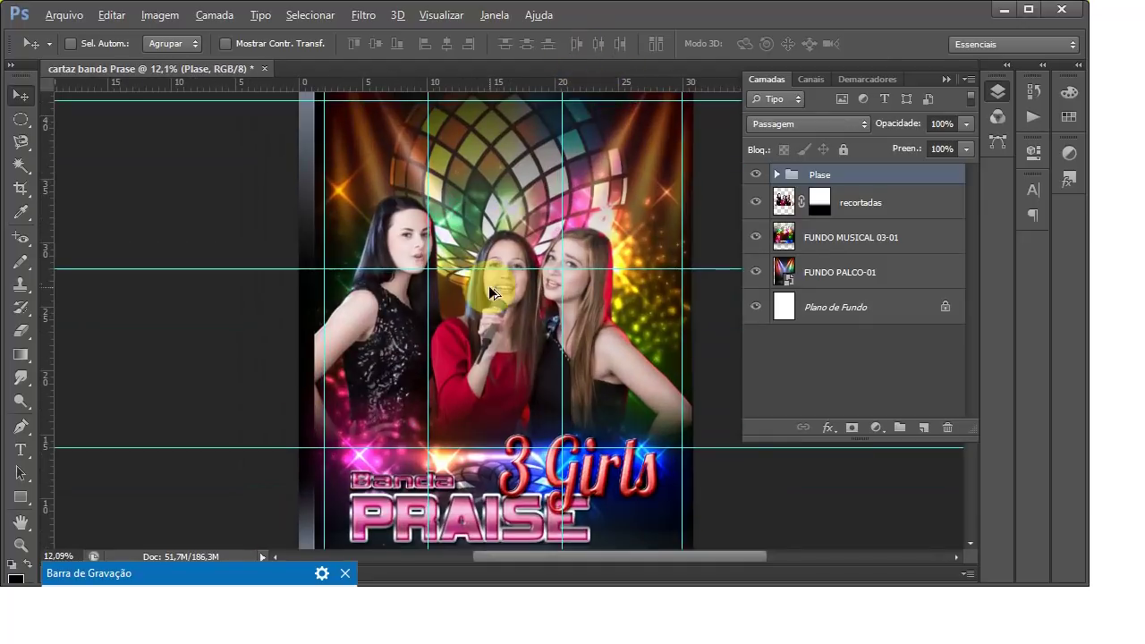
pyautogui.scroll(-1, 490, 292)
pyautogui.scroll(-1, 484, 378)
pyautogui.scroll(1, 557, 100)
pyautogui.scroll(1, 557, 100)
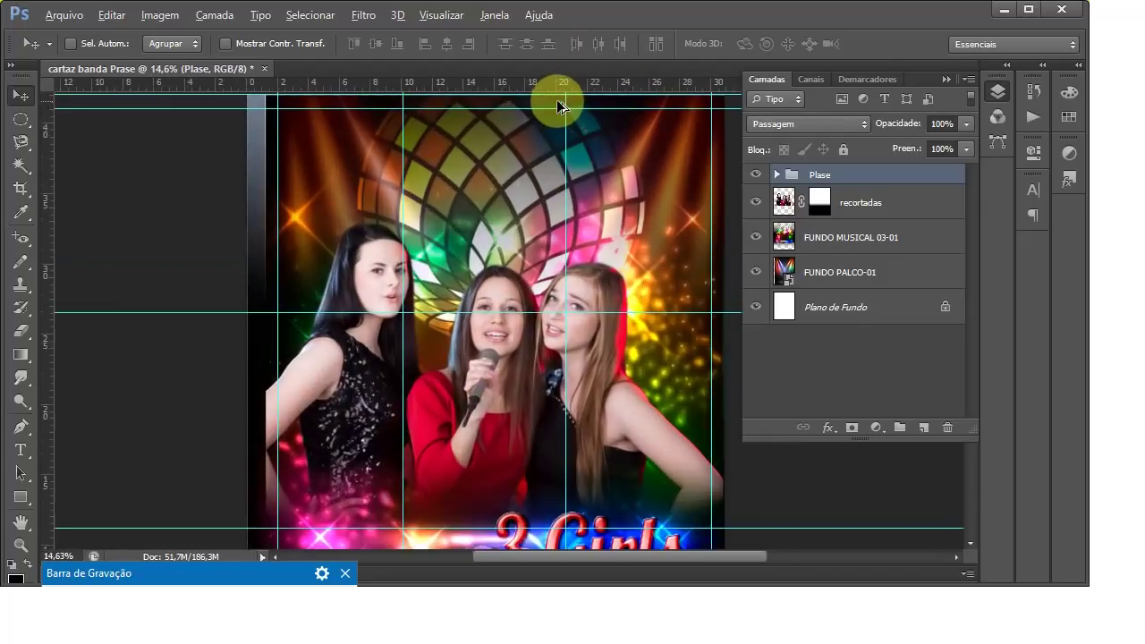
pyautogui.scroll(-1, 557, 100)
pyautogui.scroll(2, 442, 253)
pyautogui.scroll(-1, 480, 295)
pyautogui.scroll(1, 586, 172)
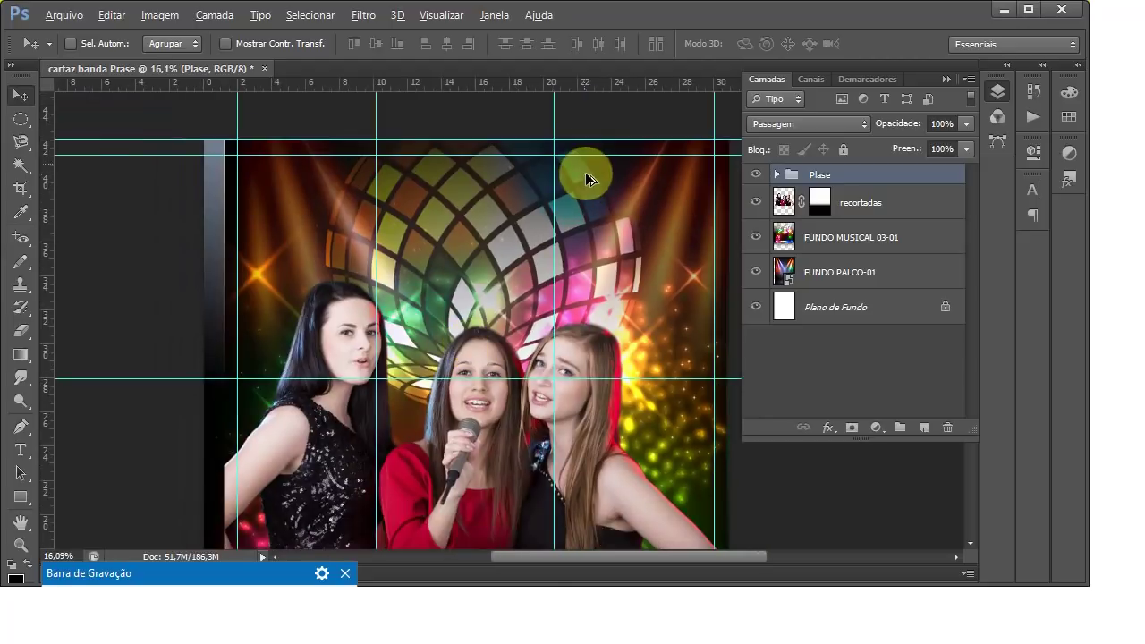
pyautogui.scroll(1, 557, 128)
pyautogui.scroll(1, 578, 128)
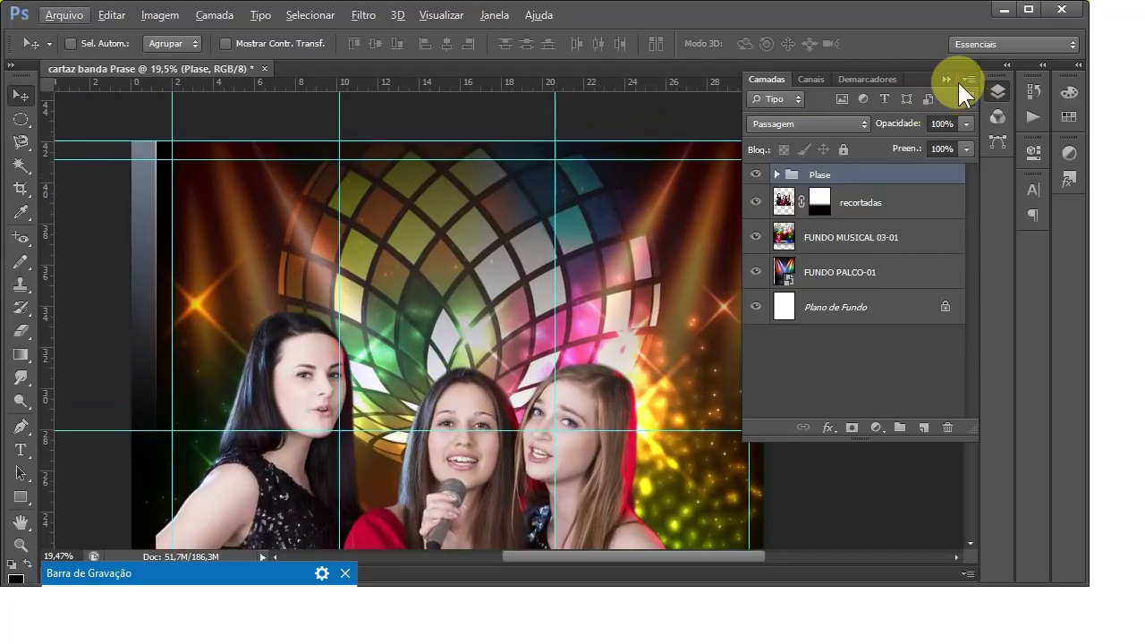
# Step: Select and expand the Plase group, then pick the Horizontal Type tool
pyautogui.click(937, 174)
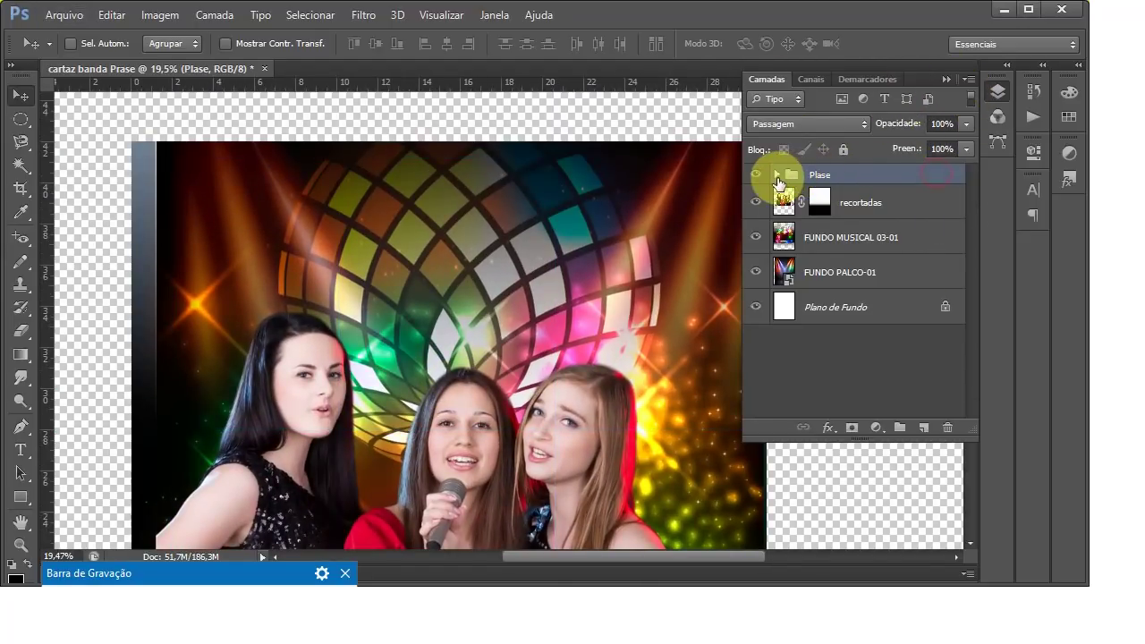
pyautogui.click(777, 176)
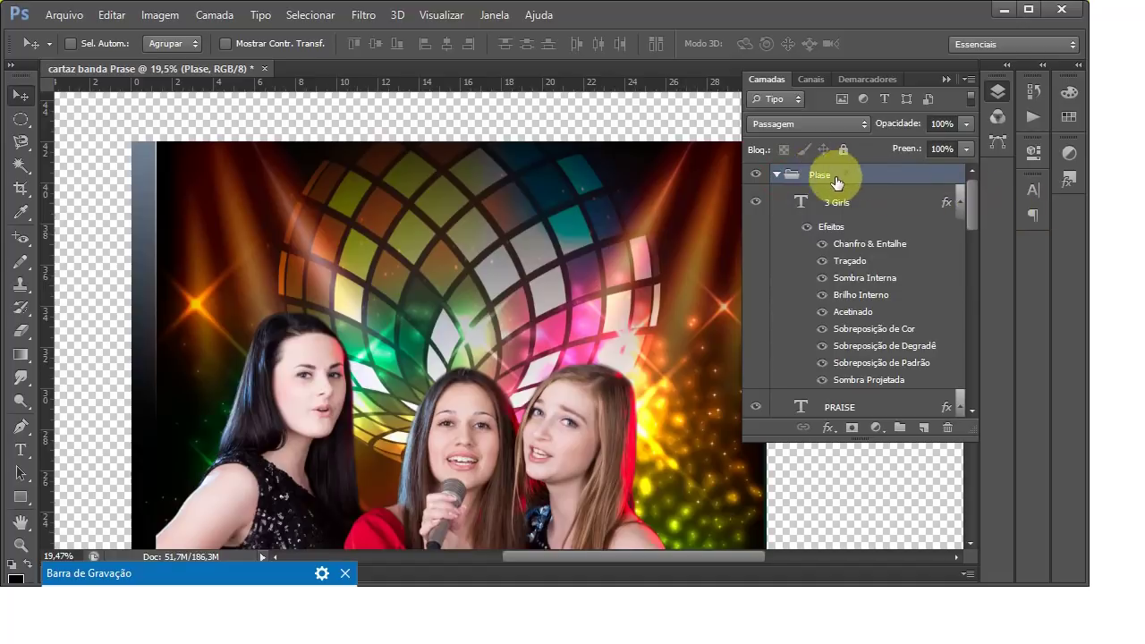
pyautogui.click(21, 451)
# Step: Copy 'DIA 5 DE MAIO AS 19h' from Word and paste it as new poster text
pyautogui.click(379, 234)
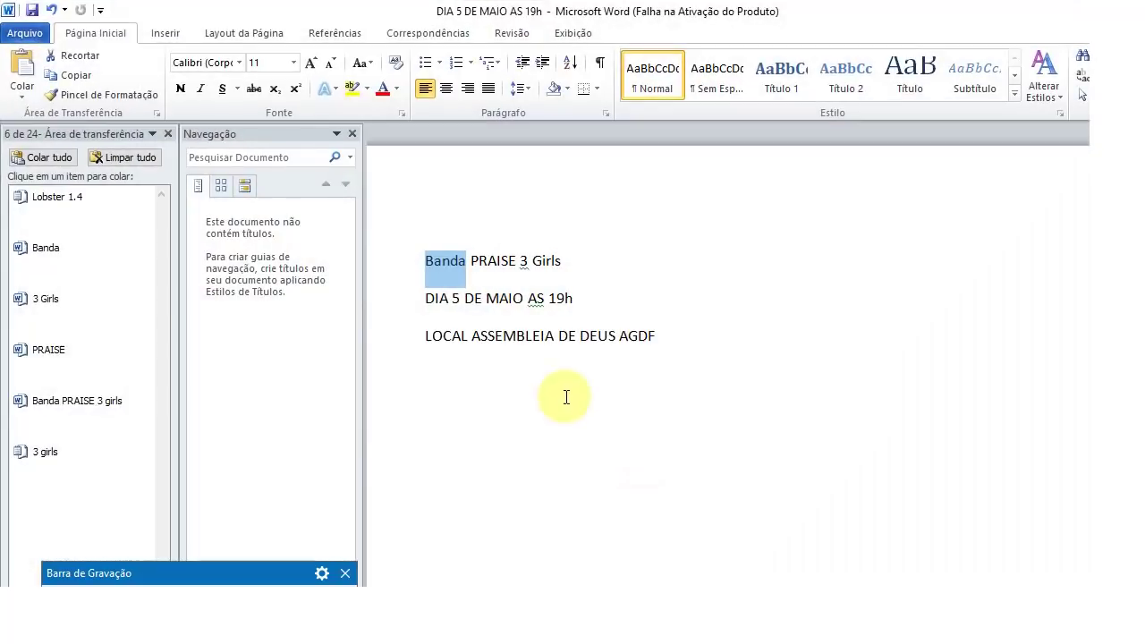
pyautogui.moveTo(424, 298); pyautogui.dragTo(629, 298)
pyautogui.hotkey('ctrl', 'c')
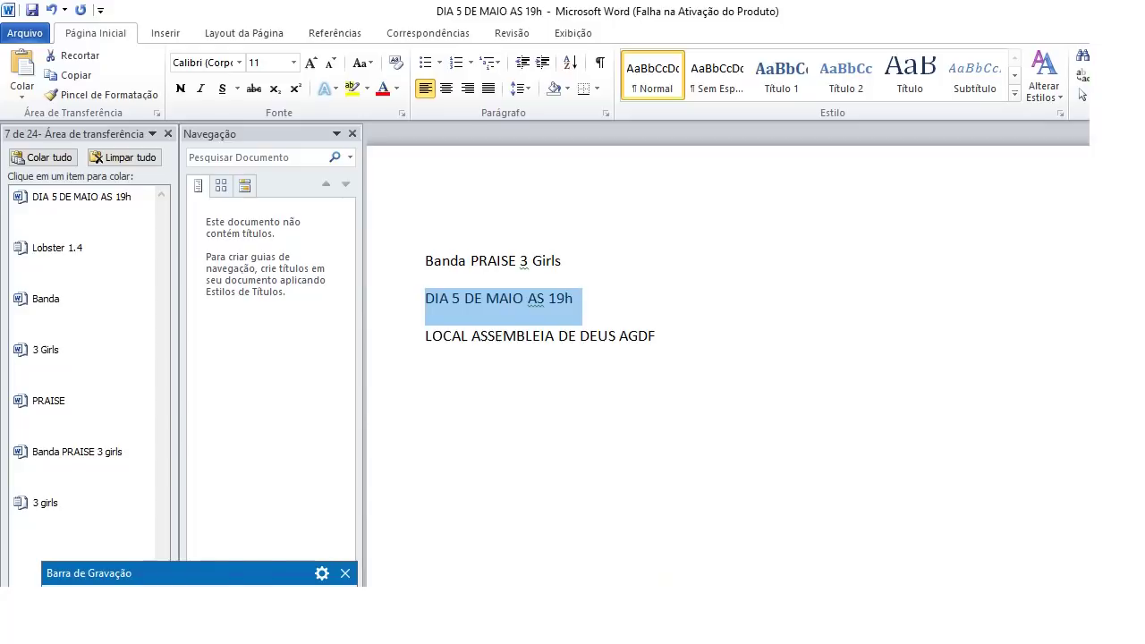
pyautogui.hotkey('ctrl', 'v')
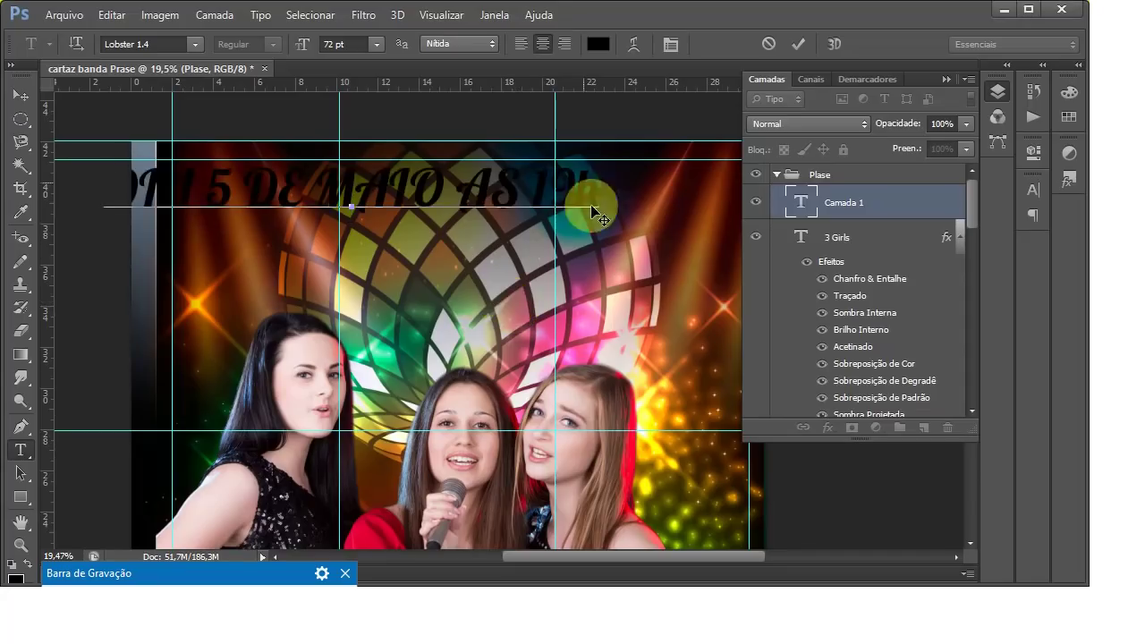
# Step: Commit the pasted date line and move it right and down on the poster
pyautogui.moveTo(596, 191); pyautogui.dragTo(75, 201)
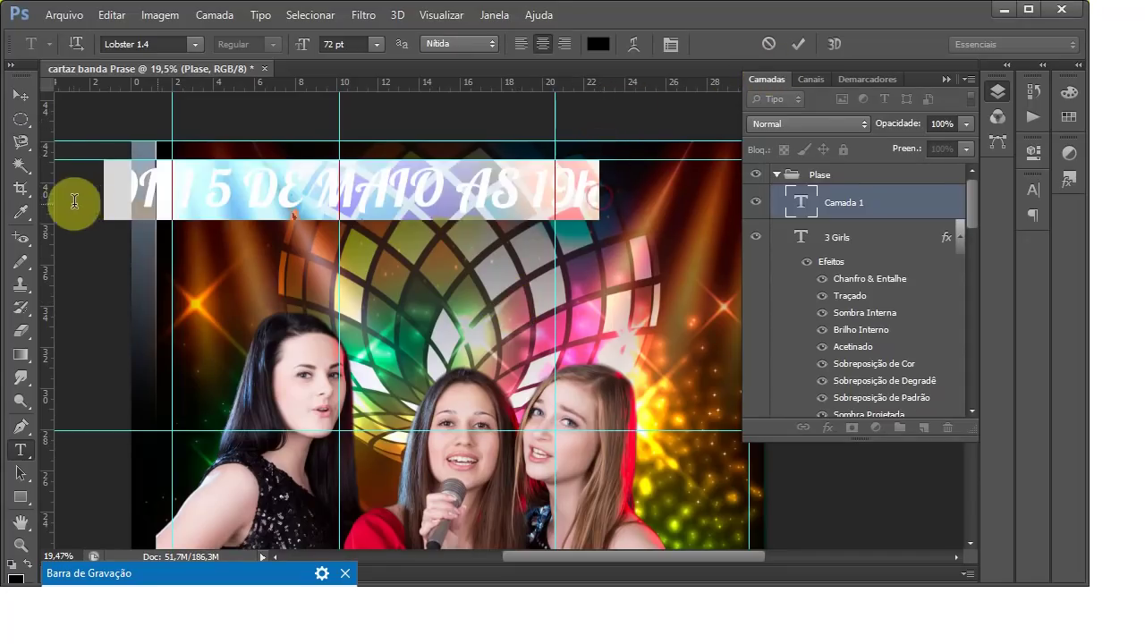
pyautogui.click(20, 95)
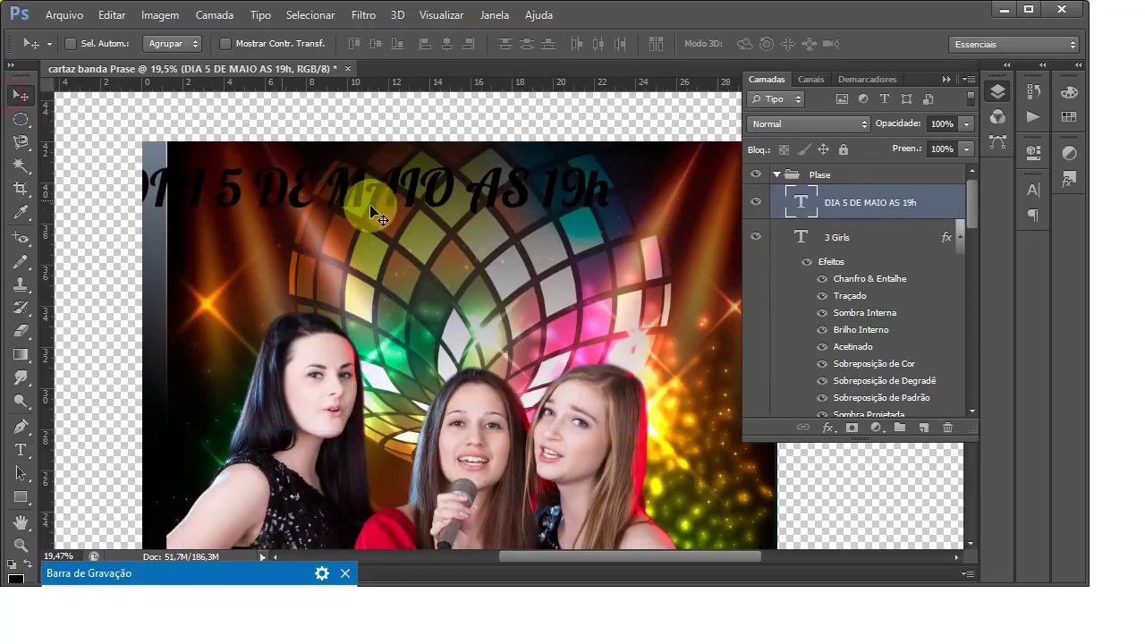
pyautogui.moveTo(374, 212); pyautogui.dragTo(499, 228)
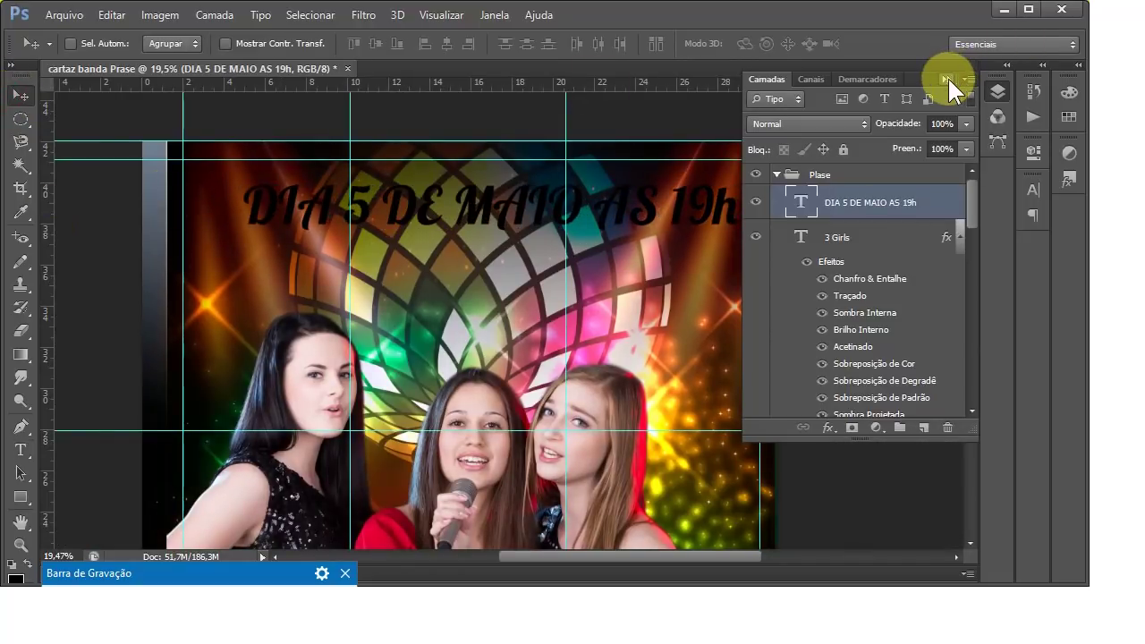
pyautogui.click(946, 78)
# Step: Restyle the date line DIA 5 DE MAIO AS 19h in Verdana Bold
pyautogui.click(20, 450)
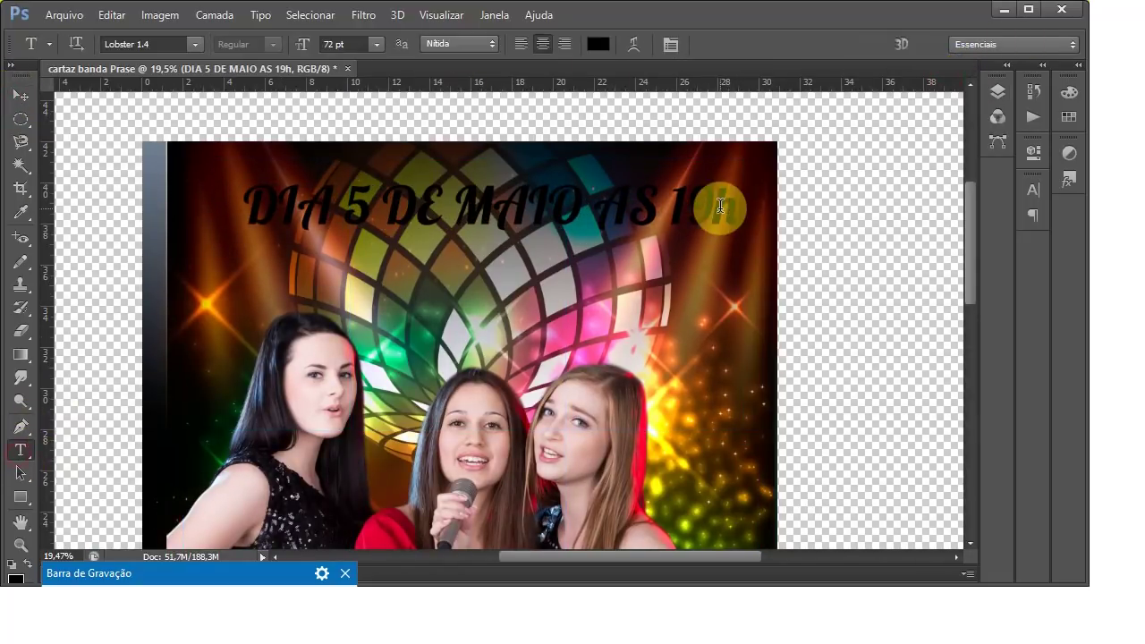
pyautogui.moveTo(721, 205); pyautogui.dragTo(217, 230)
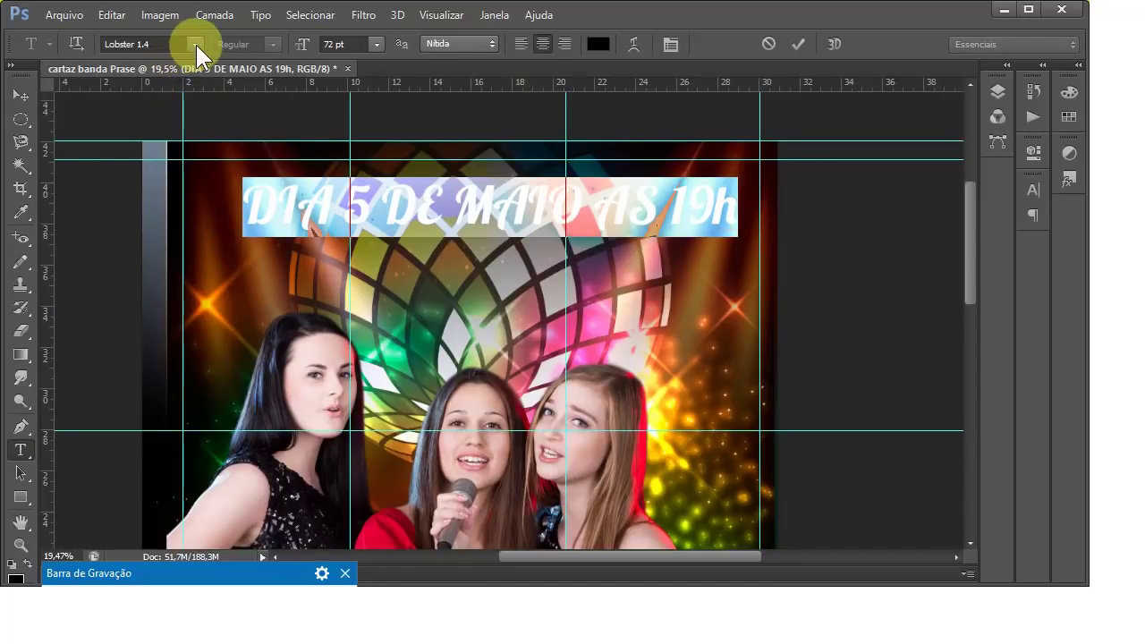
pyautogui.click(196, 43)
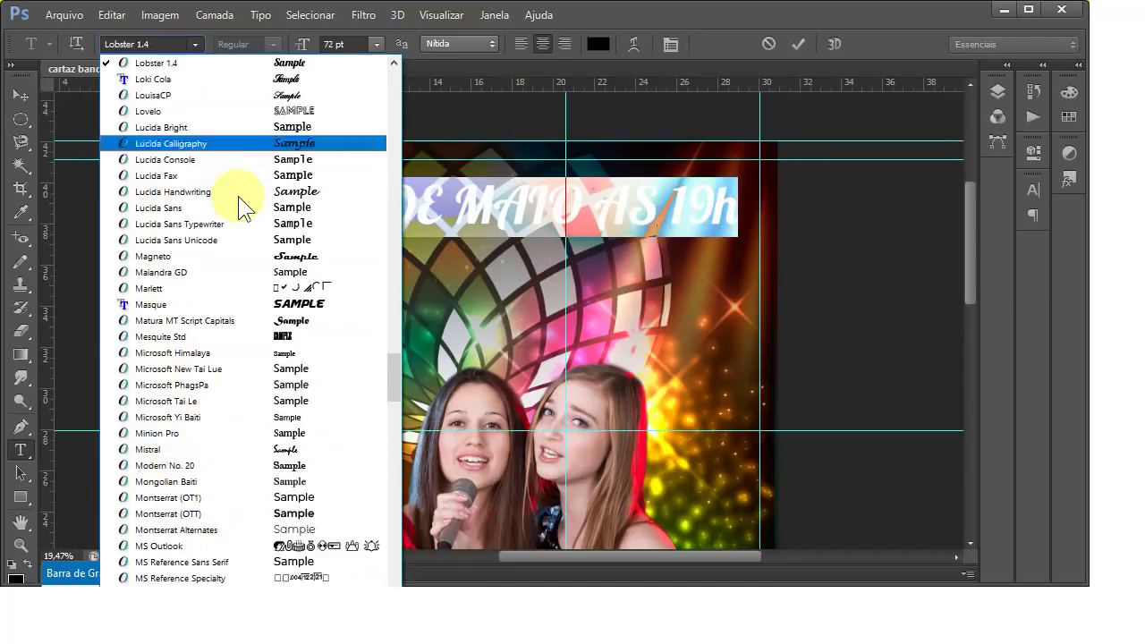
pyautogui.click(173, 39)
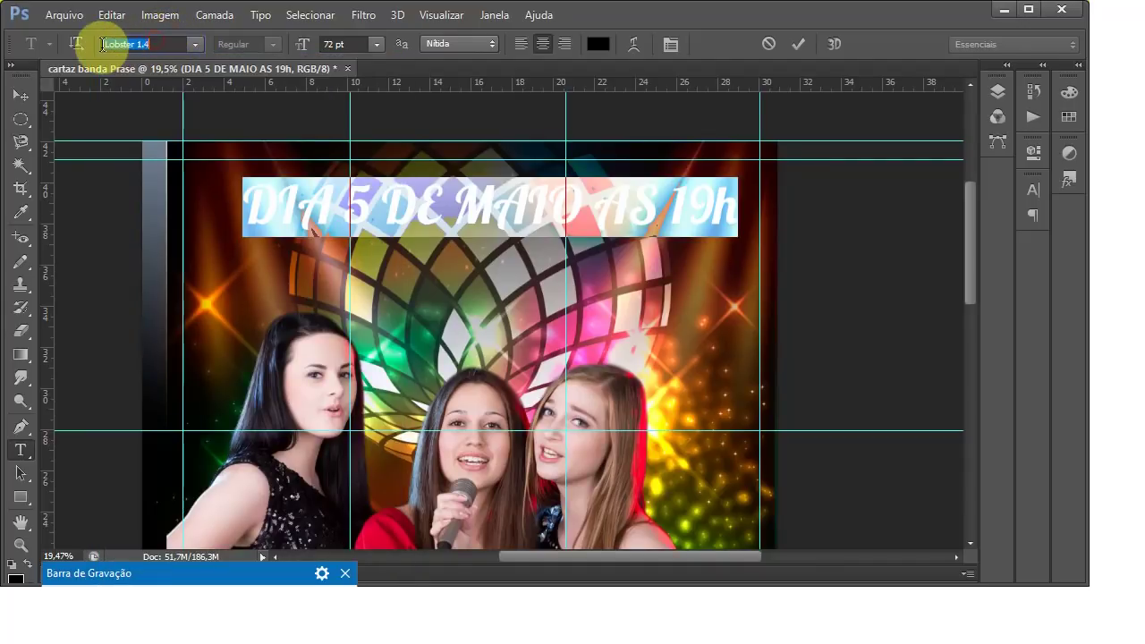
pyautogui.write('Verdana')
pyautogui.click(130, 45)
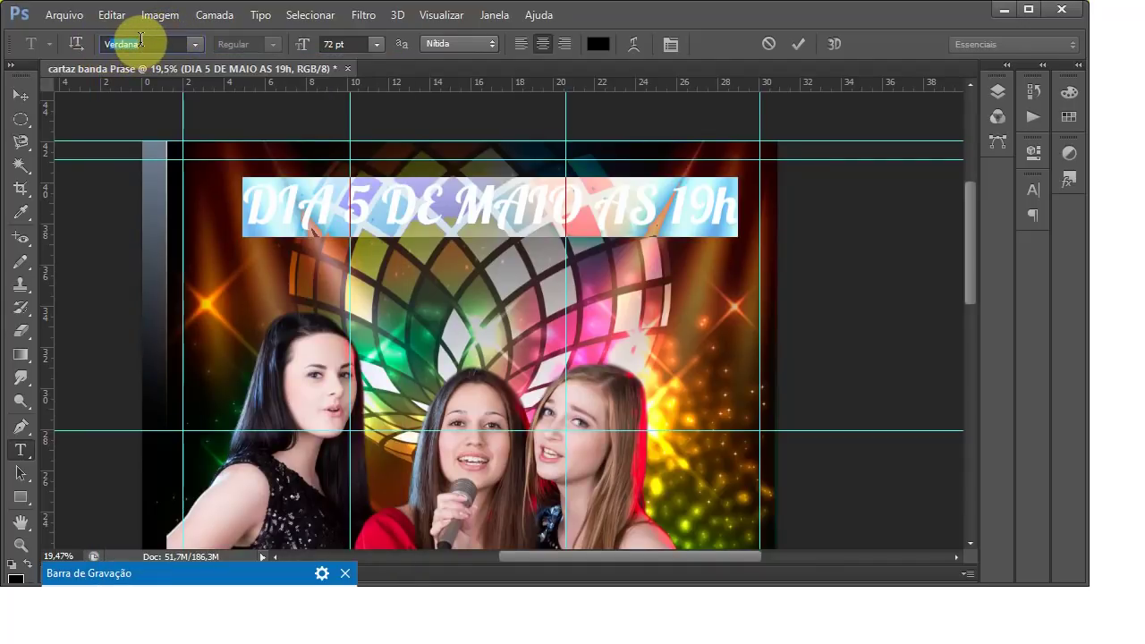
pyautogui.press('Return')
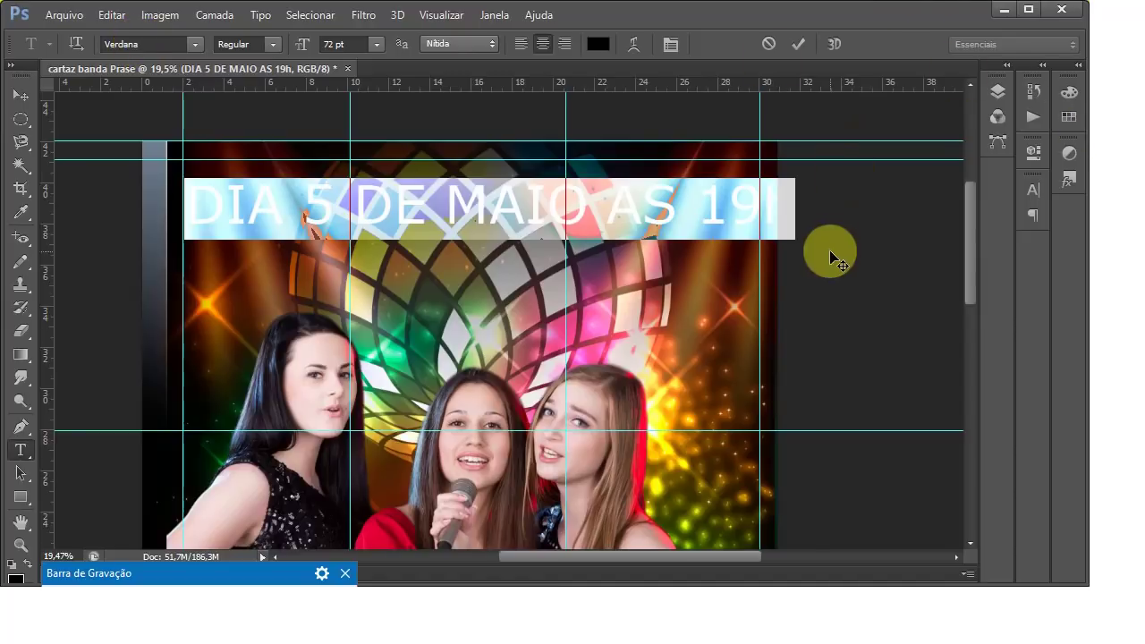
pyautogui.click(270, 45)
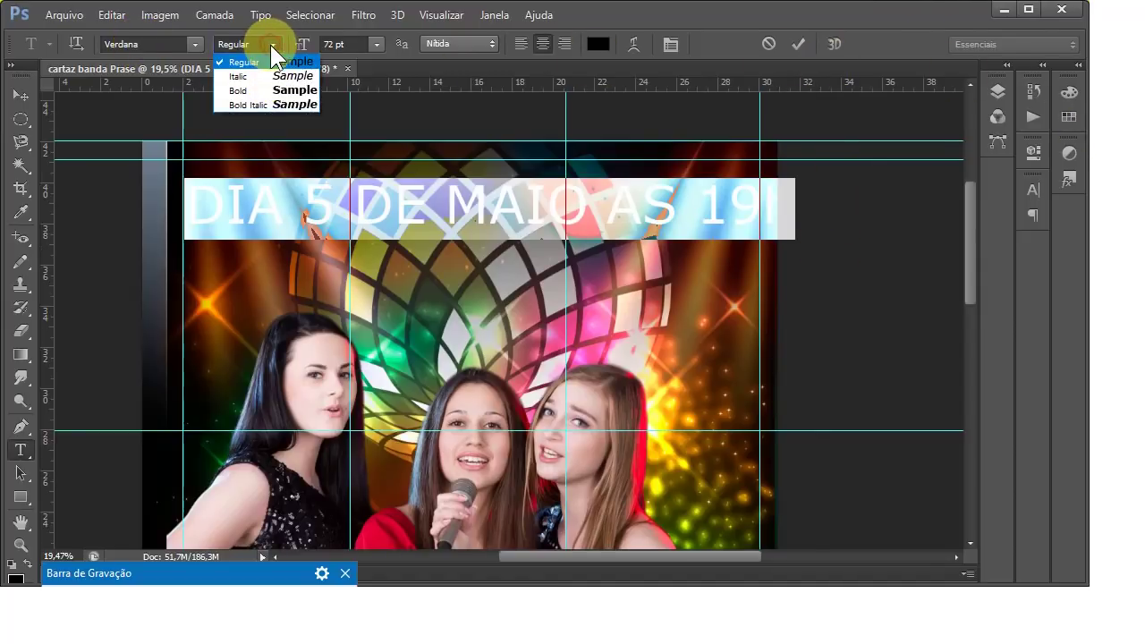
pyautogui.click(288, 90)
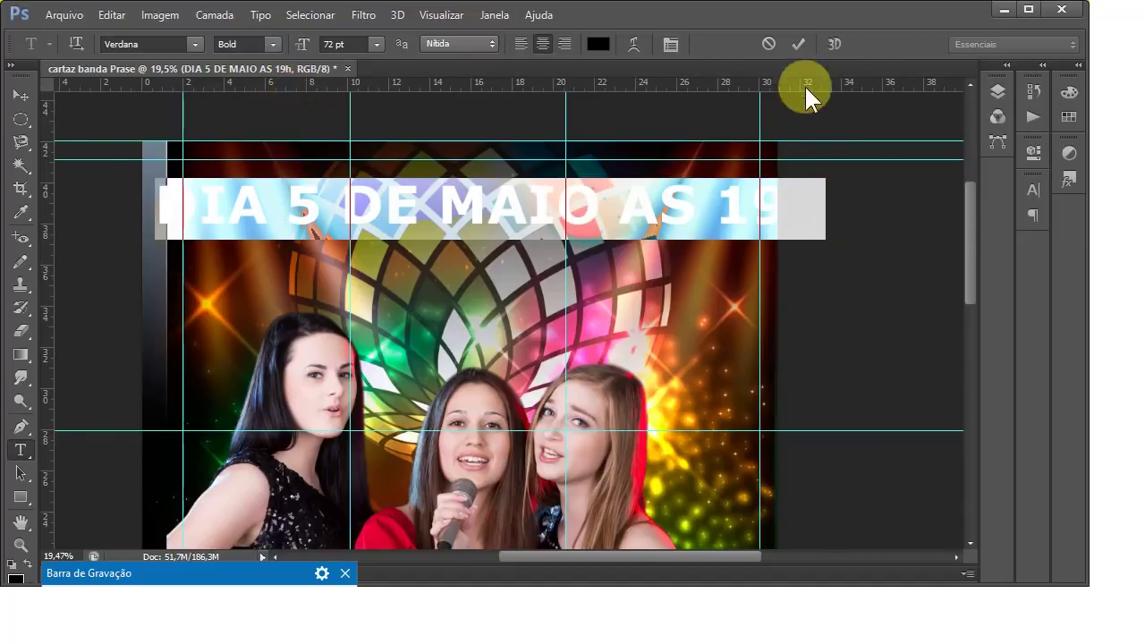
pyautogui.click(798, 44)
pyautogui.hotkey('ctrl', 't')
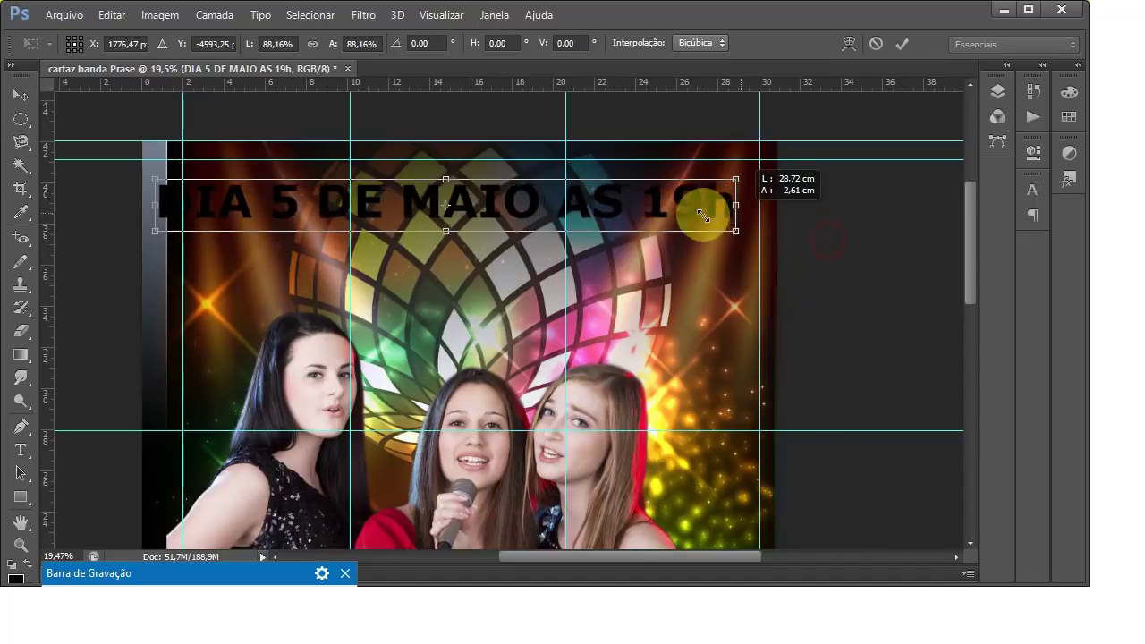
# Step: Scale the date text to about 86% and move it right and down
pyautogui.moveTo(825, 239); pyautogui.dragTo(716, 211)
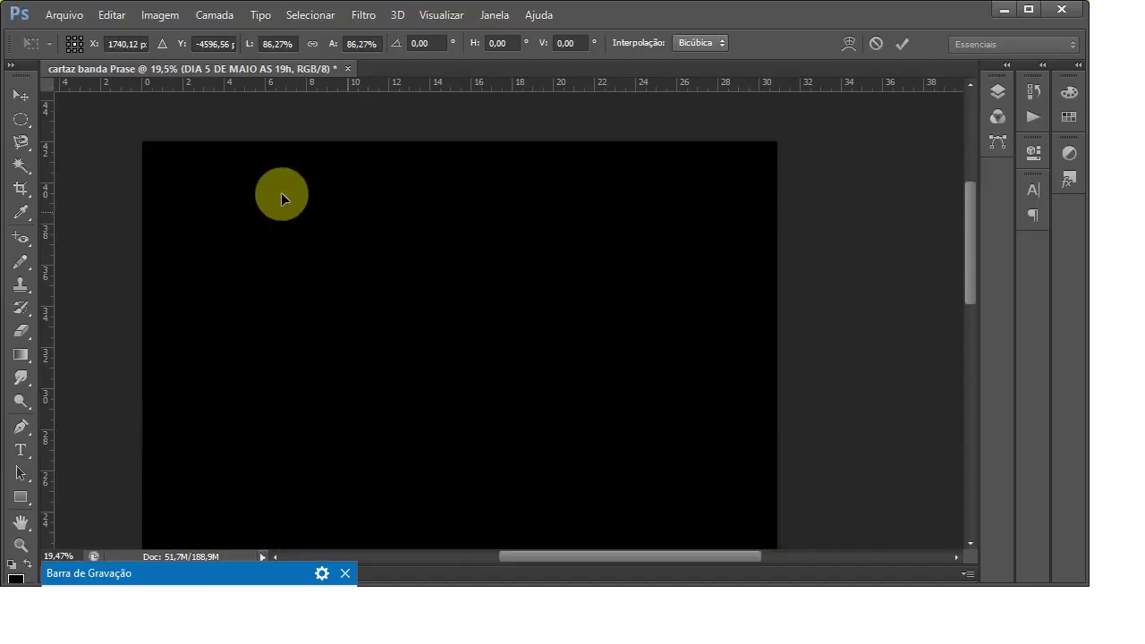
pyautogui.click(899, 43)
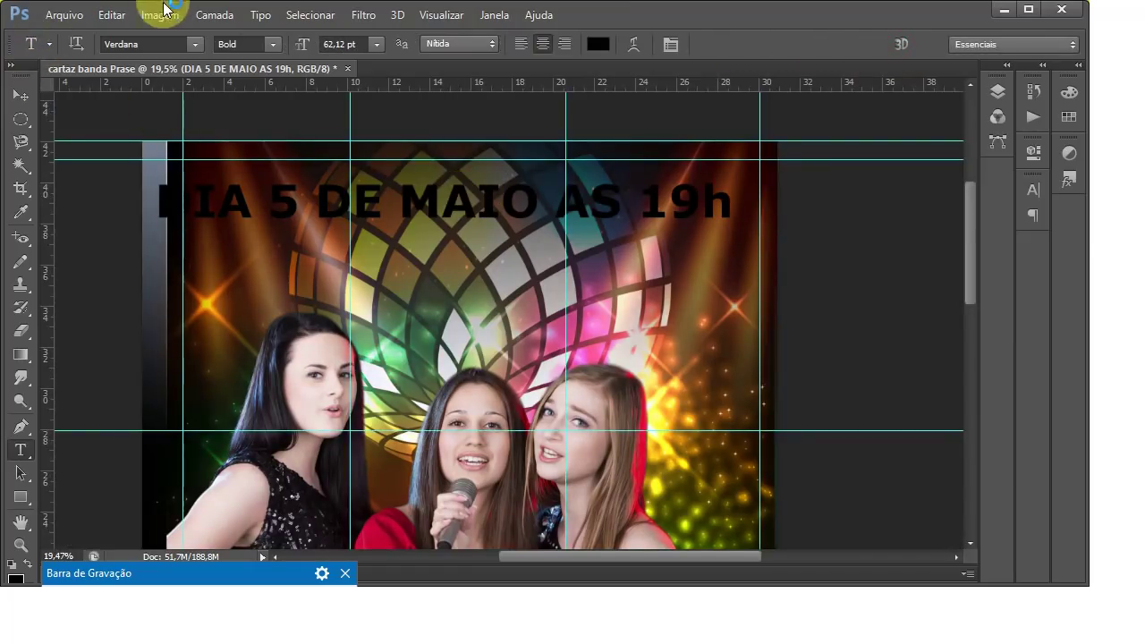
pyautogui.click(111, 15)
pyautogui.click(213, 331)
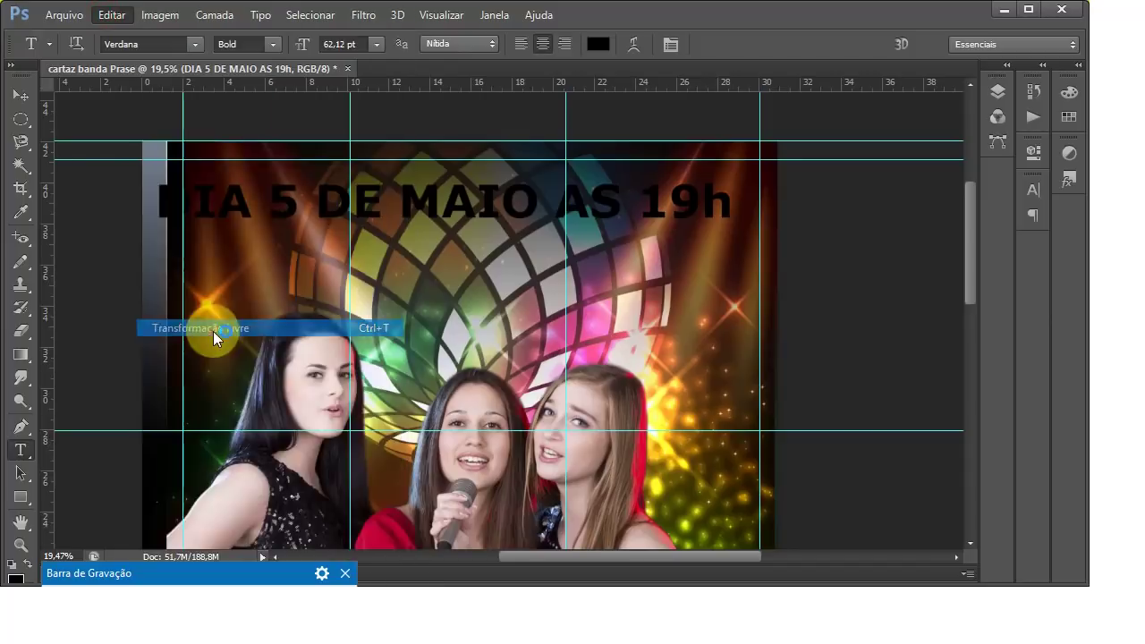
pyautogui.click(901, 43)
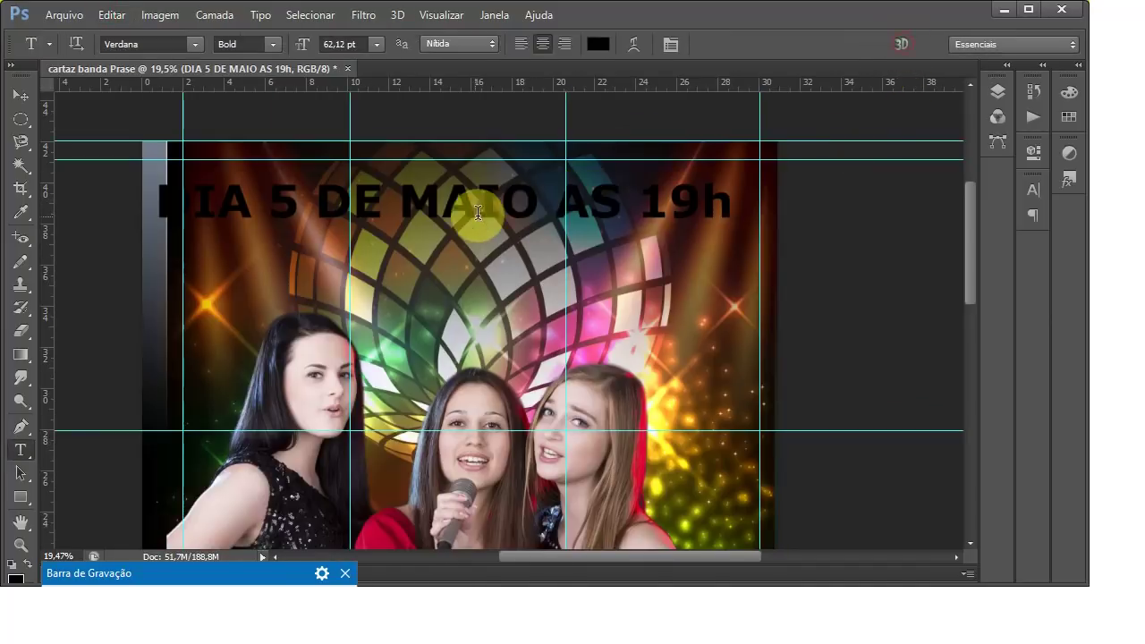
pyautogui.click(20, 95)
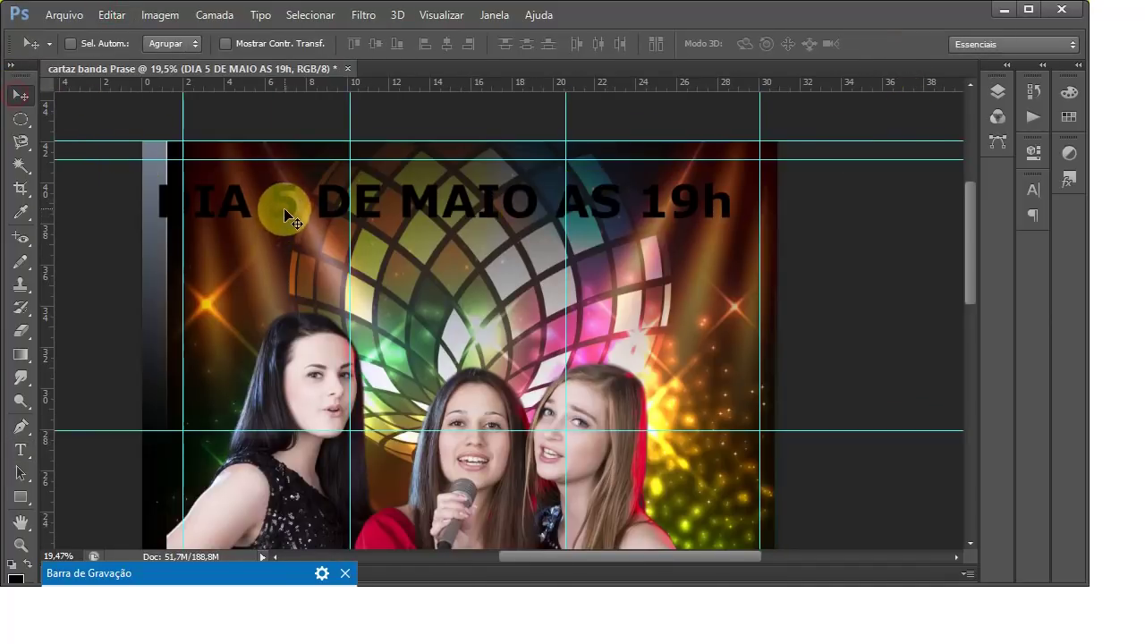
pyautogui.moveTo(286, 215)
pyautogui.mouseDown()
pyautogui.moveTo(321, 231)
pyautogui.moveTo(333, 224)
pyautogui.mouseUp()
# Step: Break the date after MAIO so AS 19h sits on a second line
pyautogui.click(19, 450)
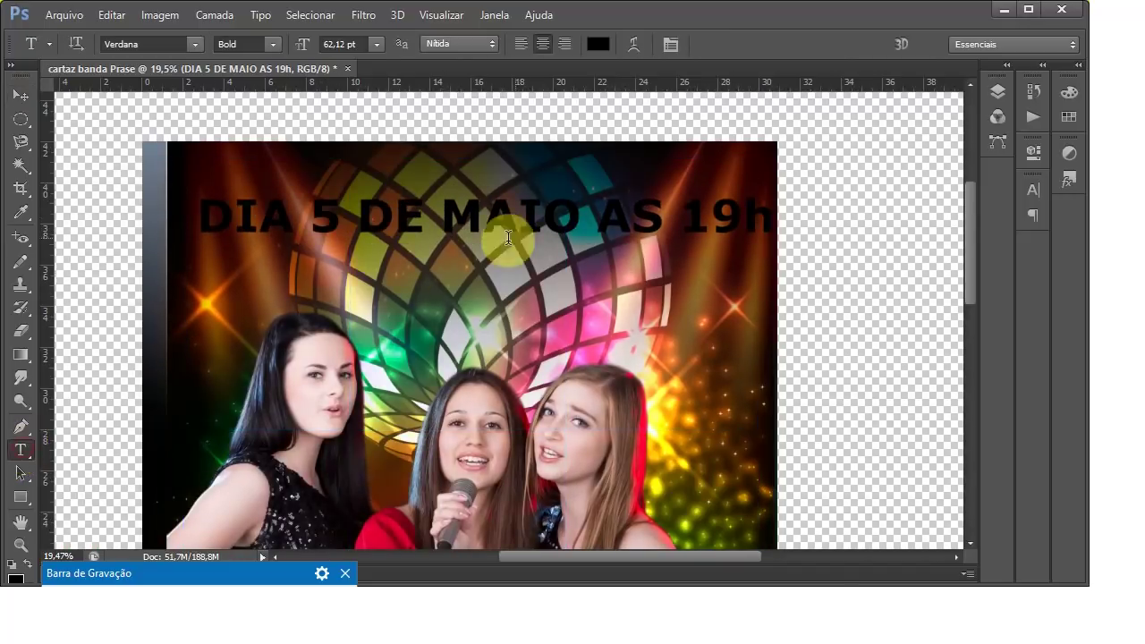
pyautogui.click(580, 213)
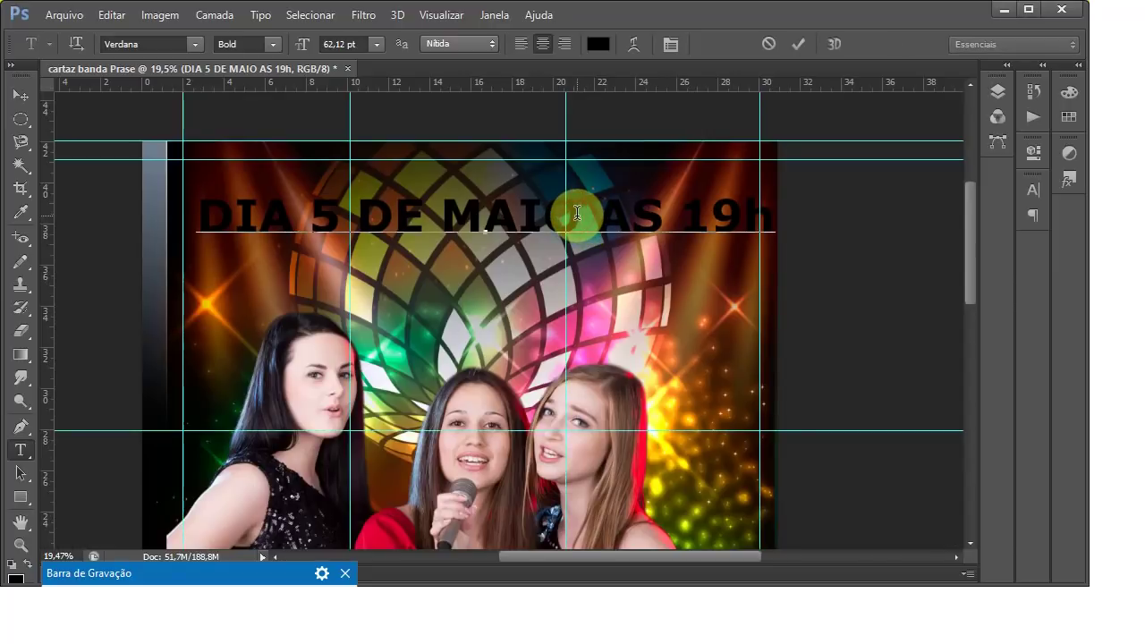
pyautogui.press('Return')
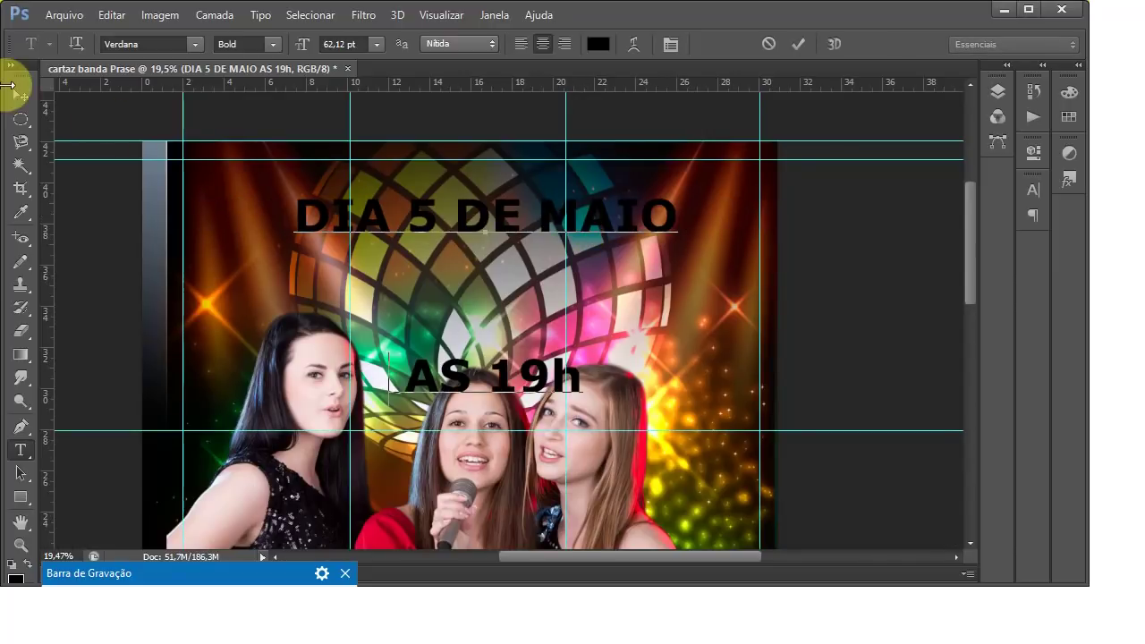
pyautogui.click(20, 95)
pyautogui.moveTo(468, 187)
pyautogui.mouseDown()
pyautogui.moveTo(457, 190)
pyautogui.moveTo(464, 199)
pyautogui.mouseUp()
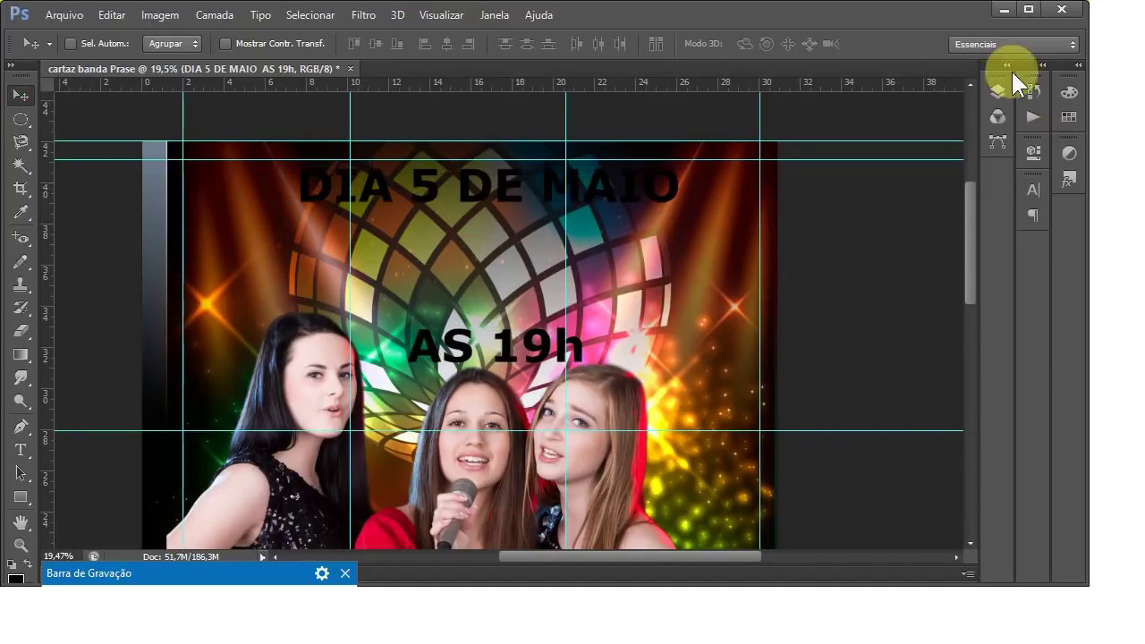
# Step: Set the date's leading to 72 pt and move the block left and down
pyautogui.click(1031, 186)
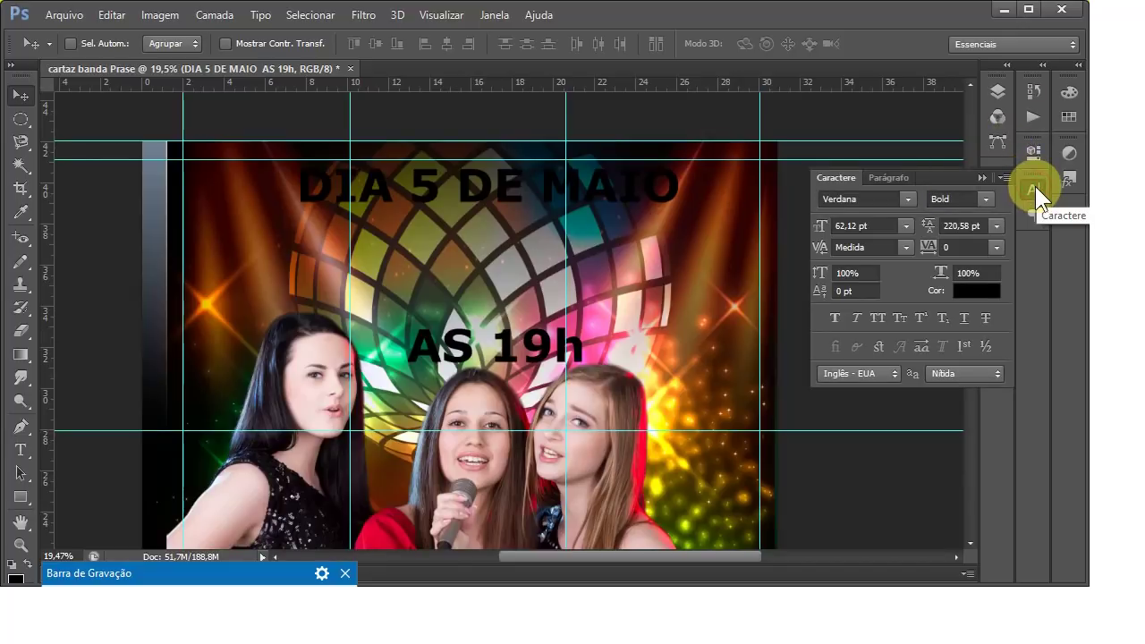
pyautogui.click(998, 226)
pyautogui.click(1000, 225)
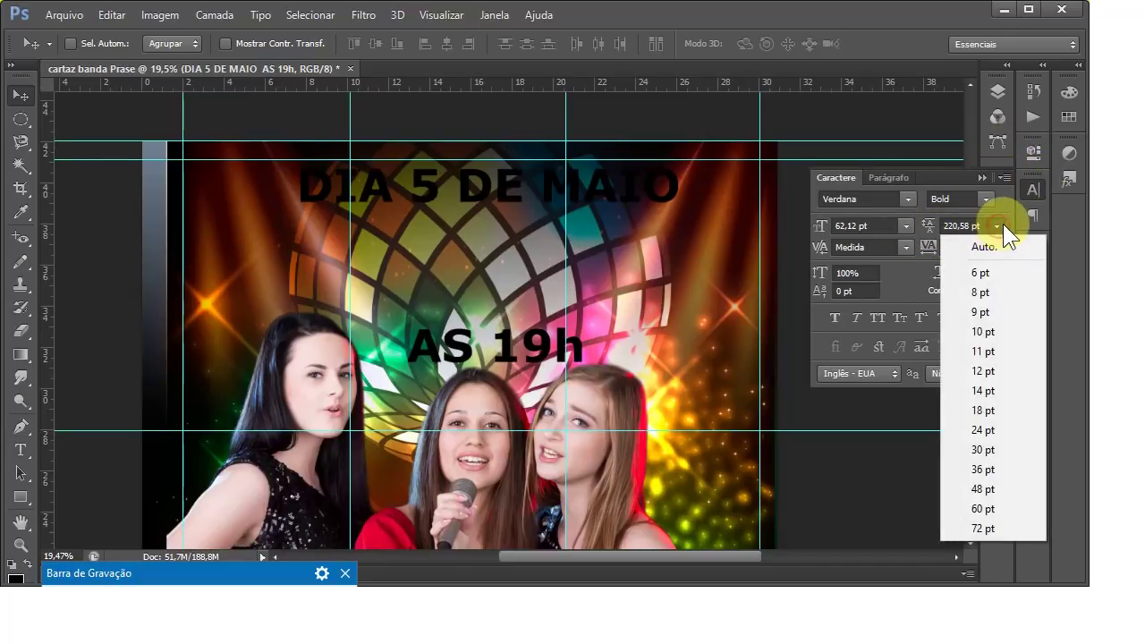
pyautogui.click(975, 527)
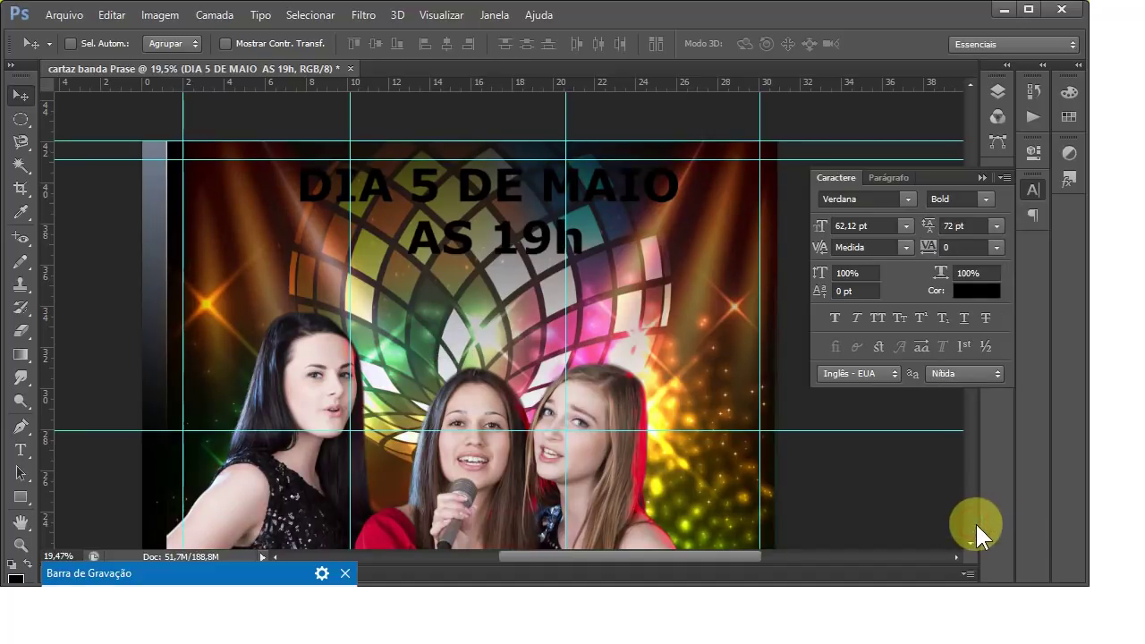
pyautogui.click(22, 95)
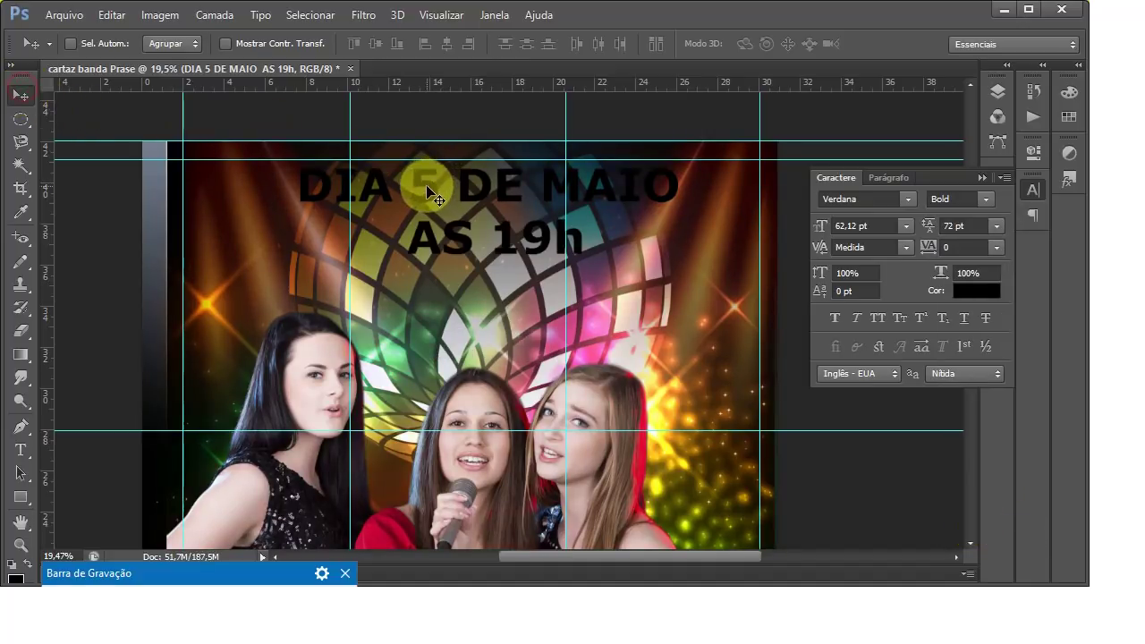
pyautogui.moveTo(428, 189)
pyautogui.mouseDown()
pyautogui.moveTo(411, 205)
pyautogui.moveTo(313, 205)
pyautogui.mouseUp()
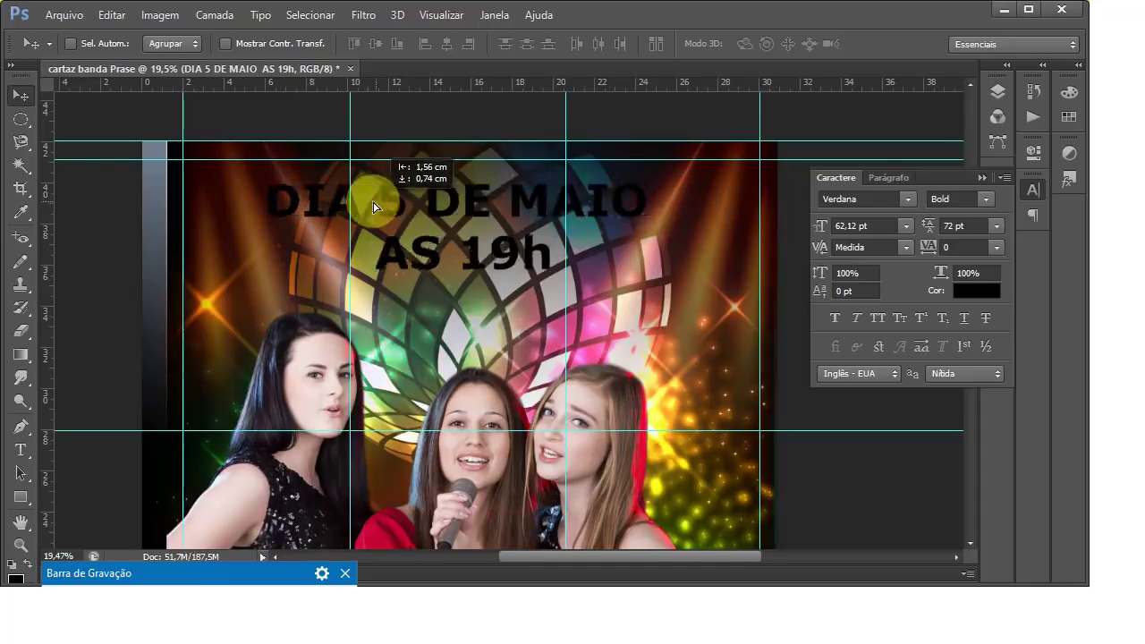
# Step: Delete 'DIA ' so the date reads '5 DE MAIO AS 19h'
pyautogui.click(20, 450)
pyautogui.doubleClick(313, 204)
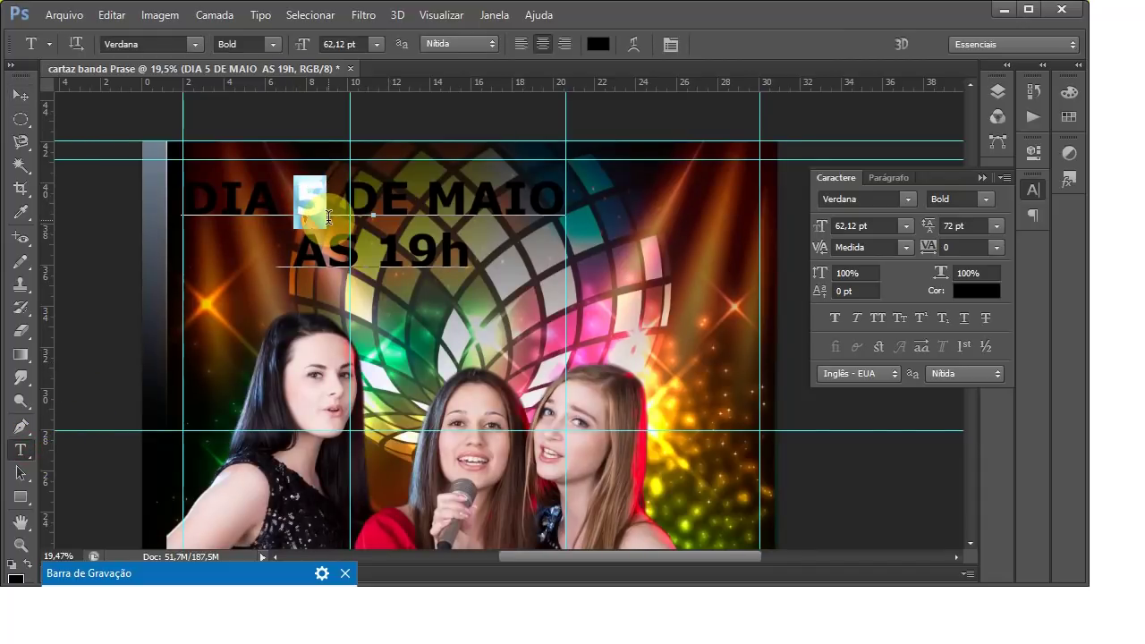
pyautogui.moveTo(328, 217)
pyautogui.mouseDown()
pyautogui.moveTo(294, 197)
pyautogui.moveTo(180, 206)
pyautogui.mouseUp()
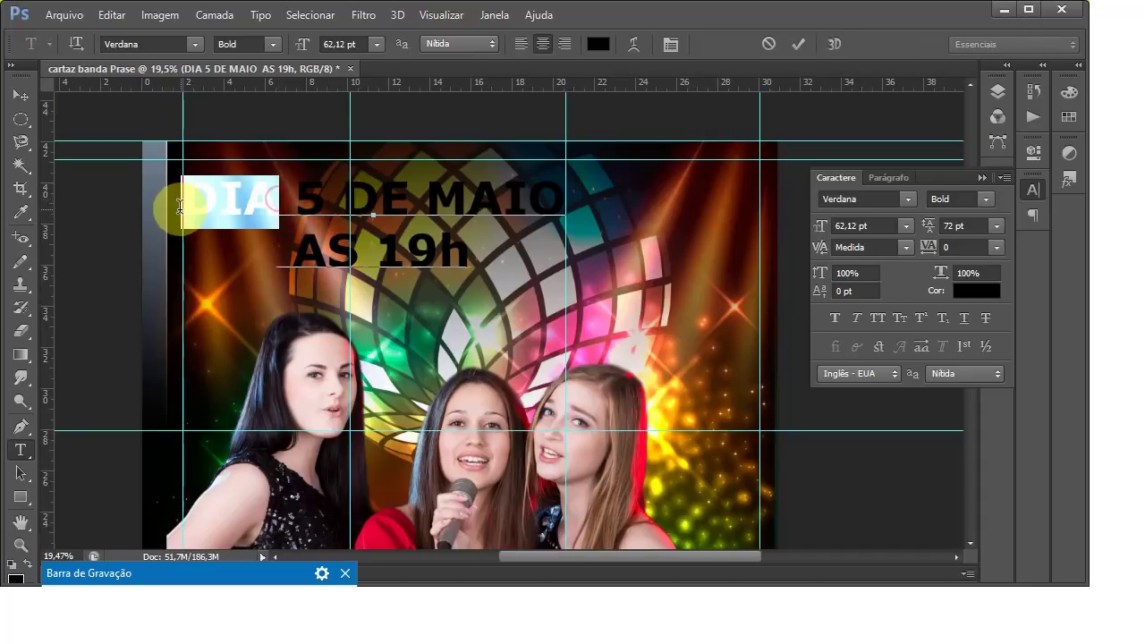
pyautogui.press('BackSpace')
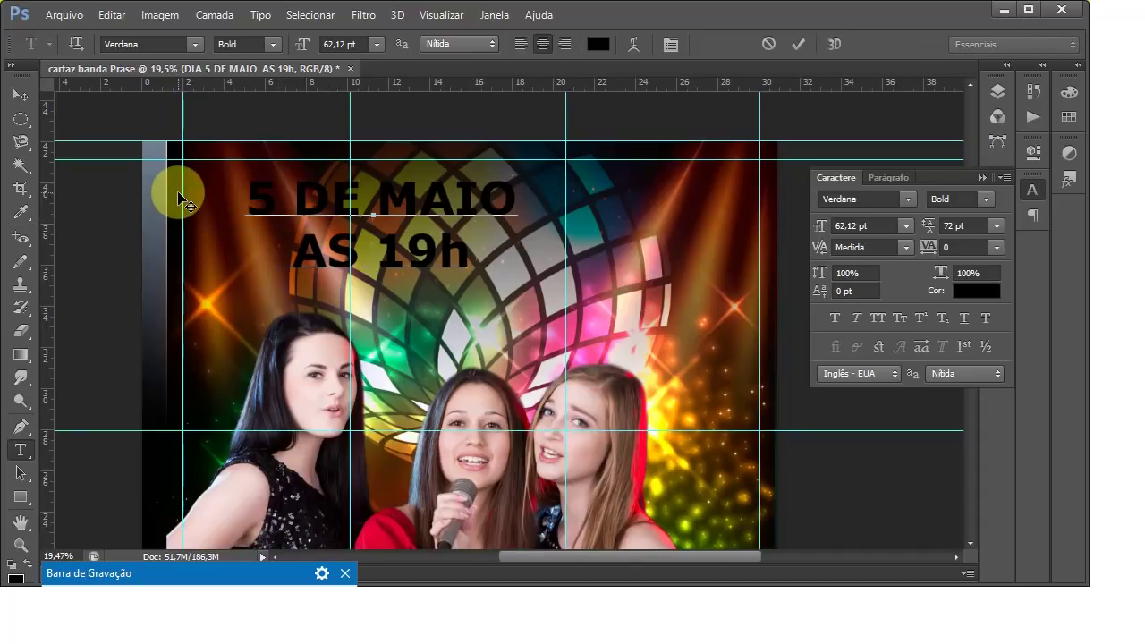
# Step: Enlarge the '5' in the date to 100 pt
pyautogui.moveTo(186, 204)
pyautogui.mouseDown()
pyautogui.moveTo(279, 190)
pyautogui.moveTo(224, 215)
pyautogui.mouseUp()
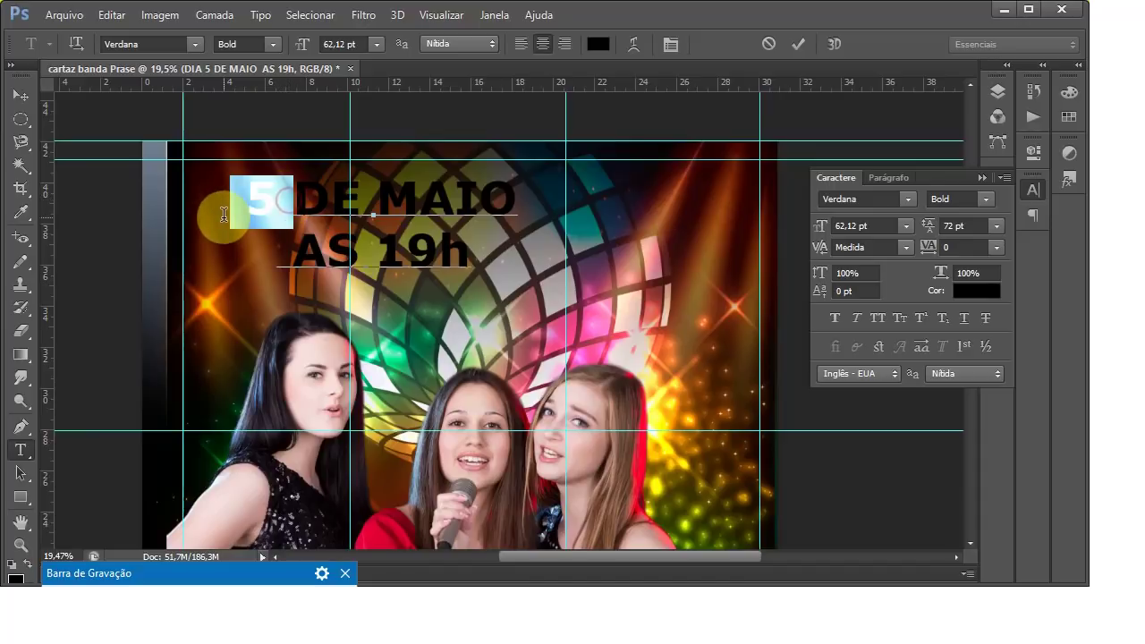
pyautogui.click(377, 42)
pyautogui.click(356, 345)
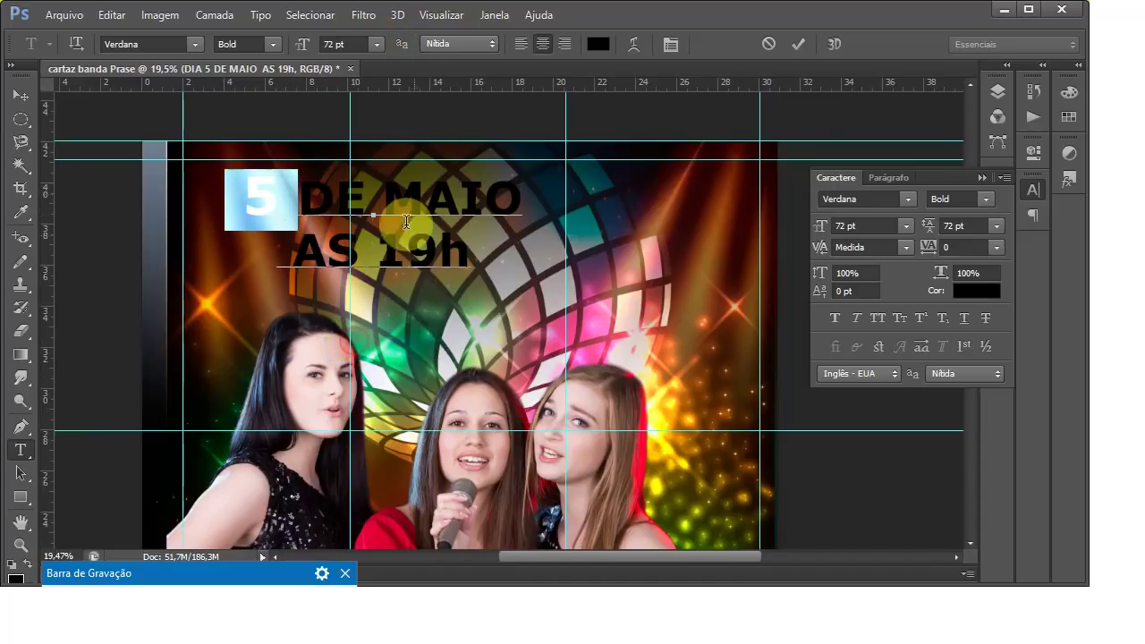
pyautogui.click(333, 44)
pyautogui.write('10')
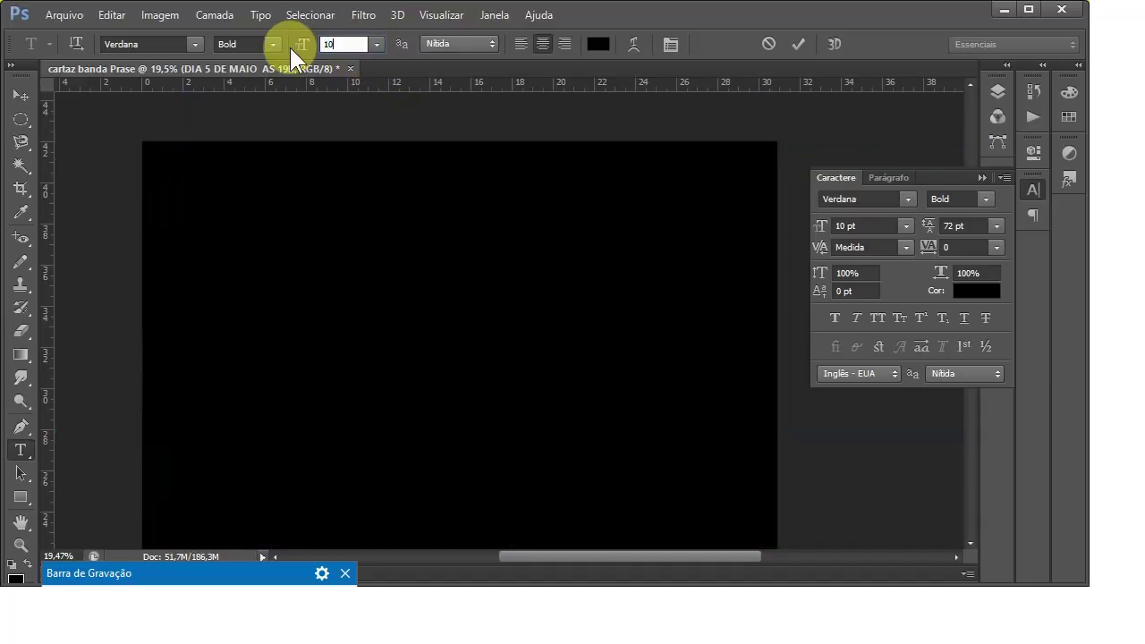
pyautogui.write('0')
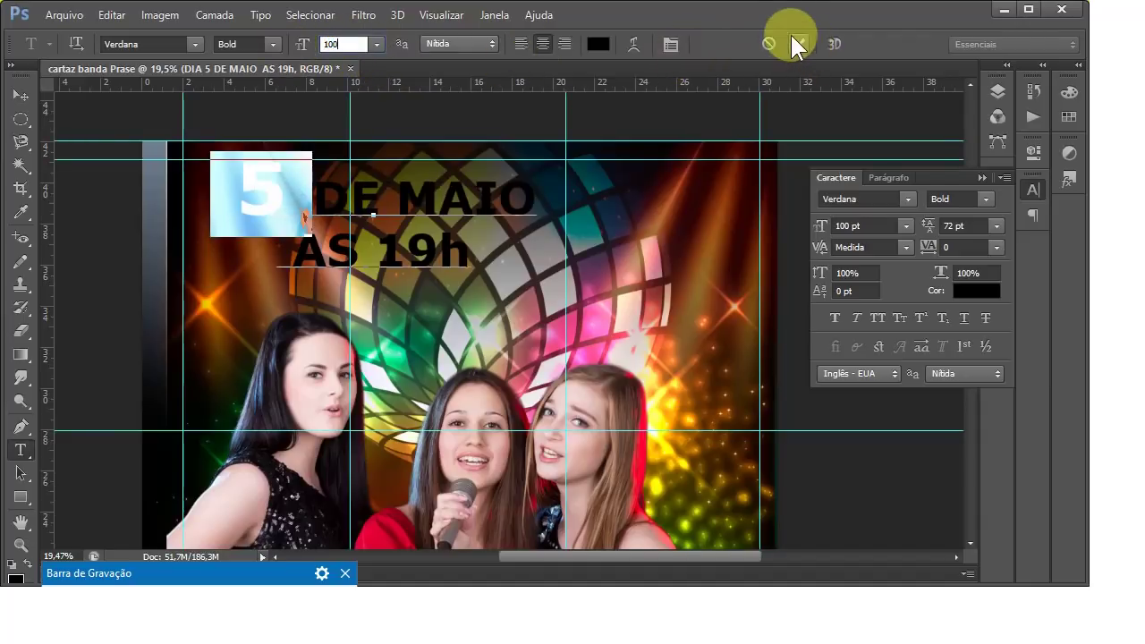
pyautogui.click(793, 41)
# Step: Enlarge '19h' to 100 pt and widen the date's line spacing to 100 pt
pyautogui.moveTo(374, 252); pyautogui.dragTo(515, 280)
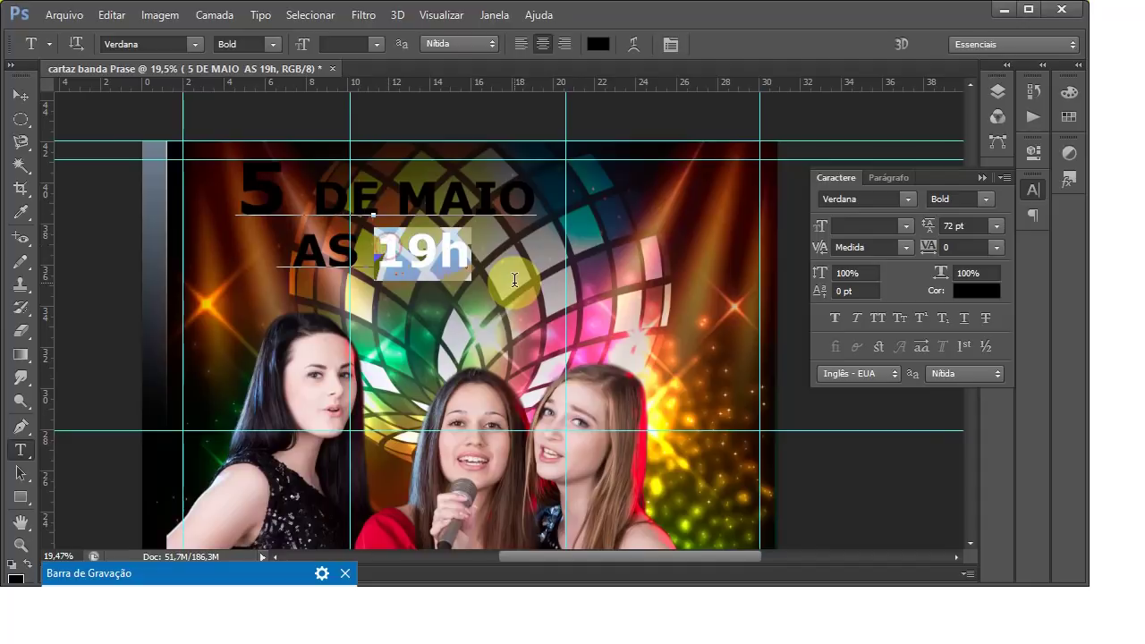
pyautogui.click(358, 44)
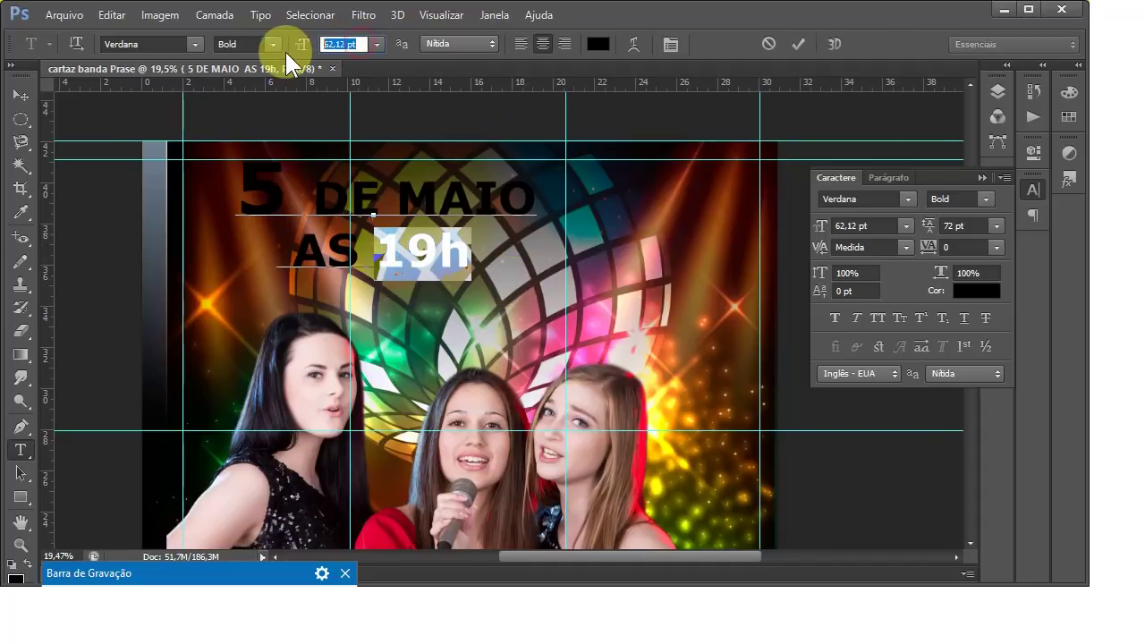
pyautogui.write('100')
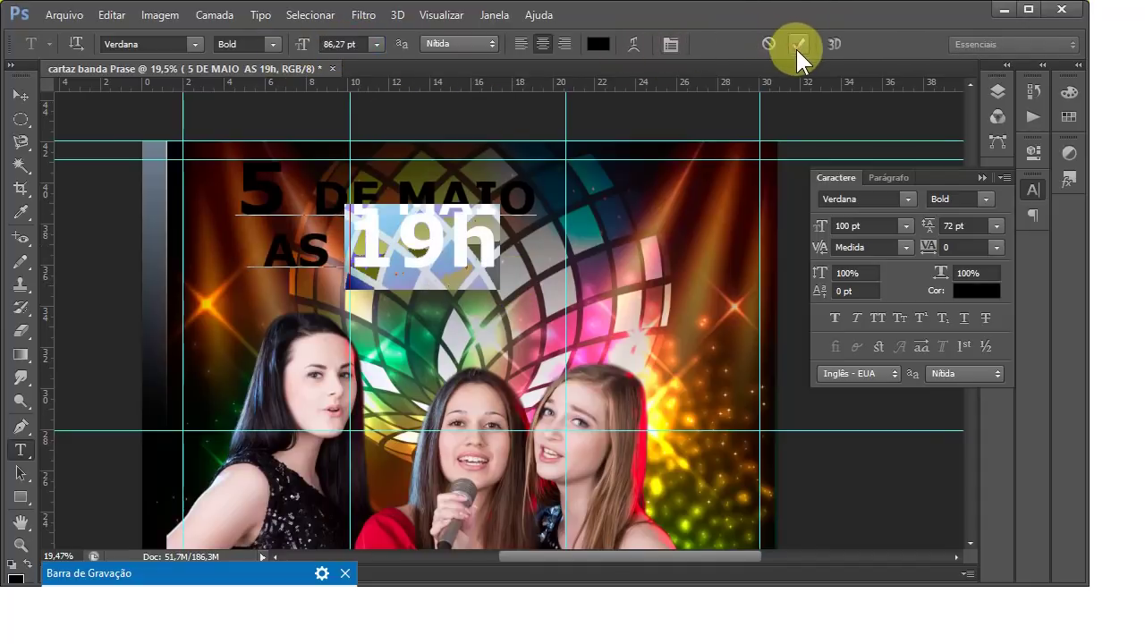
pyautogui.click(796, 45)
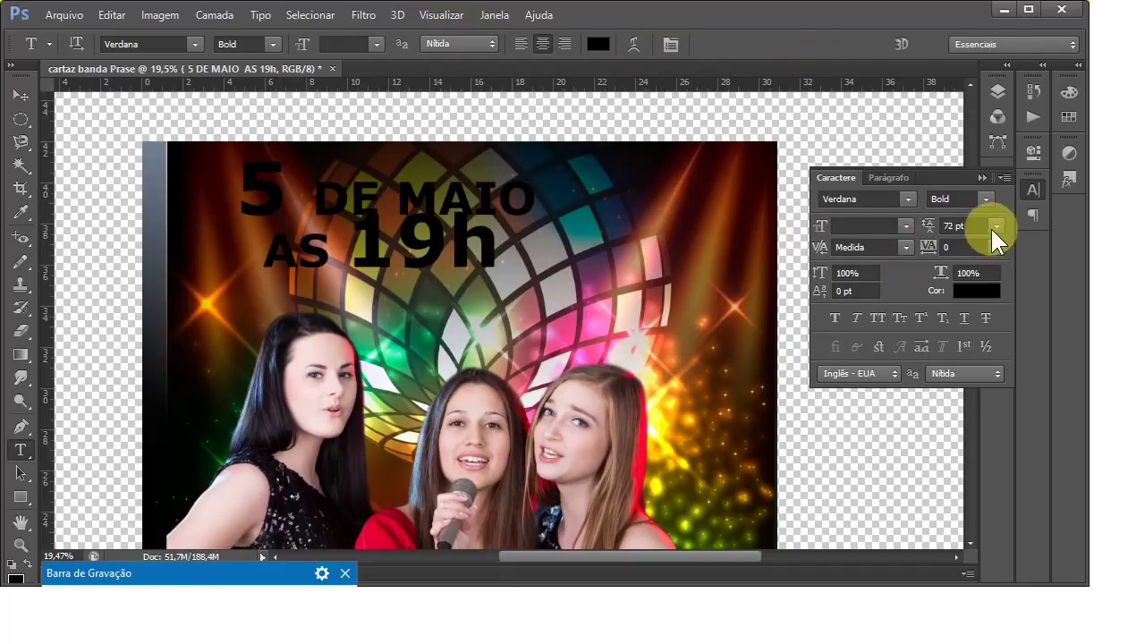
pyautogui.click(966, 225)
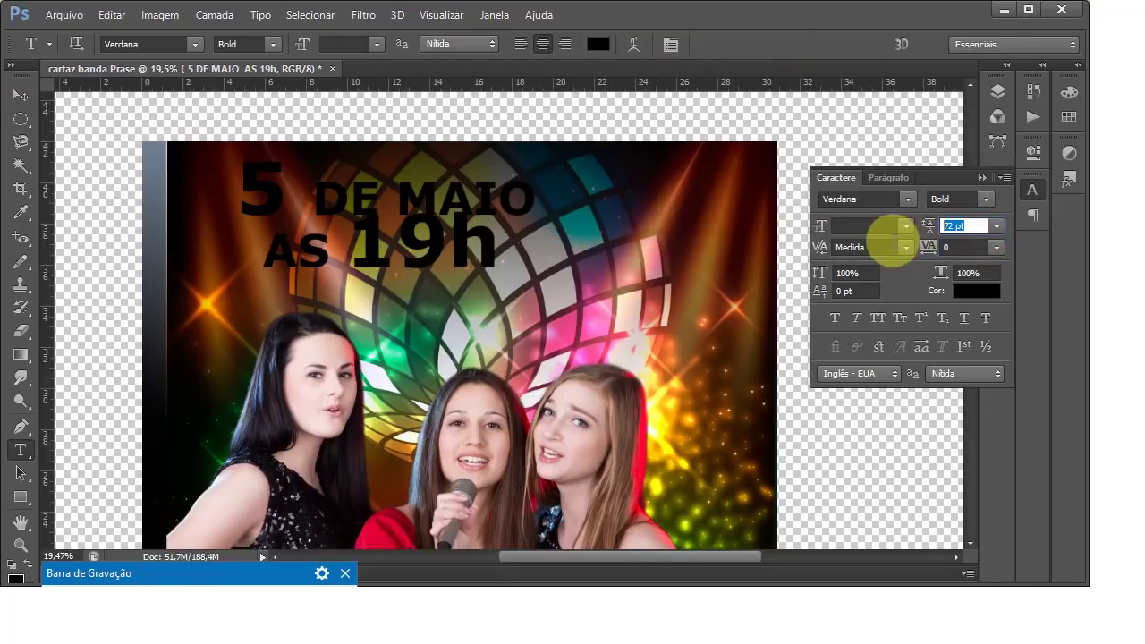
pyautogui.write('100')
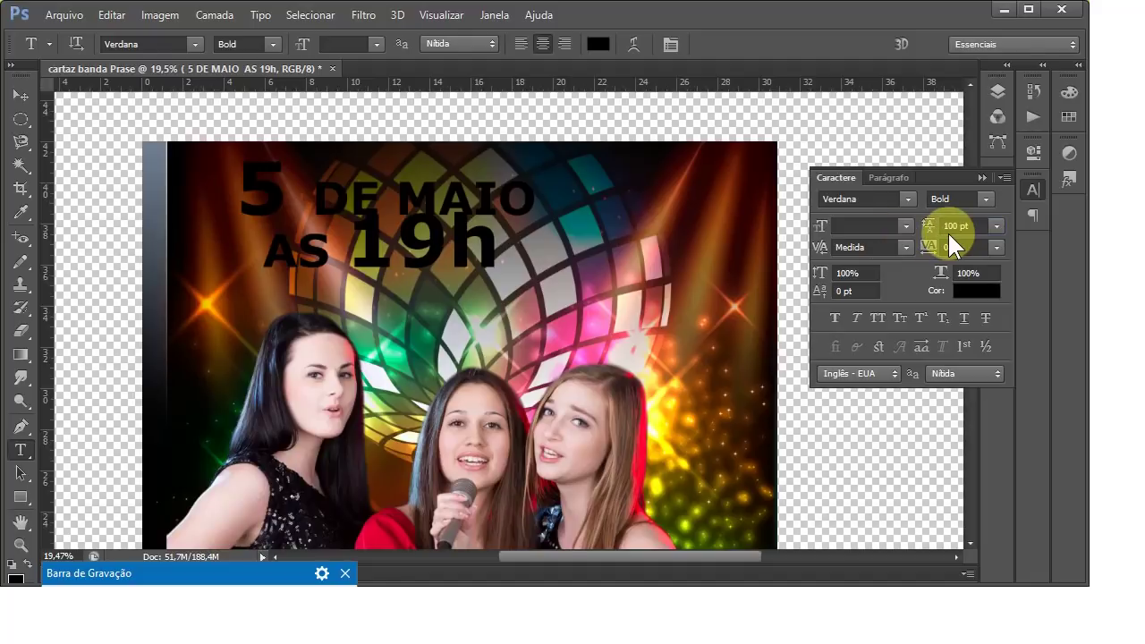
pyautogui.press('Return')
# Step: Move the date text right to centre it above the singers
pyautogui.click(27, 89)
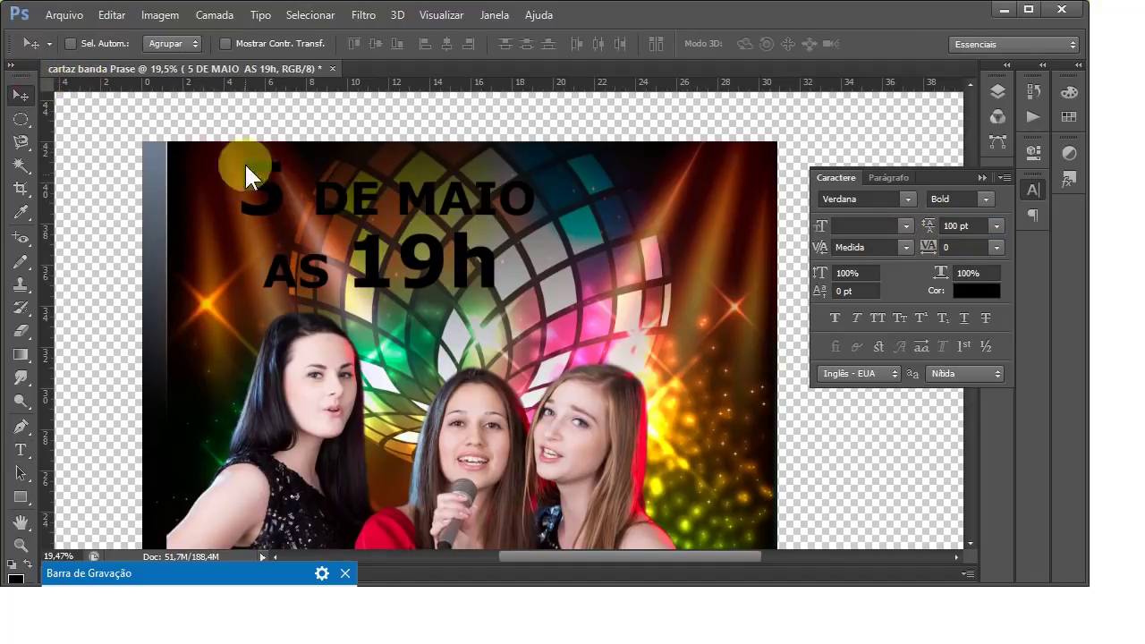
pyautogui.moveTo(431, 248)
pyautogui.mouseDown()
pyautogui.moveTo(512, 250)
pyautogui.moveTo(431, 250)
pyautogui.mouseUp()
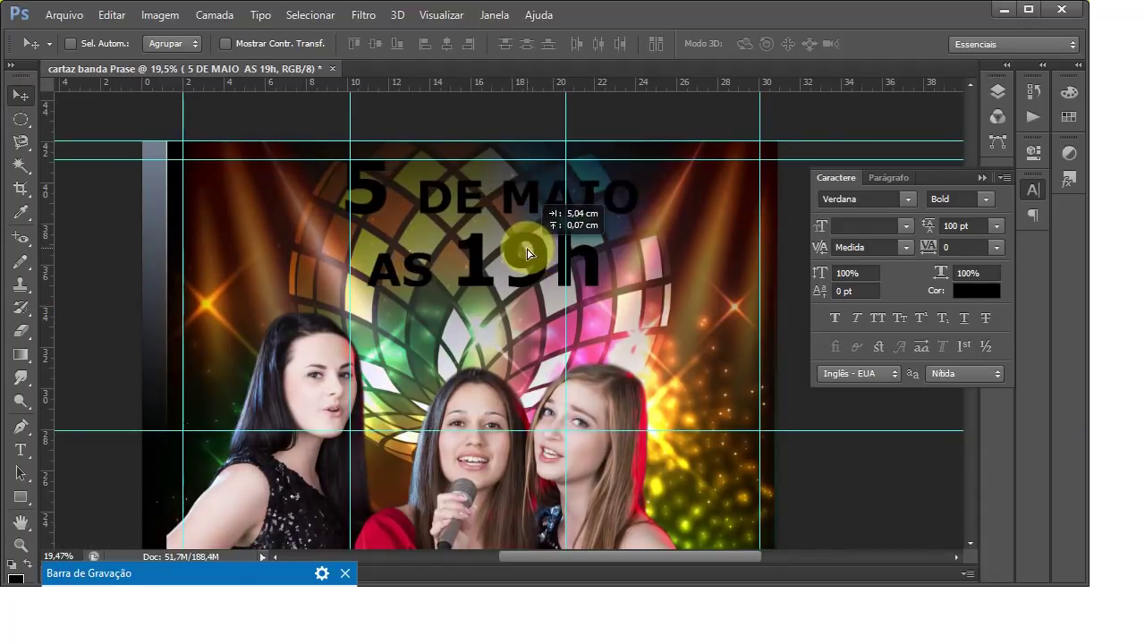
pyautogui.moveTo(431, 250); pyautogui.dragTo(519, 254)
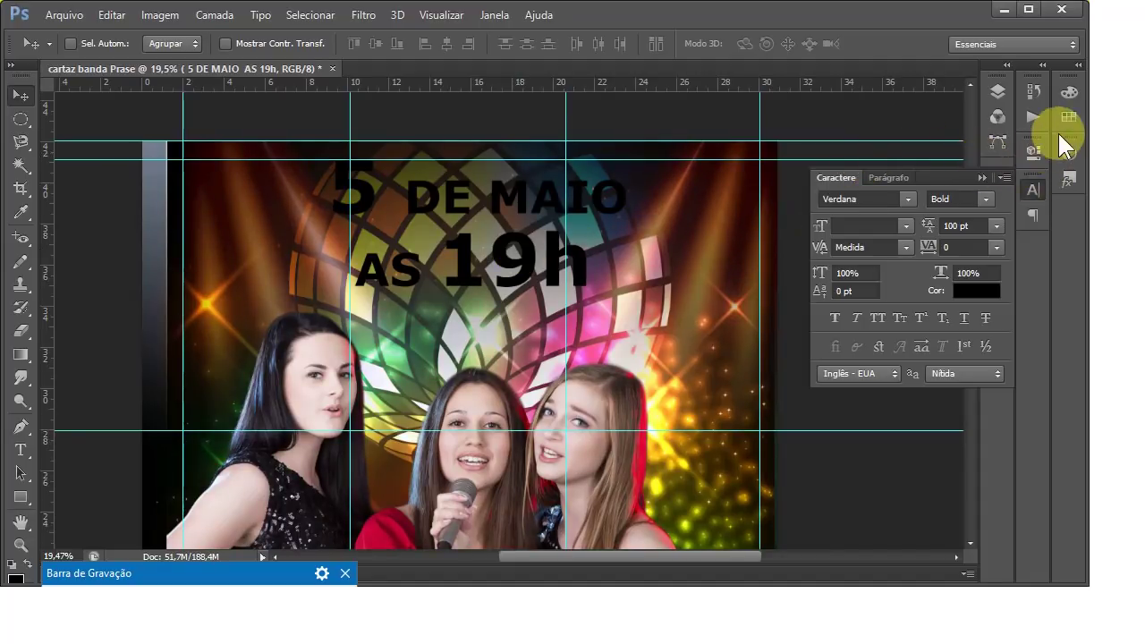
# Step: Apply the gold metallic preset from the Styles panel to the date text
pyautogui.click(1073, 183)
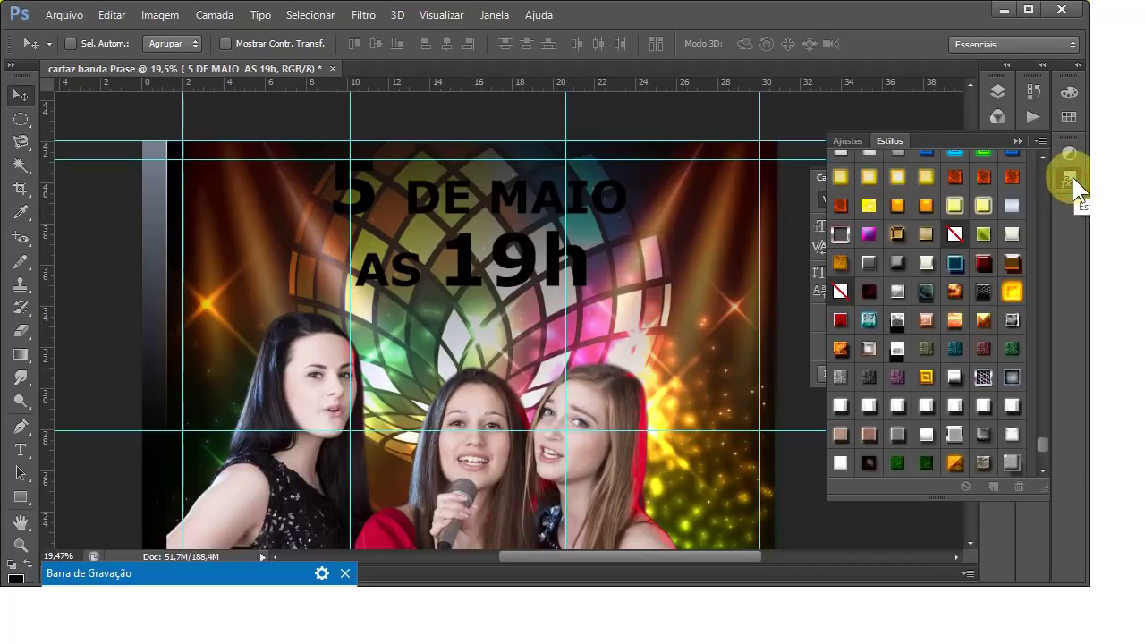
pyautogui.moveTo(1044, 440); pyautogui.dragTo(1043, 463)
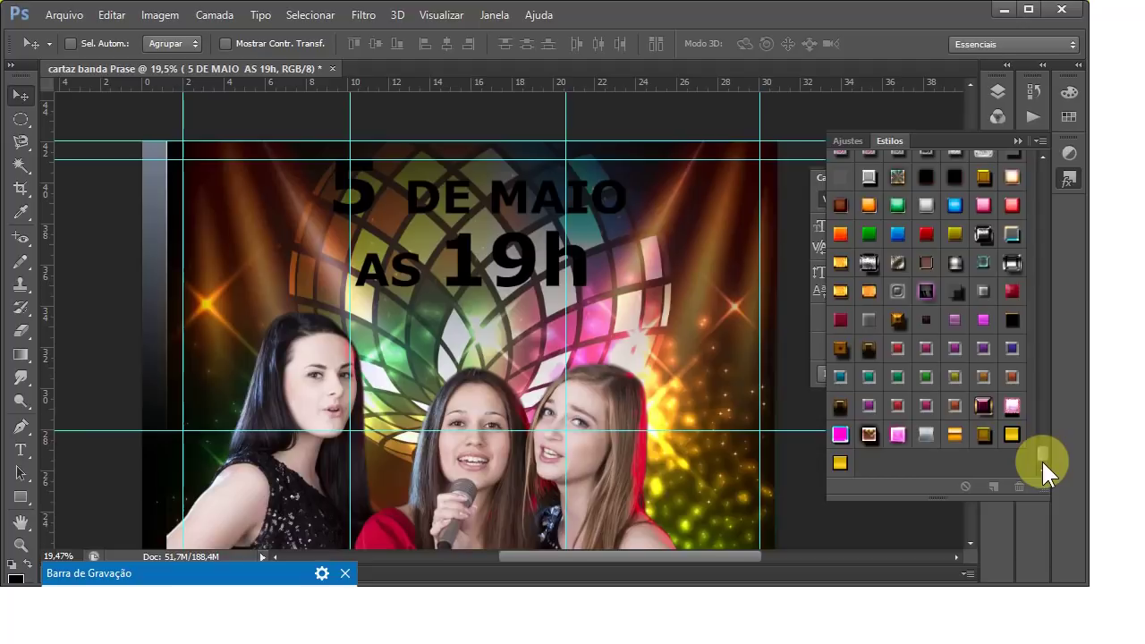
pyautogui.click(1011, 434)
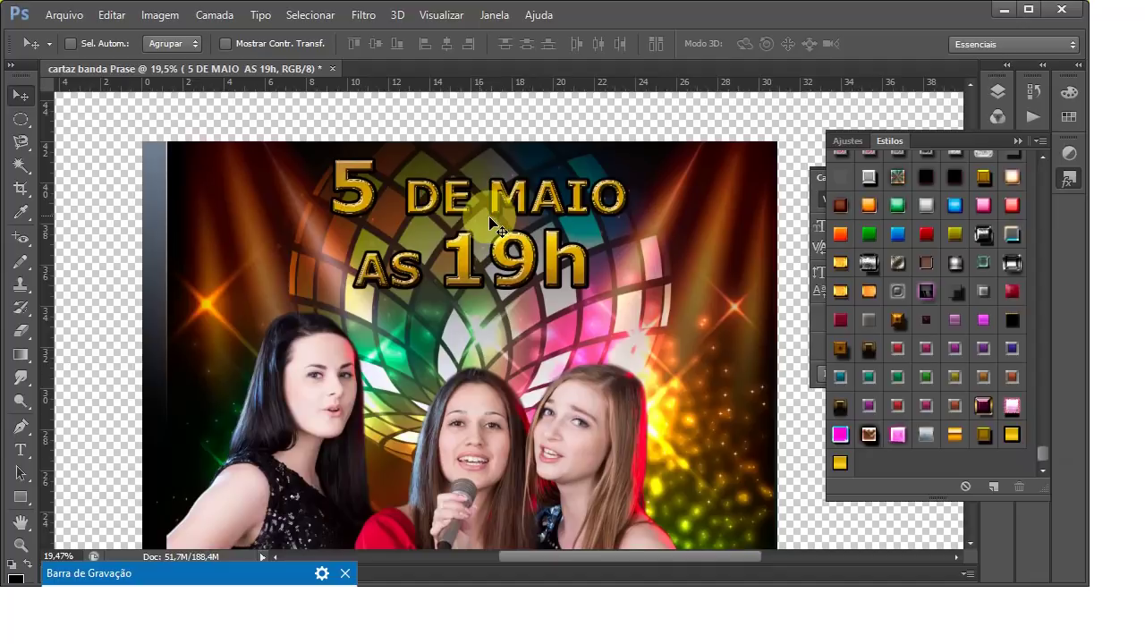
# Step: Zoom out and switch to the Rectangular Marquee tool
pyautogui.scroll(-5, 389, 184)
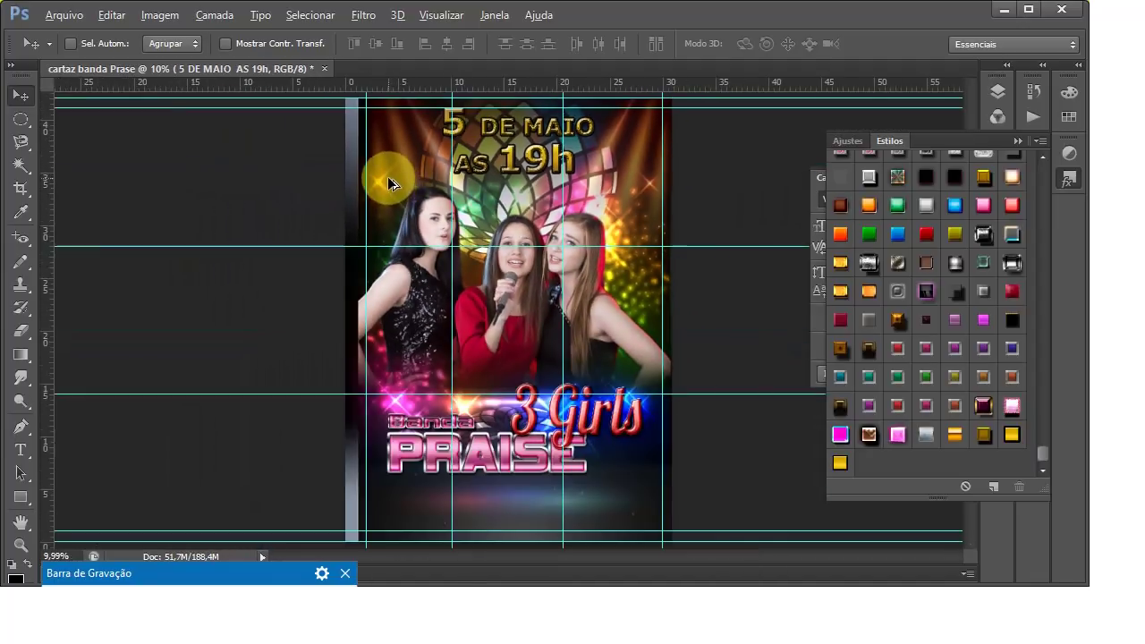
pyautogui.scroll(-2, 385, 175)
pyautogui.scroll(3, 496, 492)
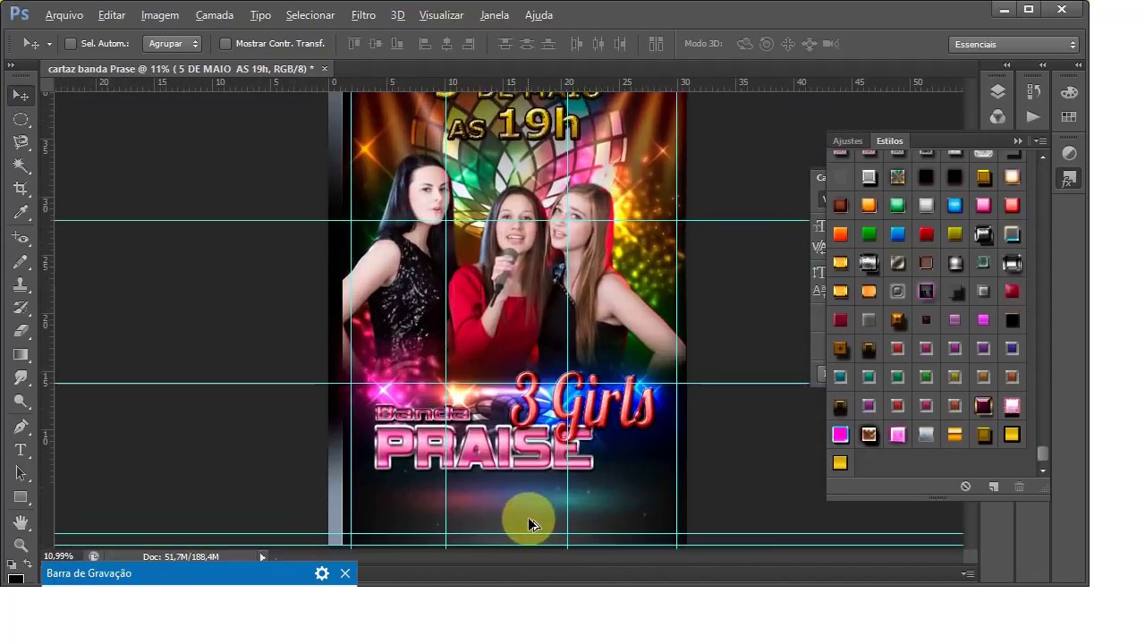
pyautogui.scroll(-1, 523, 521)
pyautogui.scroll(-1, 524, 519)
pyautogui.scroll(2, 542, 544)
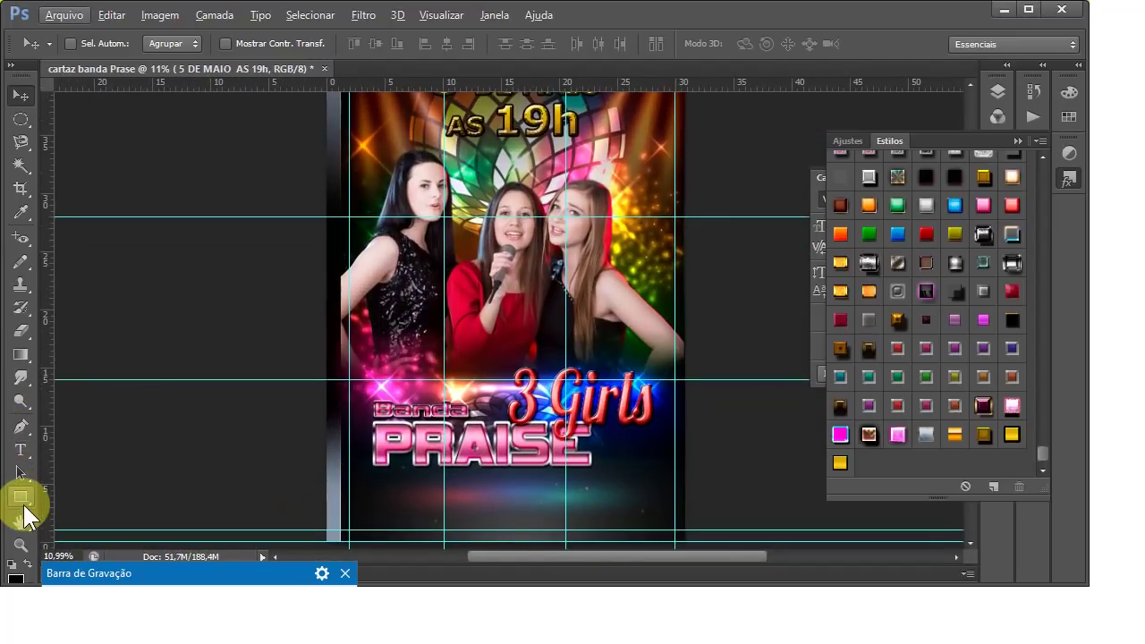
pyautogui.click(32, 125)
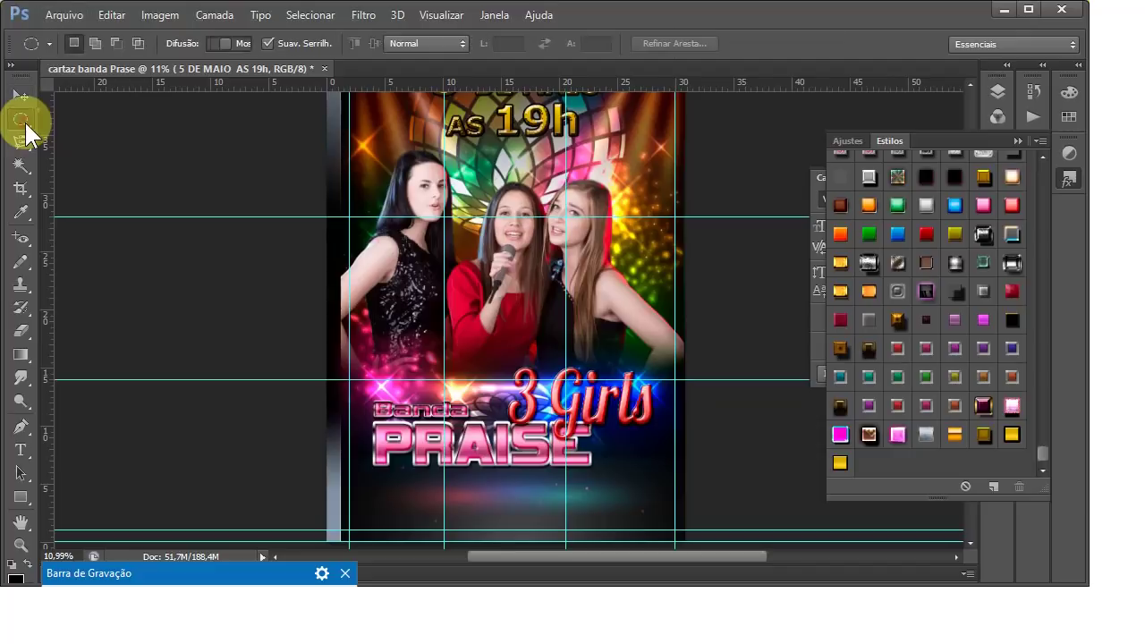
pyautogui.click(76, 117)
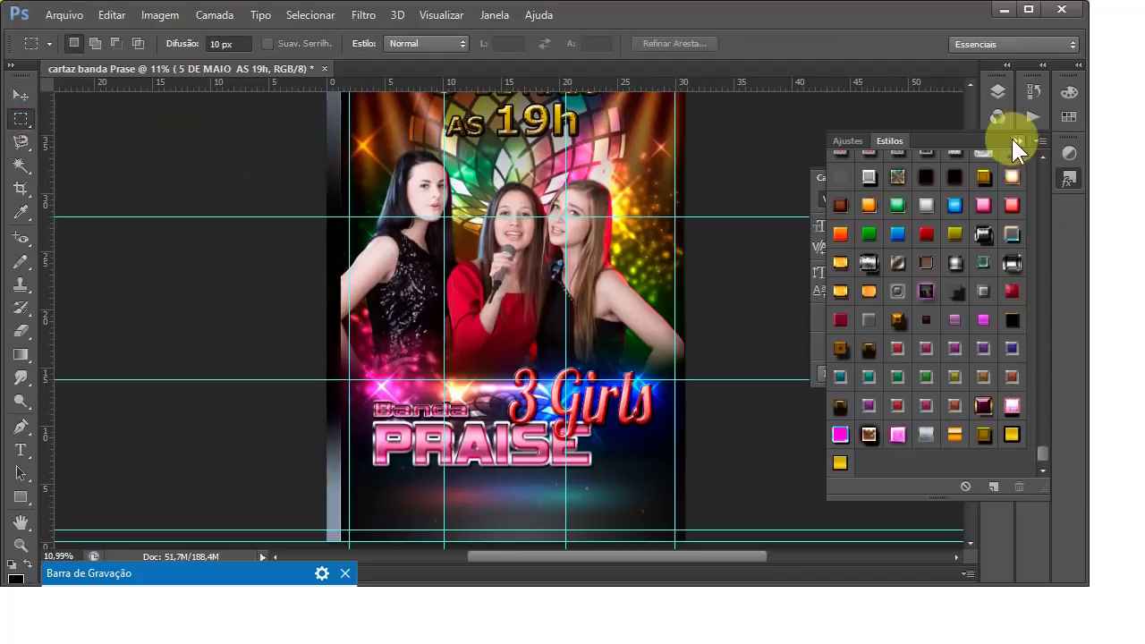
# Step: Create a new empty layer above the date text and name it 'forma'
pyautogui.click(1018, 139)
pyautogui.click(982, 178)
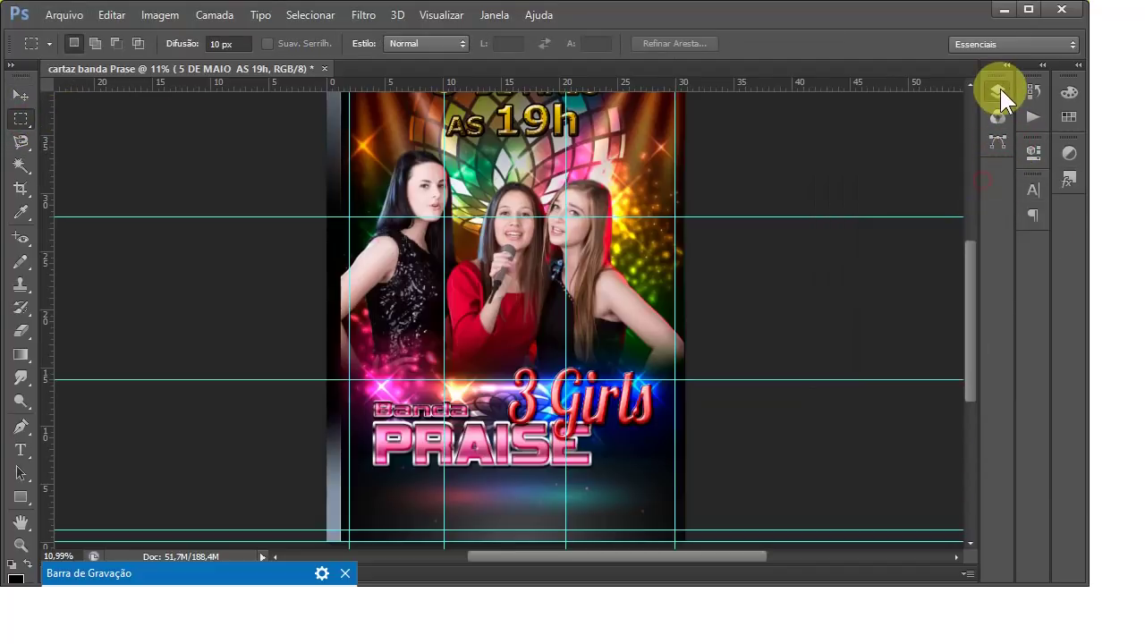
pyautogui.click(998, 91)
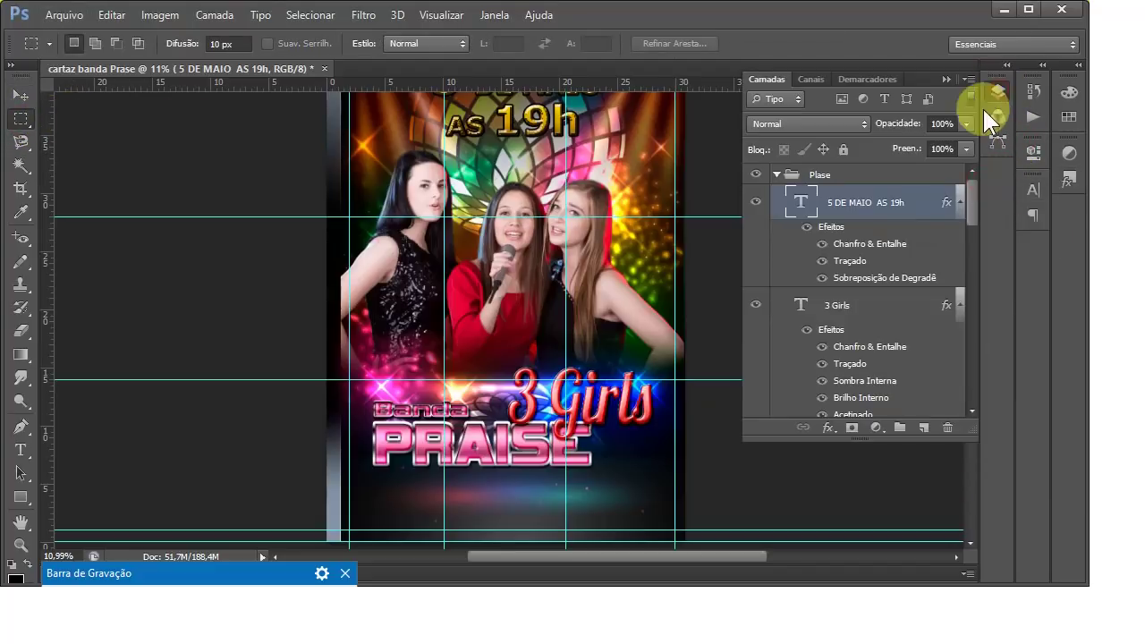
pyautogui.click(925, 428)
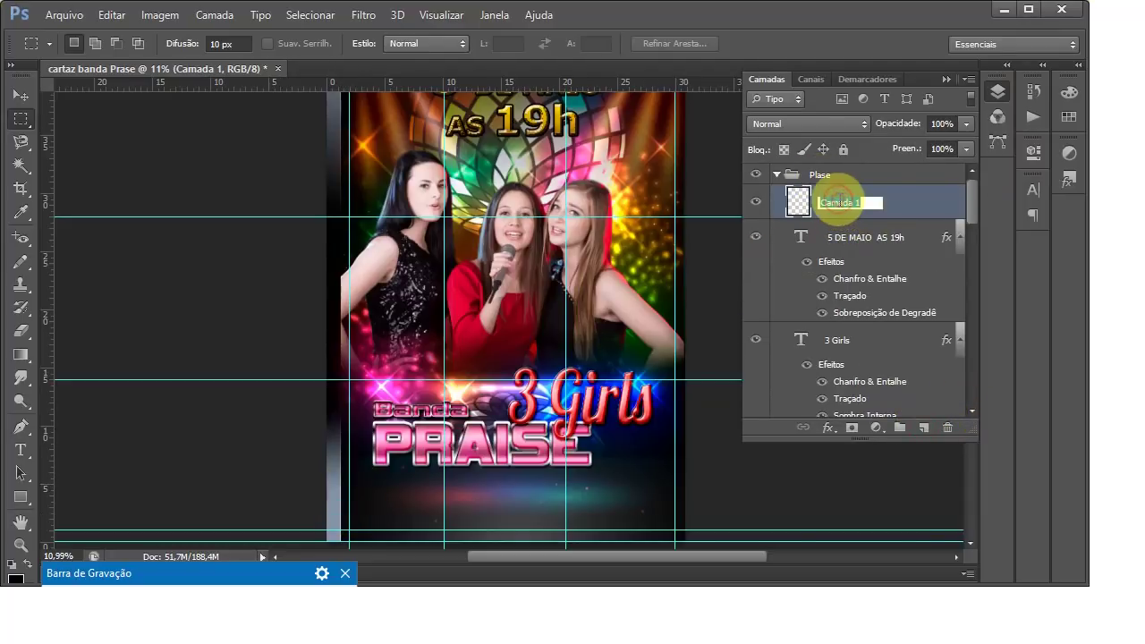
pyautogui.write('forma')
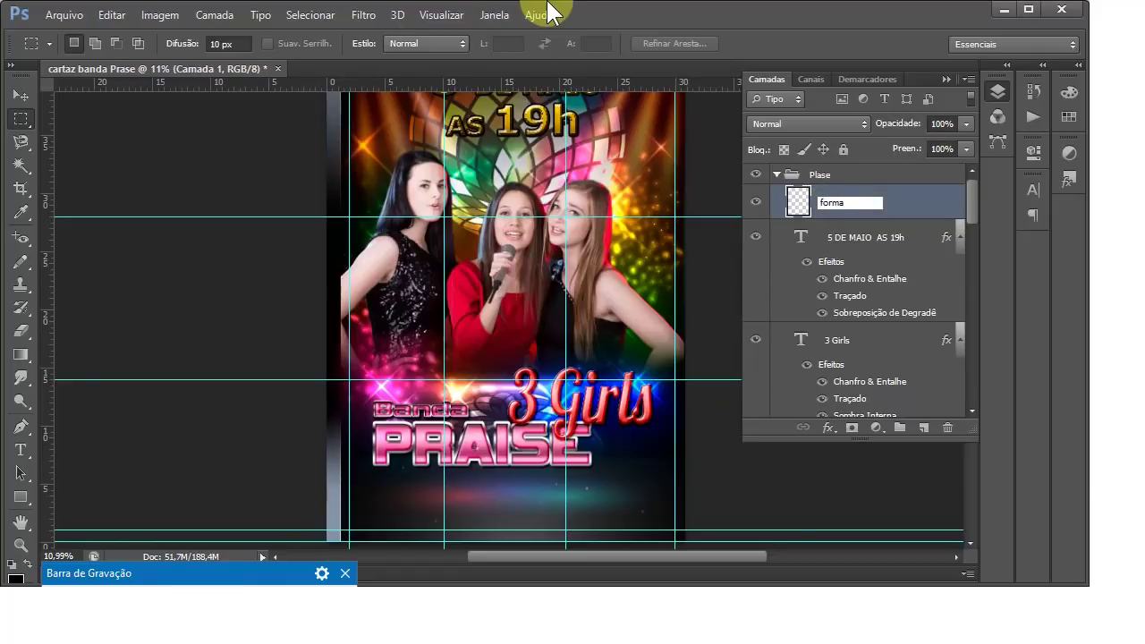
pyautogui.click(897, 208)
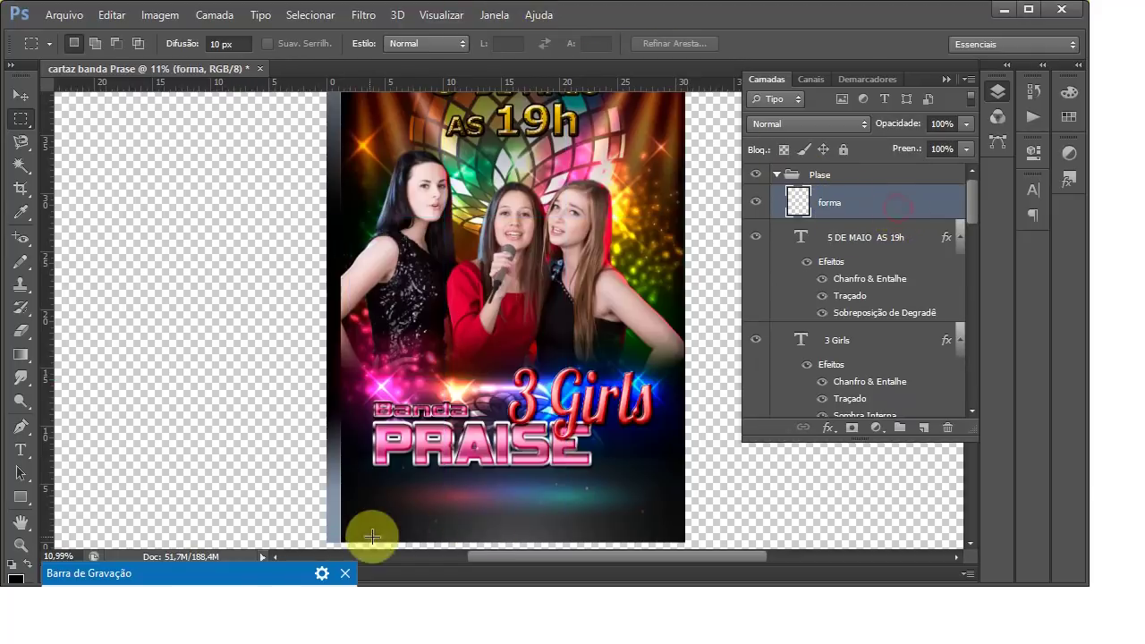
pyautogui.moveTo(341, 493); pyautogui.dragTo(686, 542)
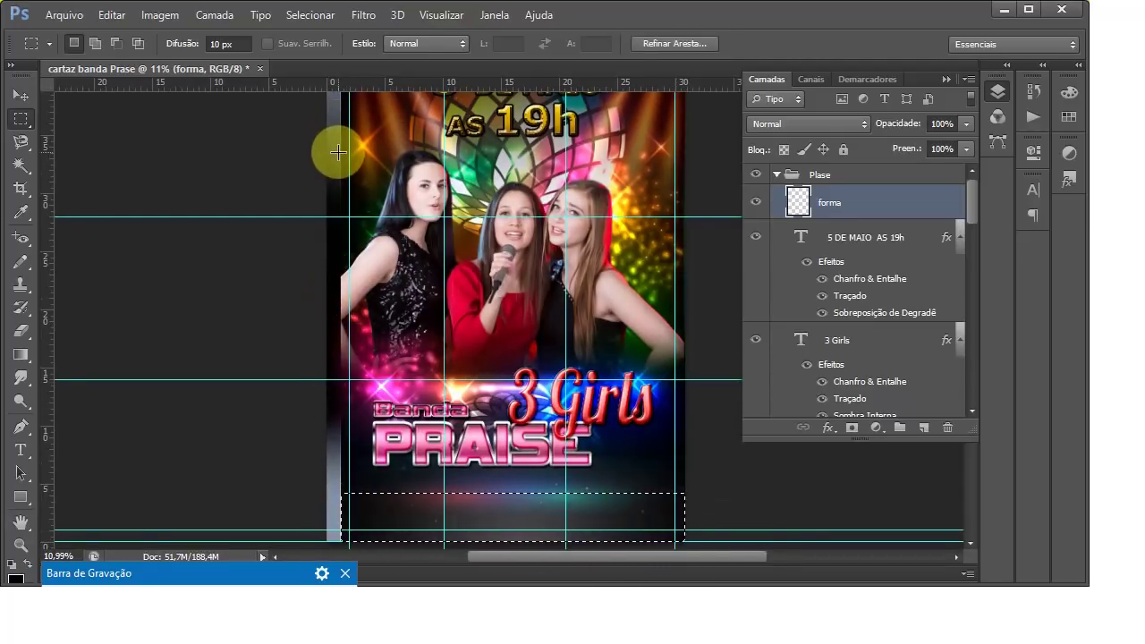
pyautogui.click(27, 98)
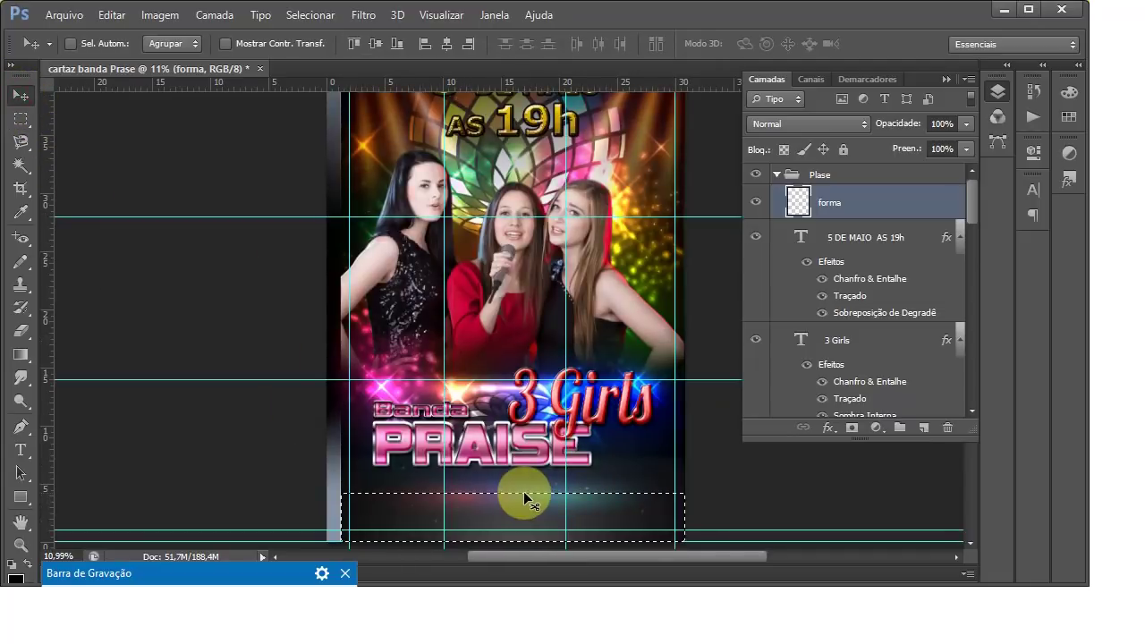
pyautogui.click(527, 500)
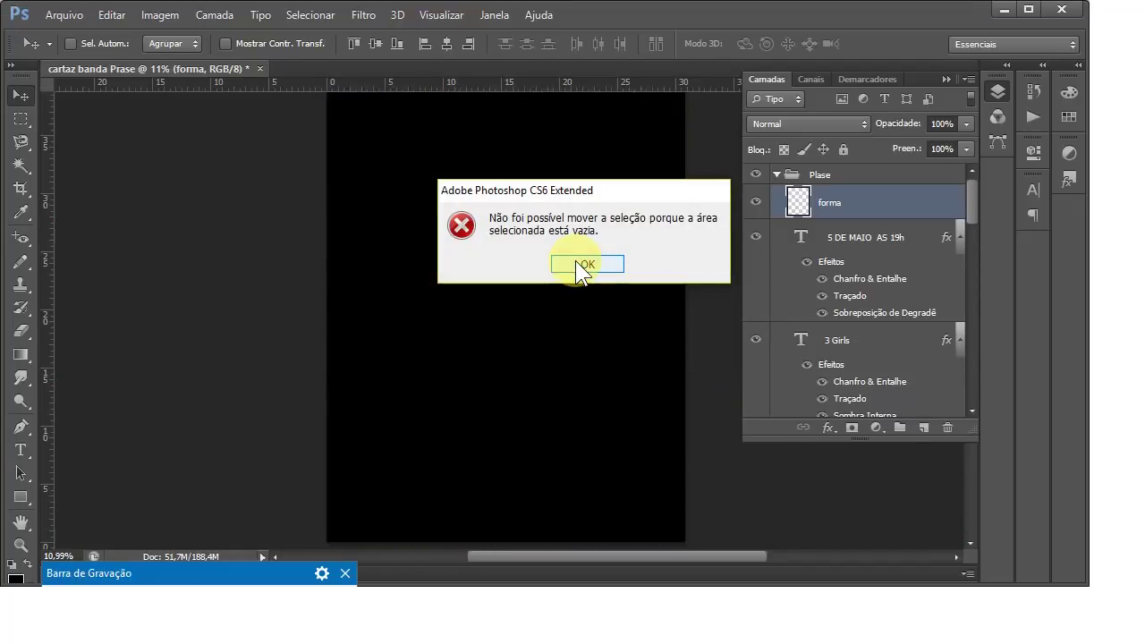
pyautogui.click(577, 262)
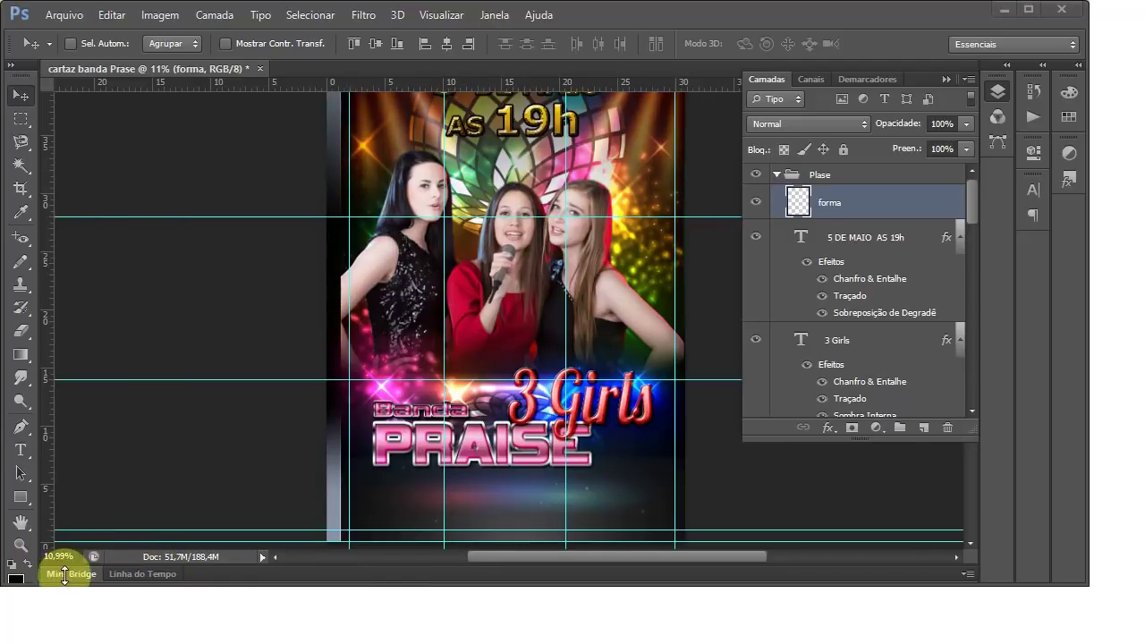
pyautogui.hotkey('ctrl', 'd')
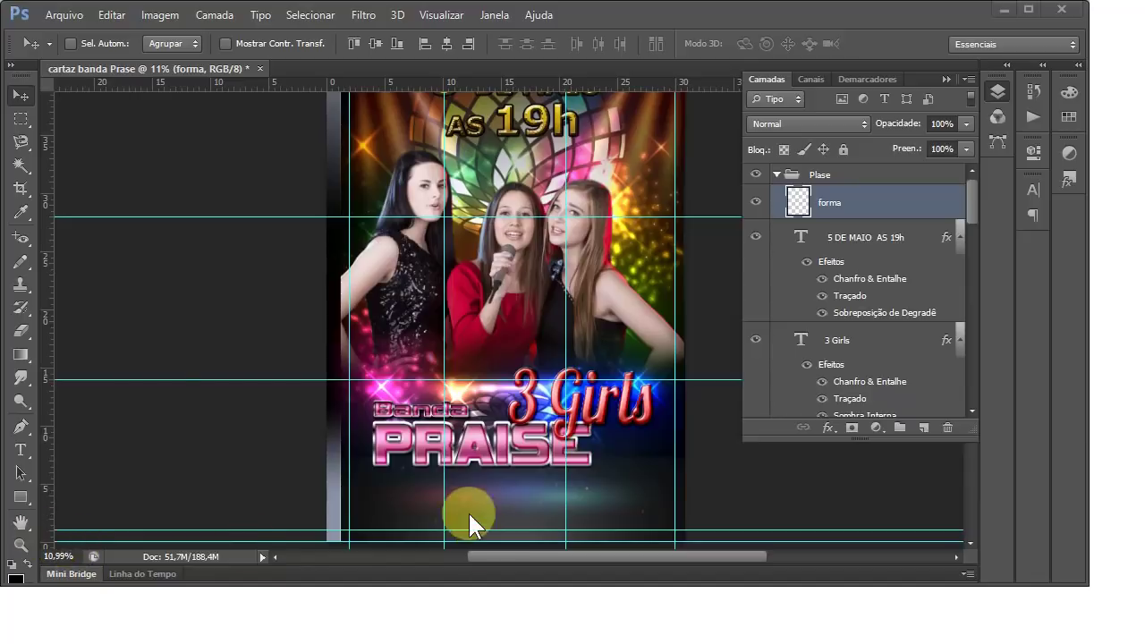
# Step: Fill the bottom strip selection with black using the Paint Bucket tool
pyautogui.click(30, 358)
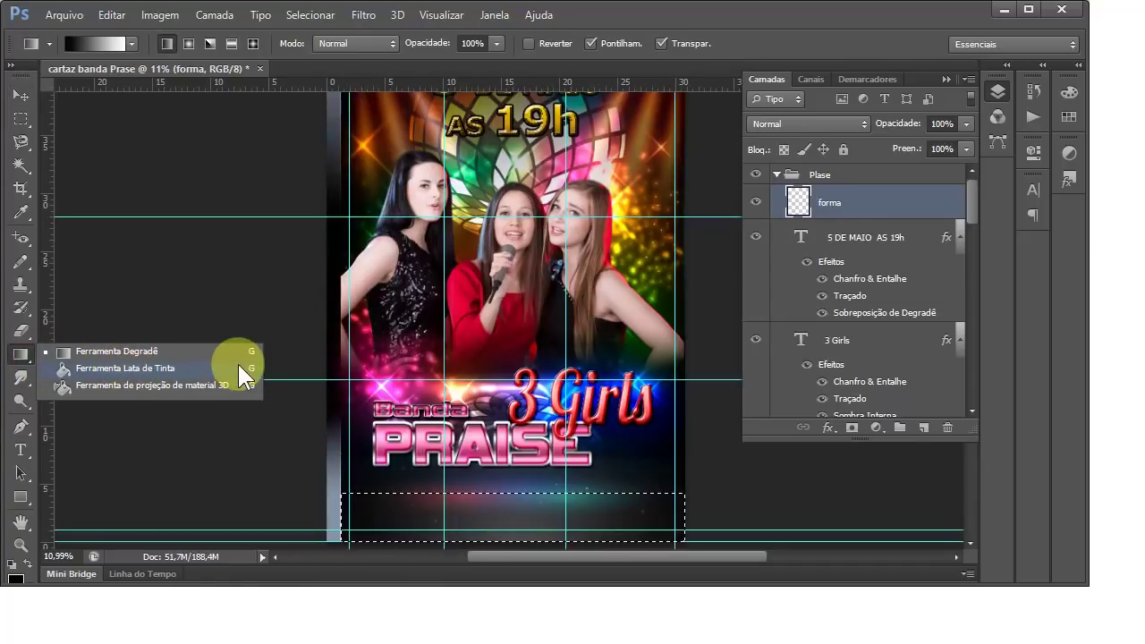
pyautogui.click(132, 368)
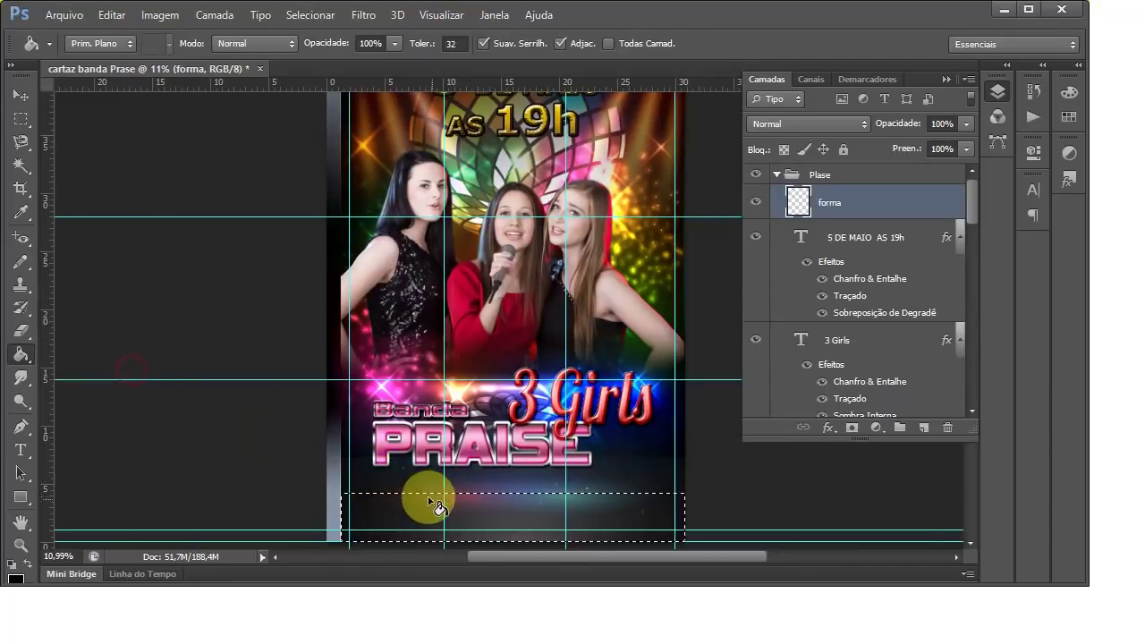
pyautogui.click(467, 503)
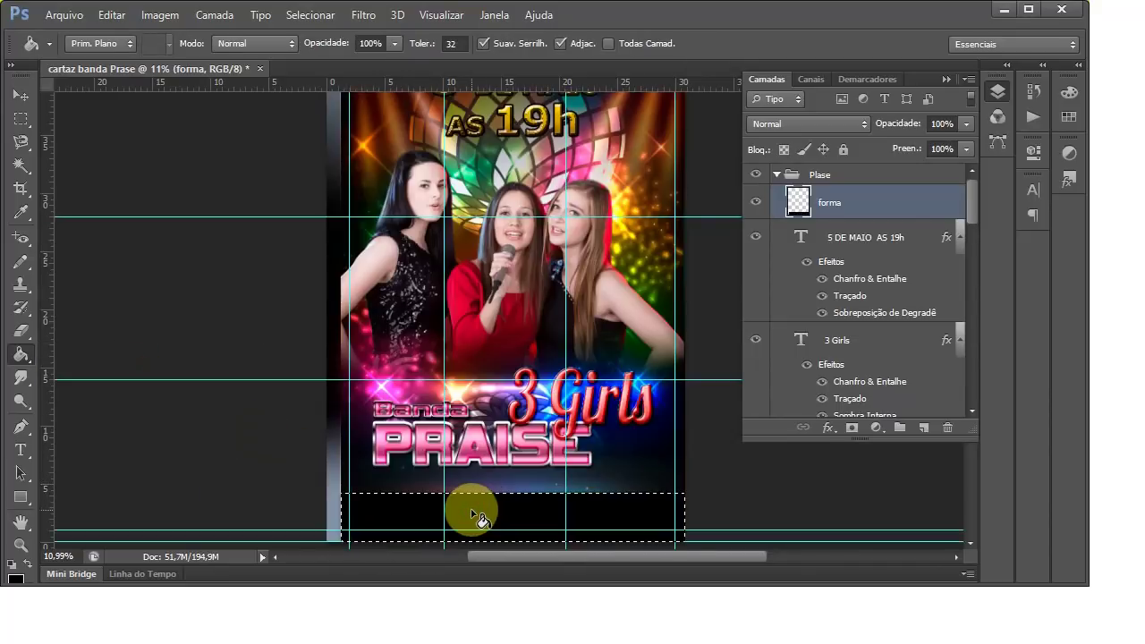
pyautogui.click(21, 95)
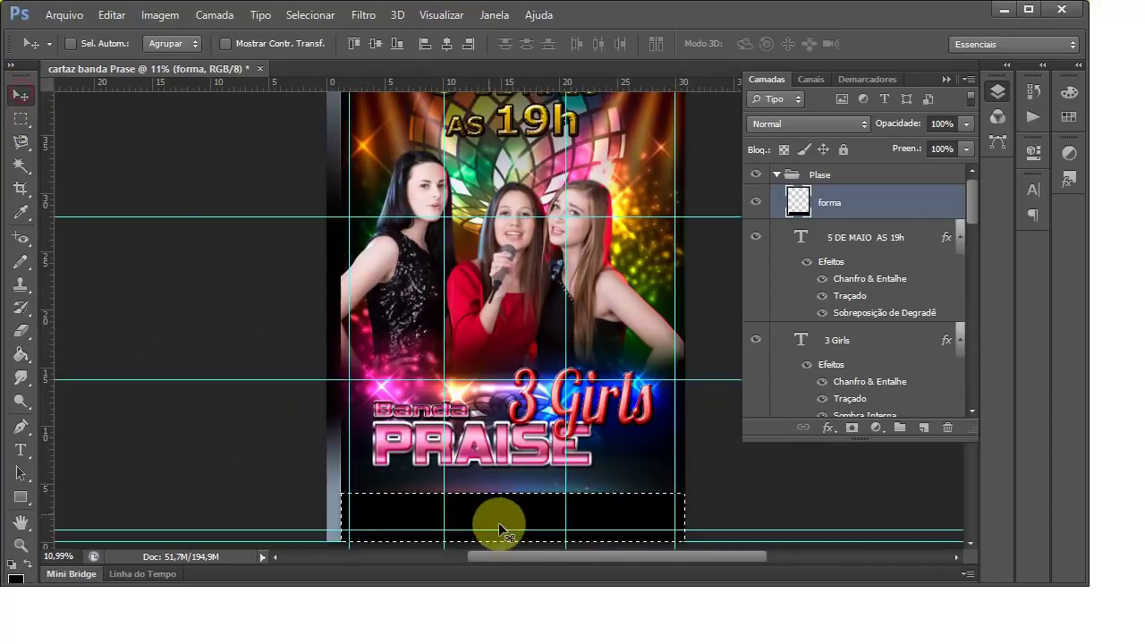
pyautogui.click(30, 362)
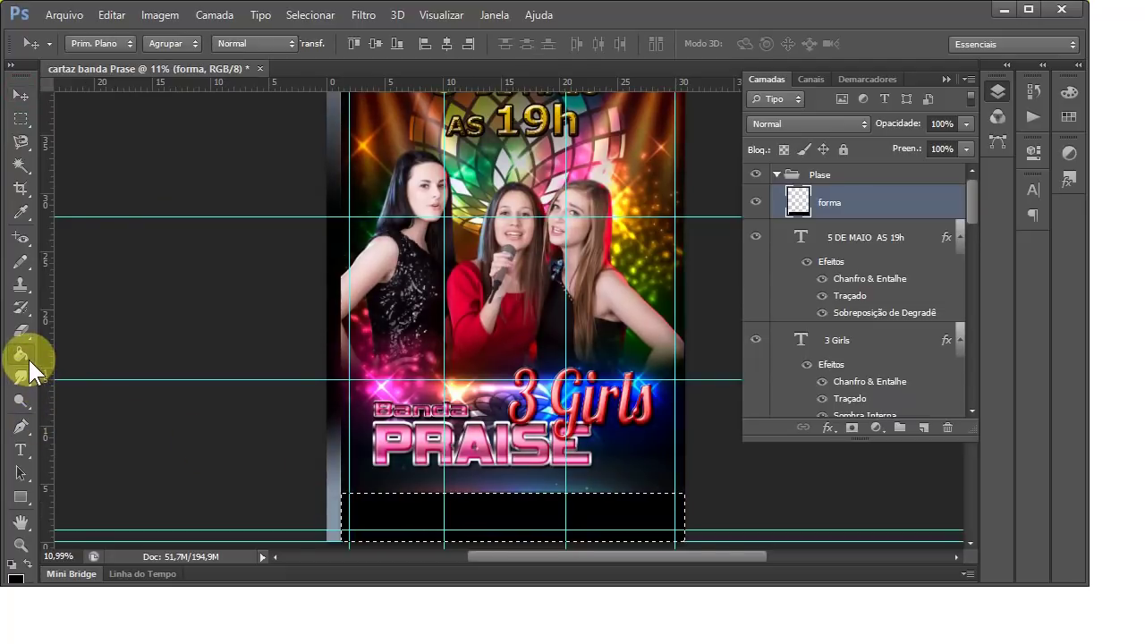
pyautogui.click(30, 362)
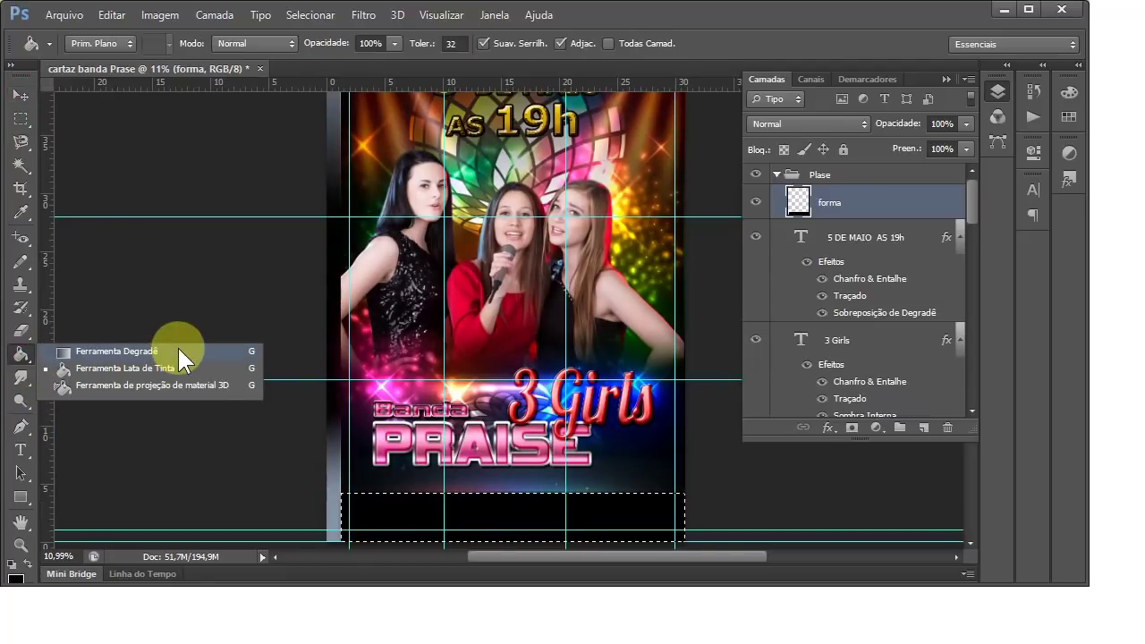
pyautogui.click(26, 356)
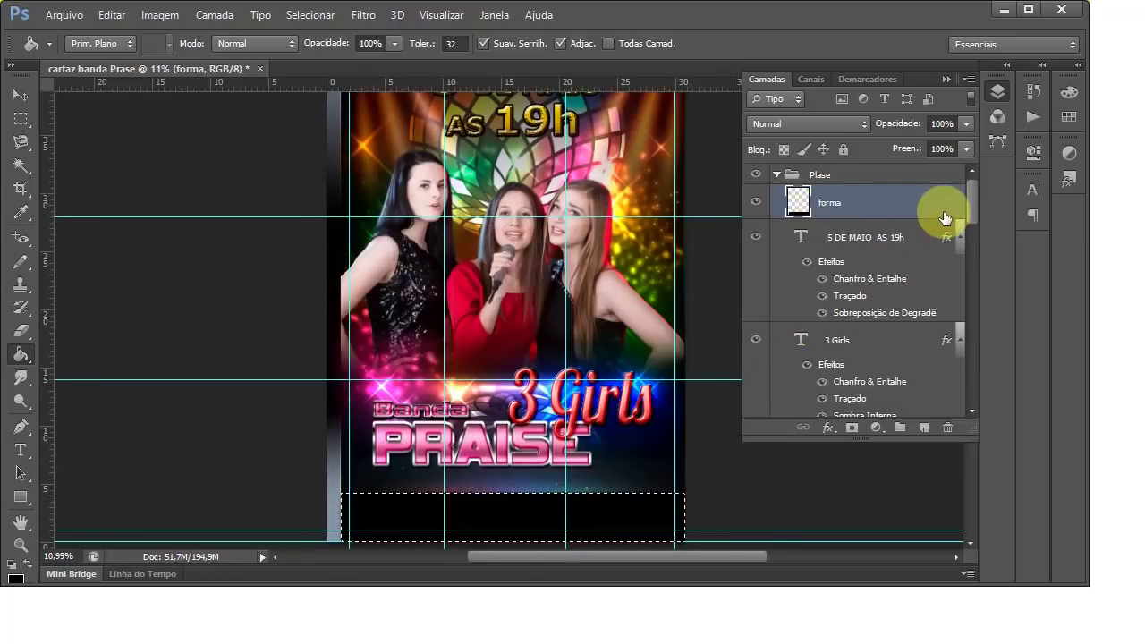
# Step: Enable a black-to-white Gradient Overlay (Sobreposição de Degradê) in the forma layer's style
pyautogui.doubleClick(946, 212)
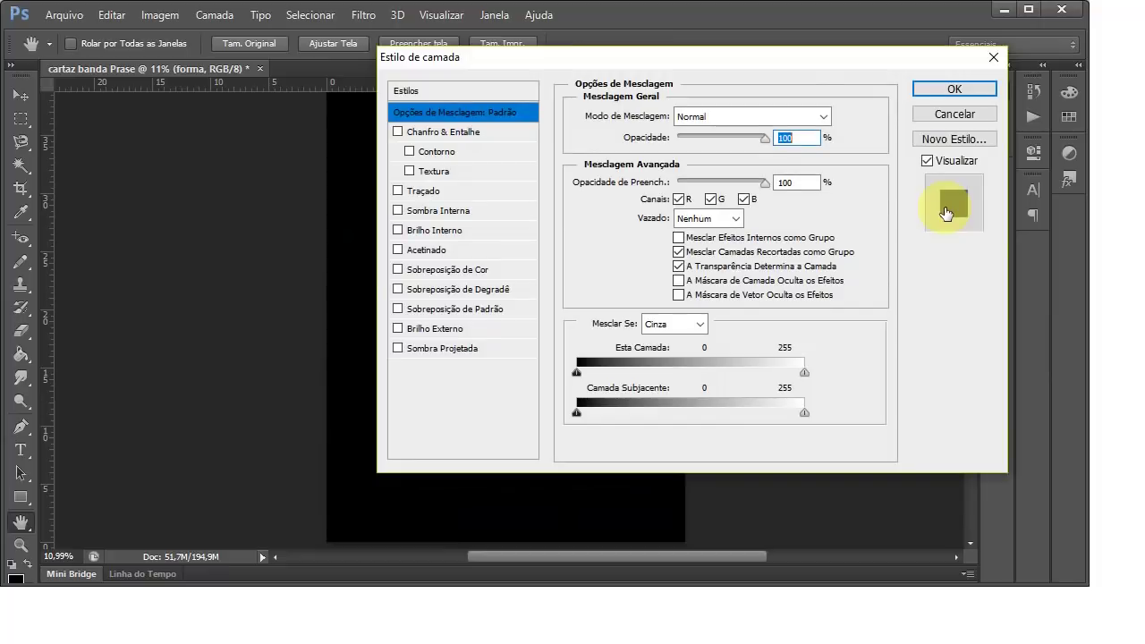
pyautogui.moveTo(718, 65); pyautogui.dragTo(875, 57)
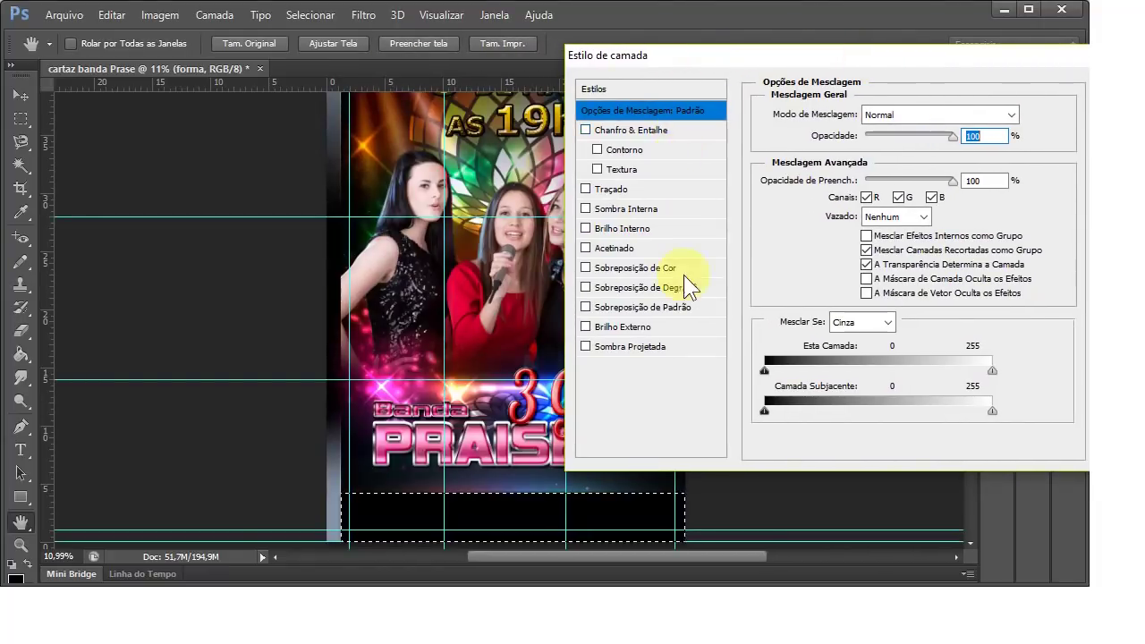
pyautogui.click(605, 287)
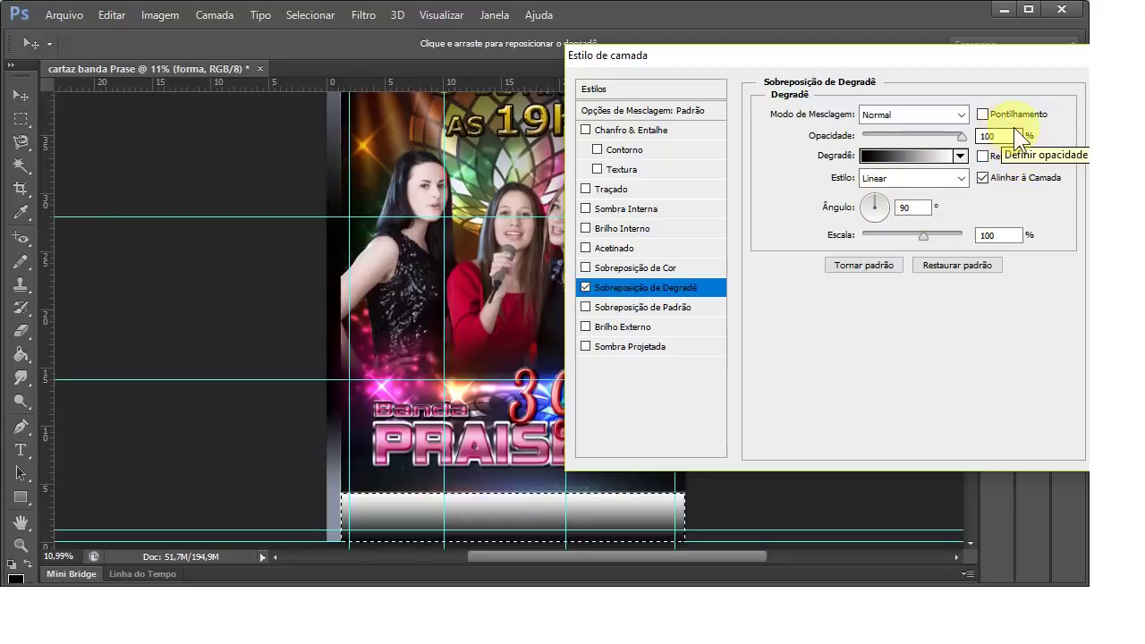
pyautogui.moveTo(970, 66); pyautogui.dragTo(914, 32)
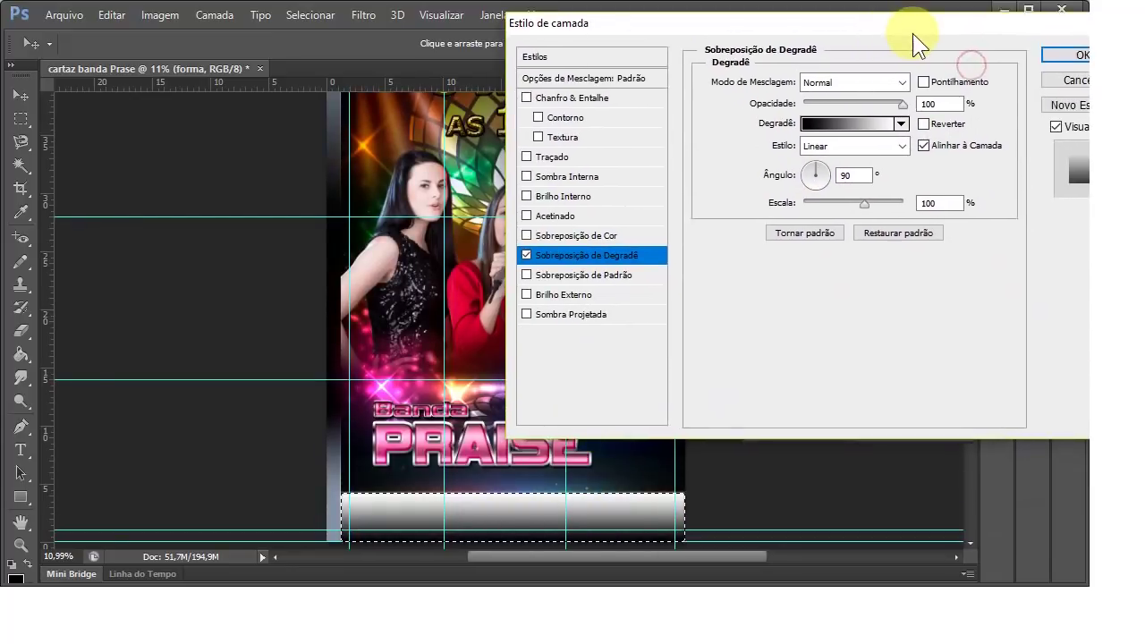
# Step: Replace the overlay gradient with the Advent Children metallic preset
pyautogui.click(859, 121)
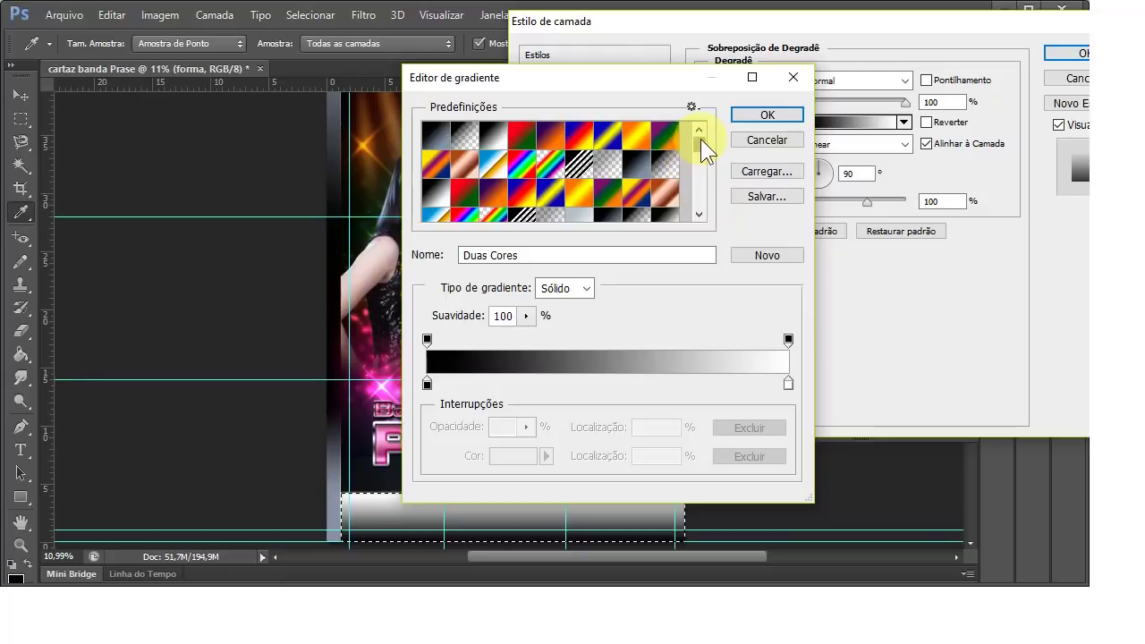
pyautogui.scroll(-3, 702, 143)
pyautogui.scroll(2, 701, 144)
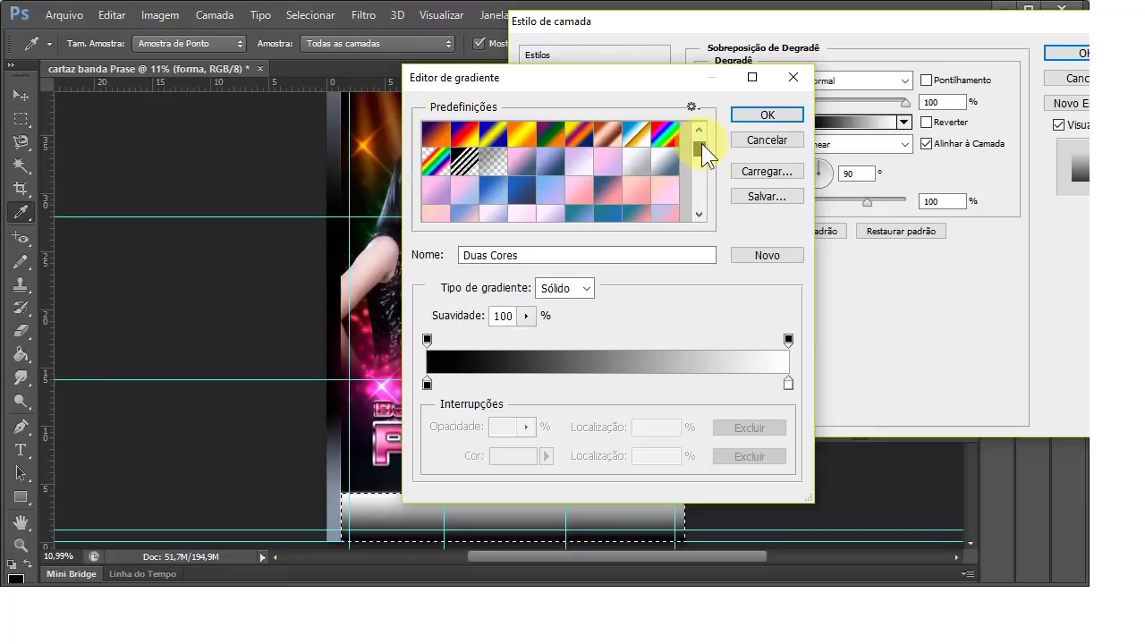
pyautogui.click(672, 167)
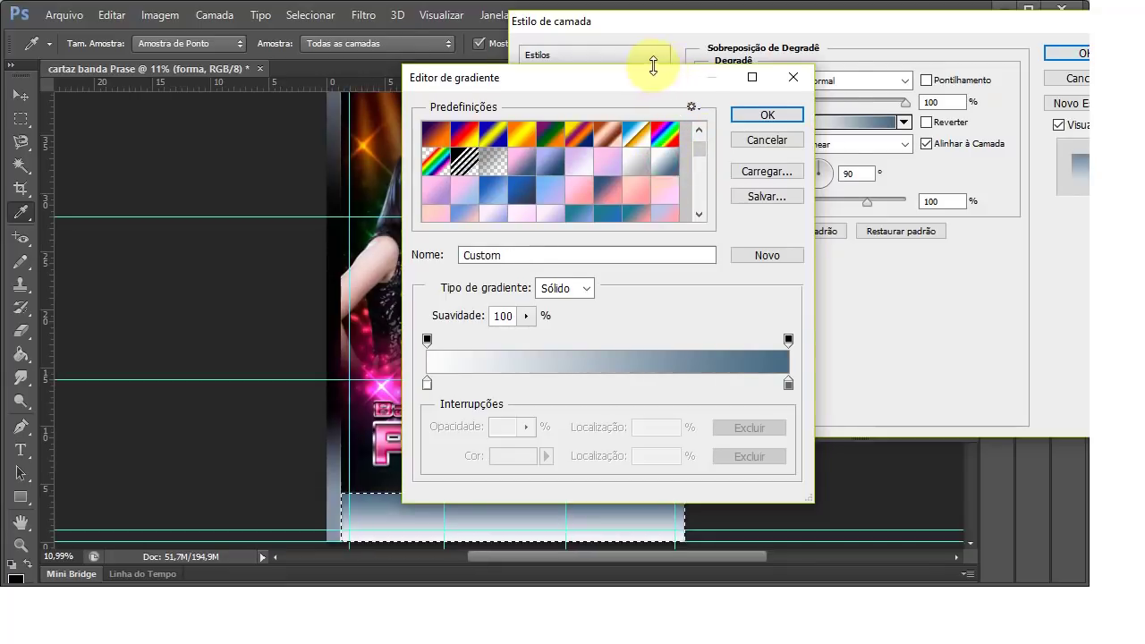
pyautogui.moveTo(614, 84); pyautogui.dragTo(797, 50)
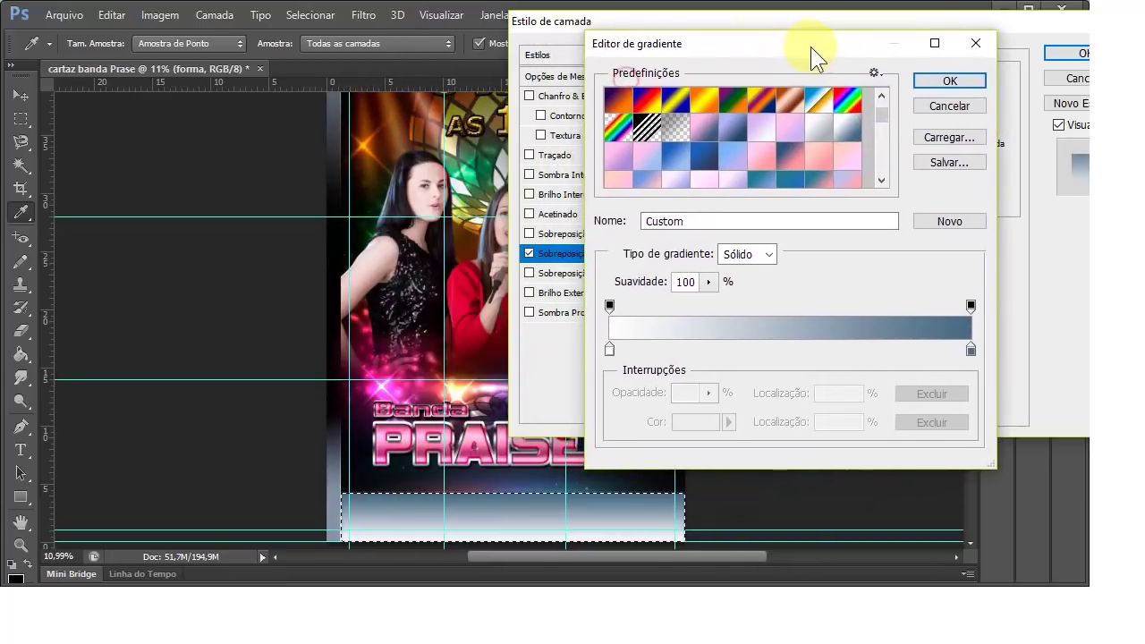
pyautogui.click(882, 181)
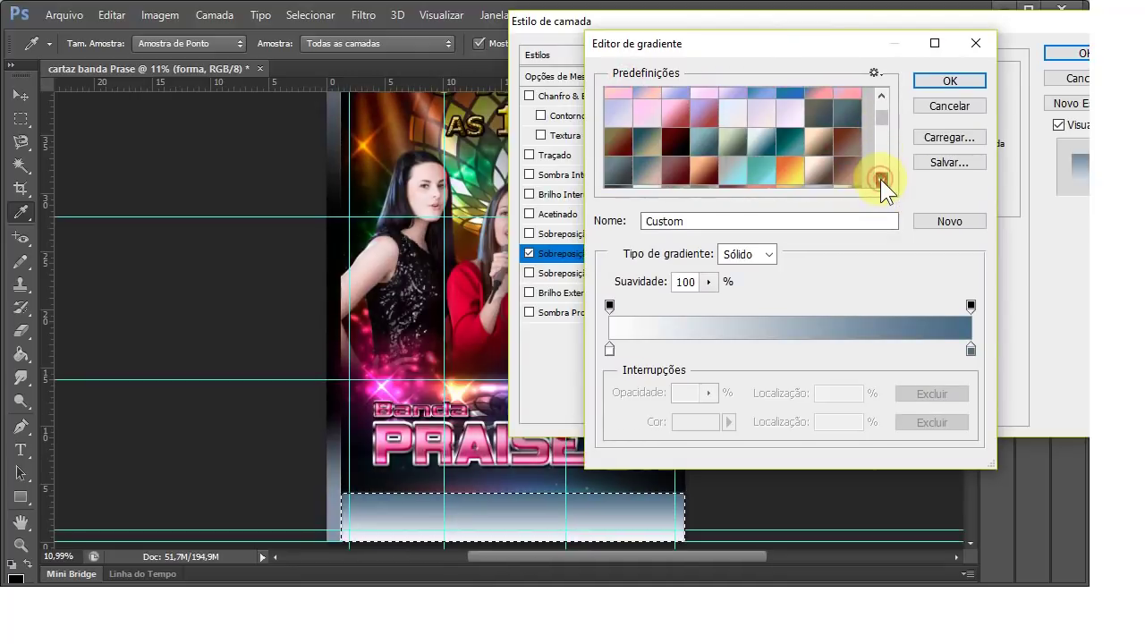
pyautogui.click(791, 149)
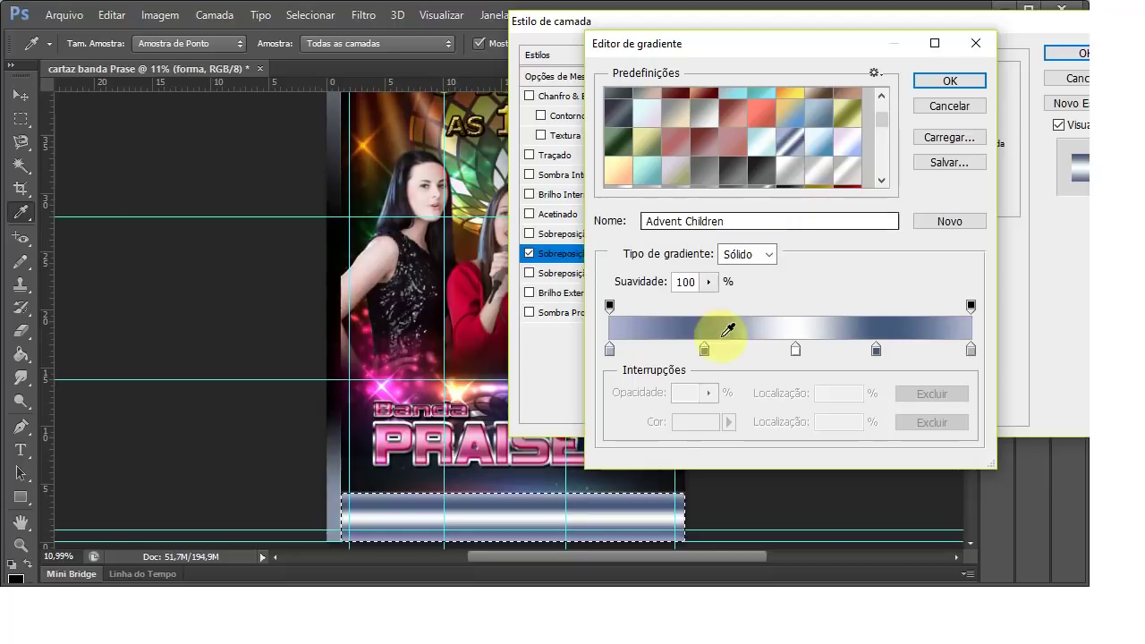
# Step: Move the gradient's colour stops to about 9%, 95% and 98% and confirm
pyautogui.moveTo(704, 351); pyautogui.dragTo(631, 350)
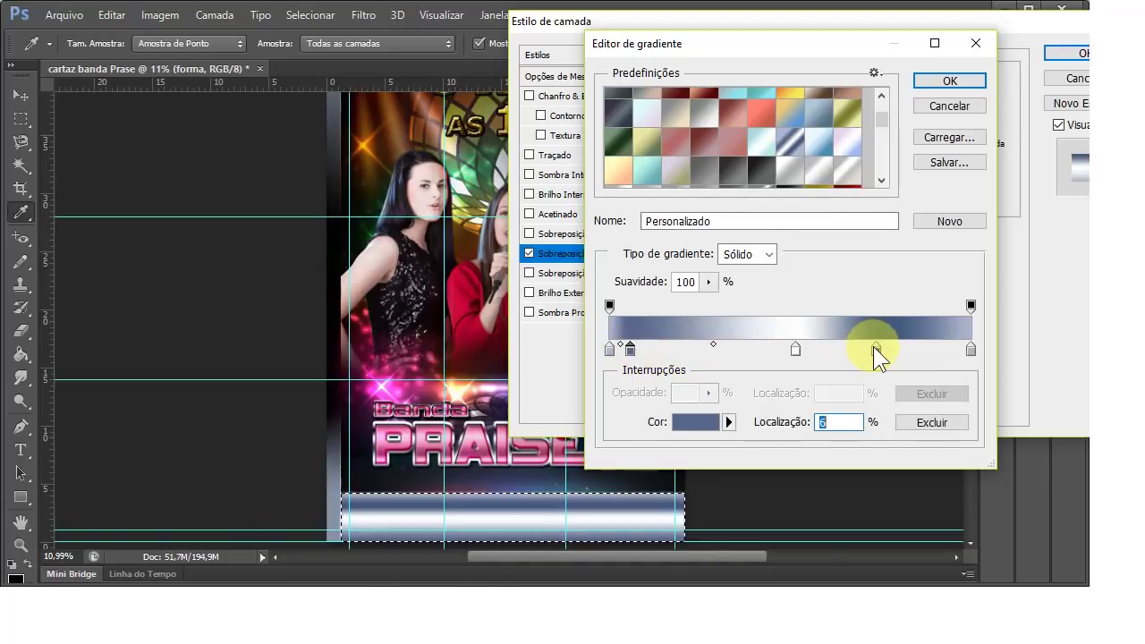
pyautogui.moveTo(876, 349); pyautogui.dragTo(969, 346)
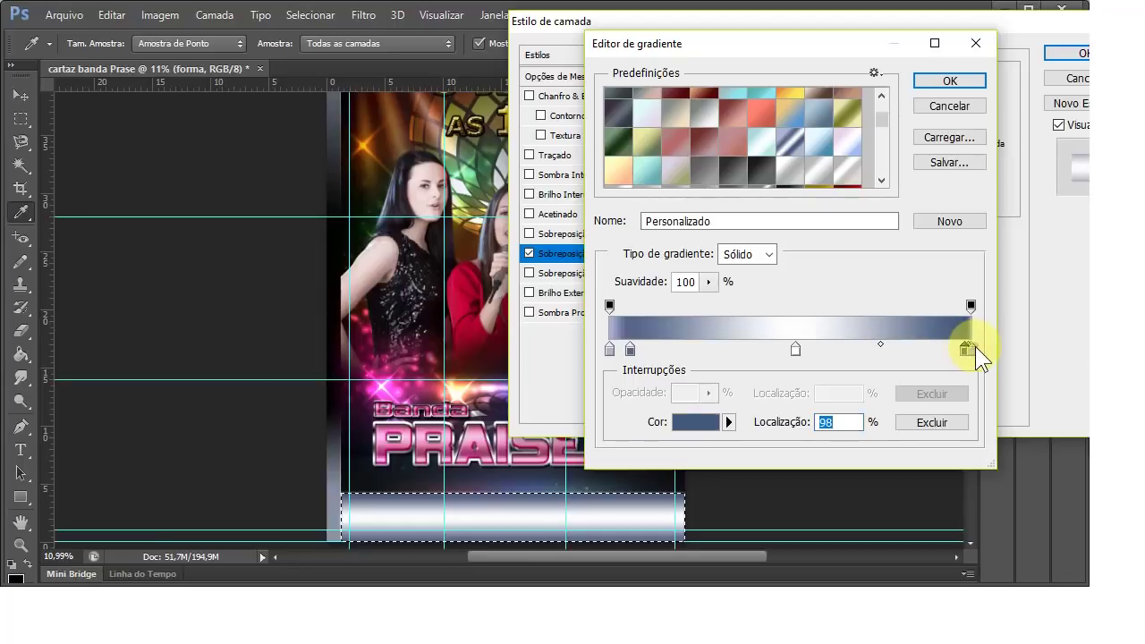
pyautogui.click(975, 347)
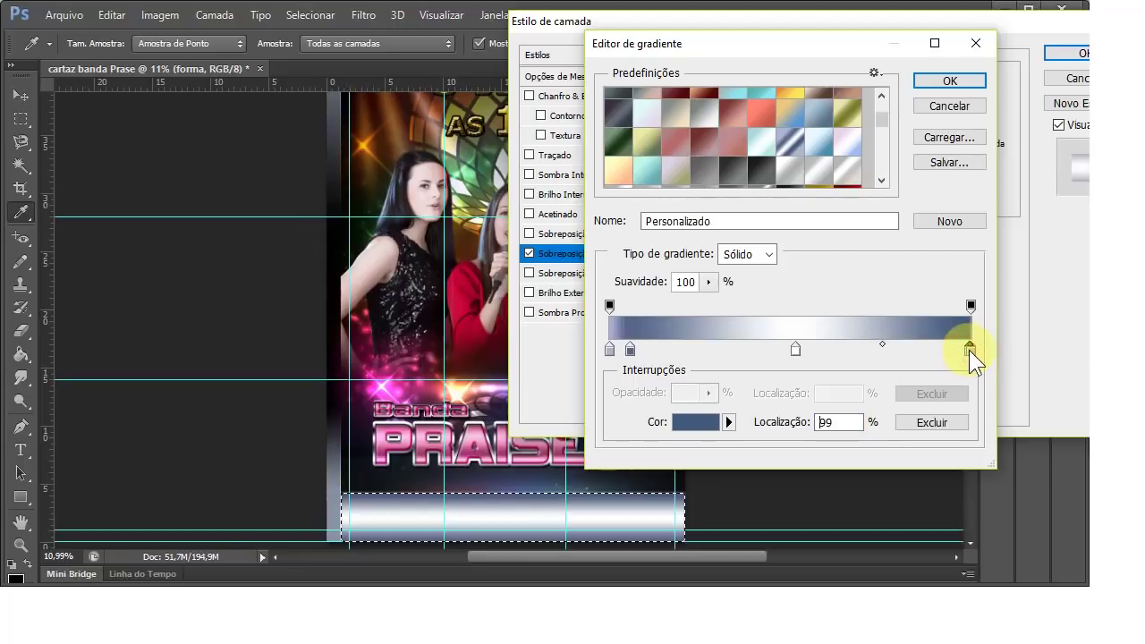
pyautogui.moveTo(969, 350); pyautogui.dragTo(965, 350)
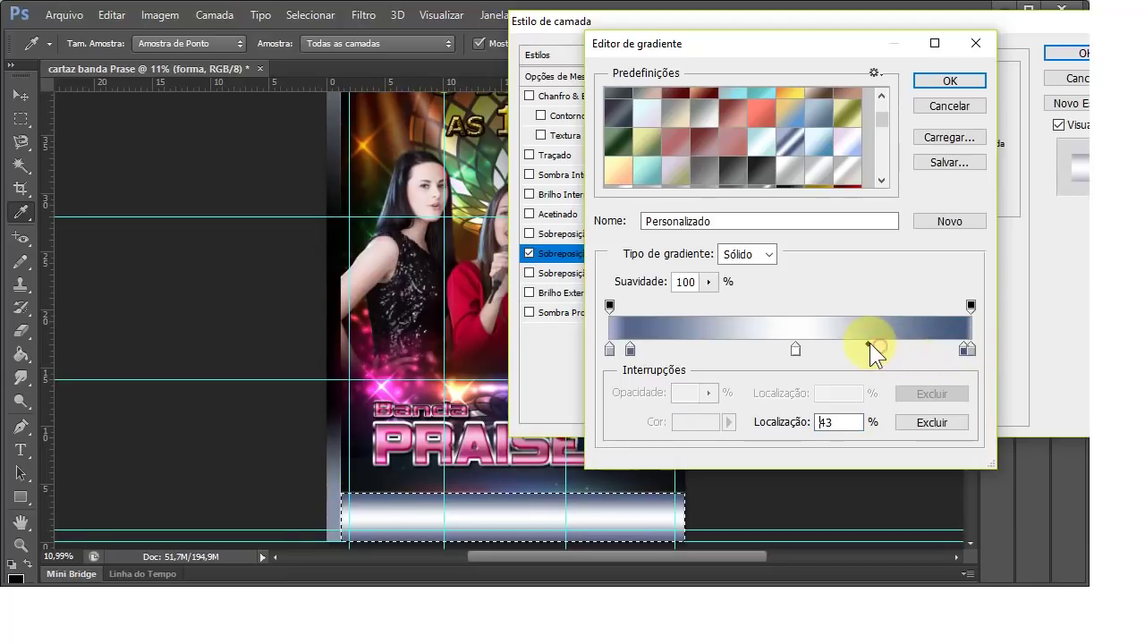
pyautogui.moveTo(631, 350); pyautogui.dragTo(646, 352)
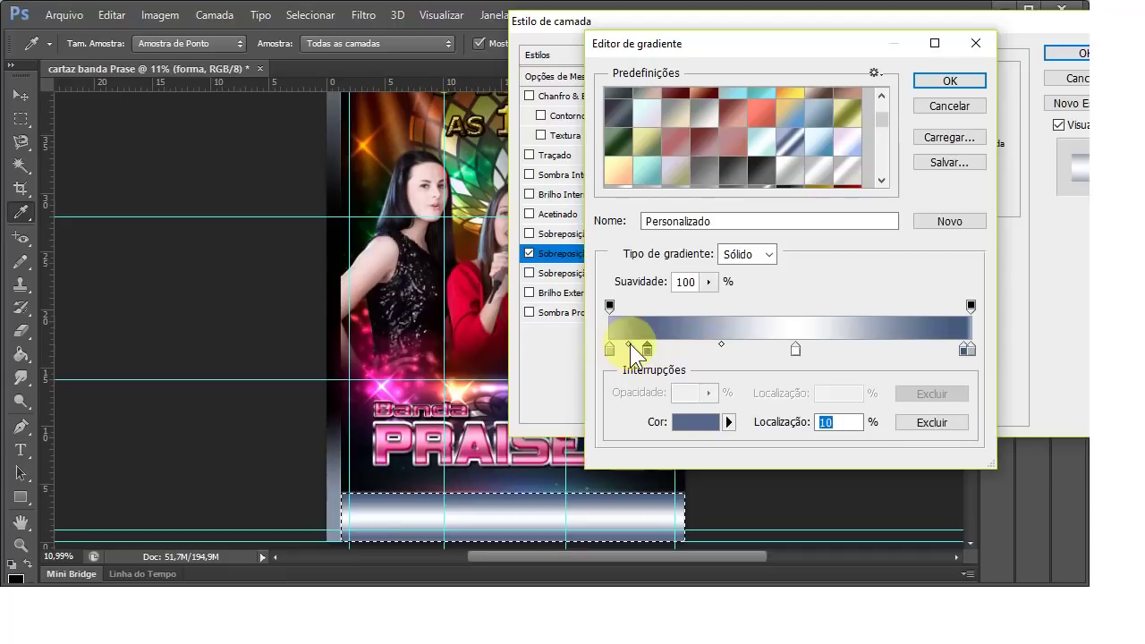
pyautogui.click(627, 345)
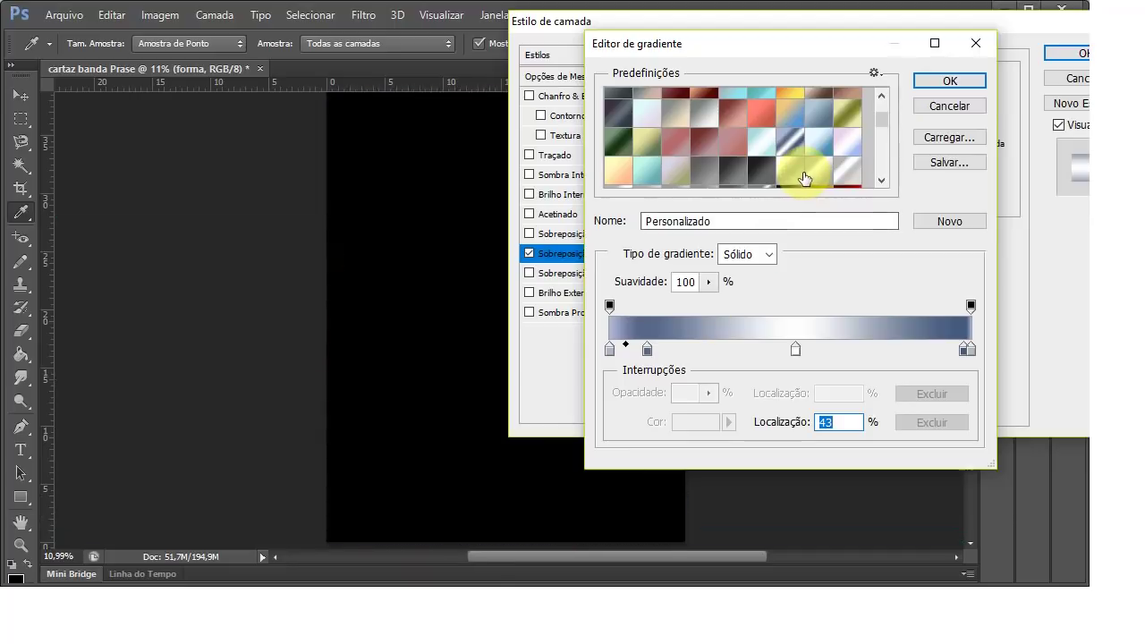
pyautogui.click(934, 80)
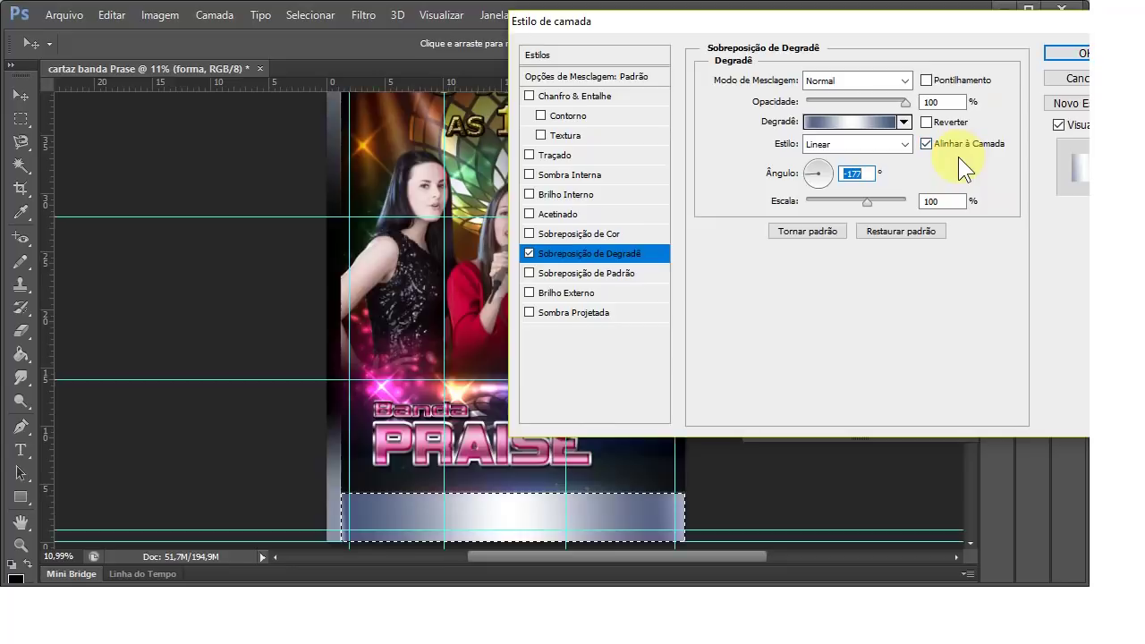
# Step: Load the MEUS GRADIENTES.GRD gradient set and accept the band's Gradient Overlay
pyautogui.moveTo(912, 19); pyautogui.dragTo(783, 26)
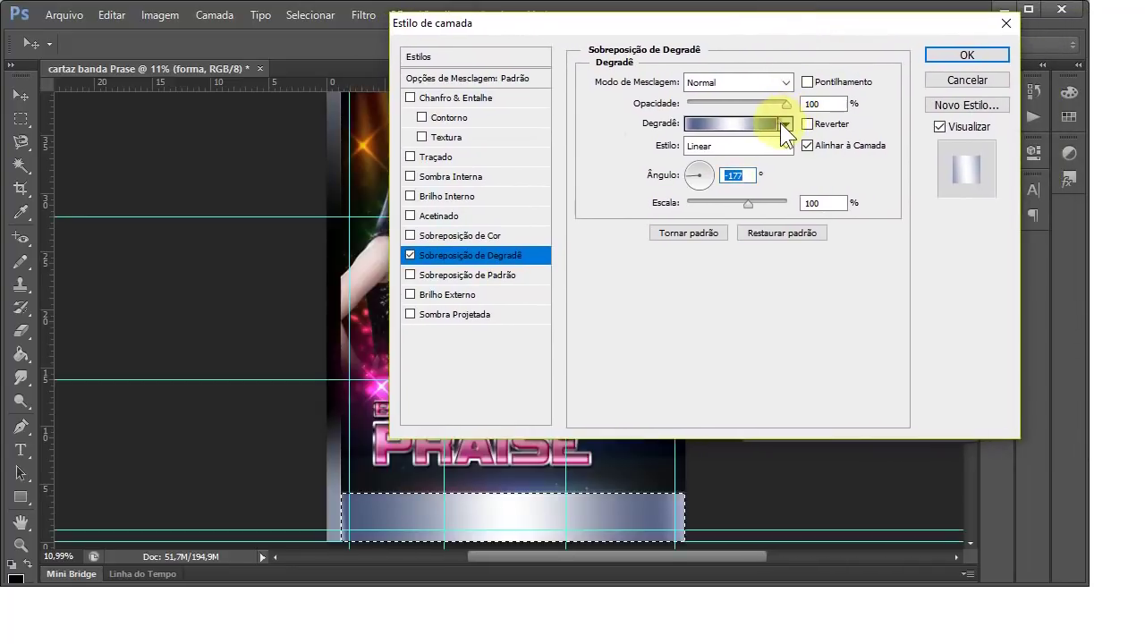
pyautogui.click(780, 123)
pyautogui.click(837, 150)
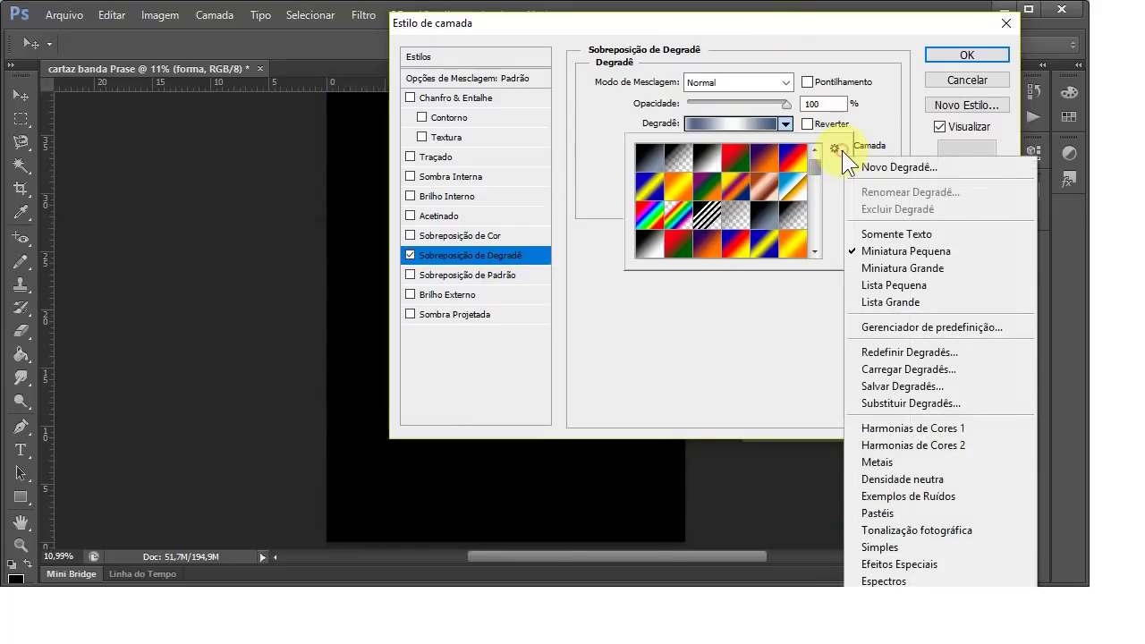
pyautogui.click(902, 369)
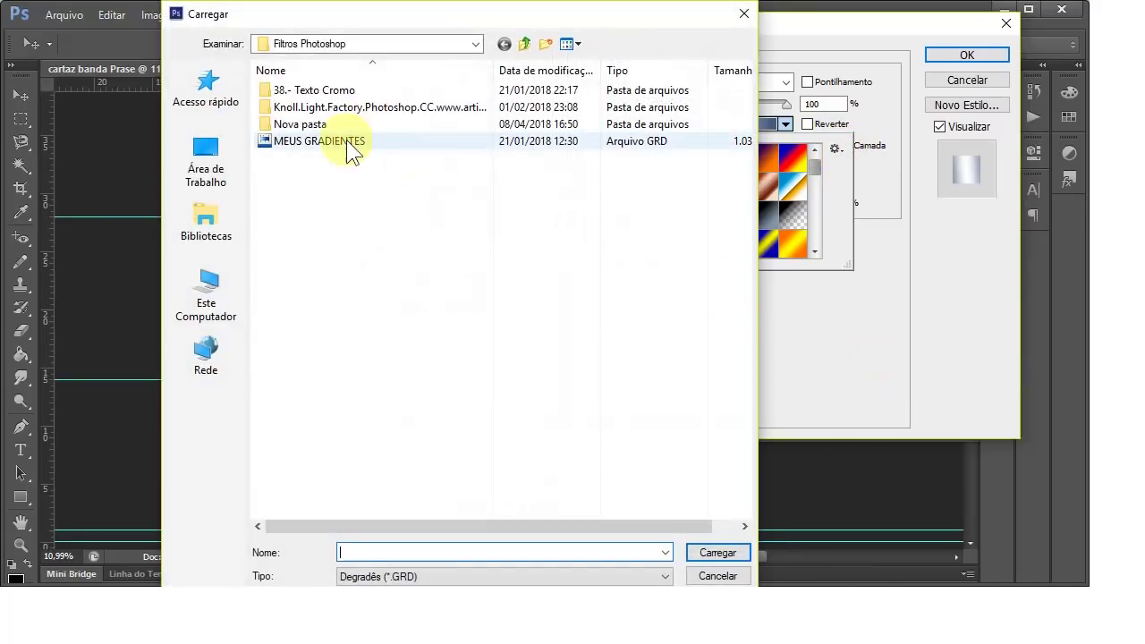
pyautogui.click(368, 142)
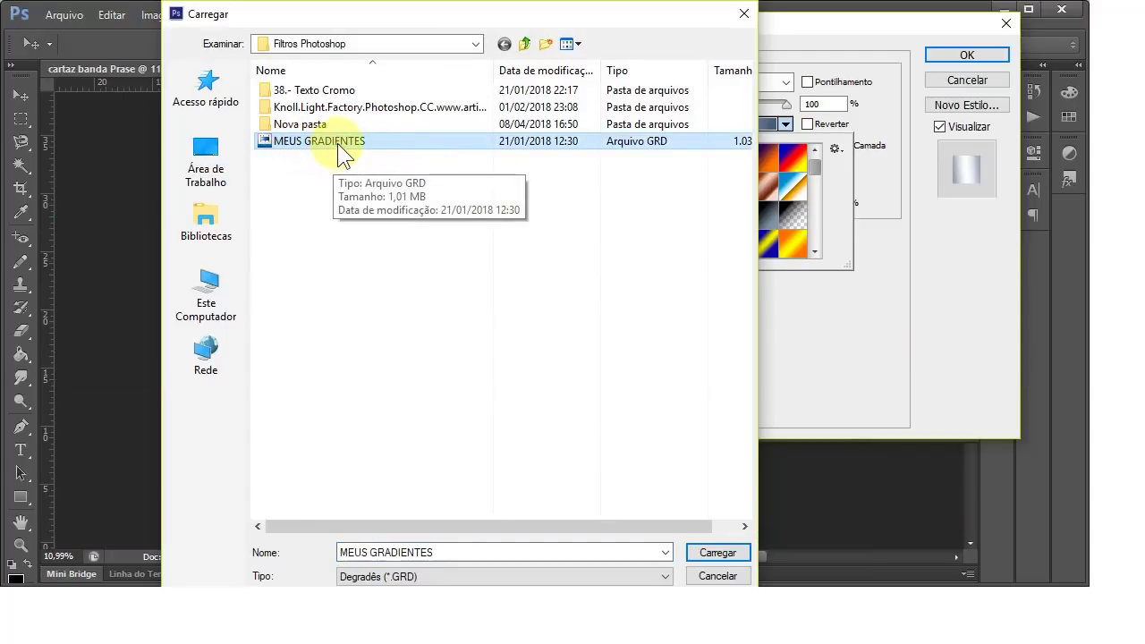
pyautogui.click(724, 576)
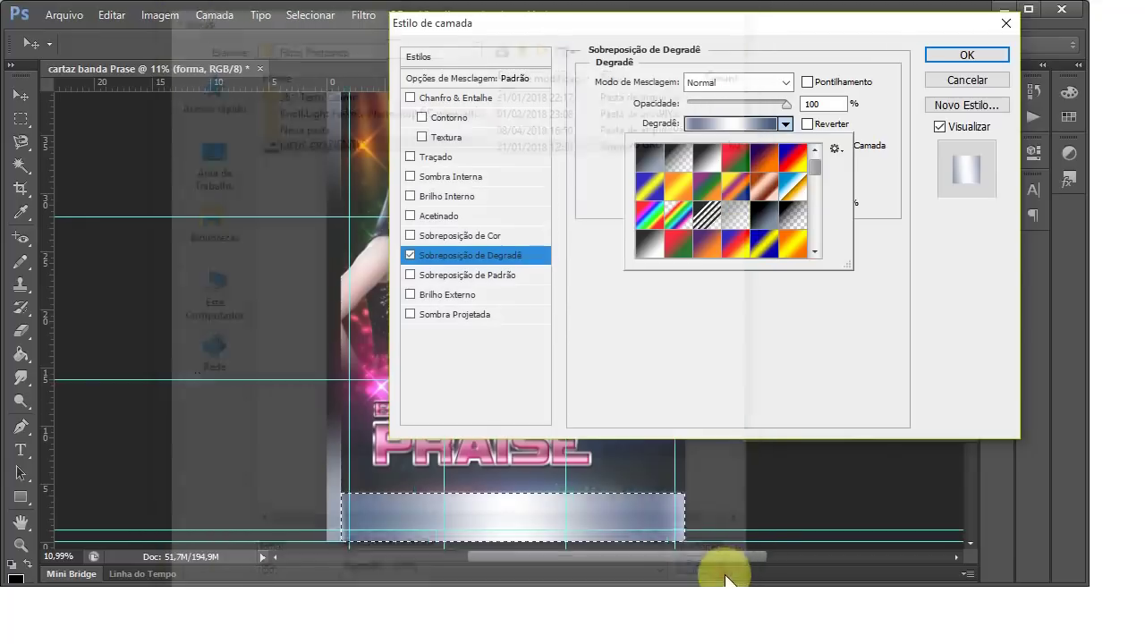
pyautogui.moveTo(896, 21); pyautogui.dragTo(959, 29)
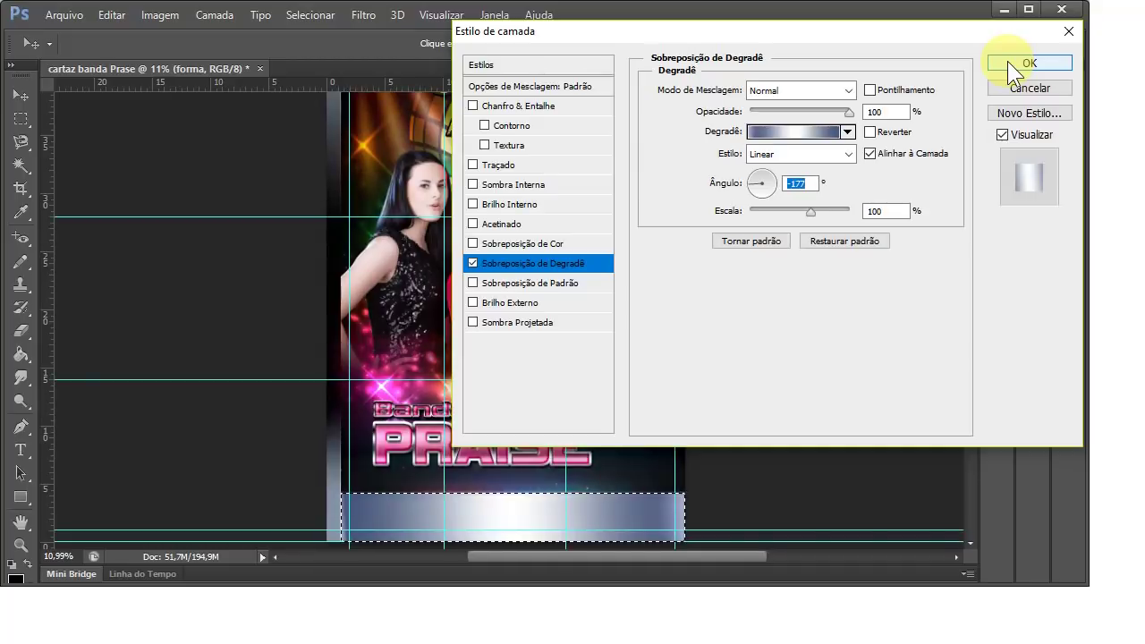
pyautogui.click(1008, 60)
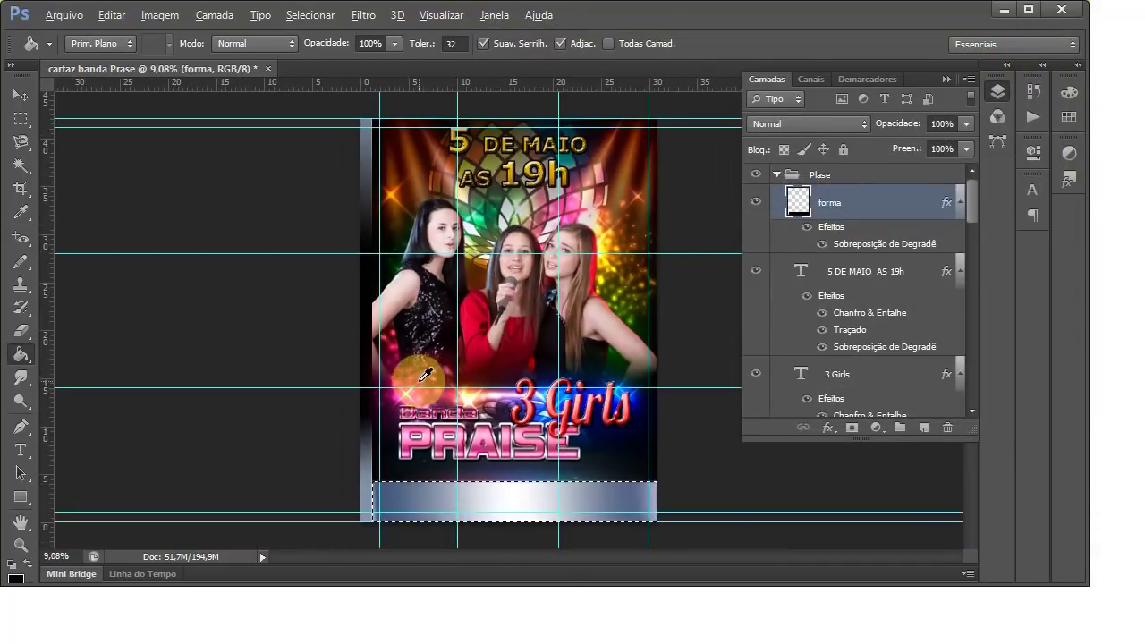
# Step: Add Bevel & Emboss with Texture to forma and show the Padrão pattern choices
pyautogui.scroll(1, 524, 542)
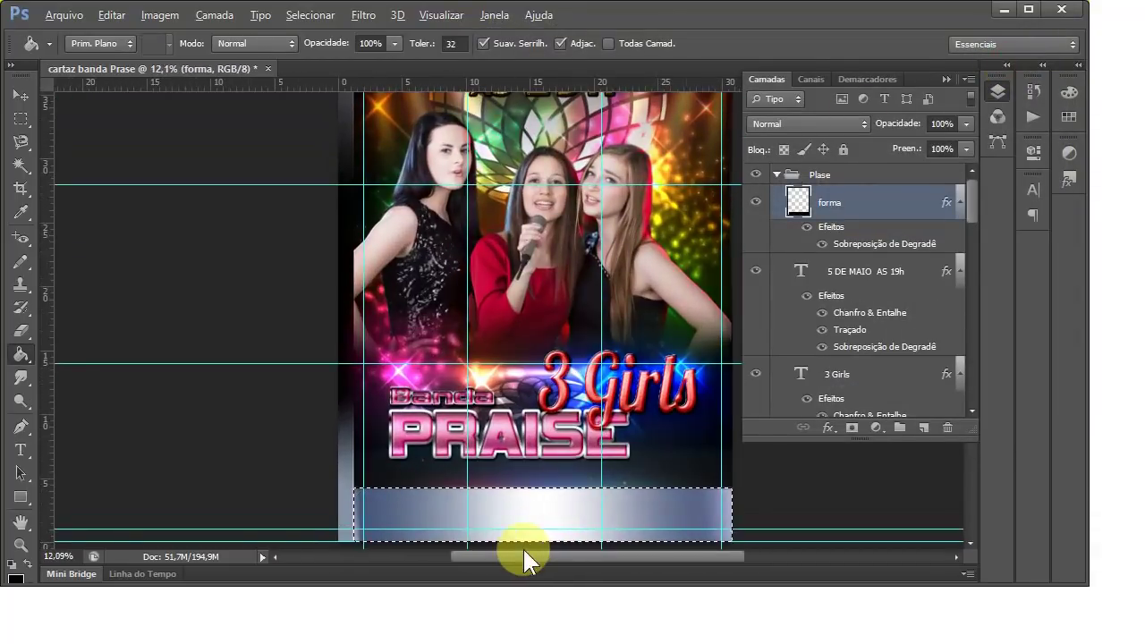
pyautogui.scroll(2, 767, 542)
pyautogui.scroll(-1, 669, 508)
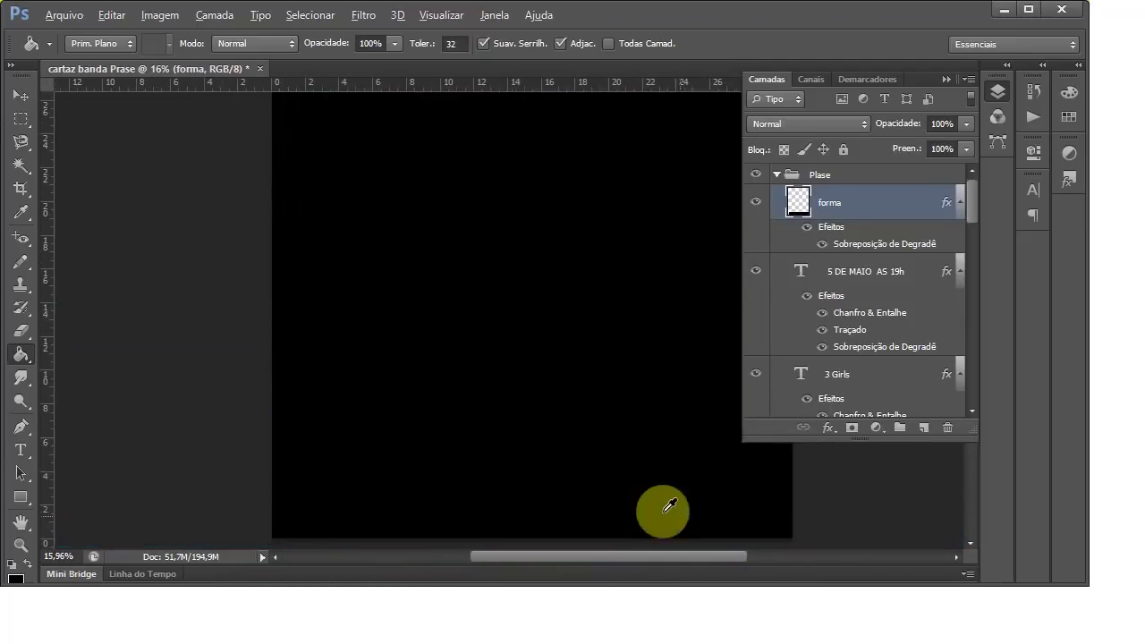
pyautogui.scroll(1, 670, 508)
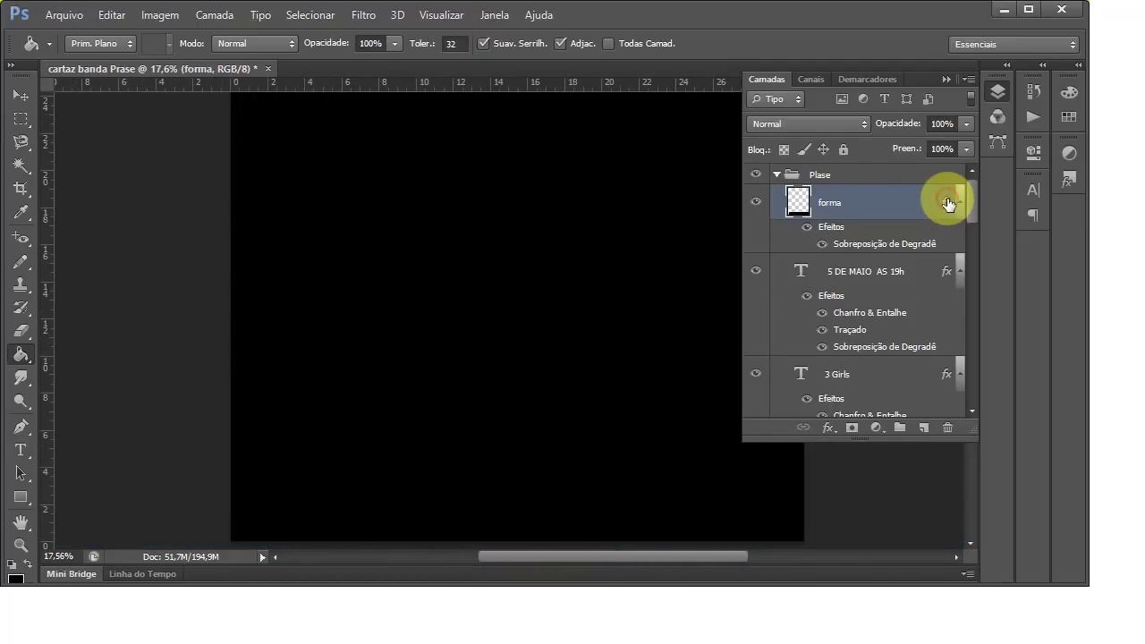
pyautogui.doubleClick(947, 204)
pyautogui.moveTo(812, 32); pyautogui.dragTo(1050, 32)
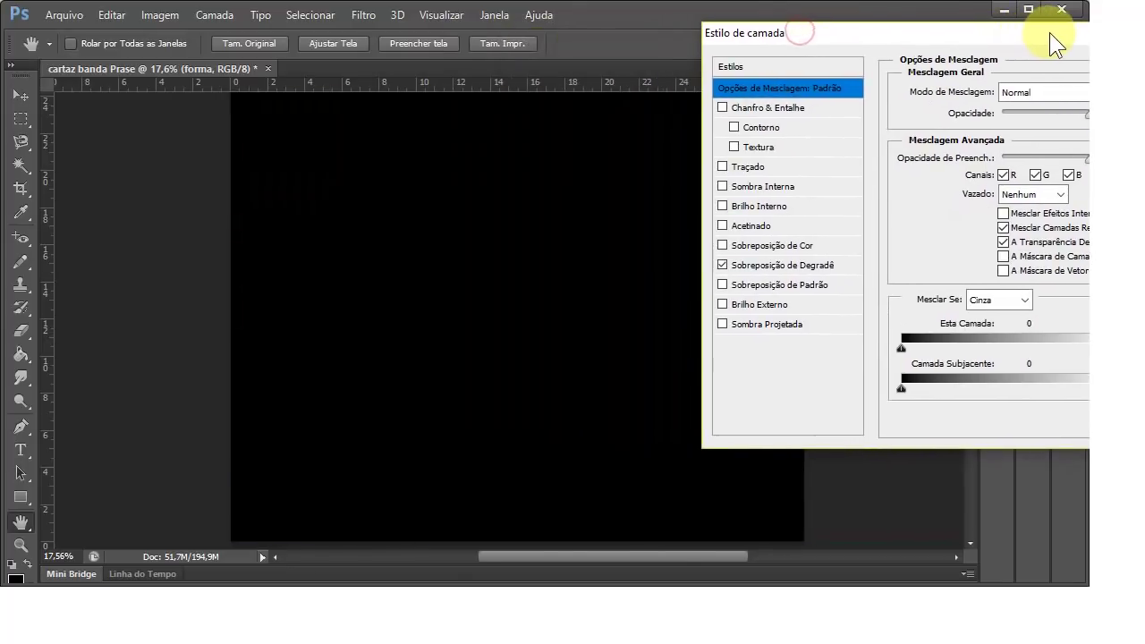
pyautogui.click(750, 146)
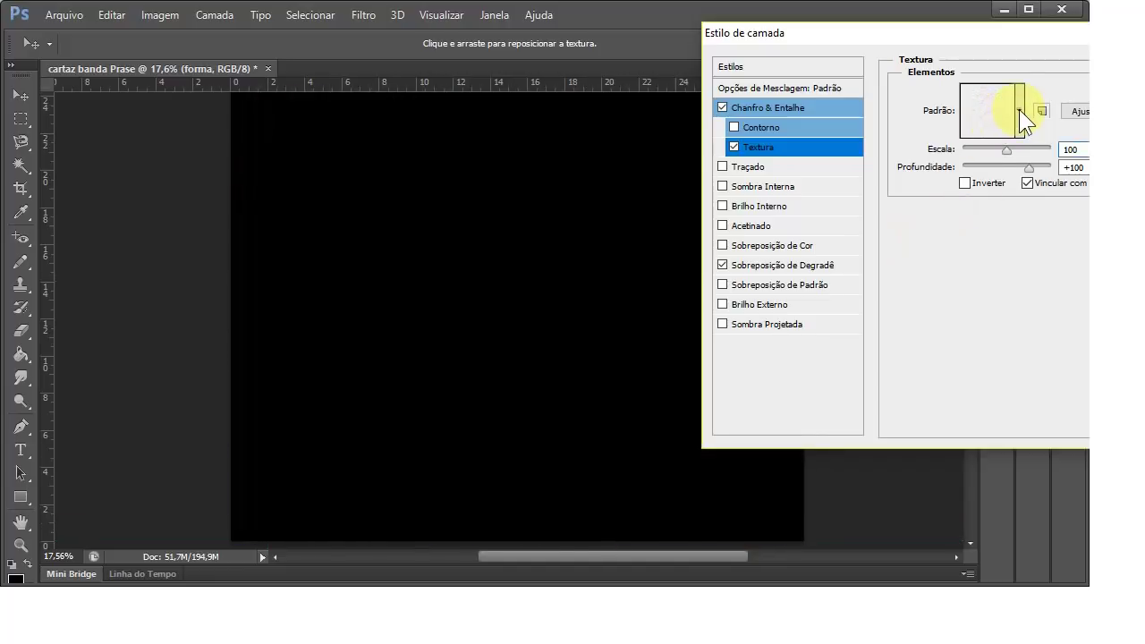
pyautogui.click(1019, 109)
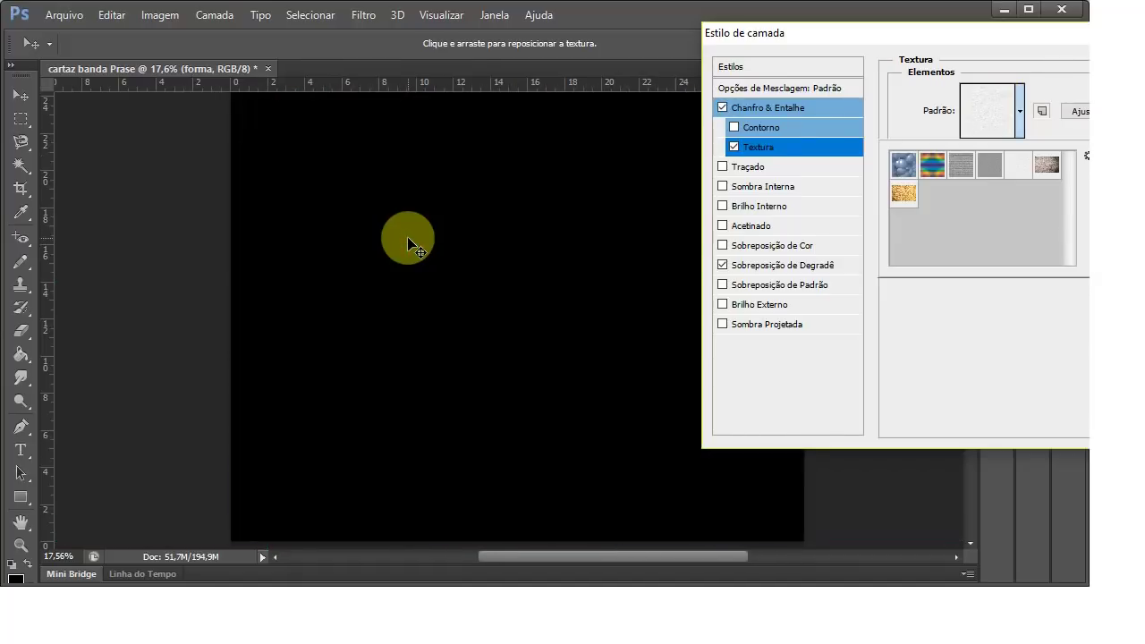
pyautogui.click(406, 484)
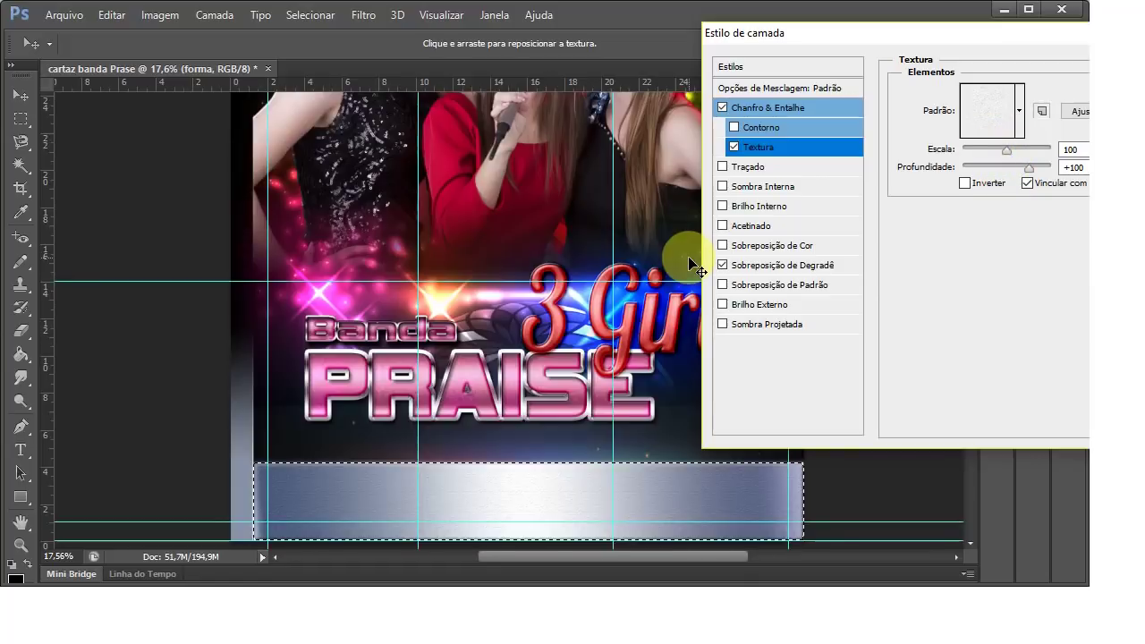
pyautogui.click(1019, 111)
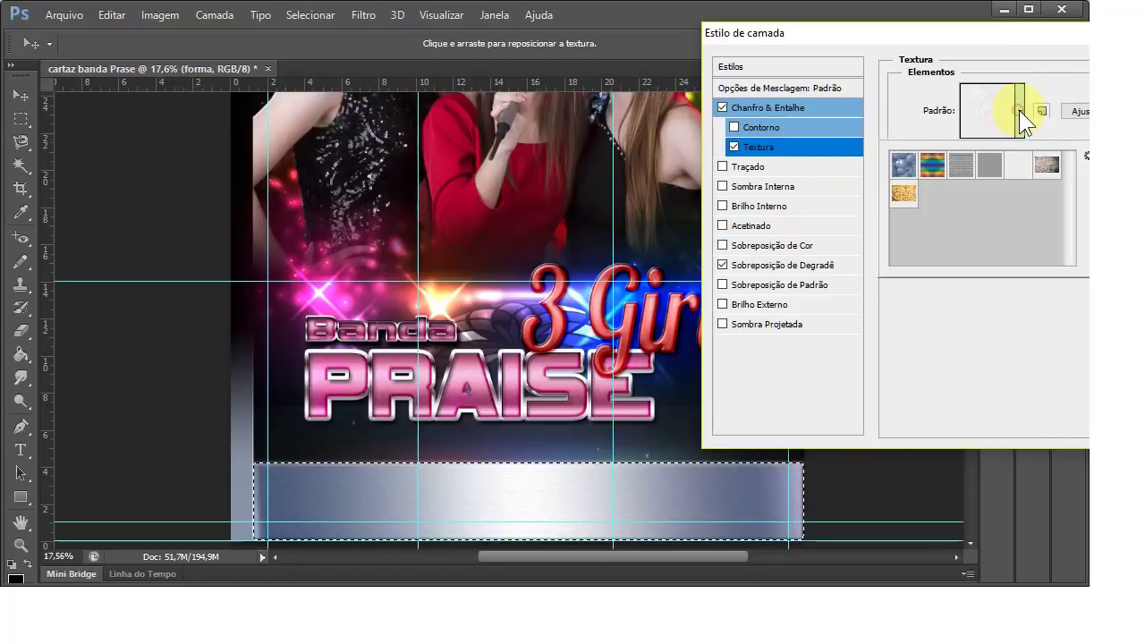
# Step: Try several grey texture patterns for the band's bevel texture
pyautogui.click(1047, 164)
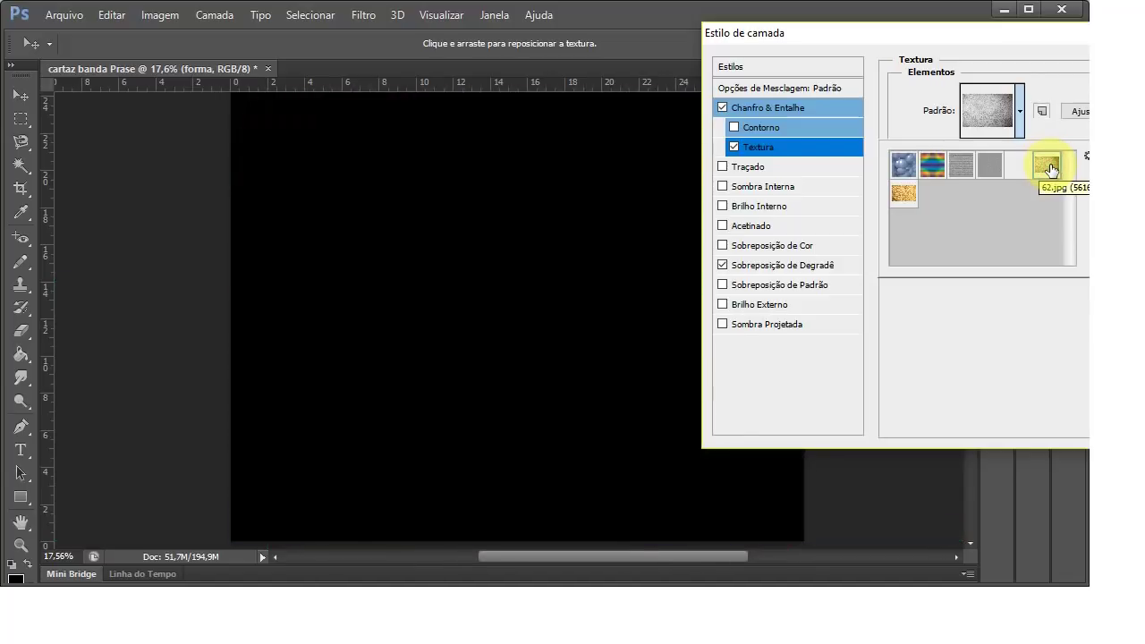
pyautogui.click(903, 193)
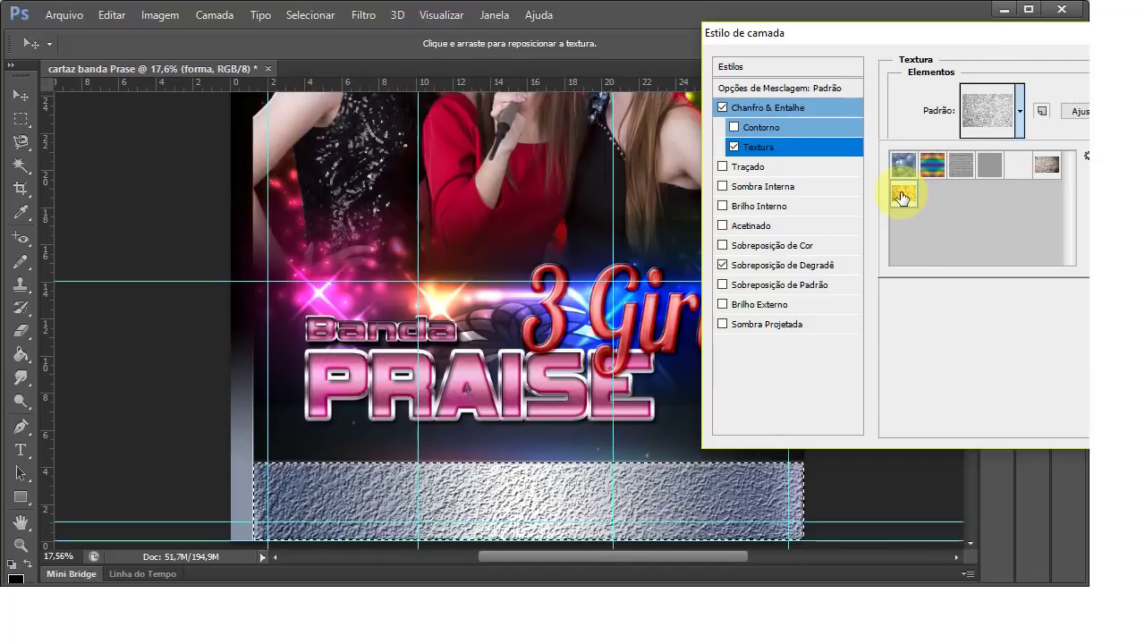
pyautogui.click(1044, 170)
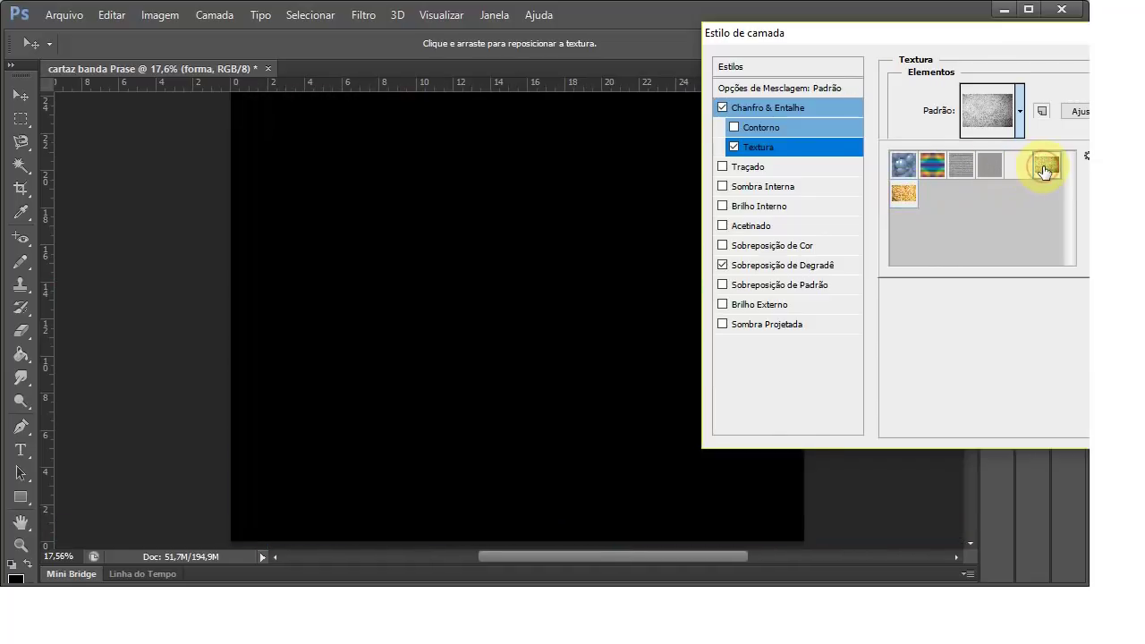
pyautogui.moveTo(991, 38)
pyautogui.mouseDown()
pyautogui.moveTo(876, 43)
pyautogui.moveTo(953, 43)
pyautogui.mouseUp()
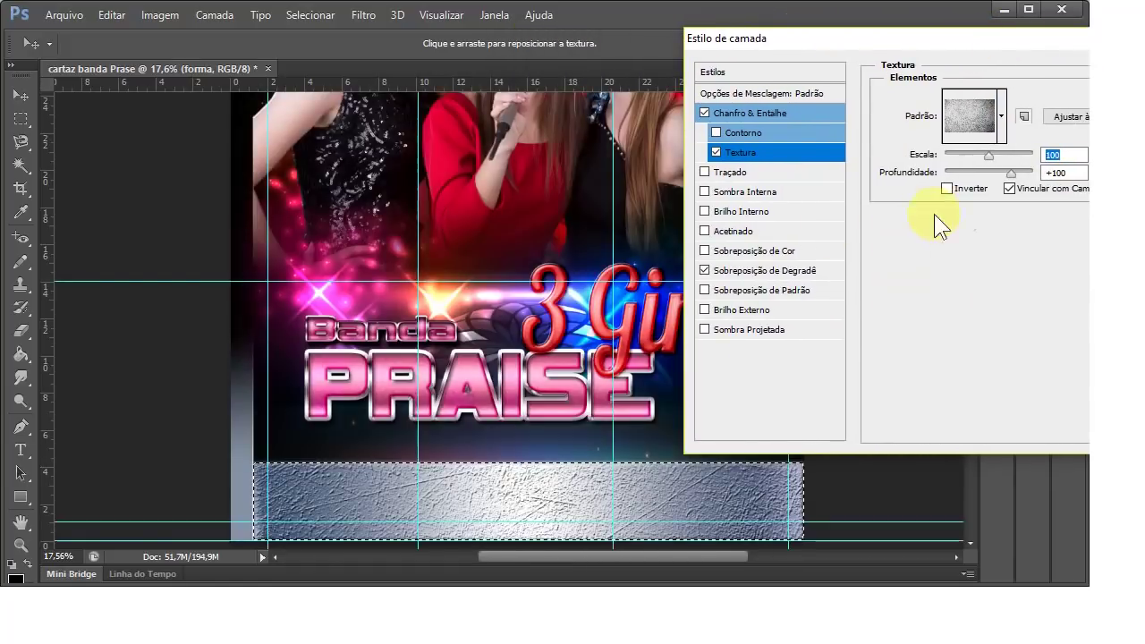
# Step: Set texture scale to 23 and depth to +59, position it, and keep the style
pyautogui.moveTo(991, 154)
pyautogui.mouseDown()
pyautogui.moveTo(954, 155)
pyautogui.moveTo(977, 172)
pyautogui.mouseUp()
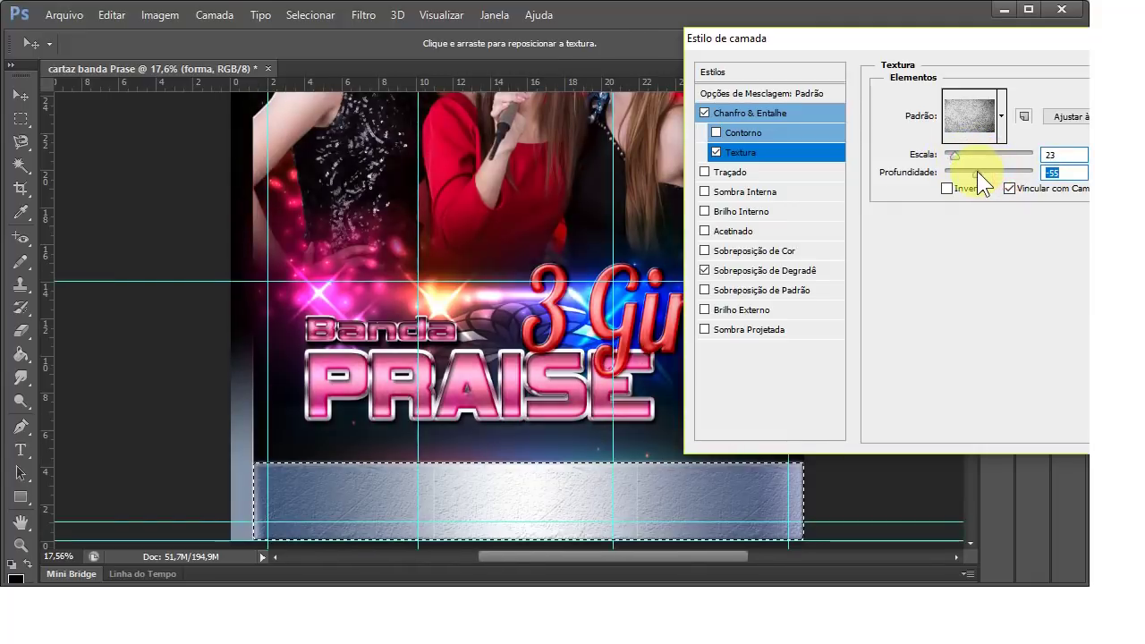
pyautogui.moveTo(535, 504); pyautogui.dragTo(336, 506)
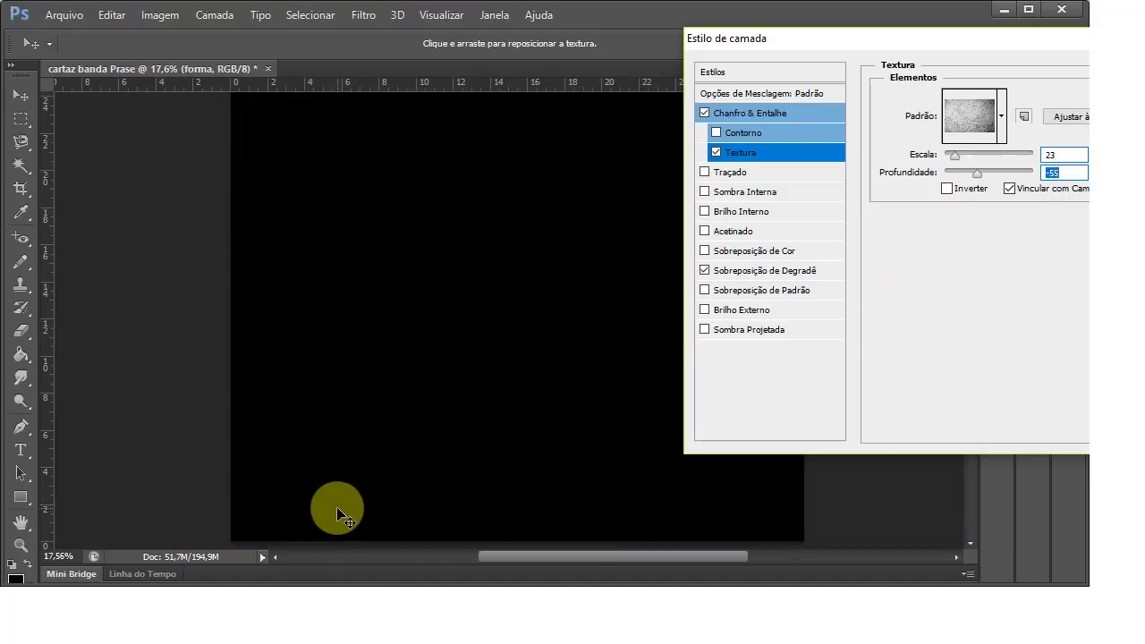
pyautogui.moveTo(980, 172); pyautogui.dragTo(1002, 172)
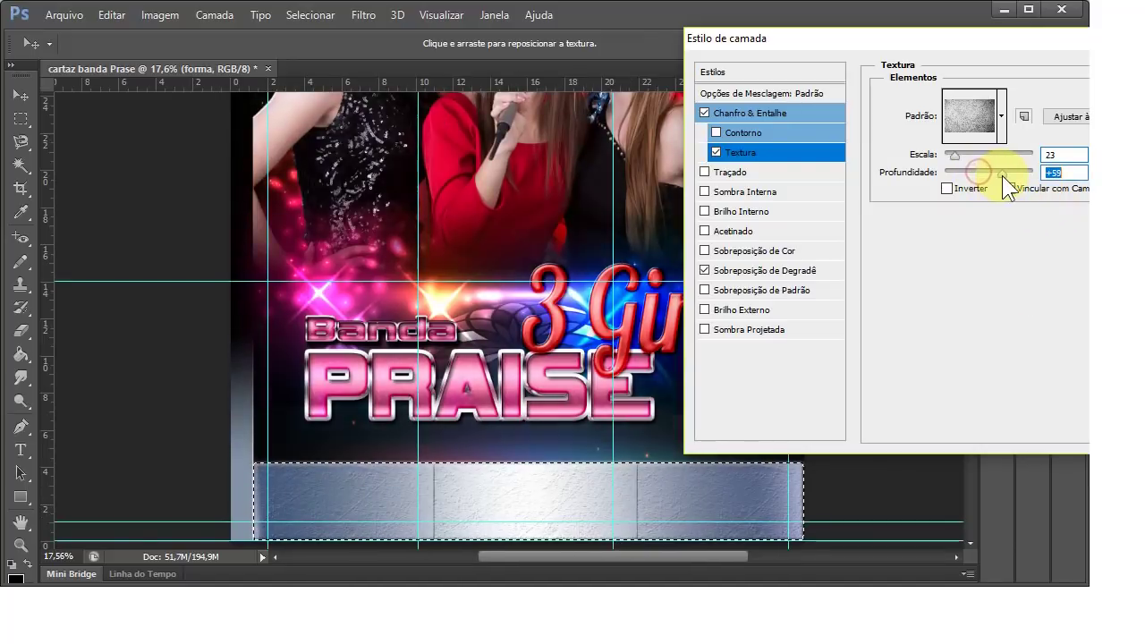
pyautogui.moveTo(442, 504); pyautogui.dragTo(507, 511)
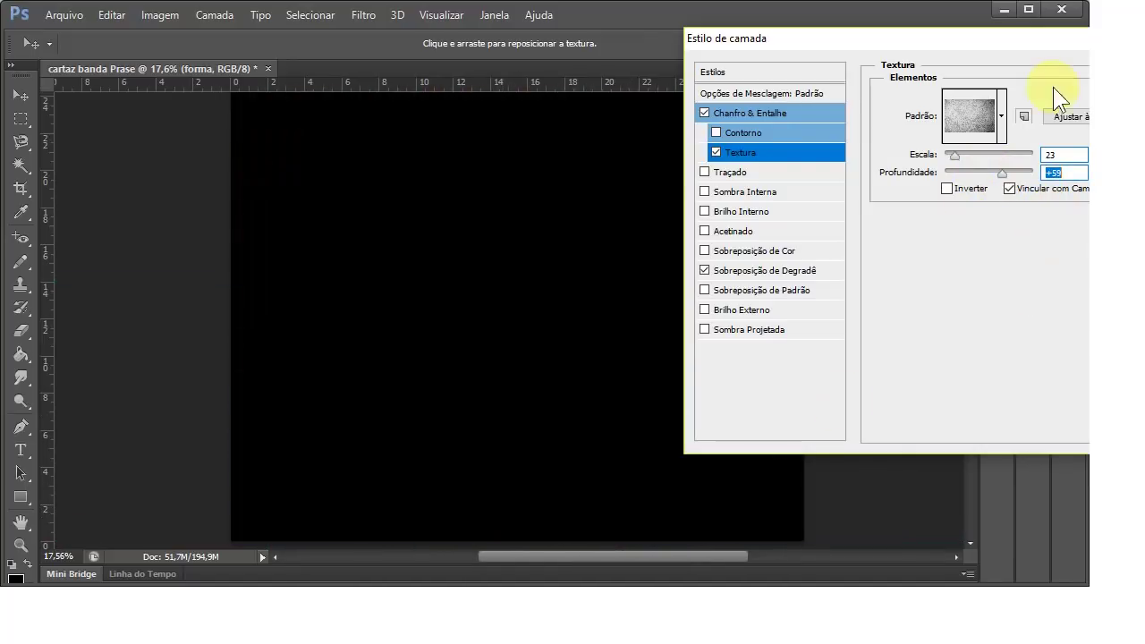
pyautogui.moveTo(1055, 46); pyautogui.dragTo(753, 55)
pyautogui.click(975, 89)
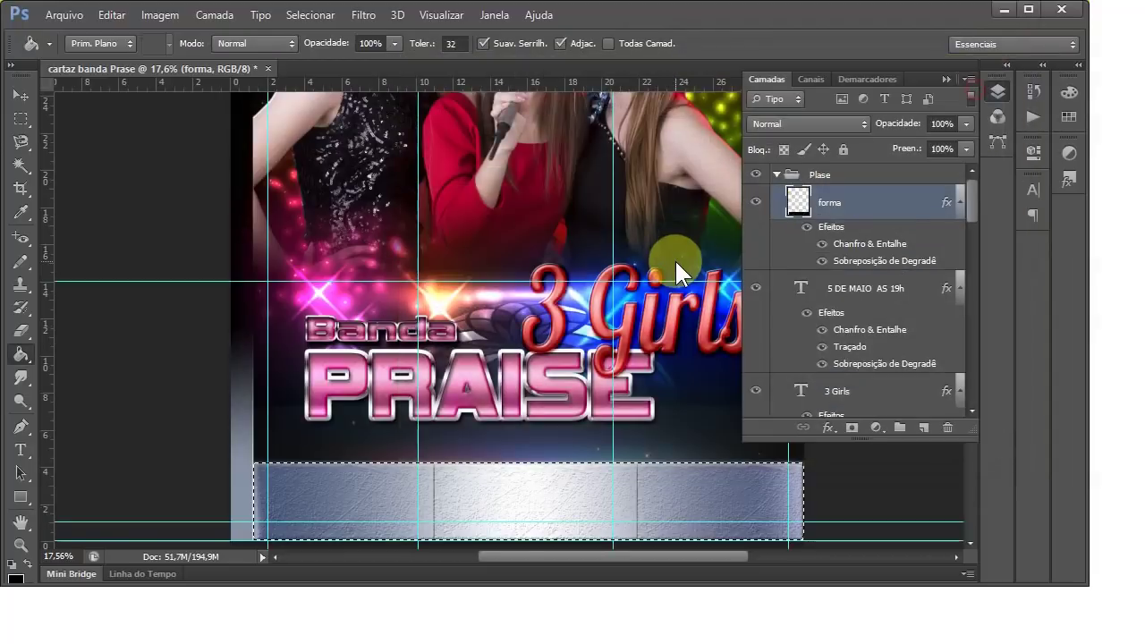
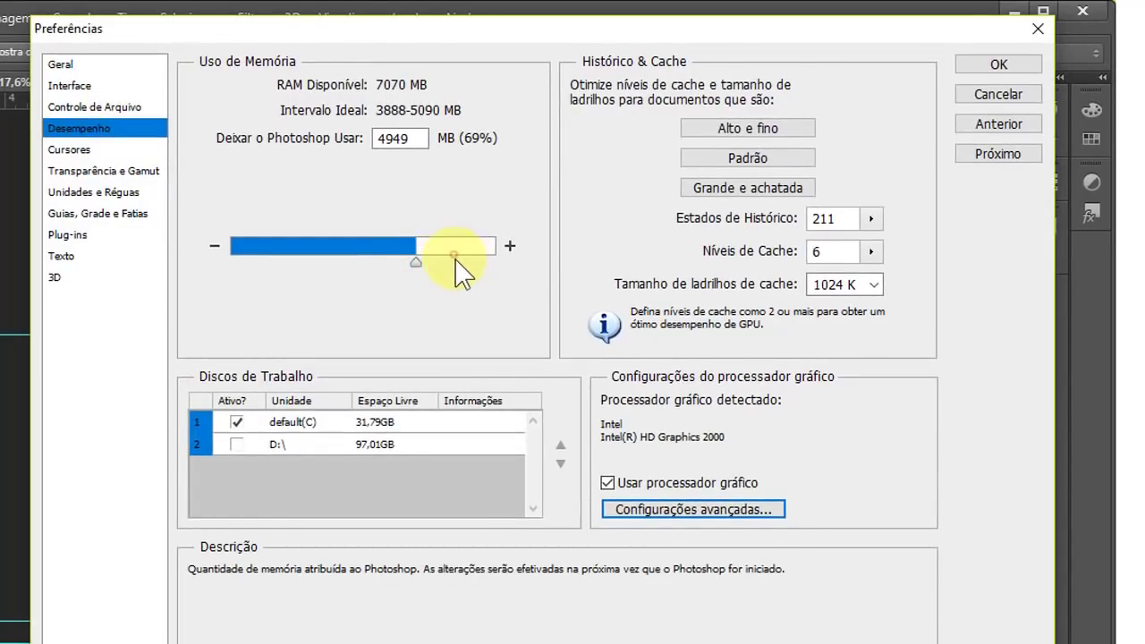
# Step: Raise Photoshop's memory allowance in Performance preferences to 6076 MB (85%)
pyautogui.moveTo(417, 261); pyautogui.dragTo(452, 262)
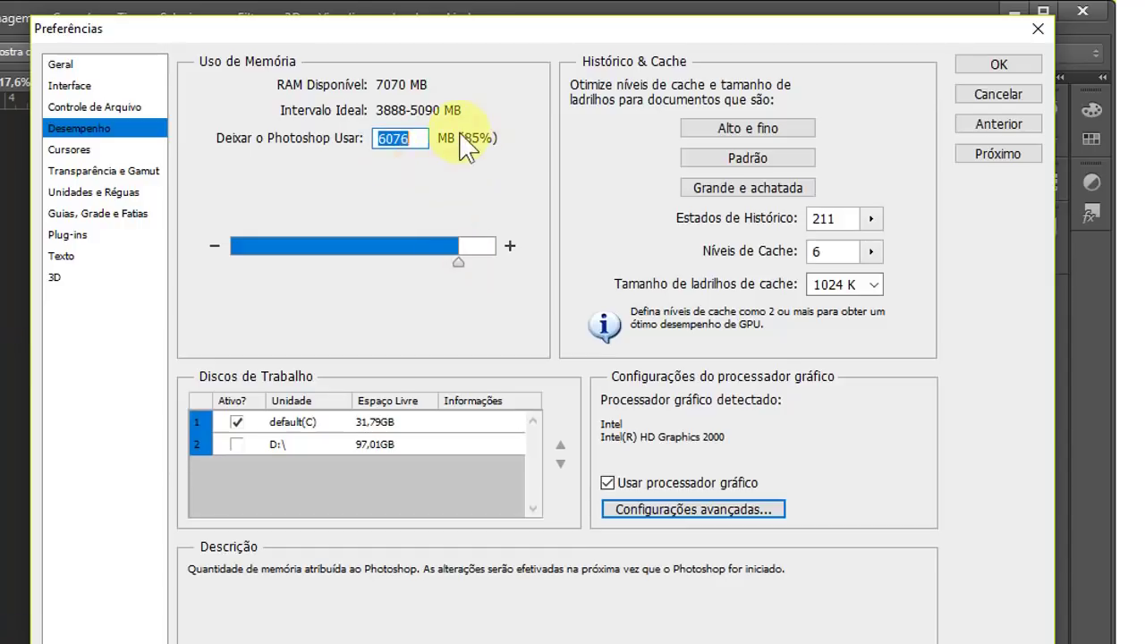
pyautogui.moveTo(441, 35); pyautogui.dragTo(461, 27)
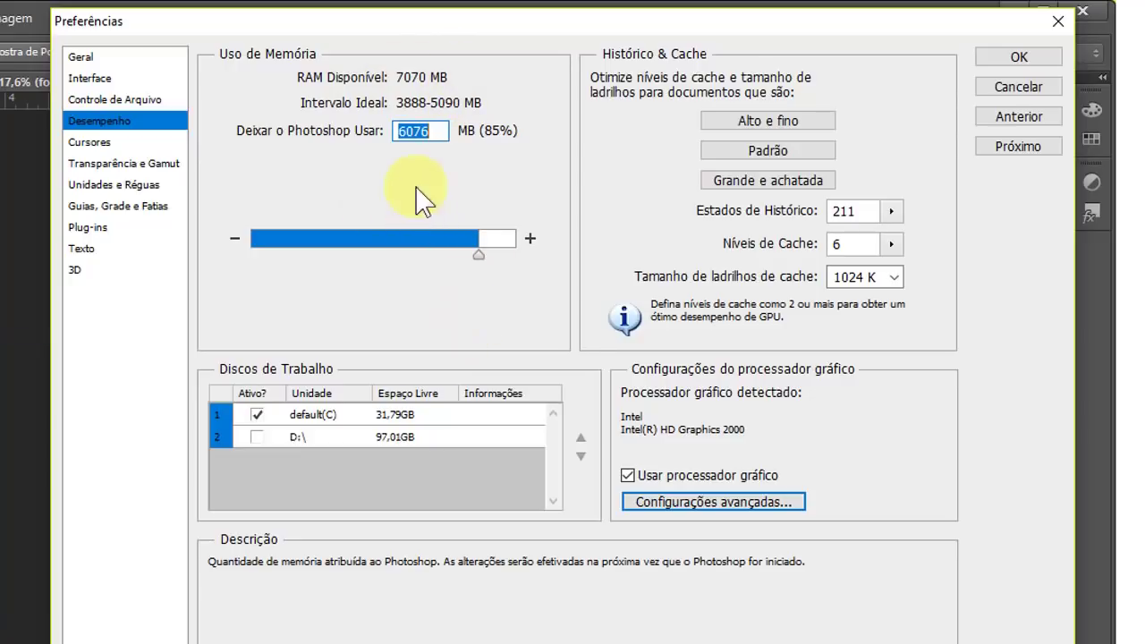
pyautogui.moveTo(607, 483)
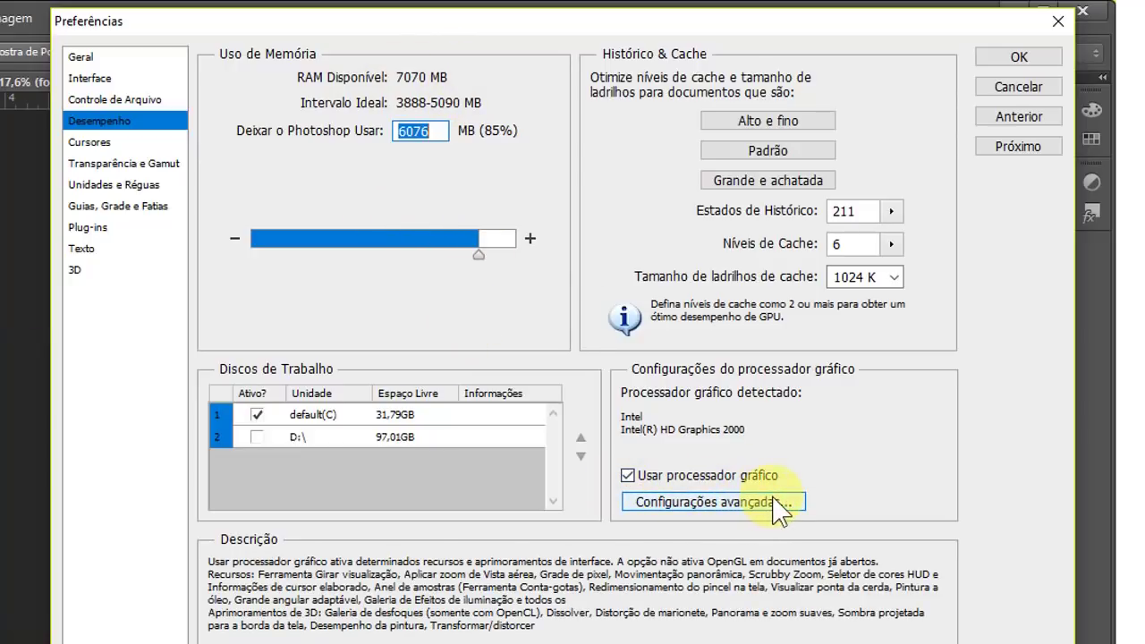
# Step: Set the graphics processor's advanced drawing mode to Básico
pyautogui.click(707, 512)
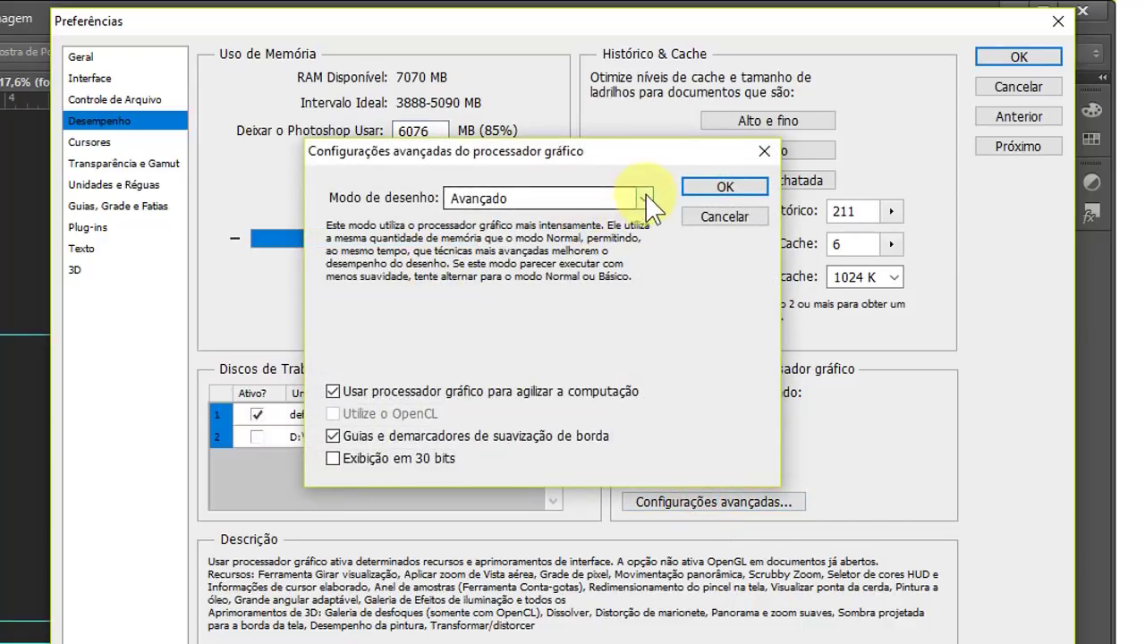
pyautogui.click(644, 199)
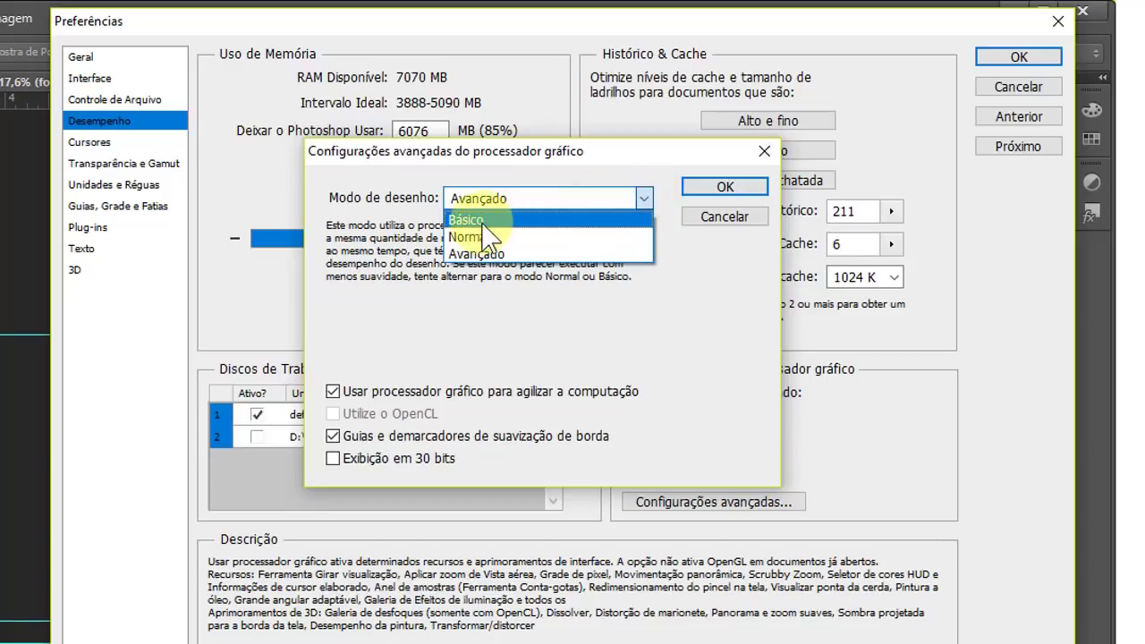
pyautogui.click(467, 237)
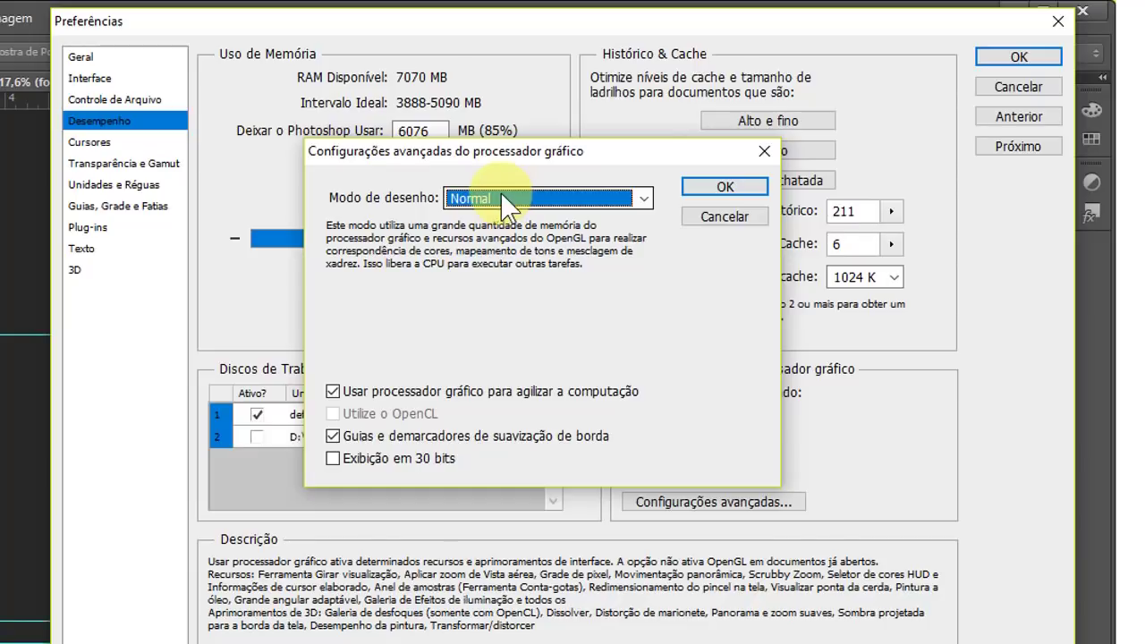
pyautogui.click(645, 198)
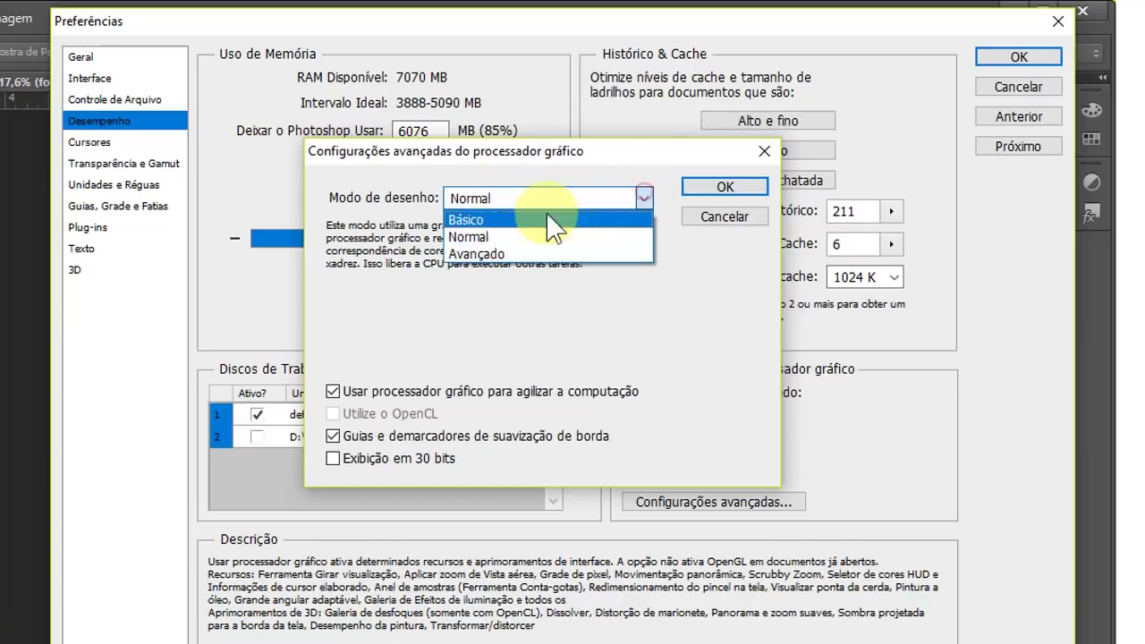
pyautogui.click(481, 220)
pyautogui.moveTo(700, 154)
pyautogui.mouseDown()
pyautogui.moveTo(778, 57)
pyautogui.moveTo(855, 43)
pyautogui.mouseUp()
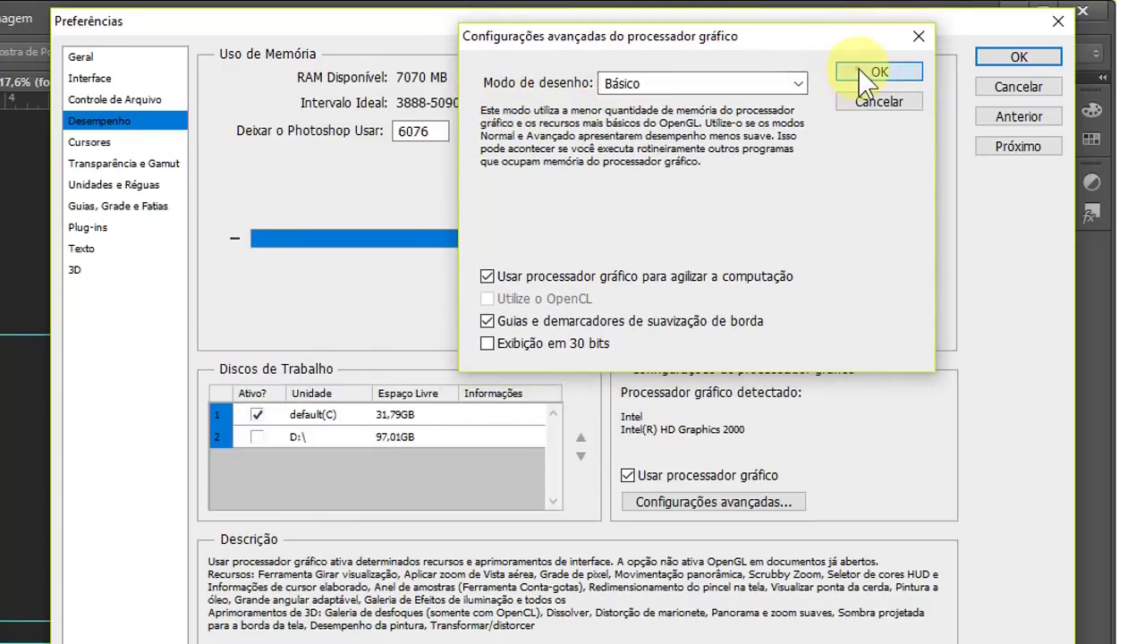
pyautogui.click(878, 72)
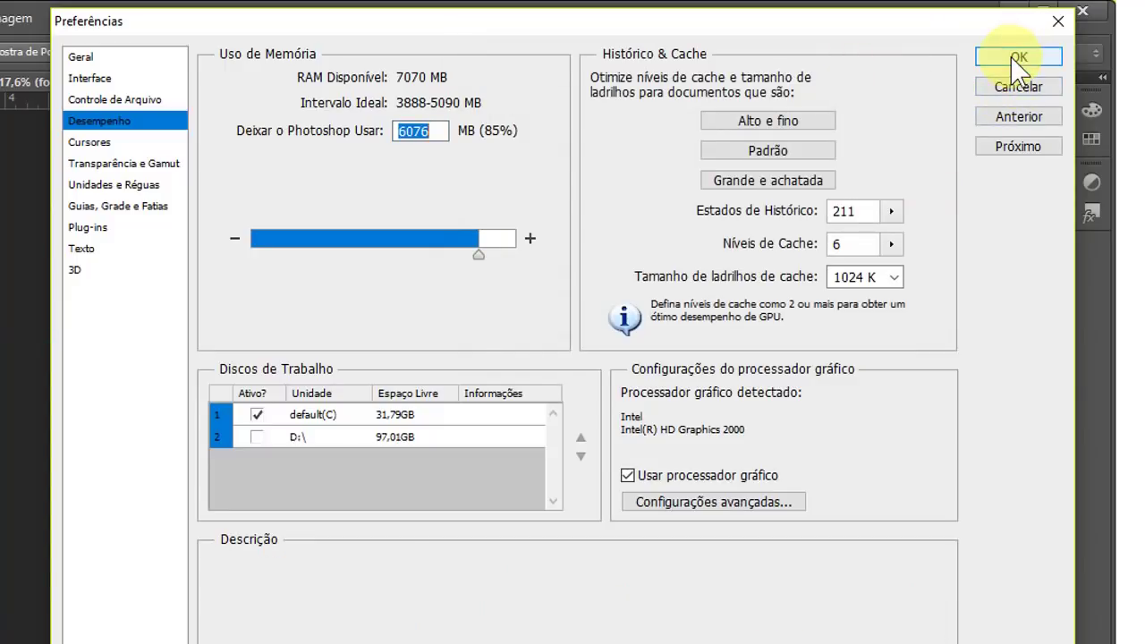
# Step: Save the performance preferences and undo an accidental black fill
pyautogui.moveTo(946, 35); pyautogui.dragTo(824, 38)
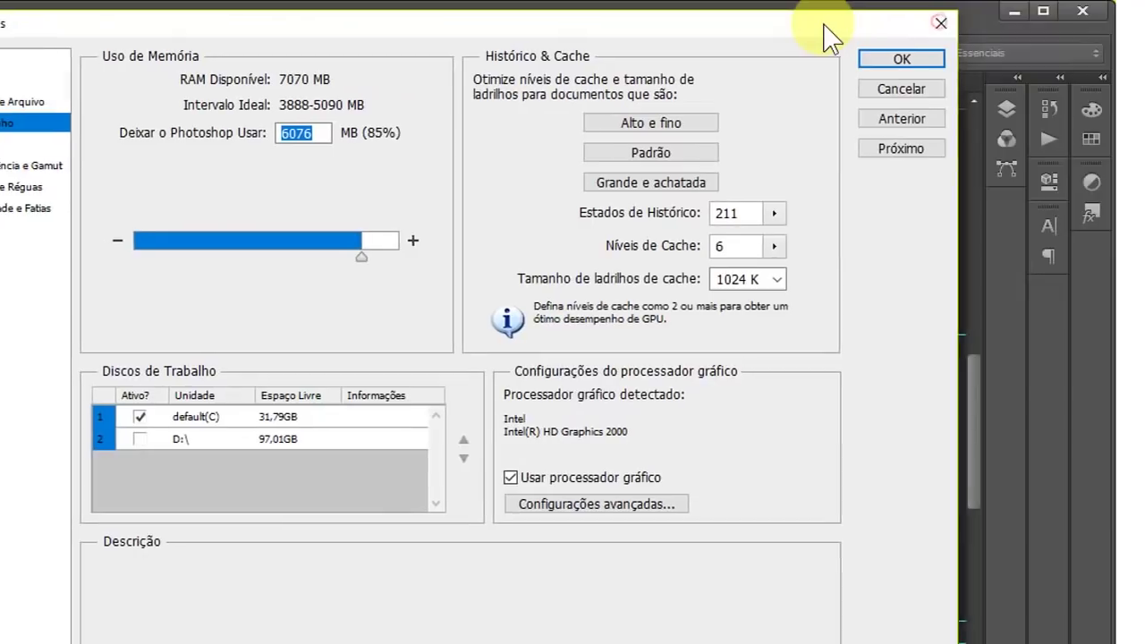
pyautogui.click(891, 60)
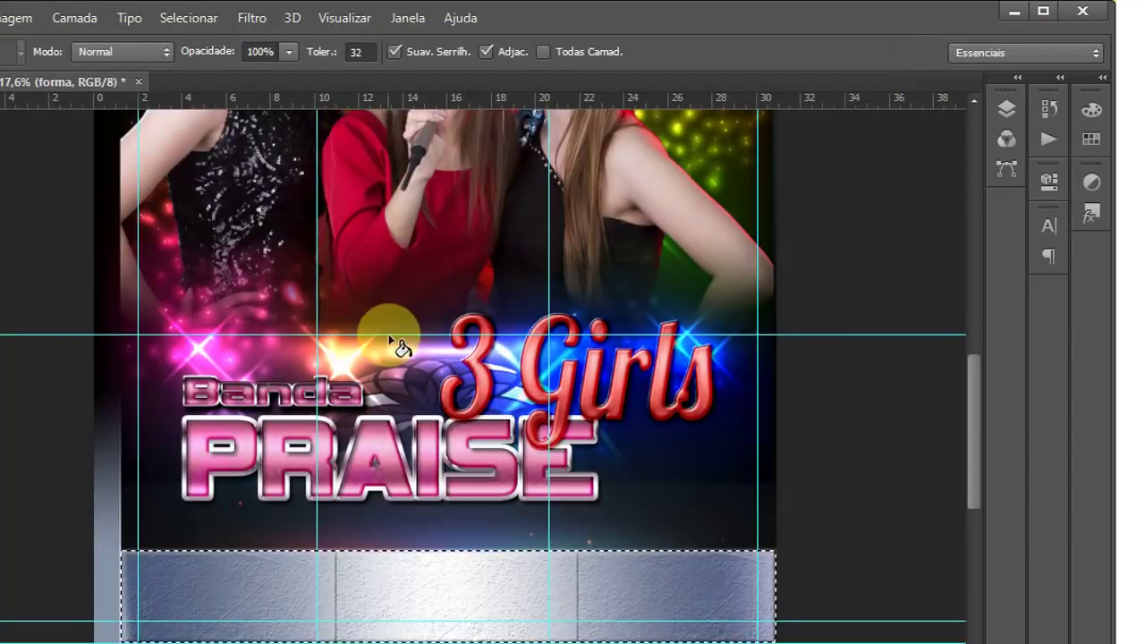
pyautogui.click(396, 346)
pyautogui.hotkey('ctrl', 'z')
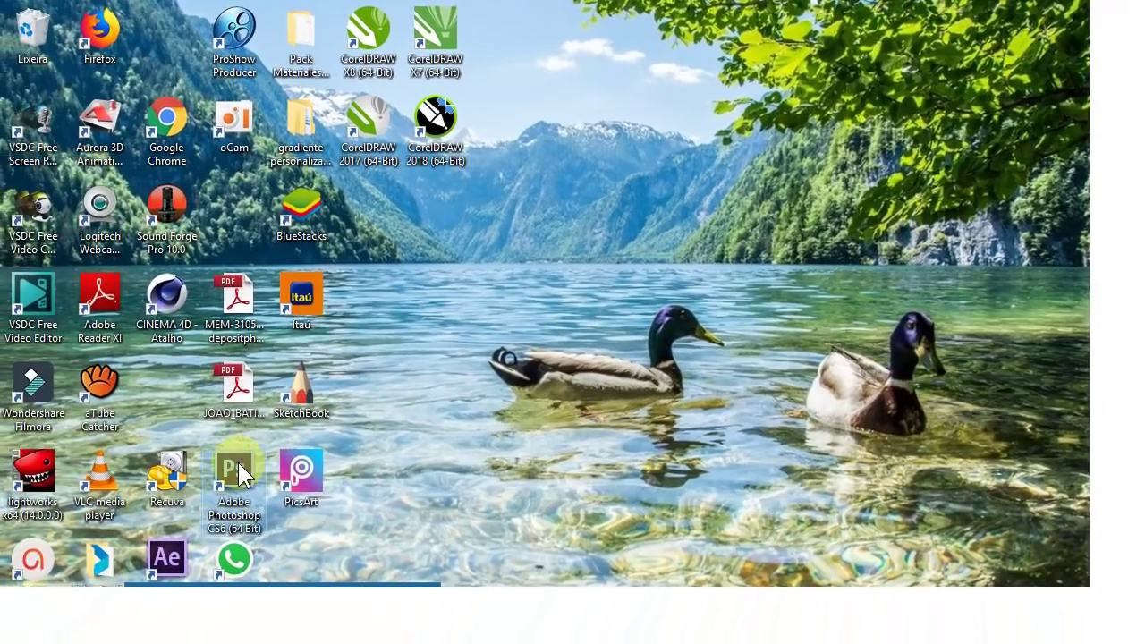
# Step: Set the Photoshop CS6 desktop shortcut to run in Windows 7 compatibility mode
pyautogui.rightClick(238, 465)
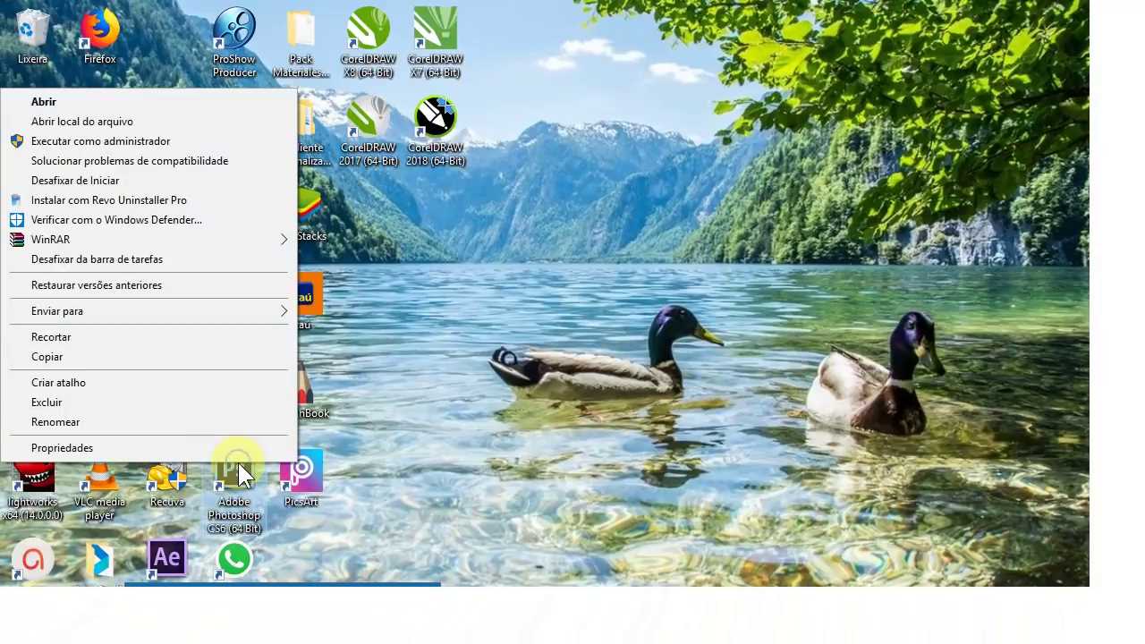
pyautogui.click(63, 447)
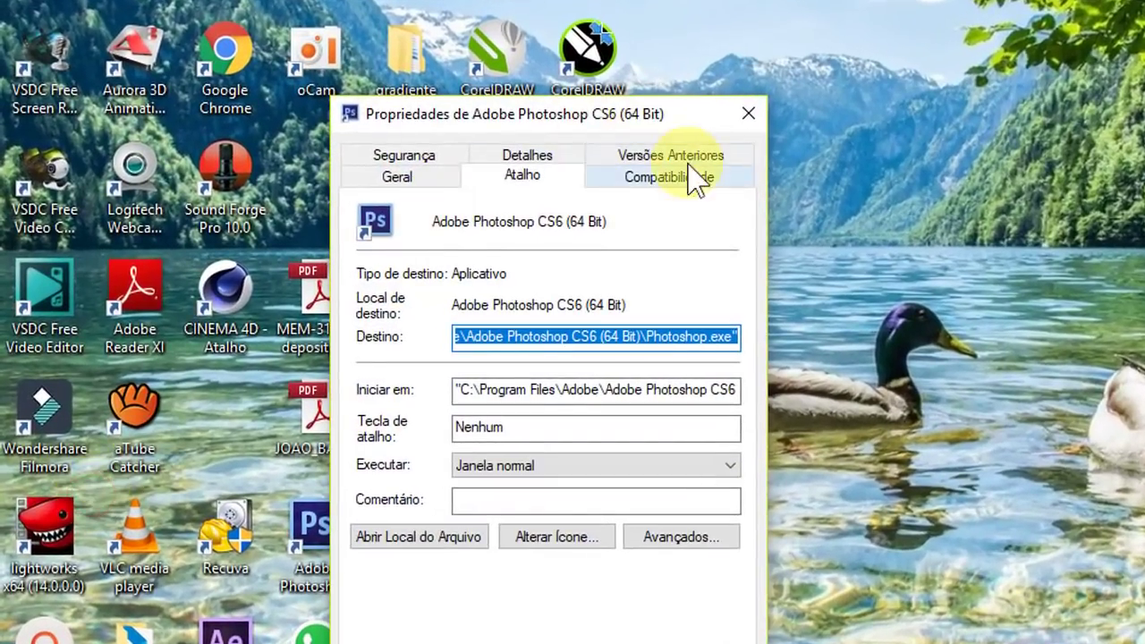
pyautogui.click(689, 177)
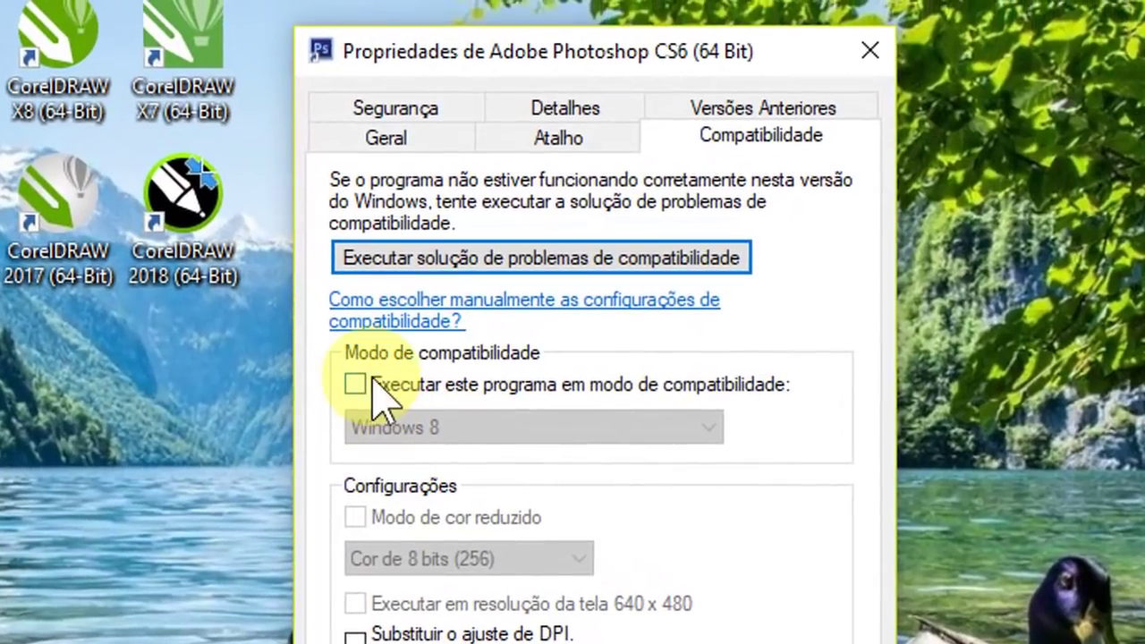
pyautogui.click(360, 383)
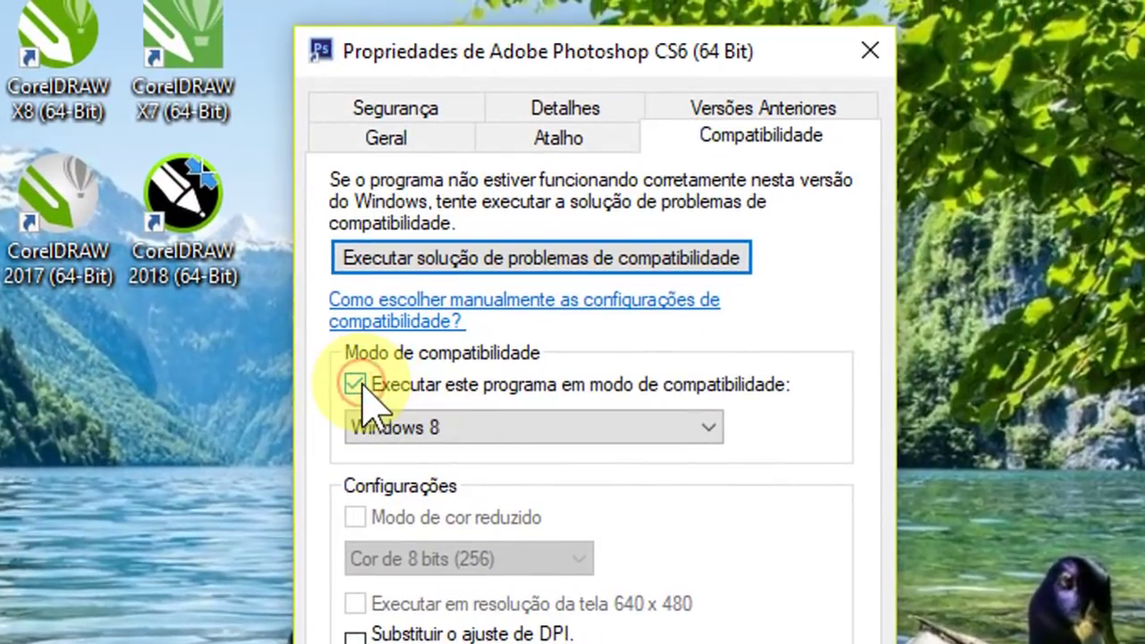
pyautogui.click(712, 428)
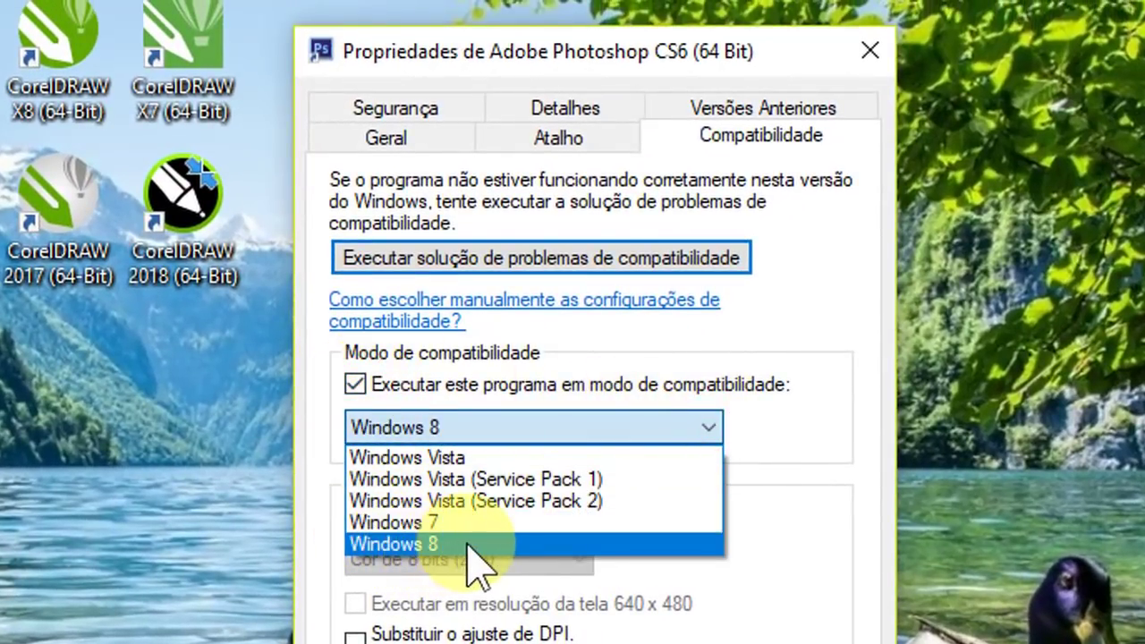
pyautogui.click(491, 523)
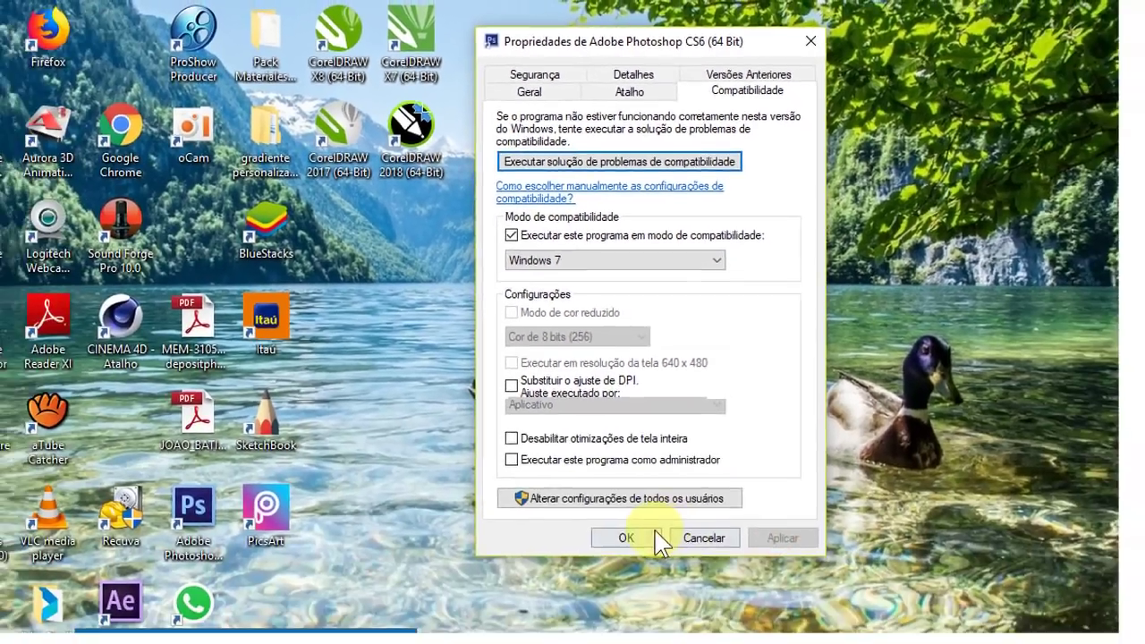
pyautogui.click(664, 499)
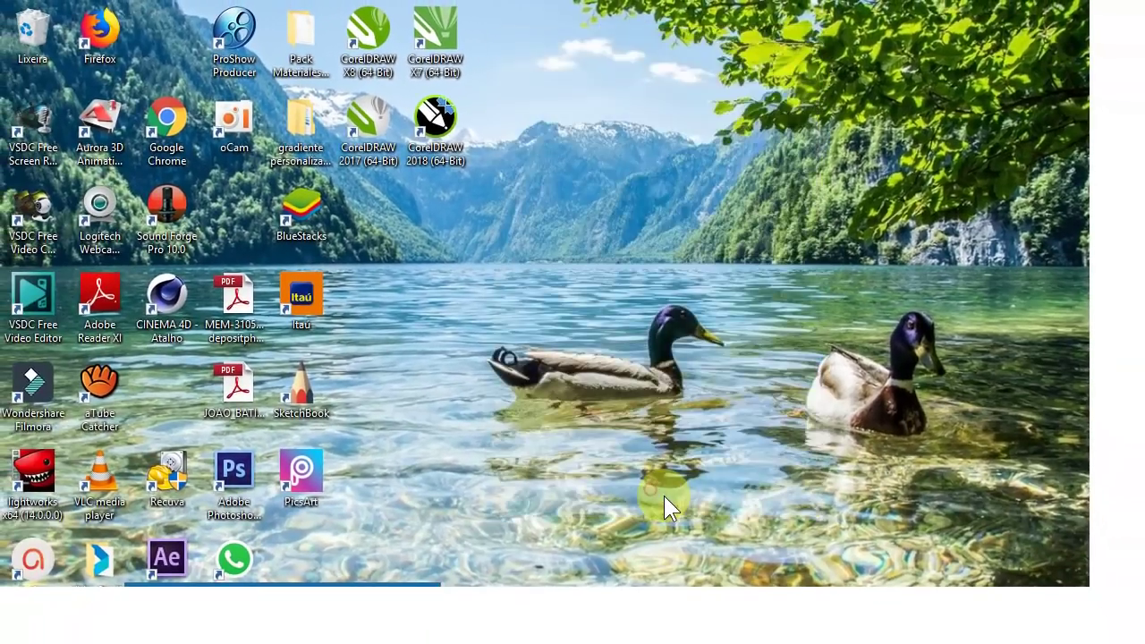
# Step: Relaunch Photoshop with cartaz banda Praise.psd, zoom into the poster bottom, and show the Layers panel
pyautogui.click(246, 485)
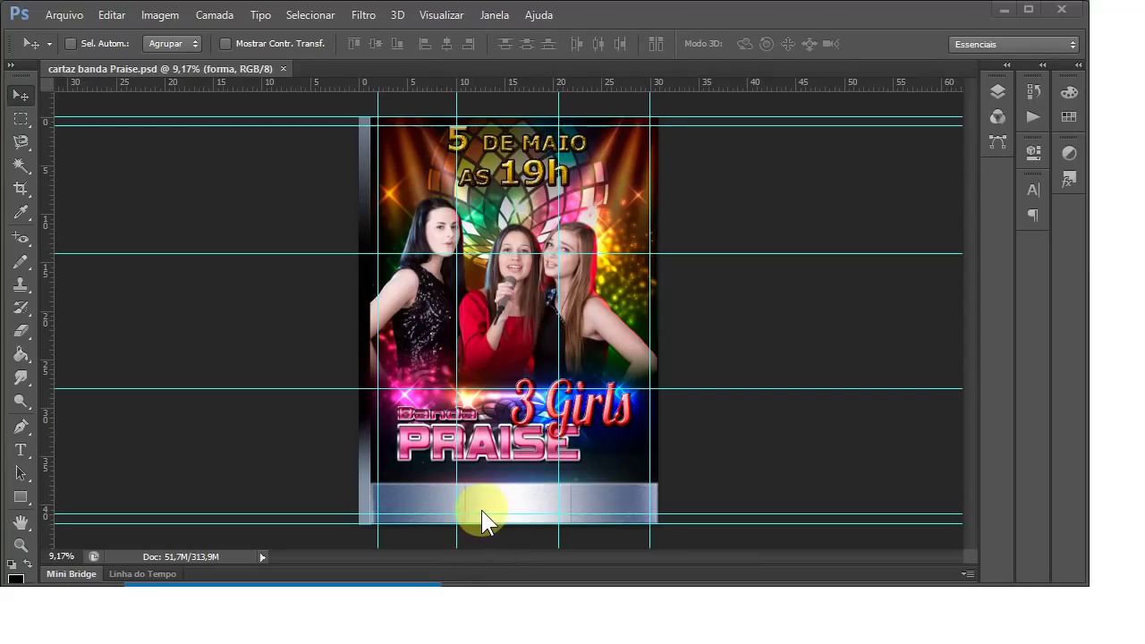
pyautogui.scroll(1, 483, 514)
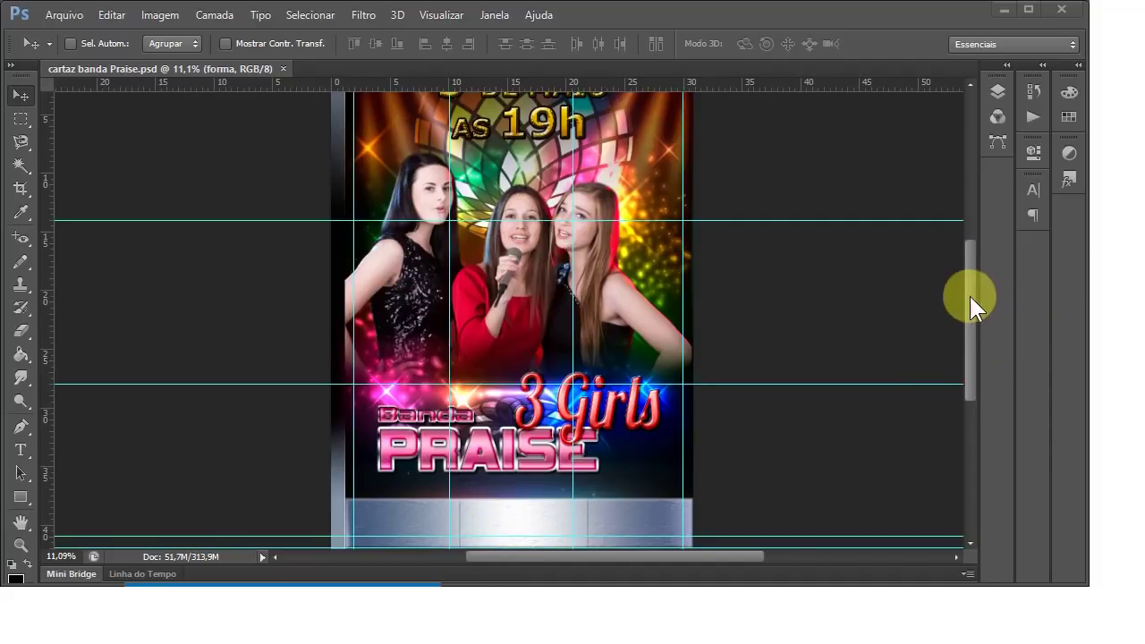
pyautogui.click(972, 538)
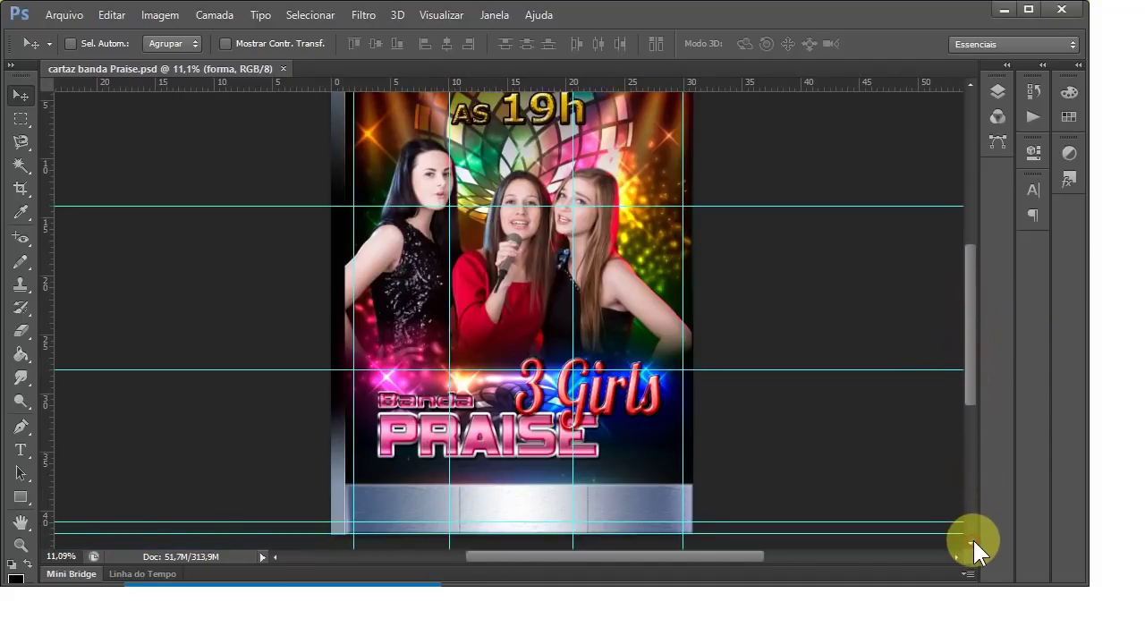
pyautogui.scroll(1, 406, 487)
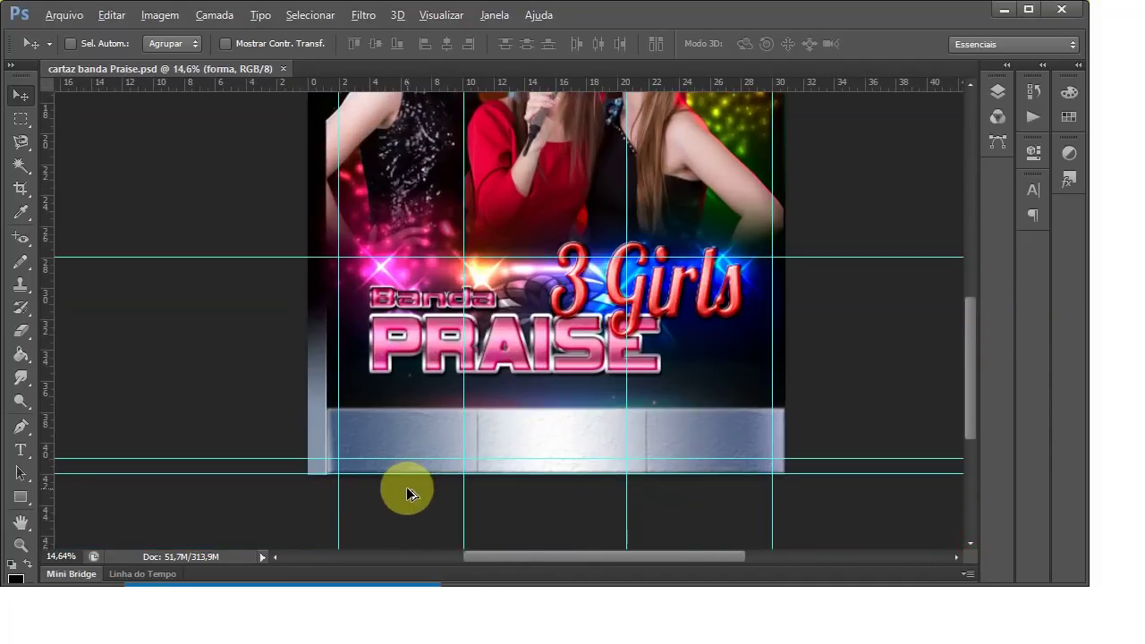
pyautogui.scroll(1, 470, 457)
pyautogui.scroll(3, 470, 446)
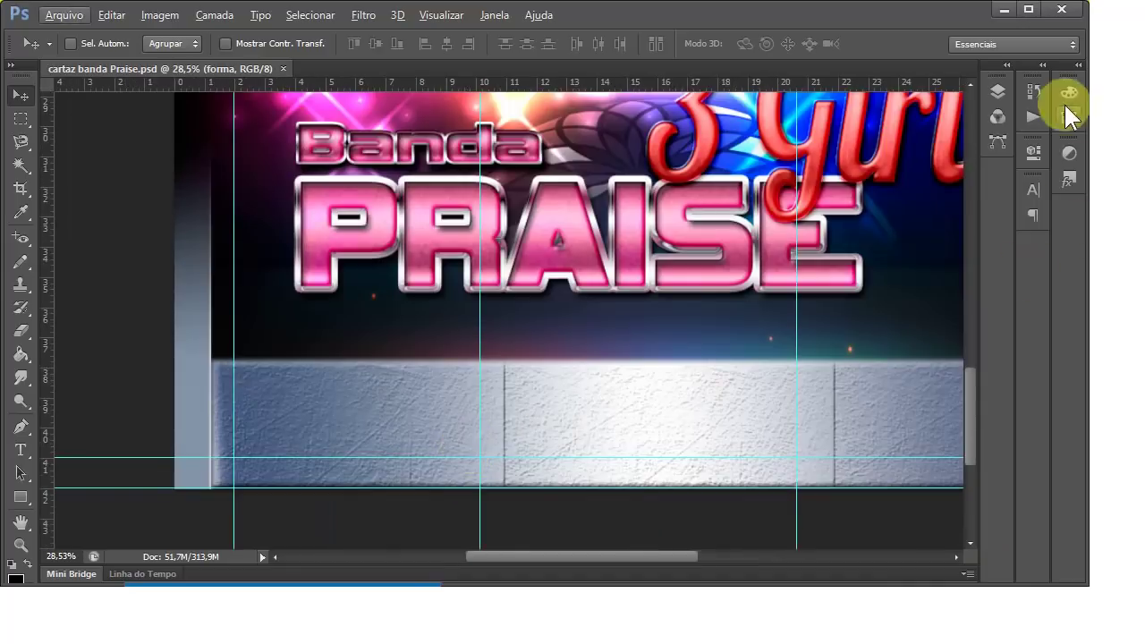
pyautogui.click(995, 93)
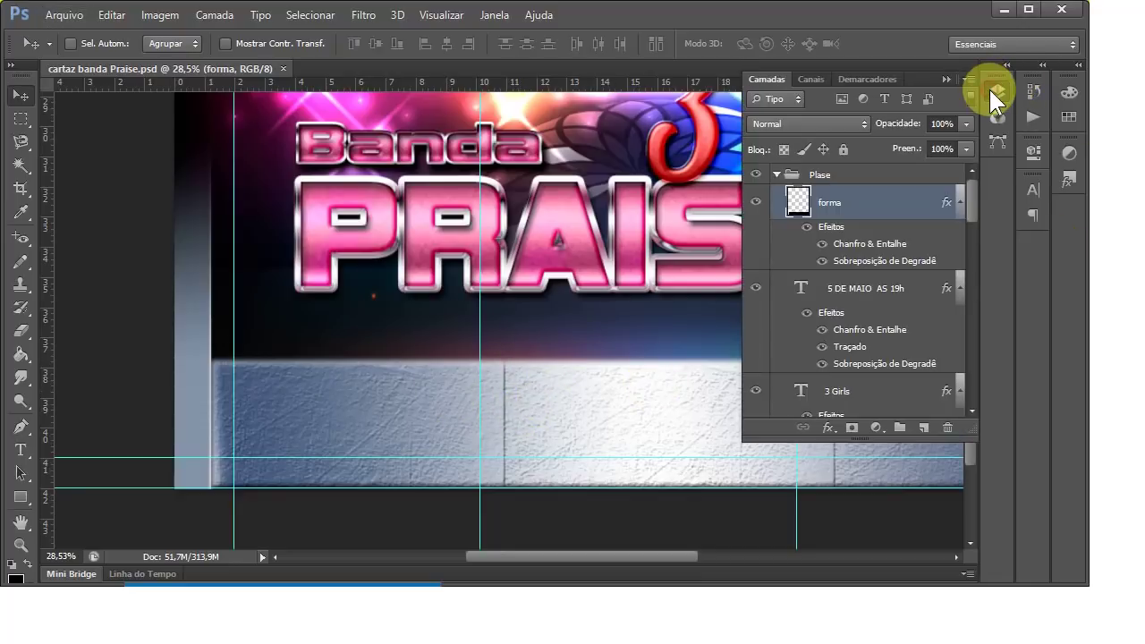
# Step: Enlarge the forma layer's drop shadow to about 48% Spread and 90 px Size
pyautogui.doubleClick(948, 200)
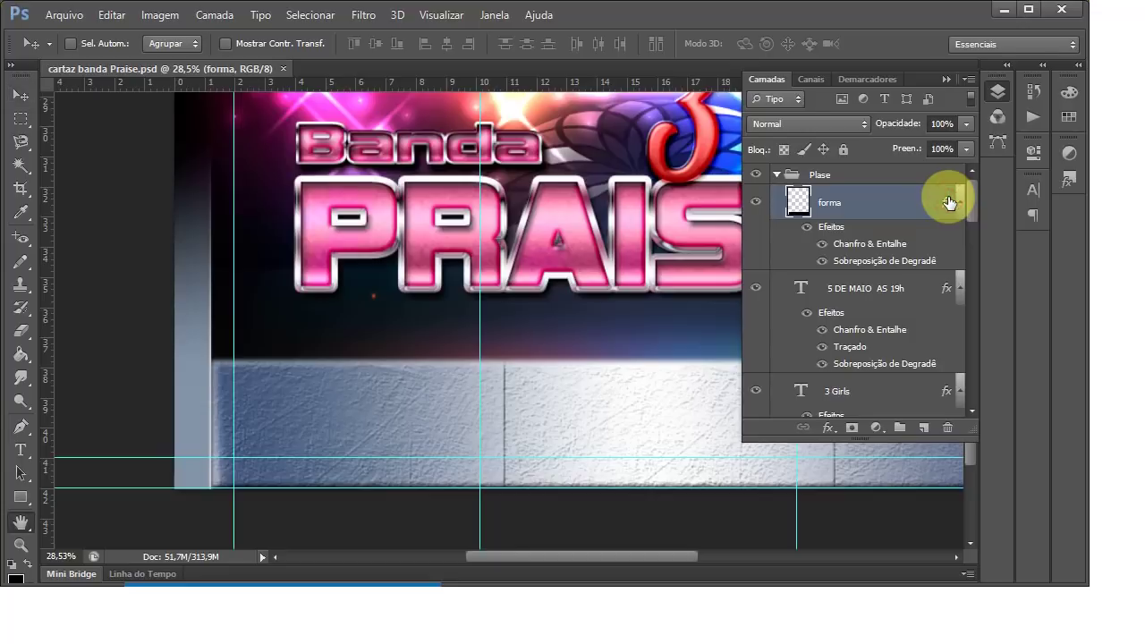
pyautogui.moveTo(652, 72); pyautogui.dragTo(797, 77)
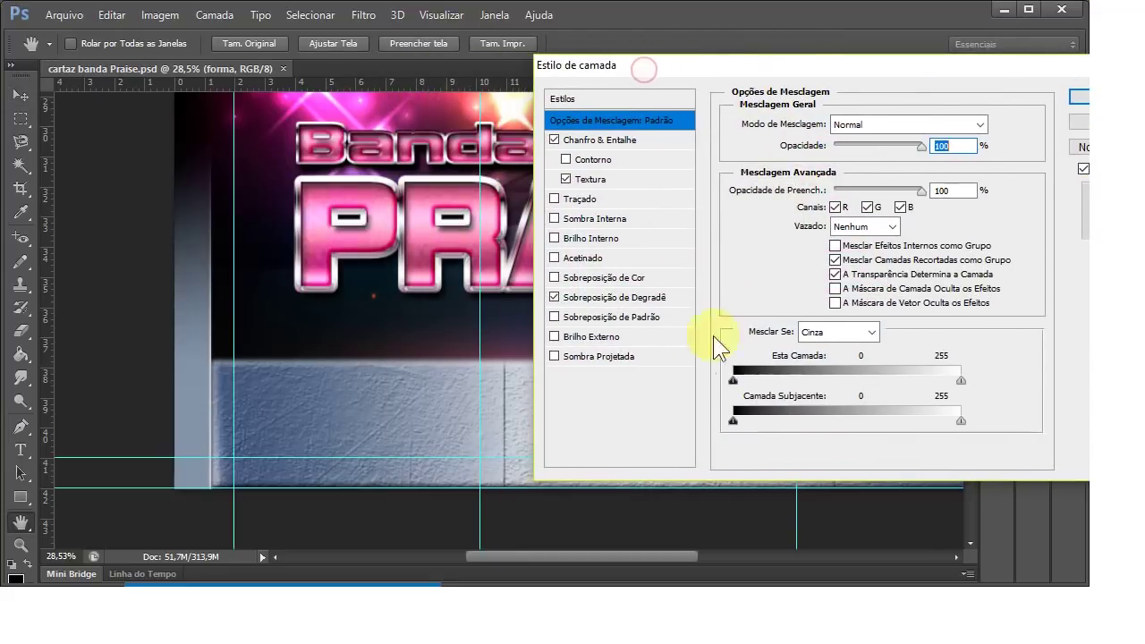
pyautogui.click(595, 356)
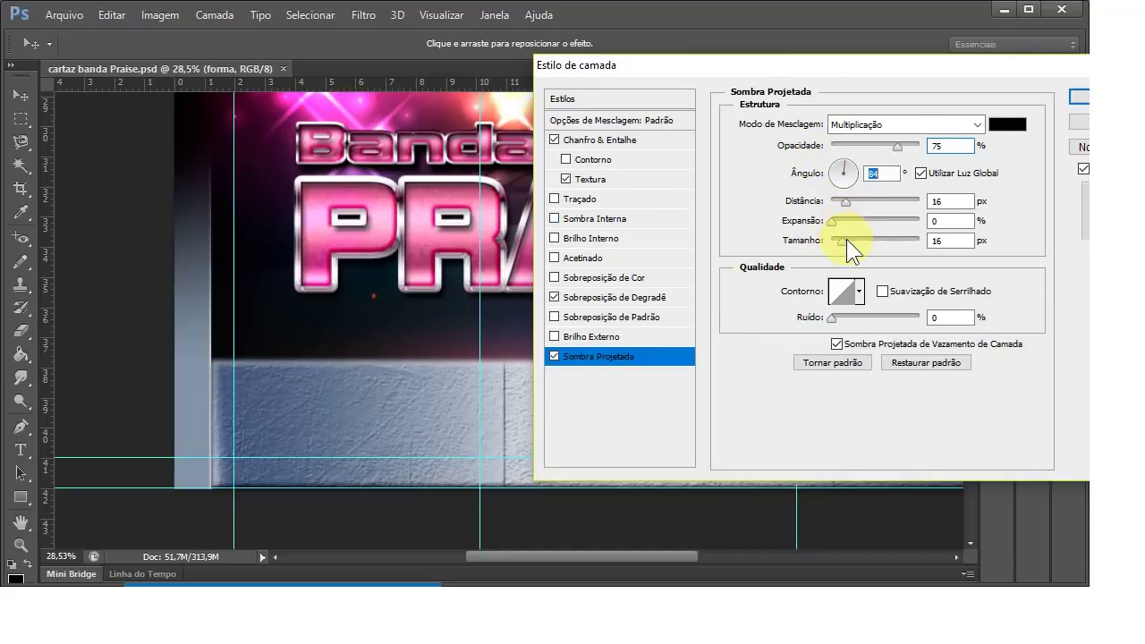
pyautogui.moveTo(843, 240)
pyautogui.mouseDown()
pyautogui.moveTo(867, 241)
pyautogui.moveTo(838, 220)
pyautogui.moveTo(873, 221)
pyautogui.mouseUp()
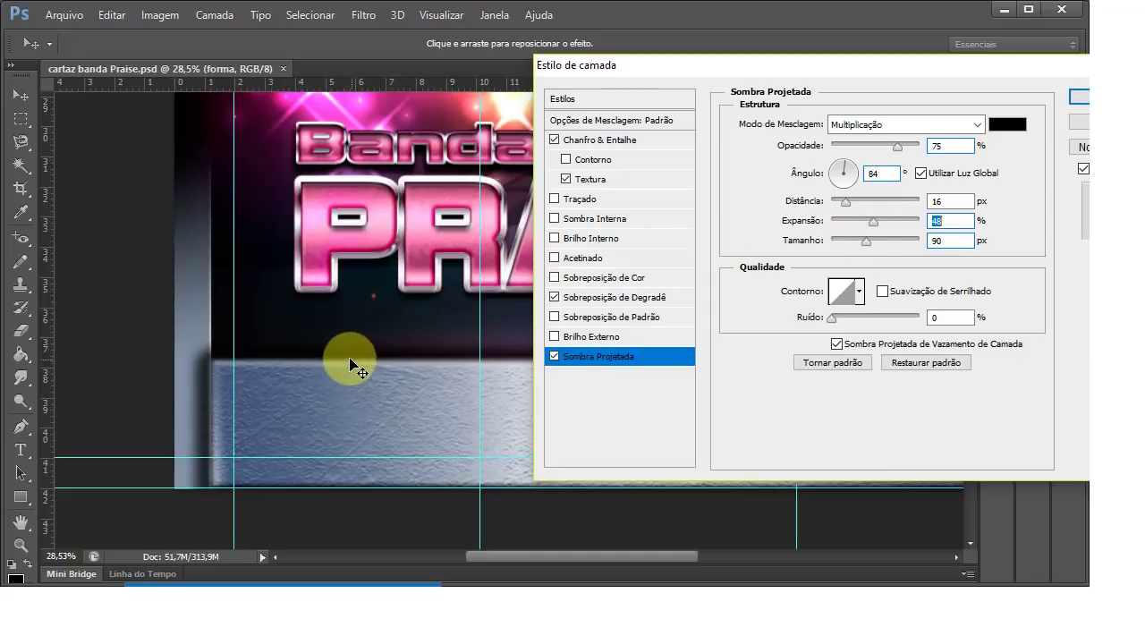
pyautogui.moveTo(815, 65); pyautogui.dragTo(1028, 73)
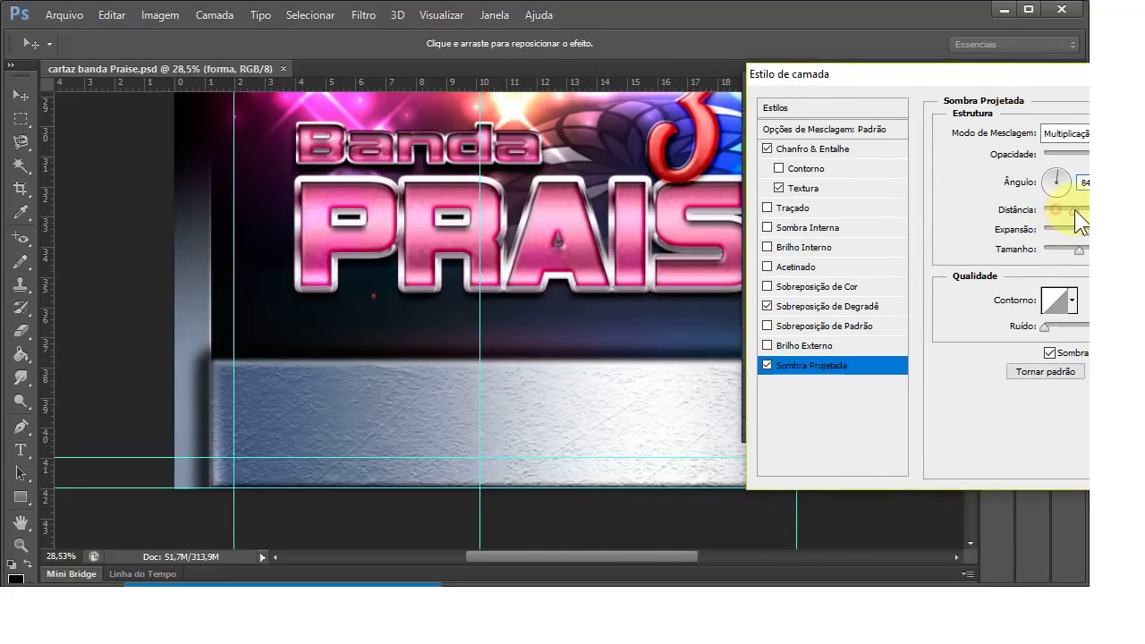
pyautogui.click(1080, 250)
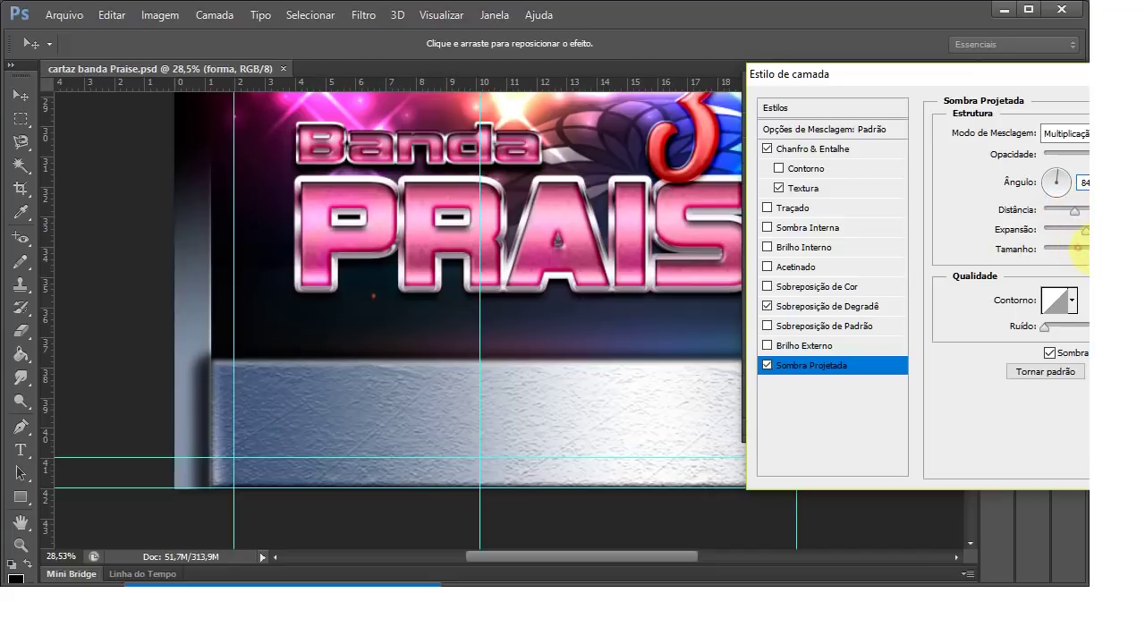
pyautogui.moveTo(1083, 252); pyautogui.dragTo(1080, 249)
pyautogui.moveTo(980, 94)
pyautogui.mouseDown()
pyautogui.moveTo(889, 92)
pyautogui.moveTo(800, 120)
pyautogui.mouseUp()
pyautogui.click(835, 106)
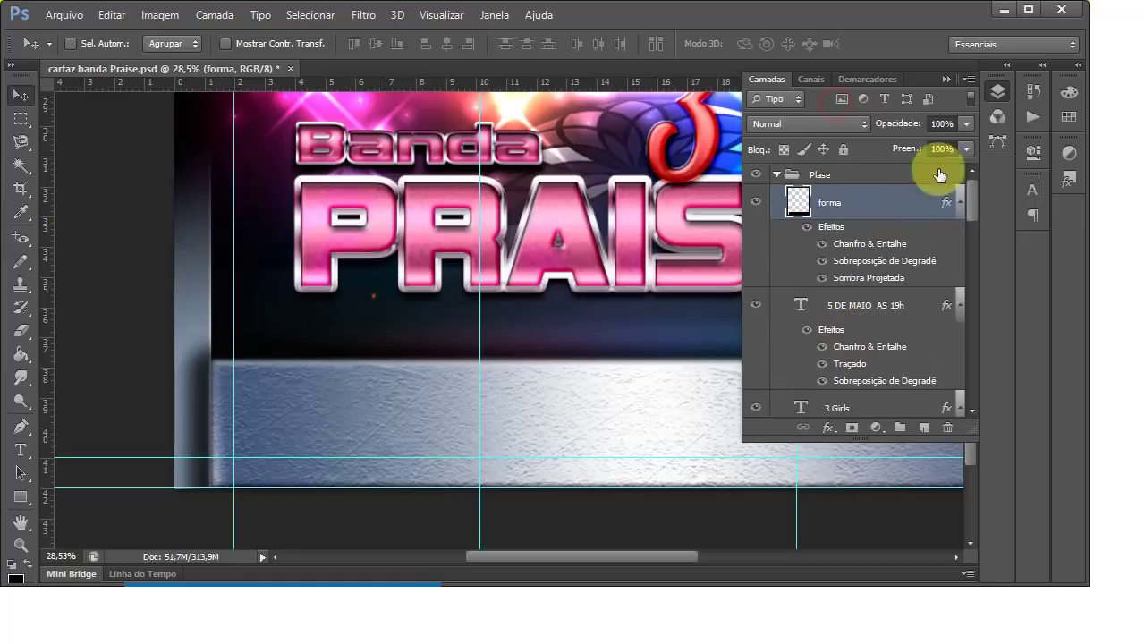
# Step: Collapse the Layers panel and zoom out to view the poster
pyautogui.click(950, 128)
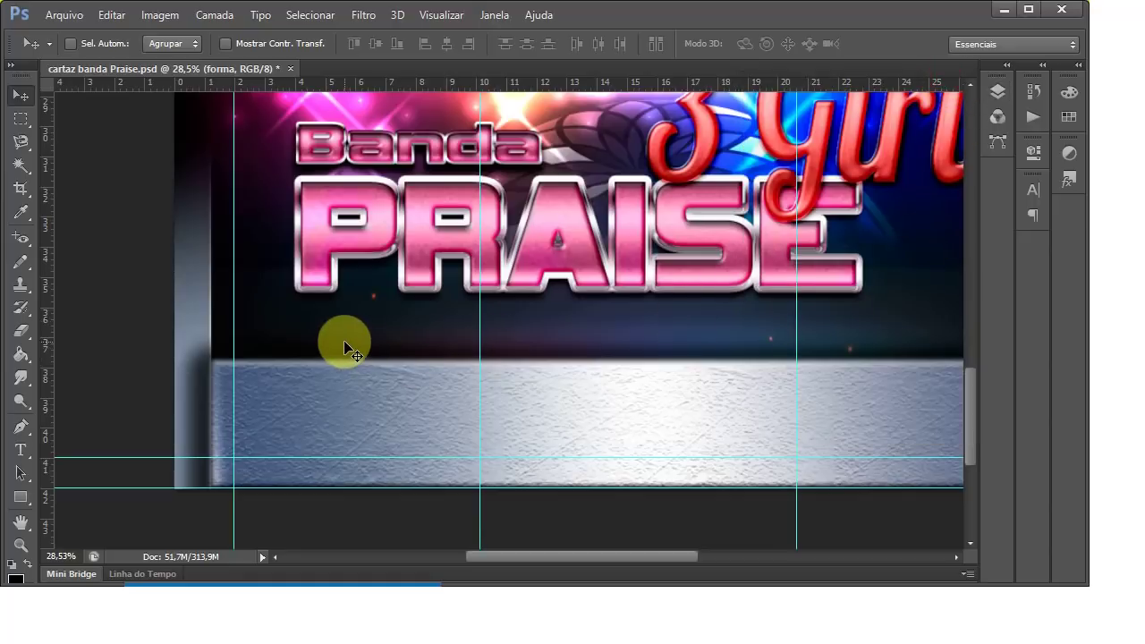
pyautogui.scroll(-1, 277, 336)
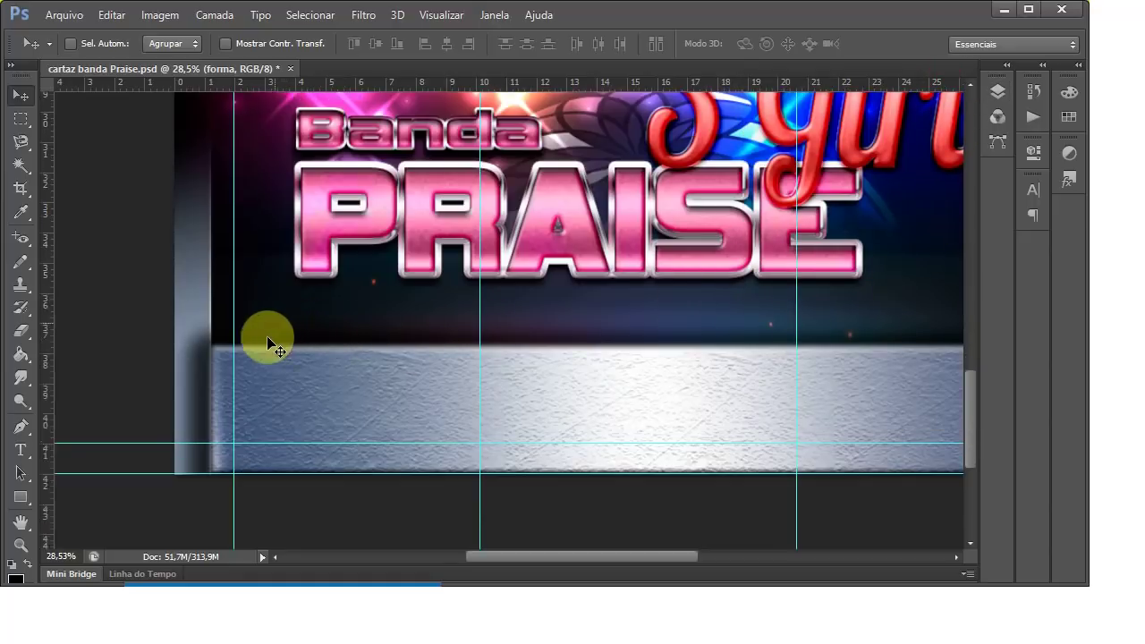
pyautogui.scroll(-2, 251, 334)
pyautogui.scroll(1, 421, 340)
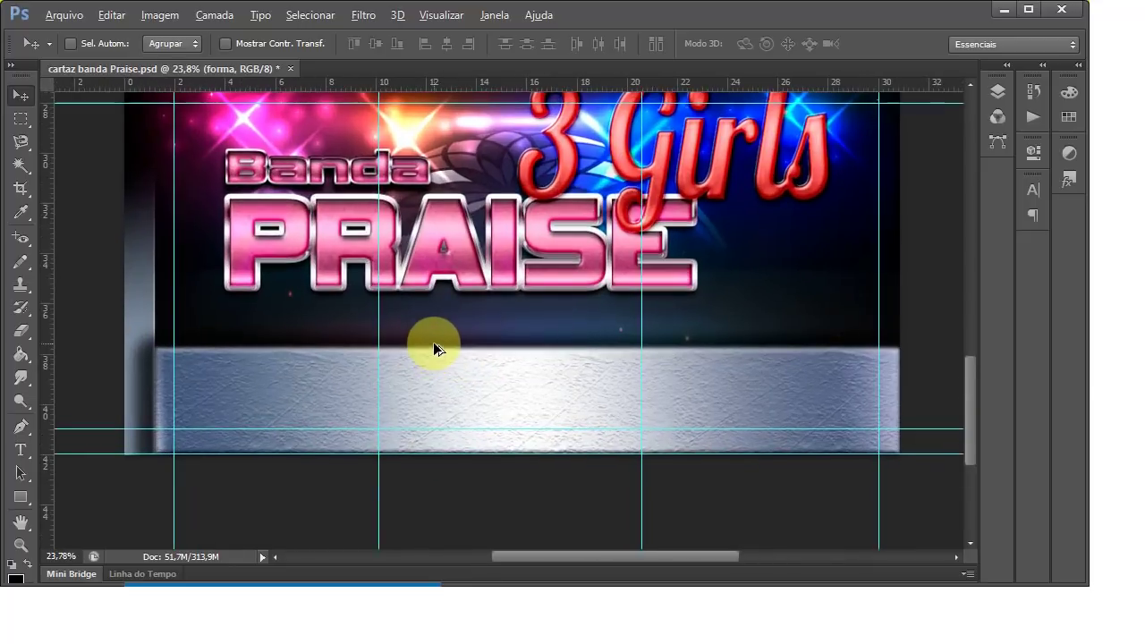
# Step: Paste the venue address line as black Verdana Bold 100 pt text on the silver bar
pyautogui.click(21, 450)
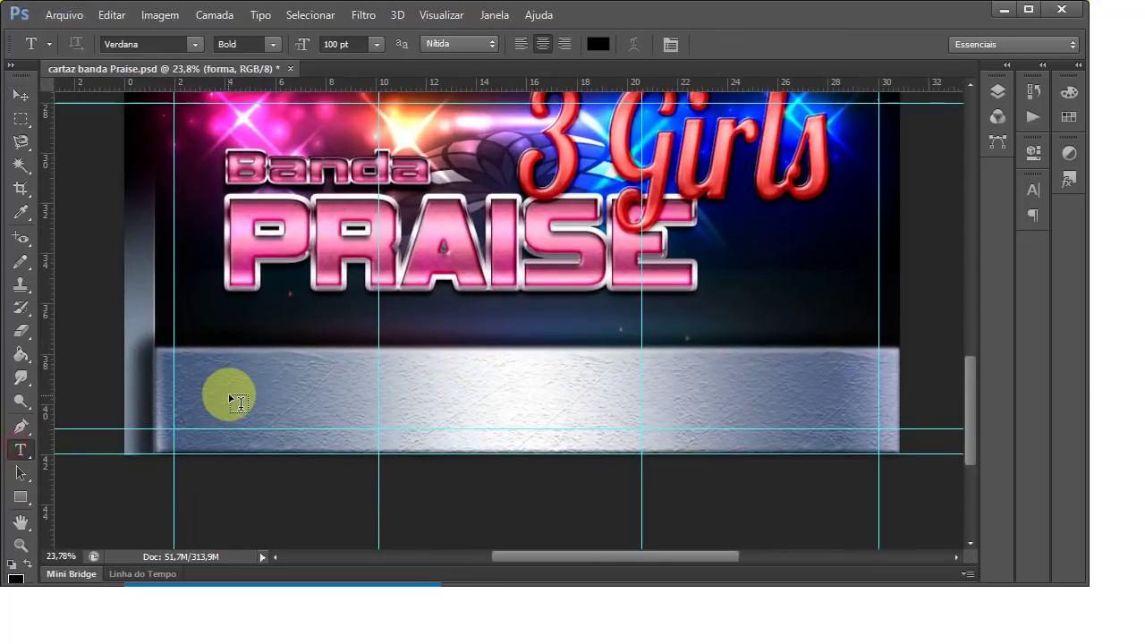
pyautogui.click(233, 402)
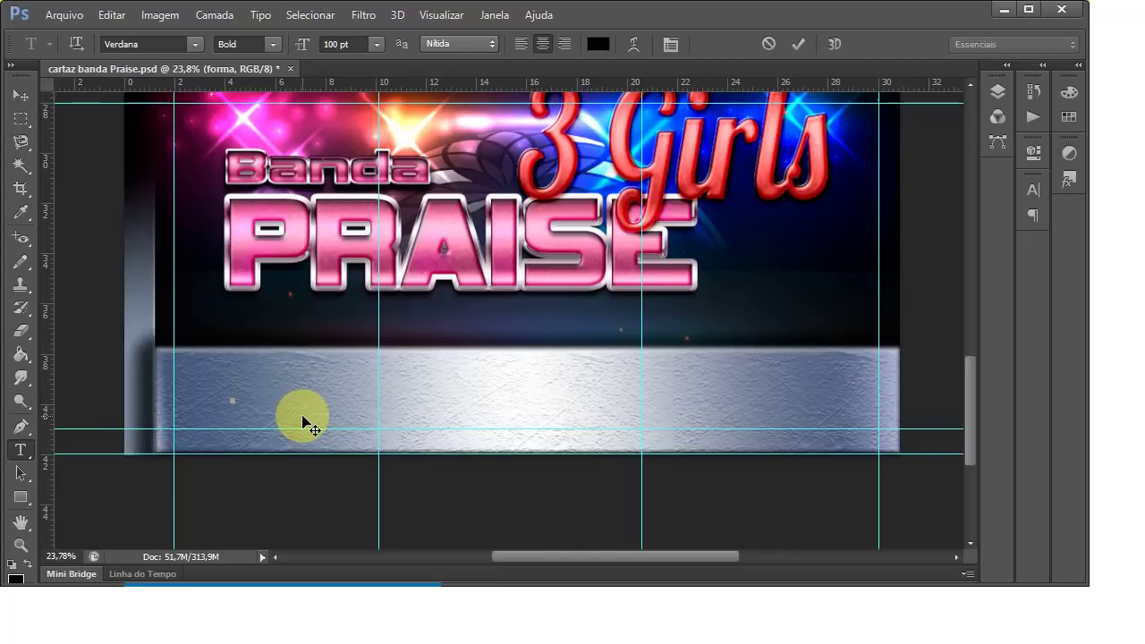
pyautogui.write('LOCAL: R. 22, QD. 70, LT 200')
pyautogui.hotkey('ctrl', 'Return')
# Step: Zoom out to see the whole address line and enter Free Transform
pyautogui.scroll(-2, 390, 429)
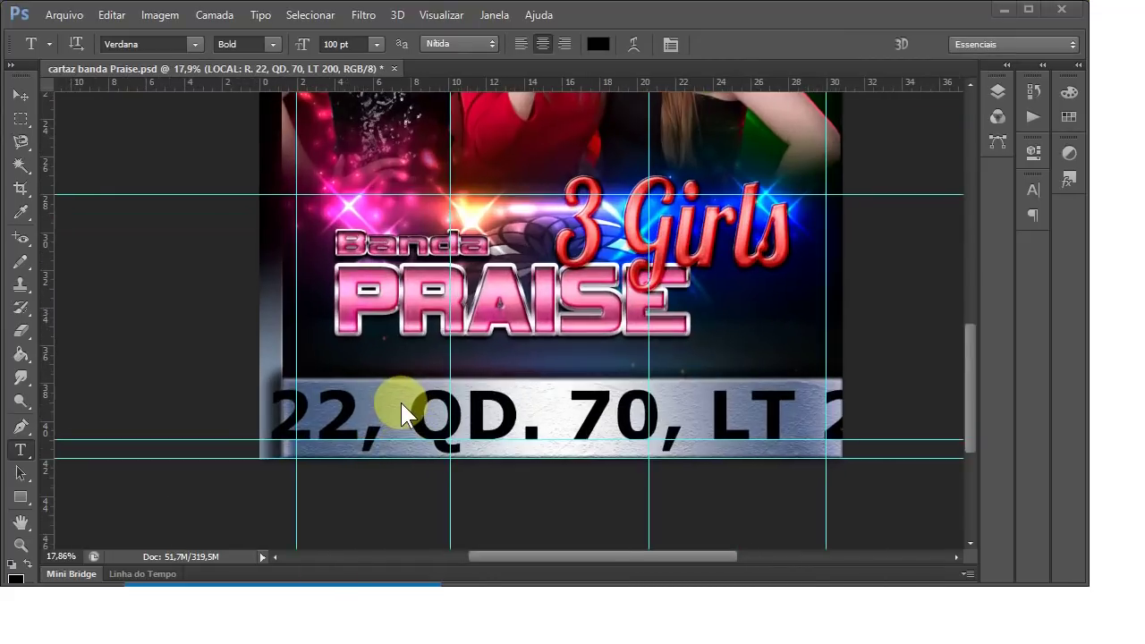
pyautogui.scroll(-1, 373, 398)
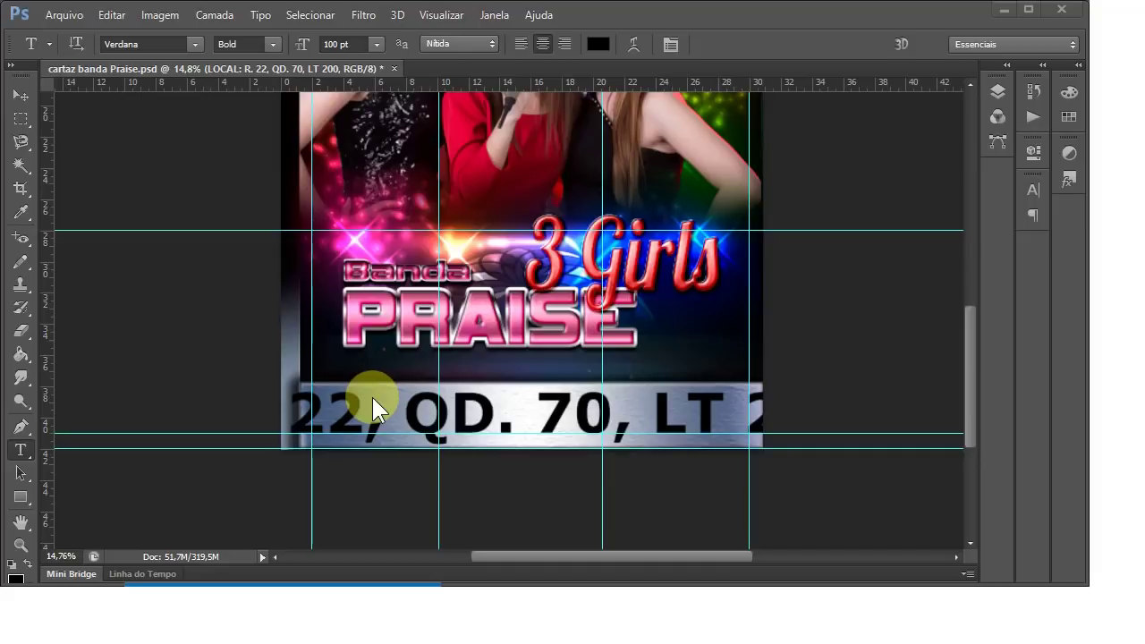
pyautogui.scroll(-1, 372, 397)
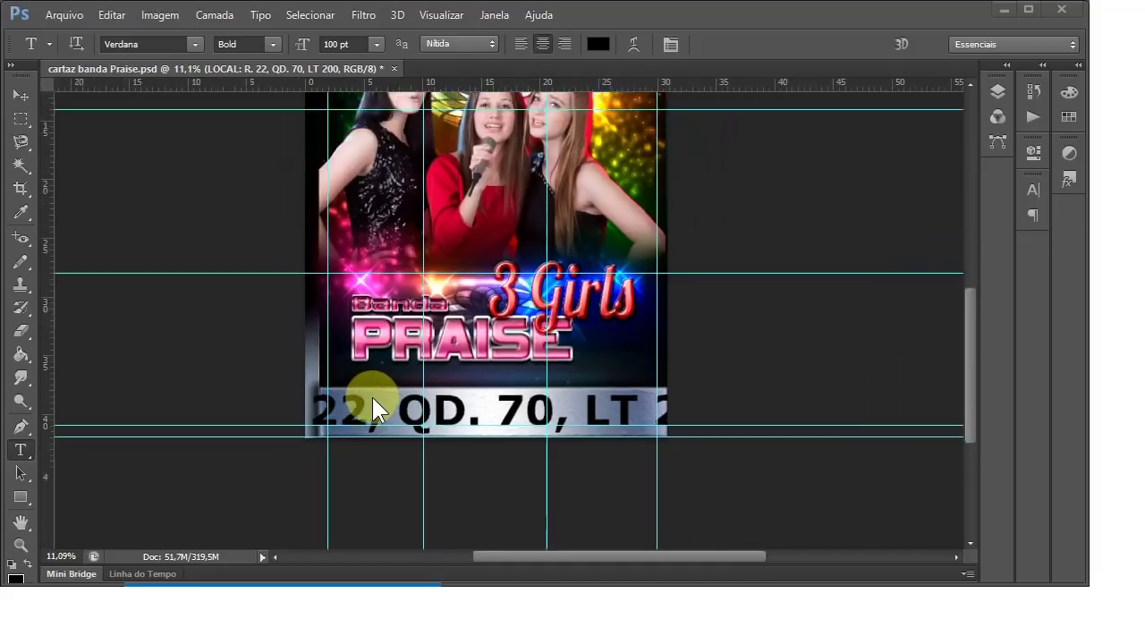
pyautogui.scroll(-1, 371, 395)
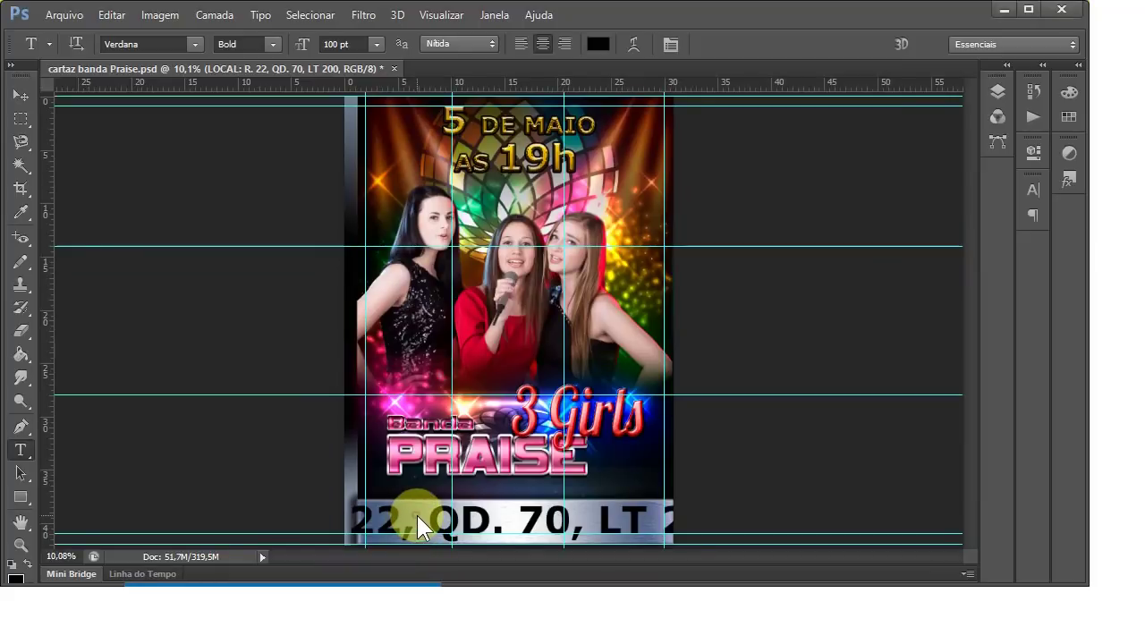
pyautogui.hotkey('ctrl', 't')
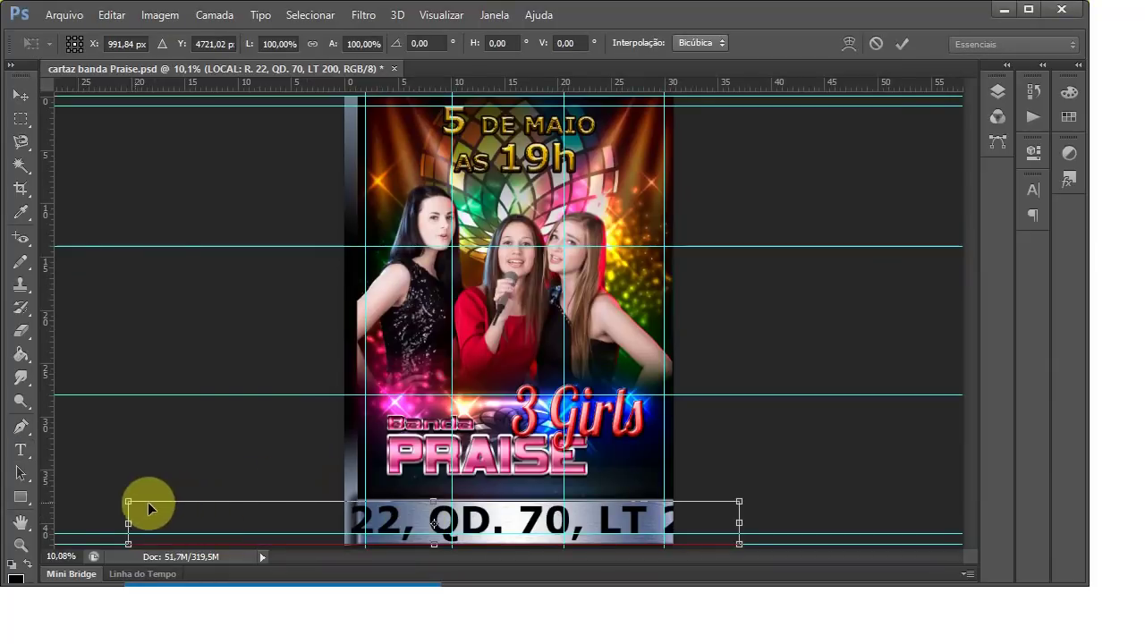
# Step: Scale the address line to about 49.66% and centre it within the silver bar
pyautogui.moveTo(129, 502); pyautogui.dragTo(362, 512)
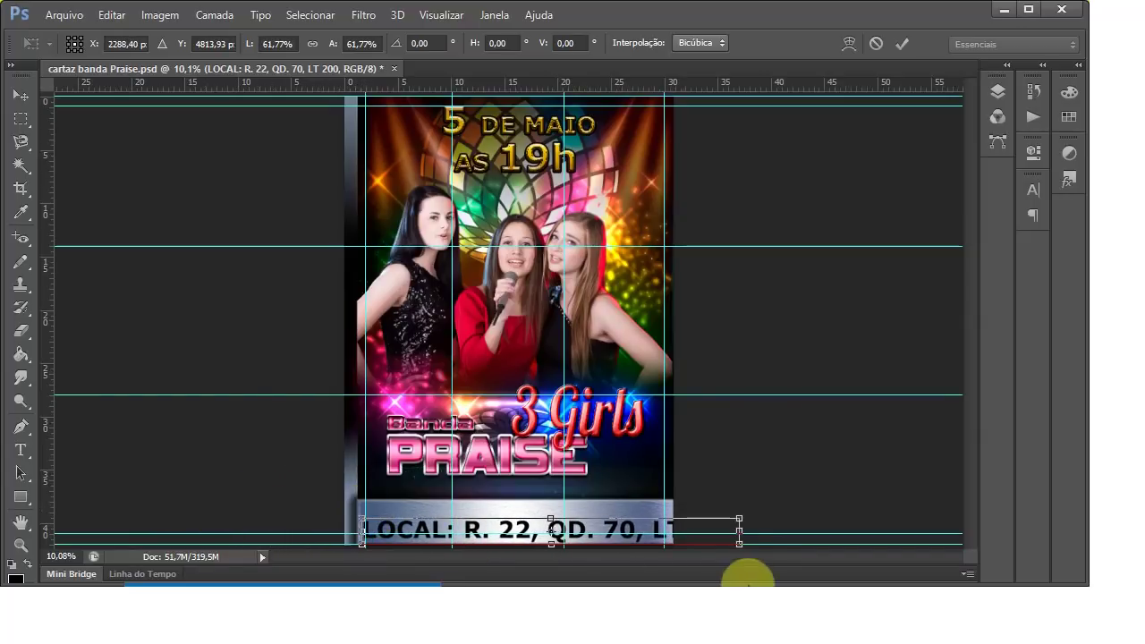
pyautogui.moveTo(745, 547)
pyautogui.mouseDown()
pyautogui.moveTo(729, 529)
pyautogui.moveTo(666, 525)
pyautogui.mouseUp()
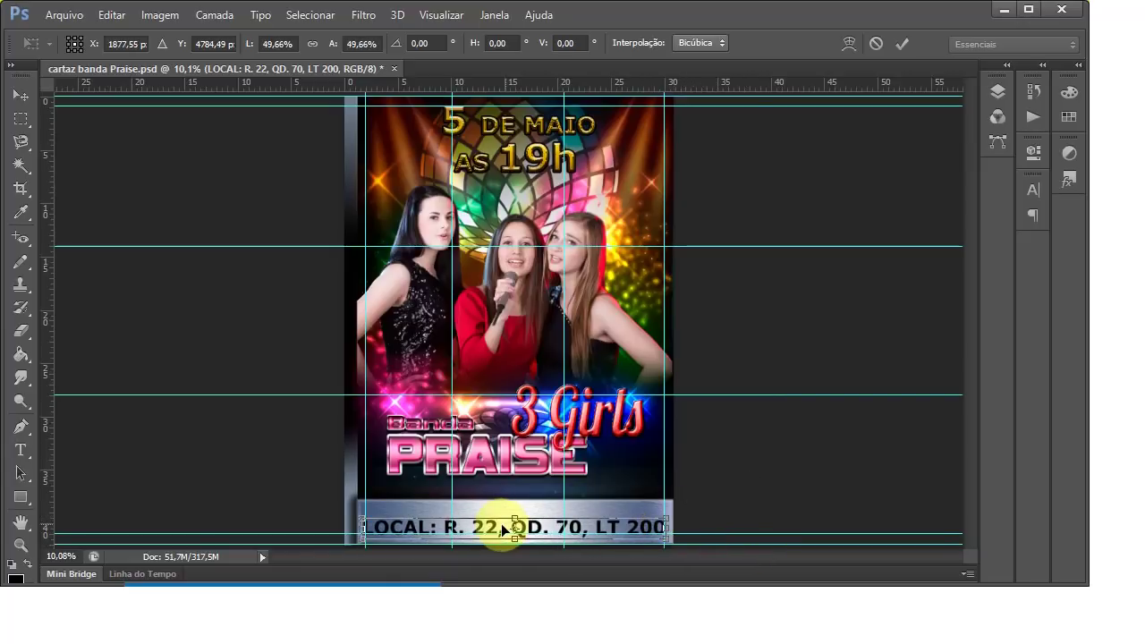
pyautogui.scroll(1, 499, 537)
pyautogui.scroll(1, 503, 537)
pyautogui.scroll(1, 515, 532)
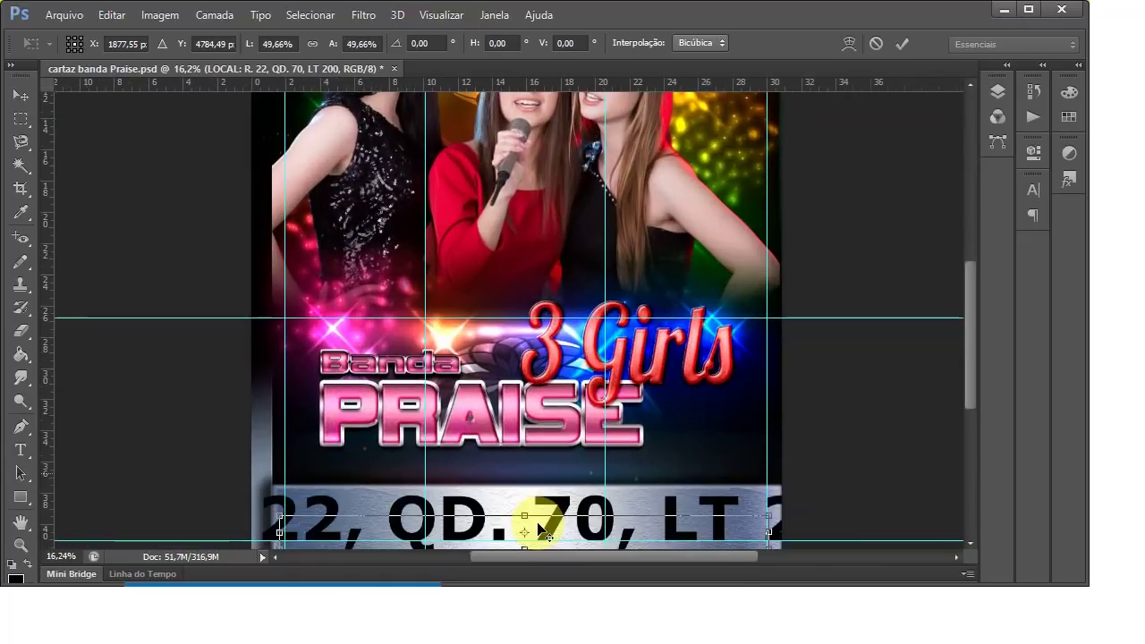
pyautogui.moveTo(974, 345); pyautogui.dragTo(971, 367)
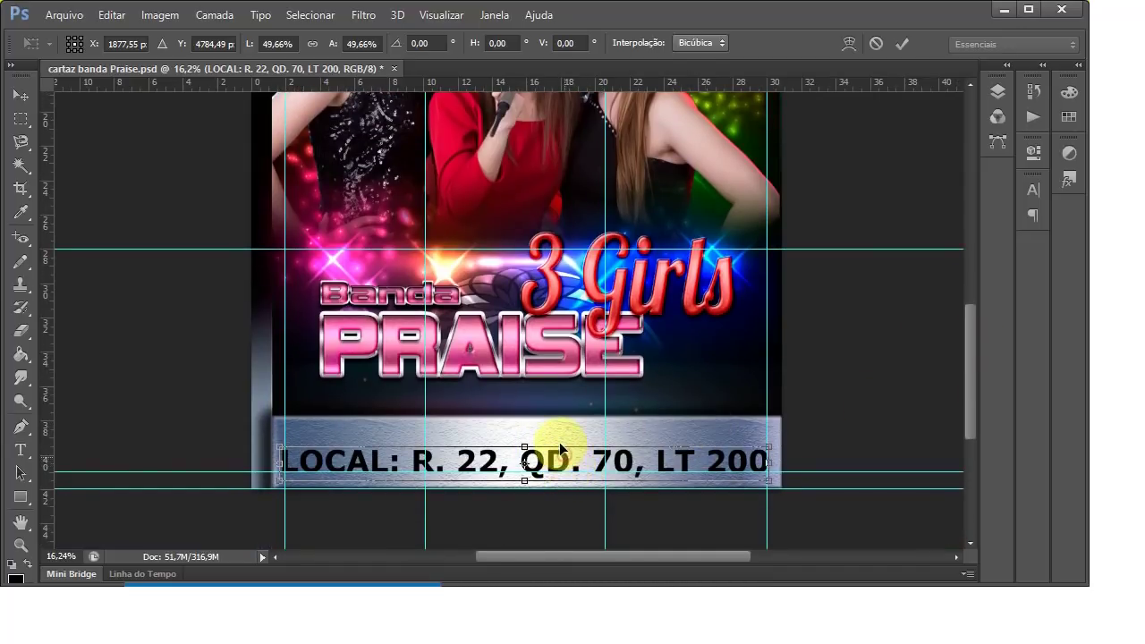
pyautogui.moveTo(557, 438); pyautogui.dragTo(559, 441)
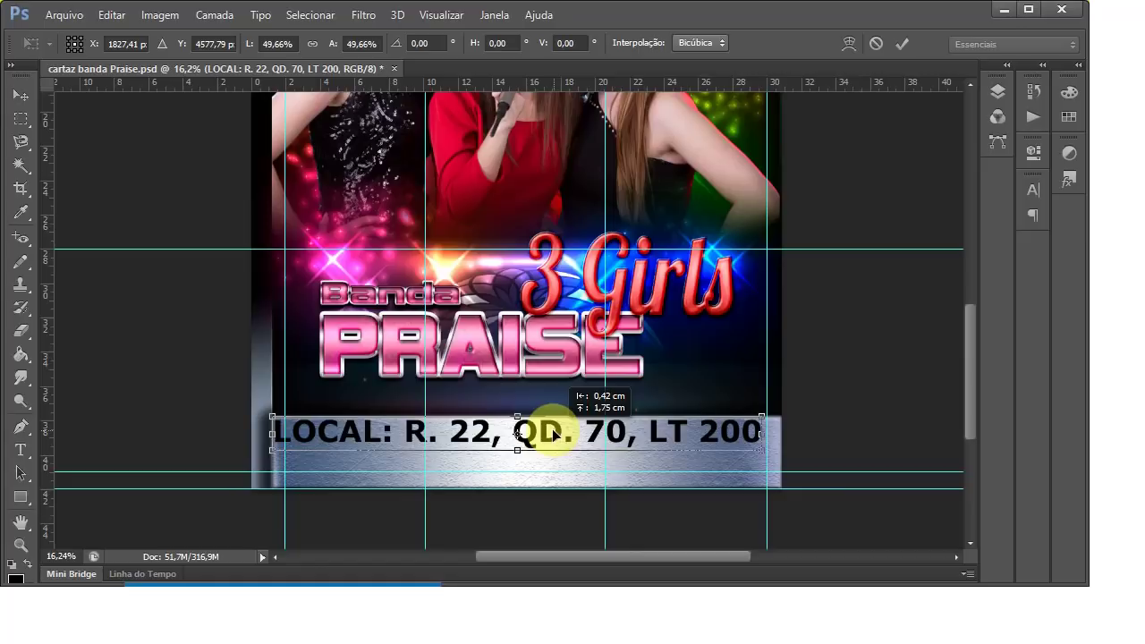
pyautogui.moveTo(561, 444); pyautogui.dragTo(557, 465)
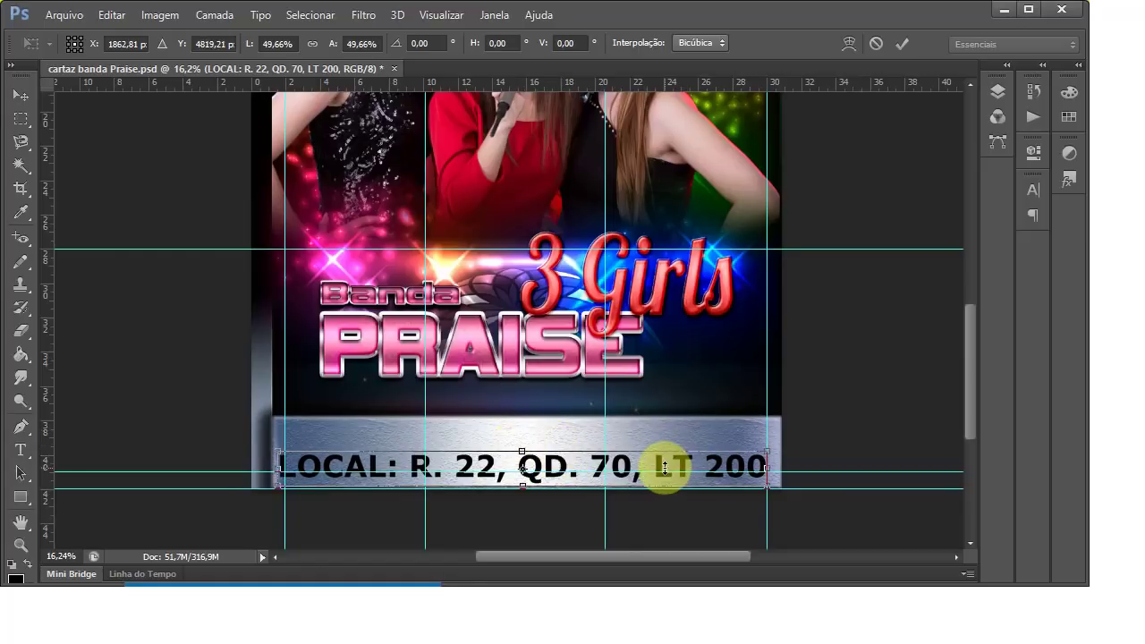
pyautogui.click(902, 43)
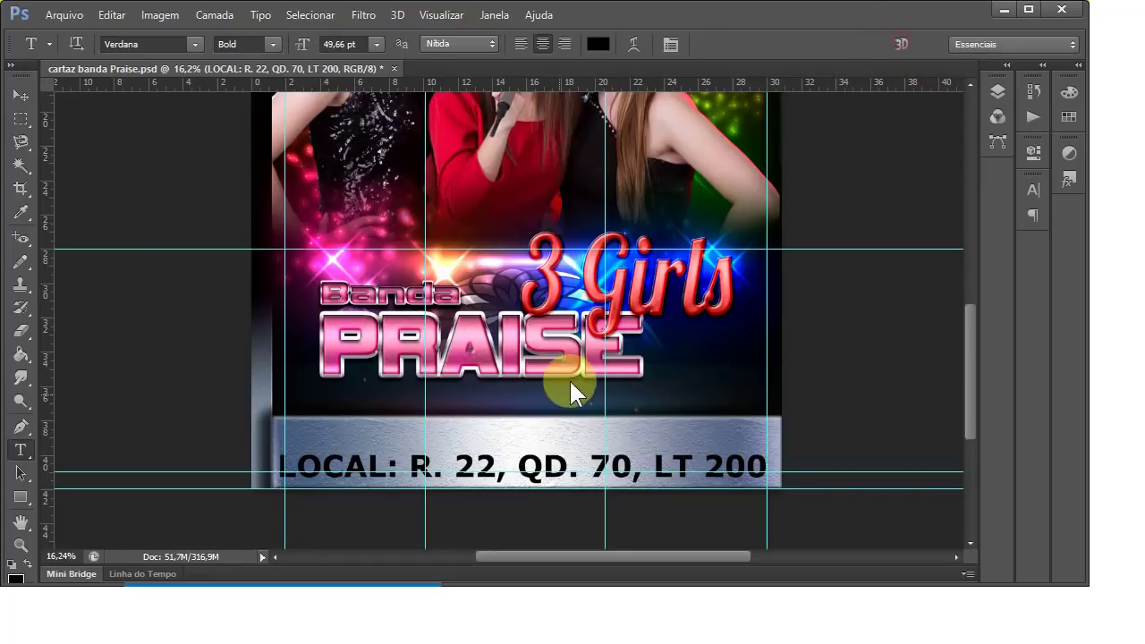
# Step: Nudge the address line up with the Move tool, then open Performance preferences
pyautogui.click(20, 97)
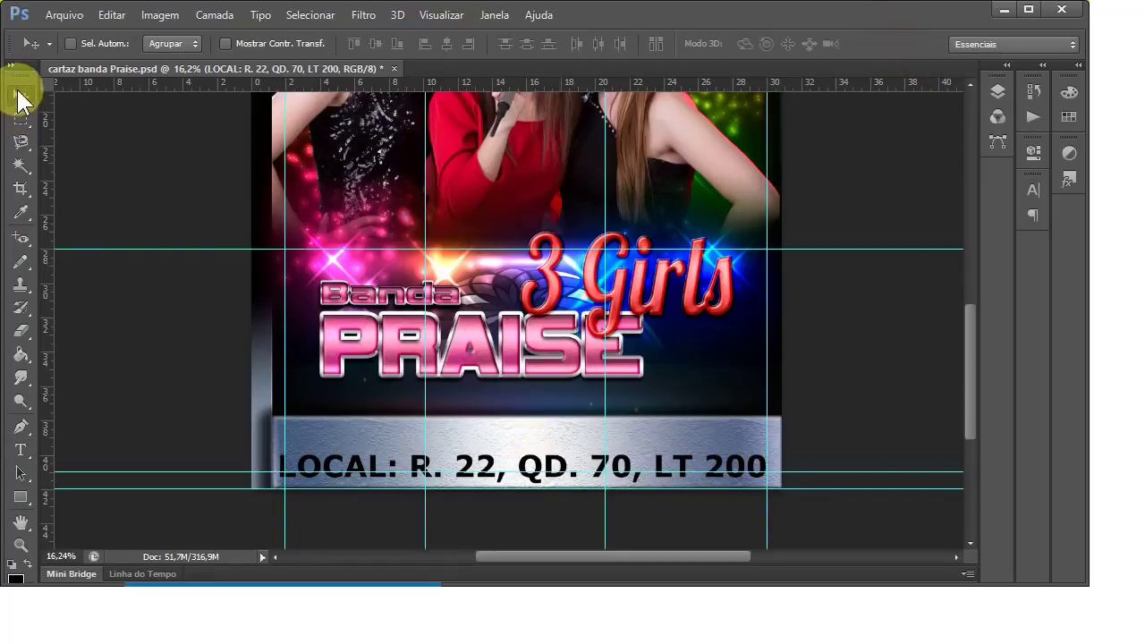
pyautogui.moveTo(489, 451); pyautogui.dragTo(494, 447)
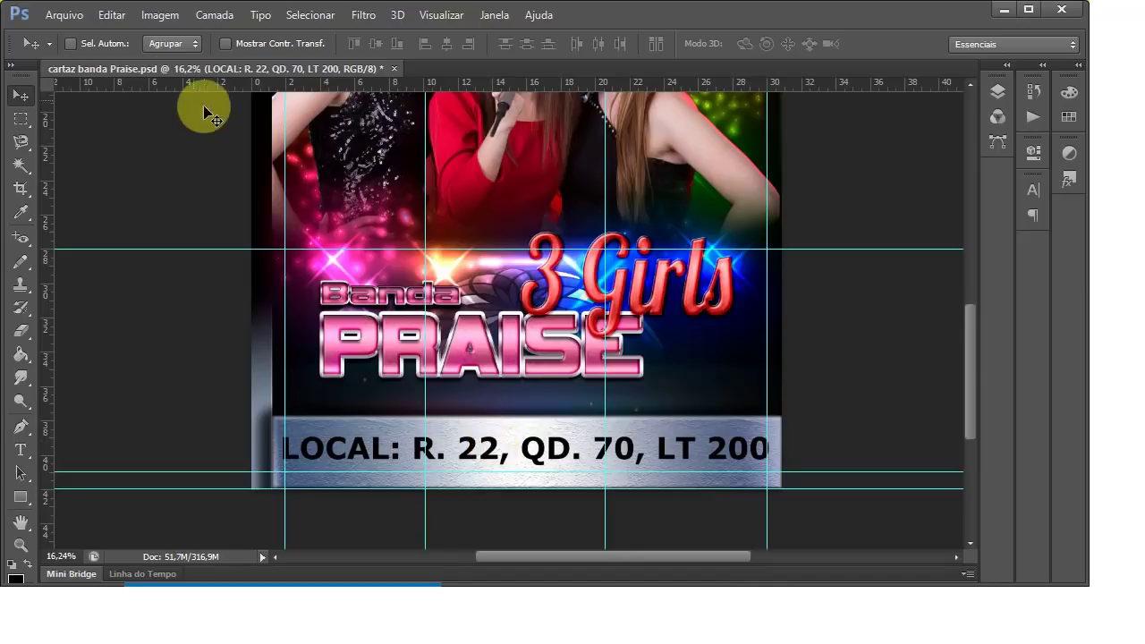
pyautogui.click(109, 15)
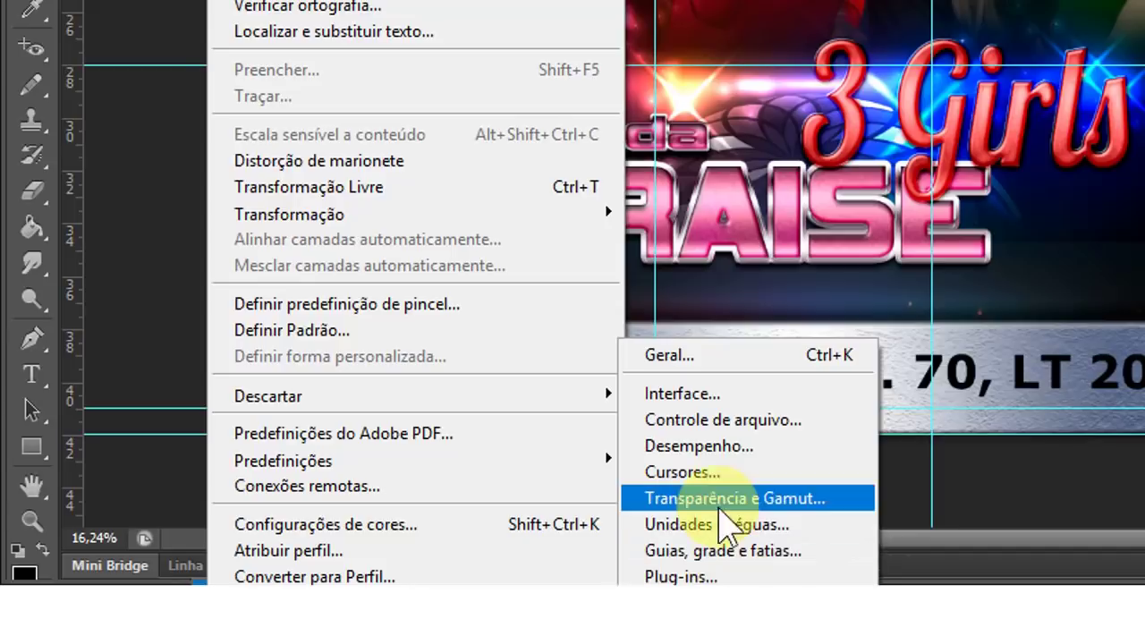
pyautogui.click(659, 445)
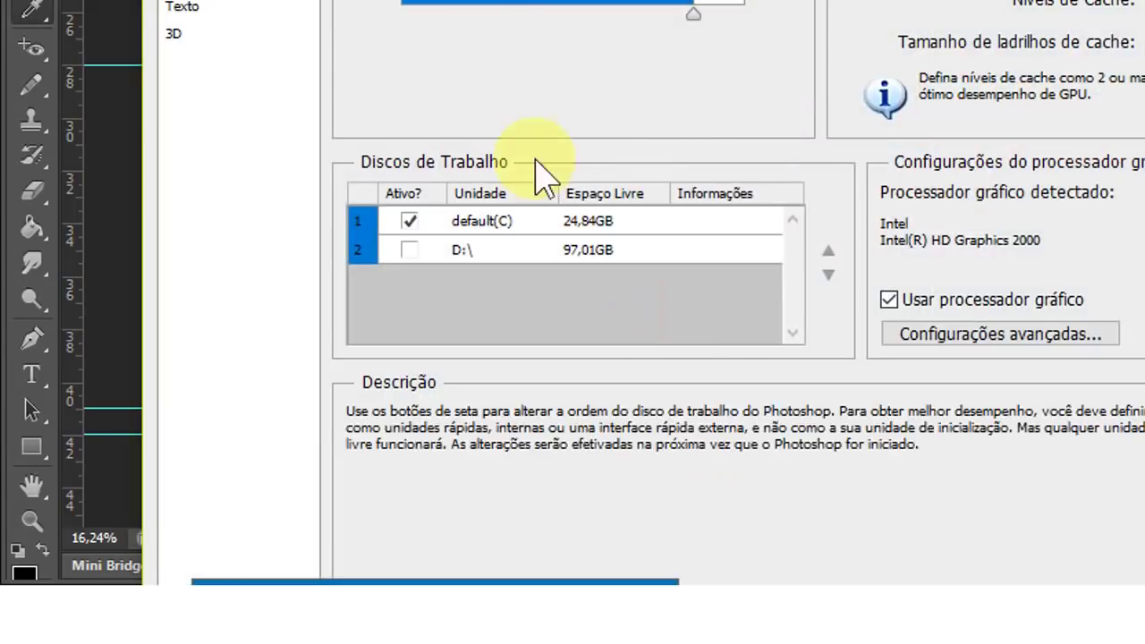